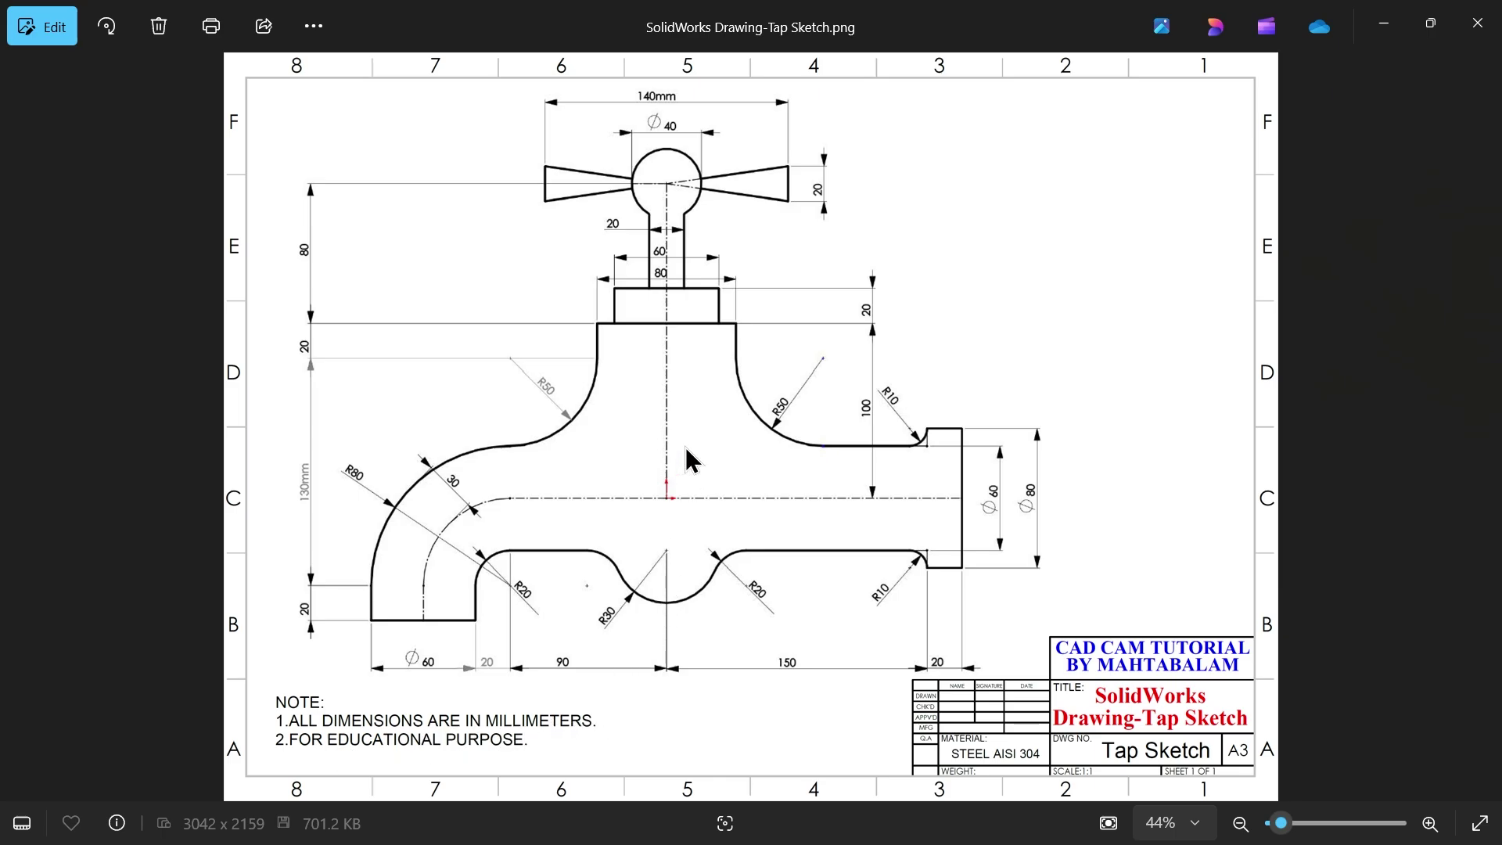
# Step: Examine the shapes and dimensions in the Tap Sketch reference drawing and switch to SOLIDWORKS
pyautogui.scroll(1, 686, 412)
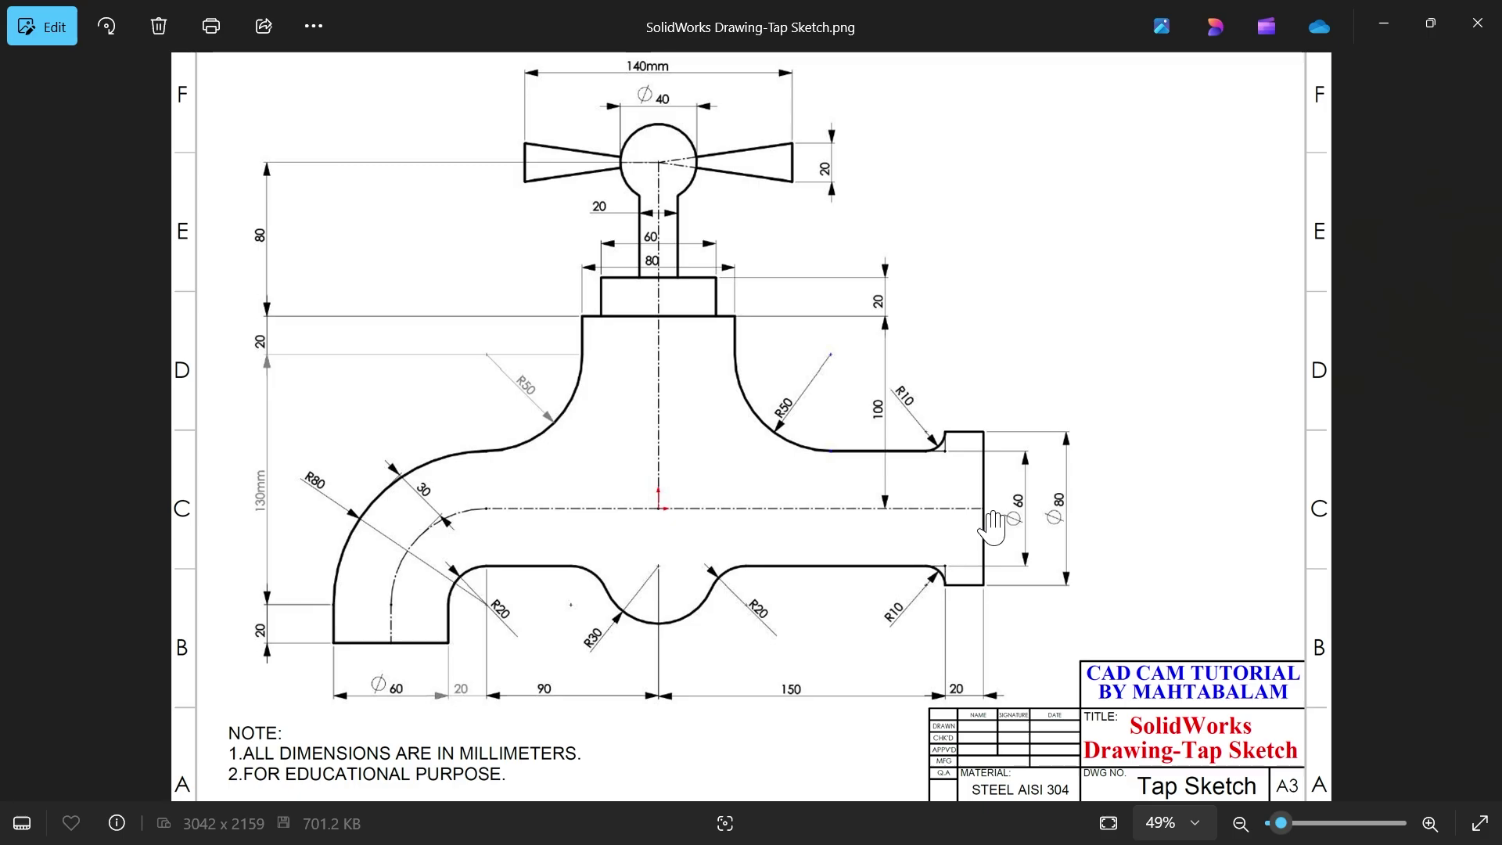
pyautogui.scroll(1, 821, 546)
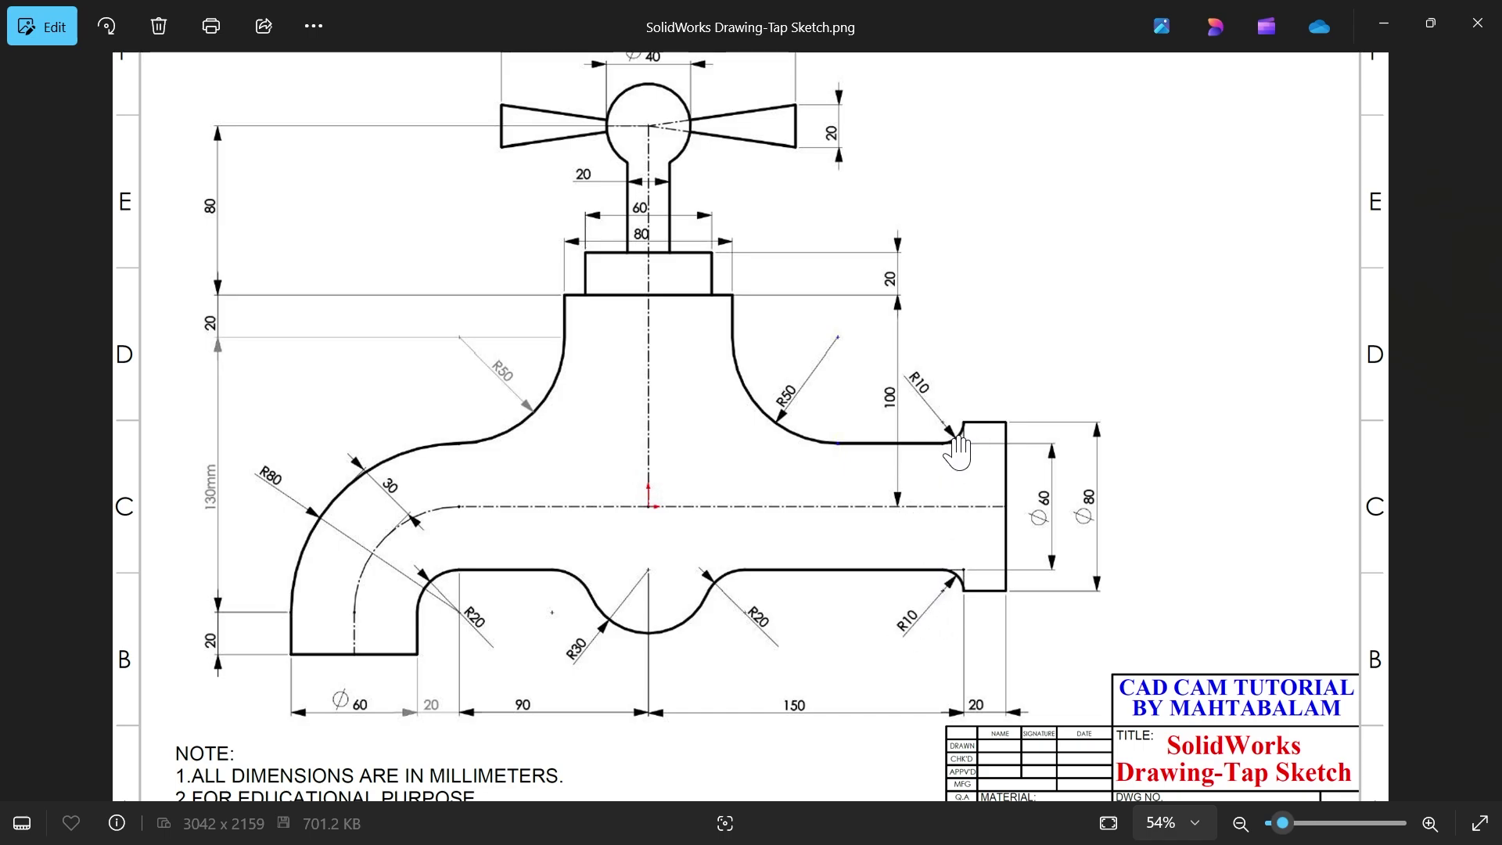
pyautogui.scroll(-1, 862, 564)
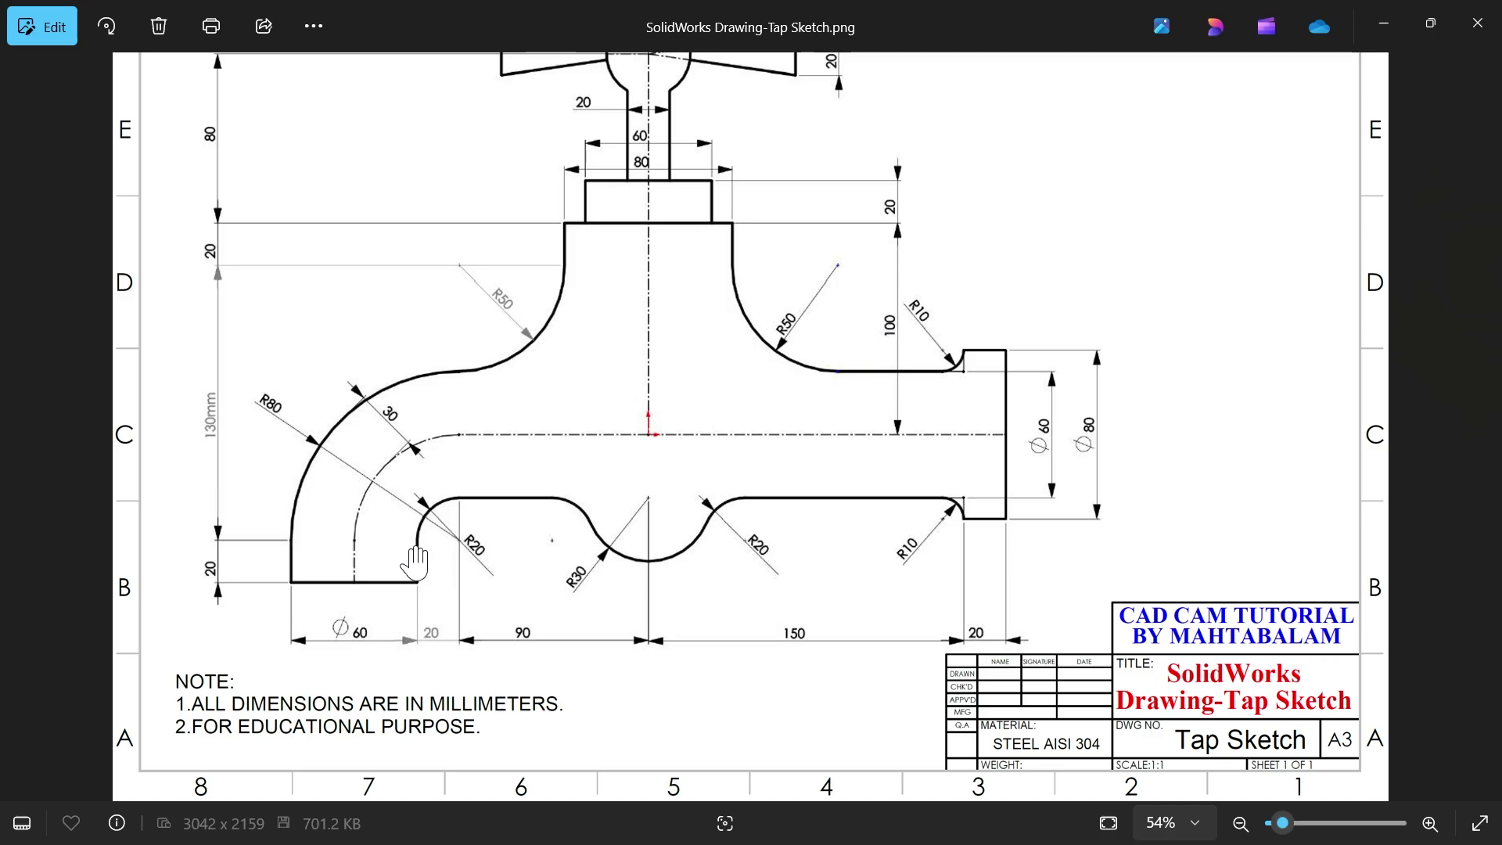
pyautogui.click(1383, 23)
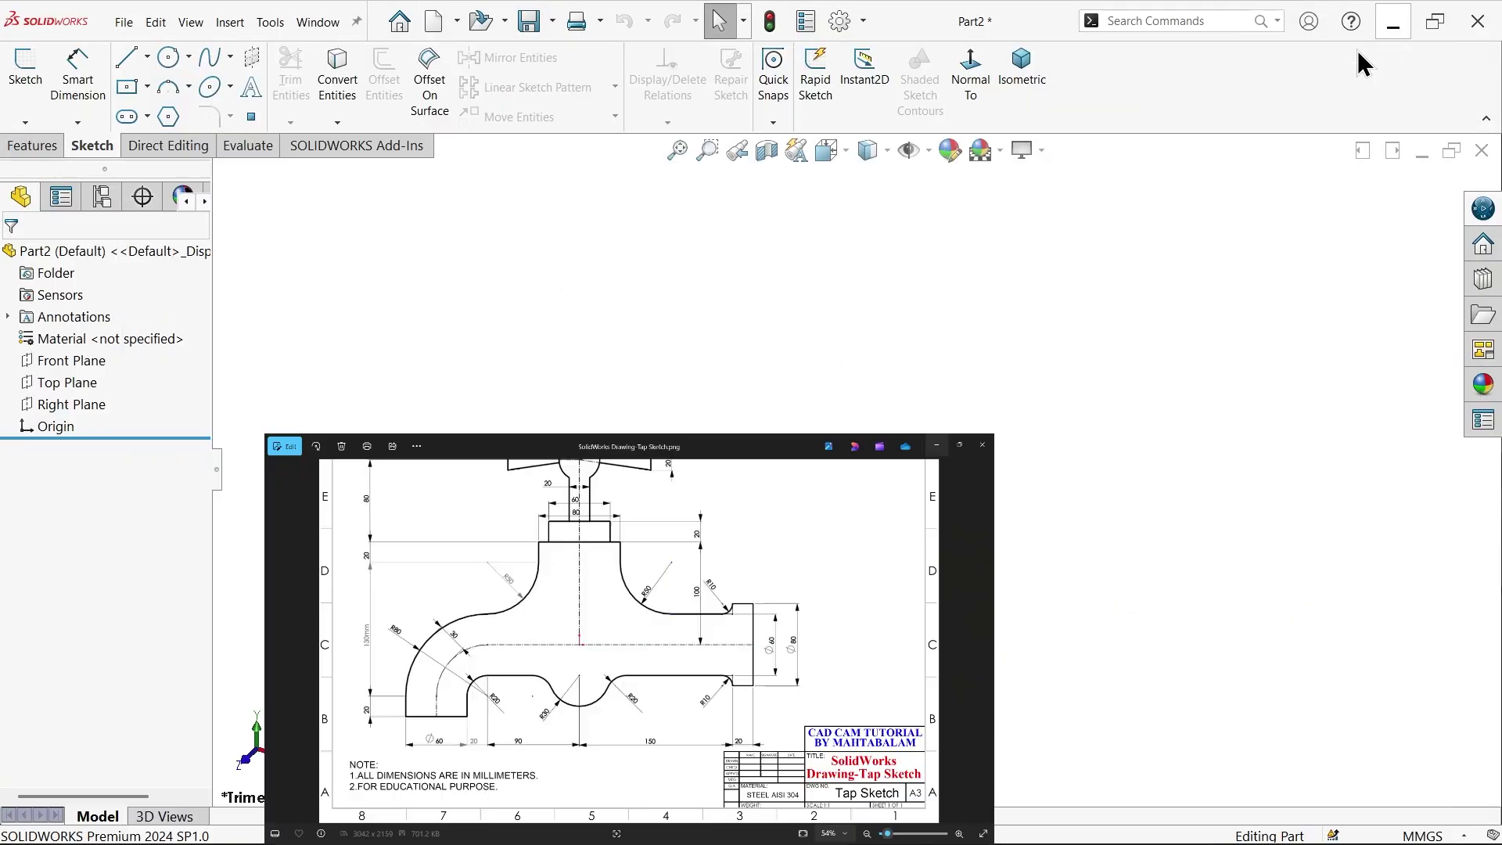
# Step: Start a sketch on the Front Plane and draw vertical and horizontal centerlines meeting at the origin
pyautogui.click(78, 361)
pyautogui.click(92, 342)
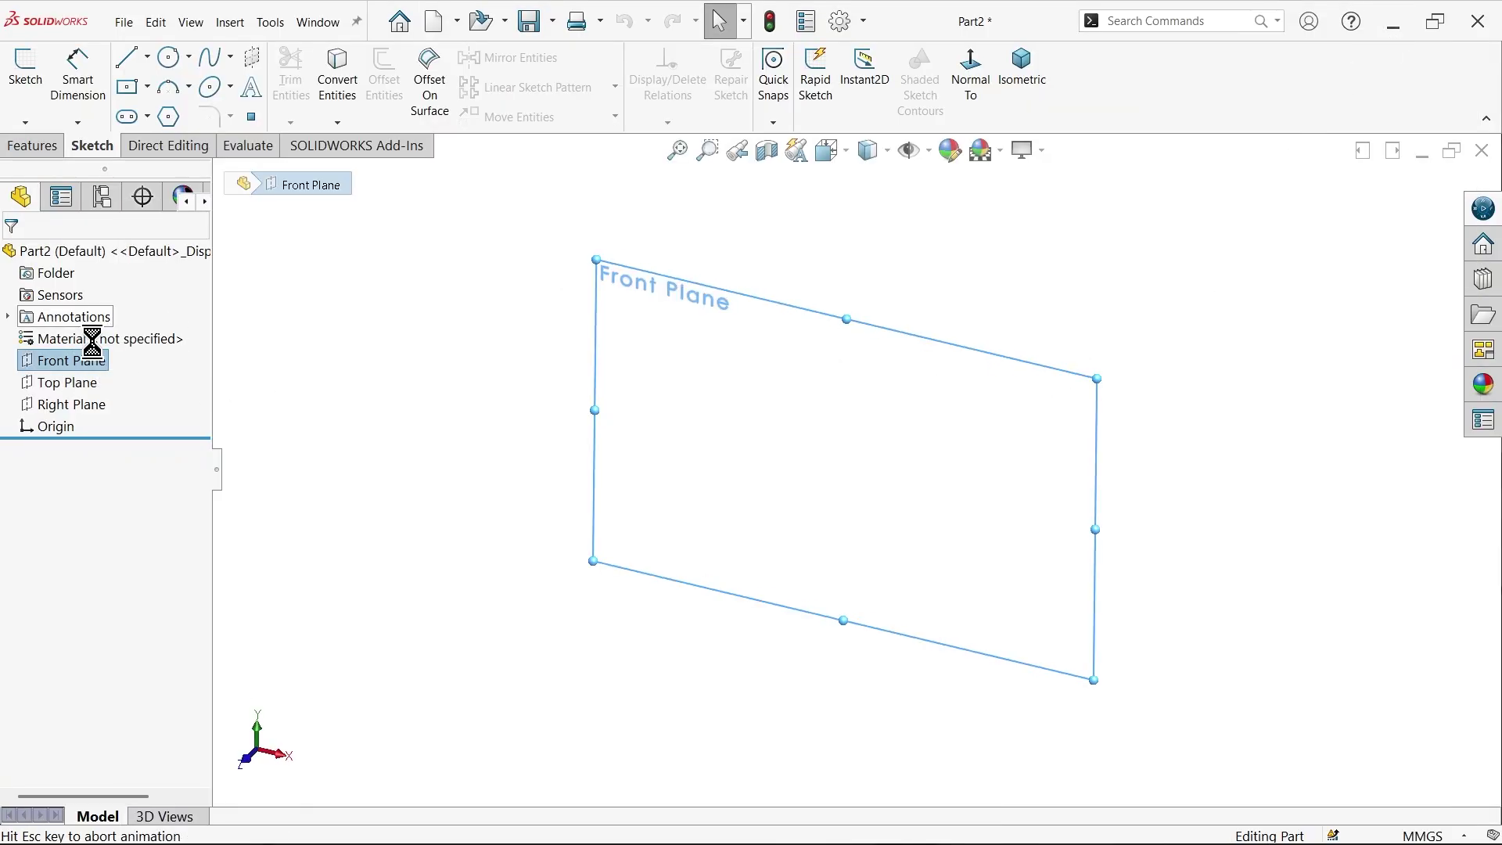
pyautogui.click(147, 56)
pyautogui.click(168, 106)
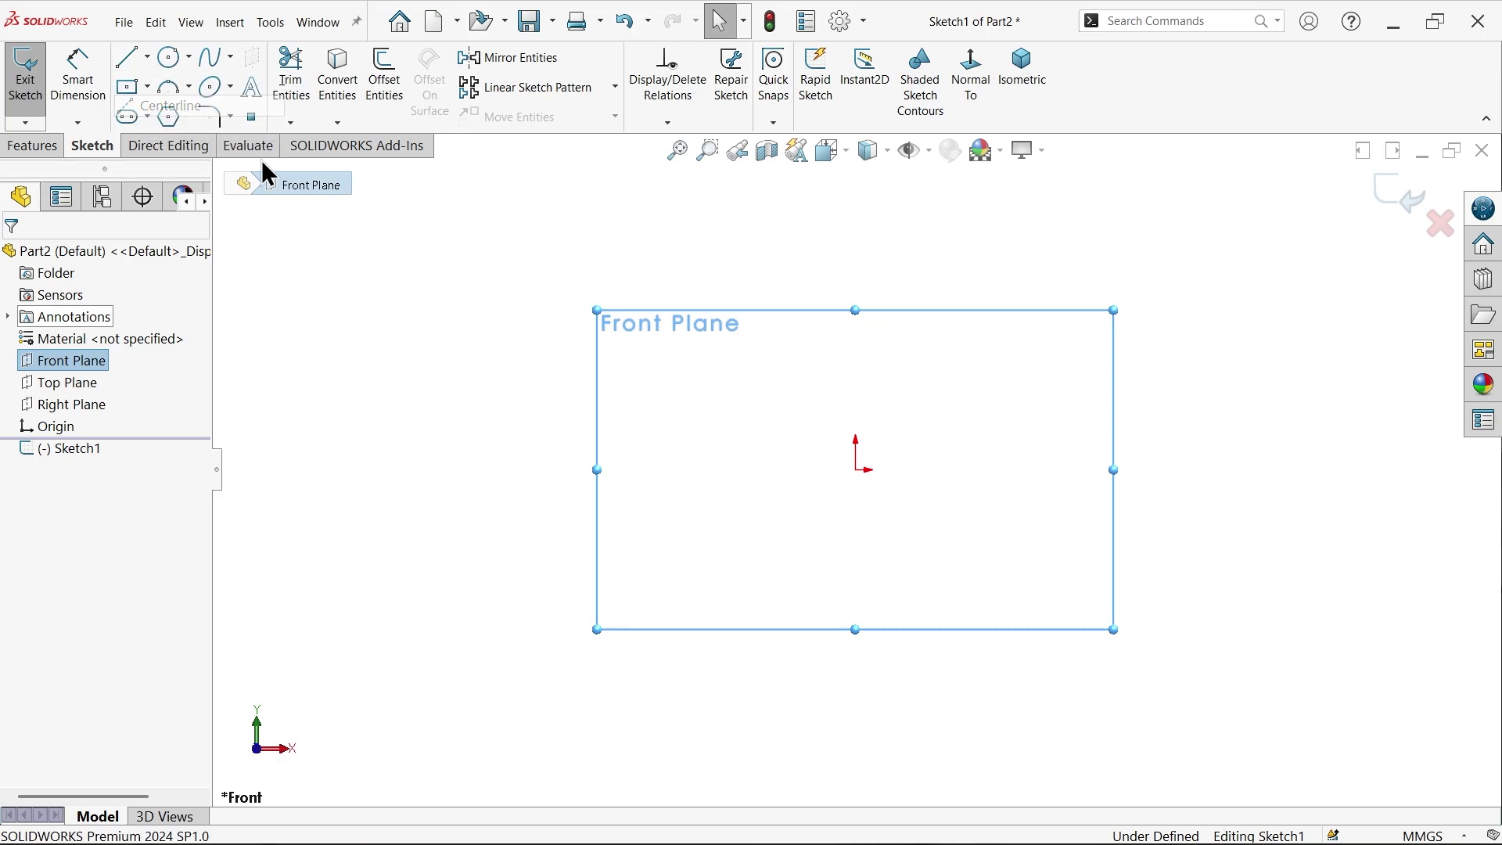
pyautogui.click(856, 257)
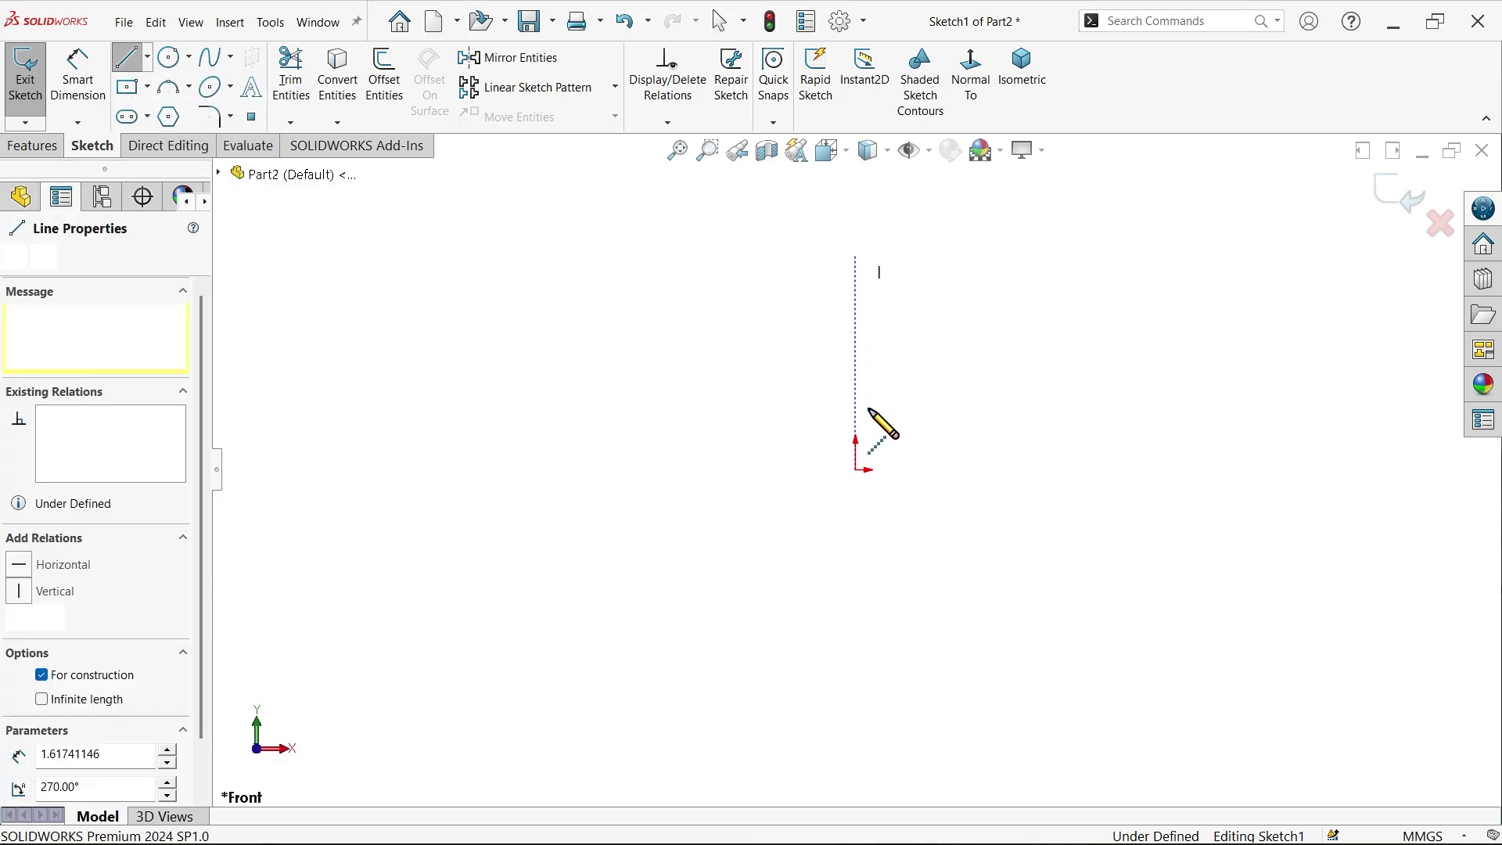
pyautogui.click(855, 469)
pyautogui.click(1133, 470)
pyautogui.rightClick(1126, 416)
pyautogui.click(1165, 427)
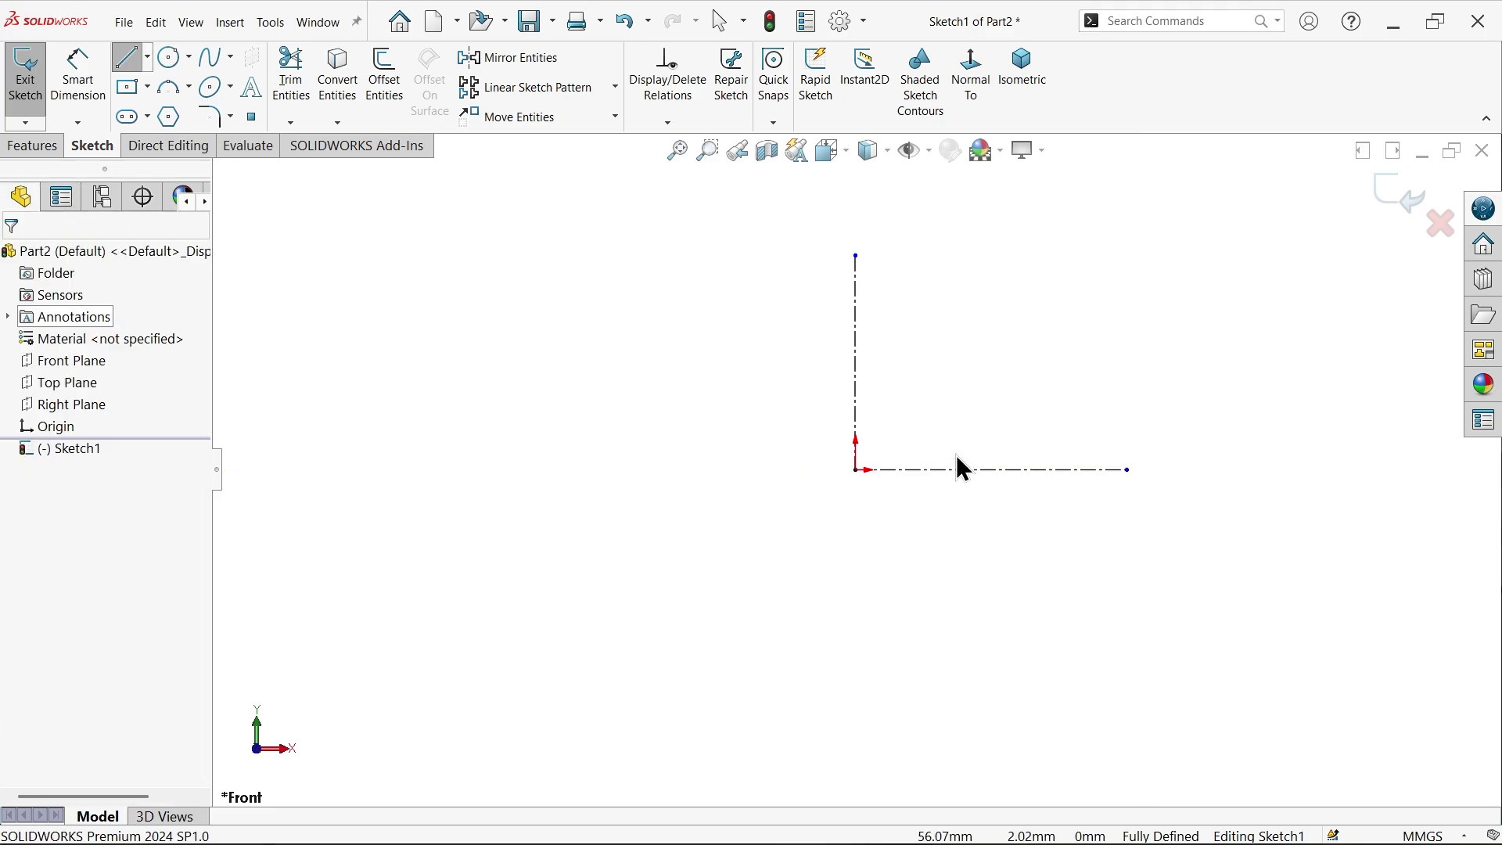
# Step: Sketch the right flange outline with horizontal edges about 14 mm long, continuing into a lower pipe line toward the vertical centerline
pyautogui.click(123, 61)
pyautogui.scroll(-2, 1077, 600)
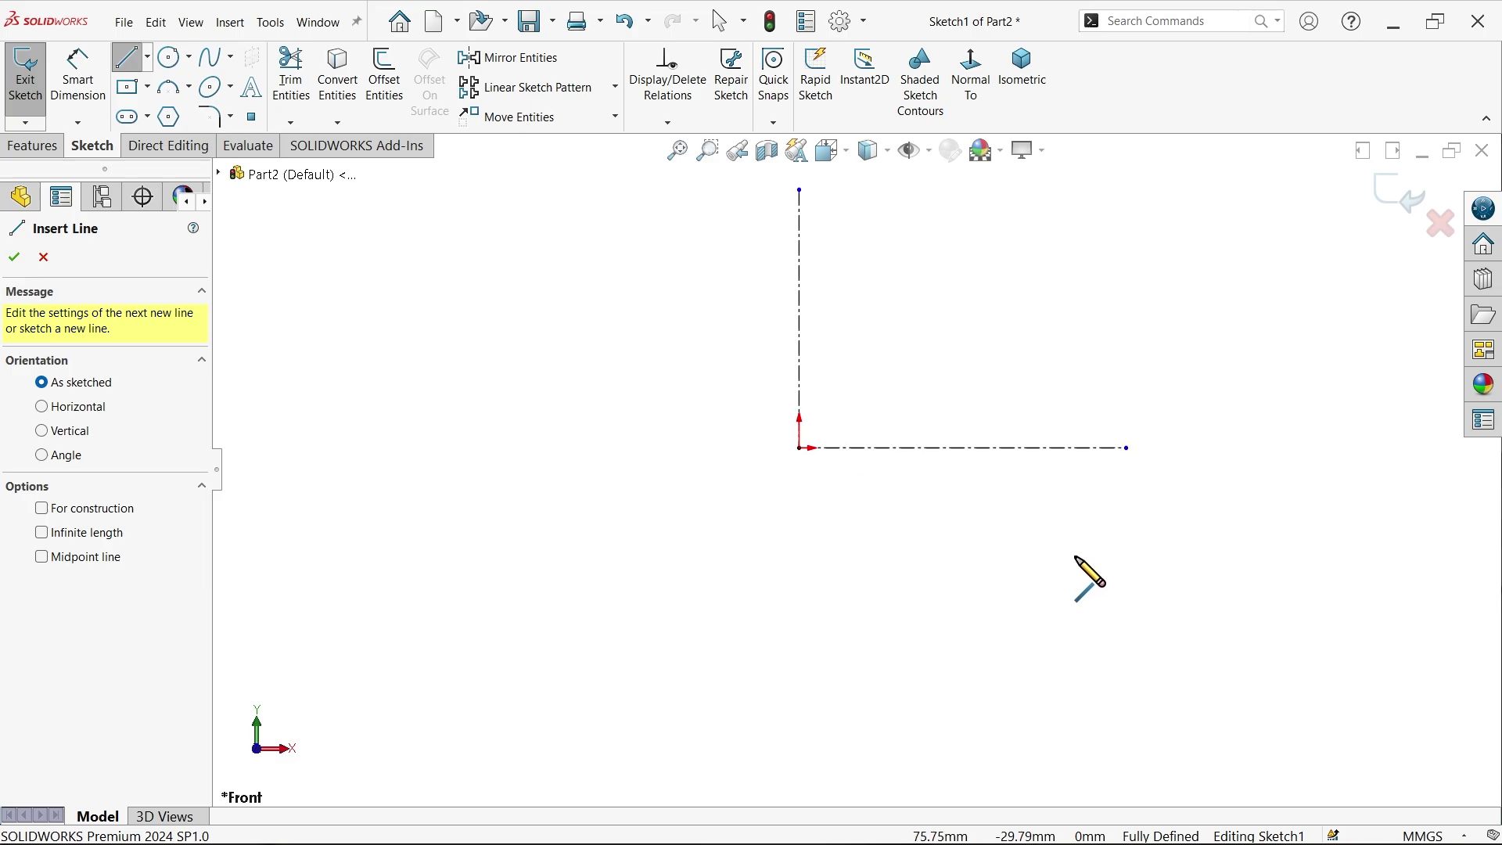
pyautogui.click(1077, 349)
pyautogui.click(1128, 349)
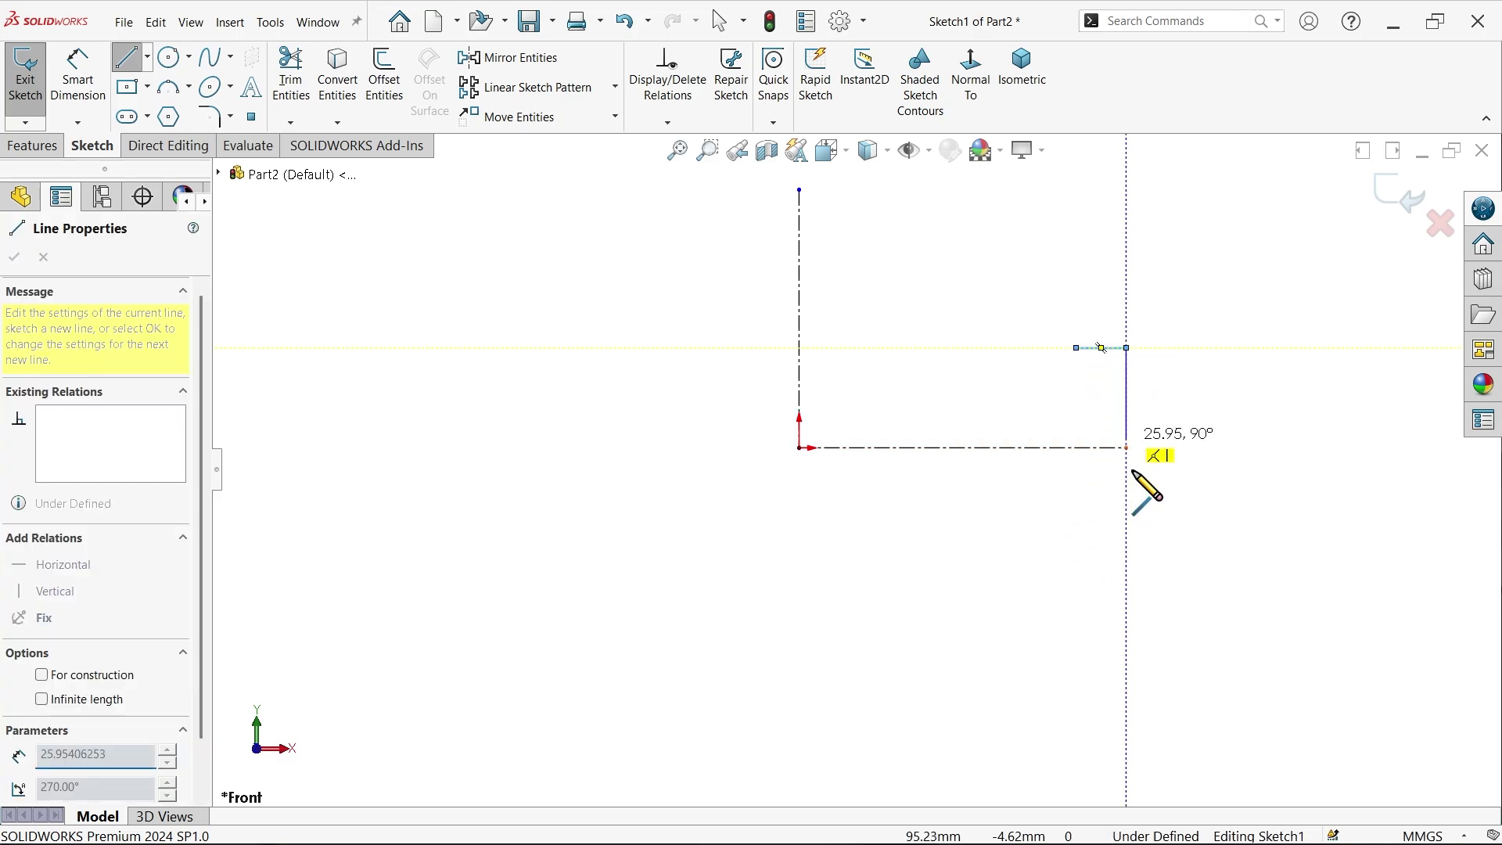
pyautogui.click(1127, 572)
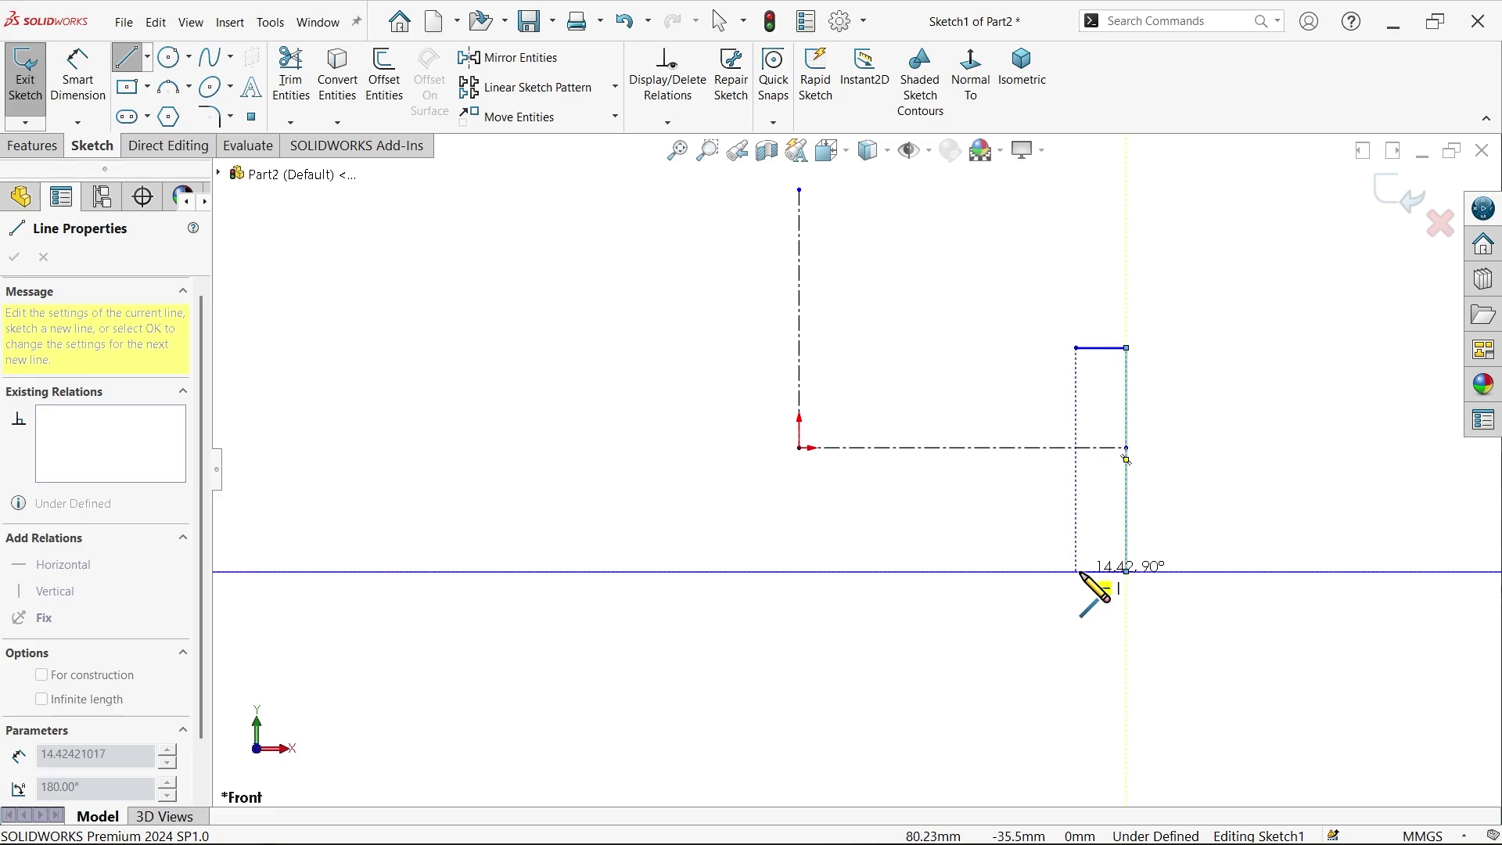
pyautogui.click(1078, 571)
pyautogui.click(1077, 550)
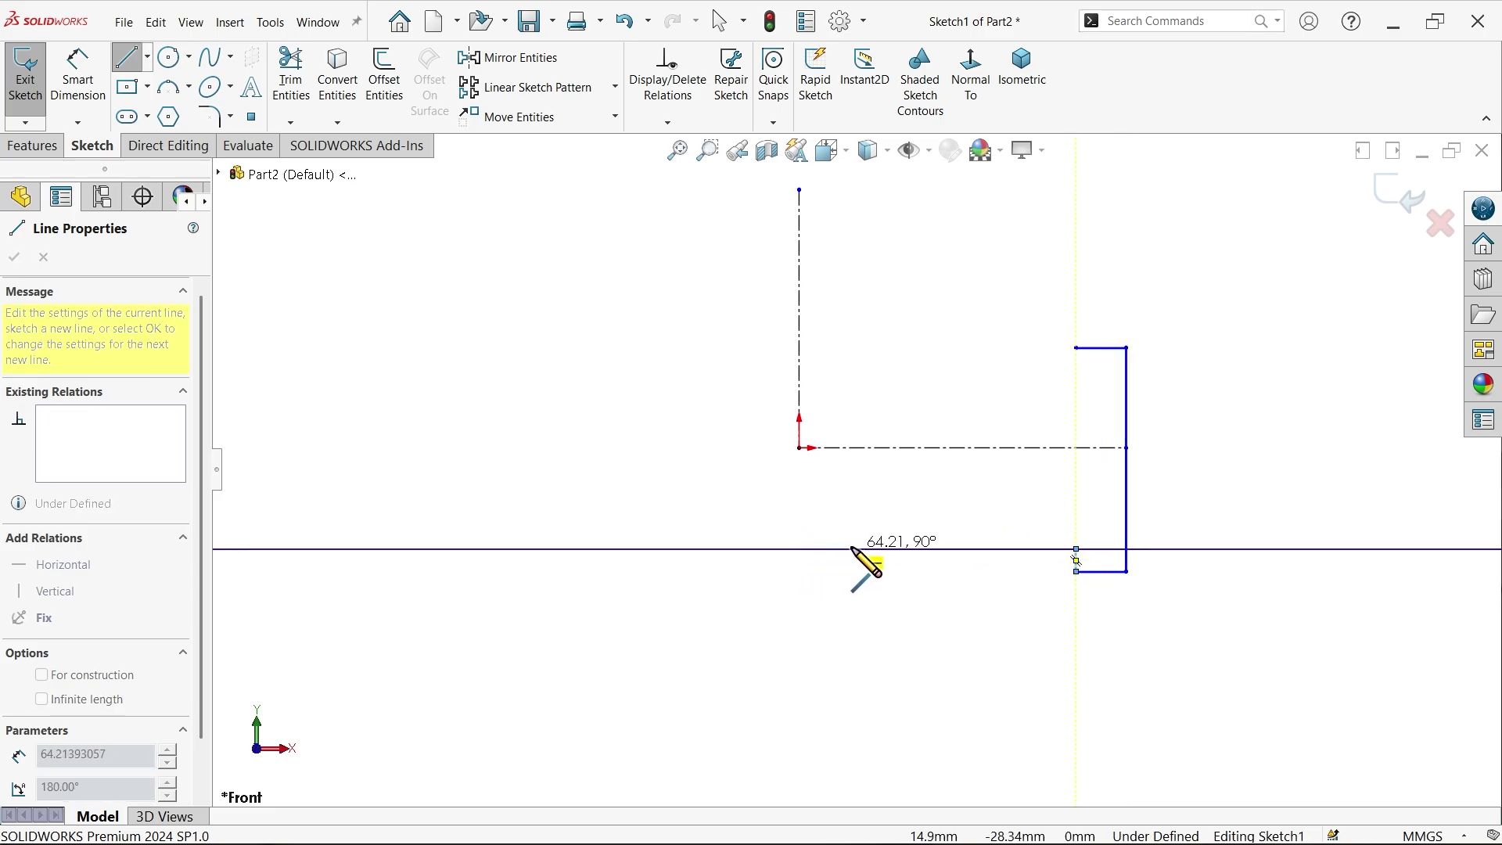
pyautogui.click(881, 550)
pyautogui.scroll(-2, 859, 618)
pyautogui.scroll(-2, 860, 588)
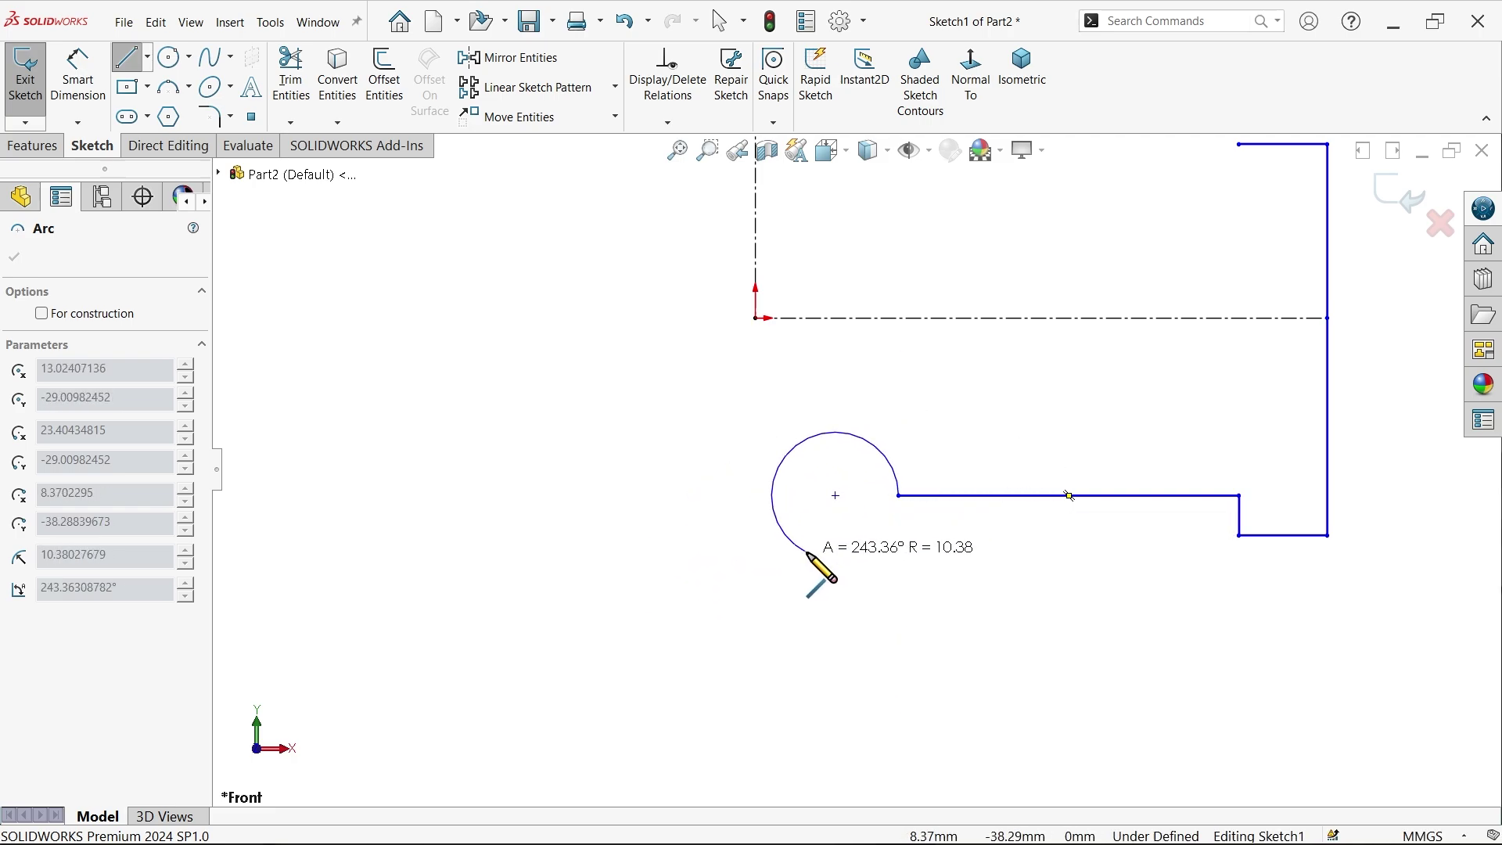
pyautogui.rightClick(803, 517)
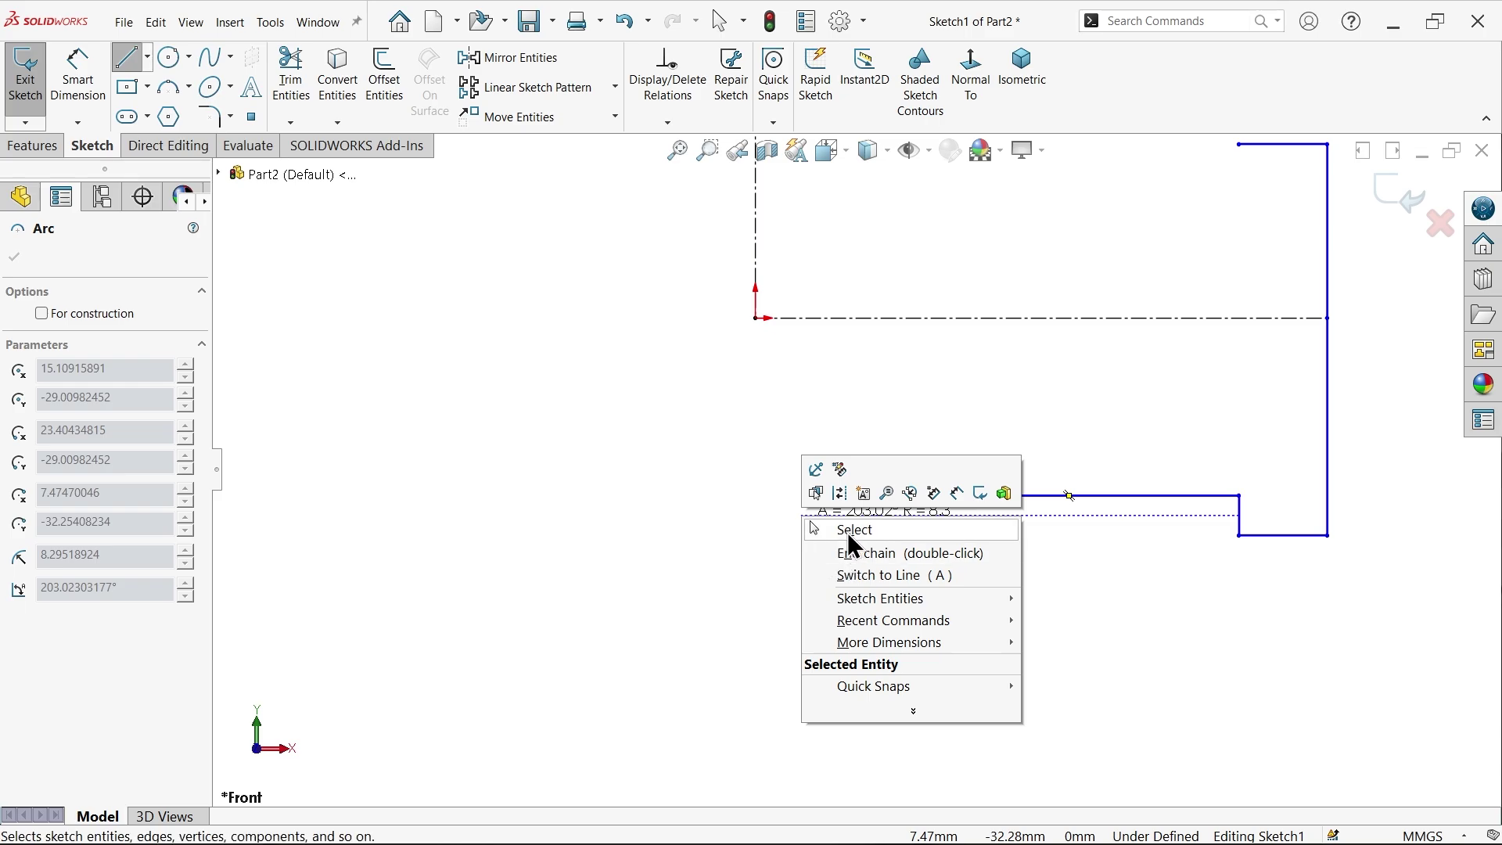
pyautogui.click(850, 535)
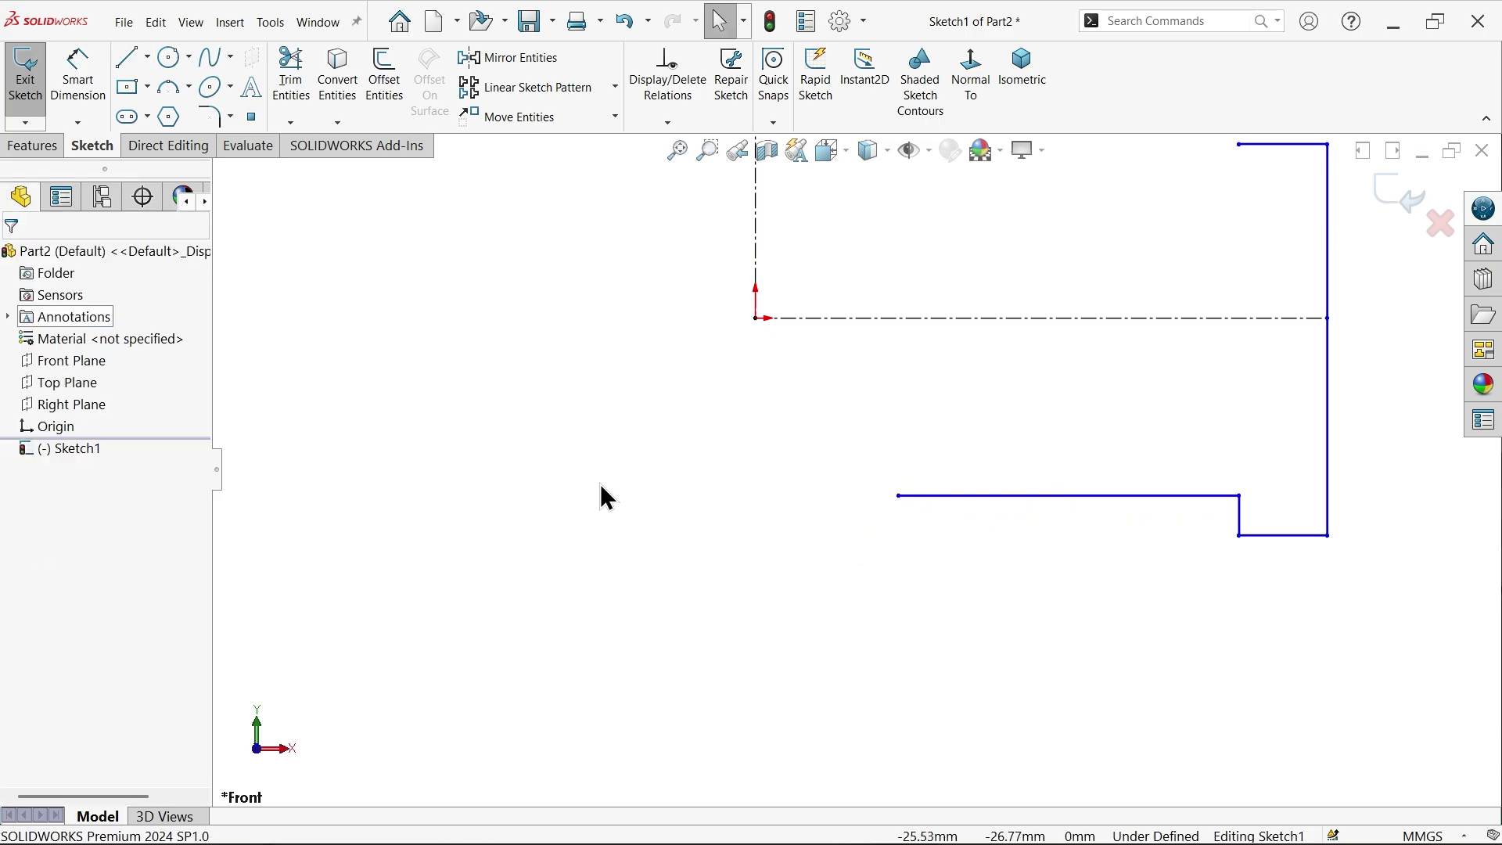
# Step: Draw a downward-bulging 3 Point Arc of about 26 mm radius from the free end of the lower pipe line
pyautogui.click(188, 89)
pyautogui.click(230, 86)
pyautogui.click(188, 88)
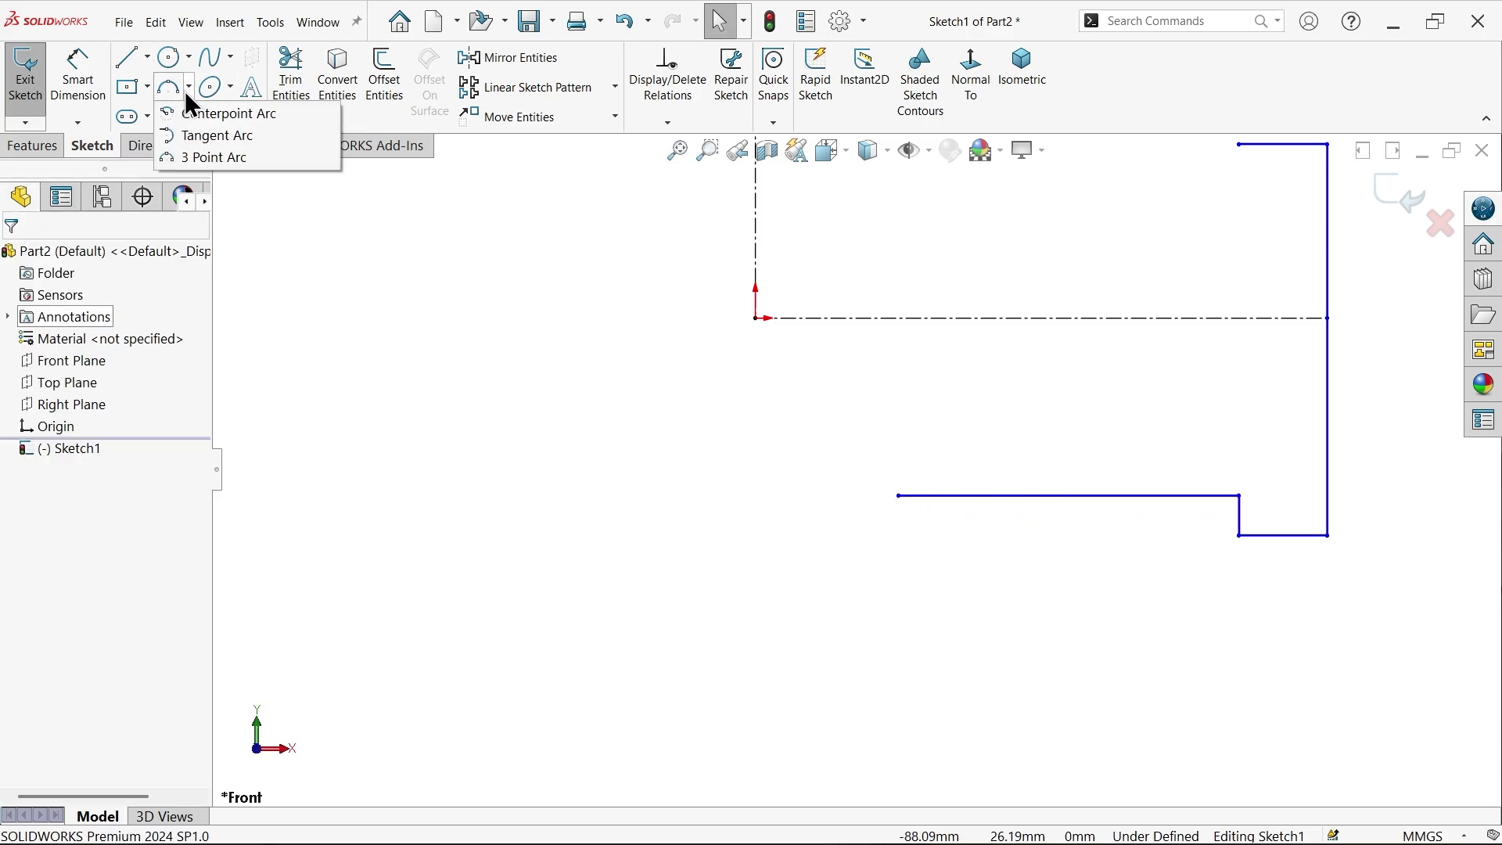
pyautogui.click(205, 158)
pyautogui.click(899, 496)
pyautogui.click(583, 496)
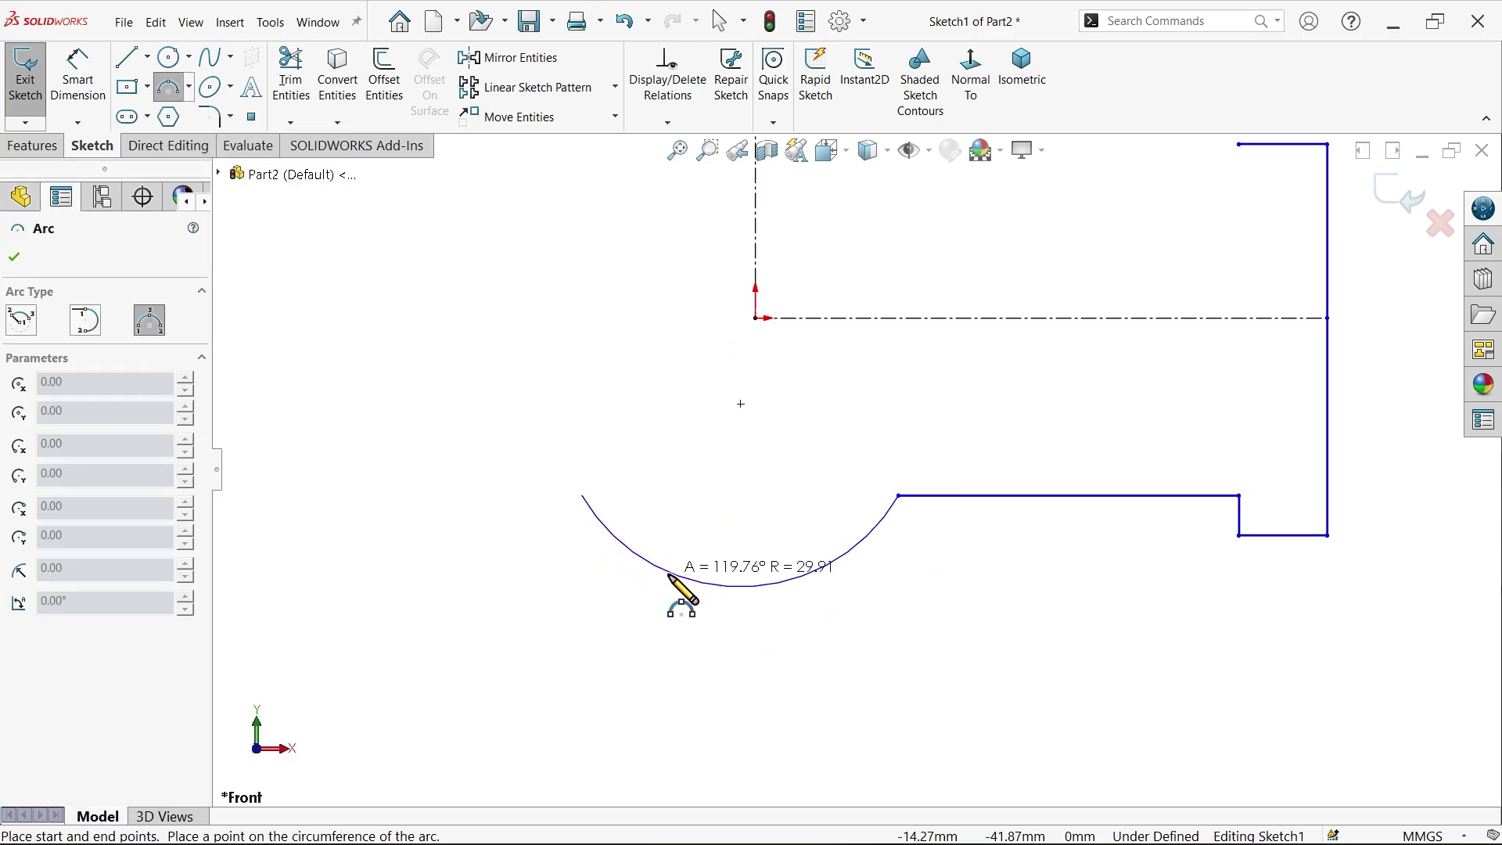
pyautogui.click(689, 649)
pyautogui.rightClick(587, 356)
pyautogui.click(633, 359)
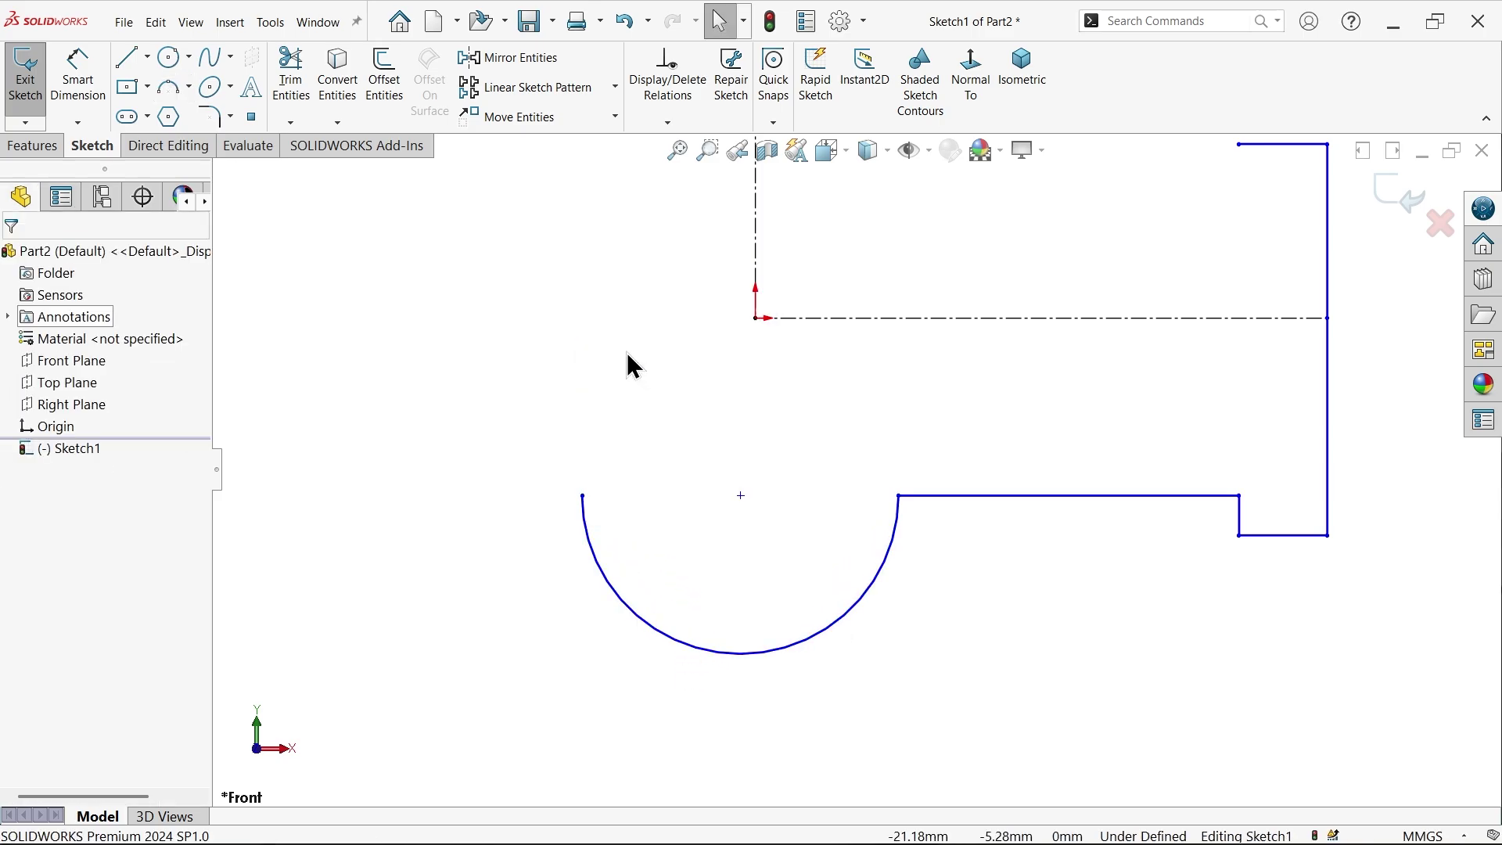
# Step: Sketch the left pipe and spout outline with connected lines from the arc's left end around to the upper pipe edge
pyautogui.click(127, 57)
pyautogui.scroll(3, 609, 401)
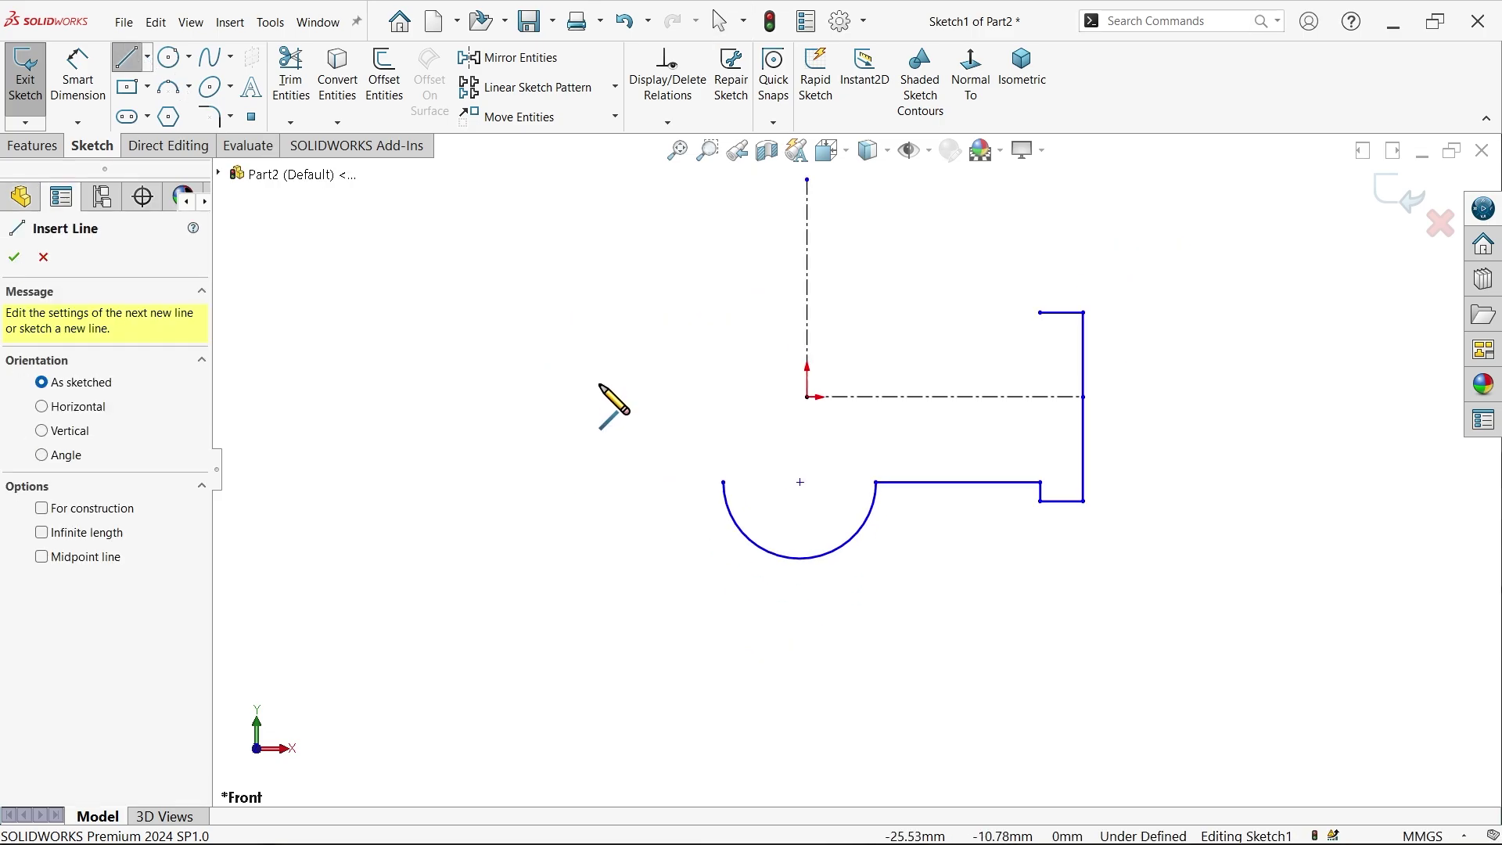
pyautogui.click(764, 495)
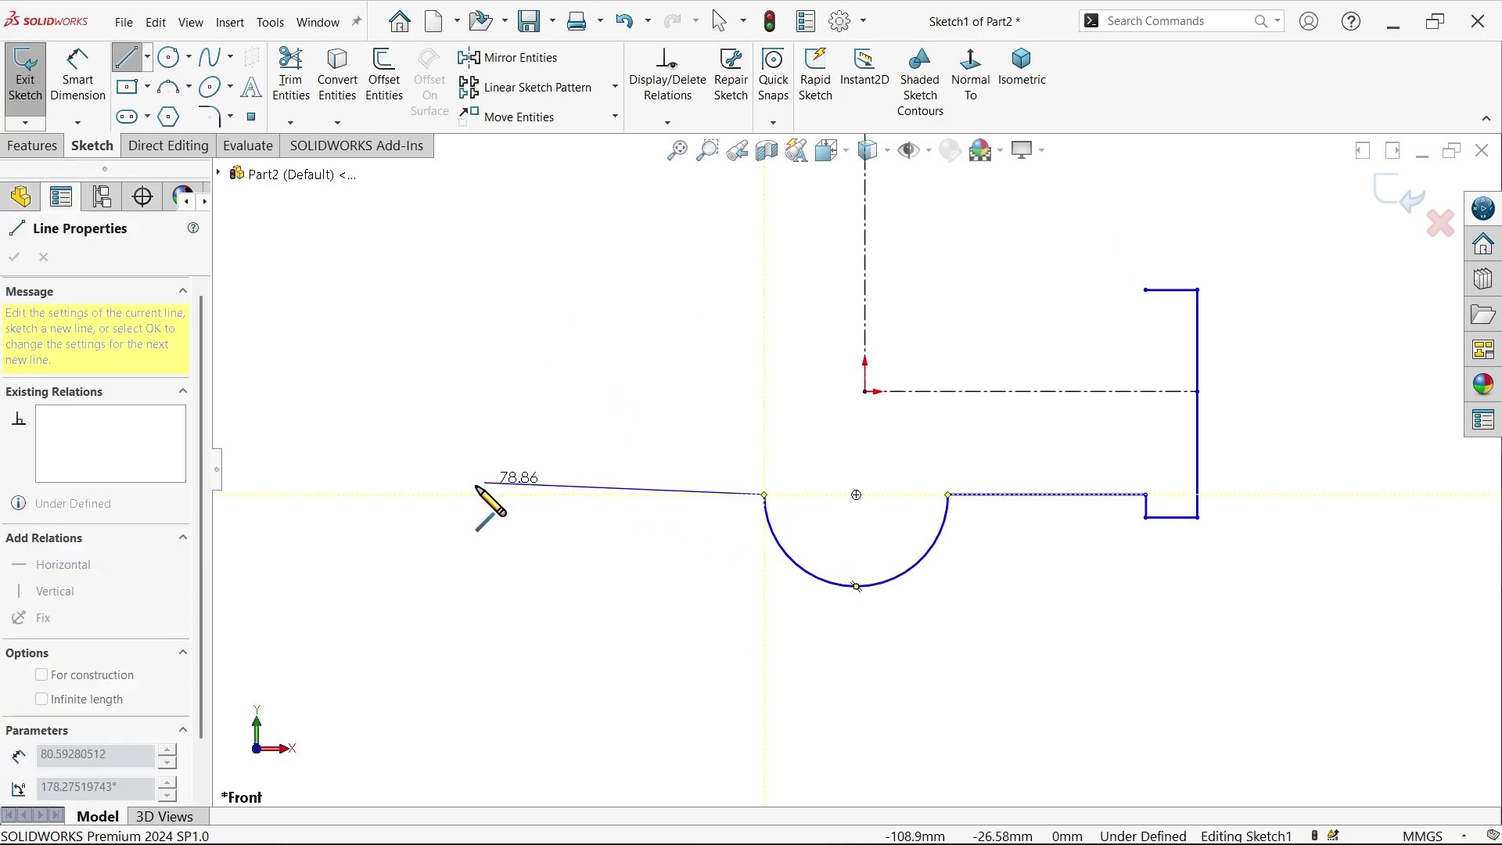
pyautogui.click(443, 494)
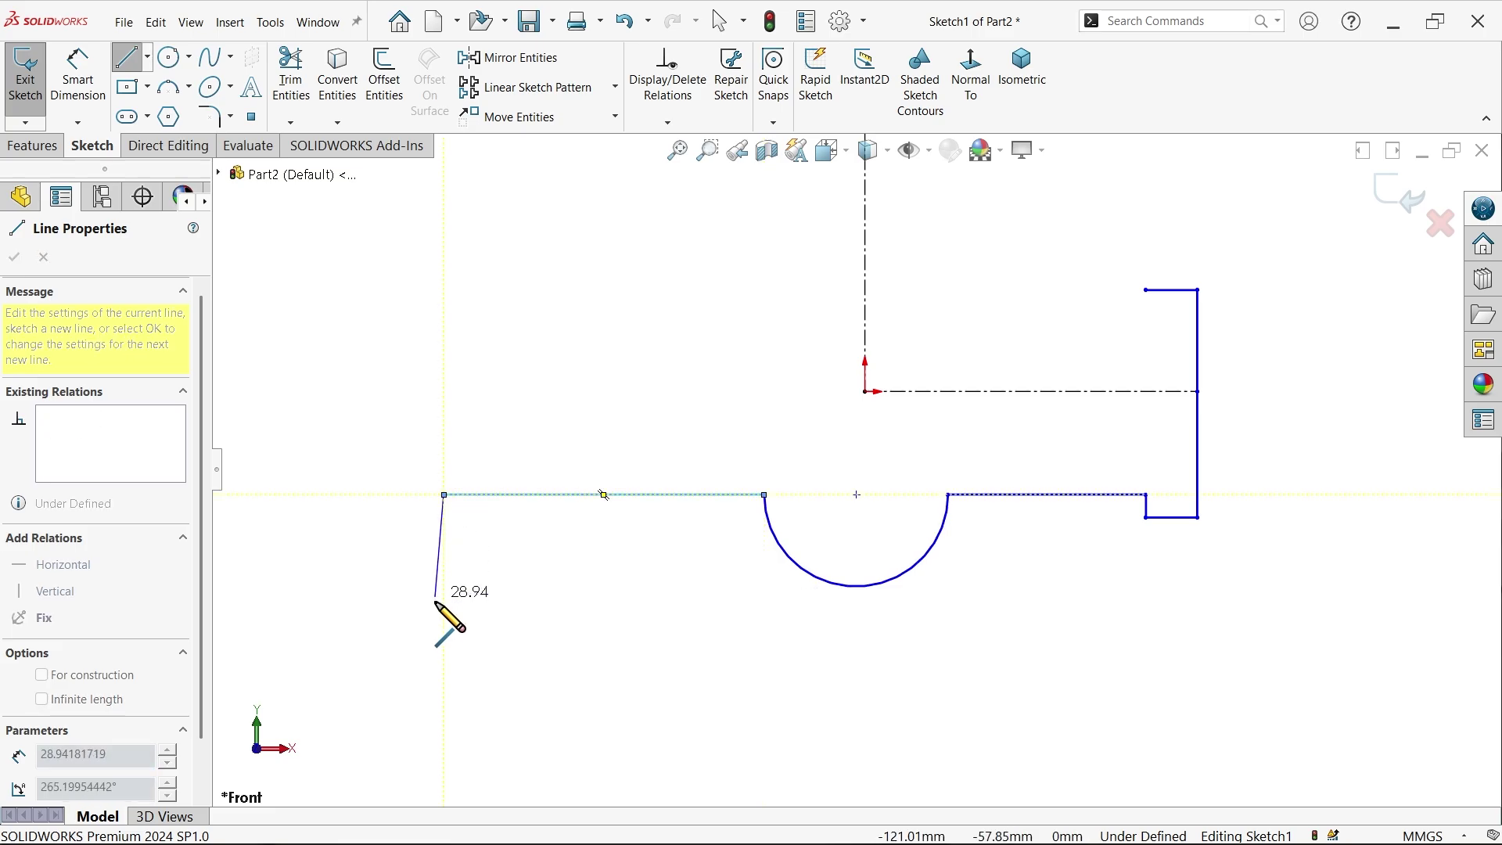
pyautogui.click(444, 608)
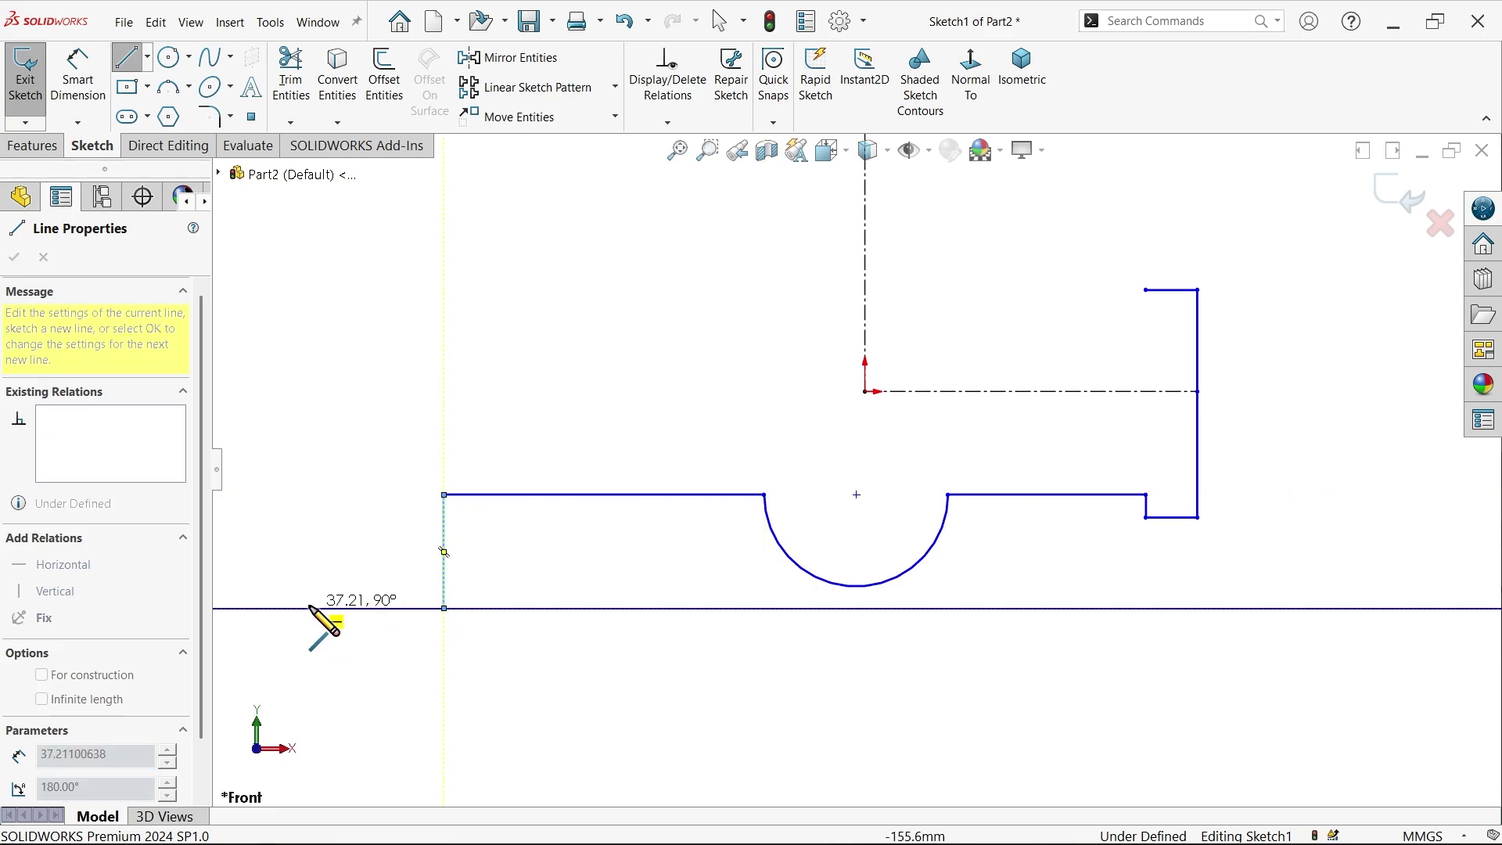
pyautogui.click(252, 608)
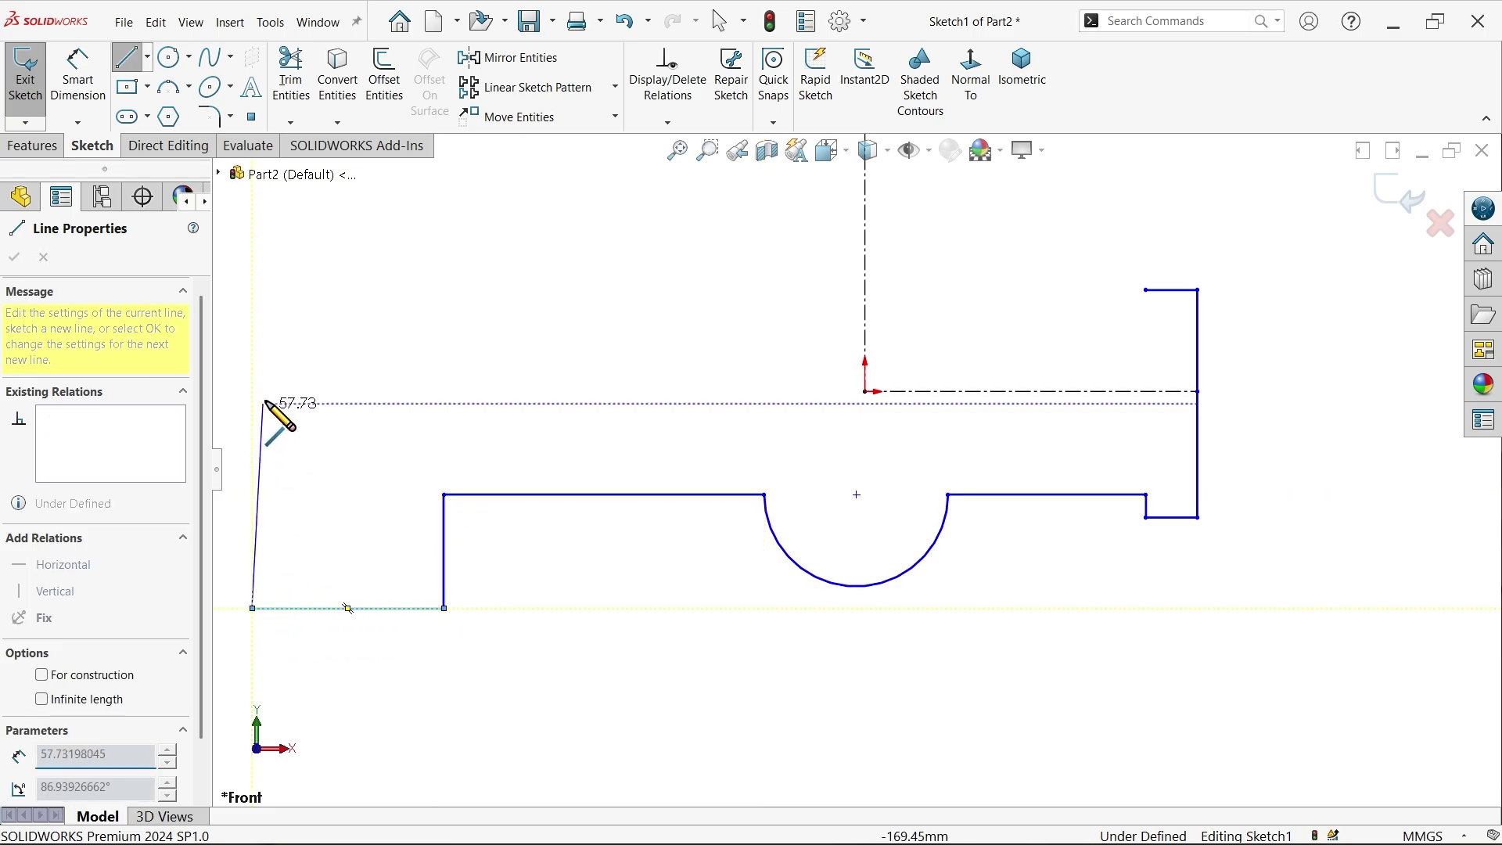
pyautogui.click(258, 290)
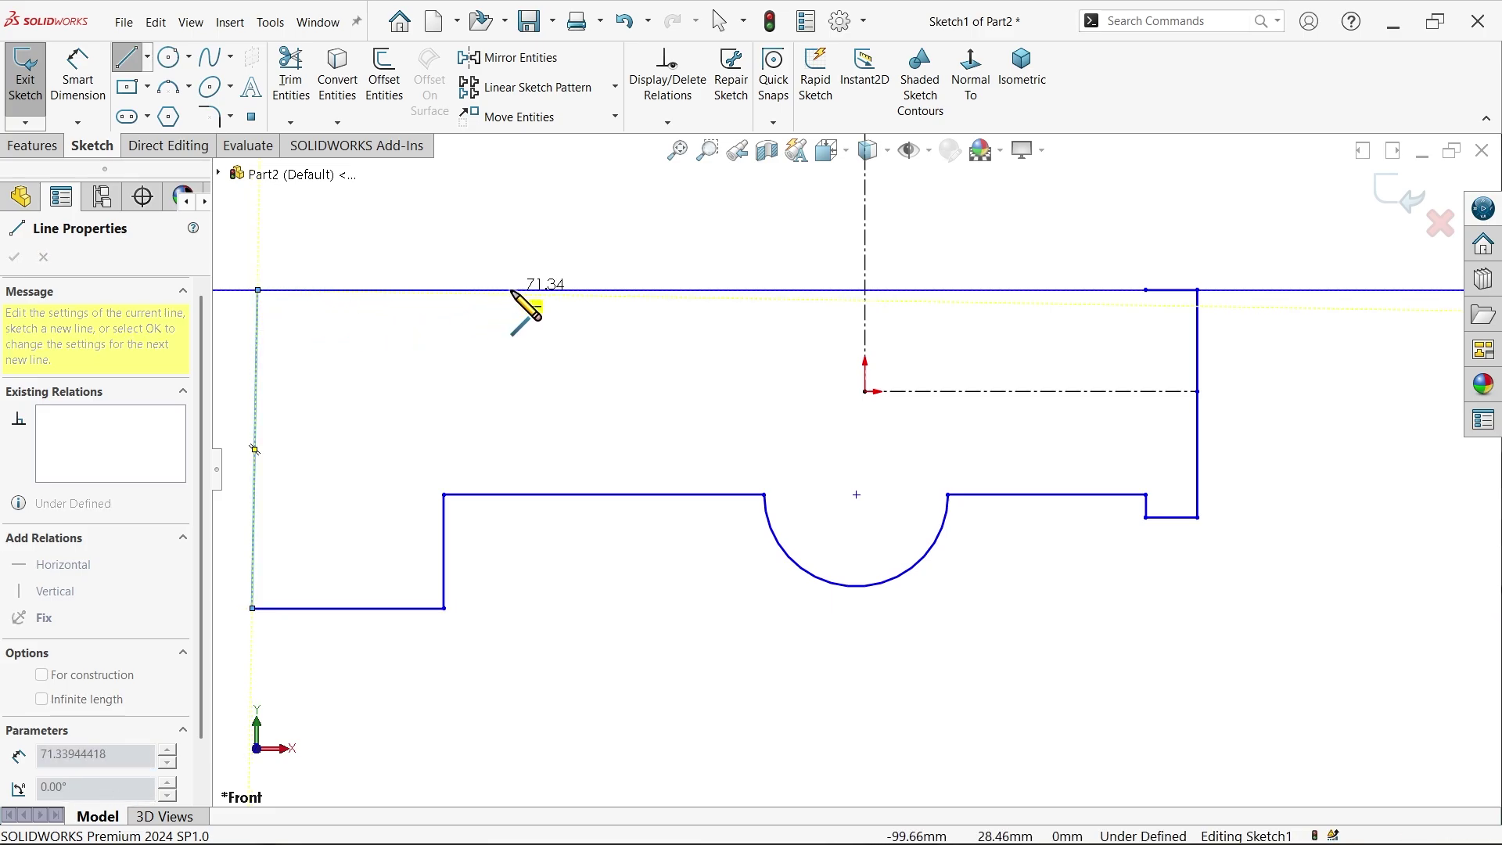
pyautogui.click(684, 290)
# Step: Sketch the upper body block across the vertical centerline and close the profile along the right pipe to the flange's upper edge
pyautogui.press('z')
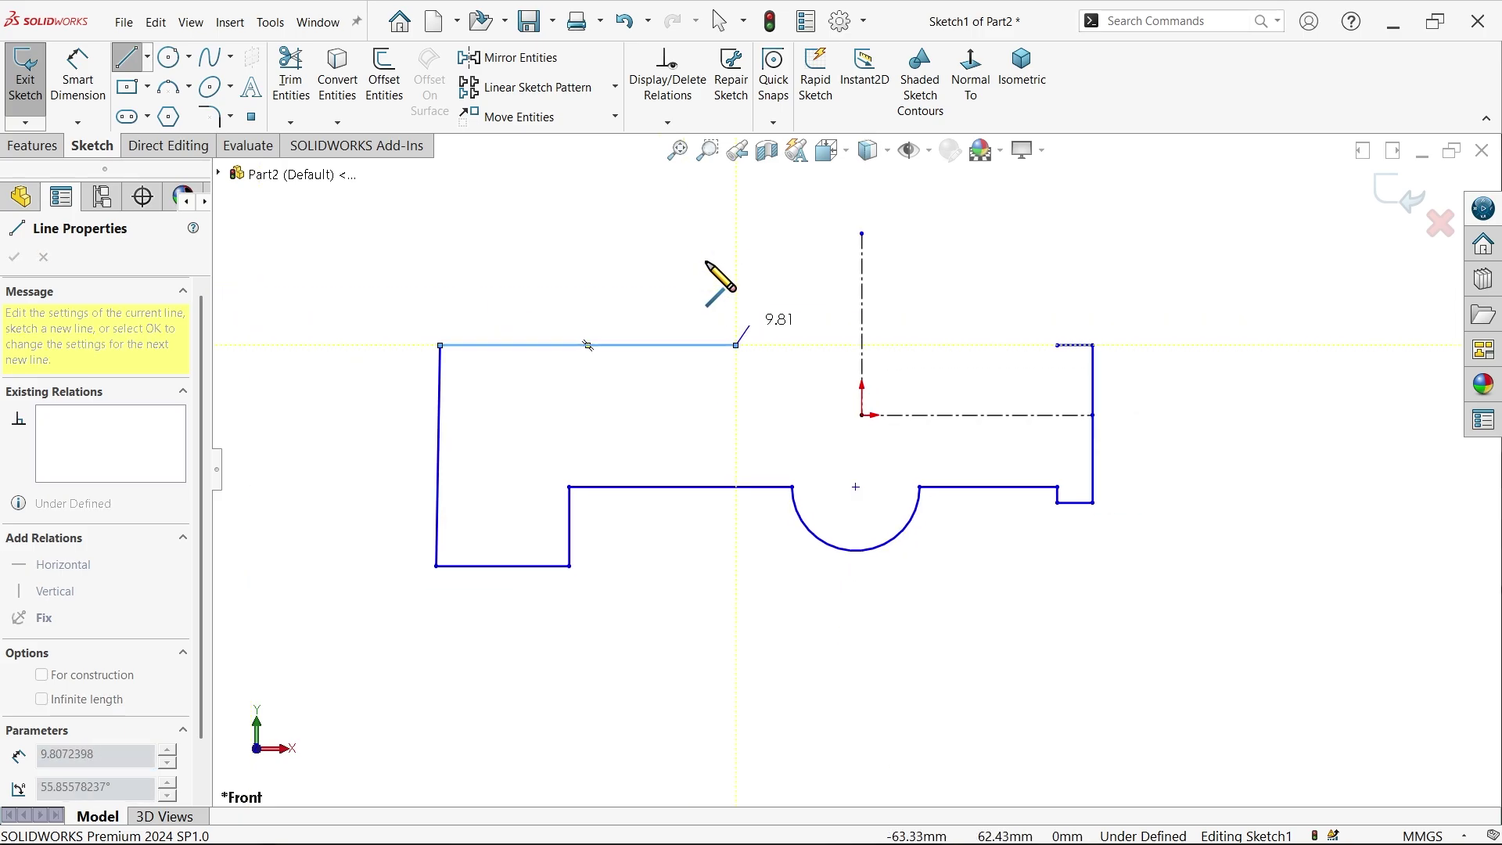
pyautogui.click(736, 233)
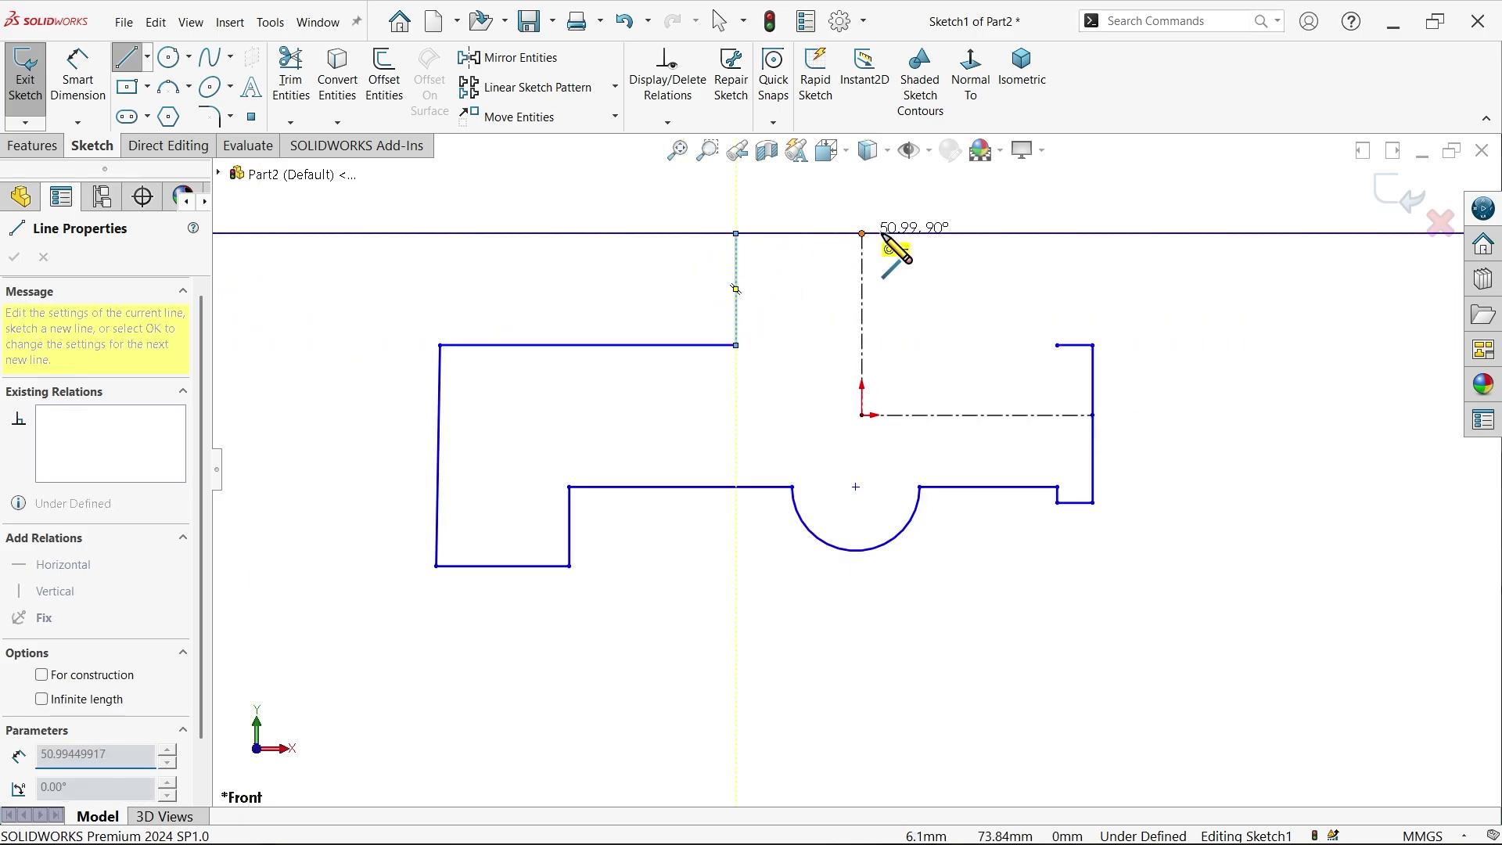
pyautogui.click(962, 234)
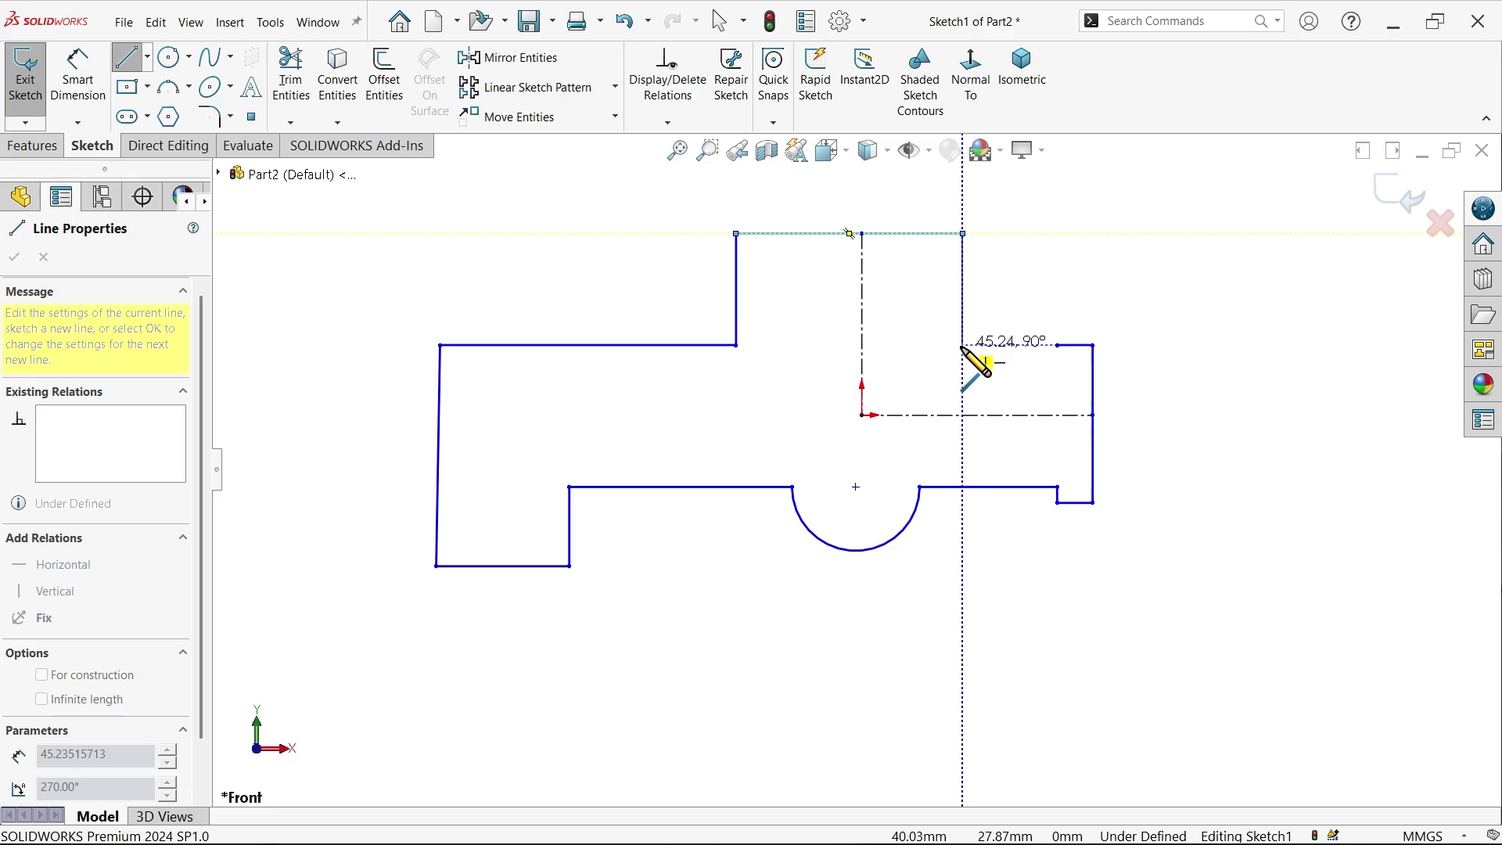
pyautogui.click(962, 373)
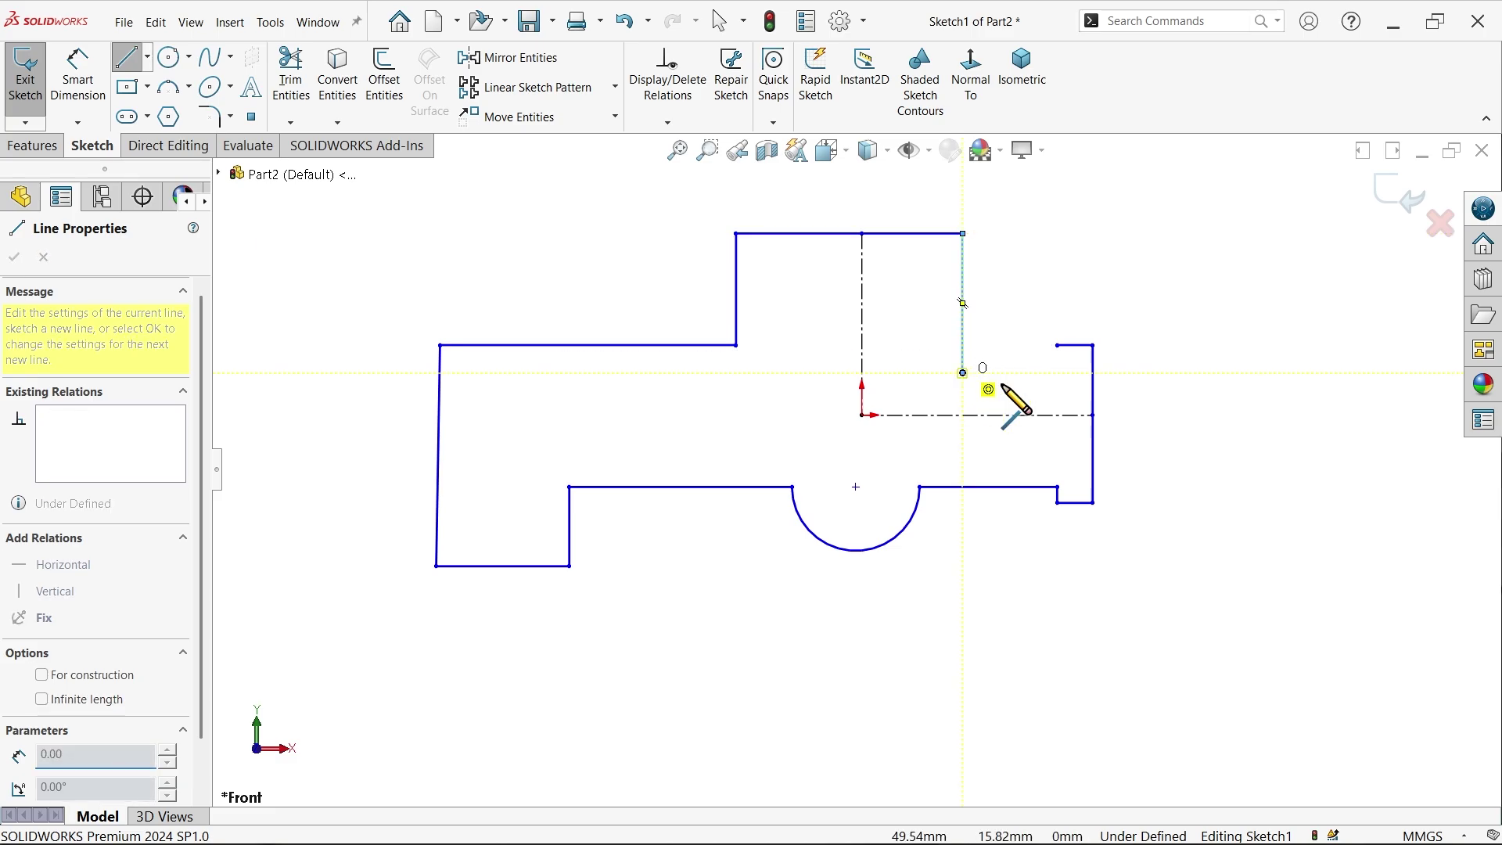
pyautogui.click(1058, 372)
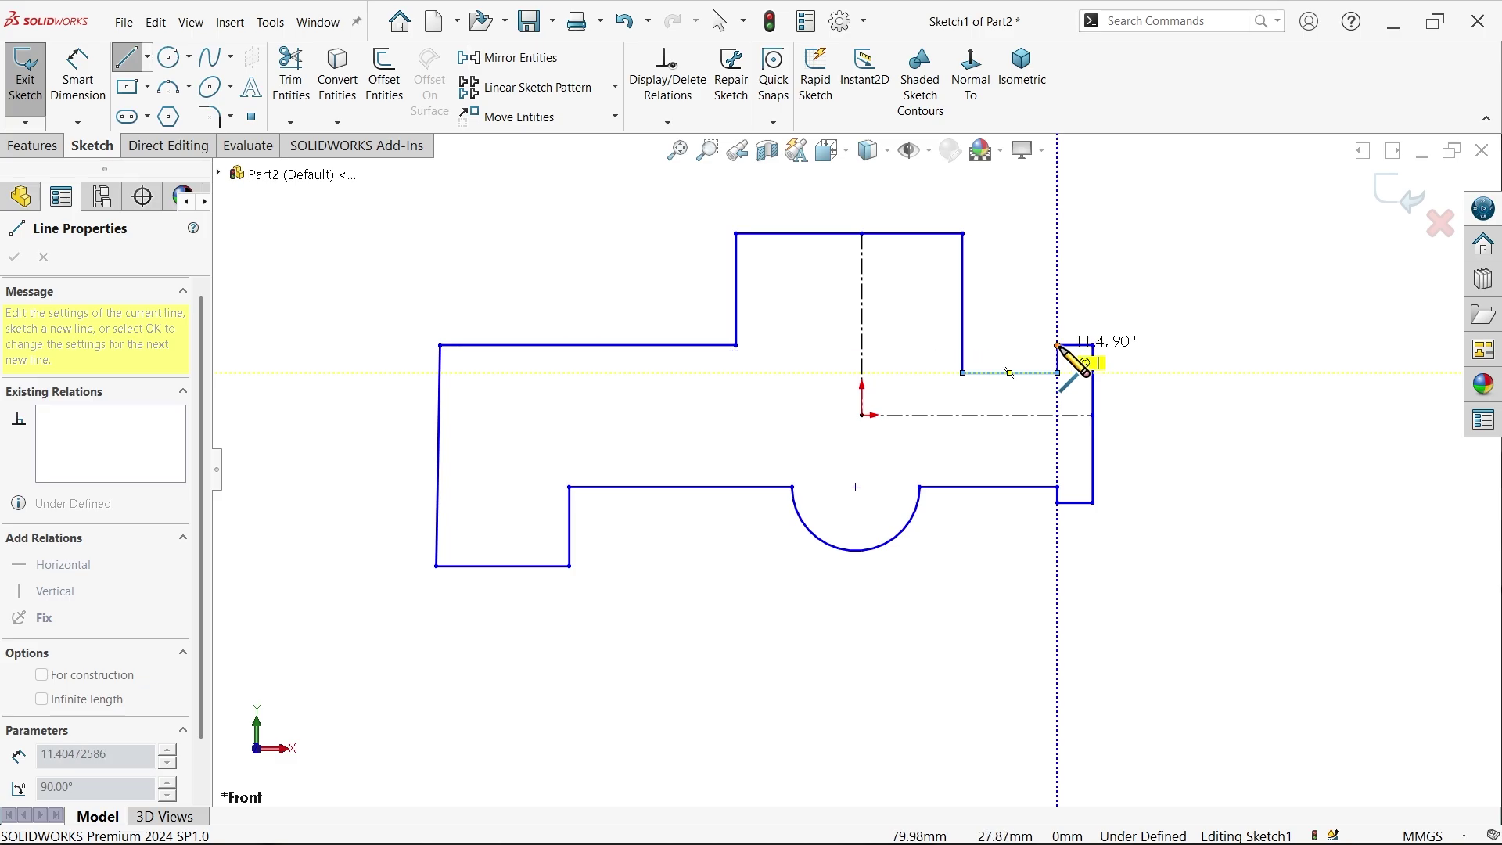
pyautogui.click(1058, 345)
pyautogui.rightClick(1031, 250)
pyautogui.click(1017, 248)
# Step: Add a Vertical relation between the lower arc's center point and the origin
pyautogui.scroll(-3, 972, 302)
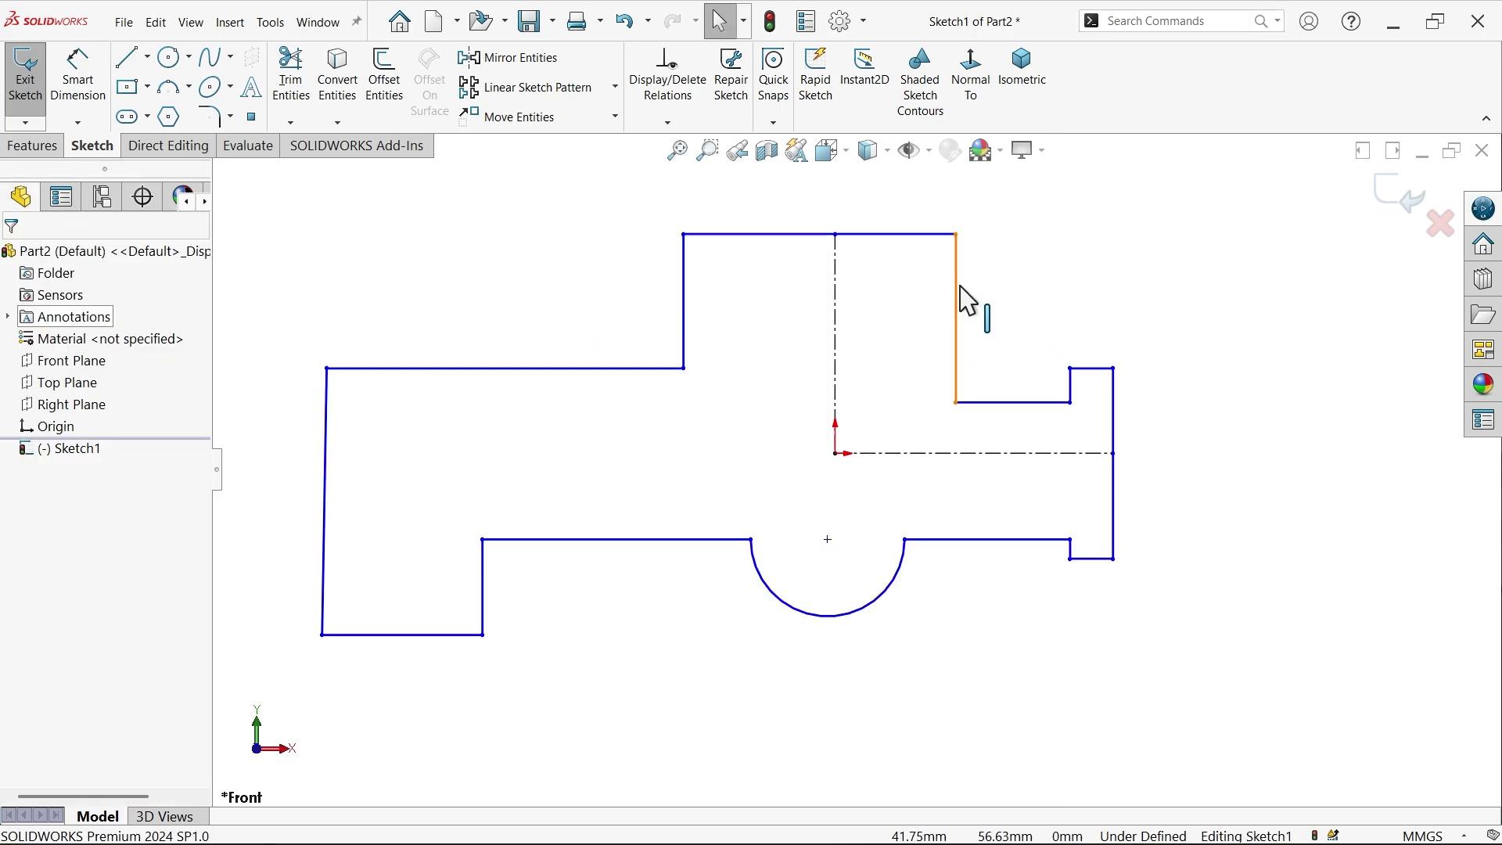
pyautogui.scroll(3, 913, 388)
pyautogui.scroll(-2, 772, 477)
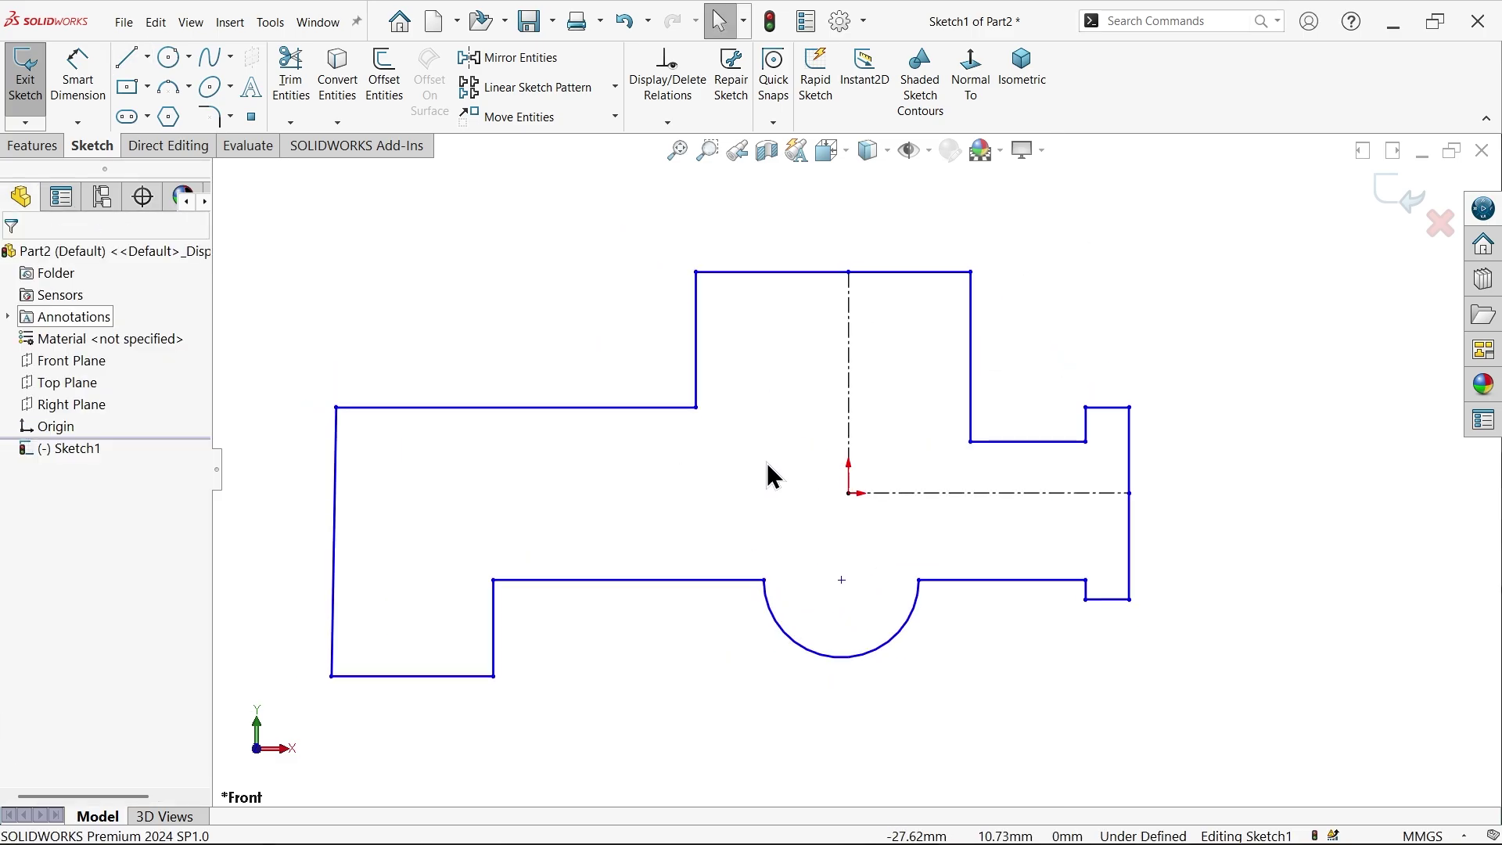
pyautogui.click(842, 581)
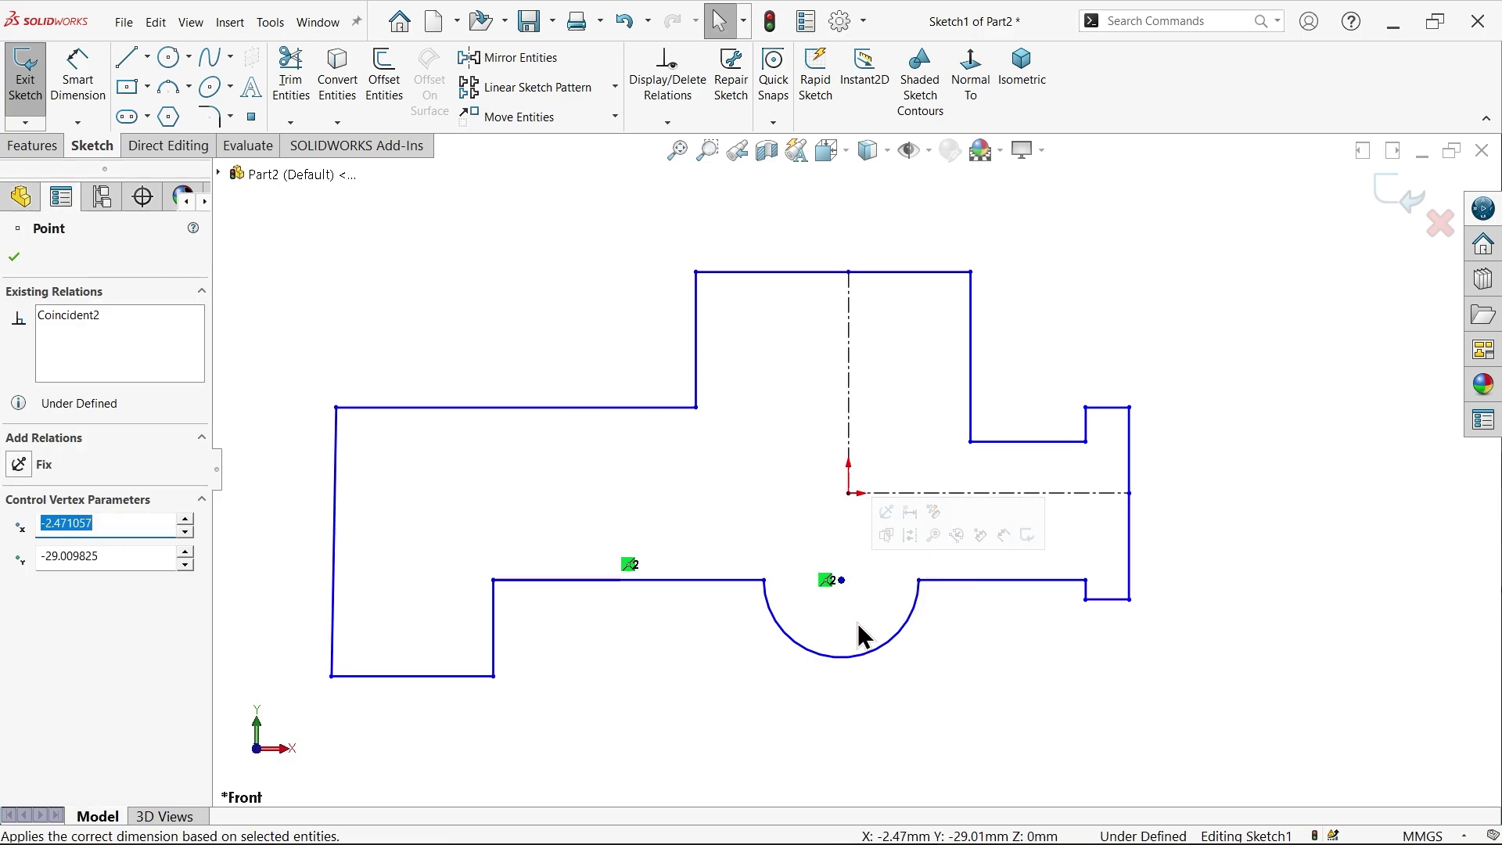
pyautogui.keyDown('ctrl'); pyautogui.click(848, 493); pyautogui.keyUp('ctrl')
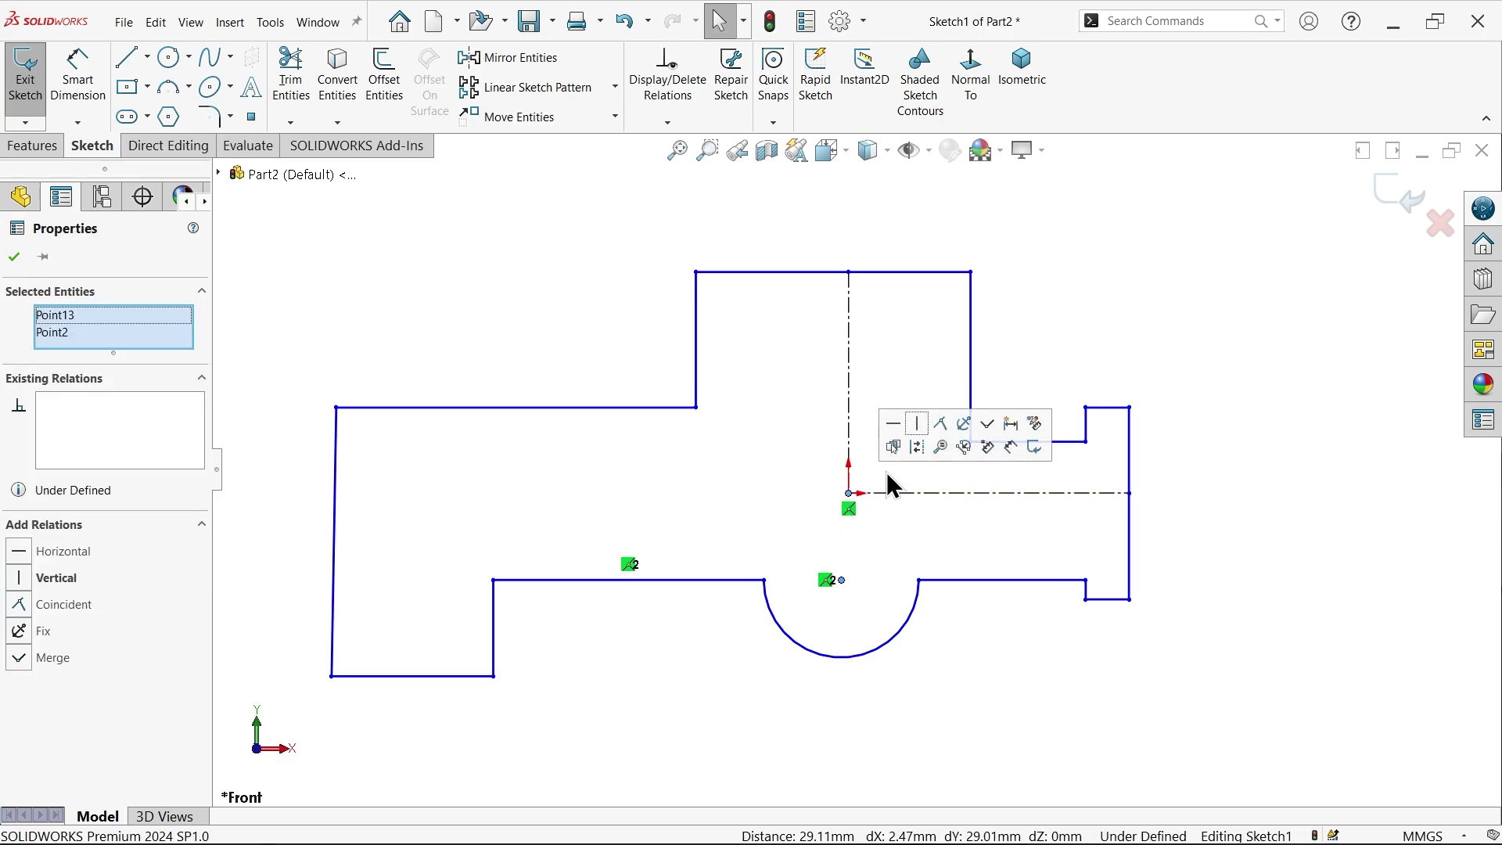
pyautogui.click(918, 424)
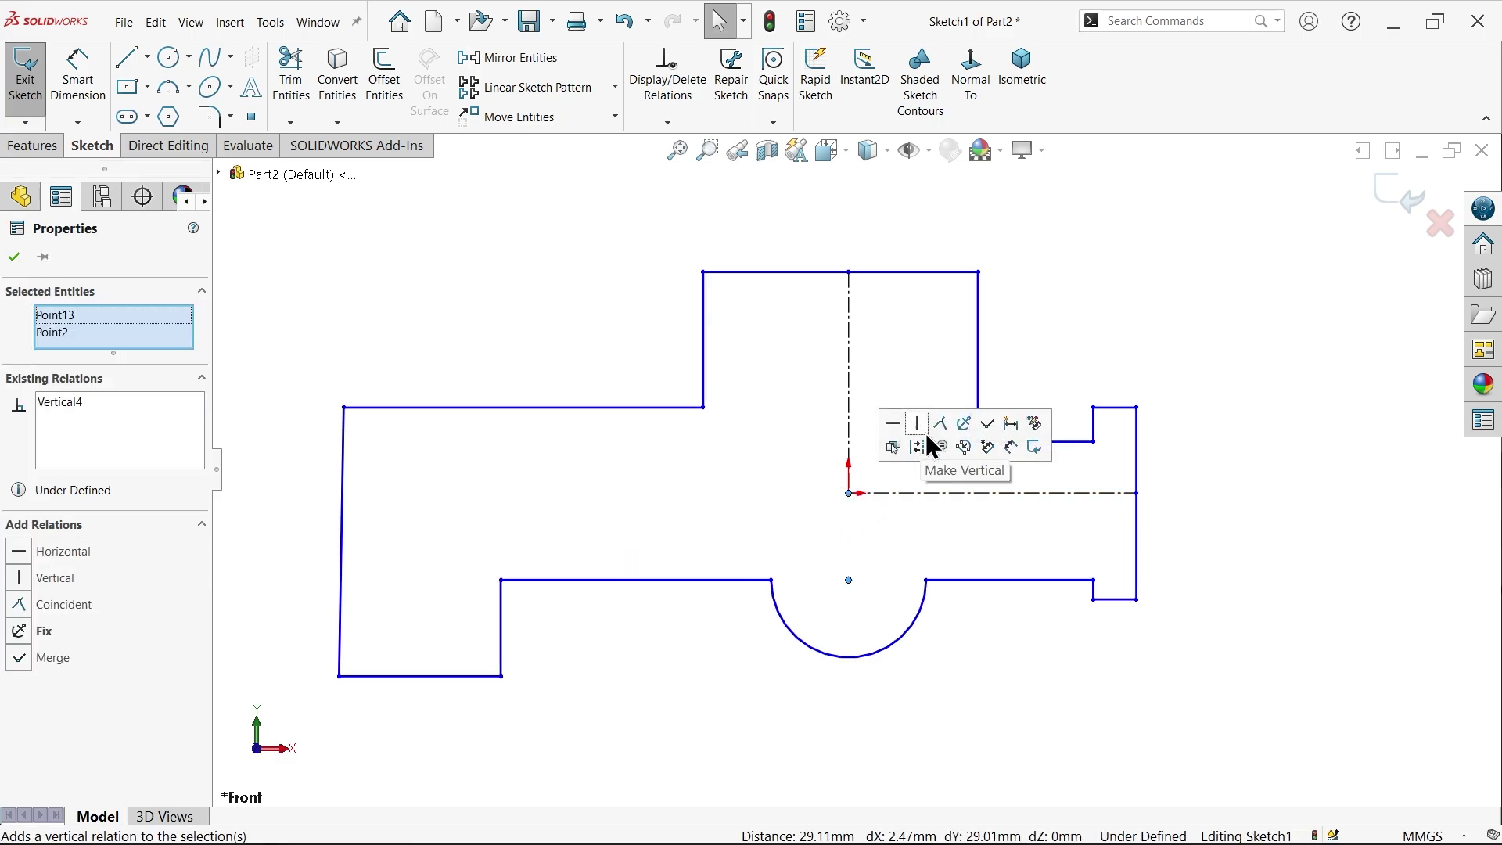
# Step: Add a Horizontal relation between the lower arc's center point and its endpoints
pyautogui.click(850, 581)
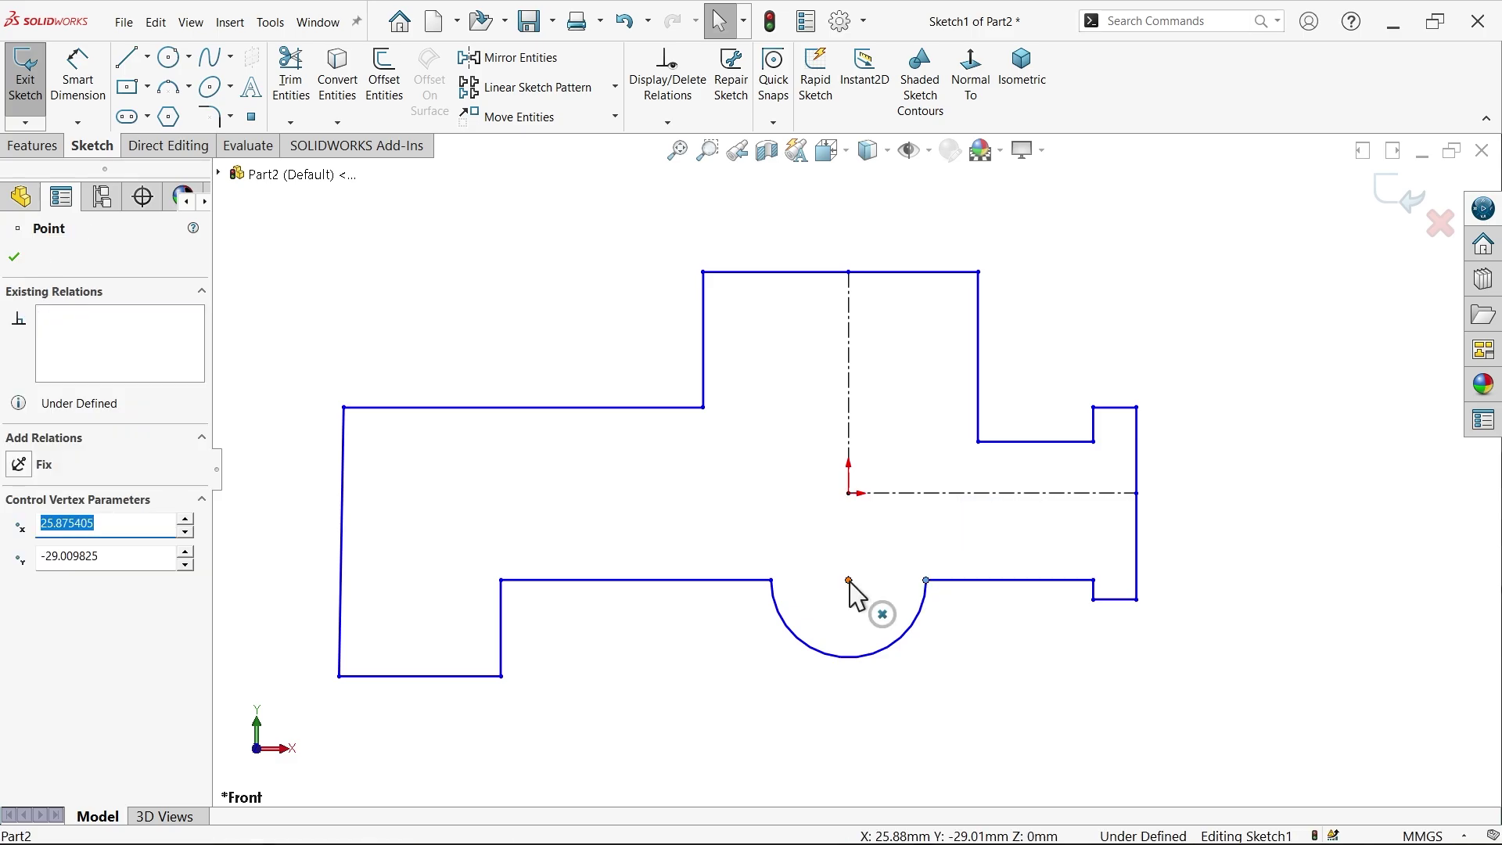
pyautogui.keyDown('ctrl'); pyautogui.click(771, 580); pyautogui.keyUp('ctrl')
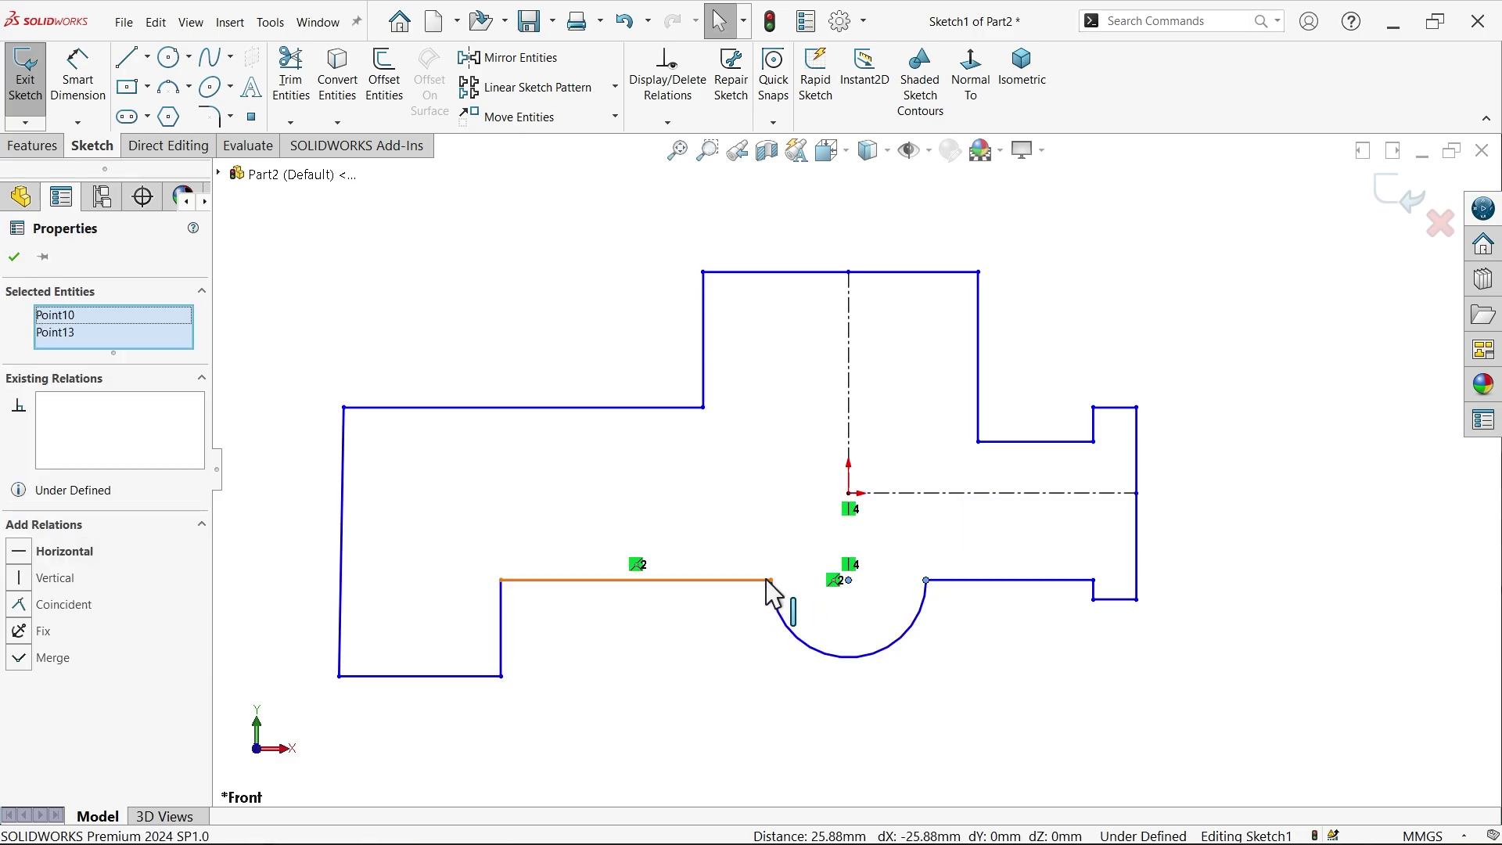
pyautogui.keyDown('ctrl'); pyautogui.click(771, 583); pyautogui.keyUp('ctrl')
pyautogui.click(818, 512)
pyautogui.click(983, 615)
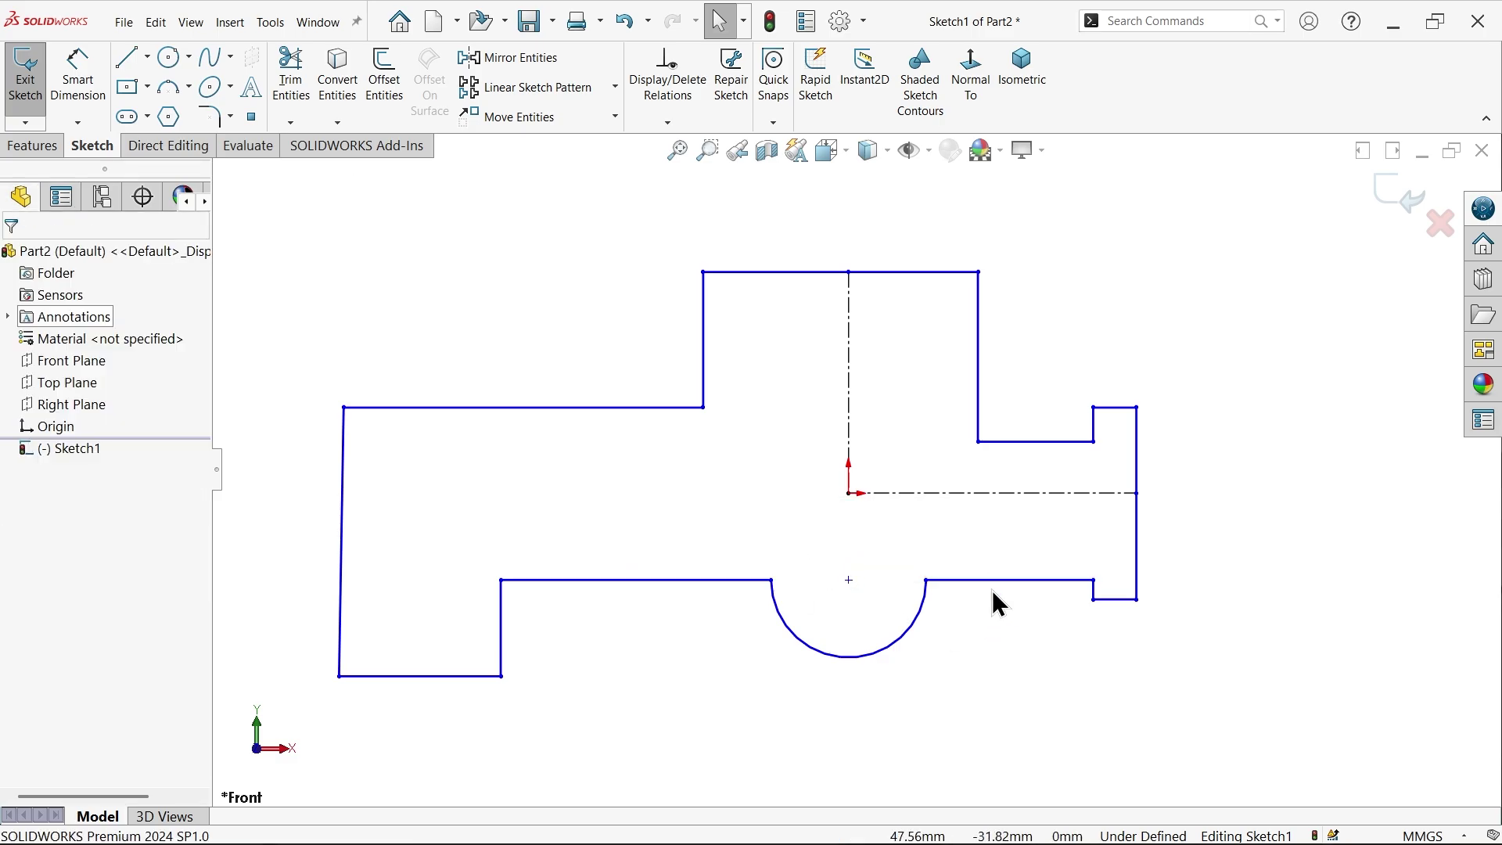
# Step: Make the upper edges of the left and right pipe sections collinear
pyautogui.click(1056, 443)
pyautogui.keyDown('ctrl'); pyautogui.click(682, 409); pyautogui.keyUp('ctrl')
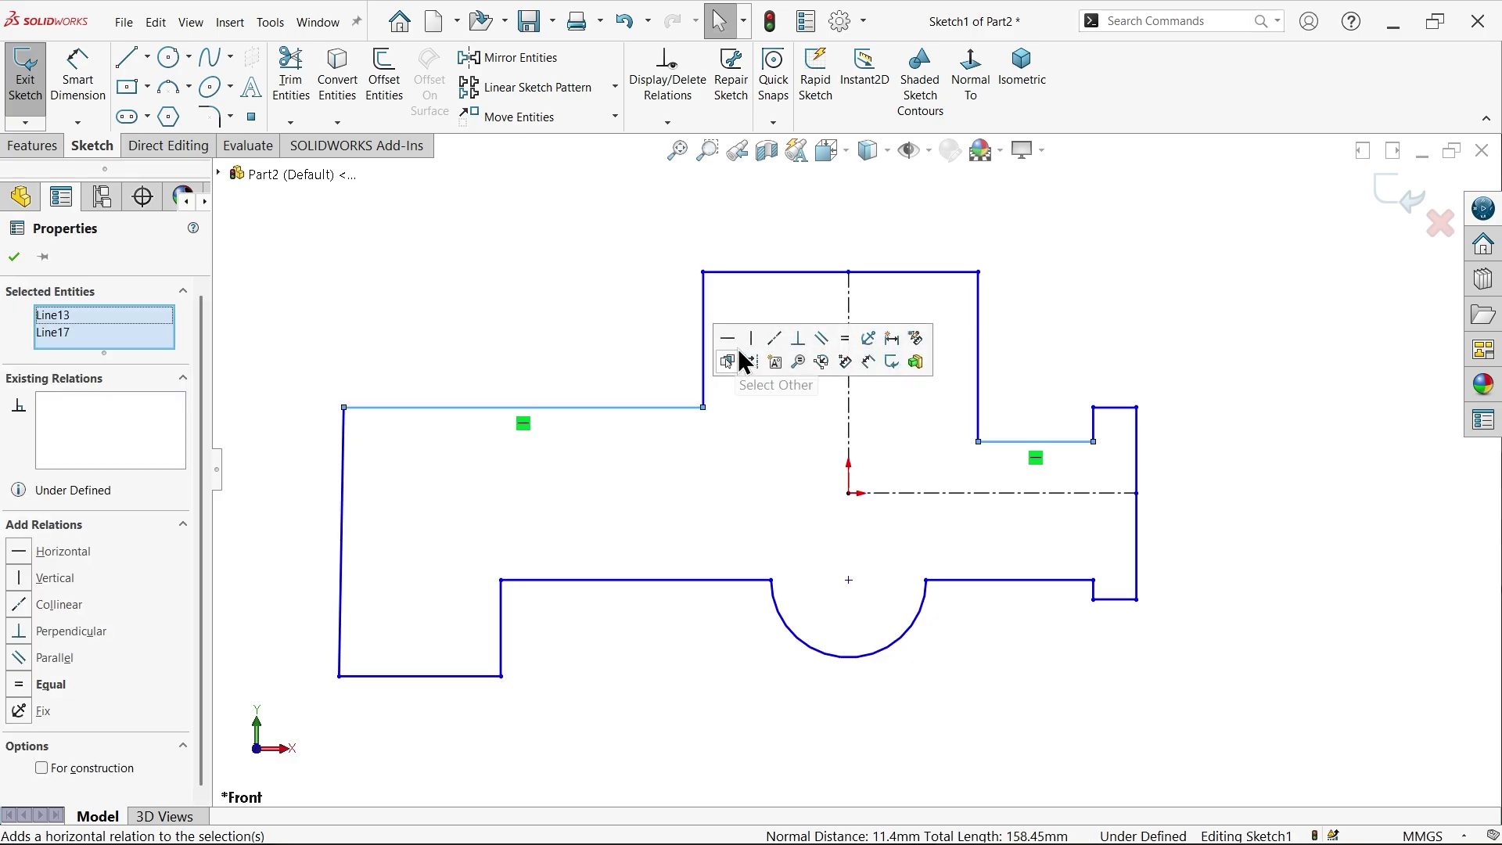
pyautogui.click(775, 341)
pyautogui.click(1163, 312)
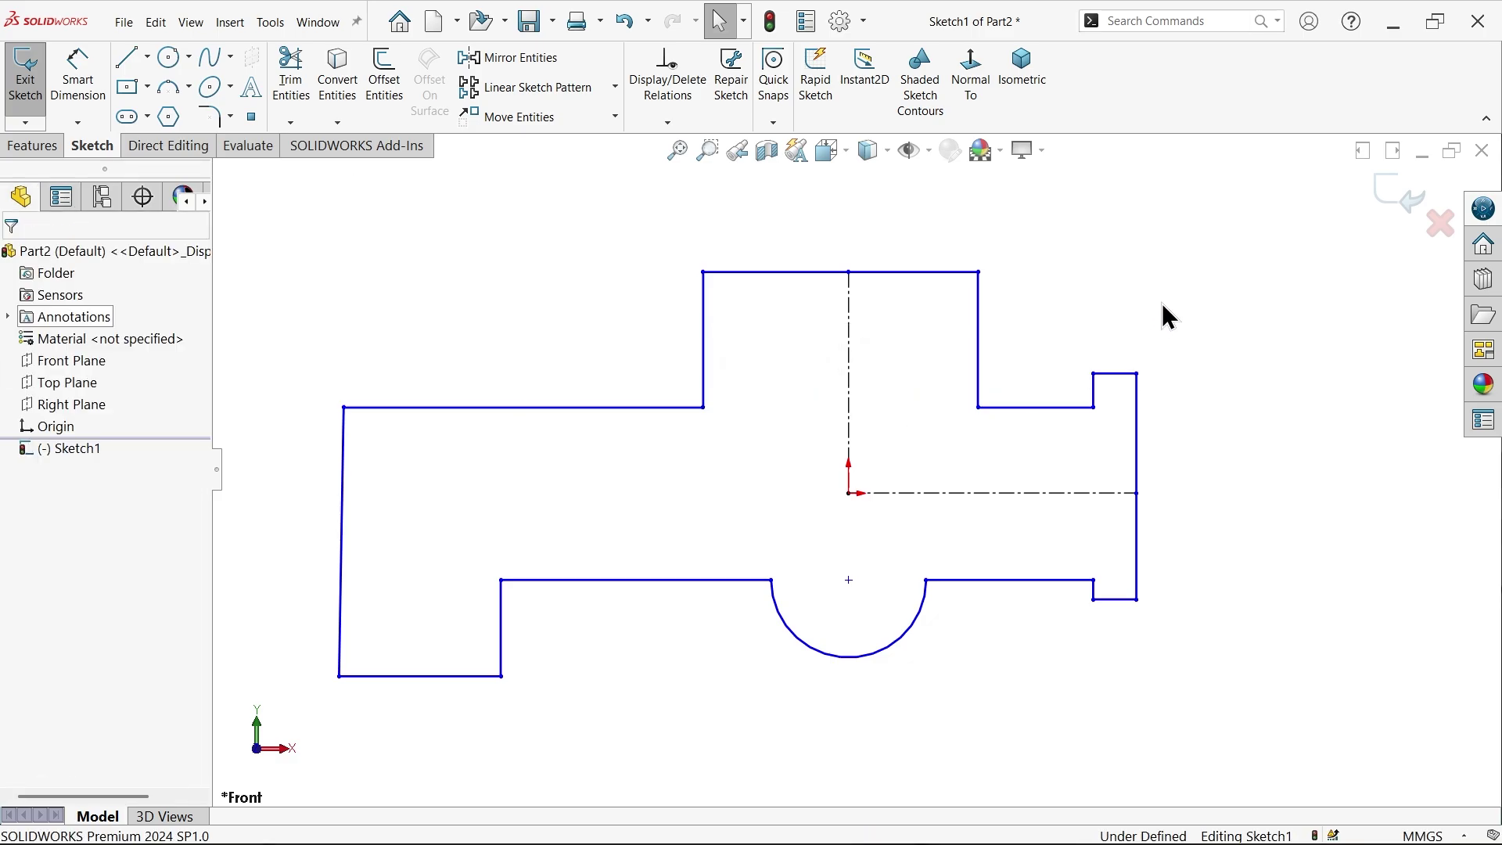
# Step: Make the flange's two short inner vertical edges, above and below the pipe, collinear
pyautogui.click(1095, 594)
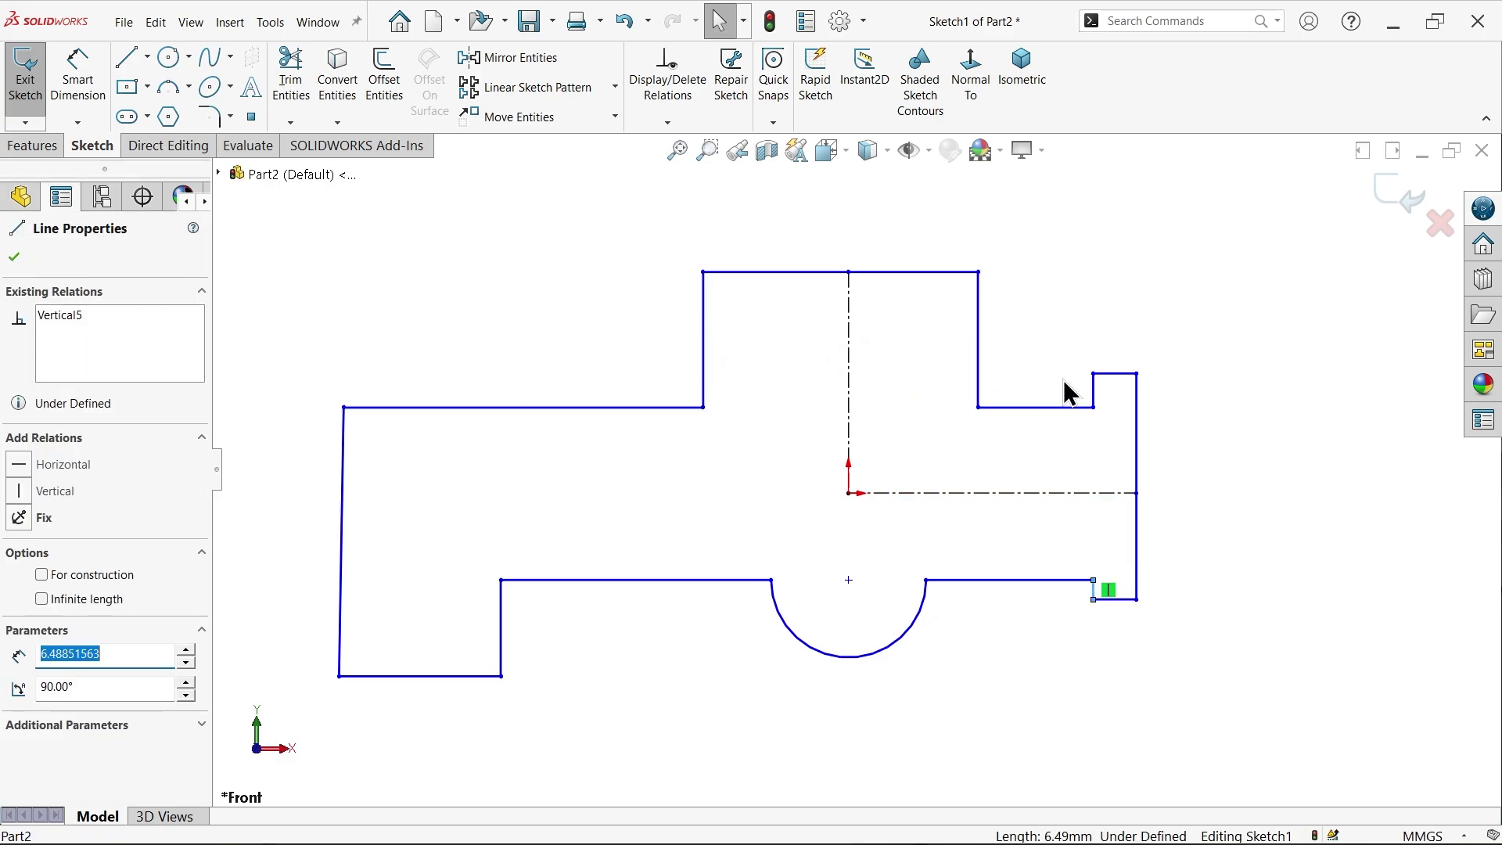
pyautogui.keyDown('ctrl'); pyautogui.click(1094, 392); pyautogui.keyUp('ctrl')
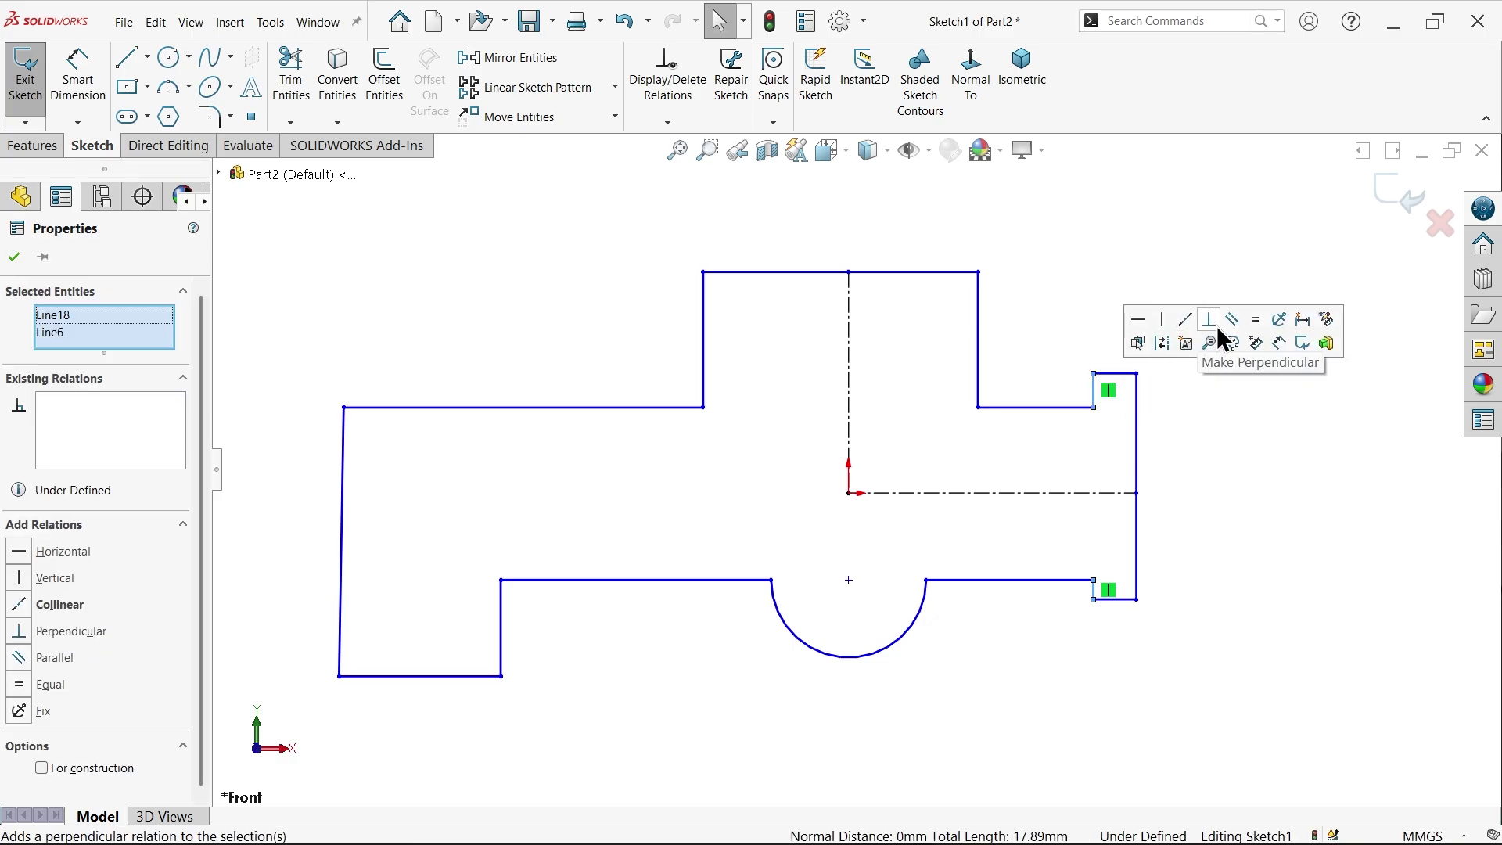
pyautogui.click(1186, 317)
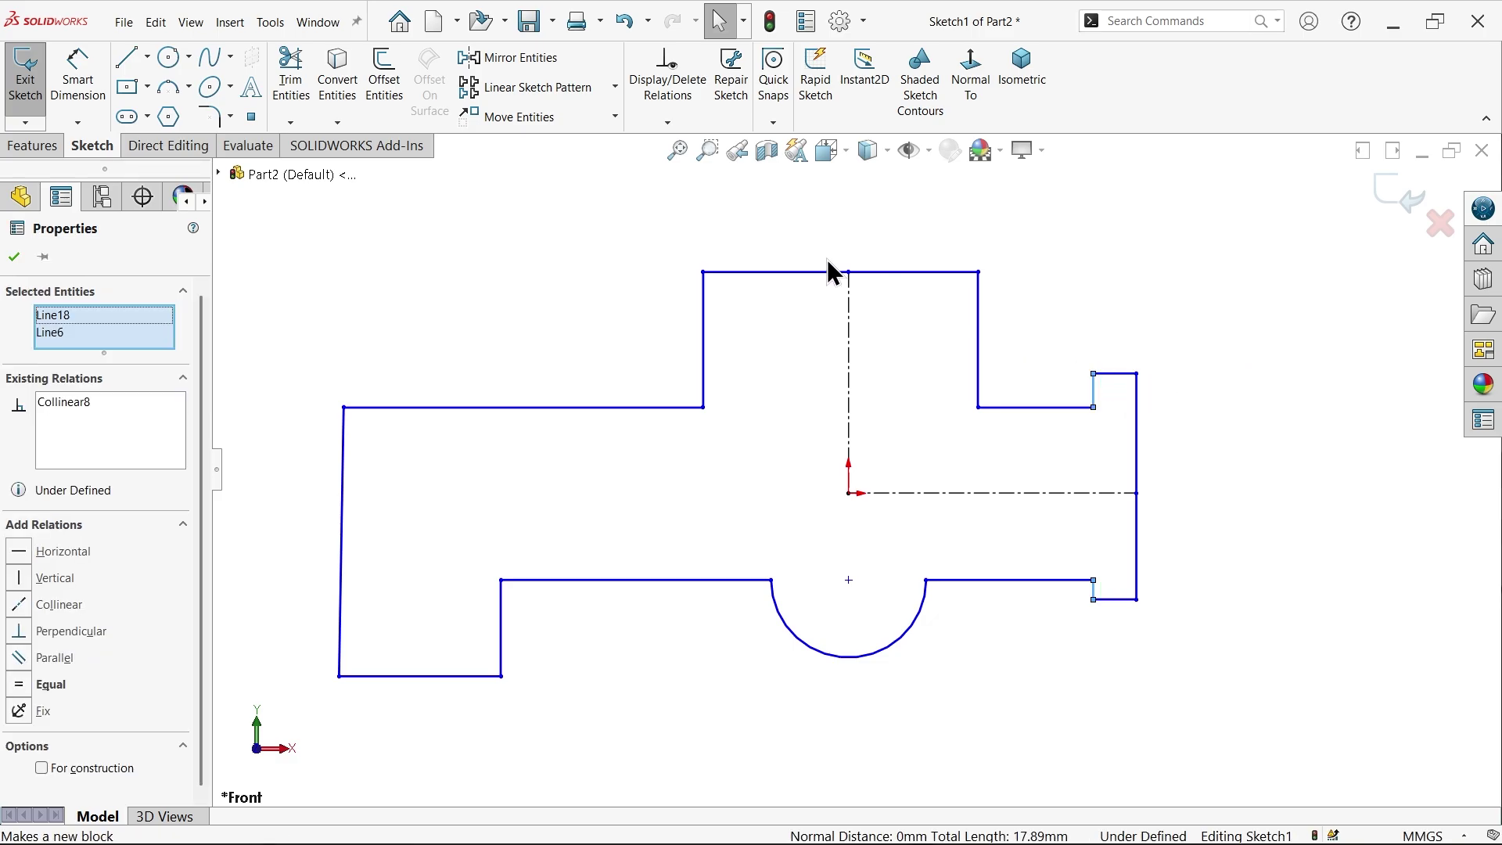
pyautogui.click(1059, 462)
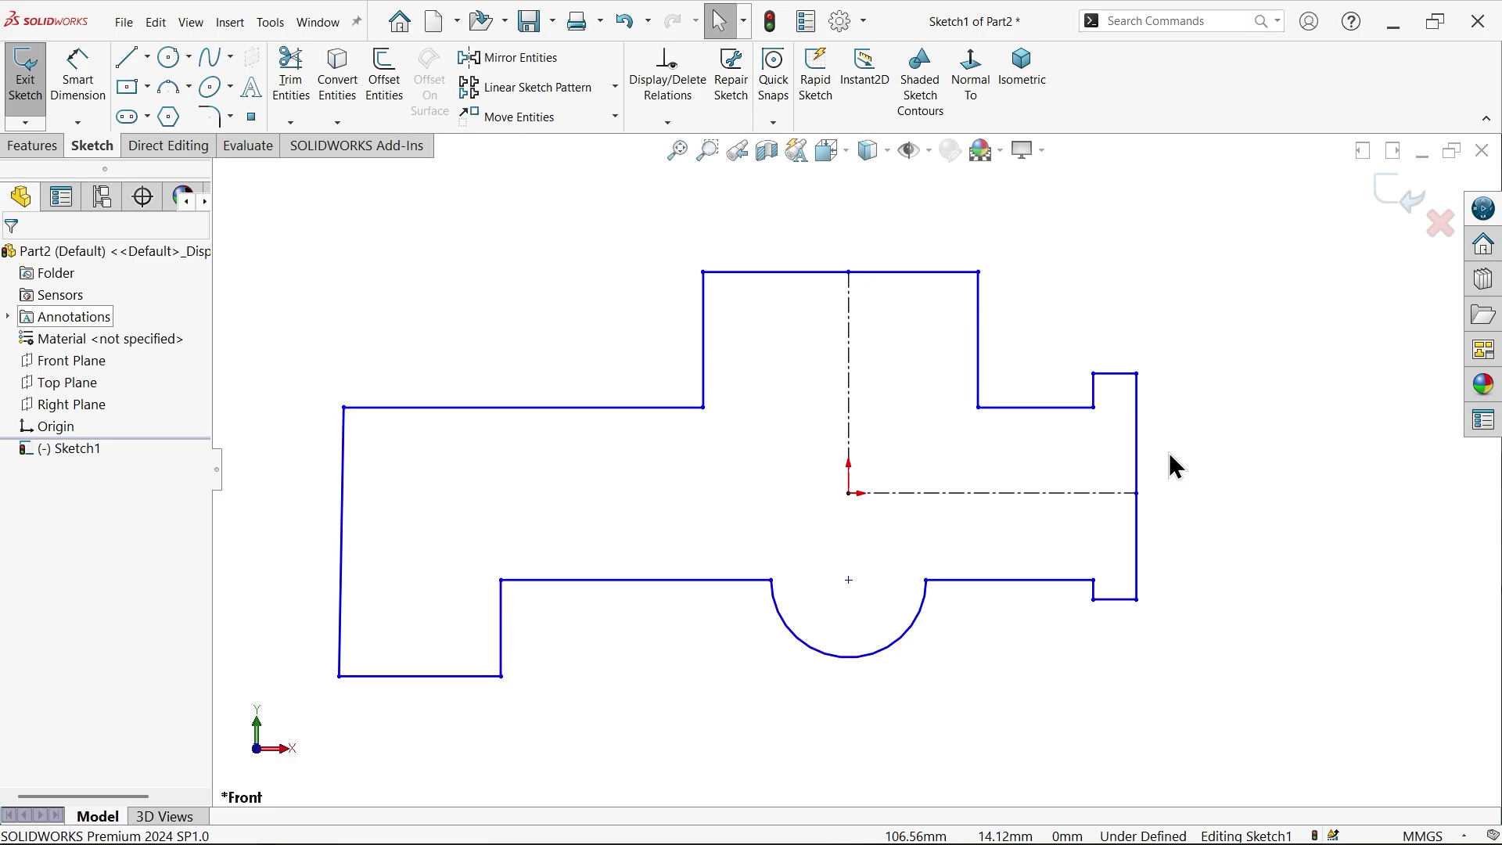
# Step: Make the flange's upper and lower edges symmetric about the horizontal centerline
pyautogui.scroll(-2, 1171, 470)
pyautogui.click(1096, 360)
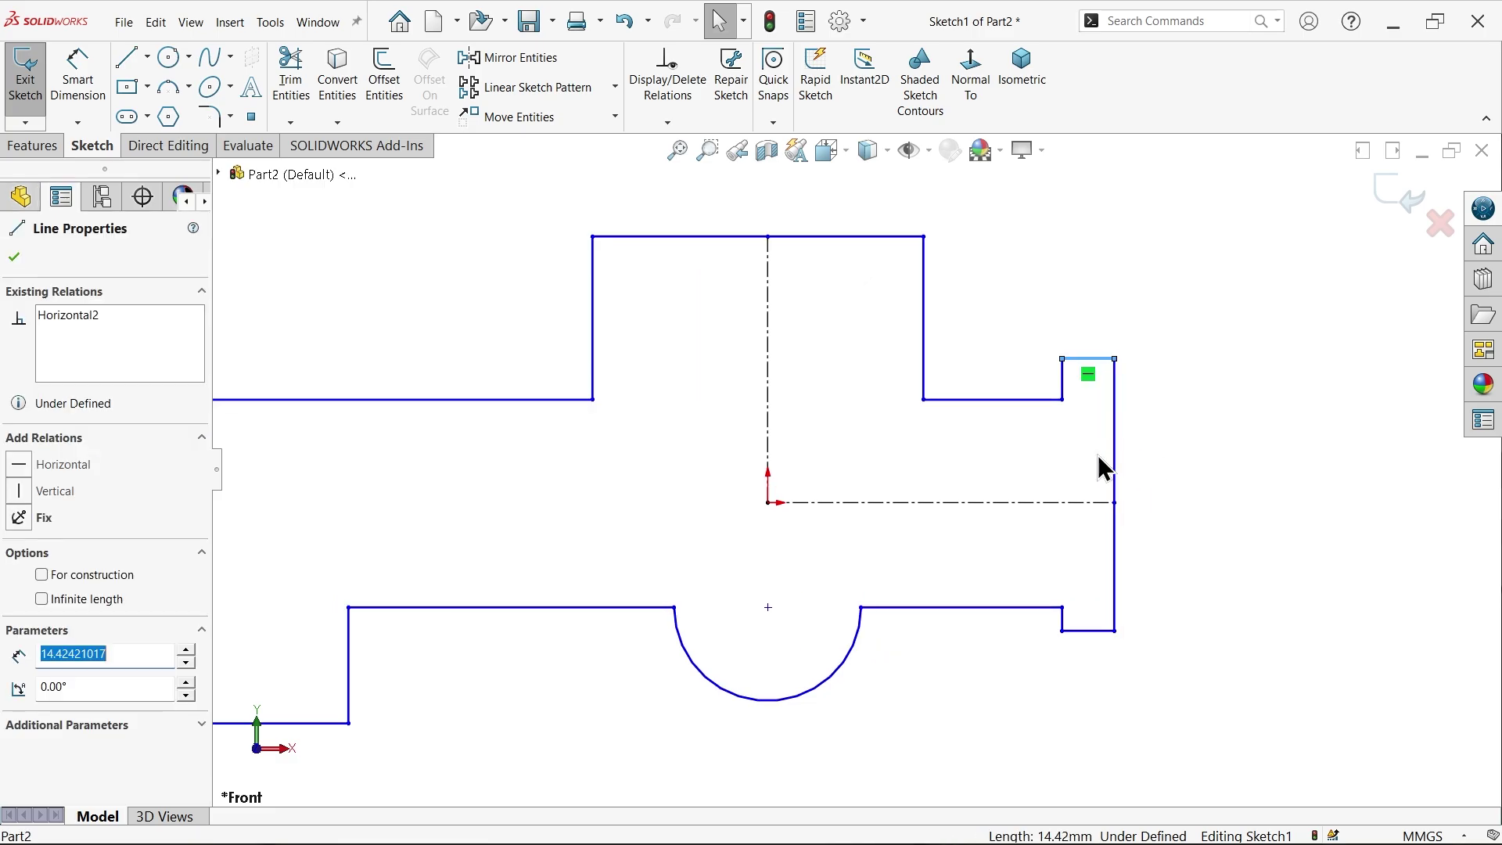
pyautogui.keyDown('ctrl'); pyautogui.click(1093, 635); pyautogui.keyUp('ctrl')
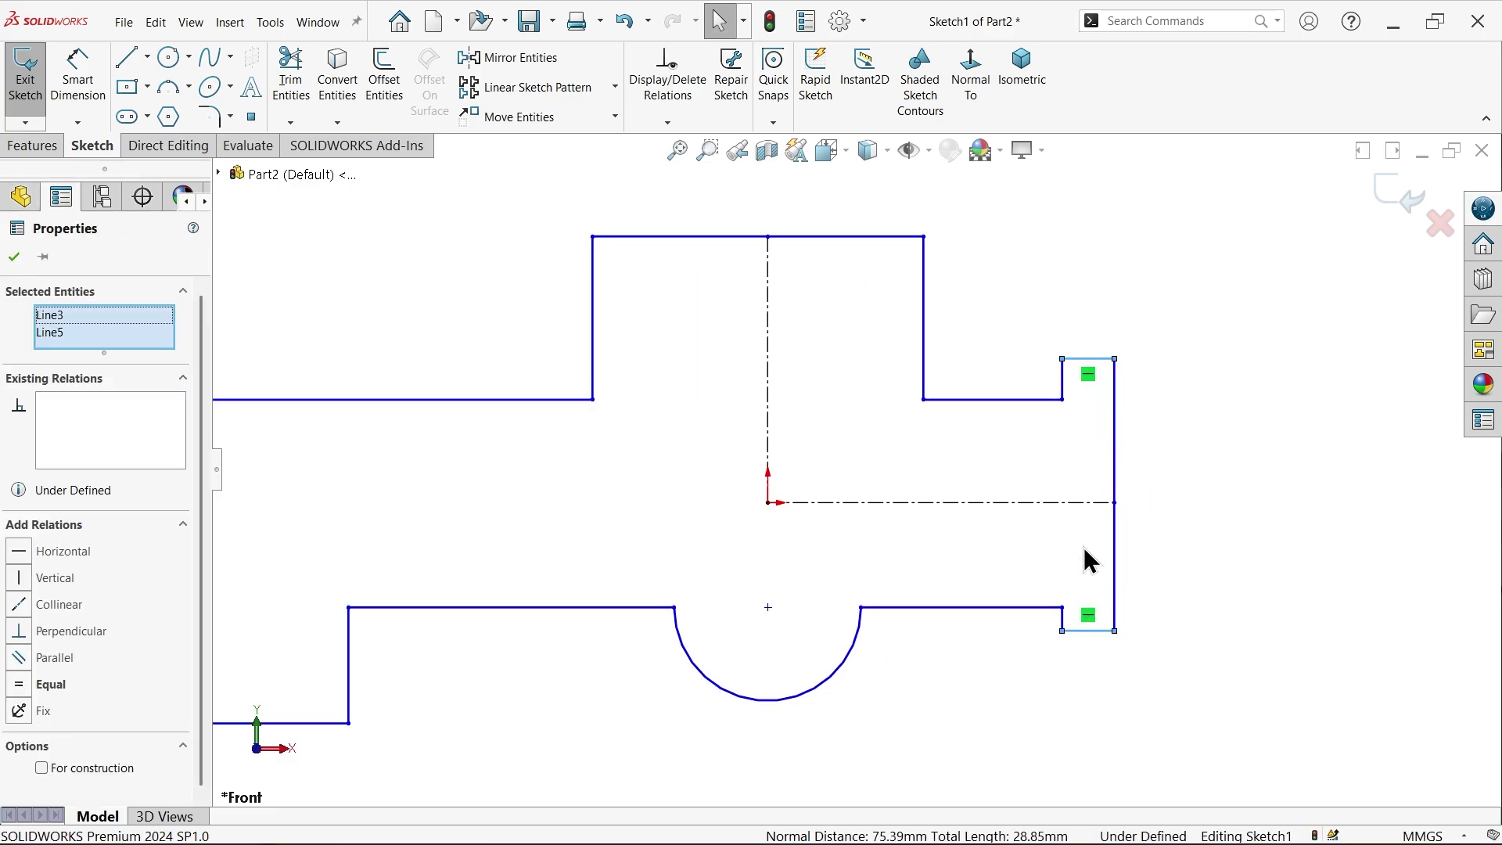
pyautogui.keyDown('ctrl'); pyautogui.click(1078, 502); pyautogui.keyUp('ctrl')
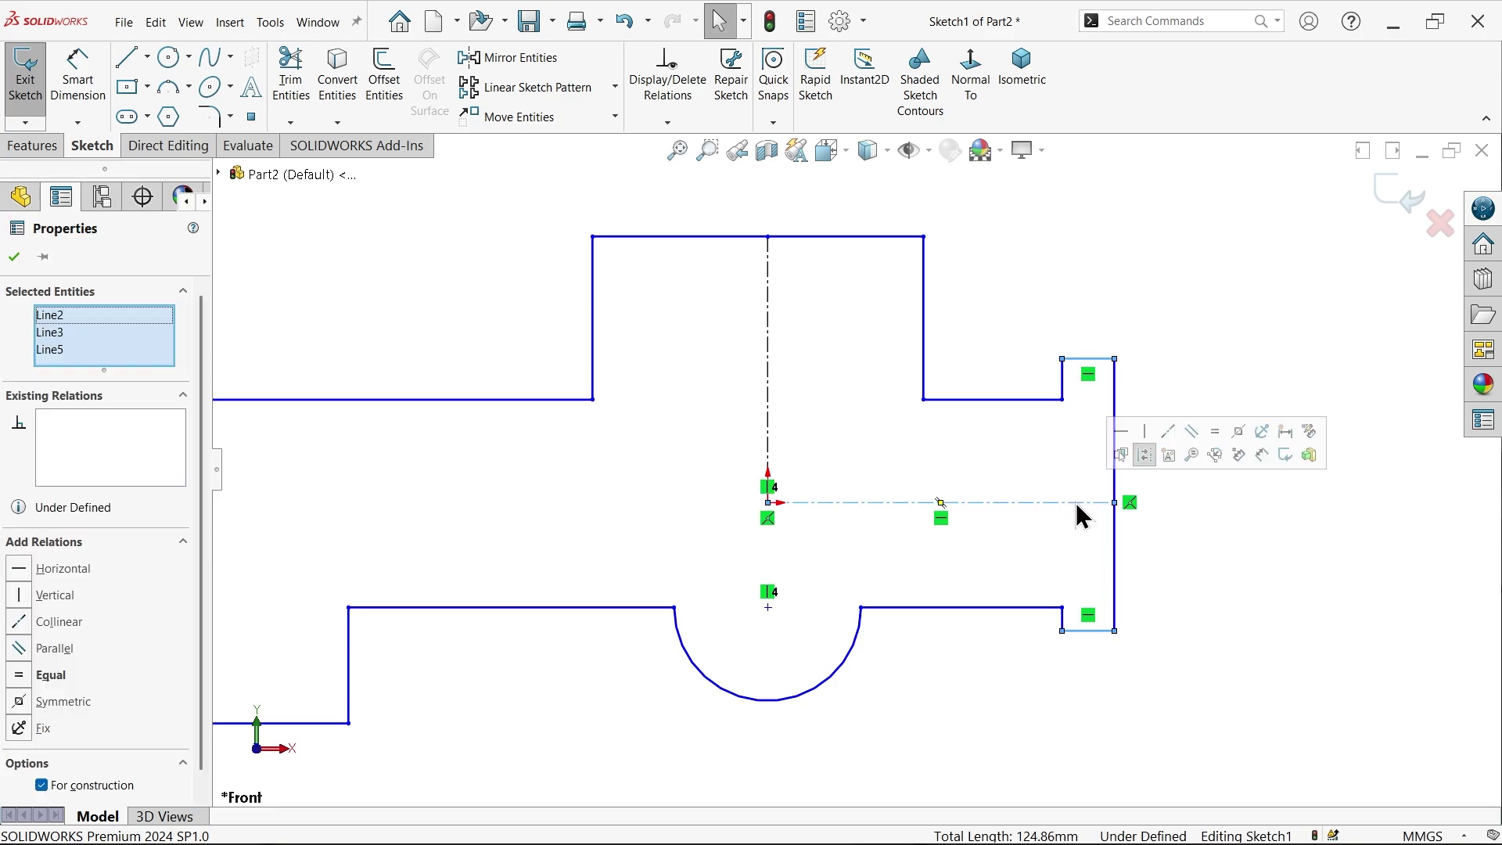
pyautogui.click(1239, 432)
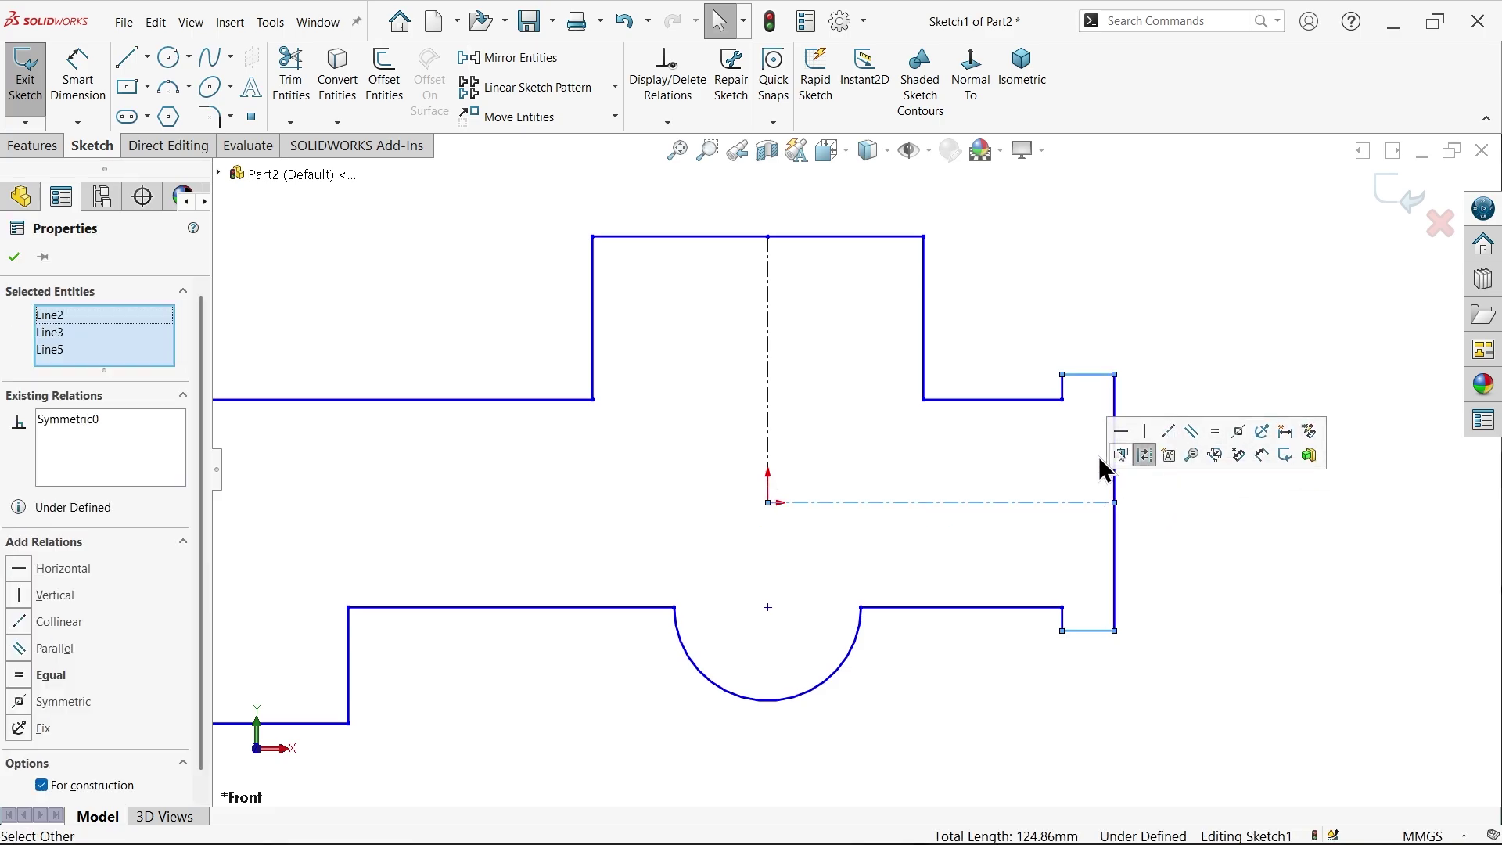
# Step: Make the right pipe's upper and lower edges symmetric about the horizontal centerline
pyautogui.click(1025, 402)
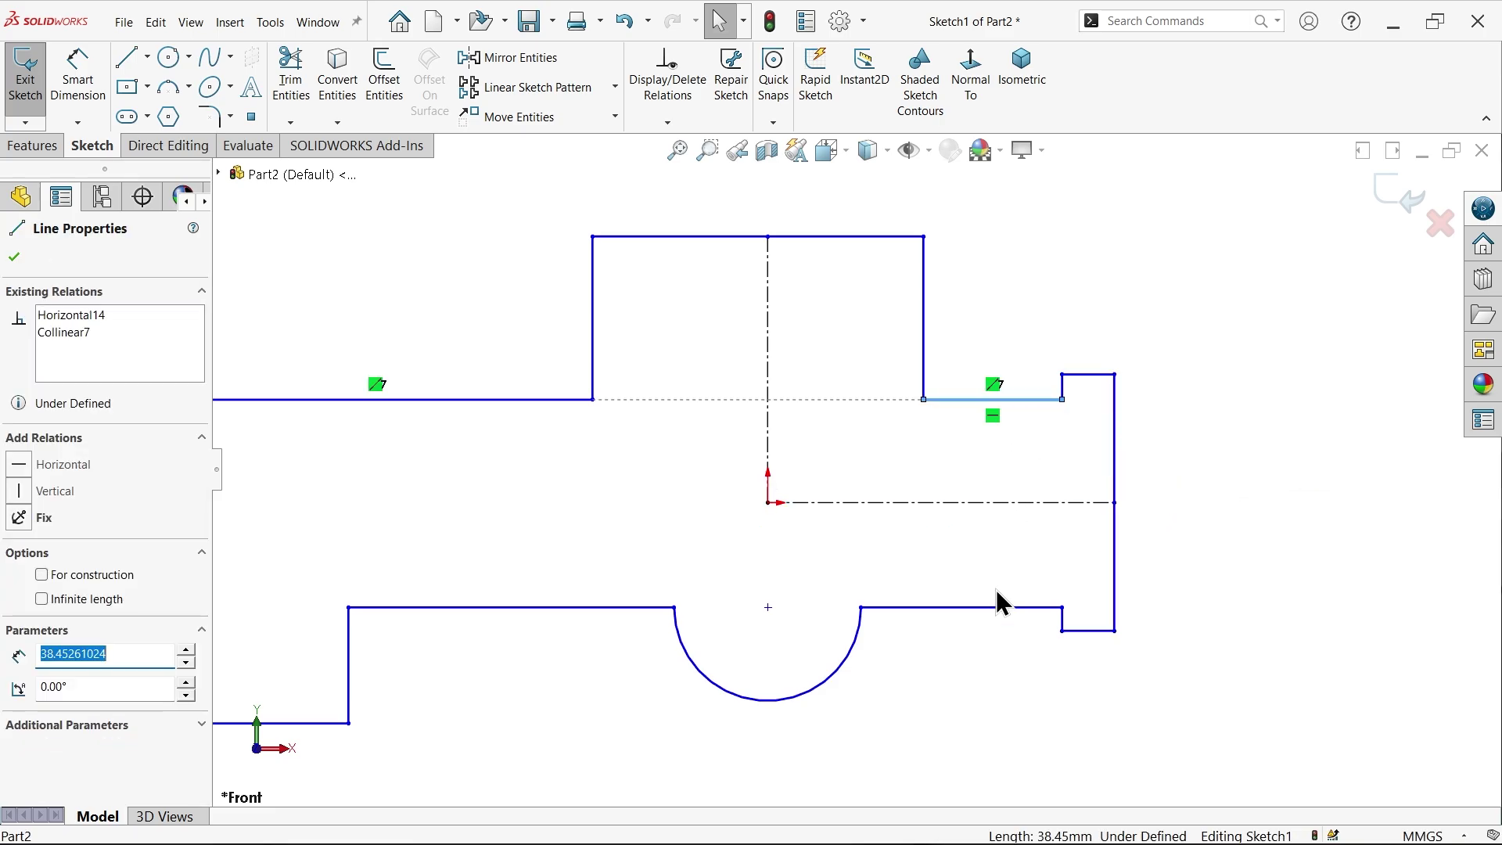
pyautogui.keyDown('ctrl'); pyautogui.click(989, 607); pyautogui.keyUp('ctrl')
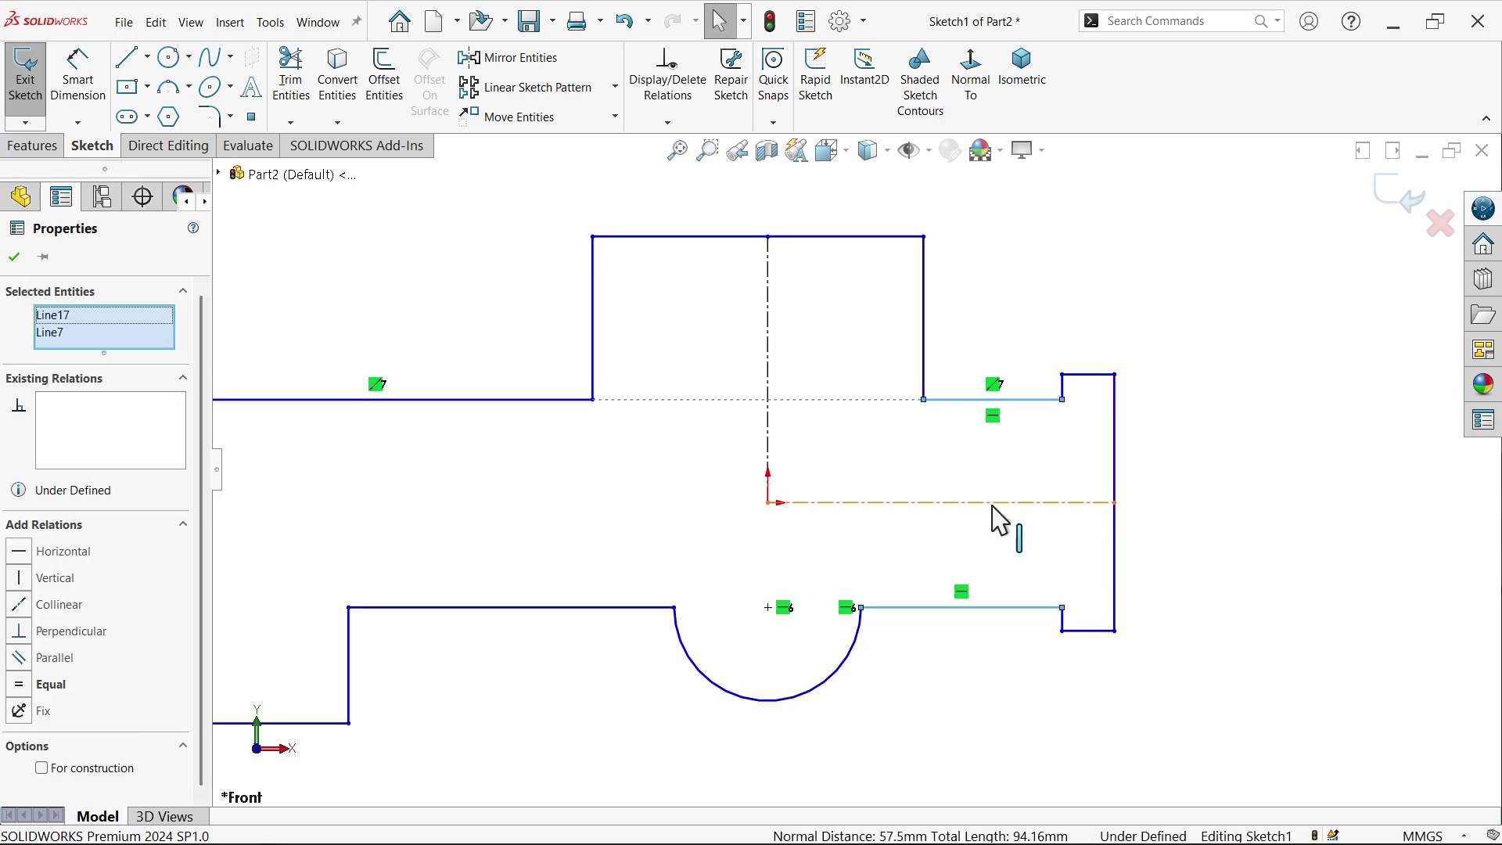
pyautogui.keyDown('ctrl'); pyautogui.click(992, 505); pyautogui.keyUp('ctrl')
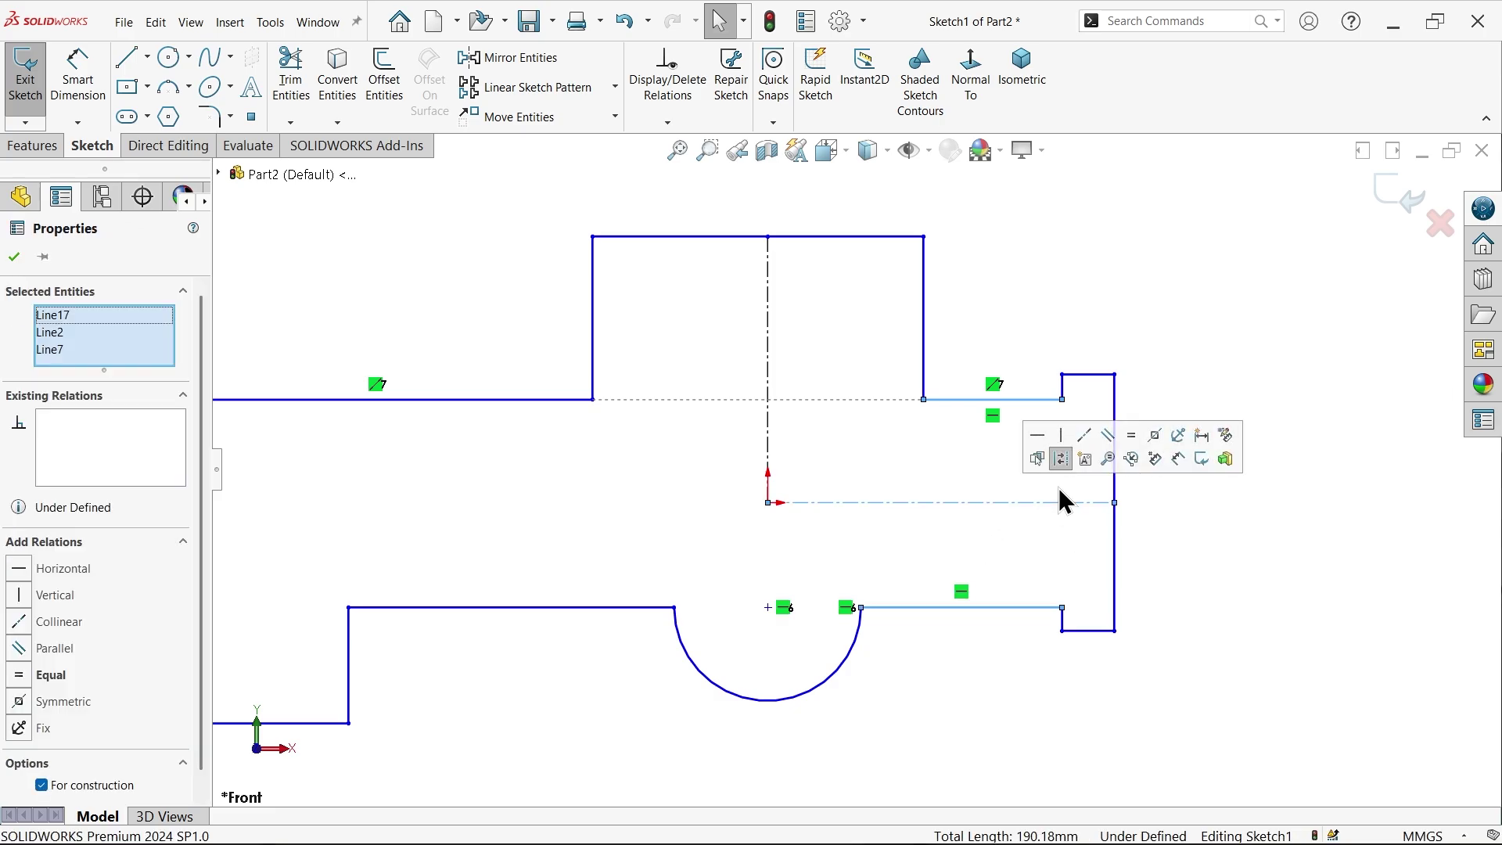
pyautogui.click(19, 702)
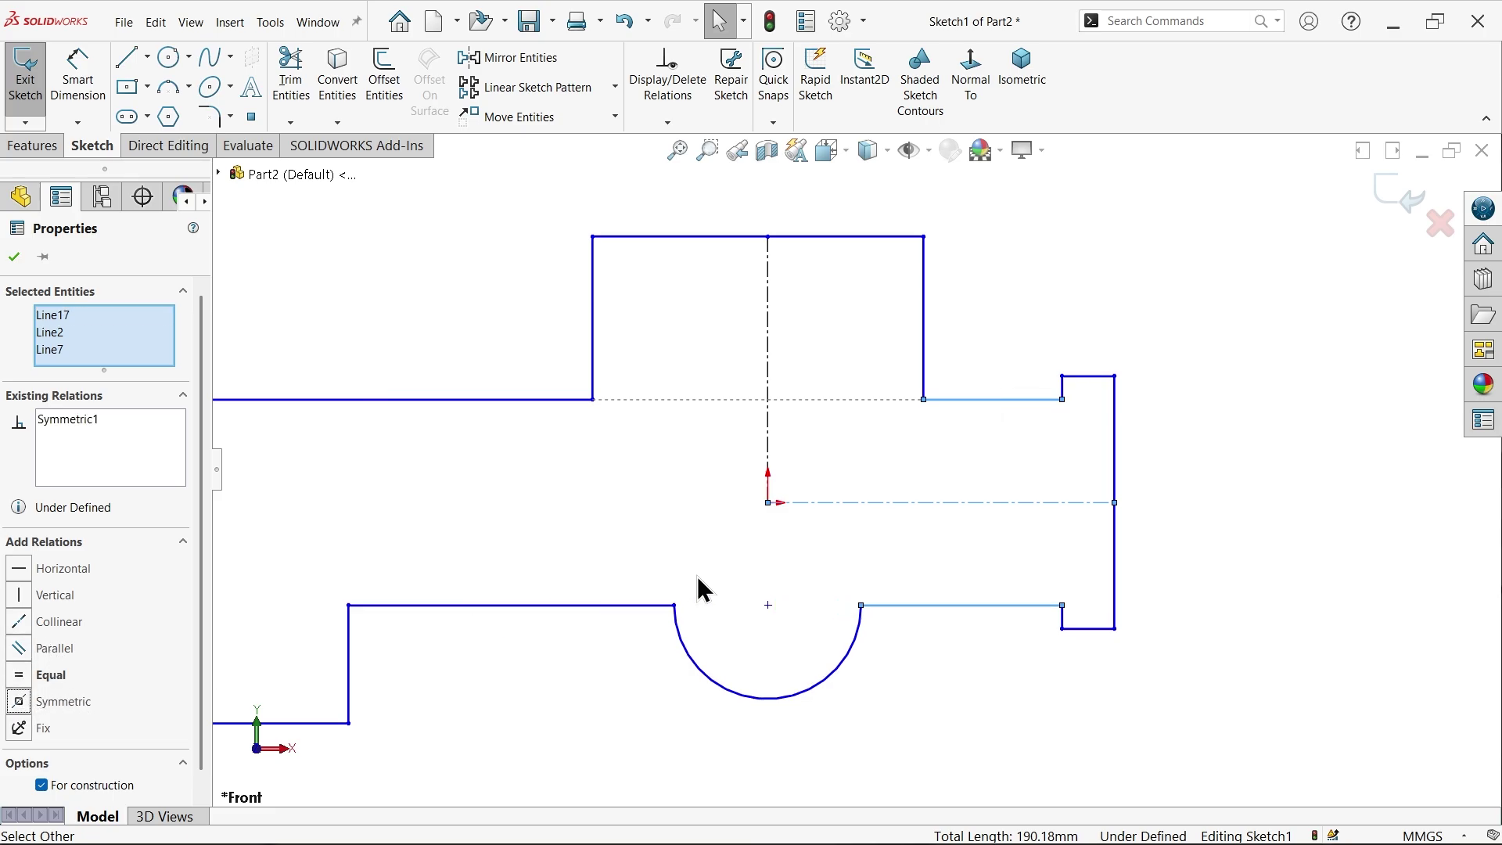
# Step: Make the two vertical sides of the upper body block symmetric about the vertical centerline
pyautogui.press('z')
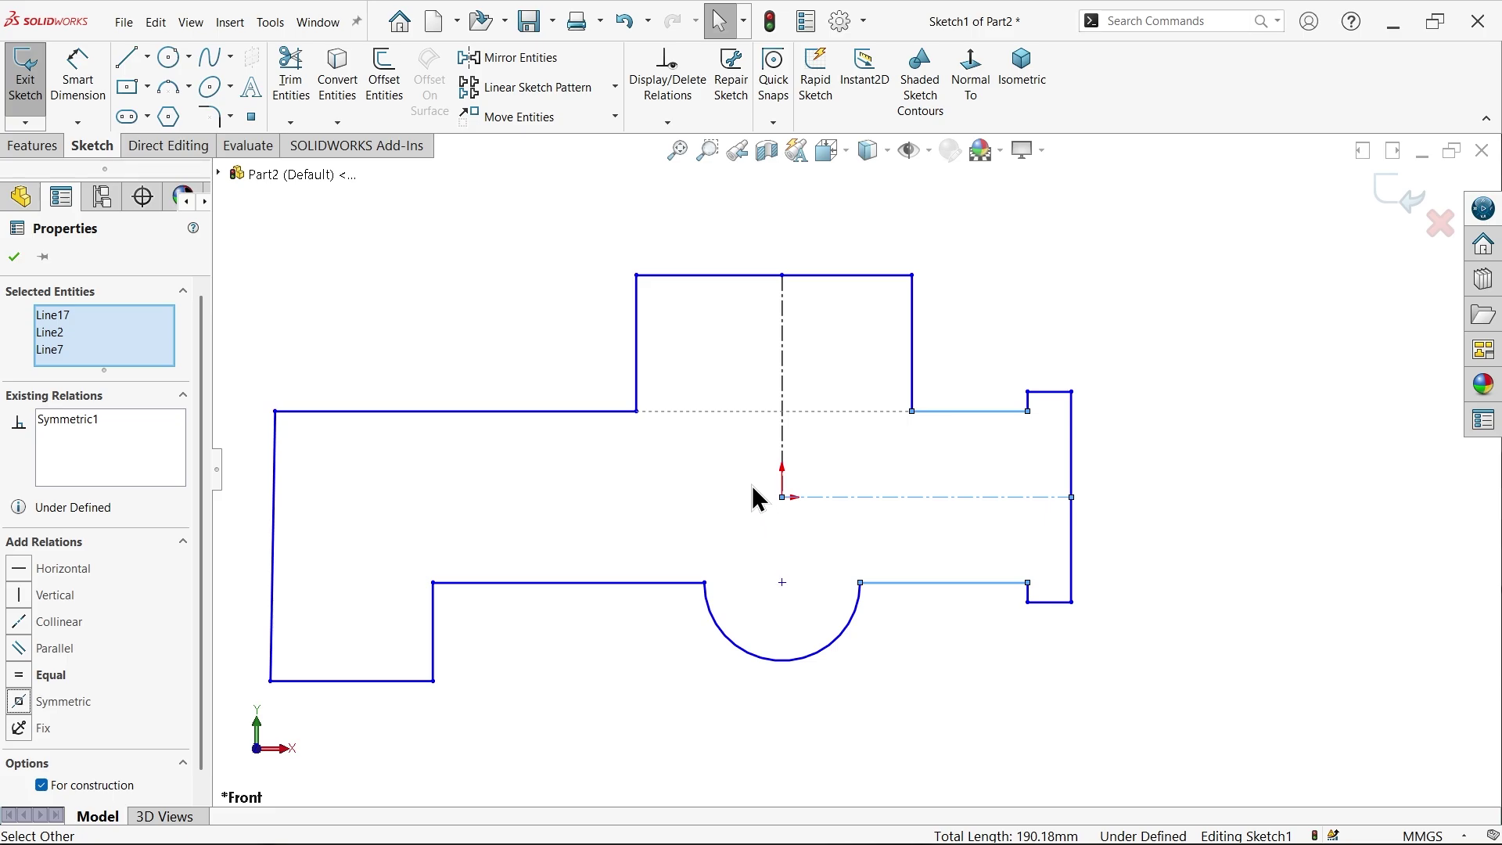
pyautogui.click(914, 353)
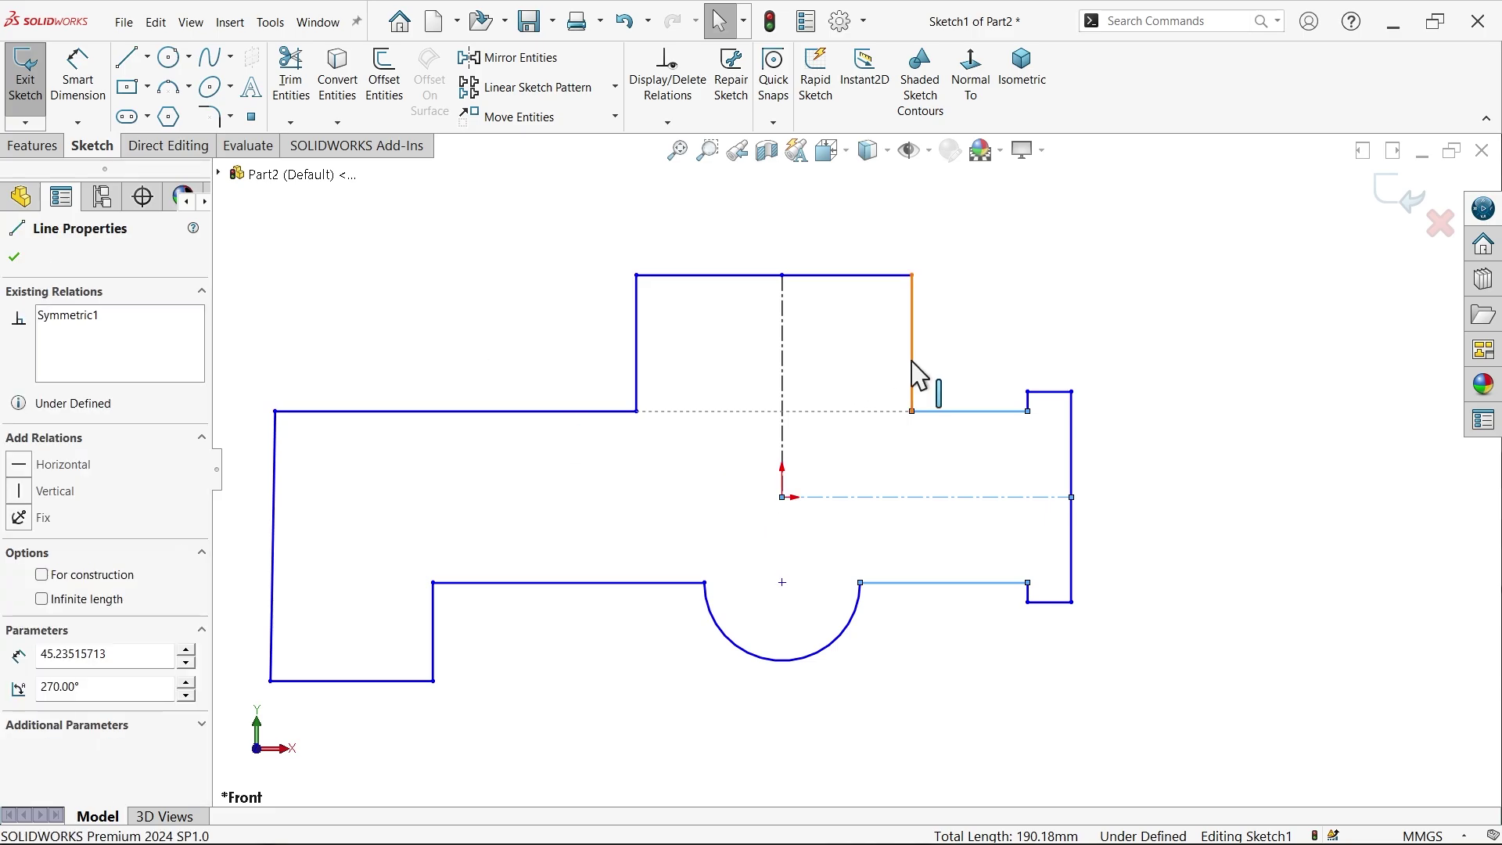
pyautogui.keyDown('ctrl'); pyautogui.click(637, 354); pyautogui.keyUp('ctrl')
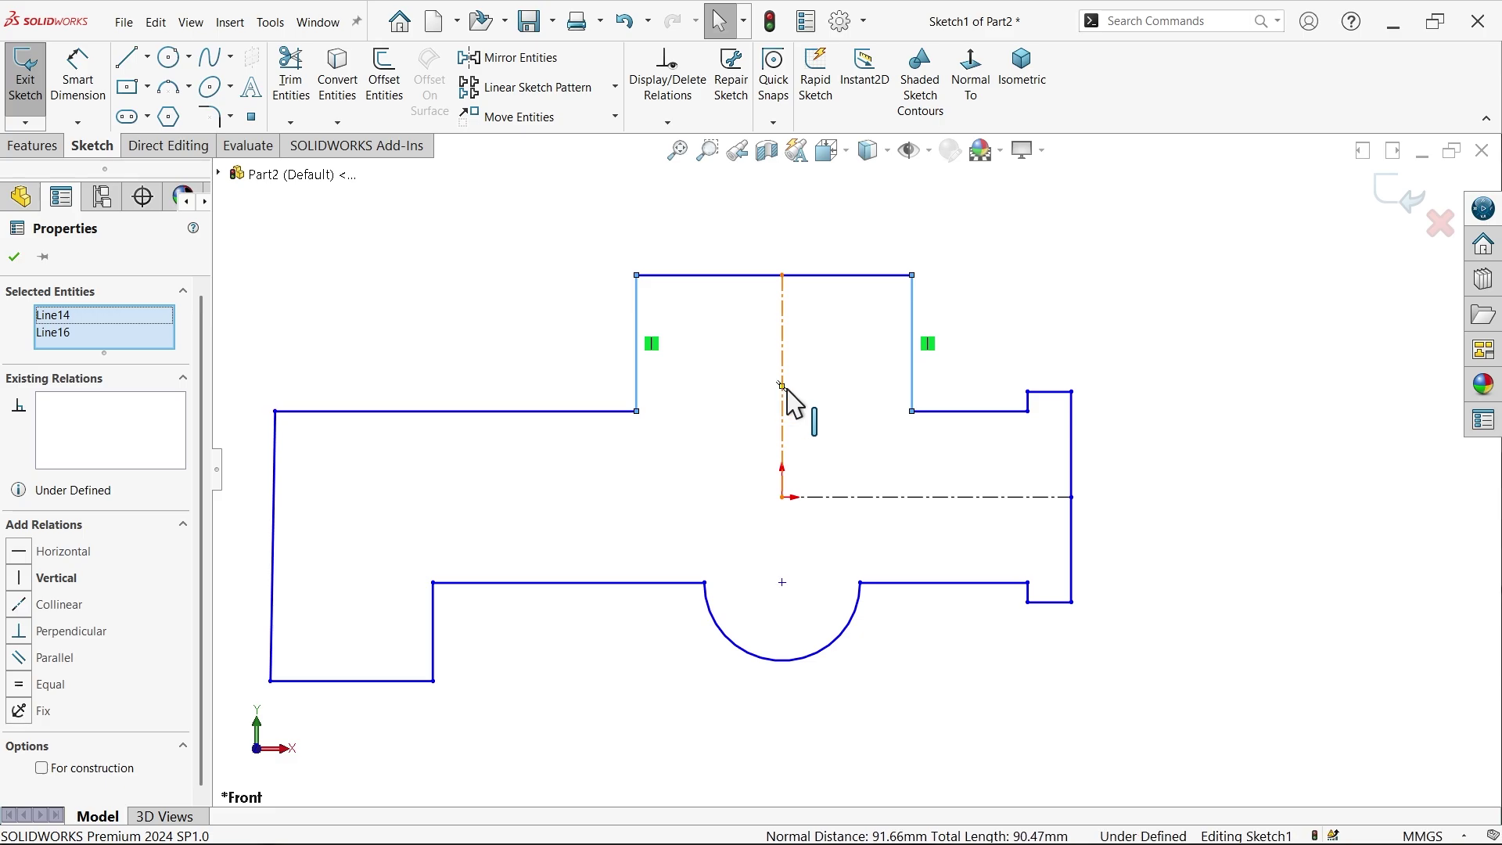
pyautogui.keyDown('ctrl'); pyautogui.click(783, 390); pyautogui.keyUp('ctrl')
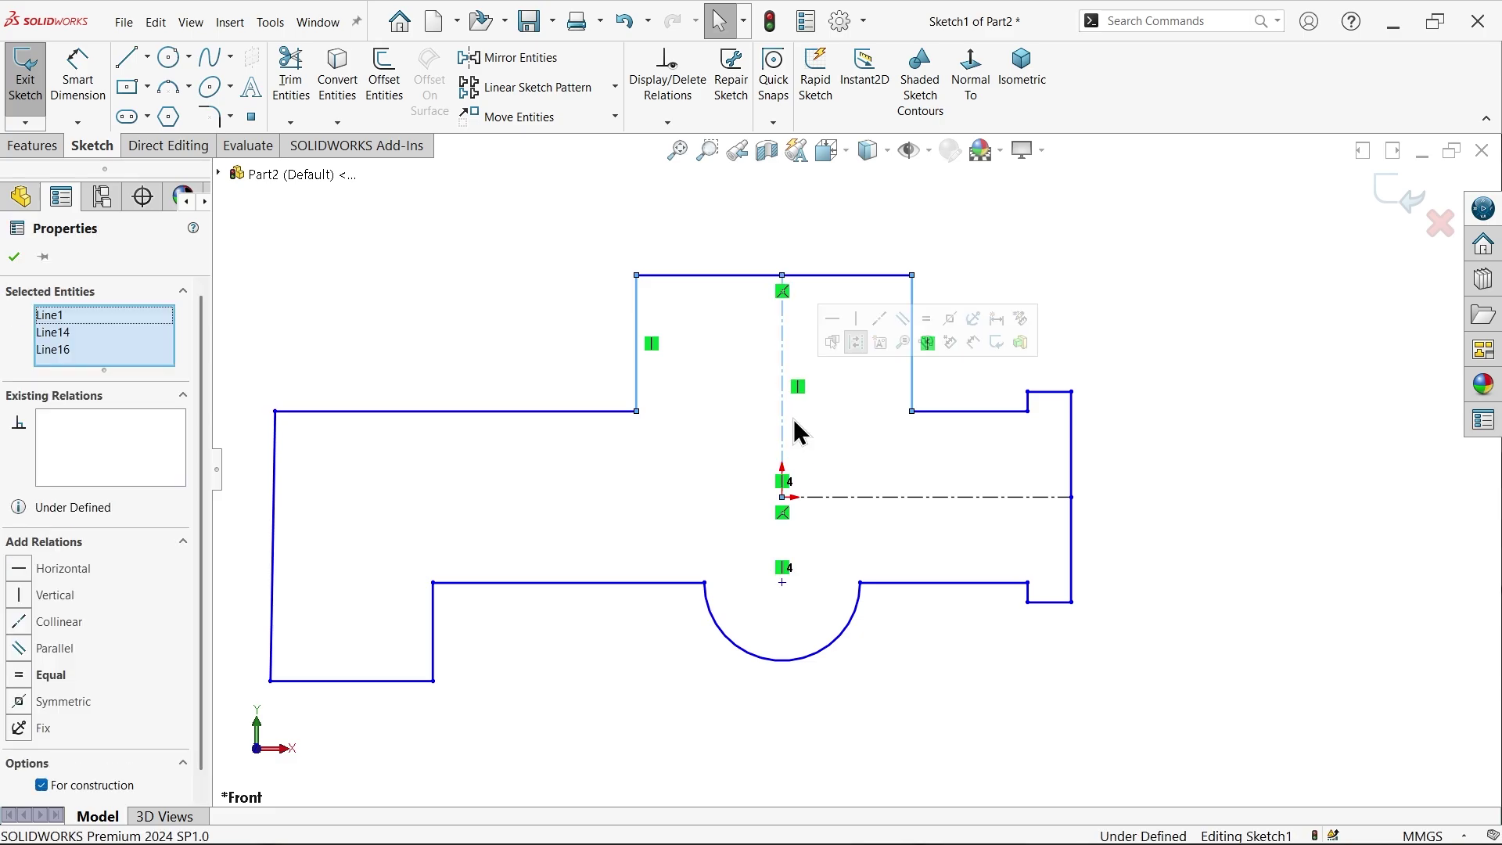
pyautogui.click(951, 322)
# Step: Dimension the flange's outer vertical edge with Smart Dimension and set its height to 80 mm
pyautogui.click(78, 75)
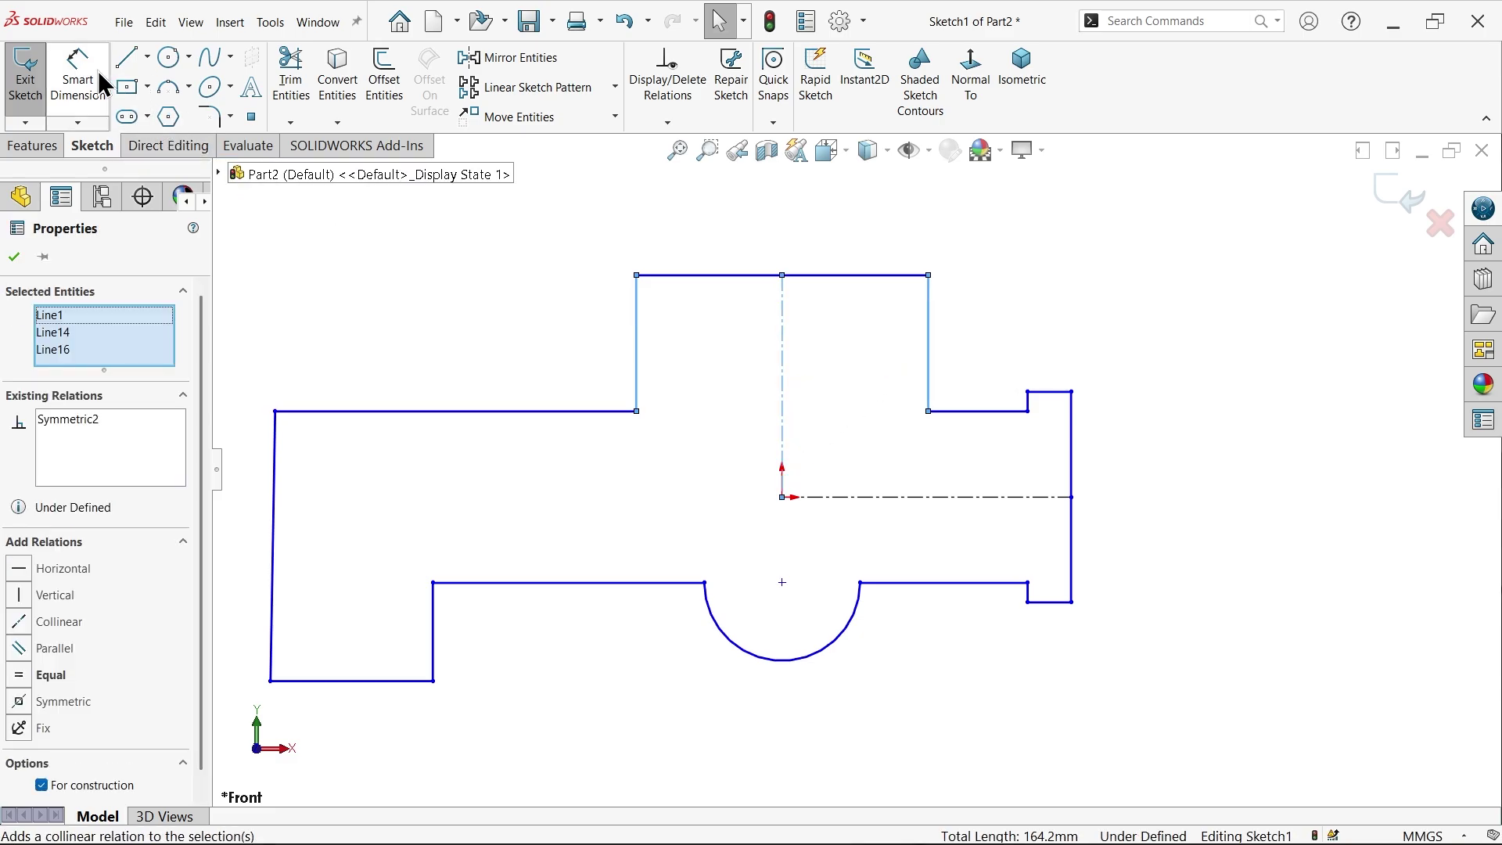
pyautogui.click(1073, 477)
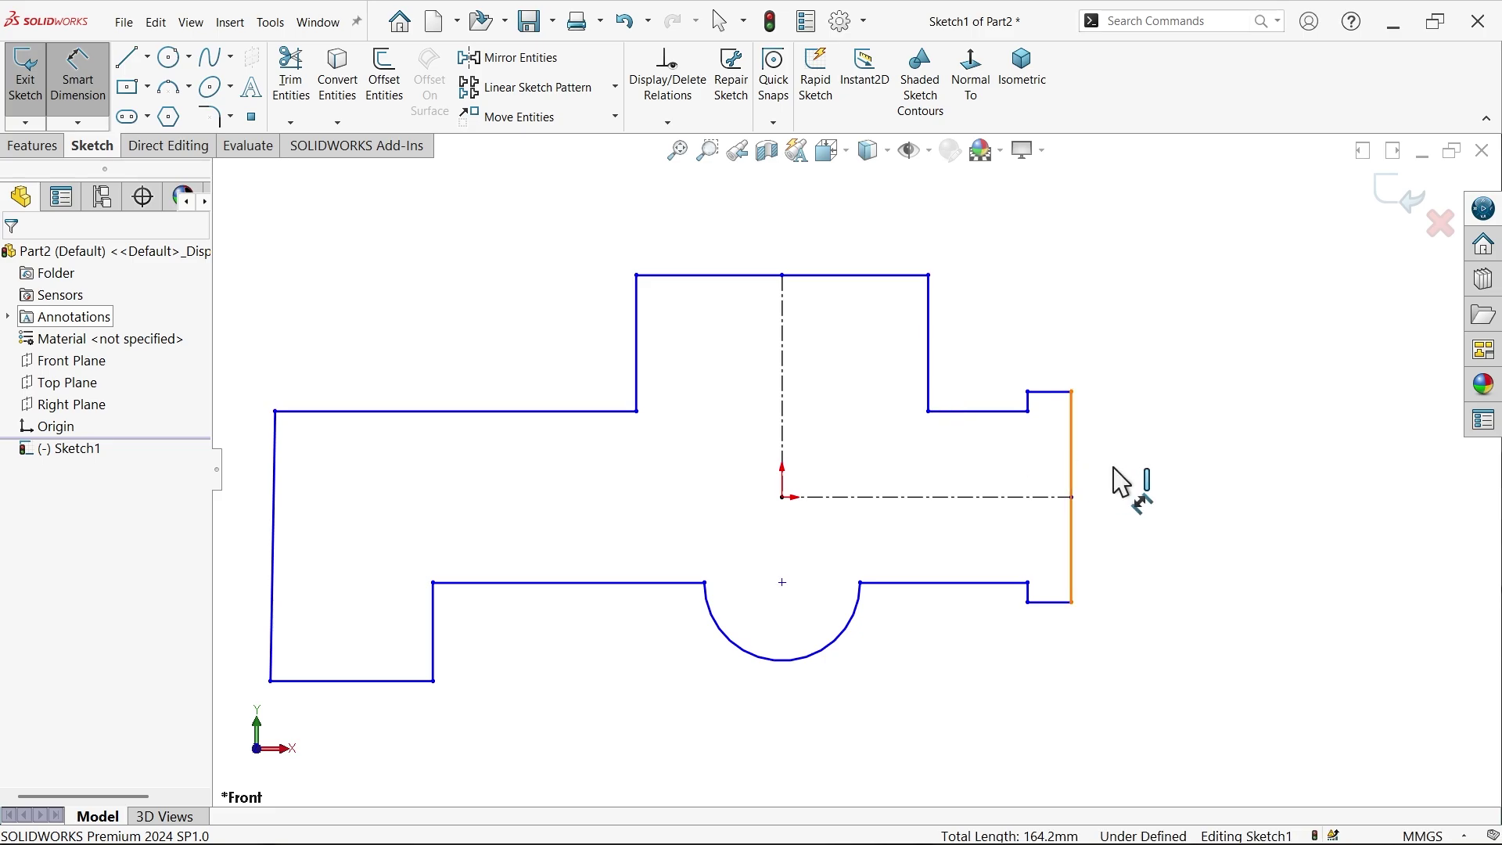
pyautogui.click(1166, 492)
pyautogui.write('80')
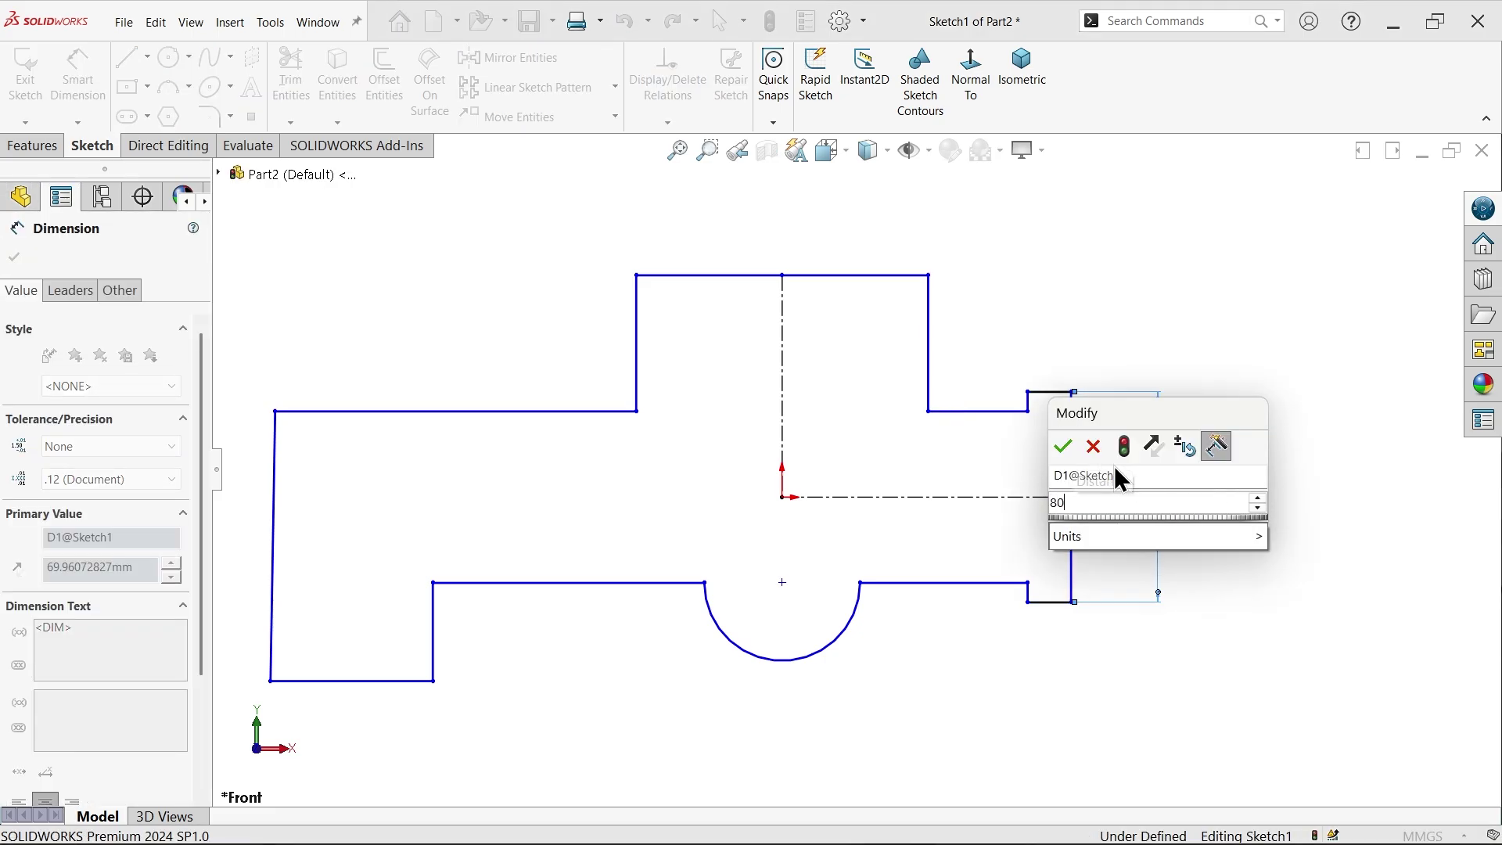
pyautogui.click(1062, 447)
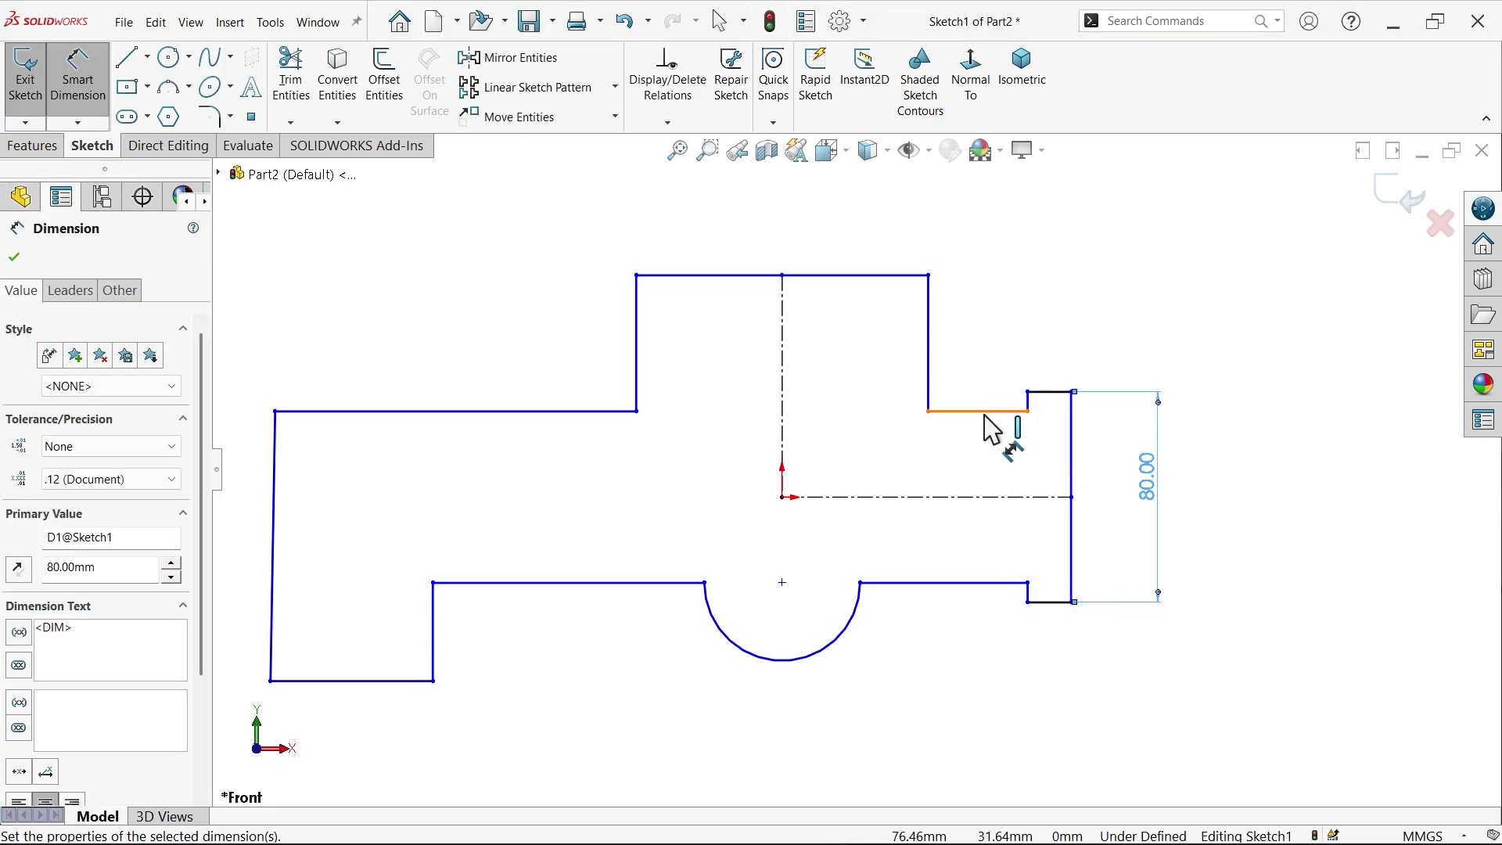
# Step: Dimension the distance between the right pipe's upper and lower edges as 60 mm
pyautogui.click(986, 411)
pyautogui.click(982, 583)
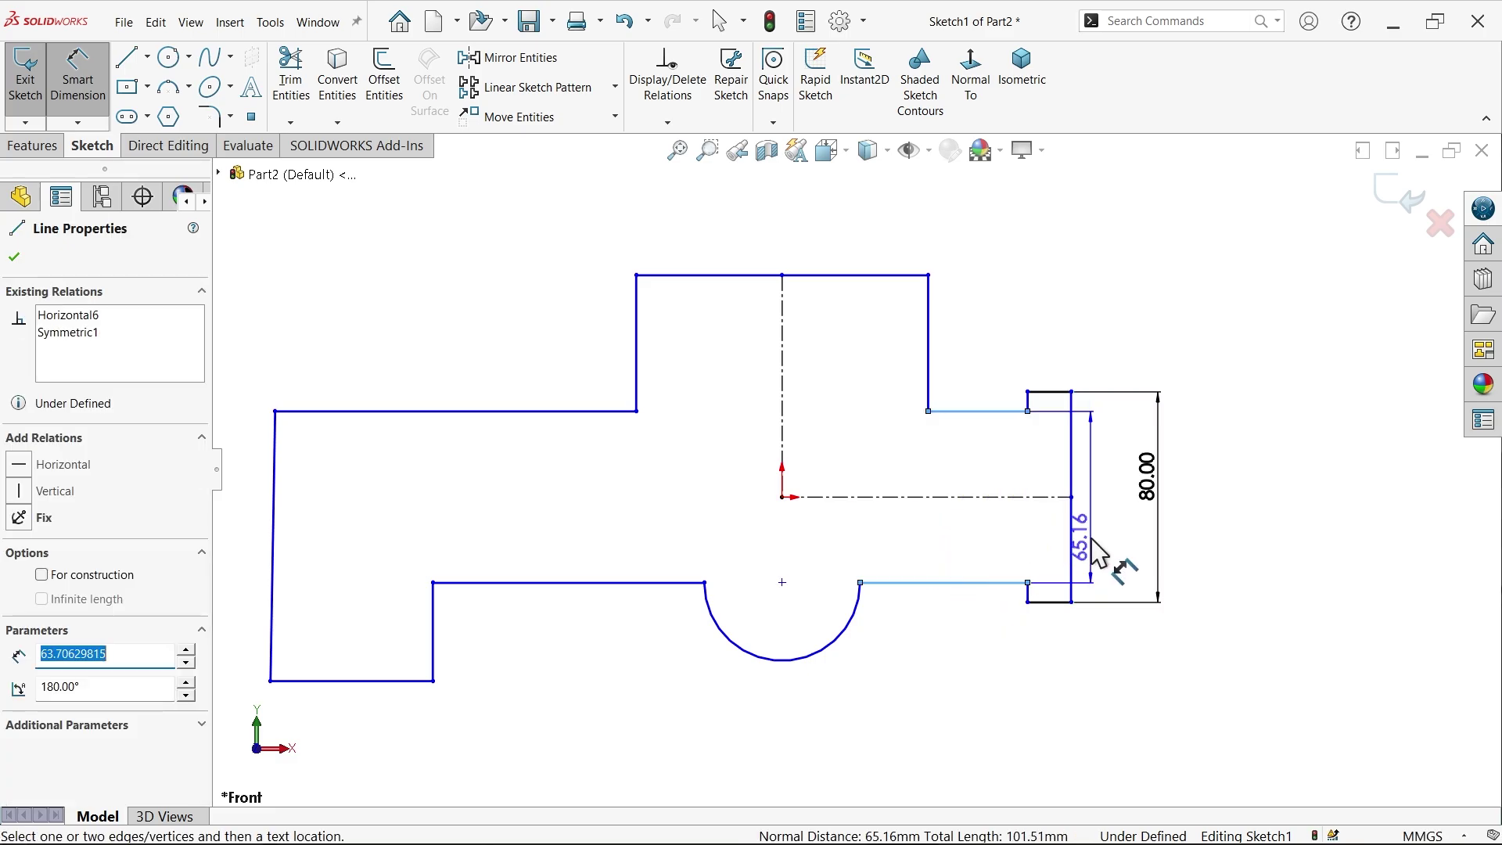
pyautogui.click(1108, 520)
pyautogui.write('6')
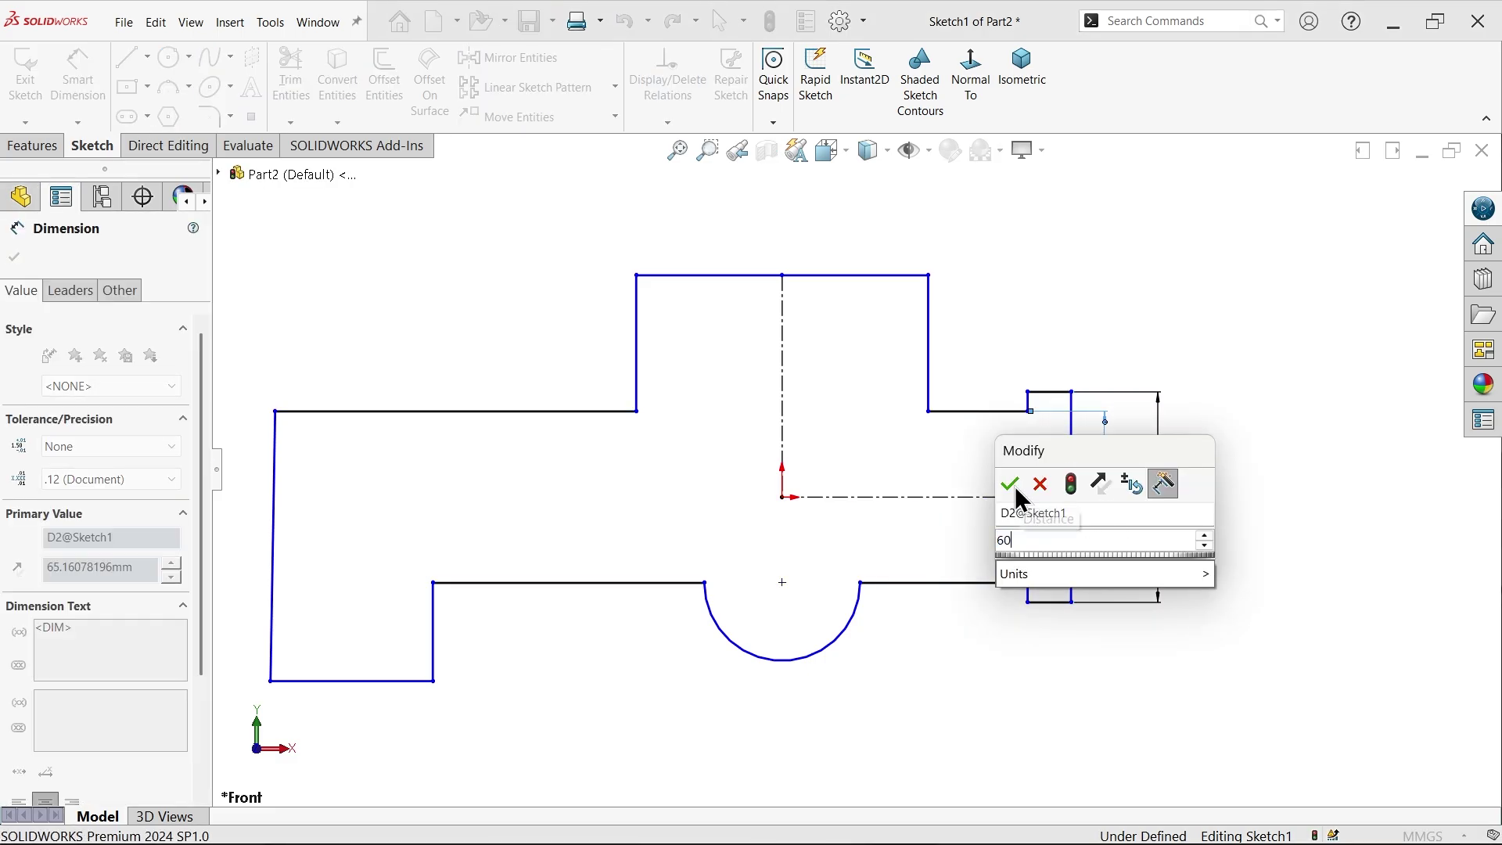
pyautogui.write('0')
pyautogui.click(1011, 484)
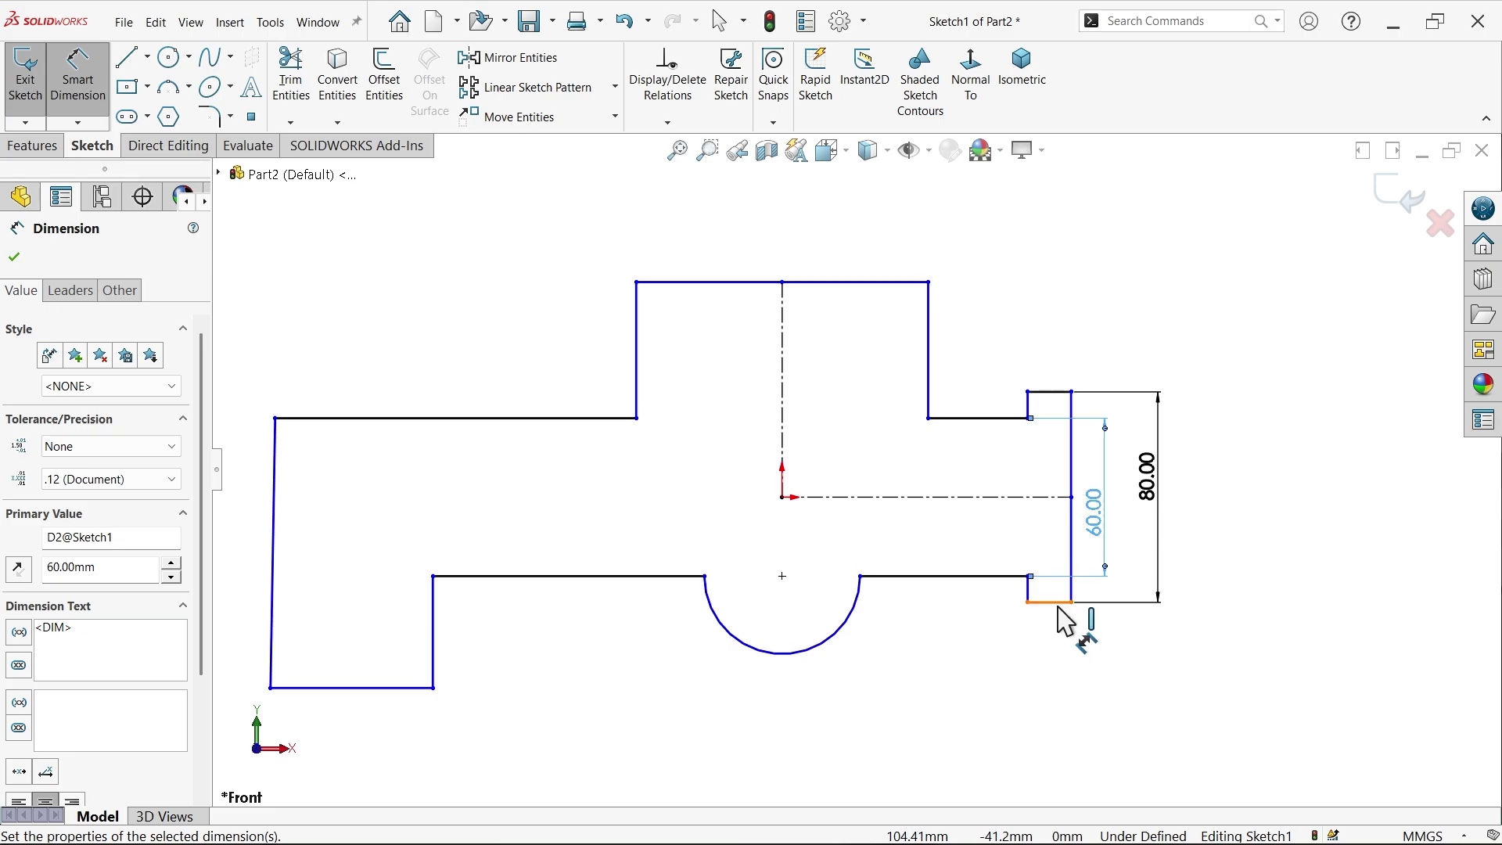
# Step: Dimension the flange's lower edge and set the flange thickness to 20 mm
pyautogui.click(1057, 603)
pyautogui.click(1066, 612)
pyautogui.write('20')
pyautogui.click(952, 643)
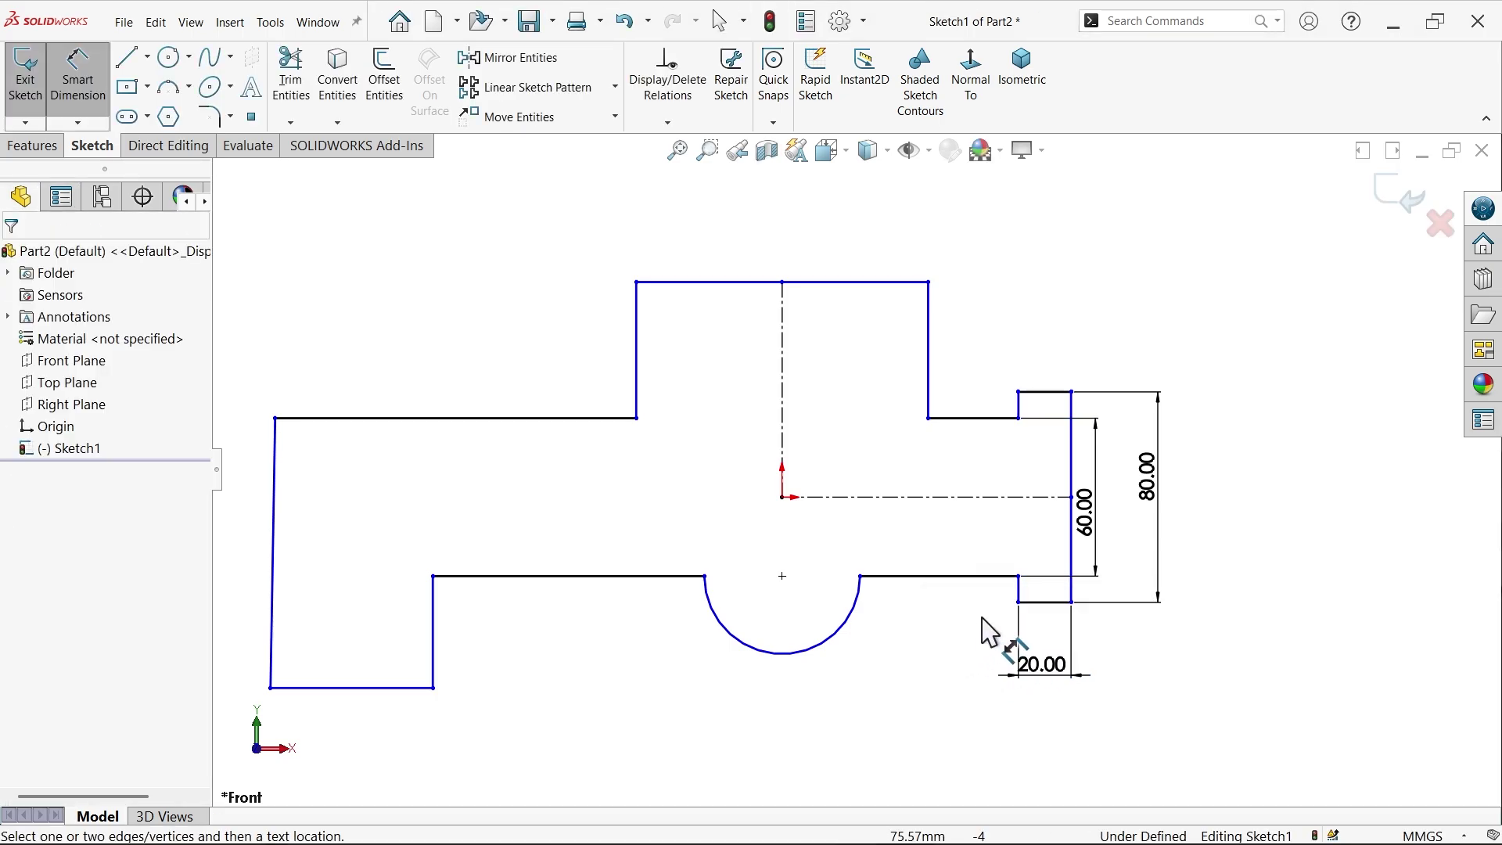
# Step: Dimension the horizontal distance from the lower arc's center to the flange's inner edge as 150 mm
pyautogui.click(1019, 593)
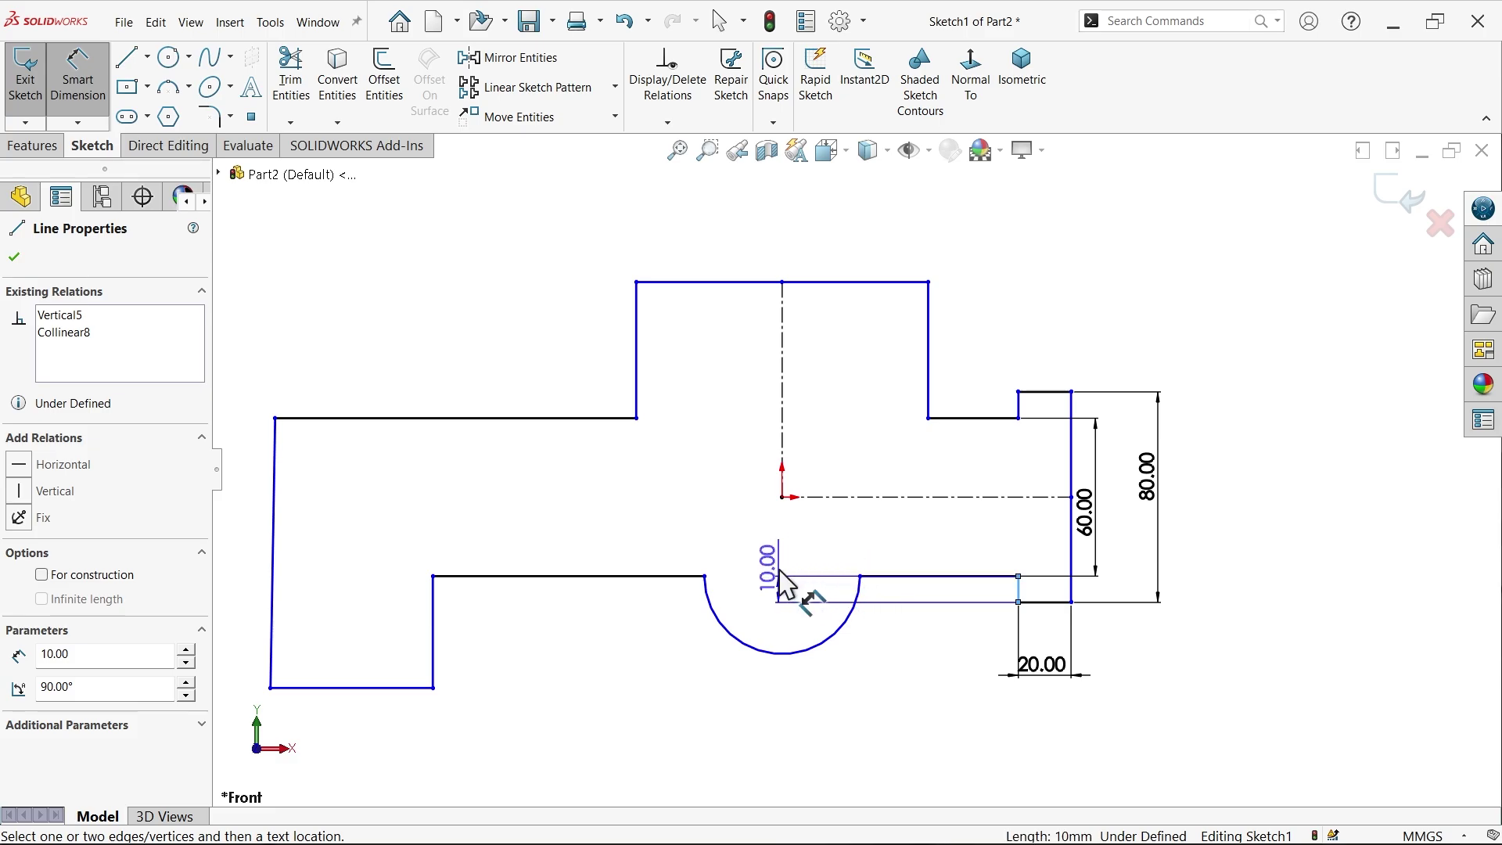
pyautogui.click(783, 576)
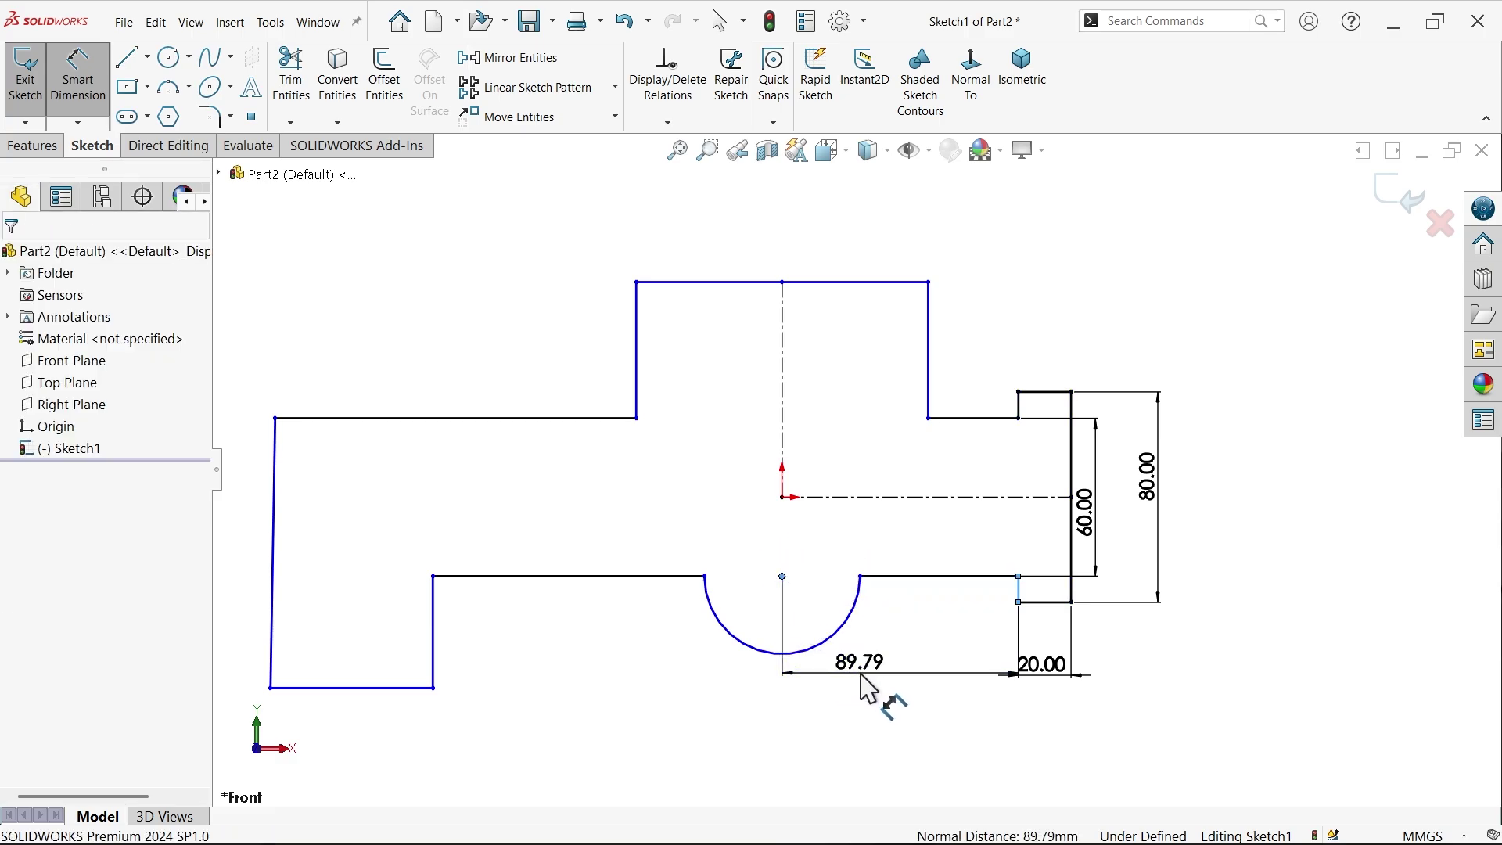
pyautogui.click(863, 688)
pyautogui.click(774, 640)
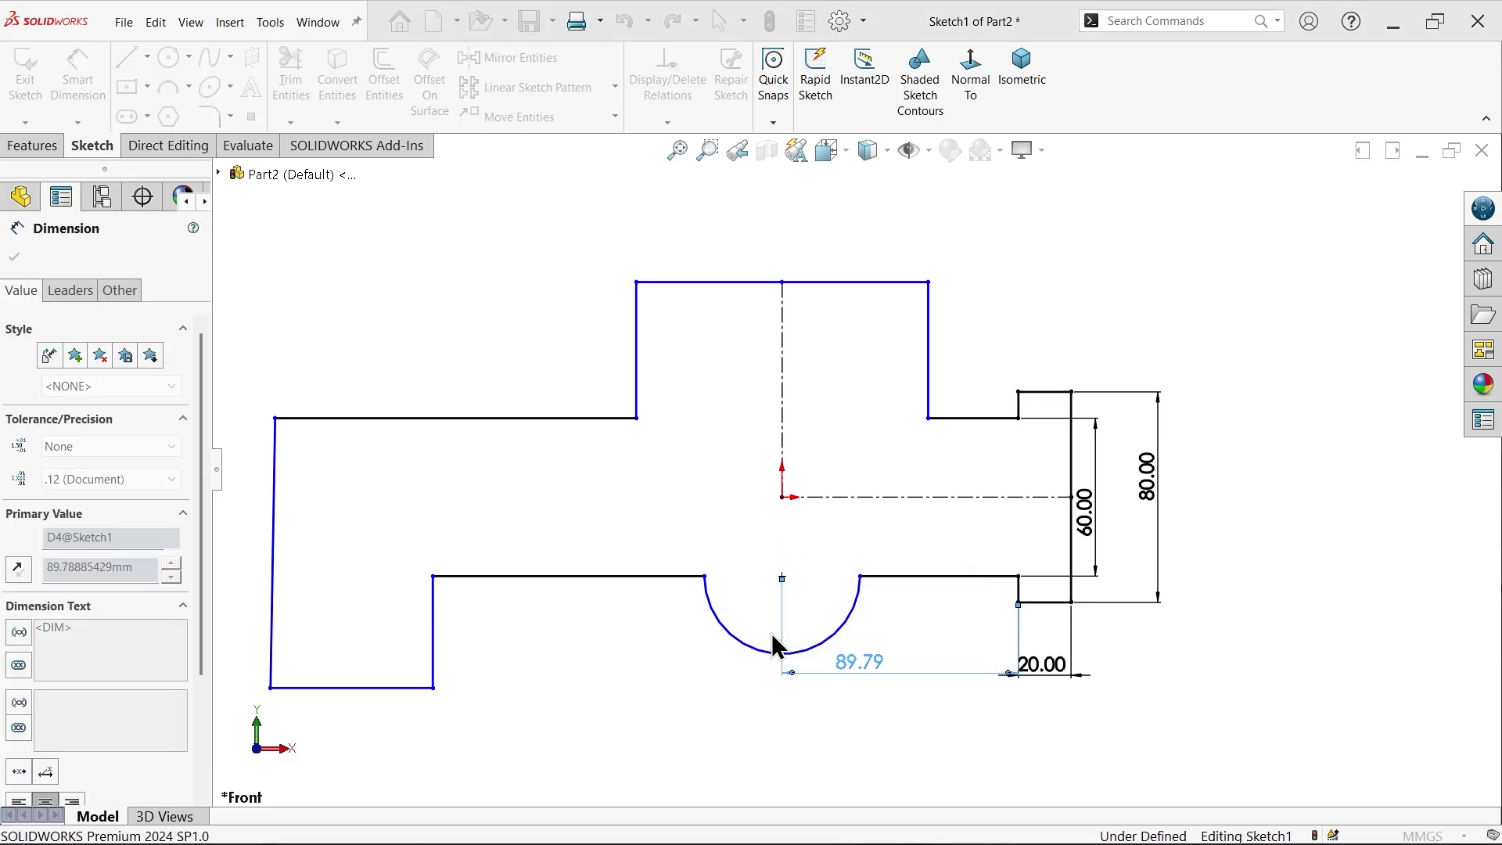
# Step: Dimension the top edge of the upper body block and set its width to 80 mm
pyautogui.click(836, 282)
pyautogui.click(820, 230)
pyautogui.write('0')
pyautogui.write('80')
pyautogui.click(729, 198)
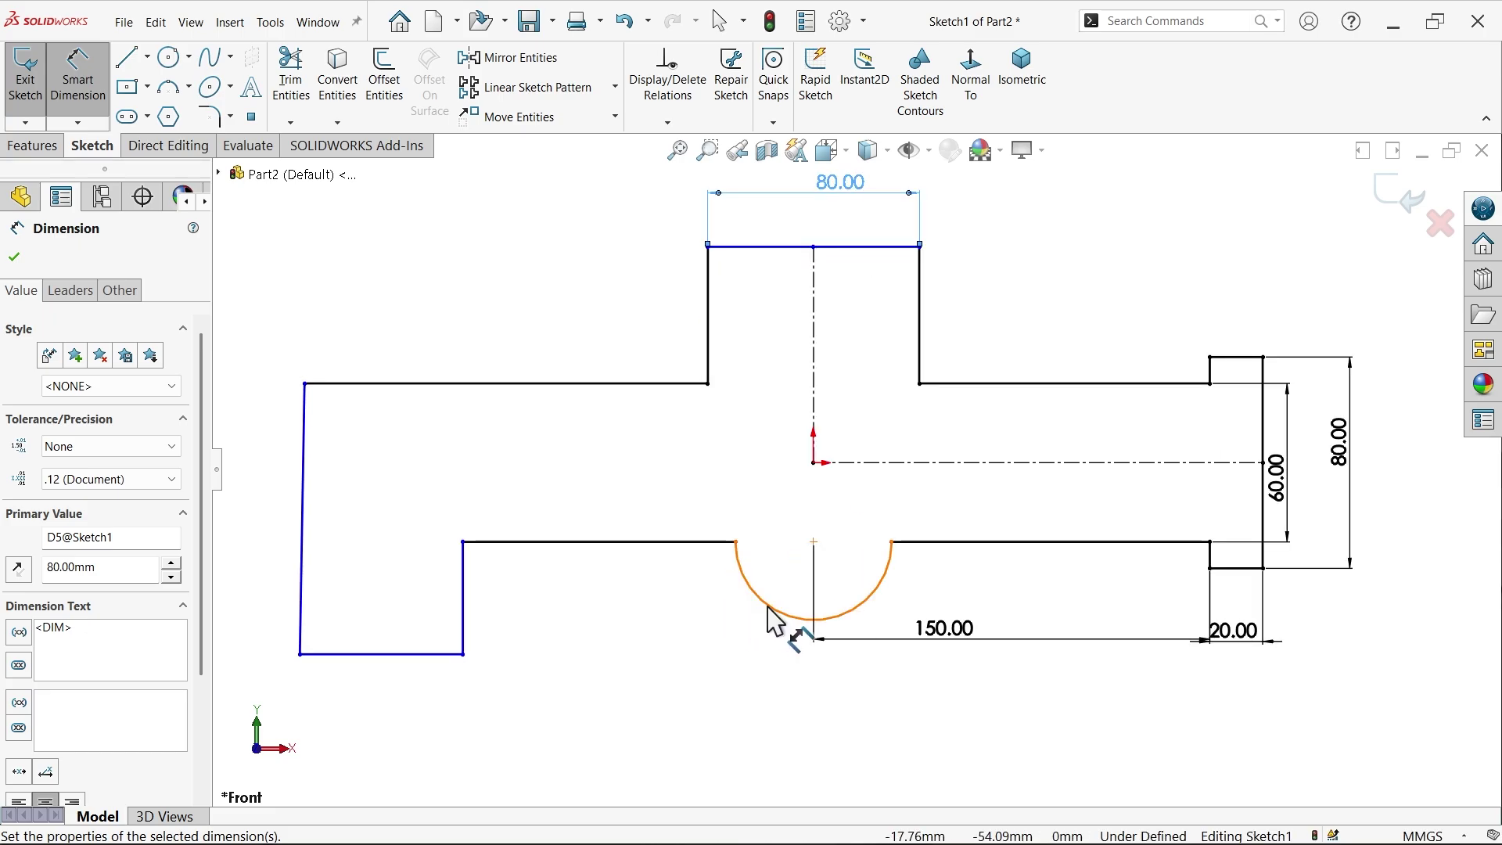
# Step: Dimension the lower arc and set its radius to 30 mm
pyautogui.click(763, 609)
pyautogui.click(733, 661)
pyautogui.write('30')
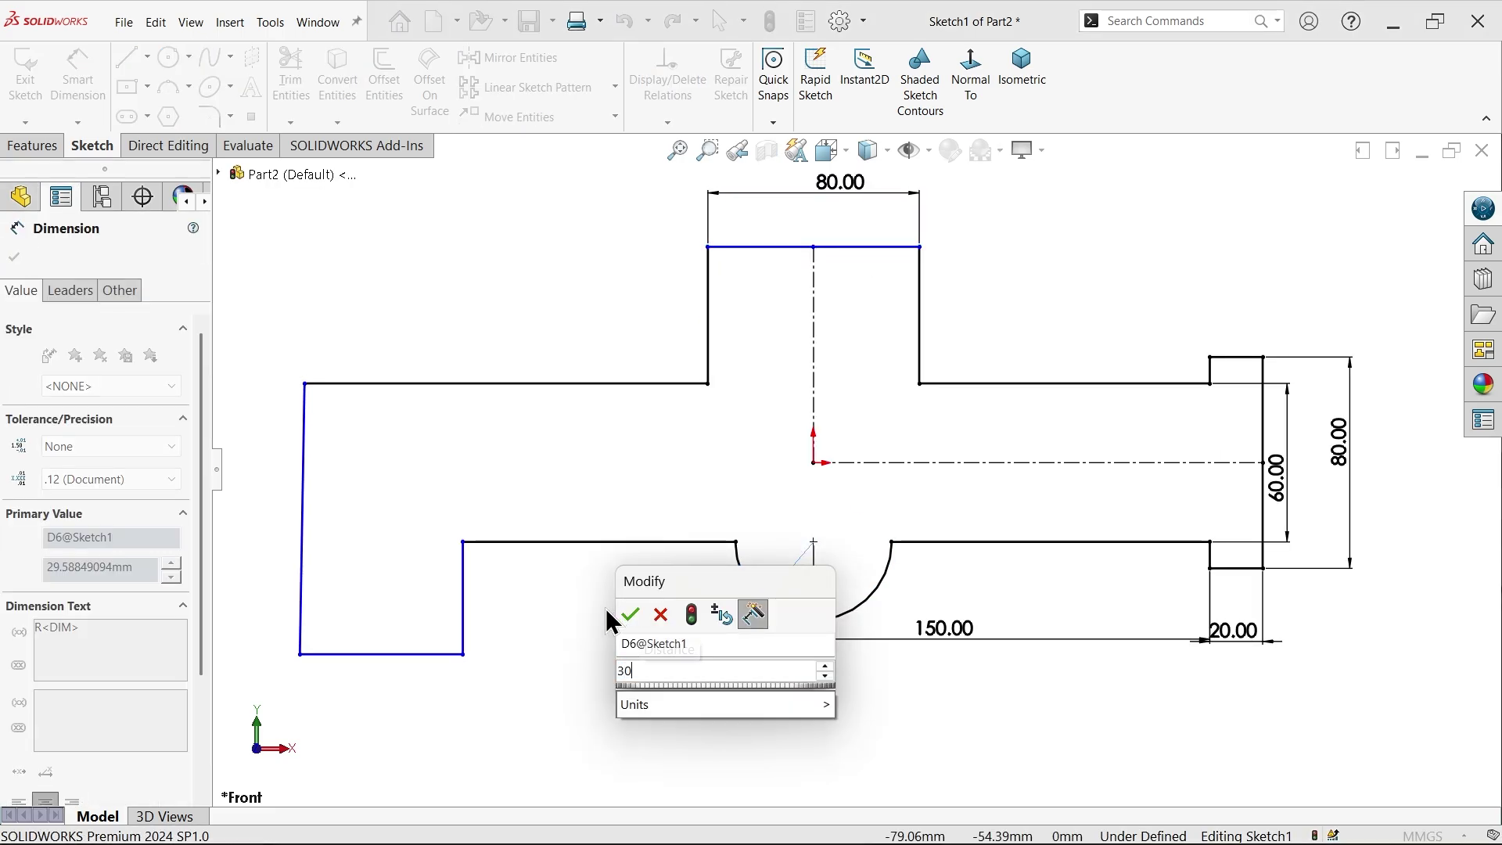
pyautogui.click(630, 615)
pyautogui.scroll(2, 579, 614)
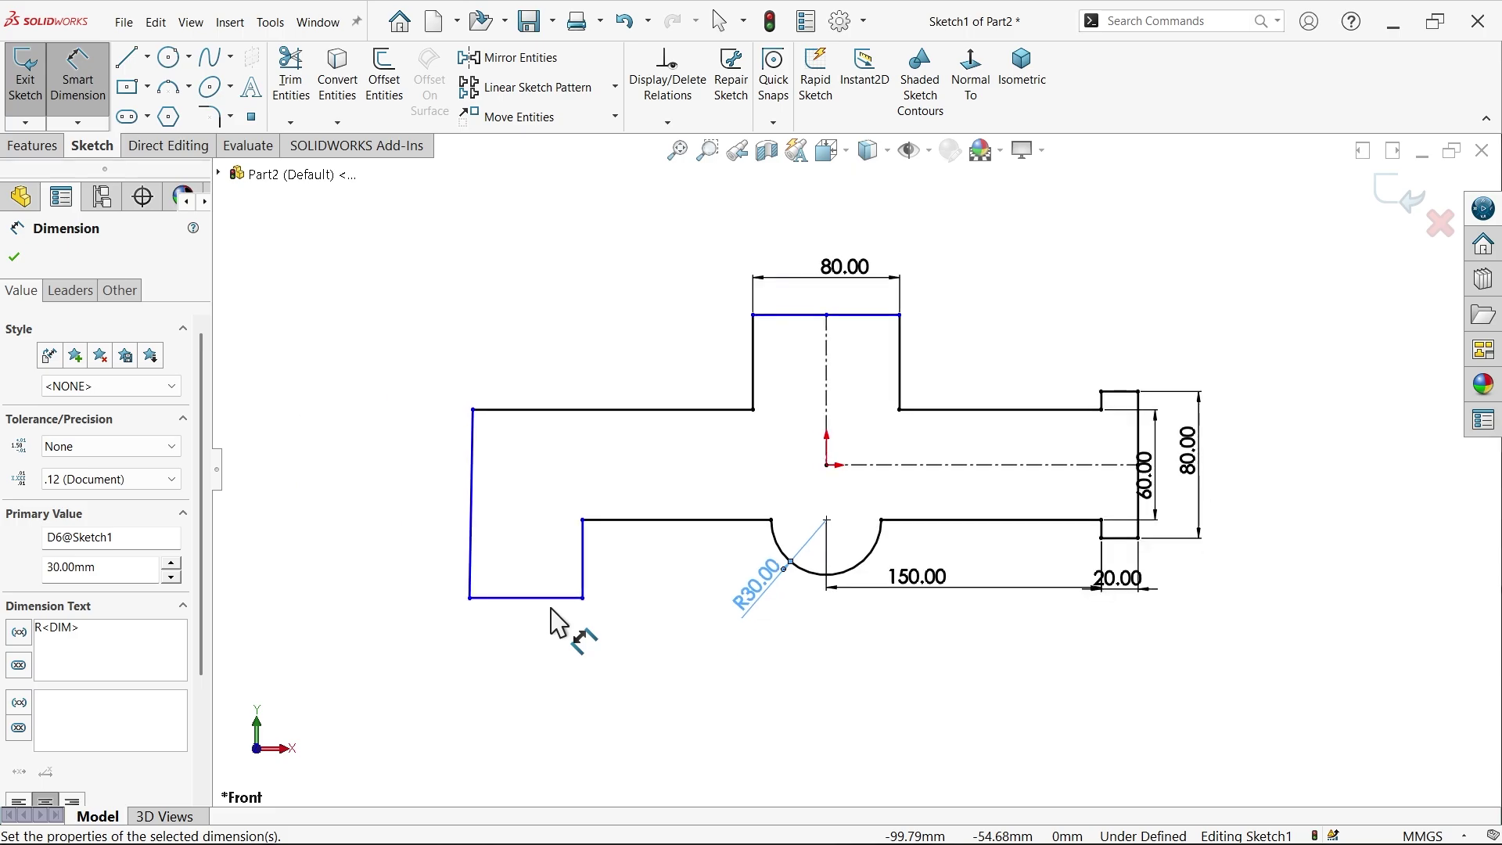
# Step: Dimension the bottom edge of the left downward leg and set its width to 60 mm
pyautogui.scroll(-2, 567, 610)
pyautogui.click(565, 599)
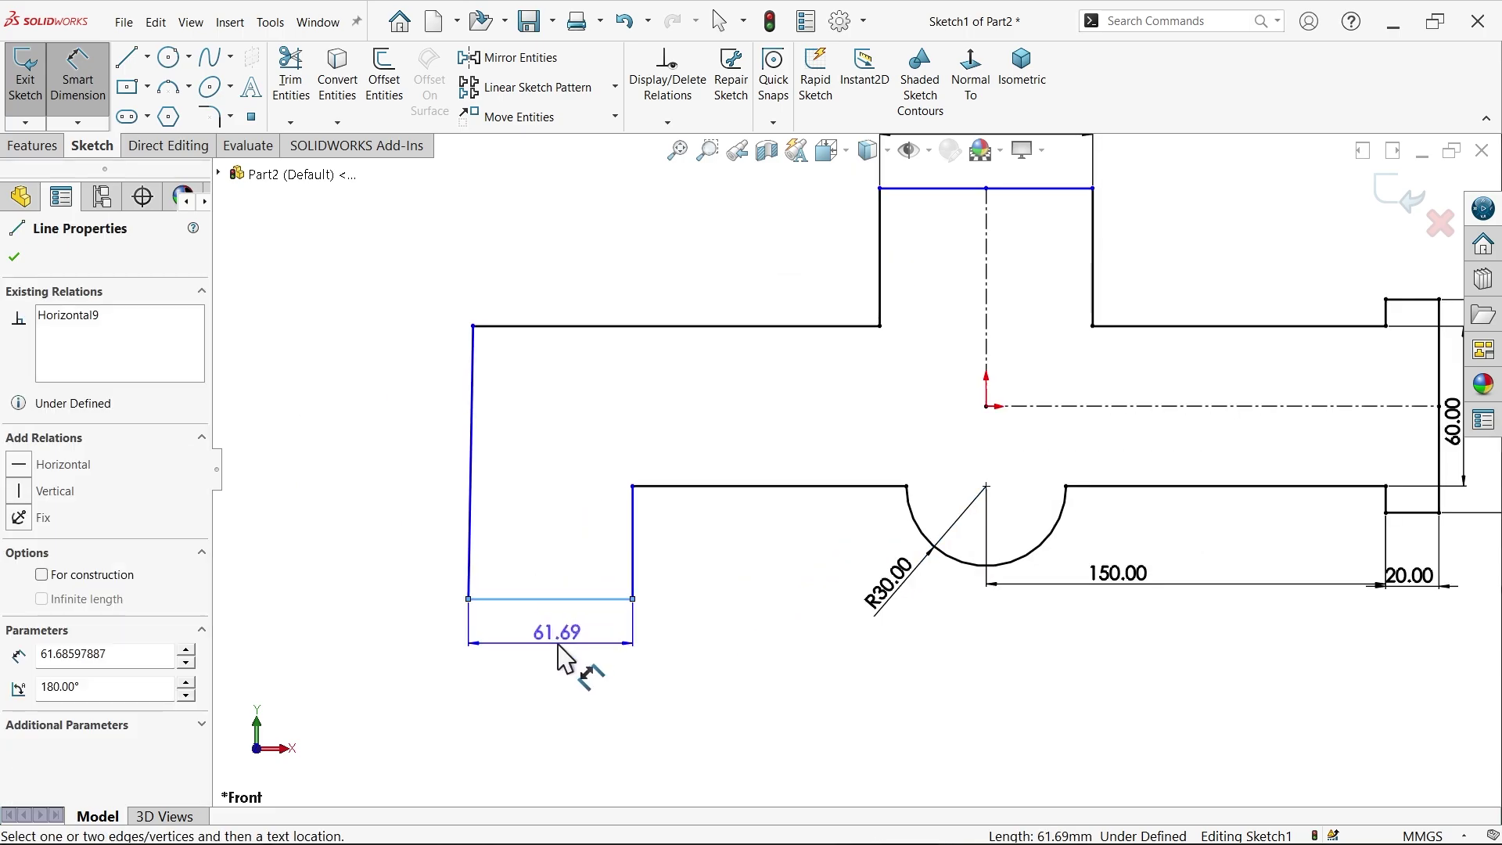
pyautogui.click(565, 659)
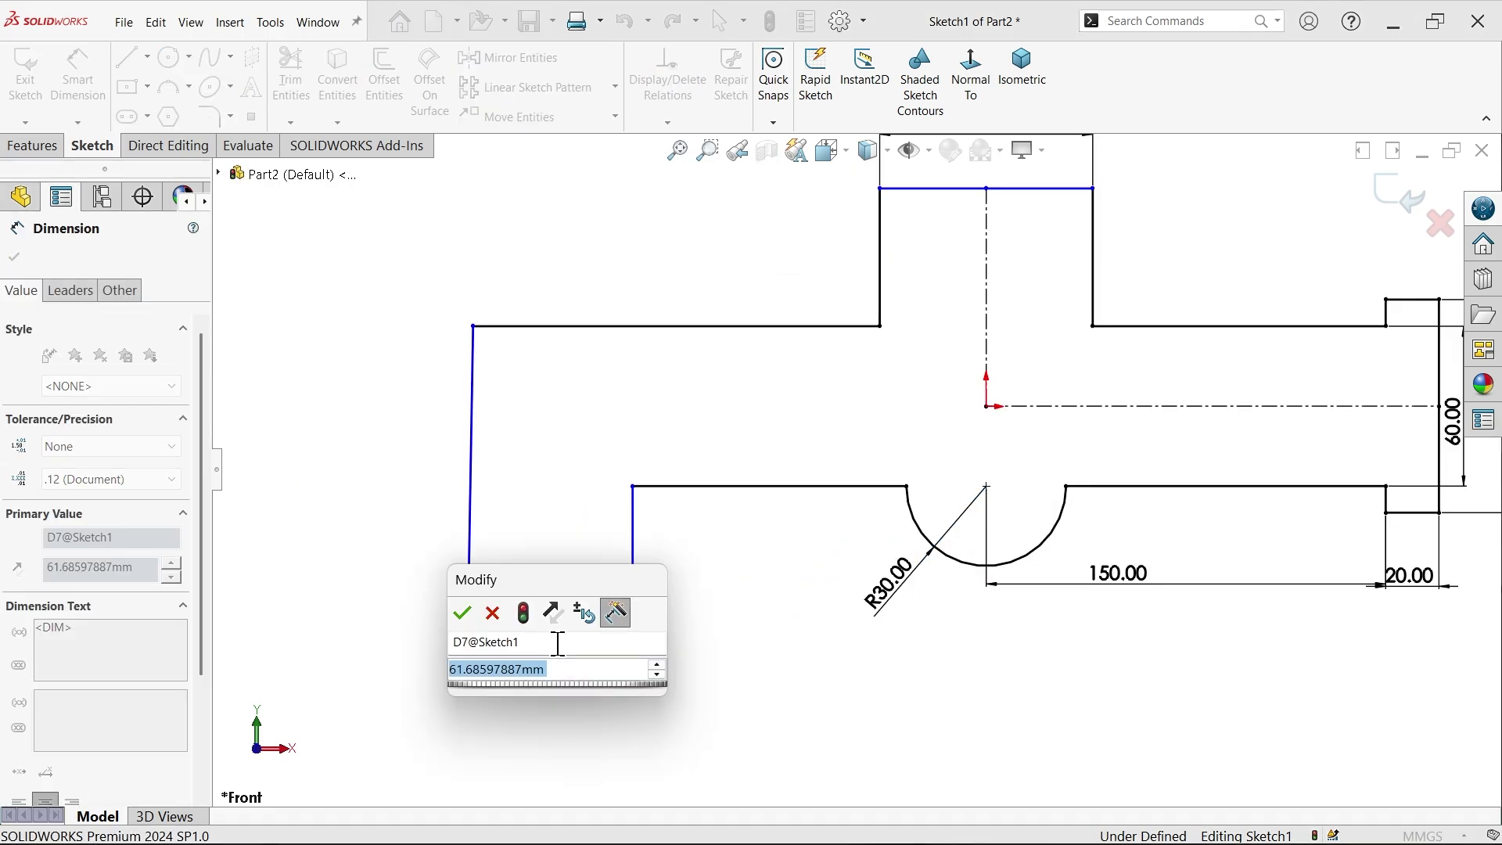
pyautogui.write('60')
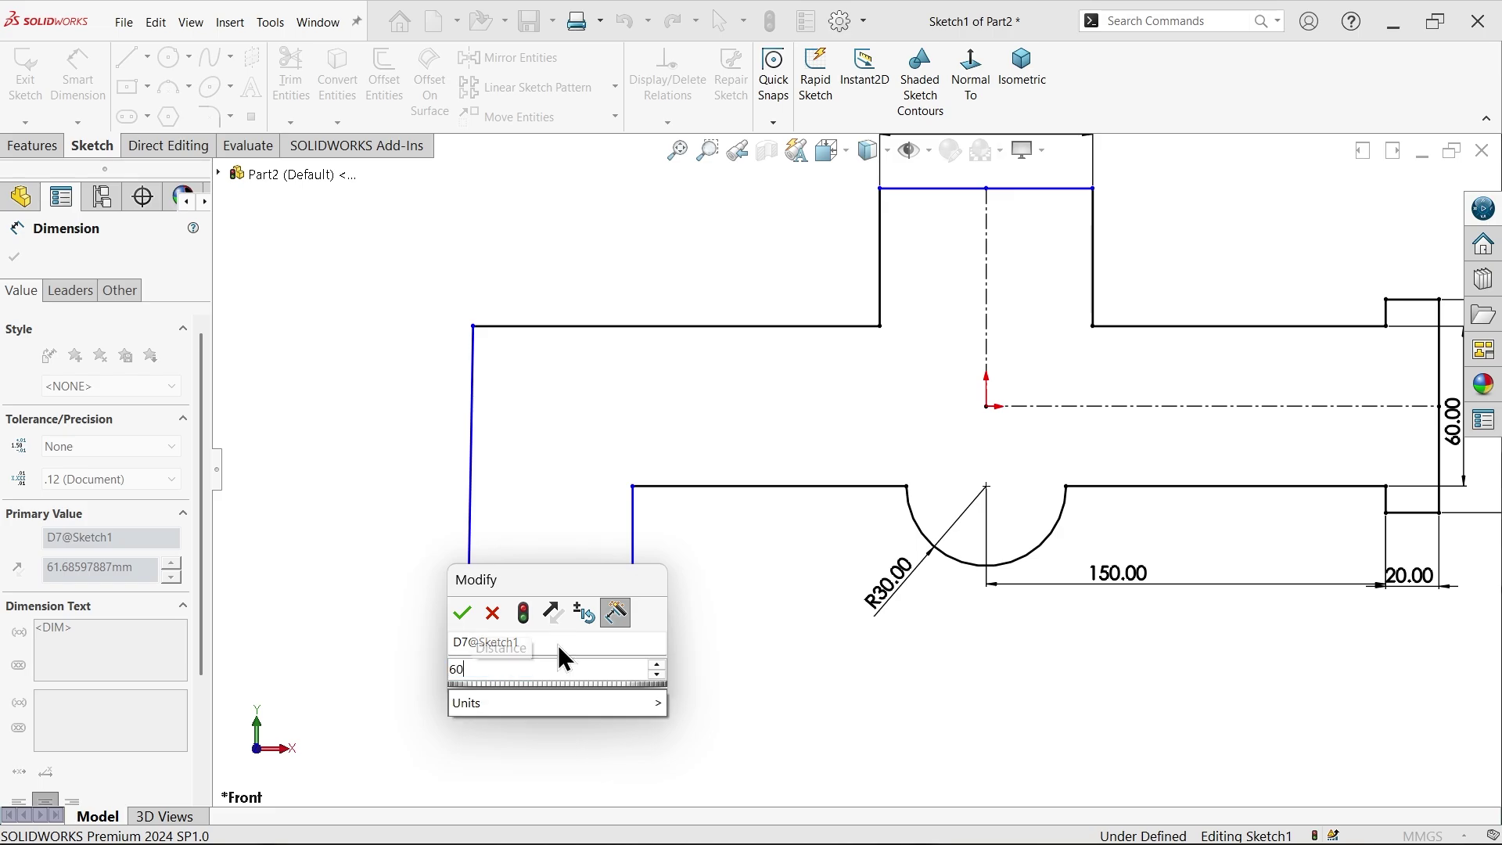
pyautogui.press('Return')
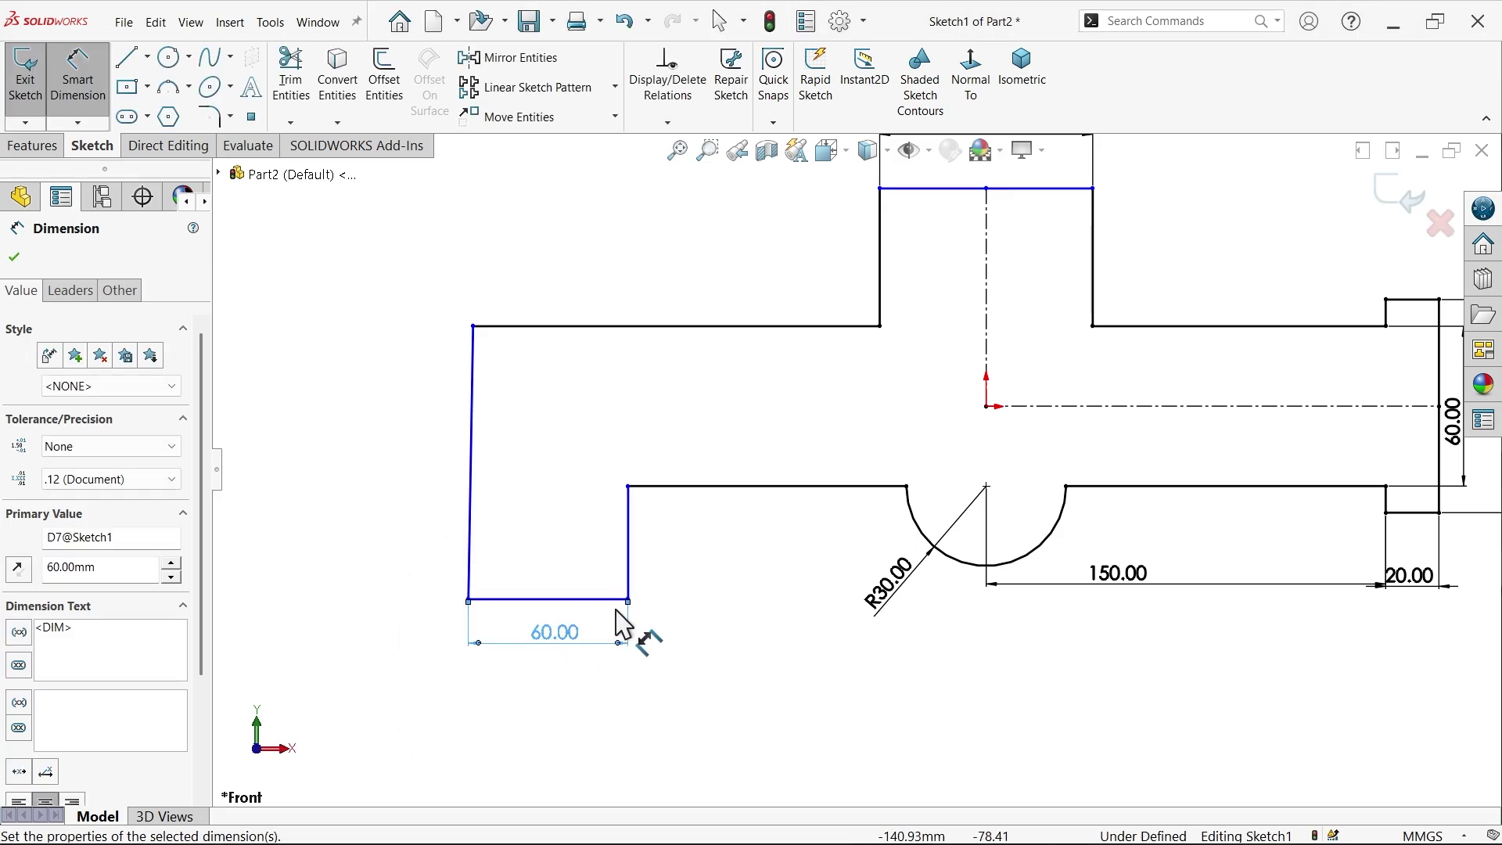
# Step: Dimension the vertical distance from the upper block's top edge to the left leg's bottom edge as 20+130+20 mm
pyautogui.press('z')
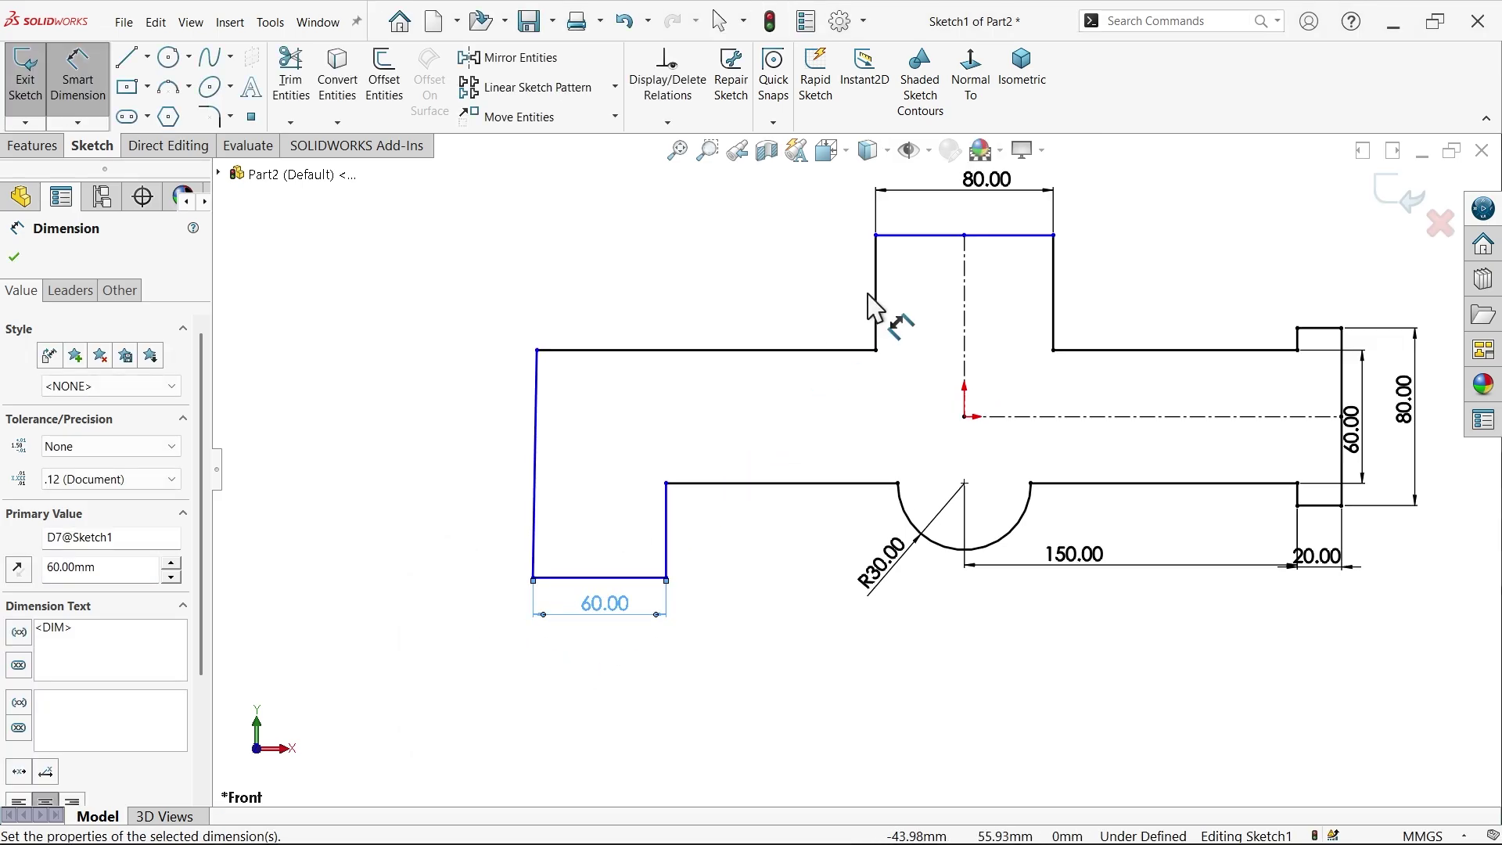
pyautogui.click(933, 240)
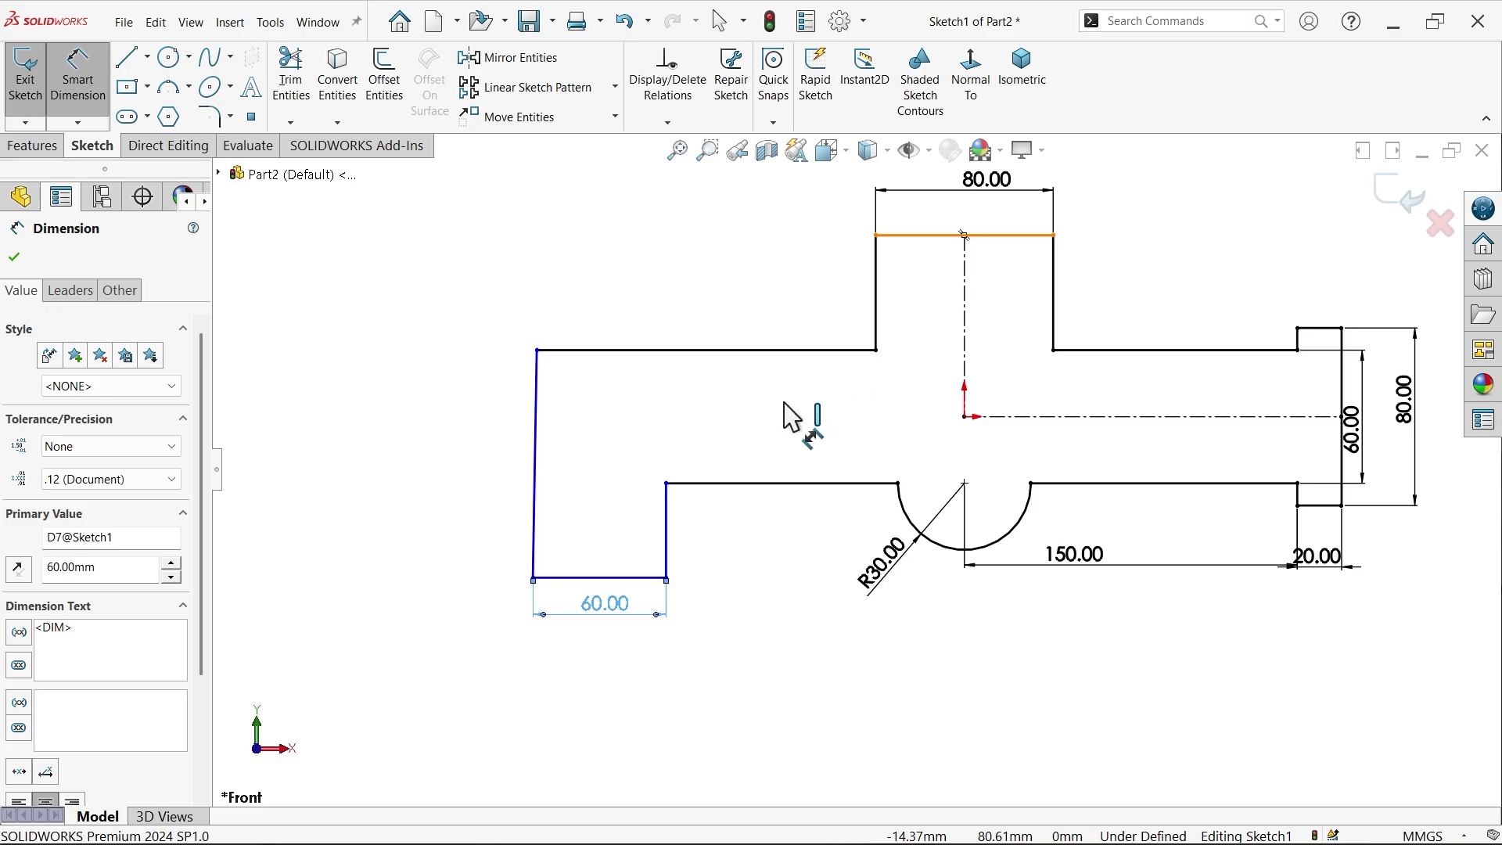
pyautogui.click(649, 578)
pyautogui.click(429, 448)
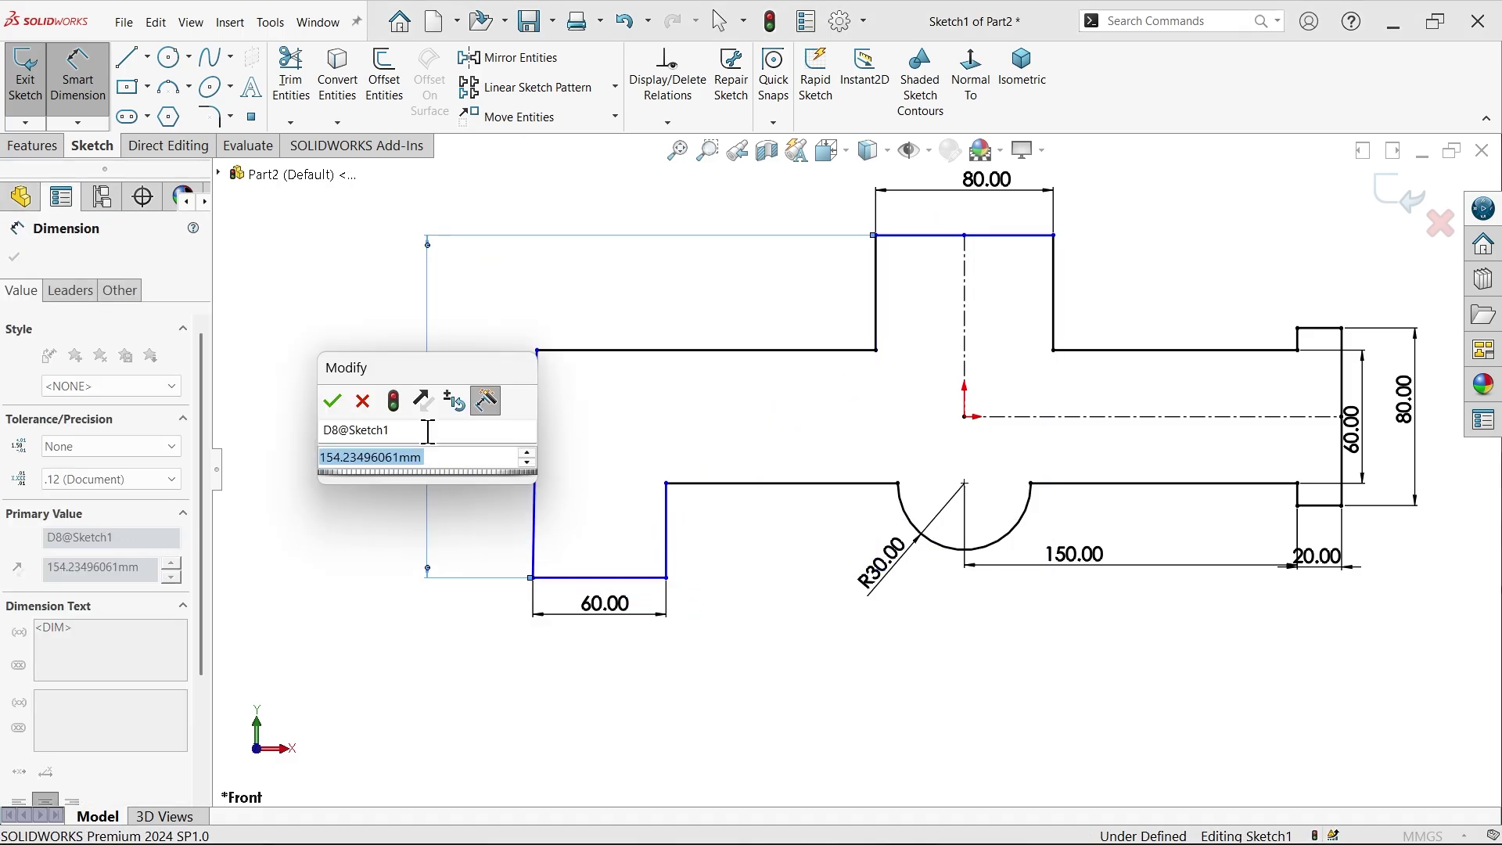
pyautogui.write('0')
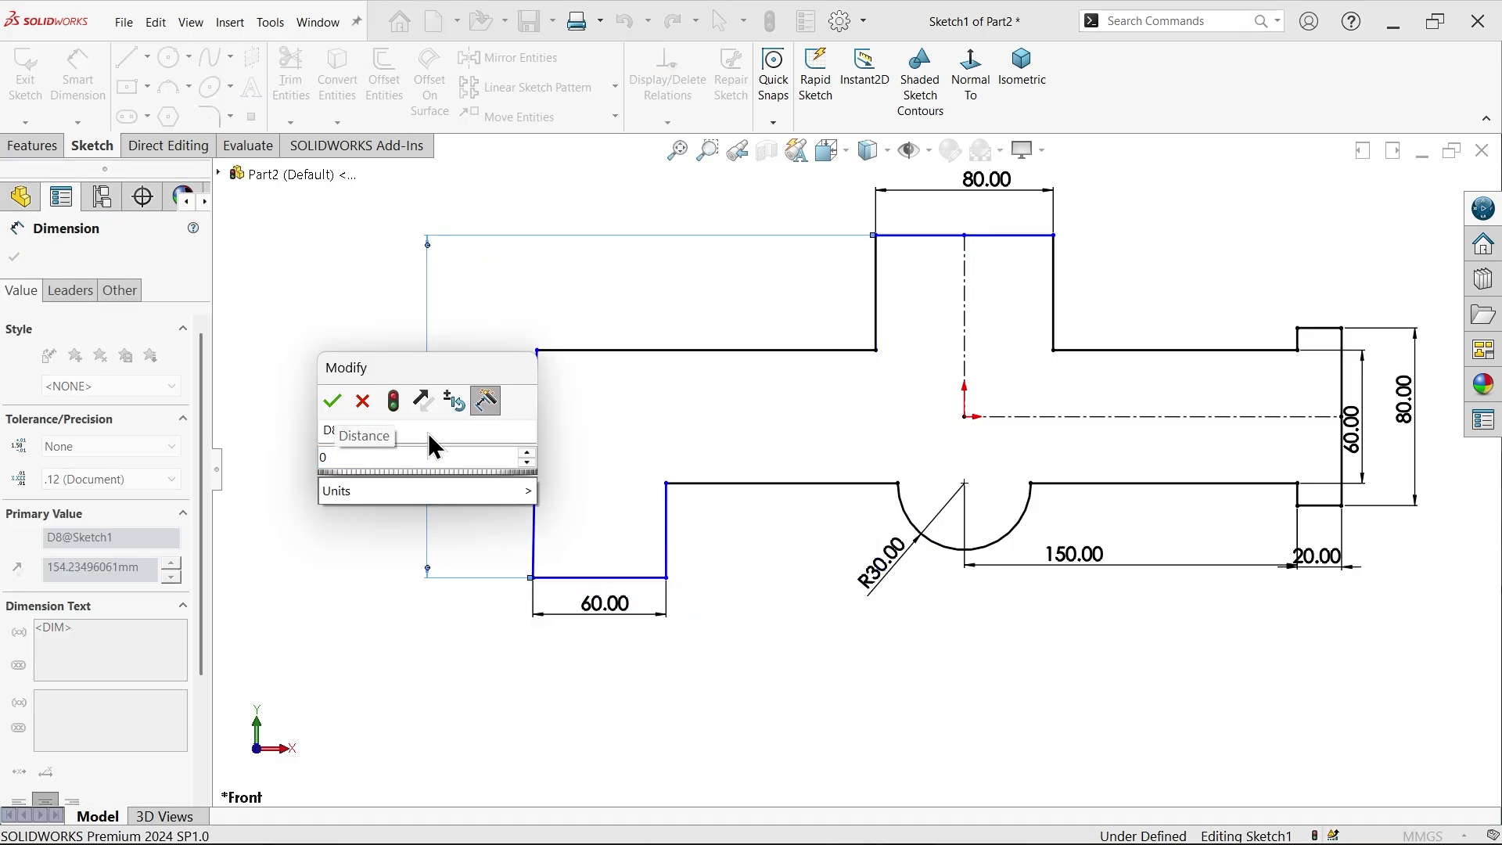
pyautogui.press('BackSpace')
pyautogui.write('20+')
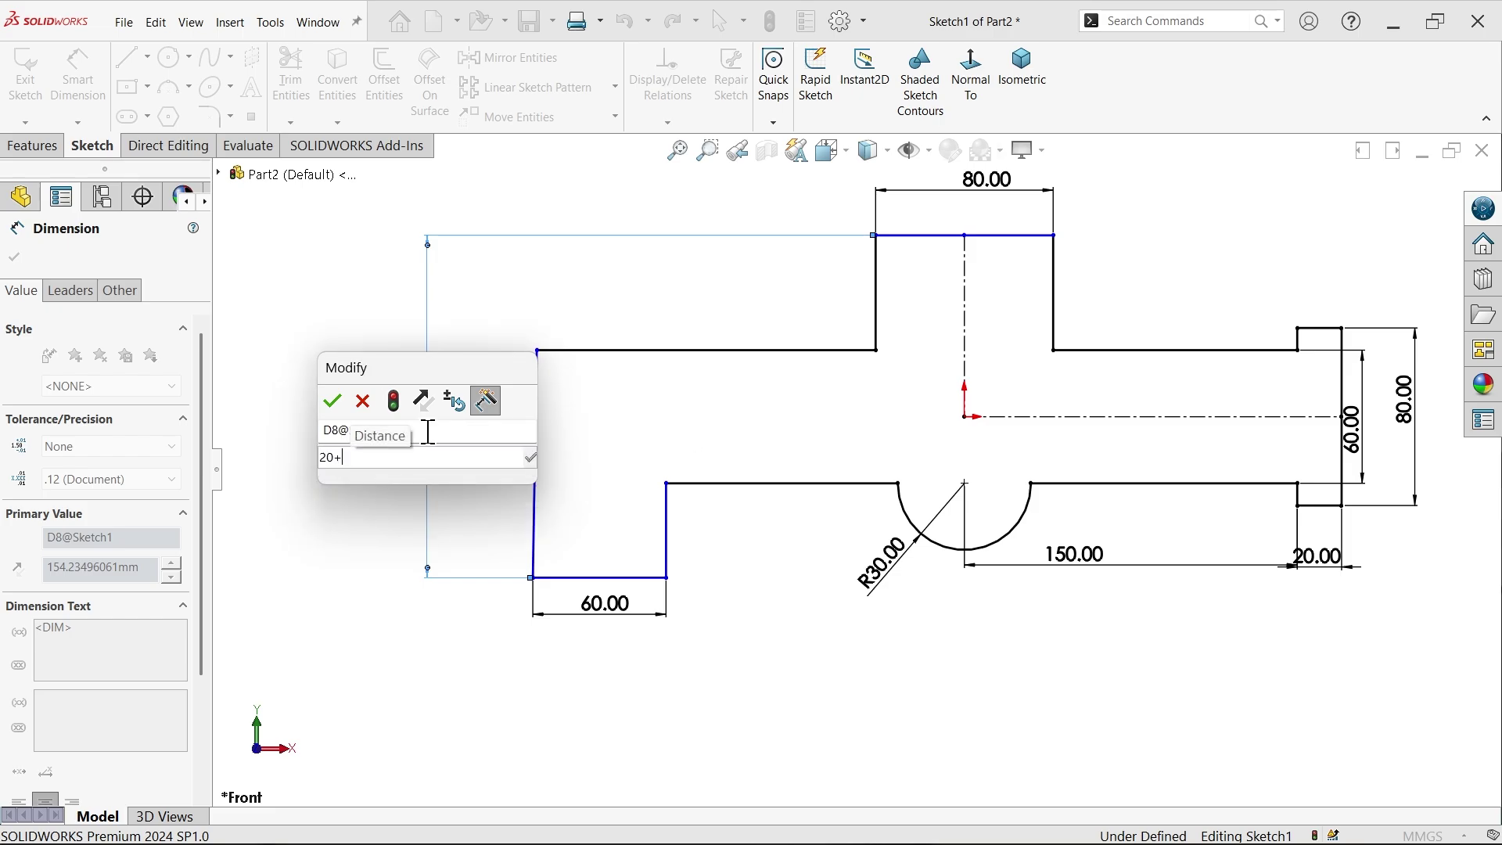
pyautogui.write('130+20')
pyautogui.press('Return')
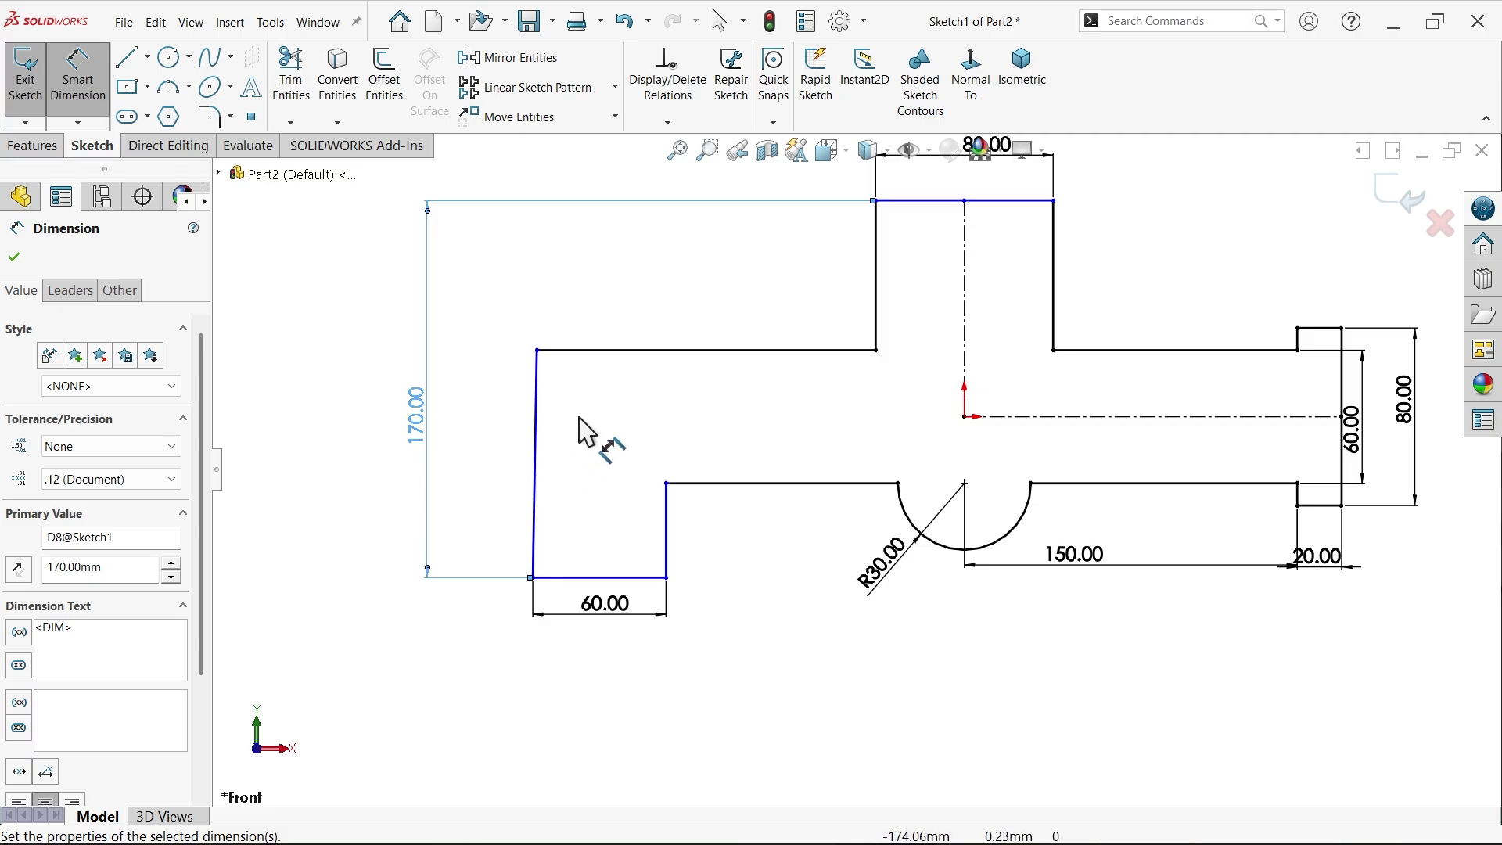
pyautogui.scroll(2, 1174, 393)
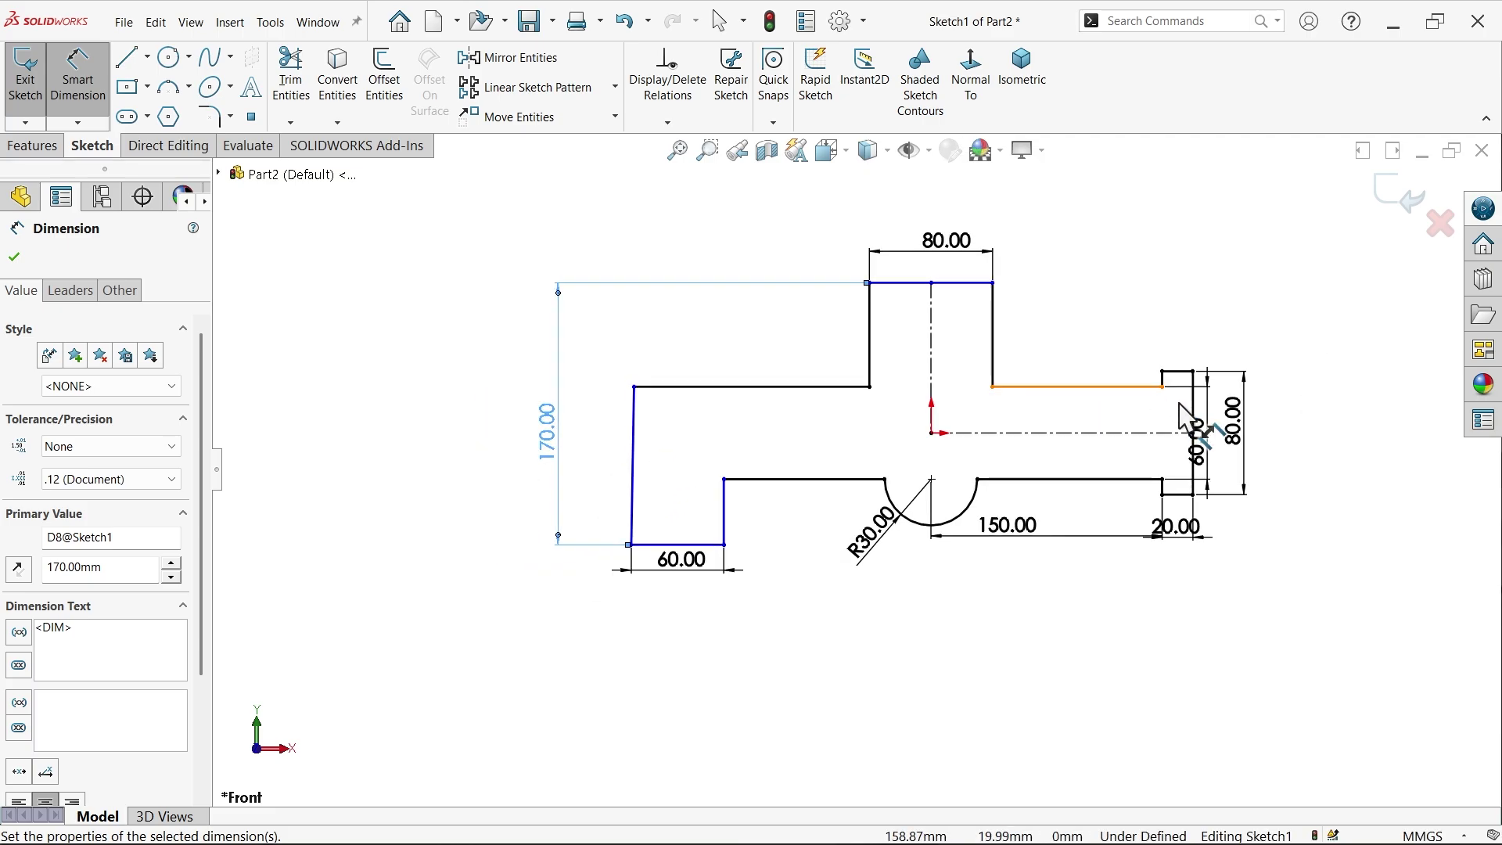
# Step: Dimension the distance from the upper block's top edge to the horizontal centerline as 100 mm and finish dimensioning
pyautogui.scroll(-2, 1067, 369)
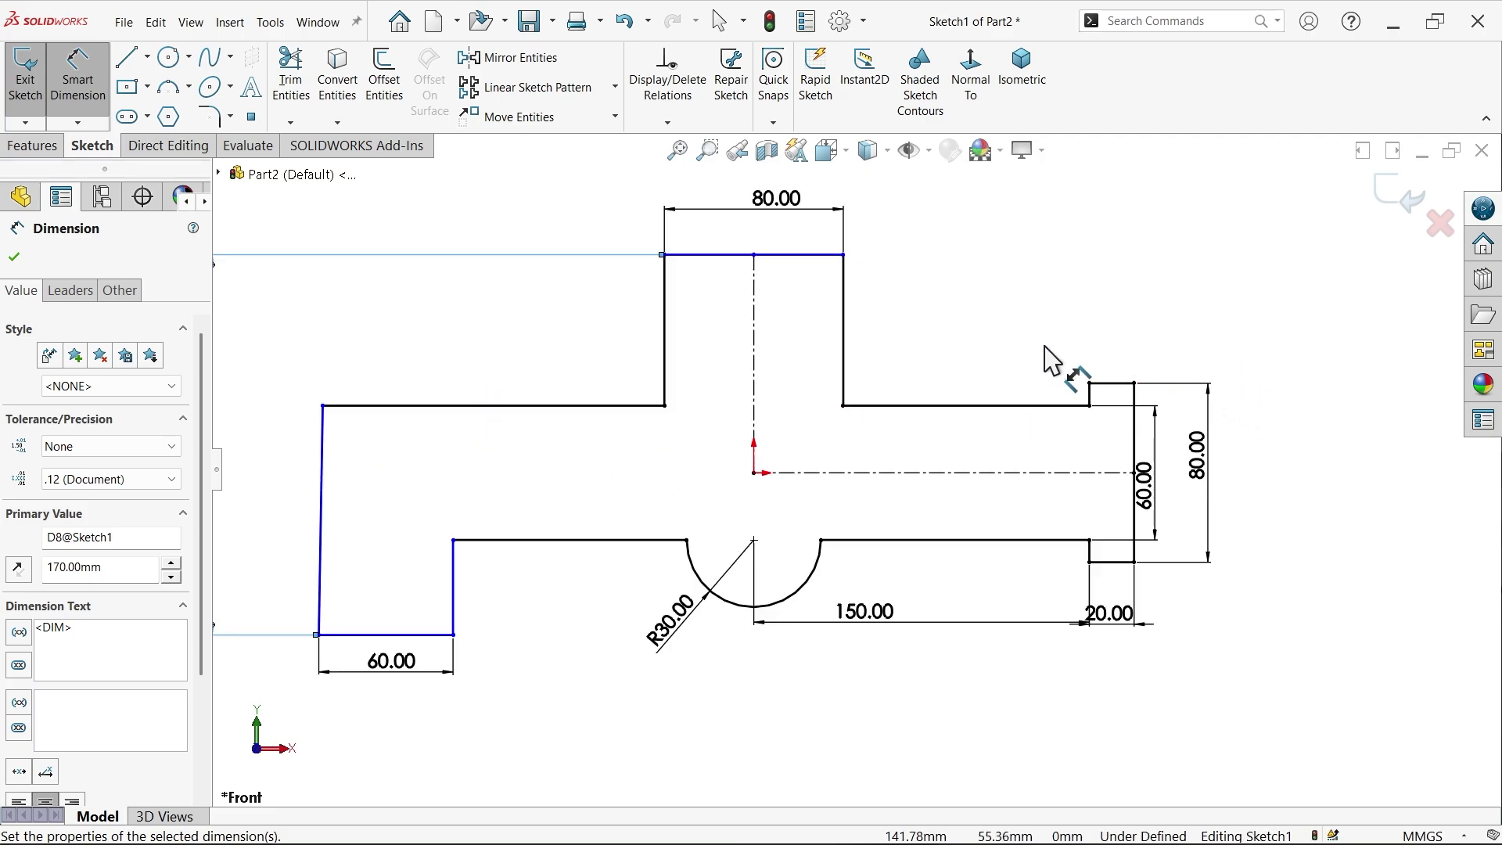
pyautogui.click(817, 262)
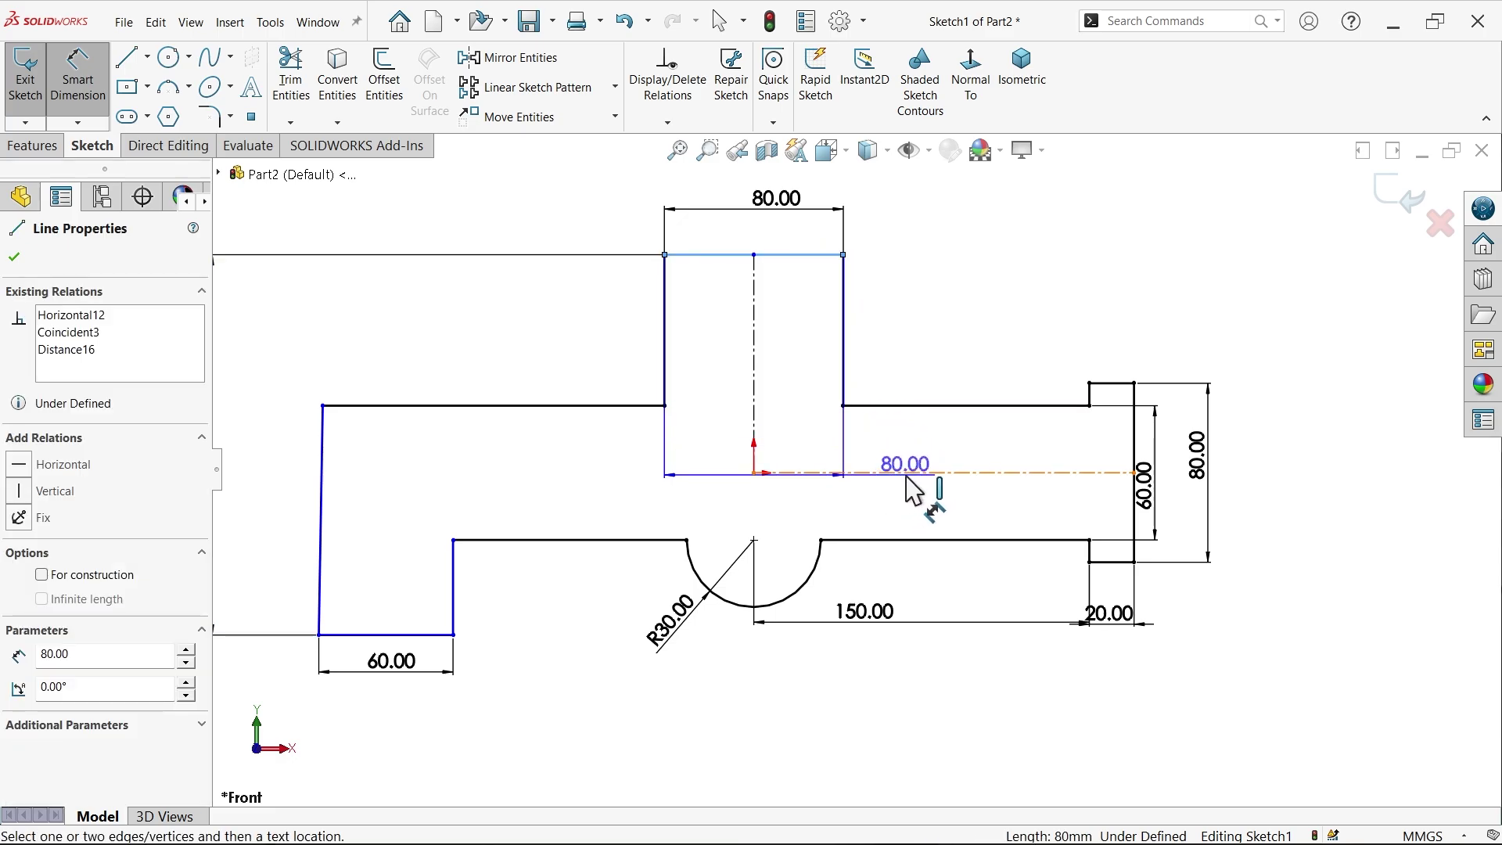
pyautogui.click(920, 475)
pyautogui.click(950, 376)
pyautogui.write('100')
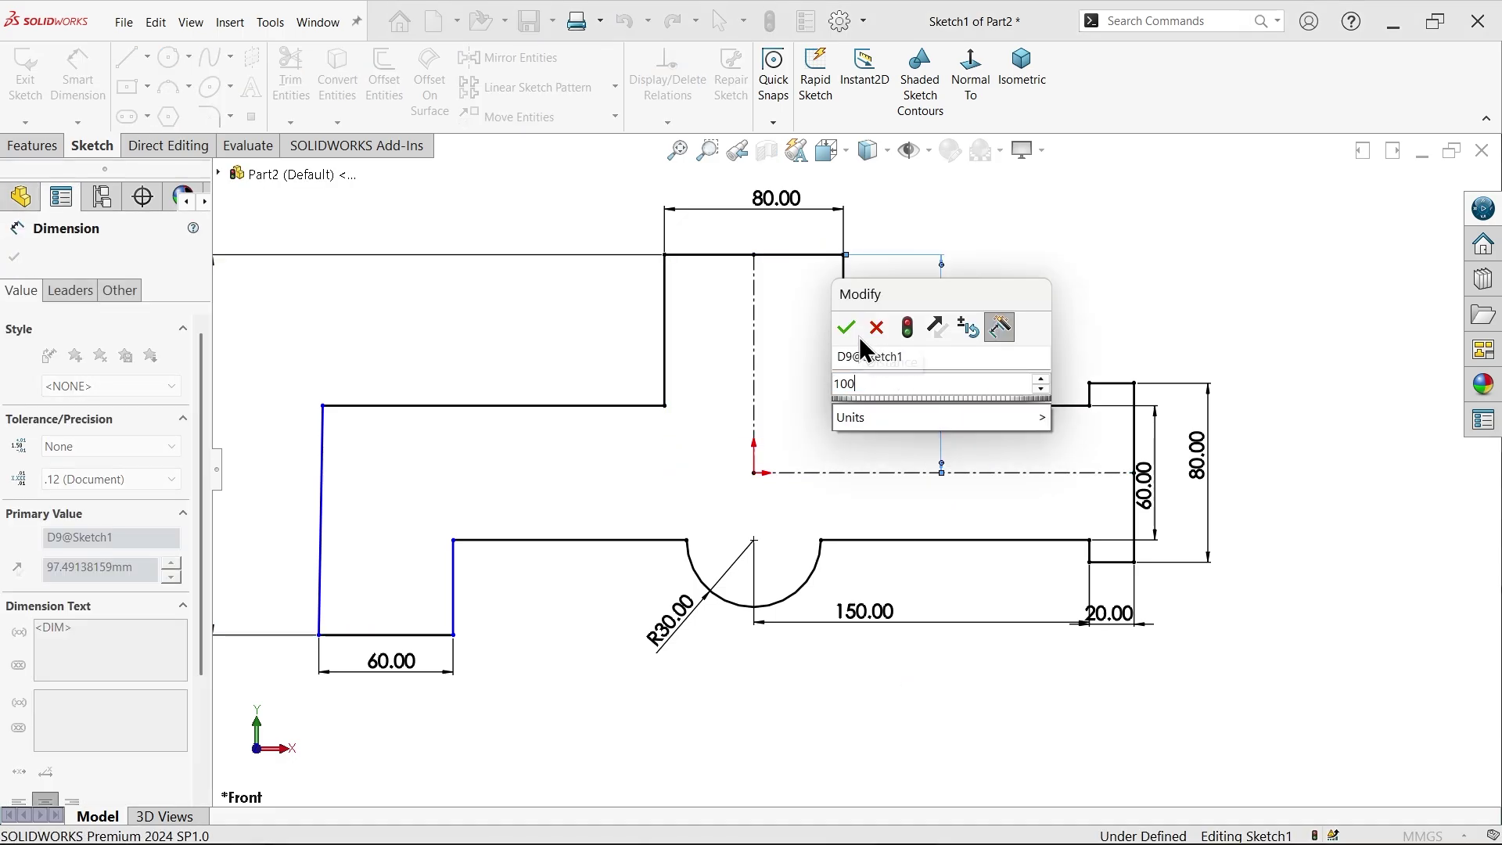
pyautogui.click(847, 327)
pyautogui.scroll(3, 477, 438)
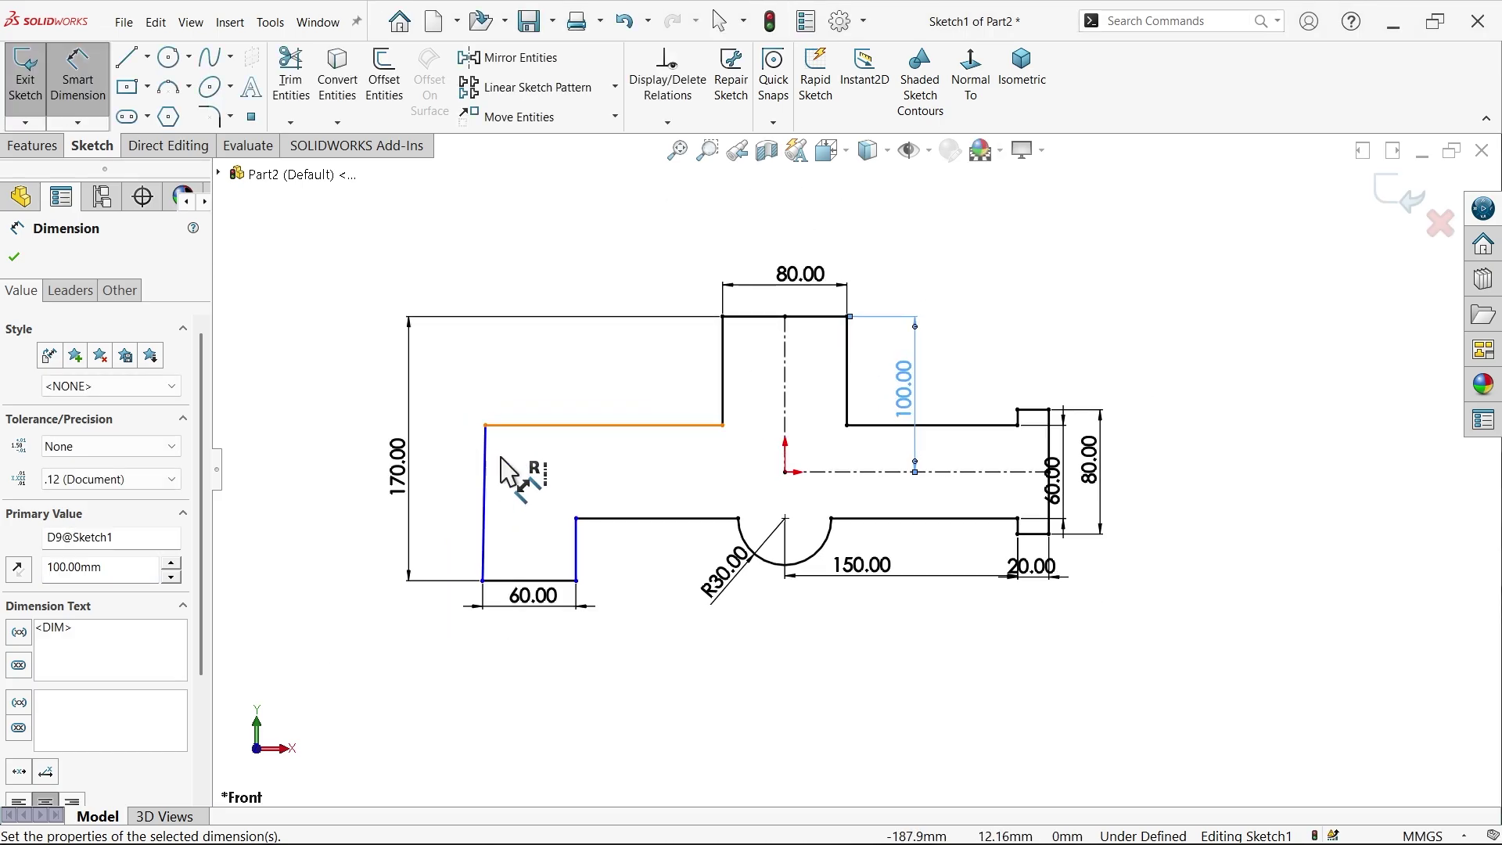
pyautogui.scroll(-2, 532, 481)
pyautogui.scroll(-2, 657, 603)
pyautogui.scroll(-1, 643, 601)
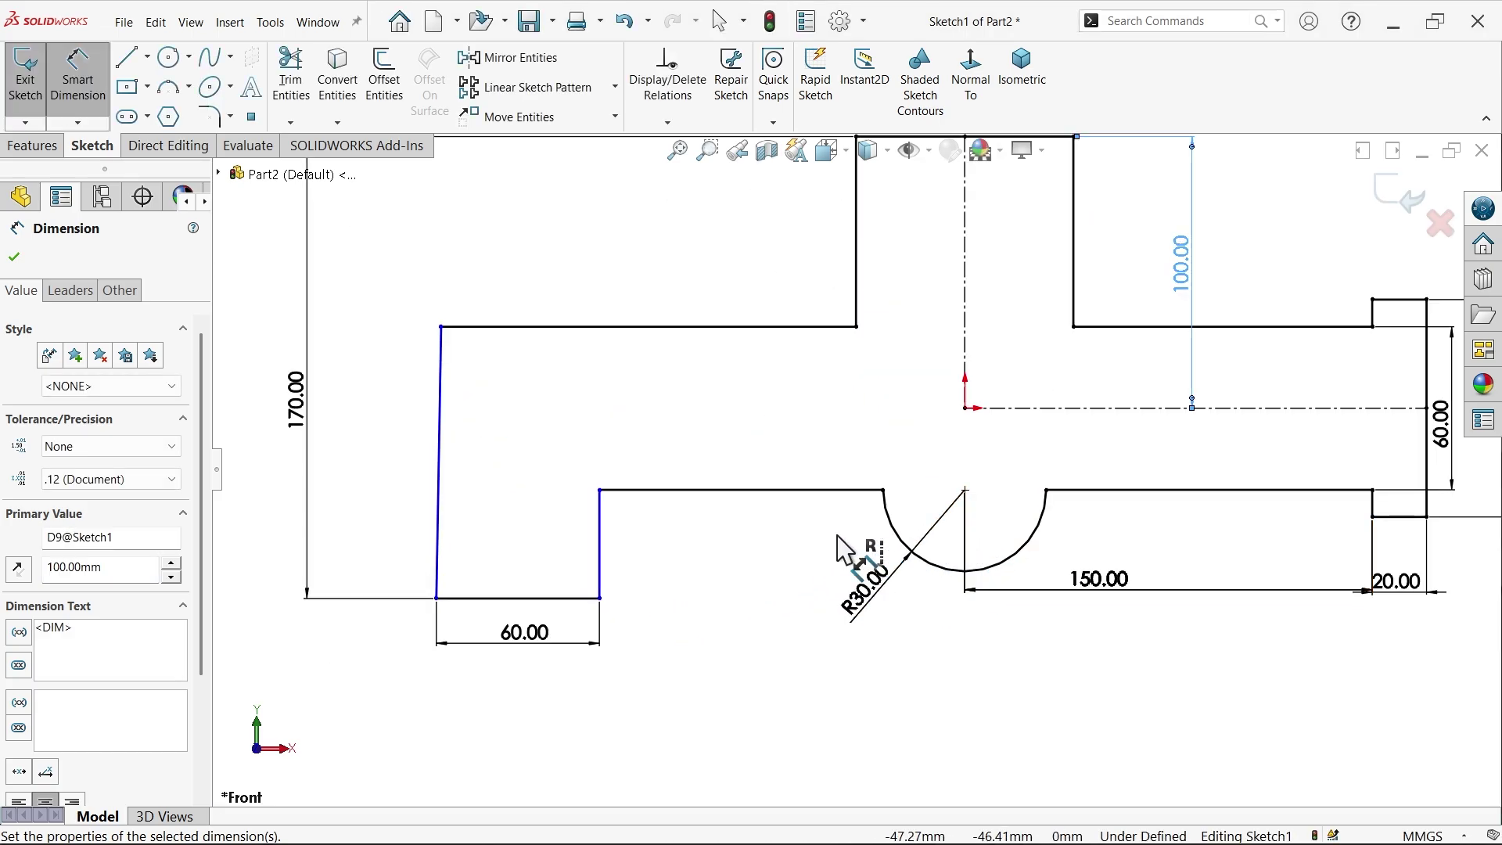
pyautogui.click(15, 259)
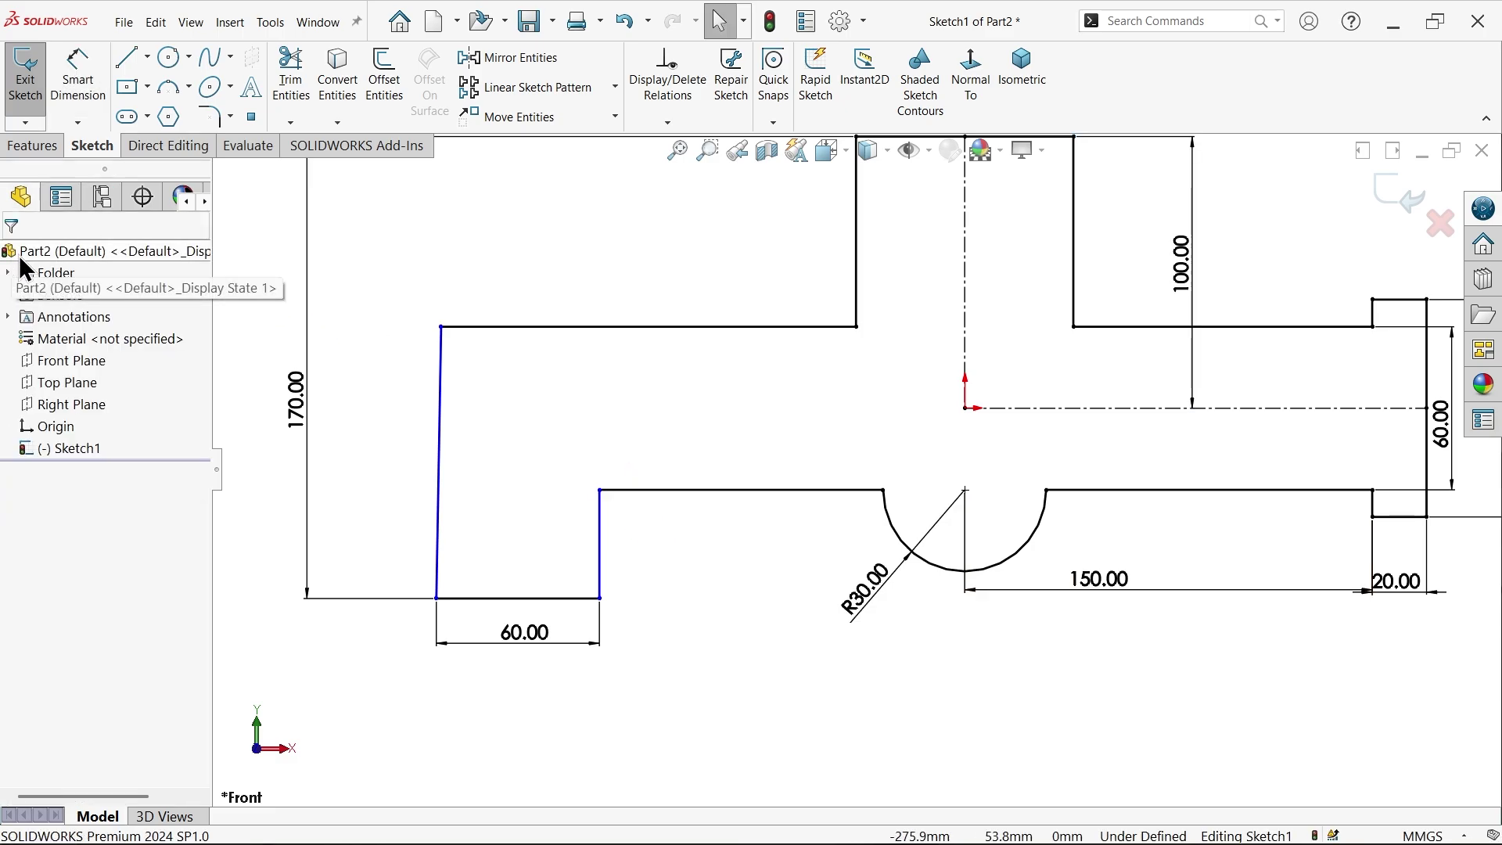
# Step: Apply an 80 mm sketch fillet to the outer corner where the left leg meets the body's top edge
pyautogui.click(211, 119)
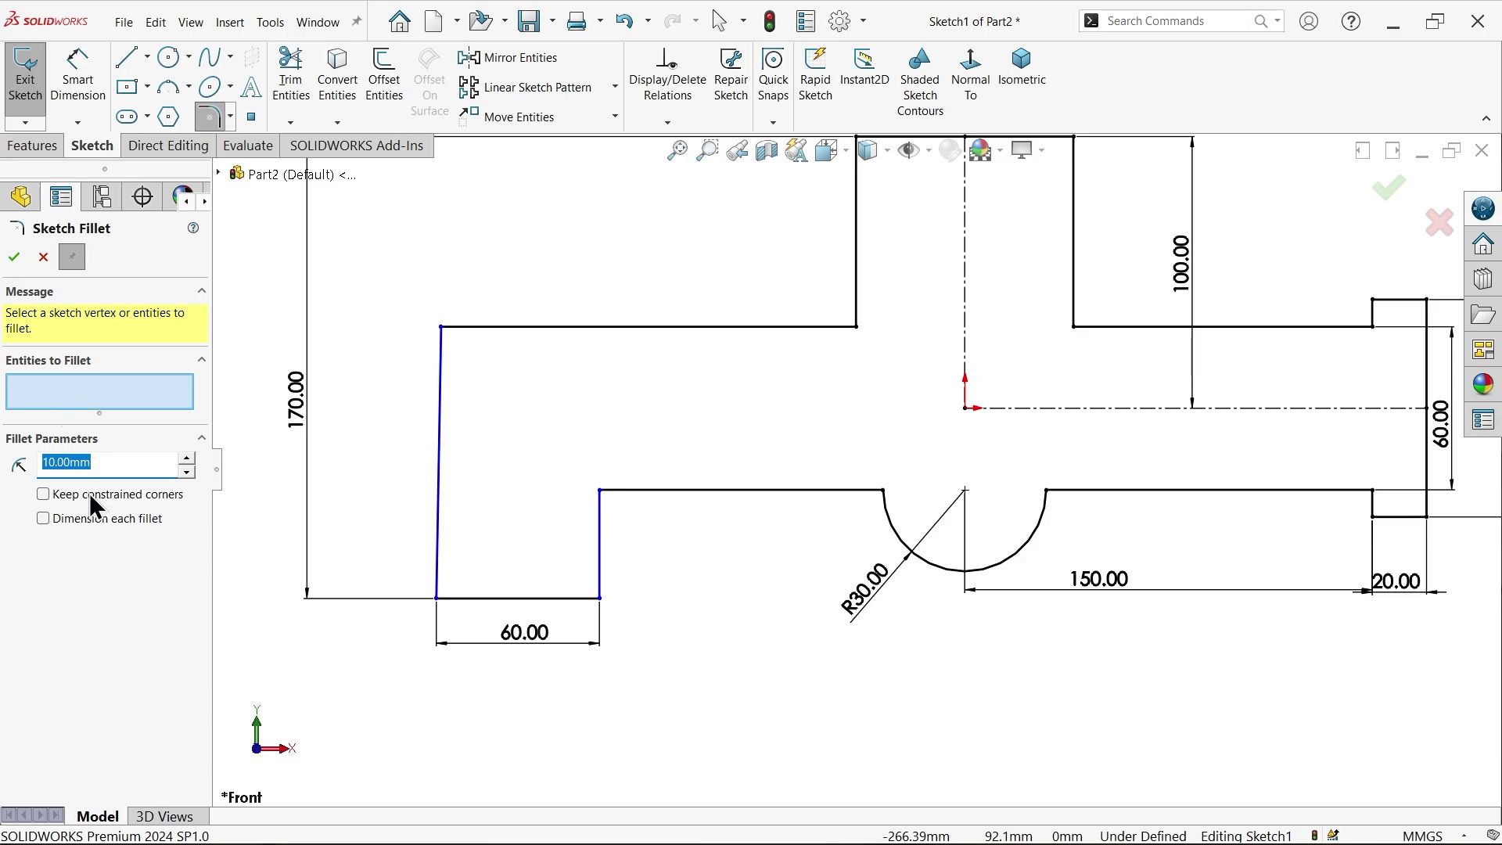
pyautogui.write('80')
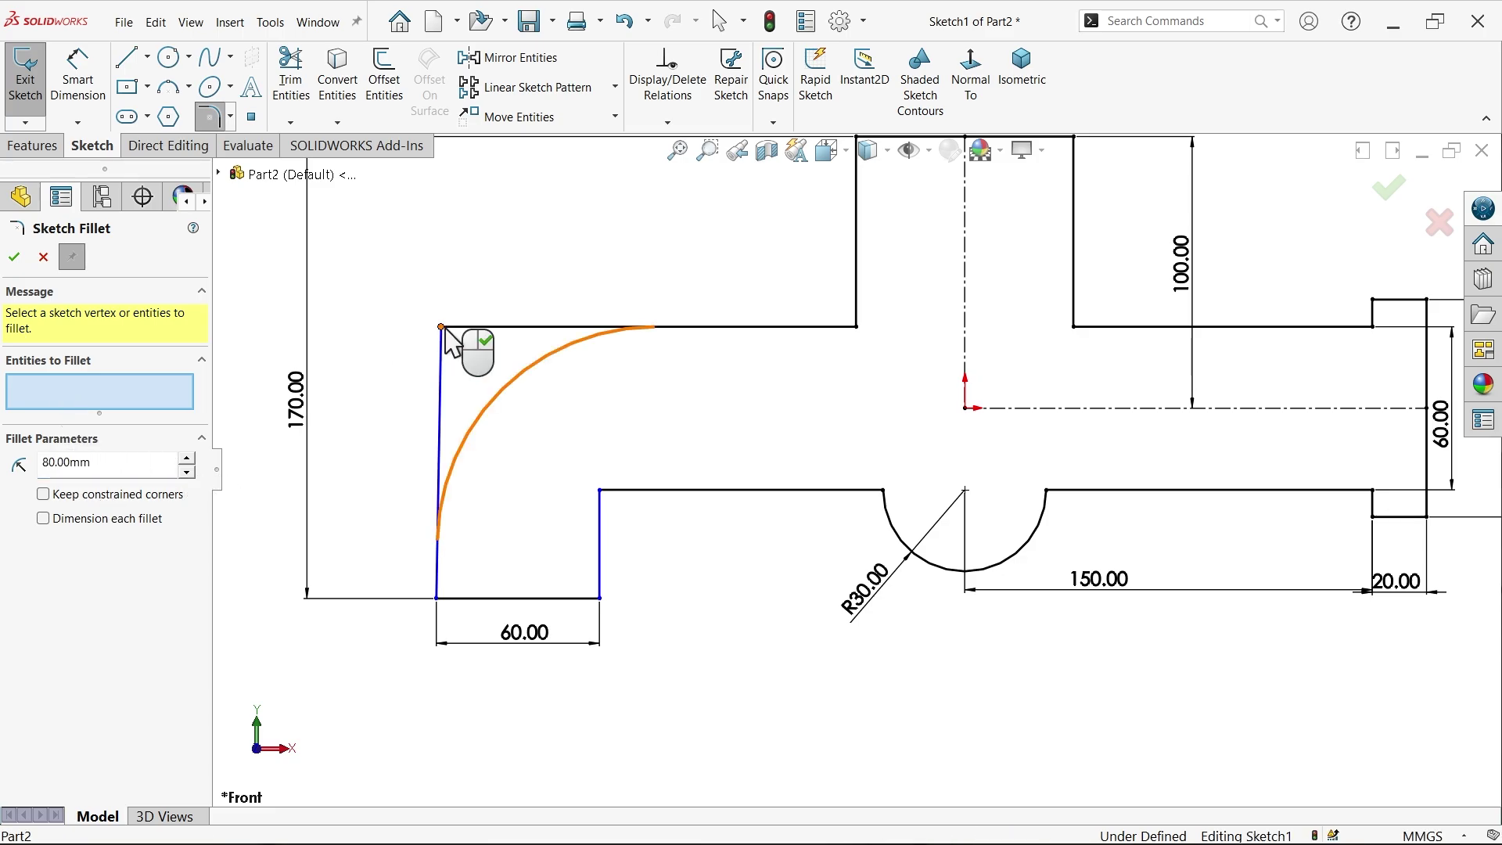
pyautogui.click(443, 328)
pyautogui.click(14, 258)
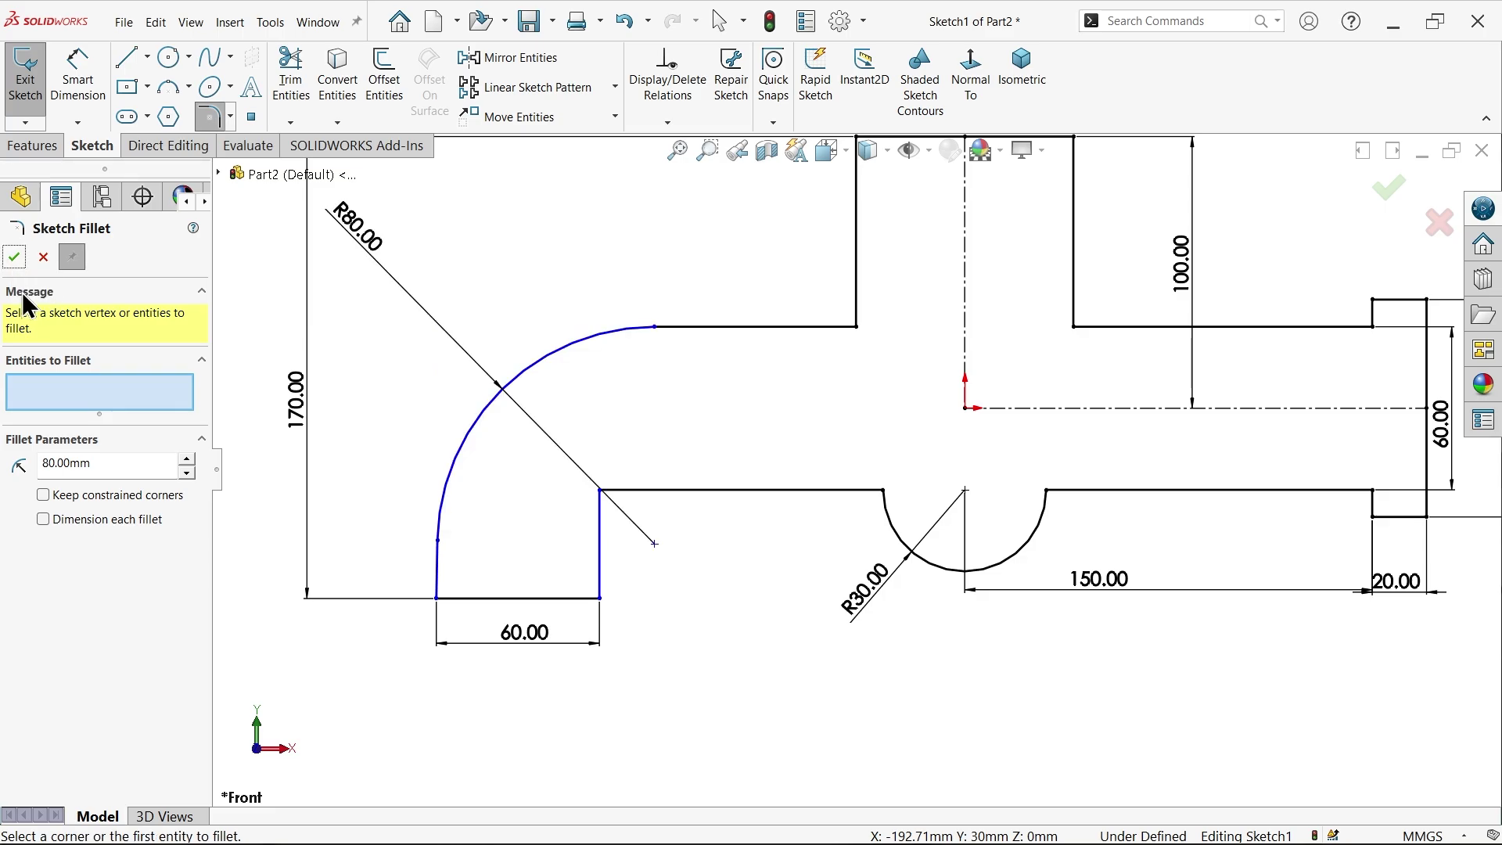
# Step: Apply a 20 mm sketch fillet to the inner corner between the left leg and the body's lower edge
pyautogui.moveTo(99, 474); pyautogui.dragTo(4, 456)
pyautogui.write('20')
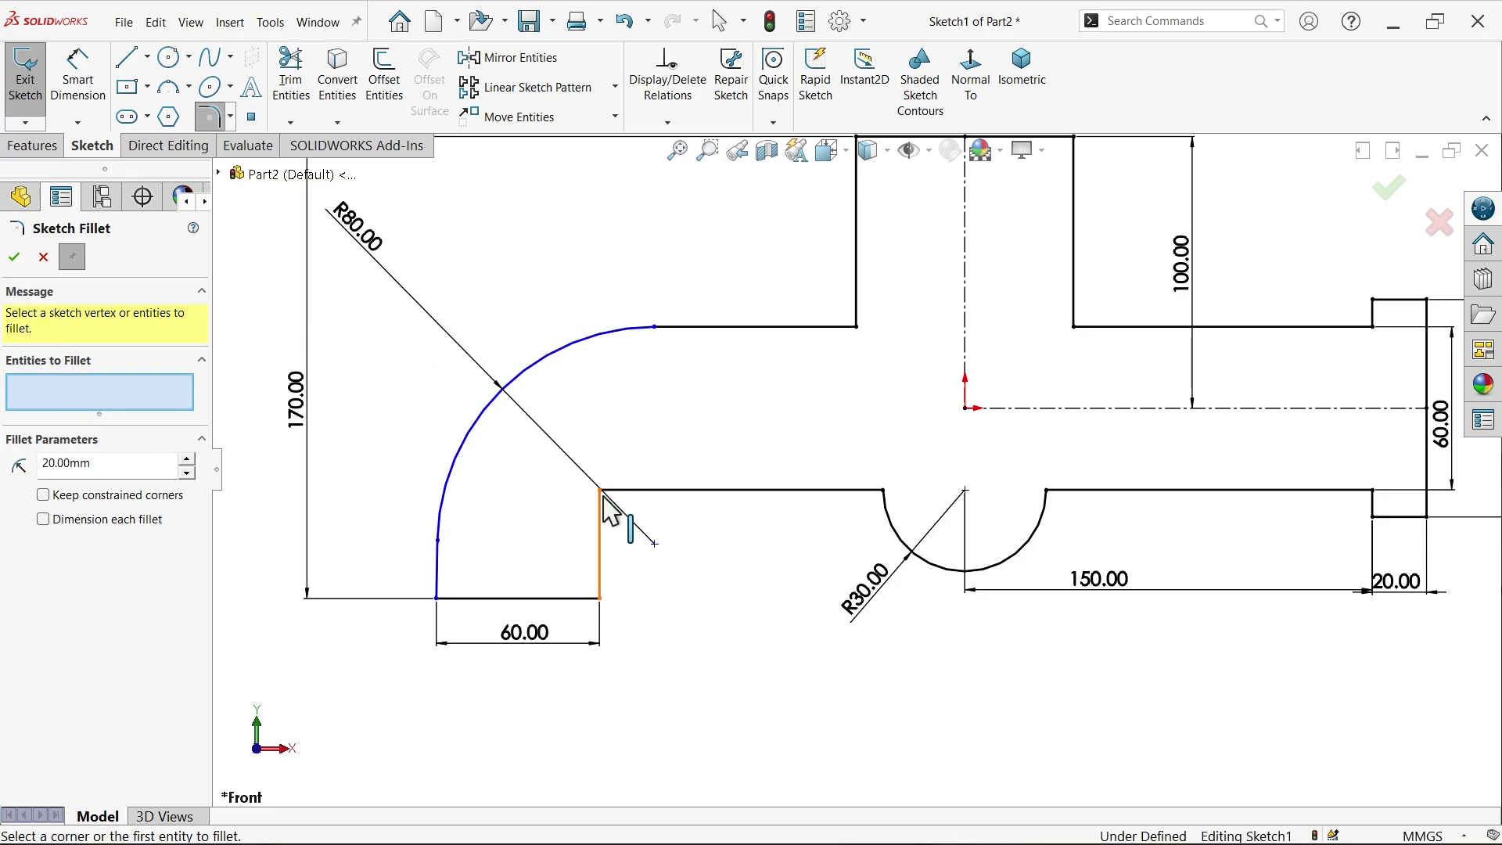
pyautogui.click(603, 502)
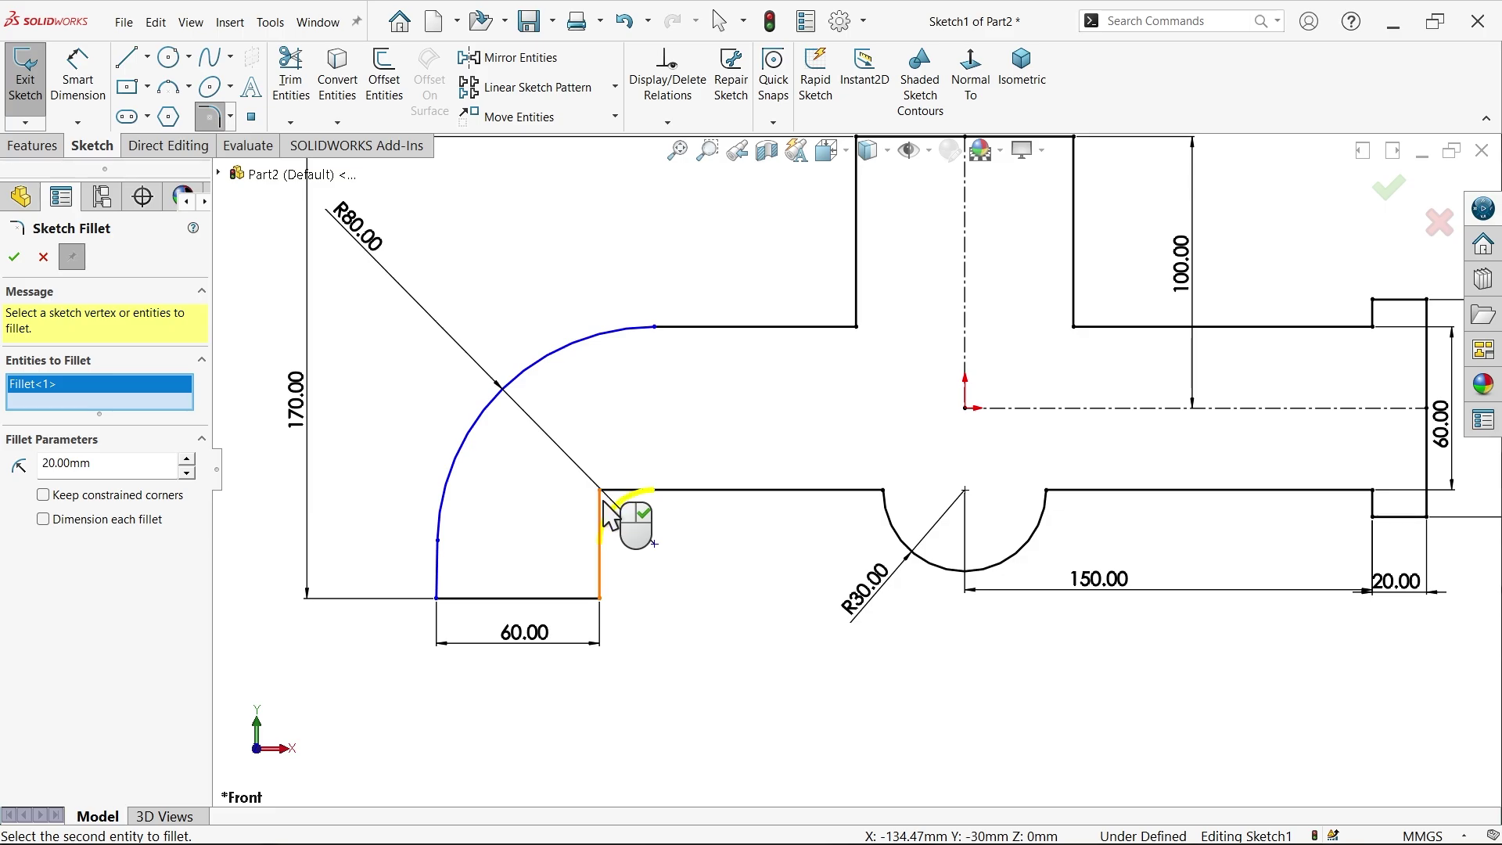
pyautogui.click(10, 258)
# Step: Apply a 50 mm sketch fillet where the upper block's right side meets the body, removing the left corner from the fillet selection
pyautogui.scroll(3, 758, 459)
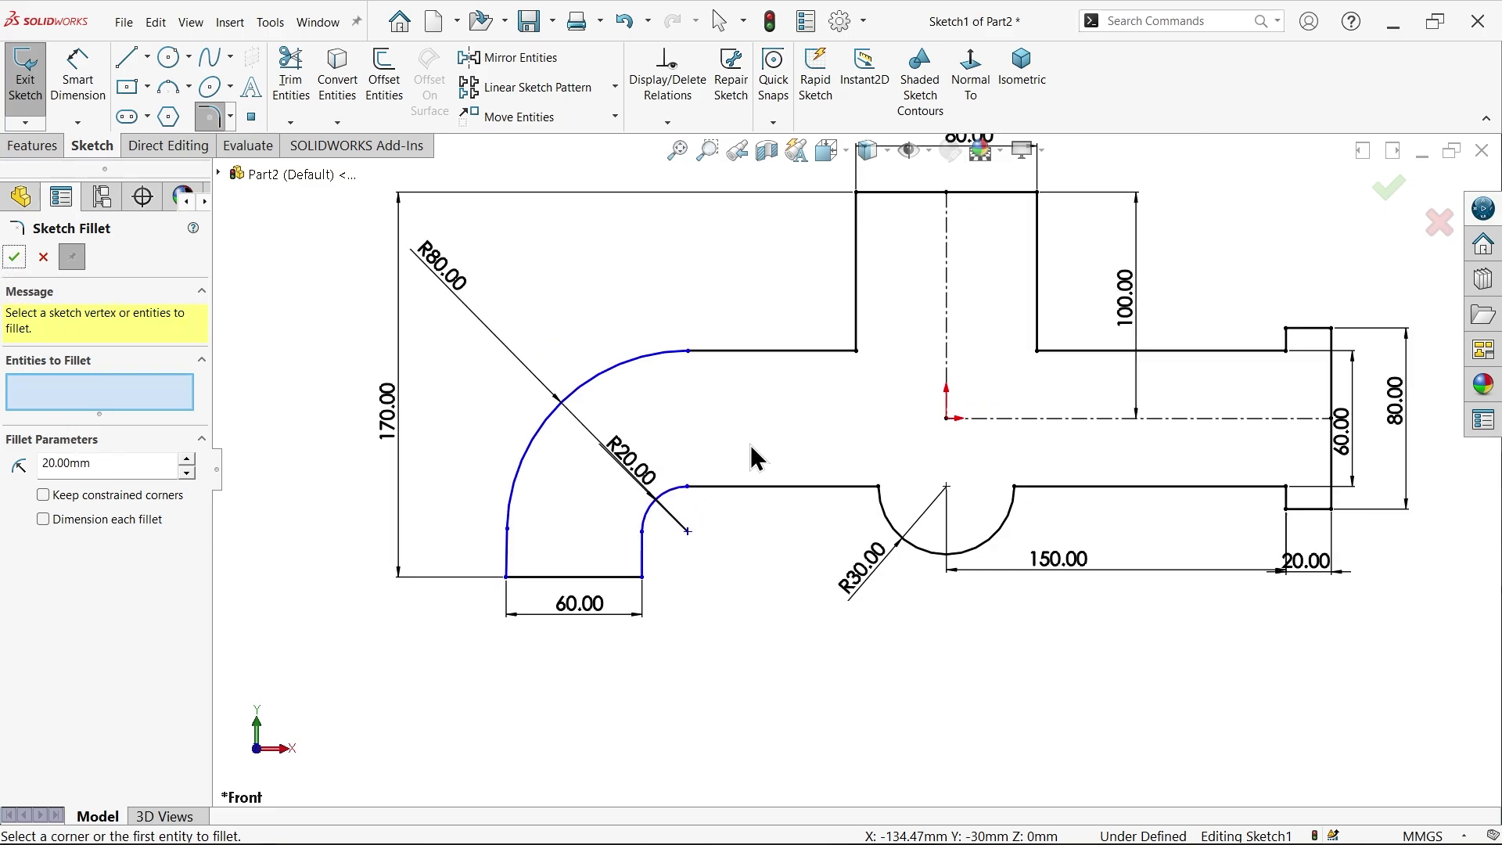
pyautogui.scroll(-2, 987, 399)
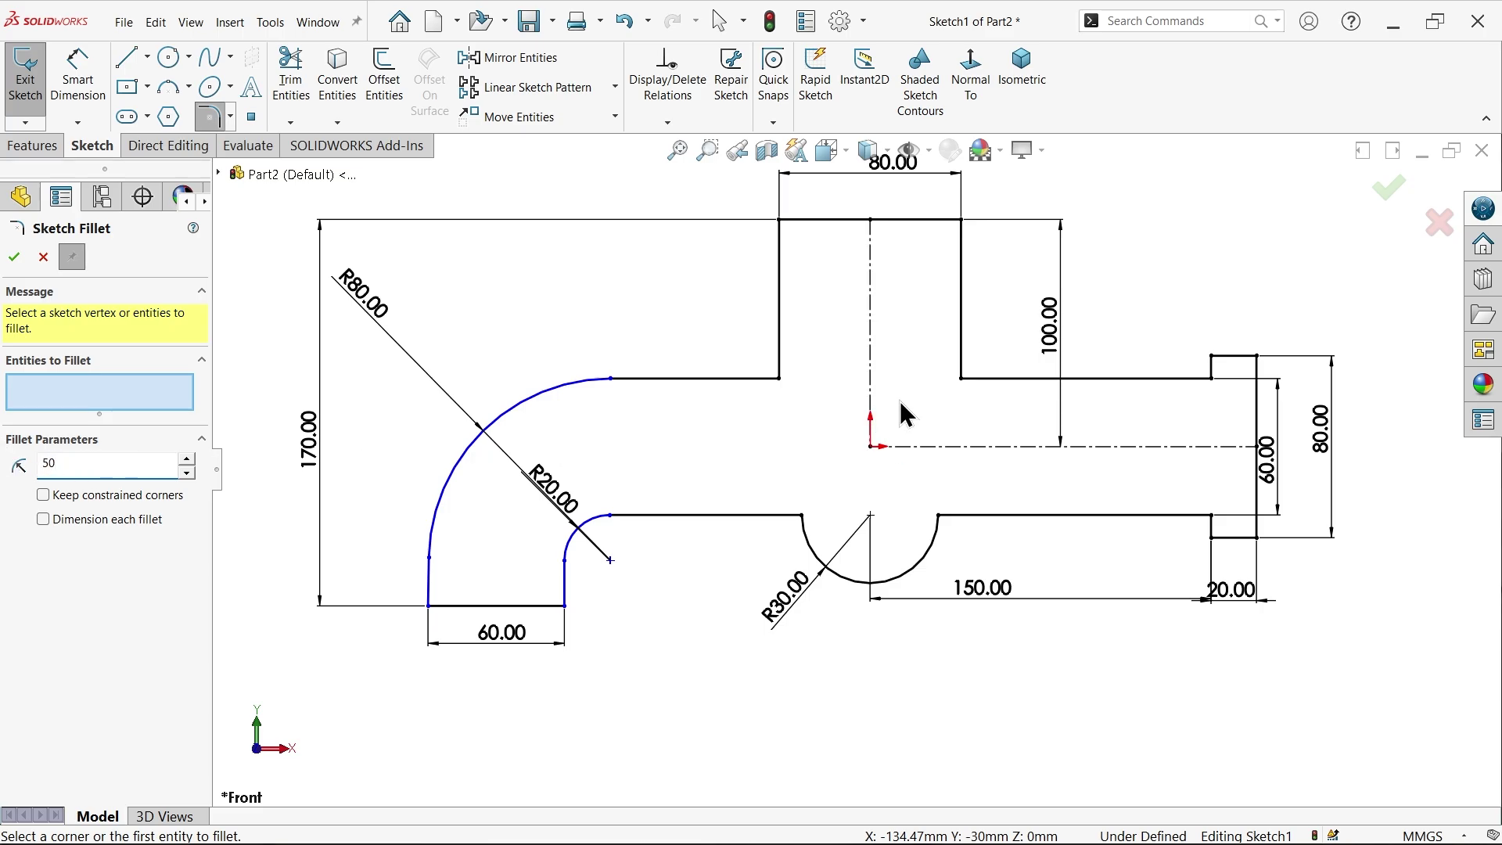
pyautogui.click(992, 408)
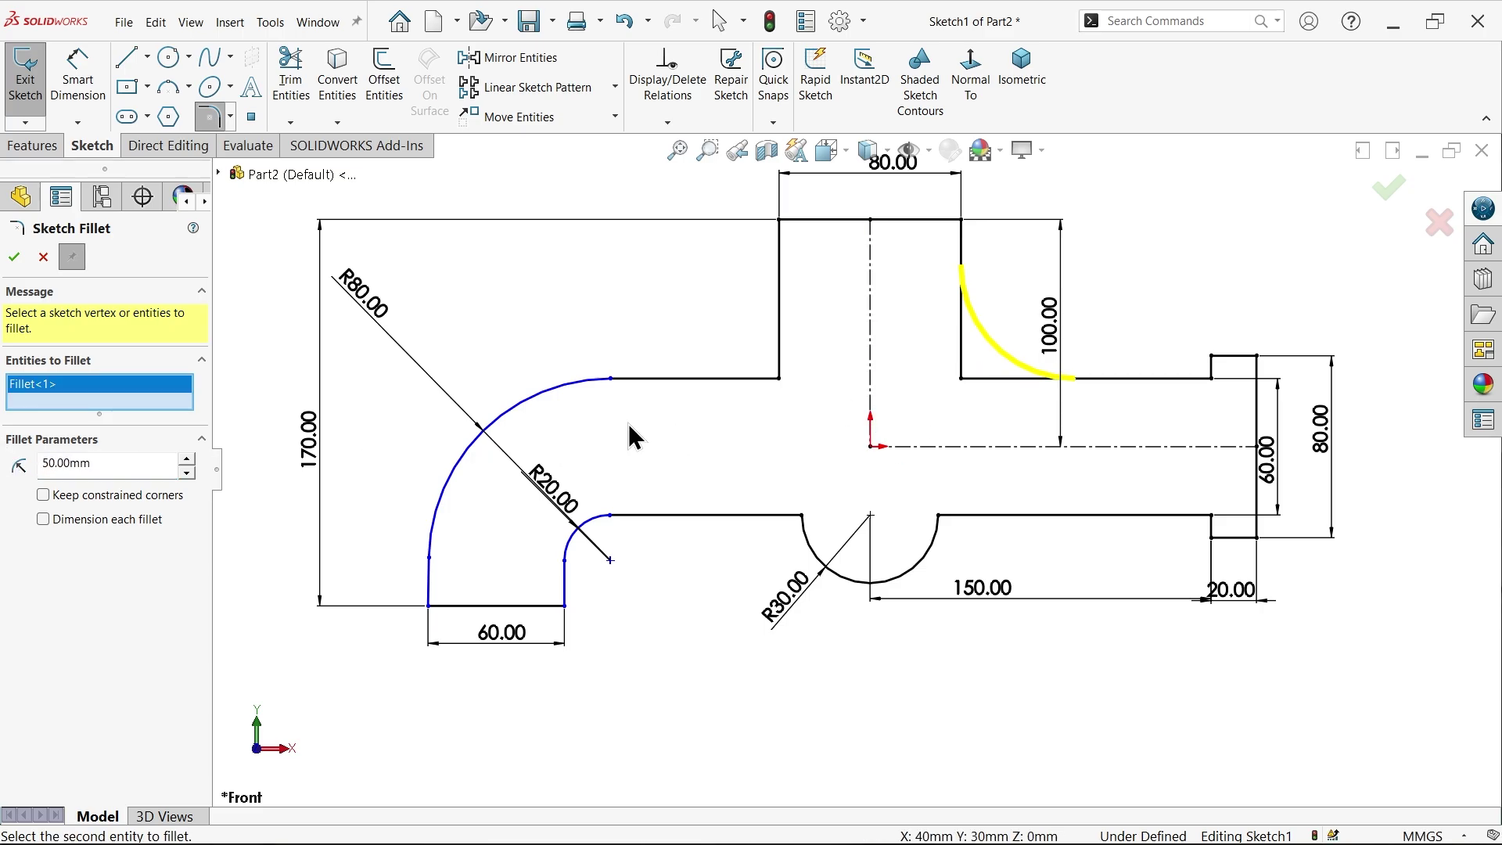
pyautogui.click(785, 381)
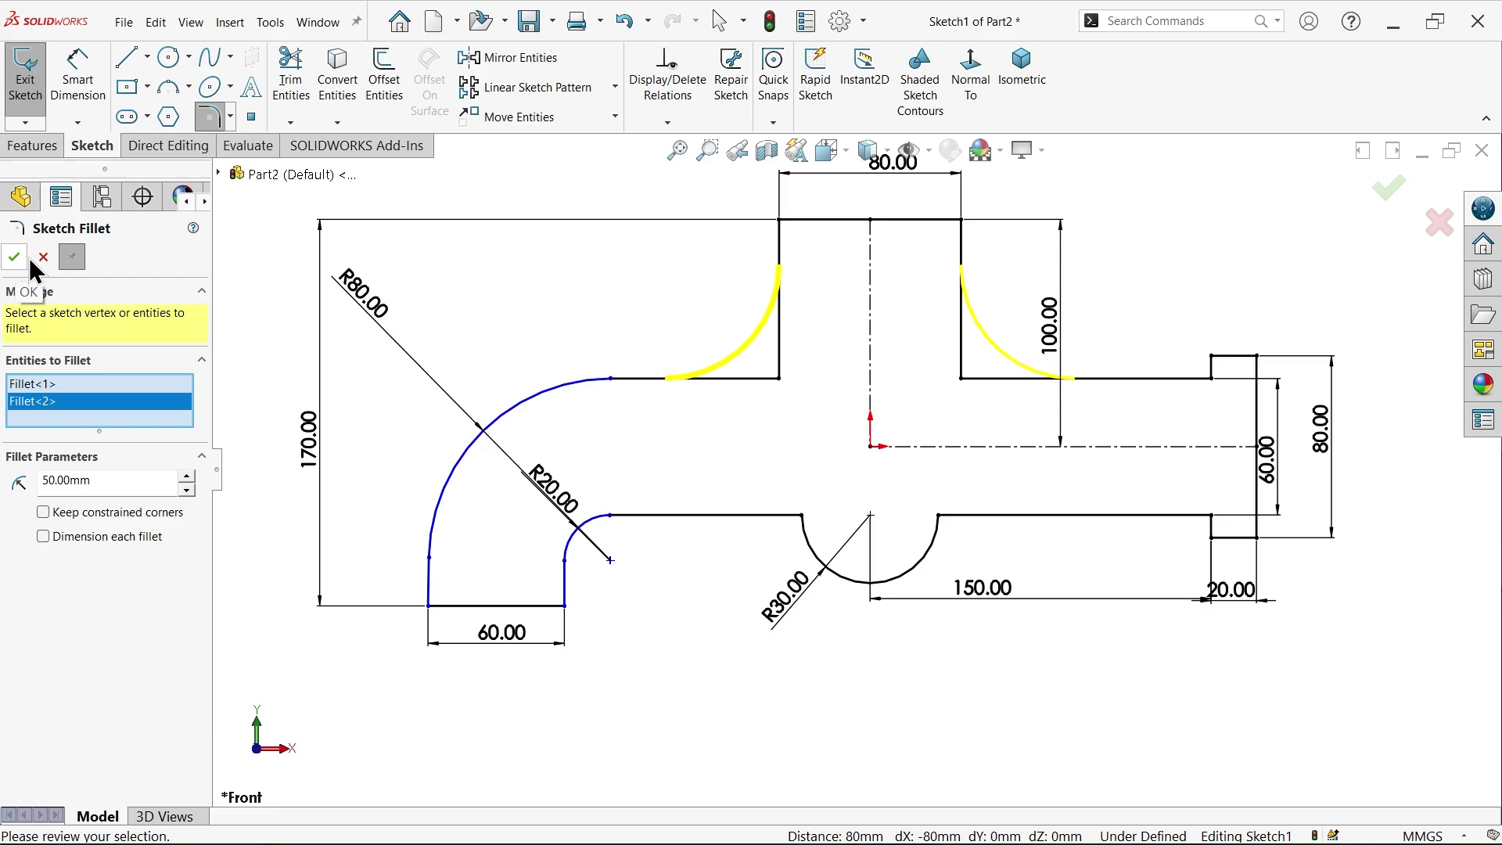
pyautogui.rightClick(55, 414)
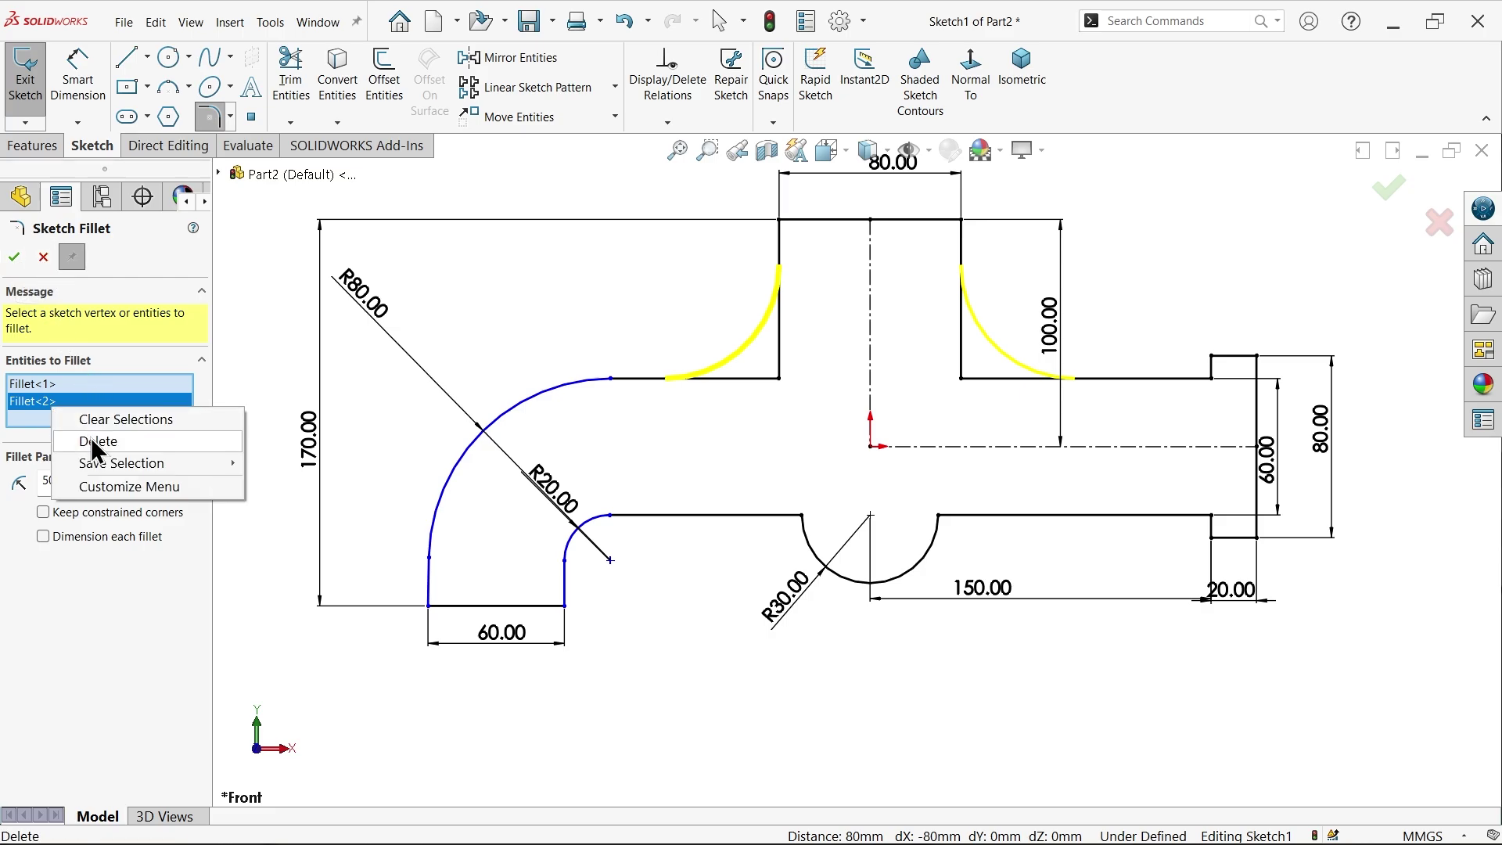
pyautogui.click(102, 459)
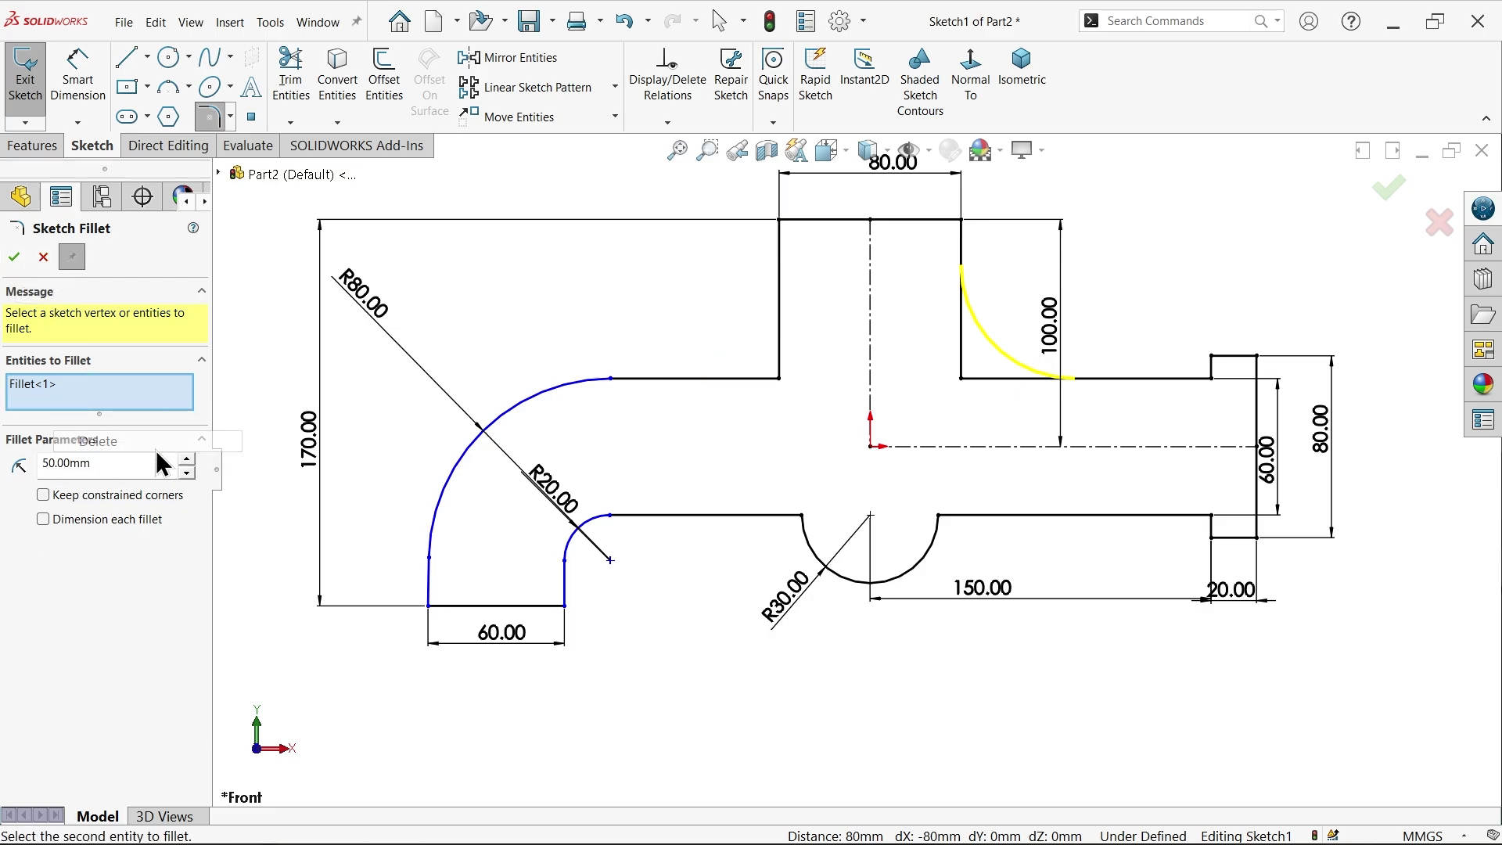
pyautogui.click(17, 261)
pyautogui.scroll(2, 763, 387)
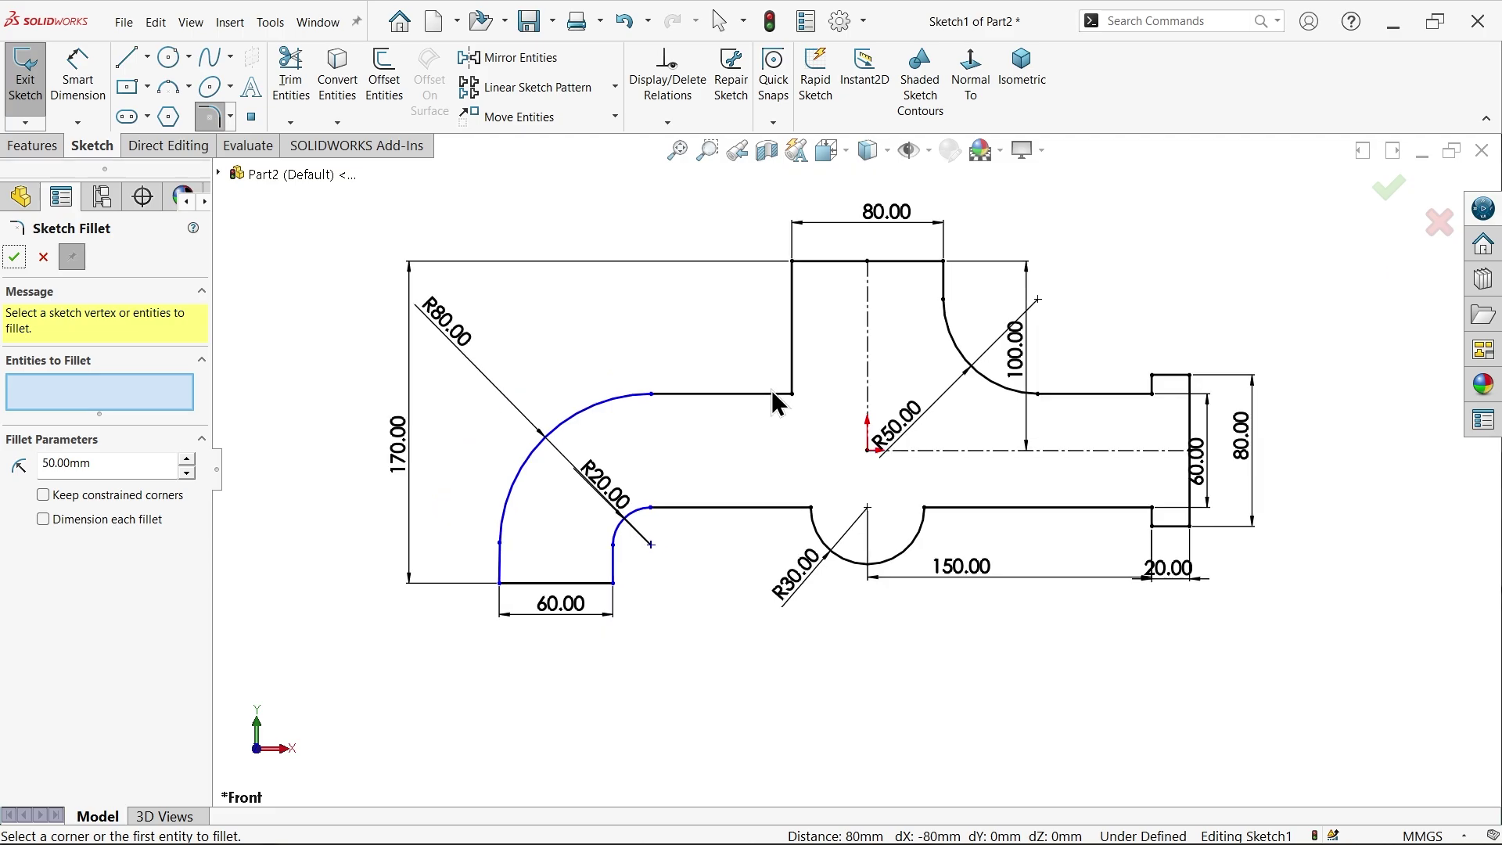
# Step: Apply 20 mm sketch fillets to both junctions of the lower arc with the body's lower edge, accepting deletion of the corner relations
pyautogui.scroll(-1, 1127, 504)
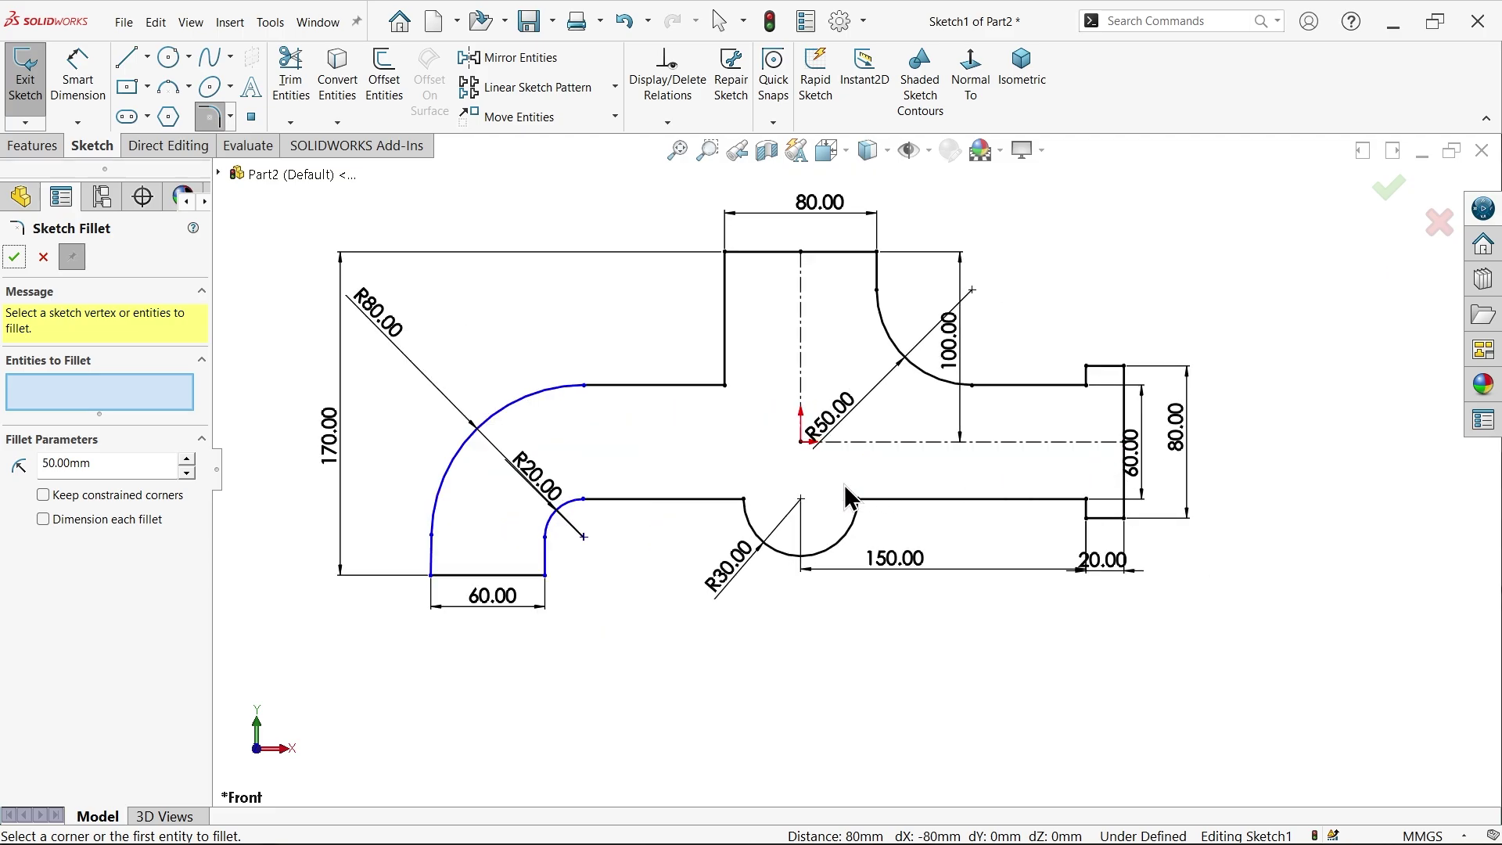
pyautogui.scroll(-1, 844, 485)
pyautogui.moveTo(106, 466); pyautogui.dragTo(22, 452)
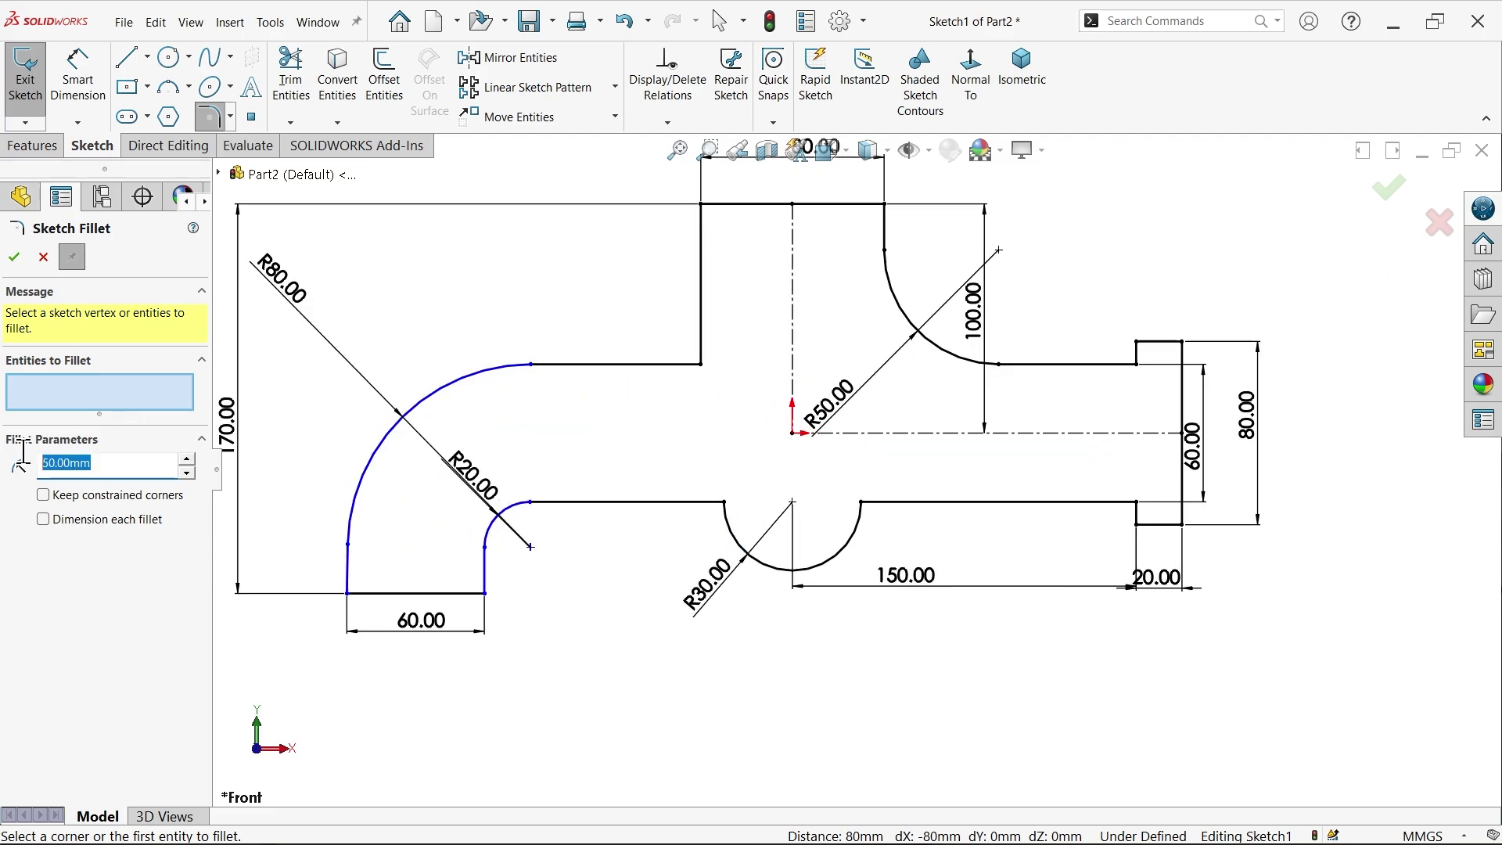
pyautogui.write('20')
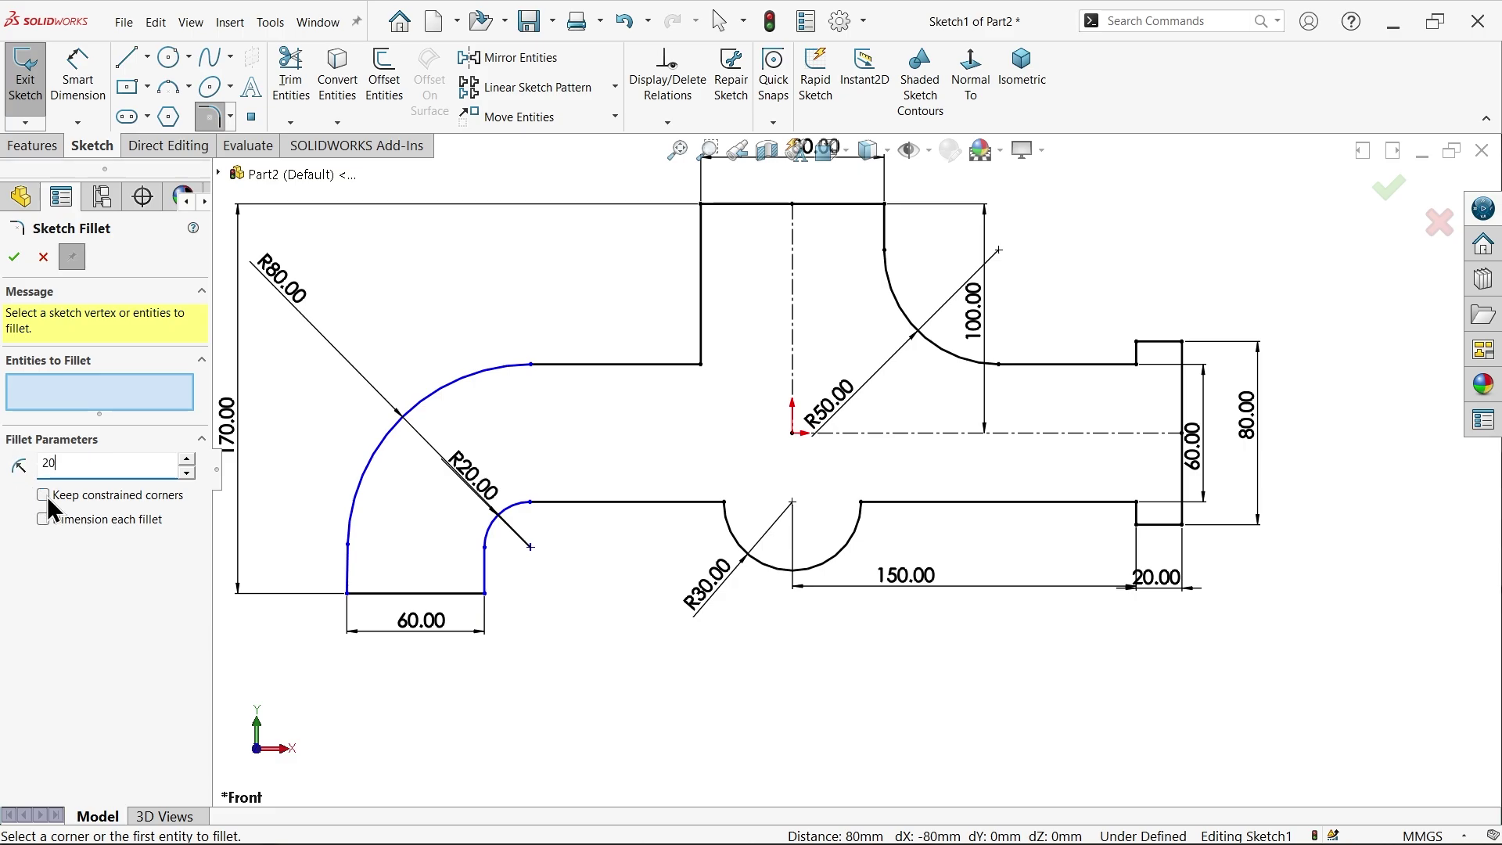
pyautogui.click(723, 505)
pyautogui.click(805, 444)
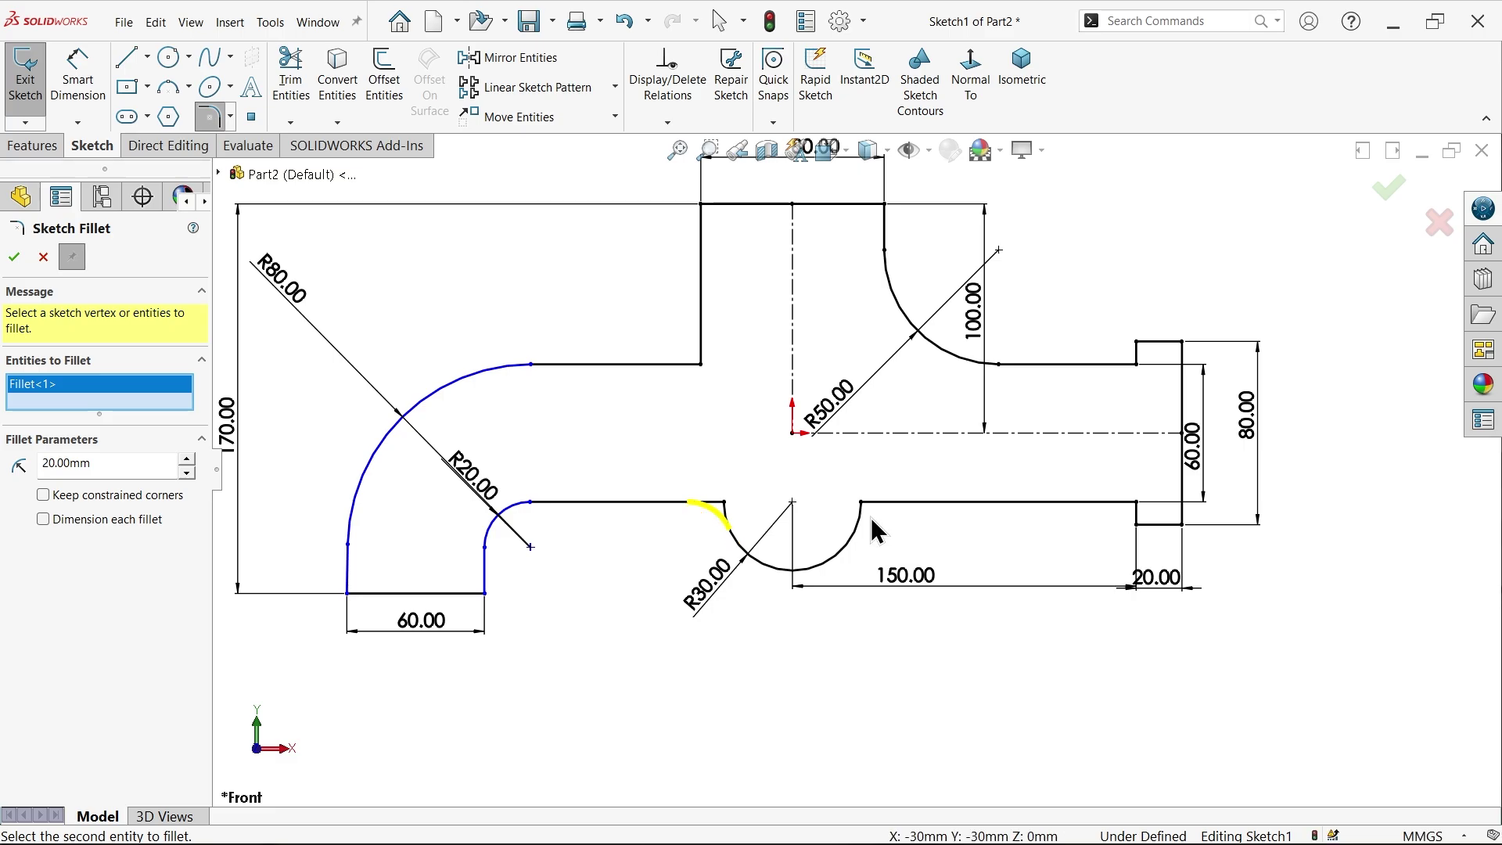
pyautogui.click(862, 505)
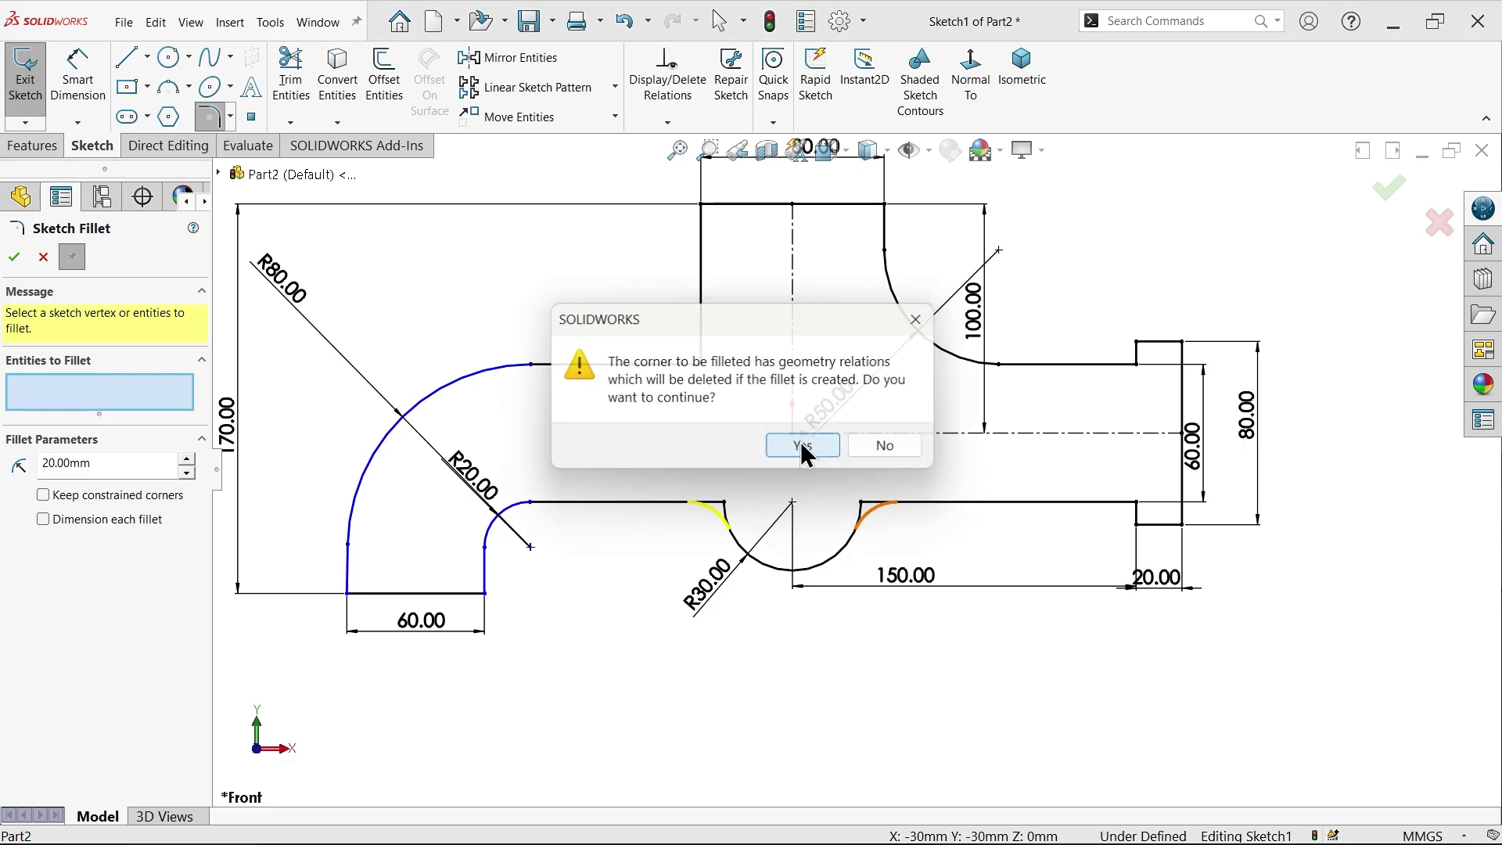
pyautogui.click(805, 445)
pyautogui.click(15, 258)
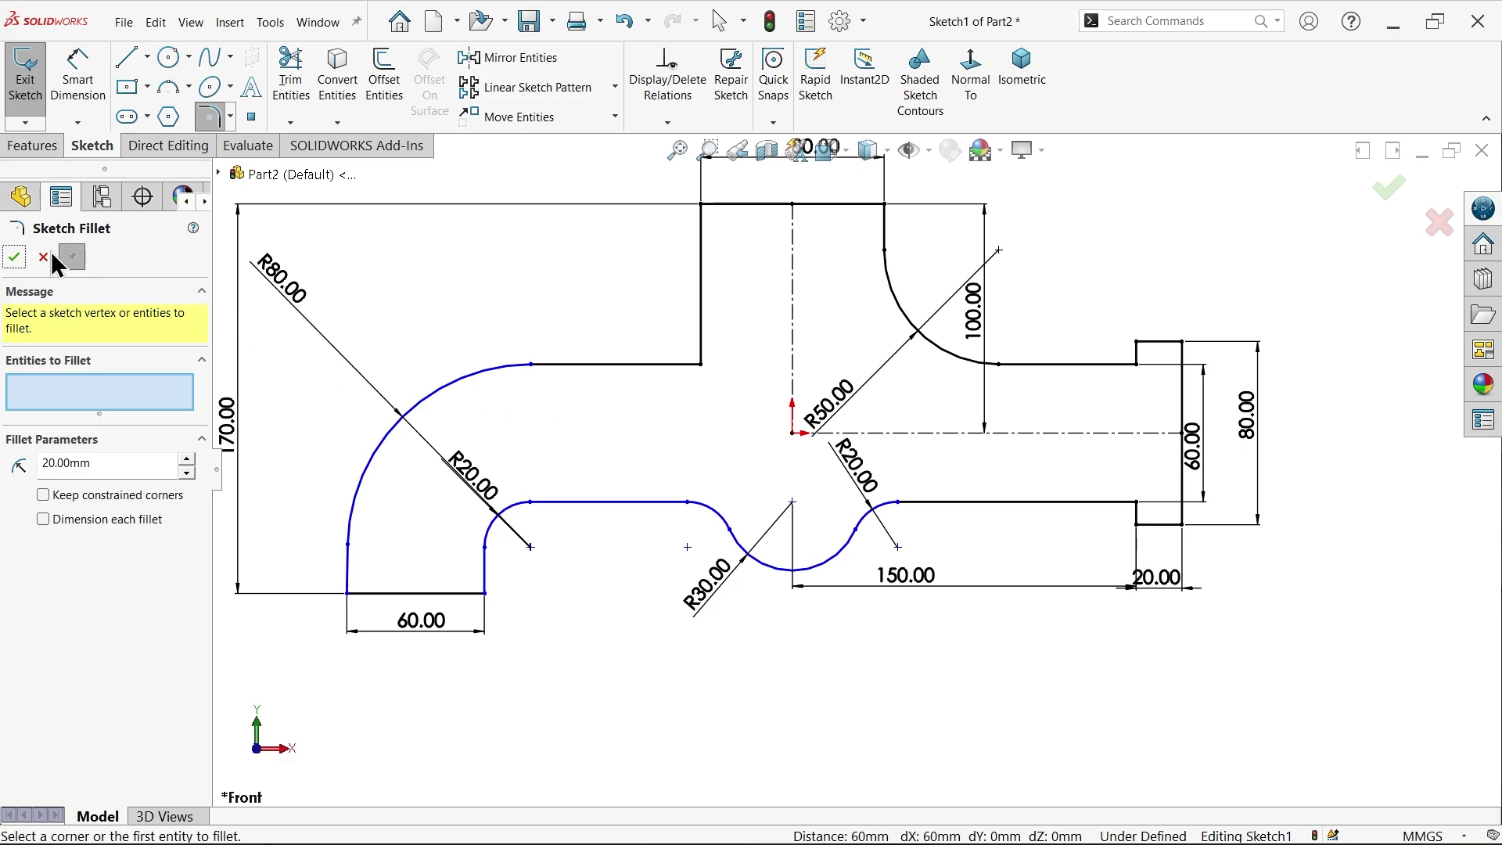
# Step: Try moving the lower R30 arc's center point to test its freedom, and undo the move
pyautogui.click(15, 258)
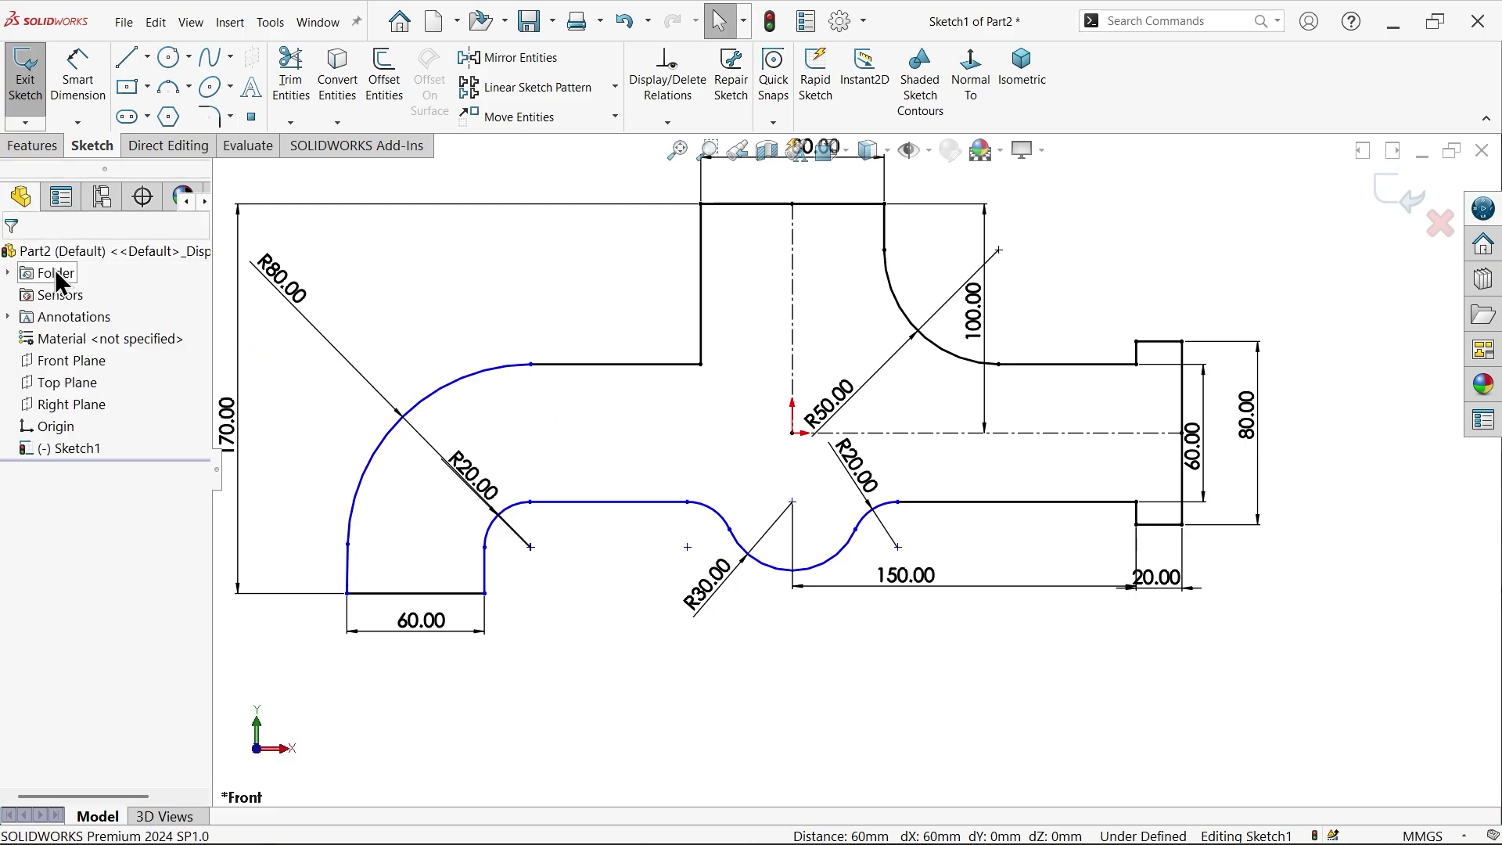
pyautogui.click(793, 503)
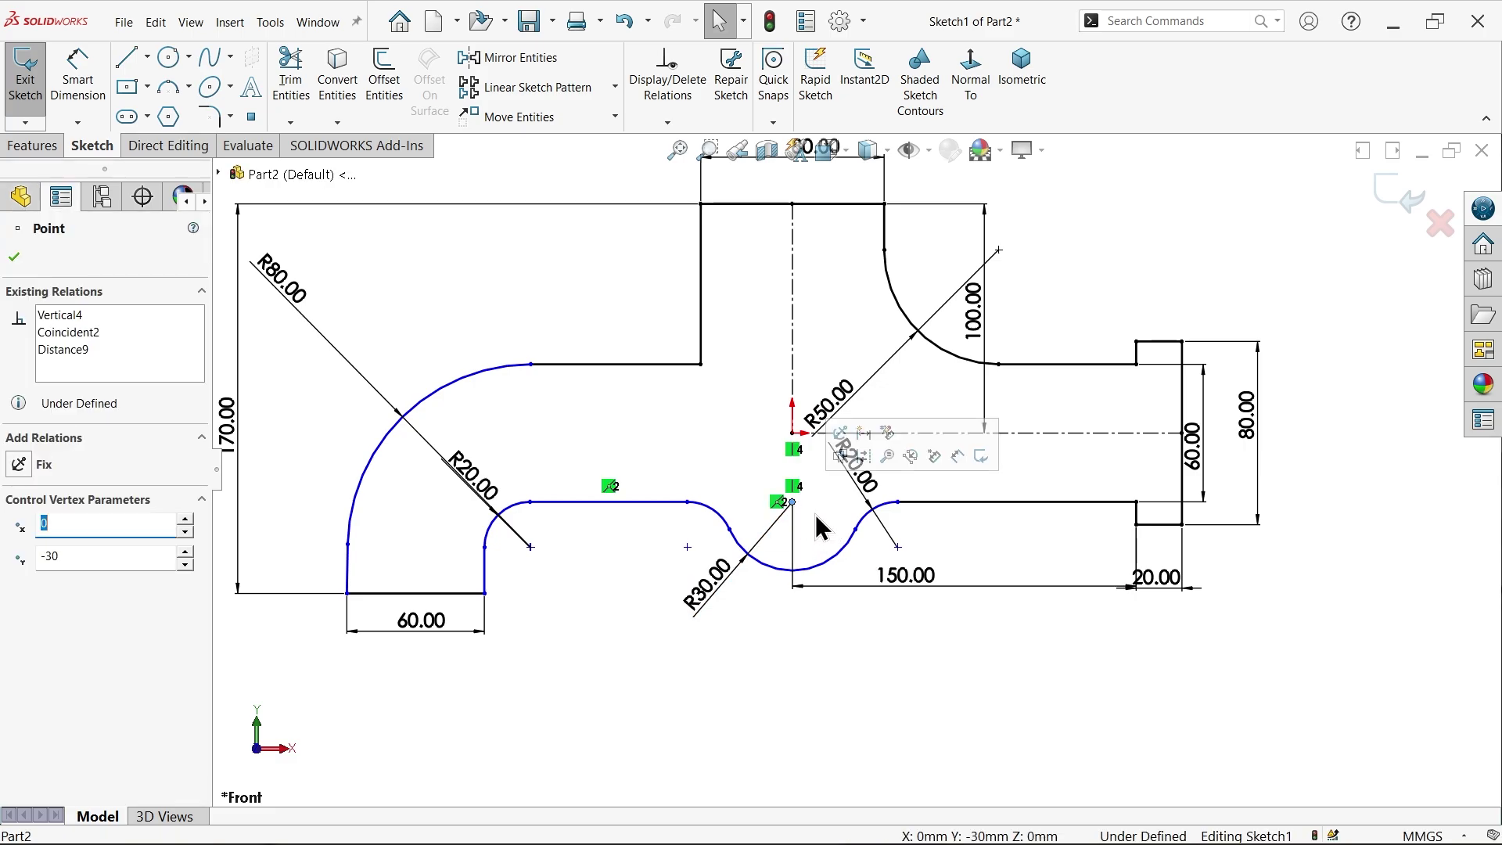
pyautogui.keyDown('ctrl'); pyautogui.click(963, 503); pyautogui.keyUp('ctrl')
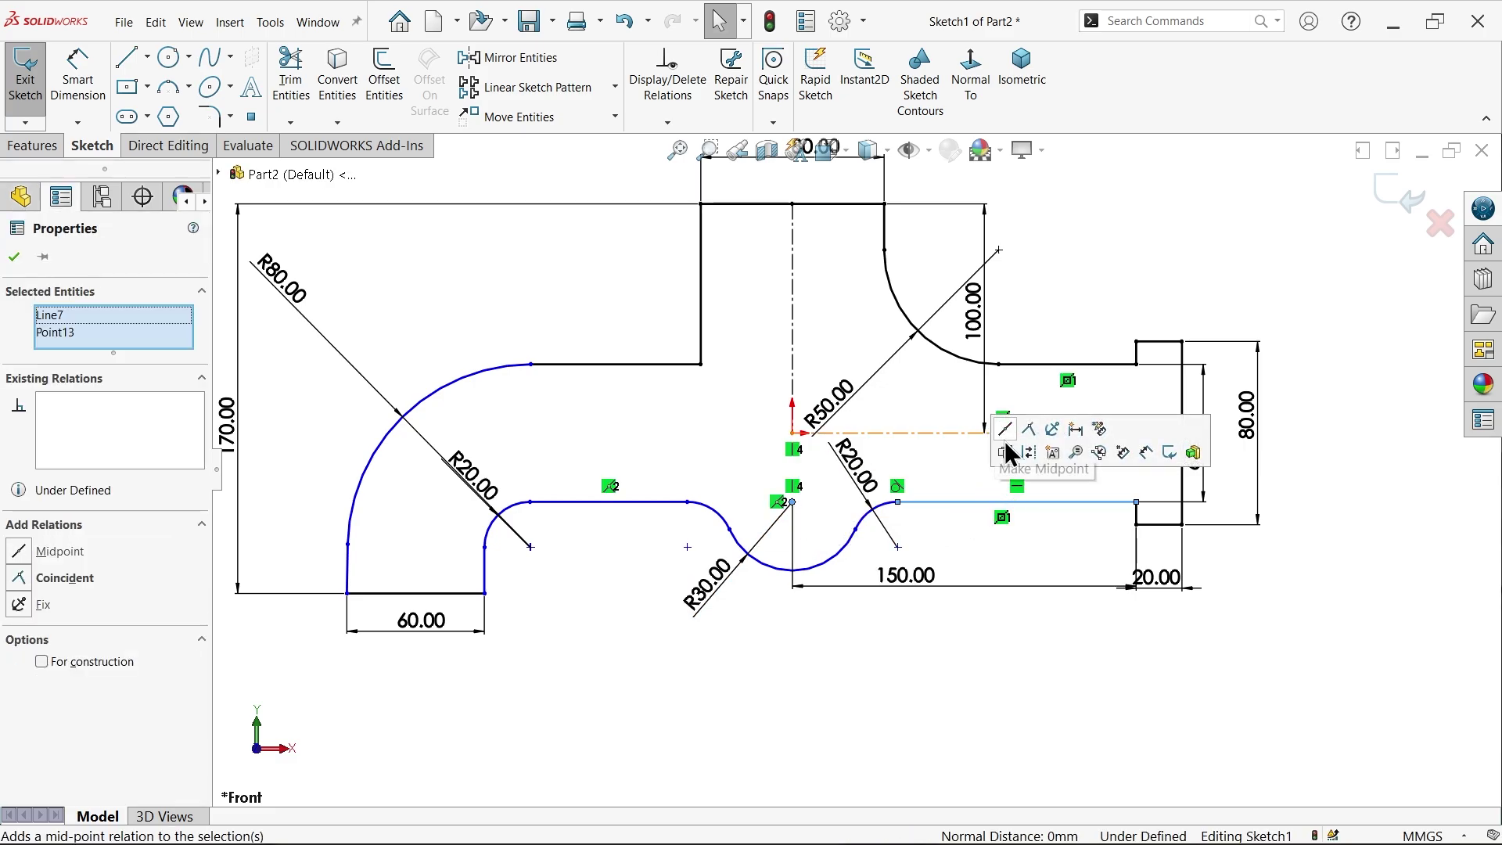
pyautogui.press('Escape')
pyautogui.moveTo(794, 504)
pyautogui.mouseDown()
pyautogui.moveTo(798, 528)
pyautogui.moveTo(738, 564)
pyautogui.mouseUp()
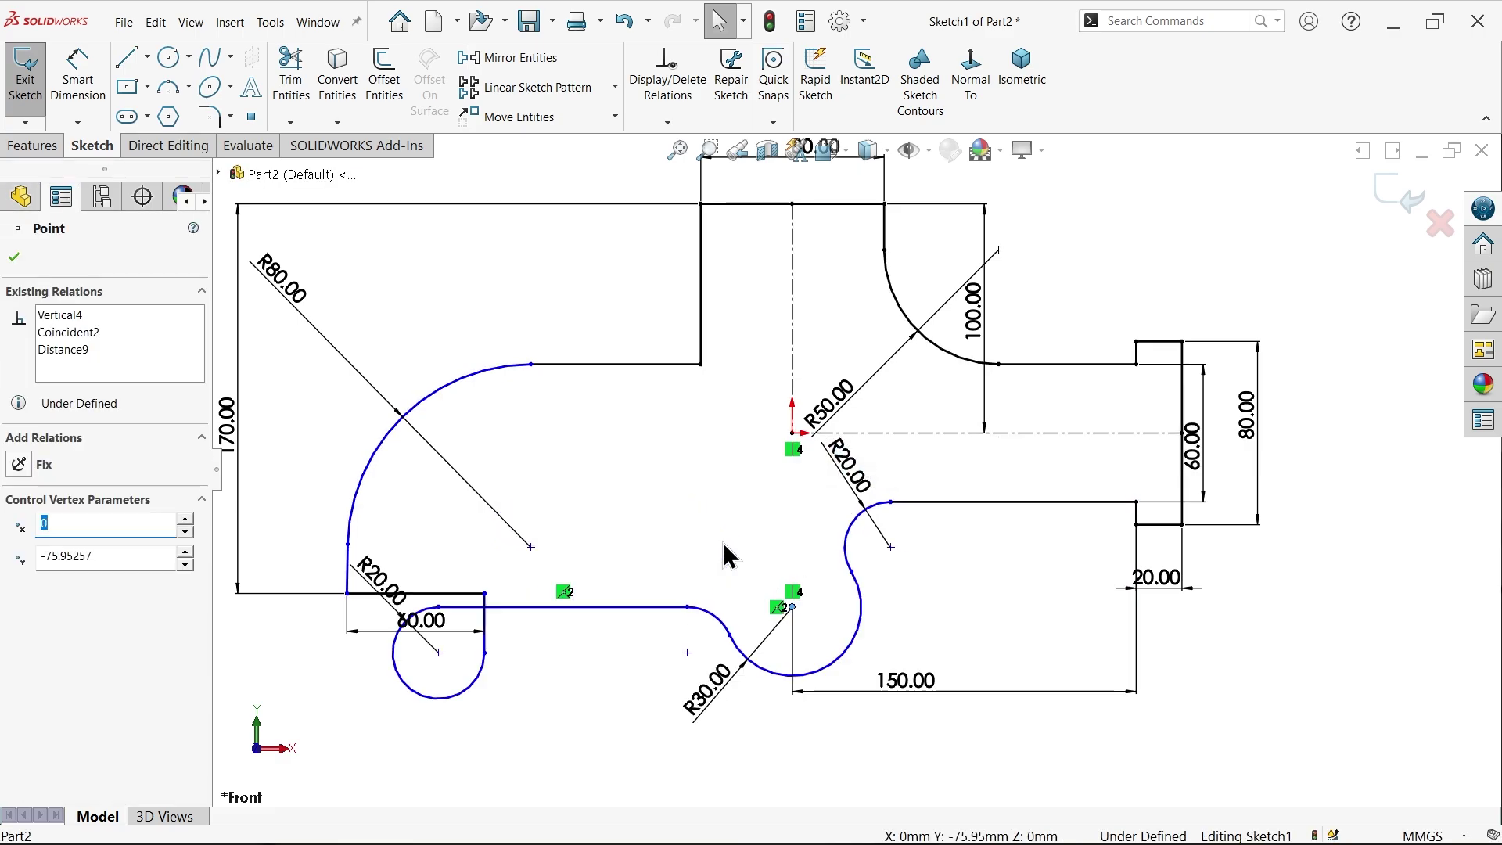
pyautogui.click(624, 21)
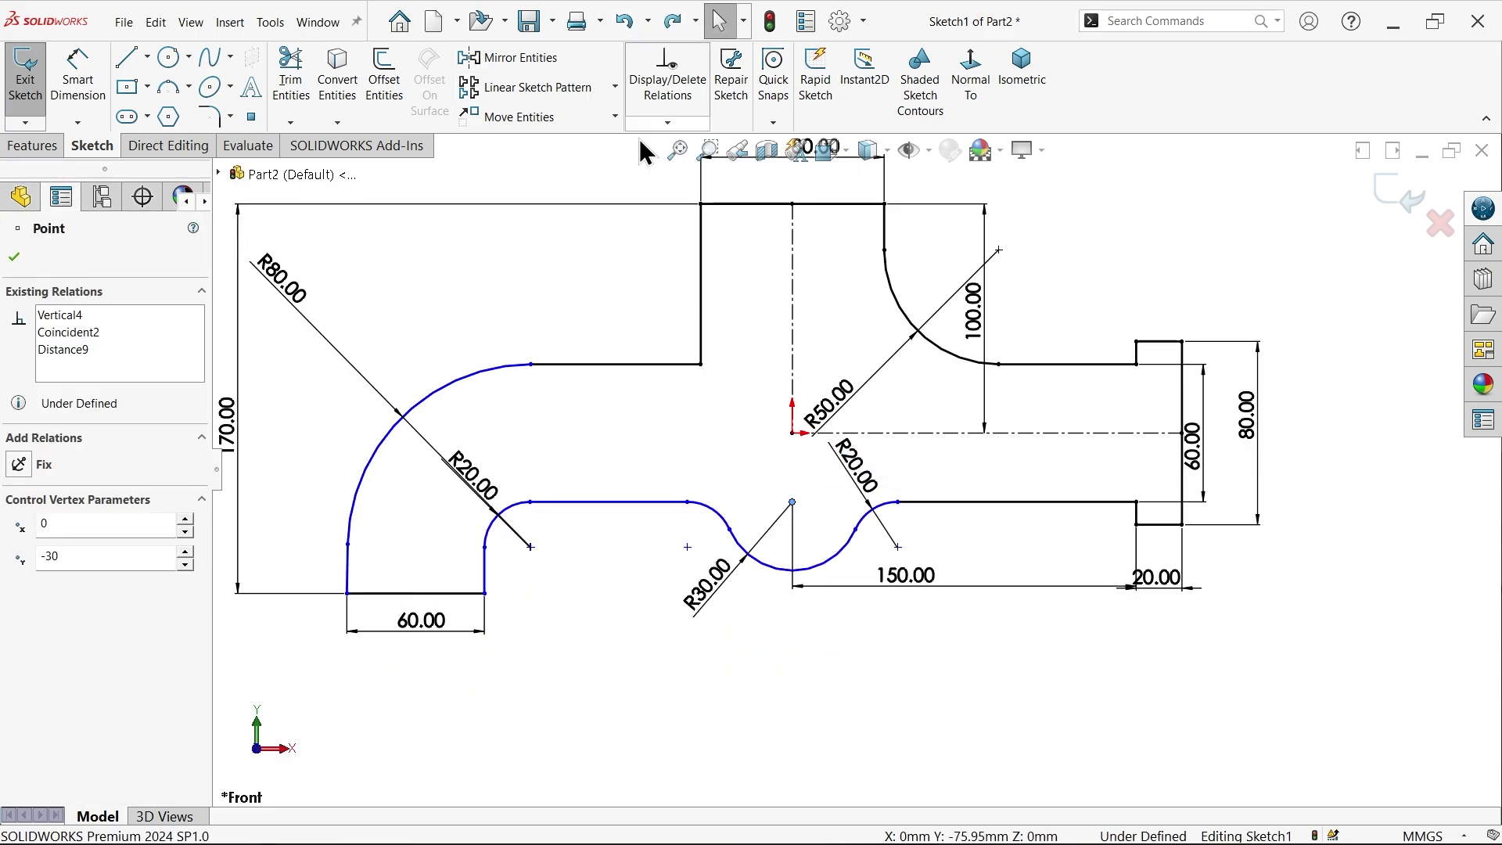
# Step: Make the two lower body edges on either side of the lower arc collinear
pyautogui.click(656, 503)
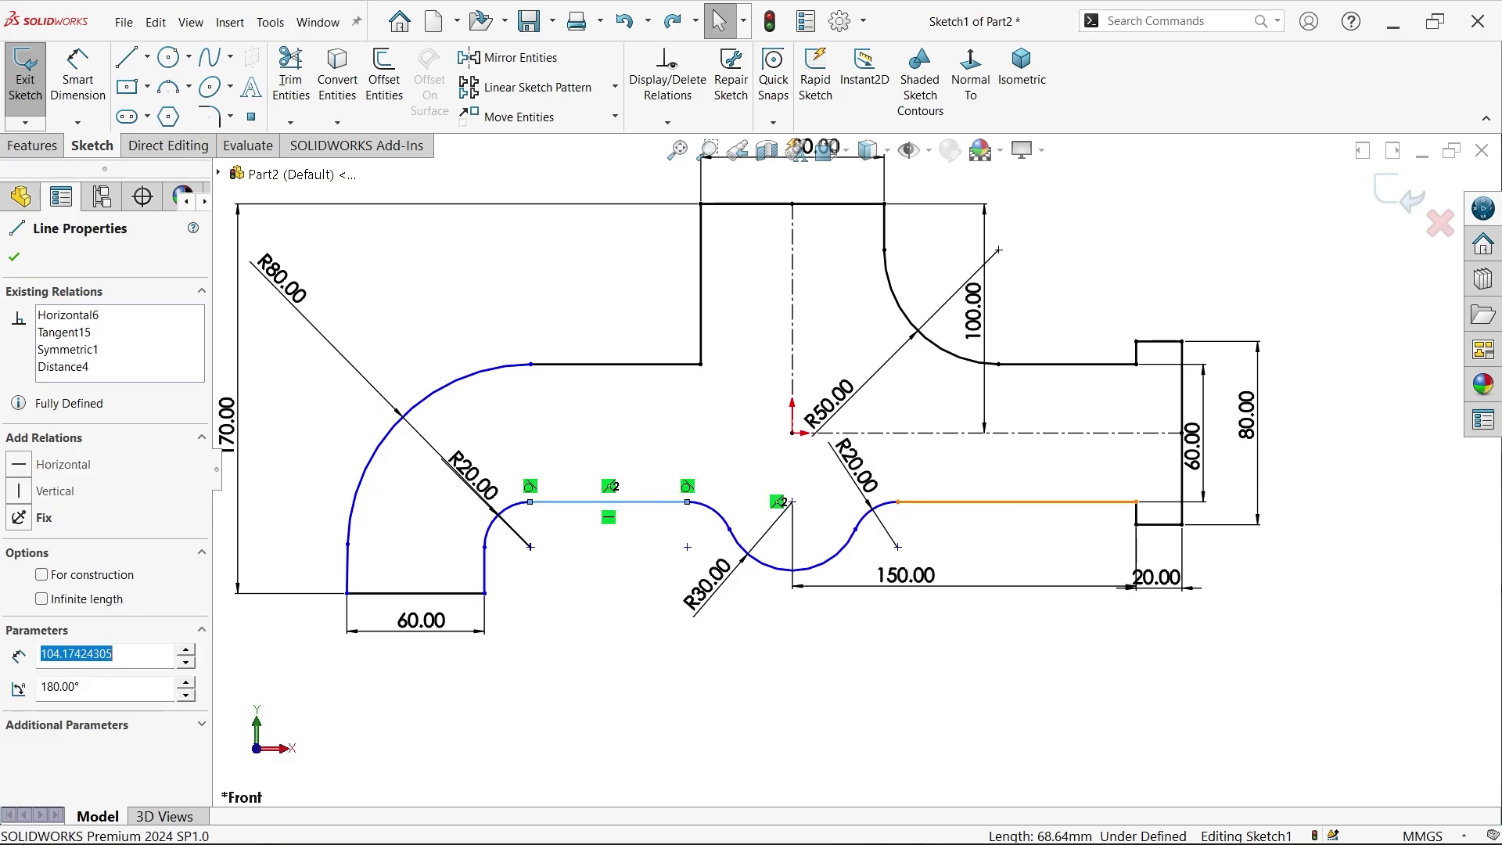
pyautogui.keyDown('ctrl'); pyautogui.click(1017, 503); pyautogui.keyUp('ctrl')
pyautogui.click(1090, 430)
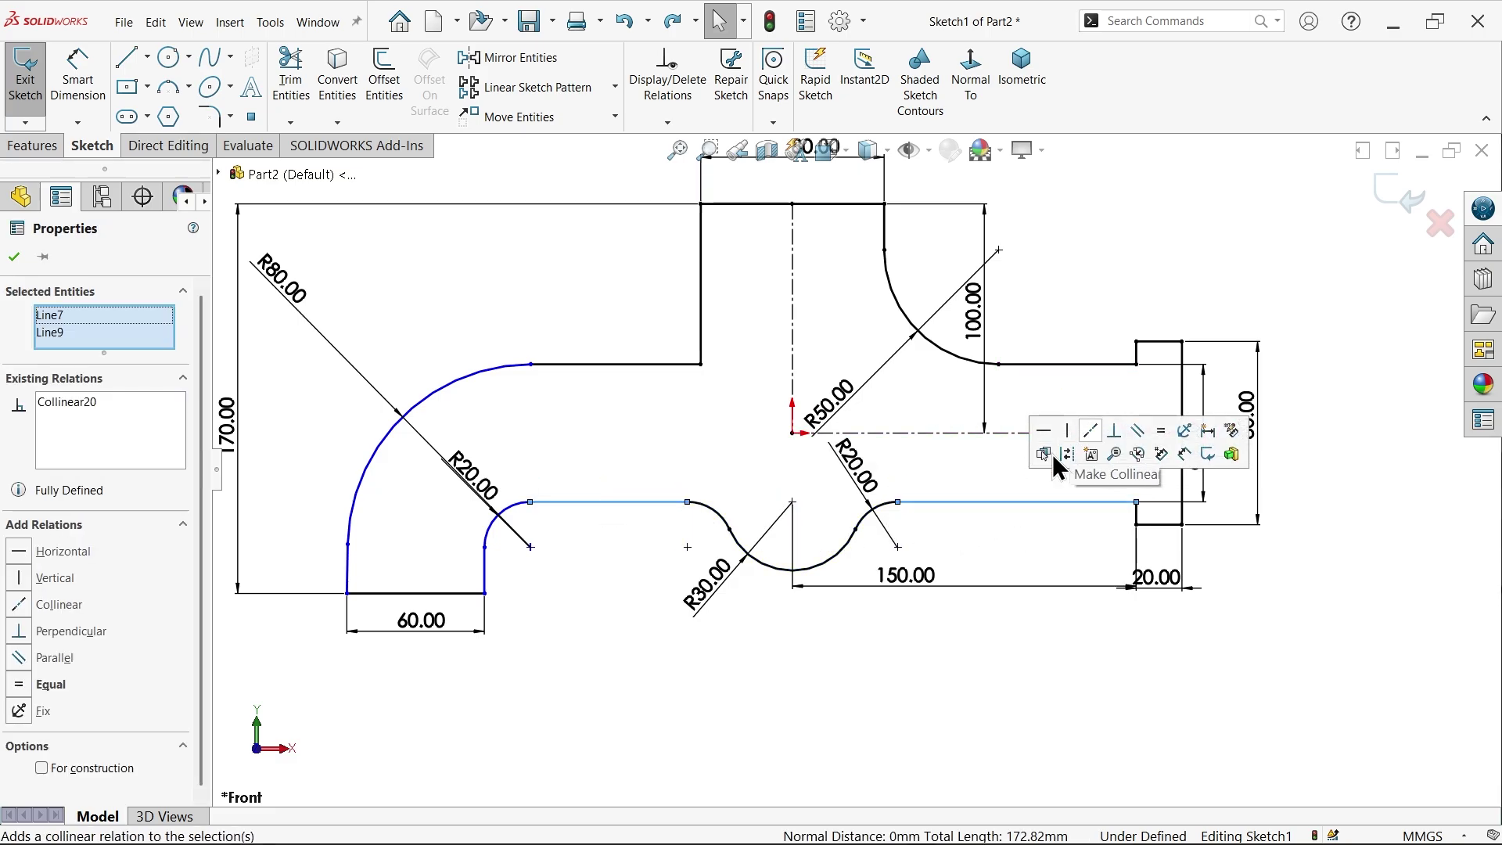
pyautogui.click(777, 659)
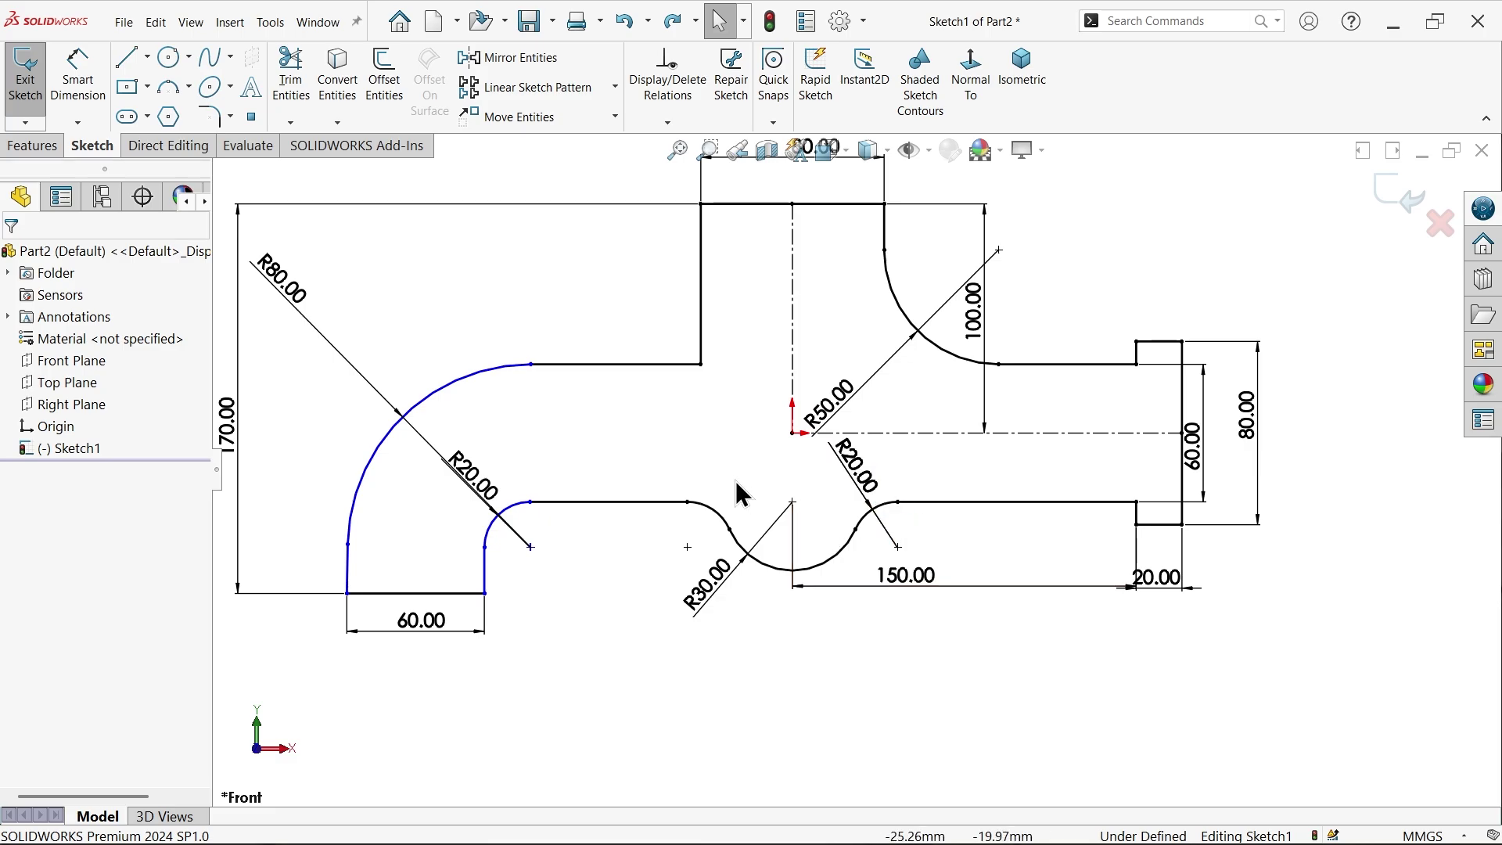
# Step: Add a vertical relation to the short outer edge of the left leg
pyautogui.scroll(2, 539, 476)
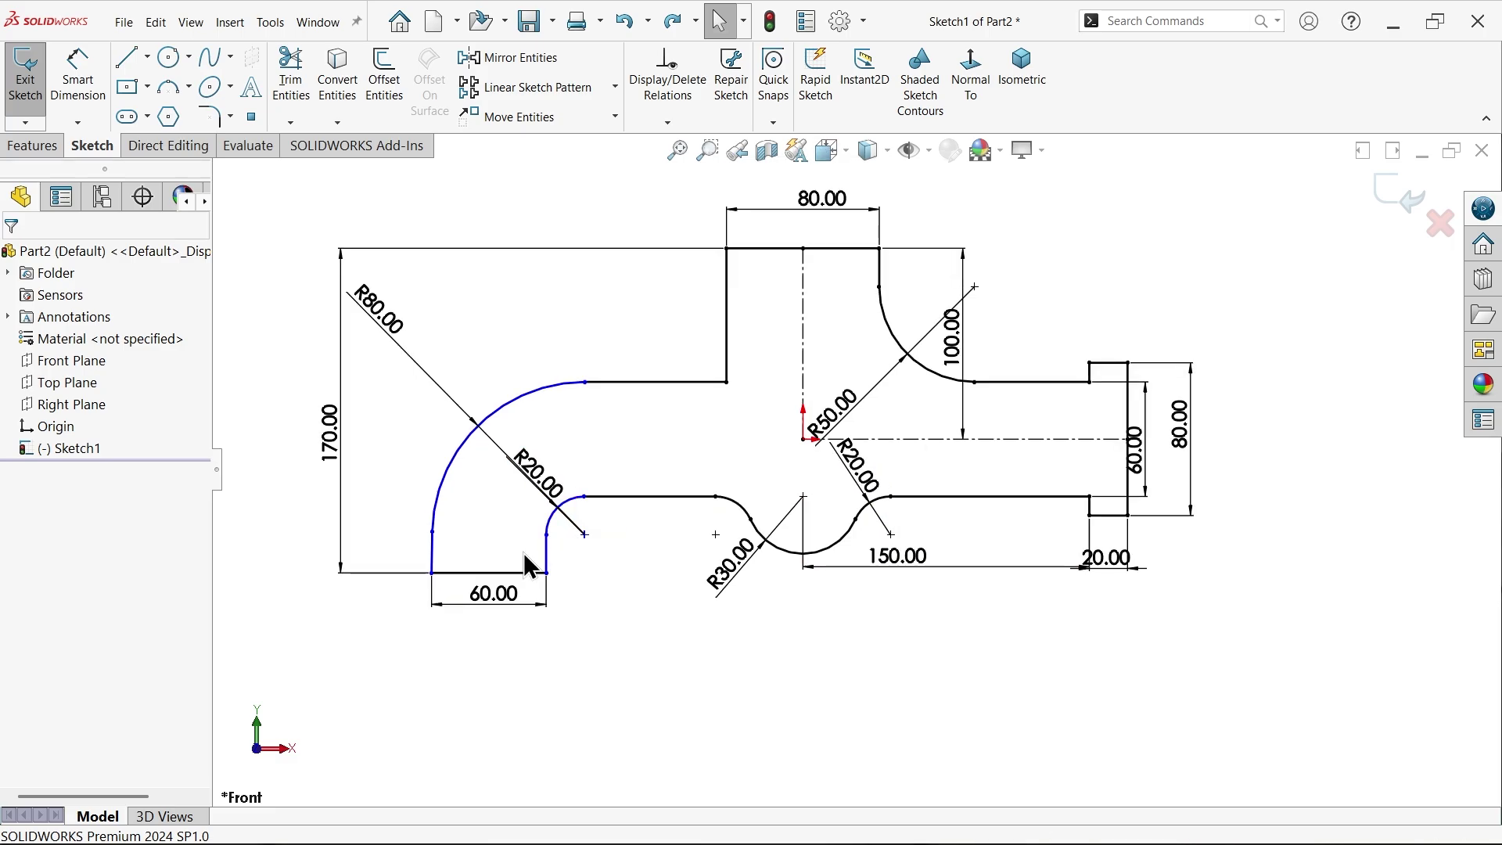
pyautogui.click(521, 574)
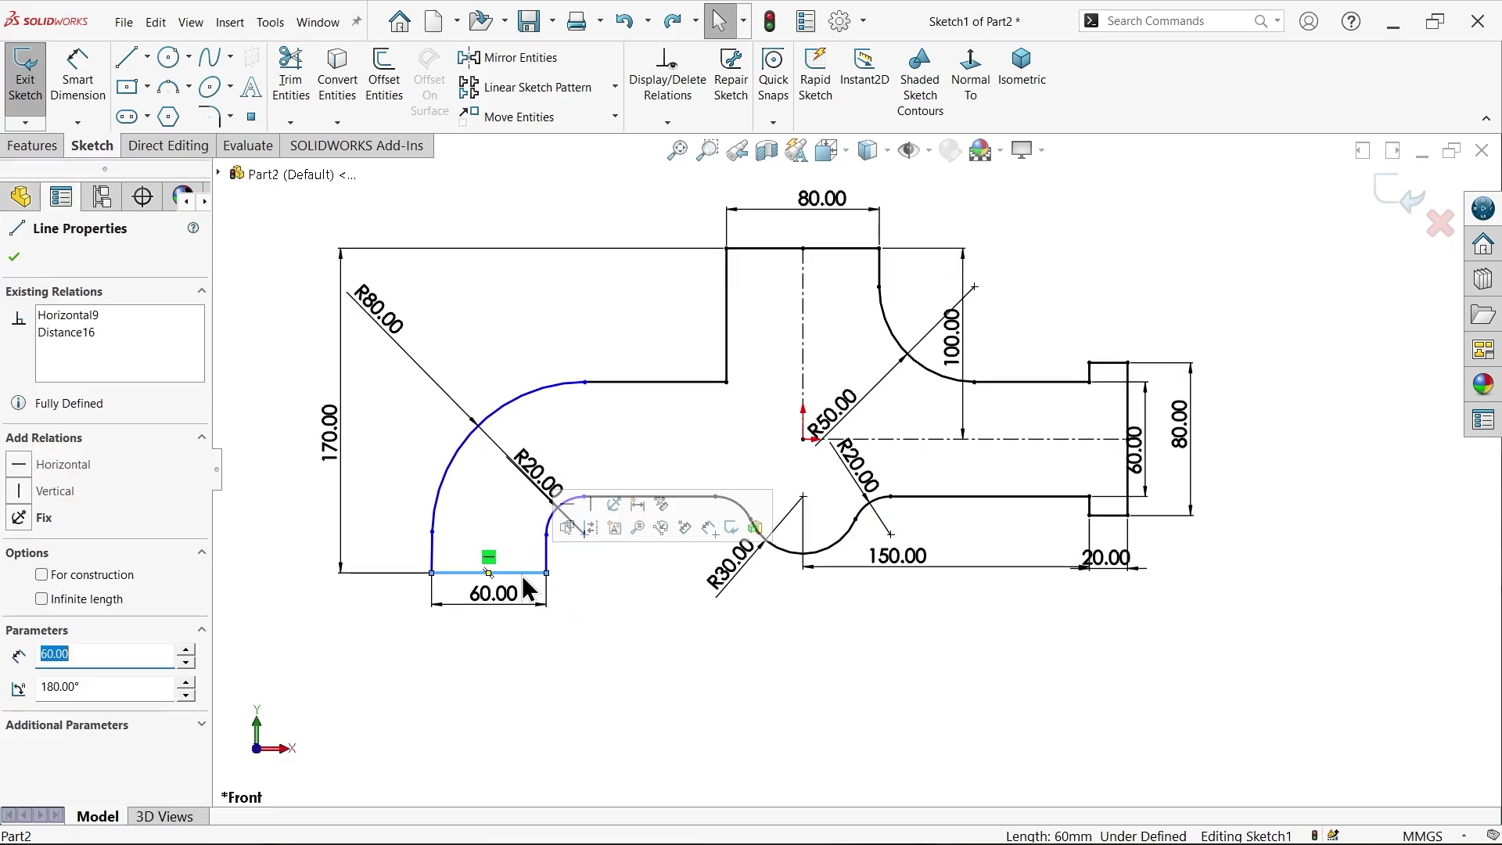
pyautogui.click(548, 553)
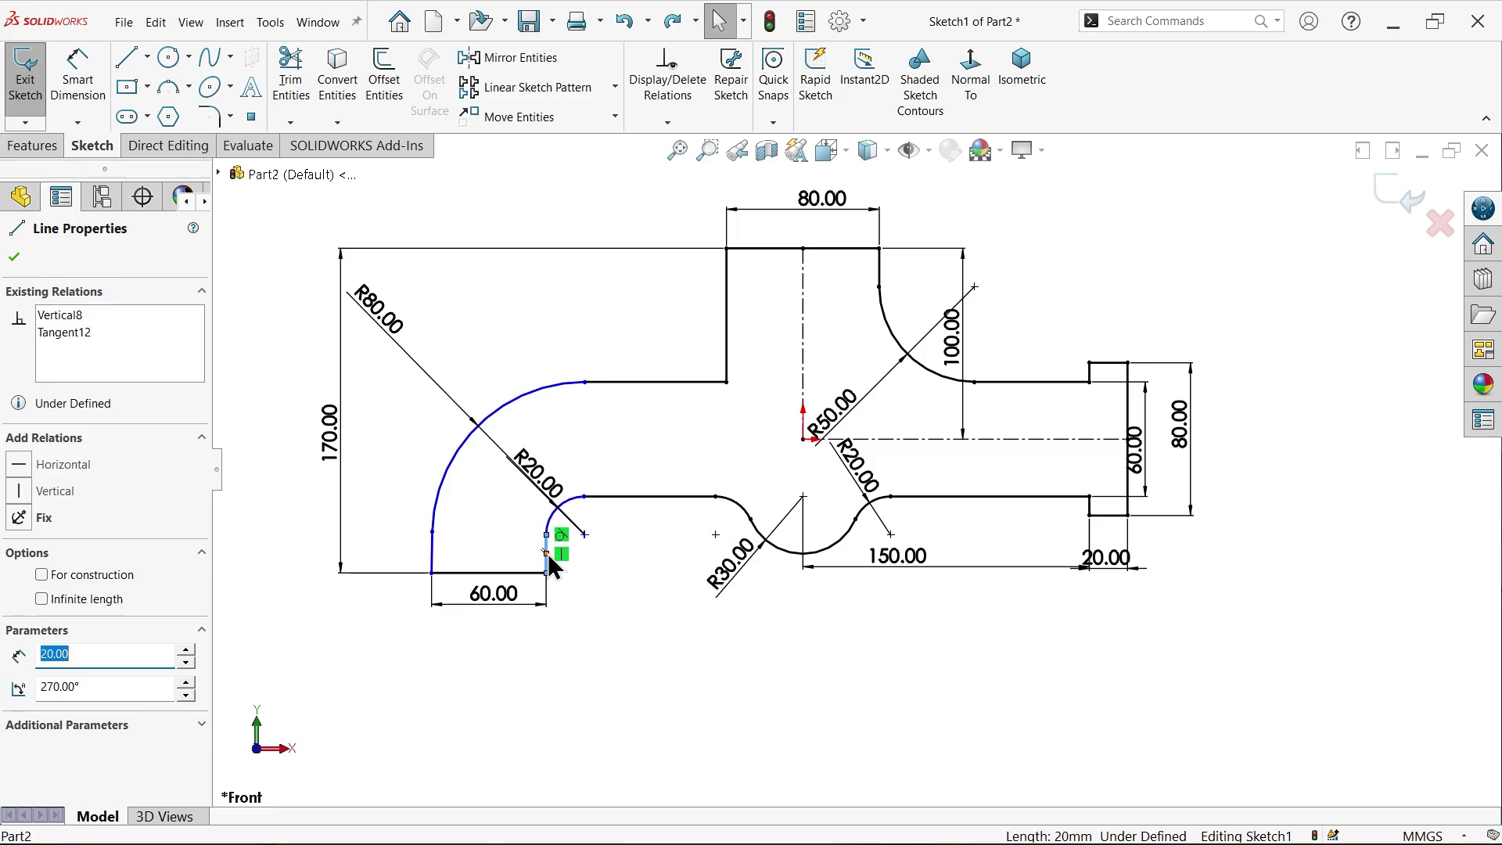
pyautogui.click(435, 560)
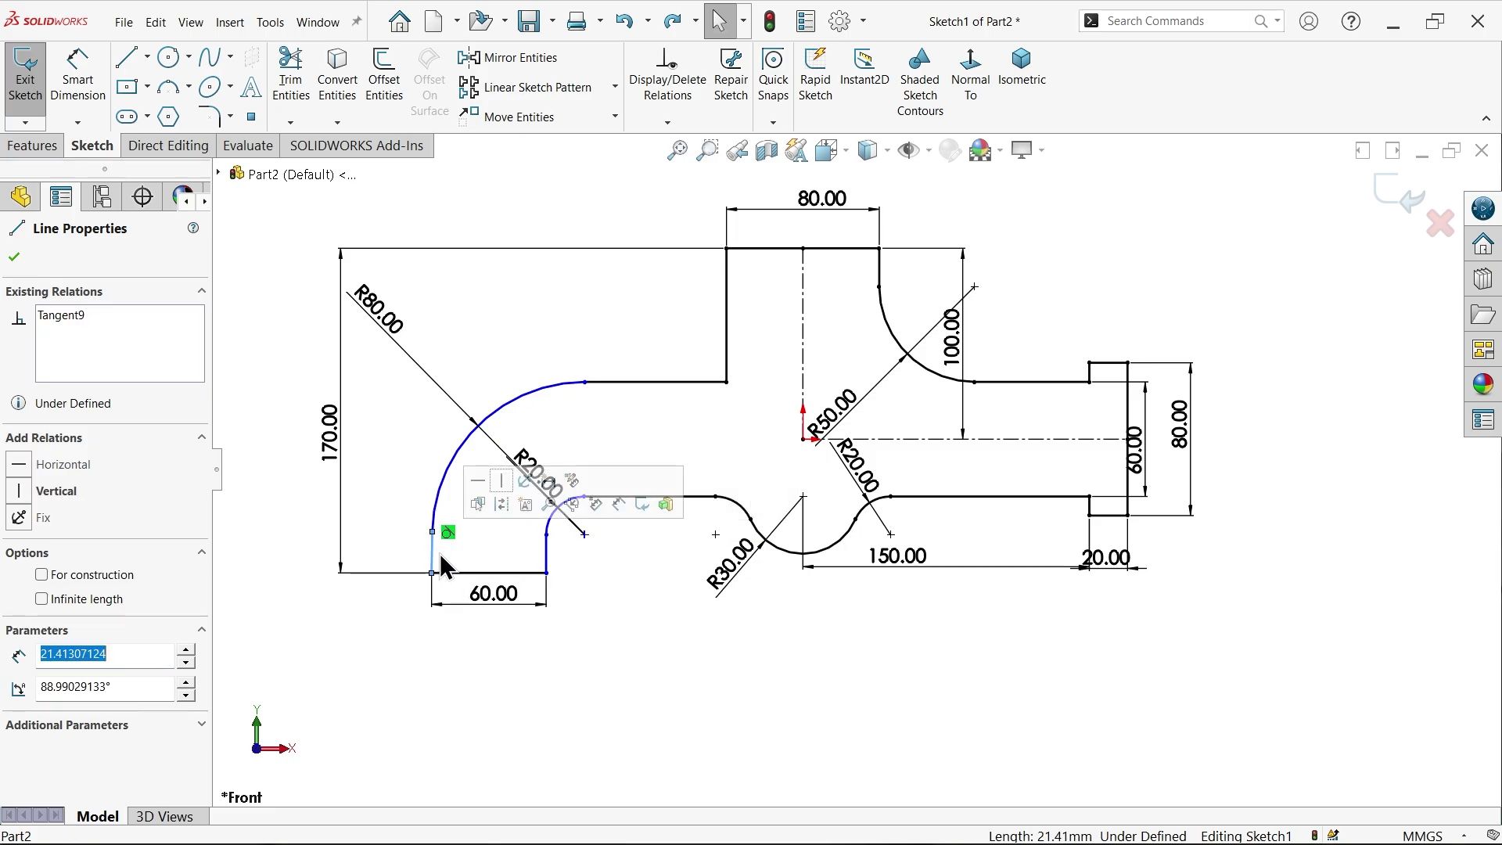
pyautogui.click(501, 480)
pyautogui.click(610, 626)
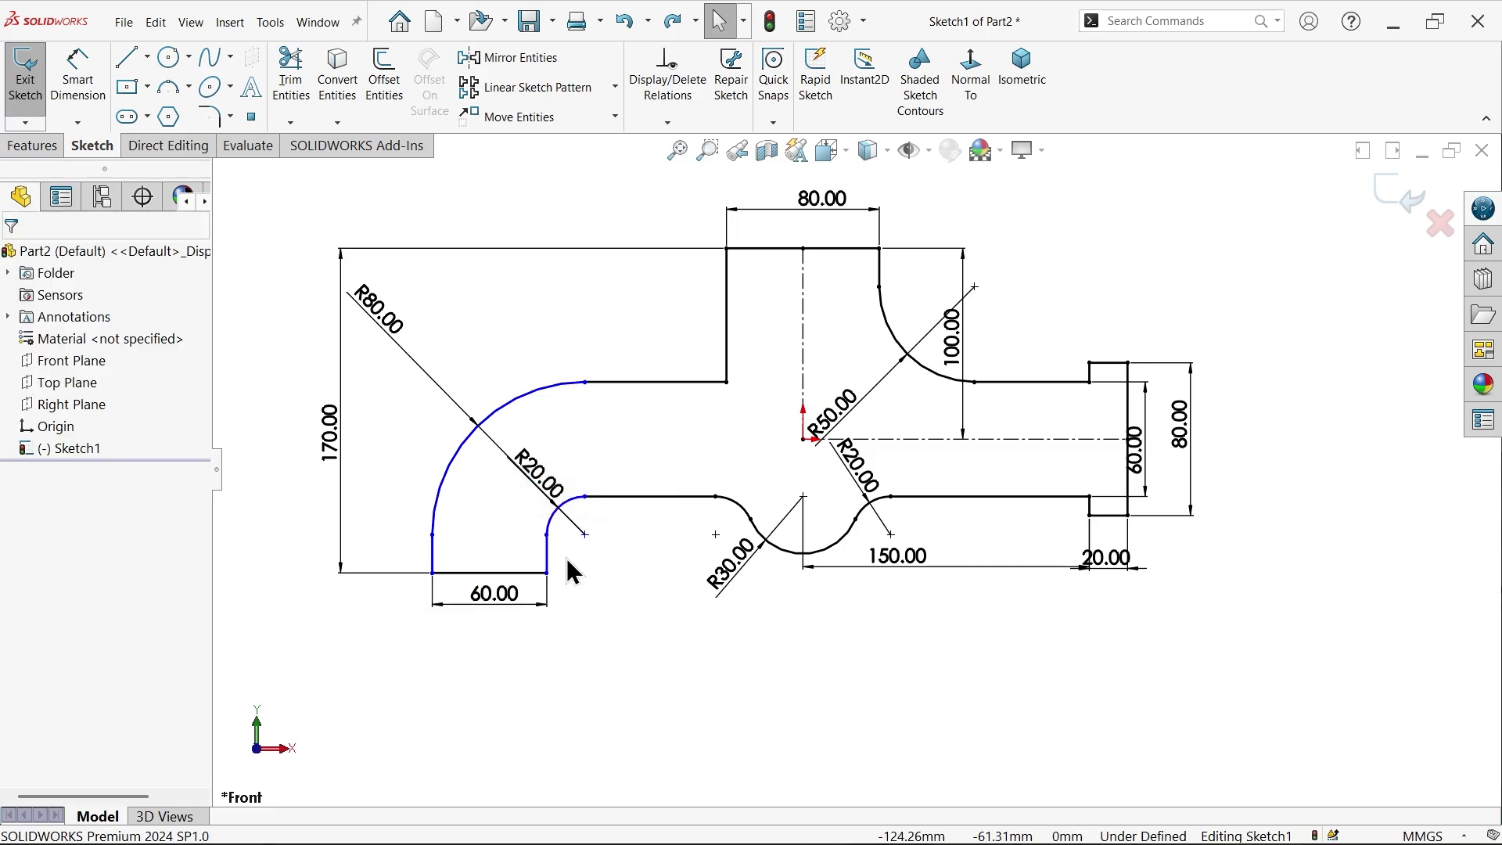
# Step: Apply a 50 mm sketch fillet to the corner where the upper block's left side meets the body
pyautogui.click(211, 115)
pyautogui.write('50')
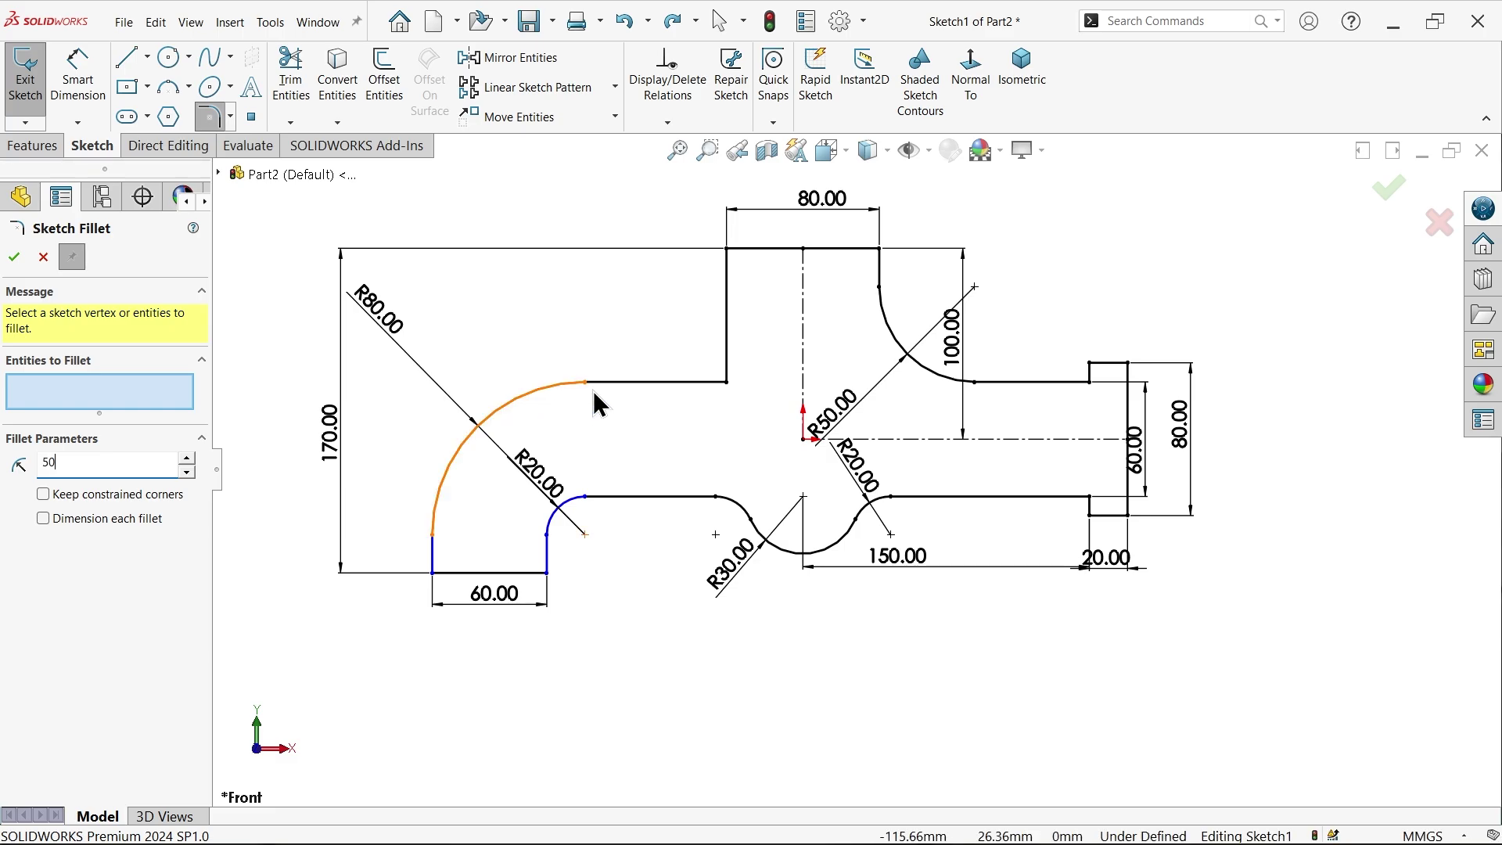
pyautogui.click(727, 383)
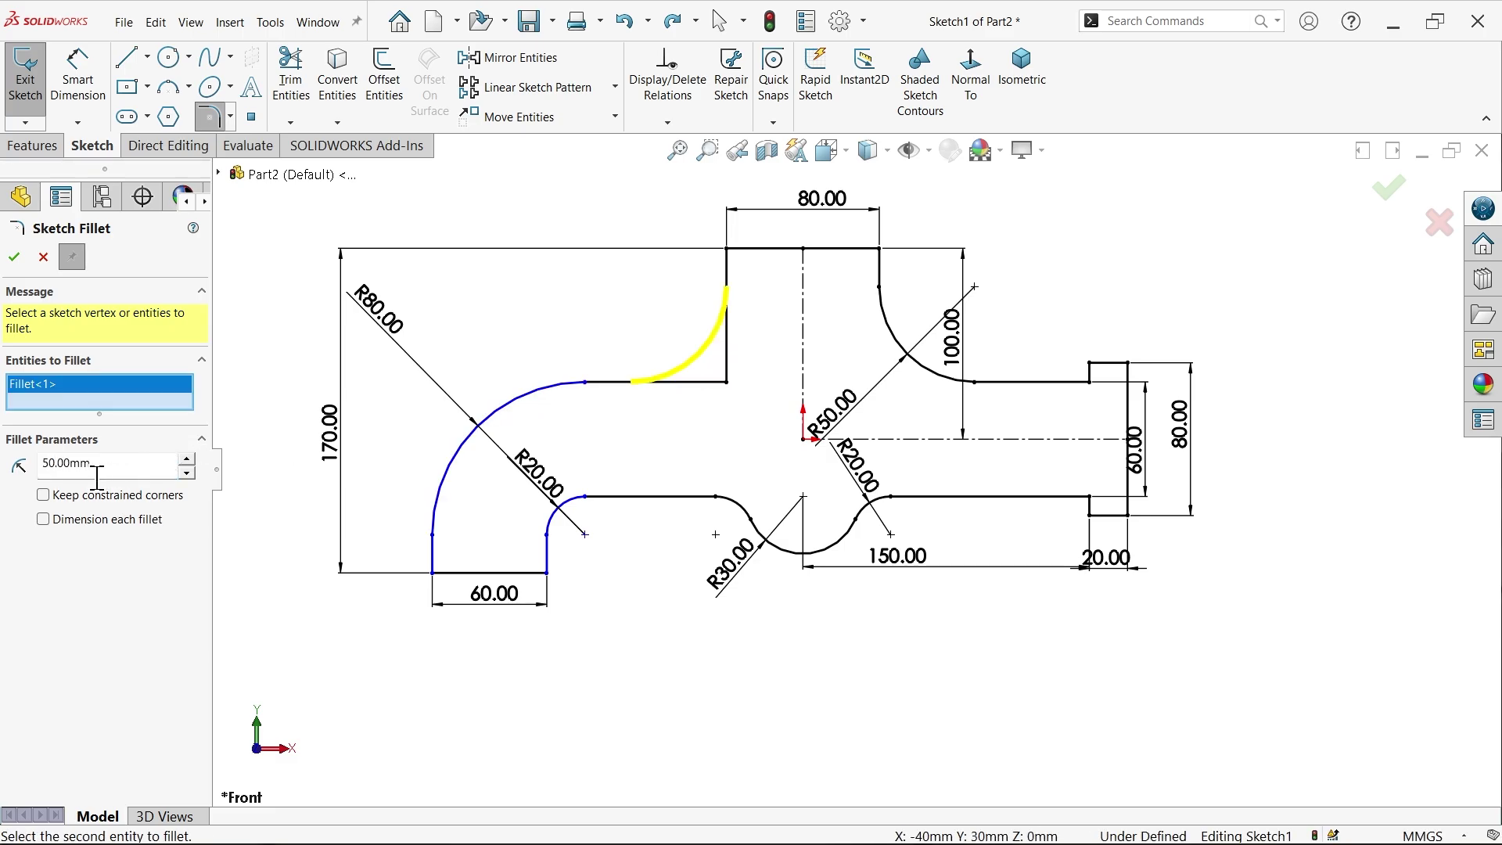
pyautogui.click(14, 258)
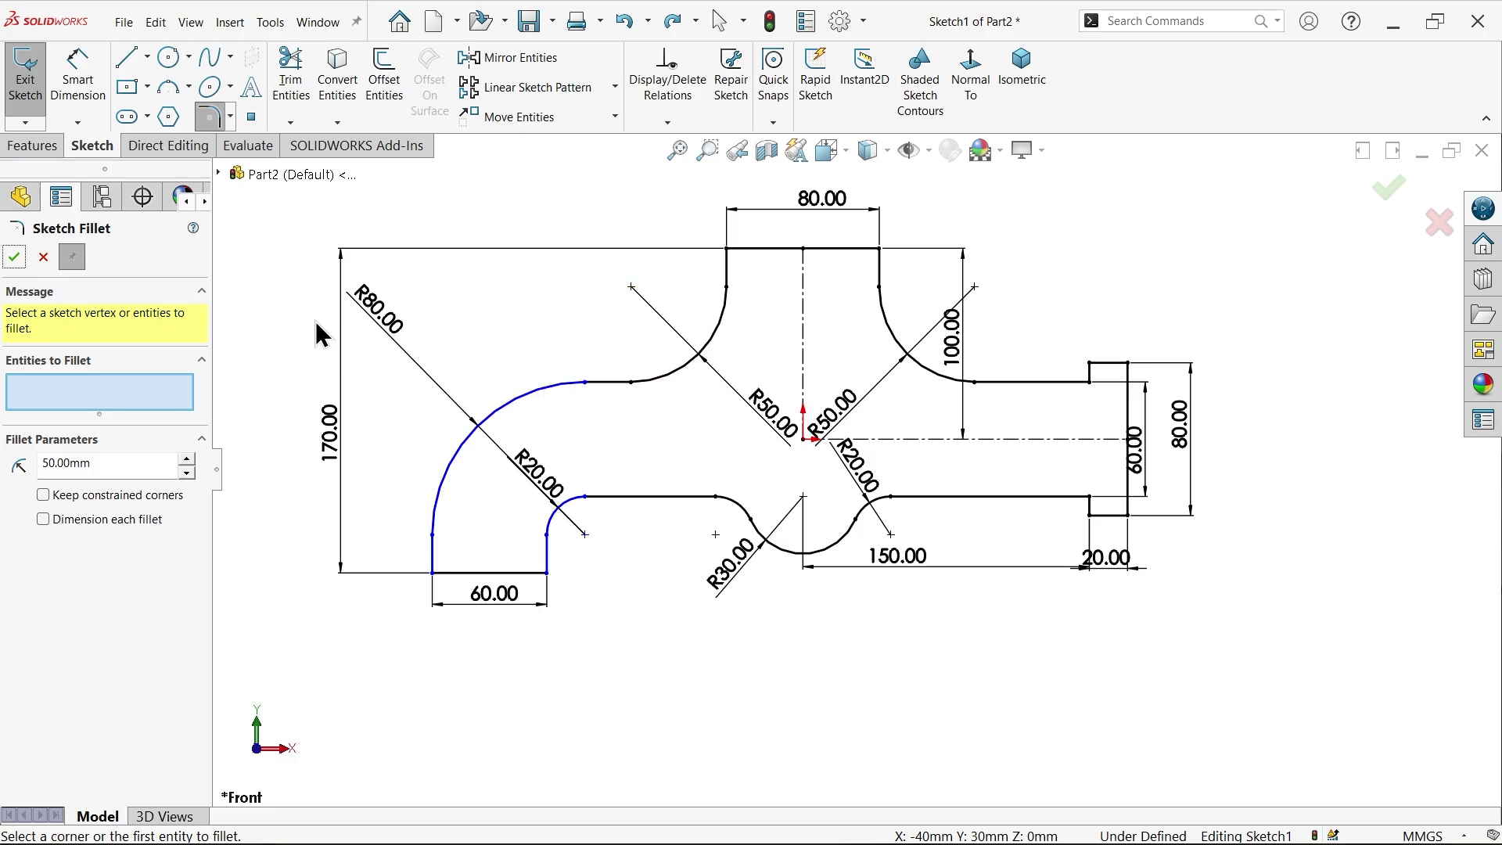
pyautogui.click(43, 259)
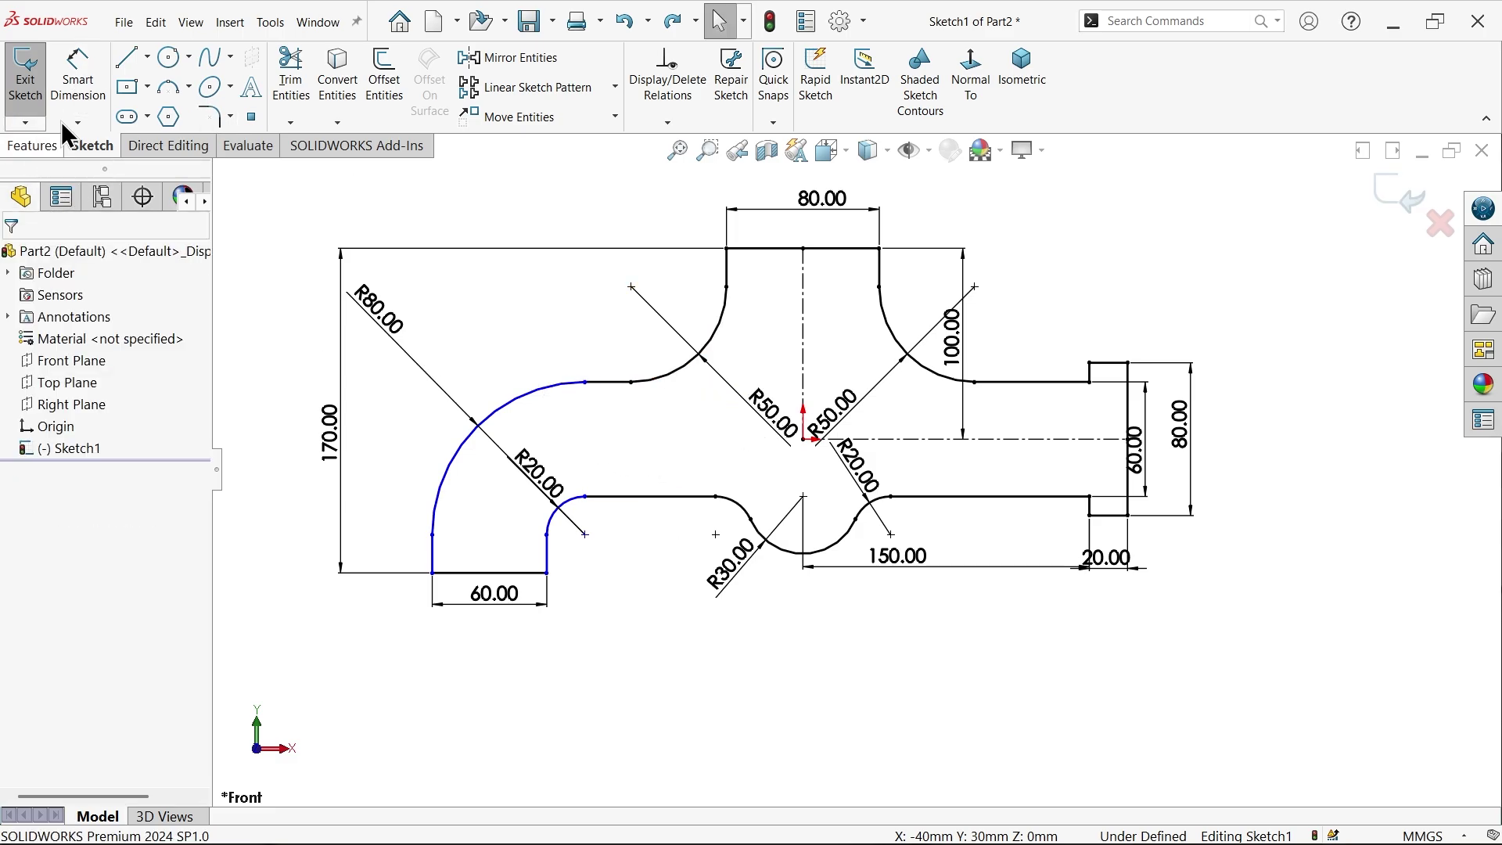
# Step: Dimension the horizontal distance from the lower arc's center to the left end of the body's lower edge as 90 mm
pyautogui.click(78, 78)
pyautogui.scroll(2, 587, 585)
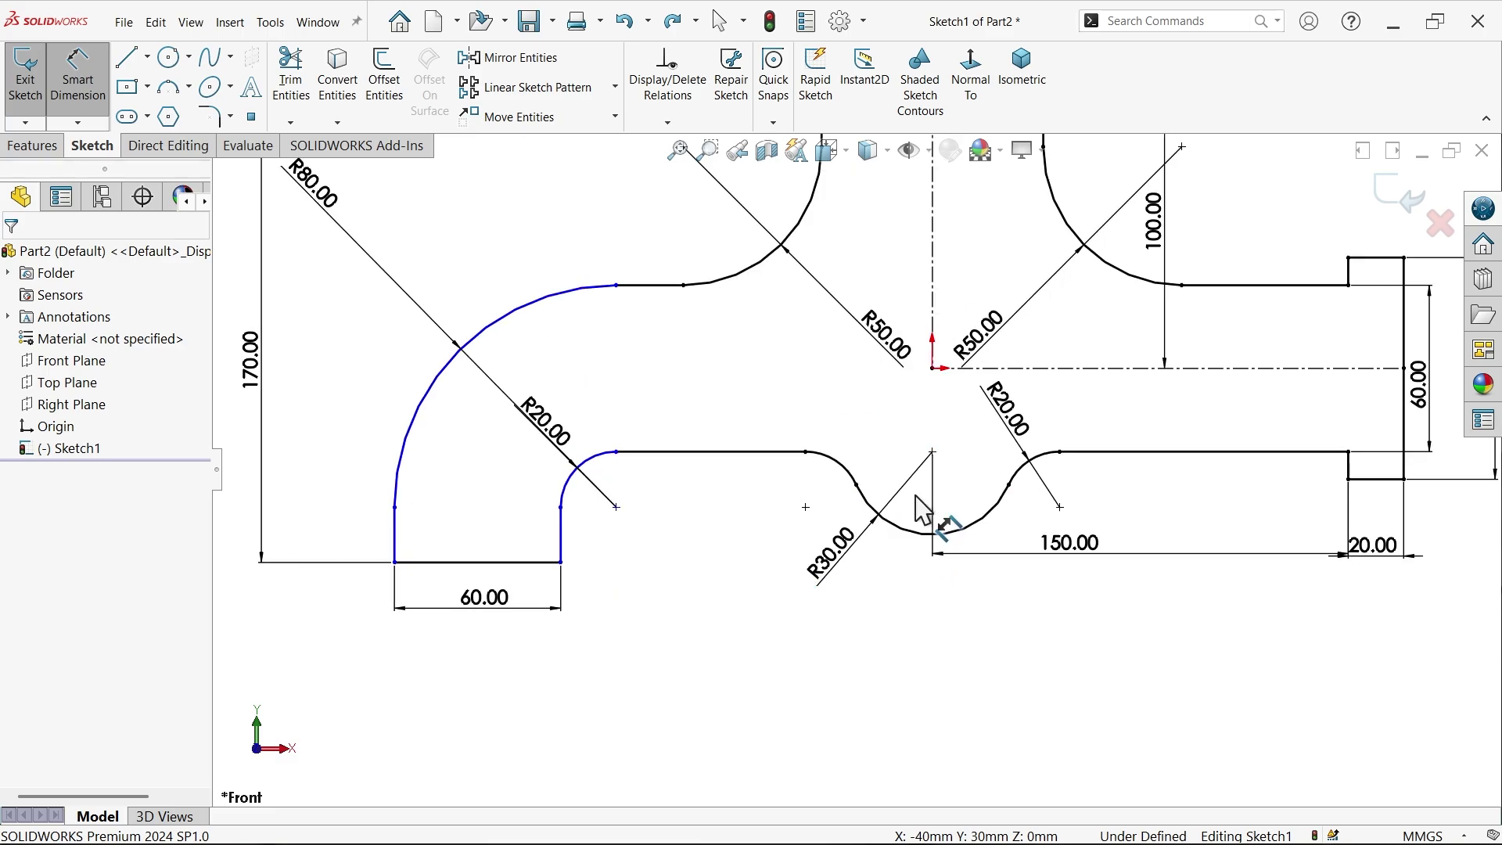
pyautogui.click(932, 452)
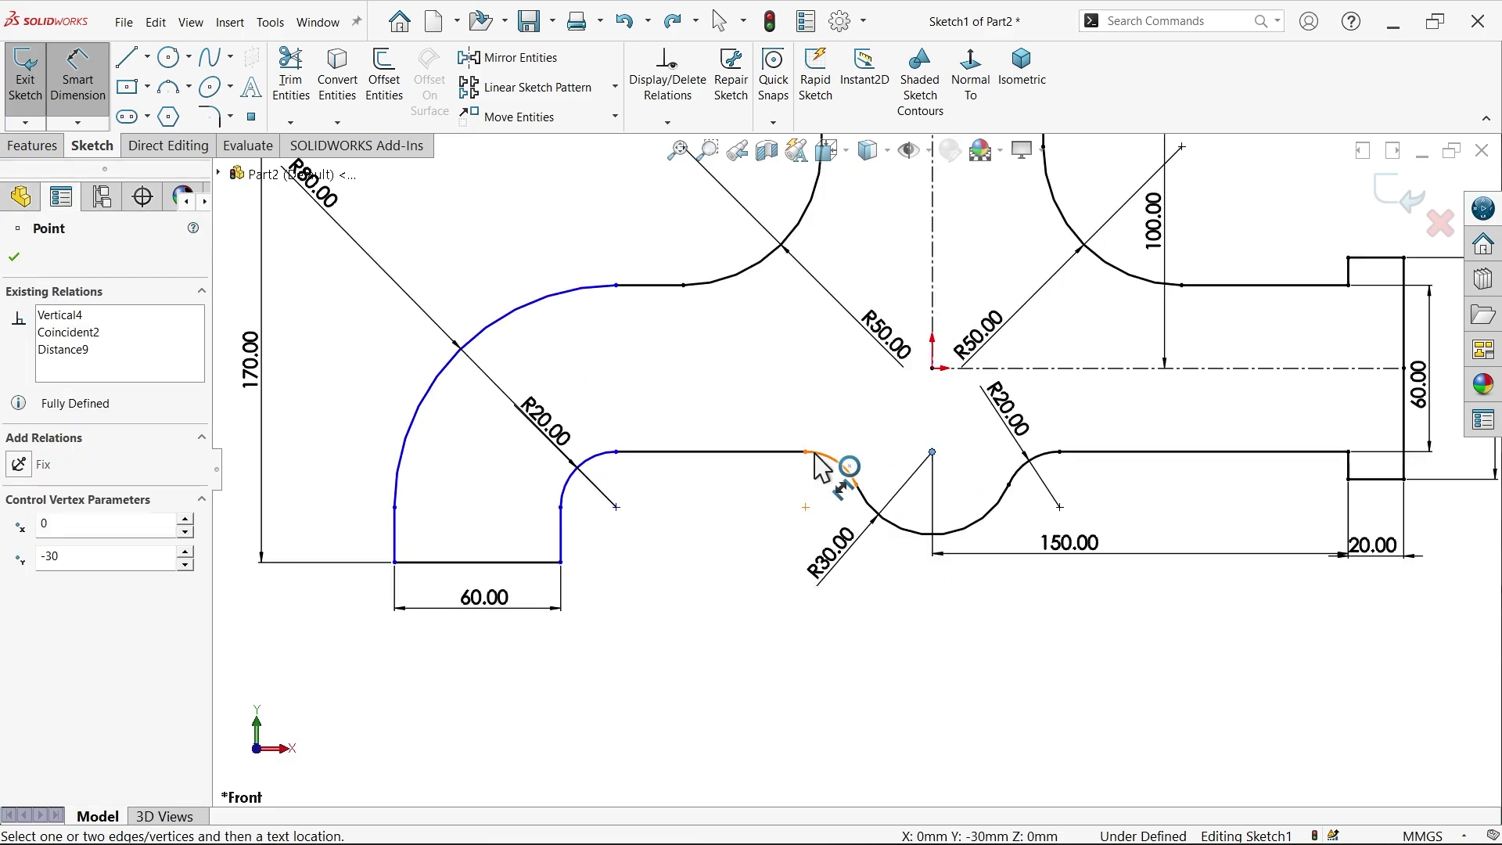
pyautogui.click(617, 453)
pyautogui.click(758, 633)
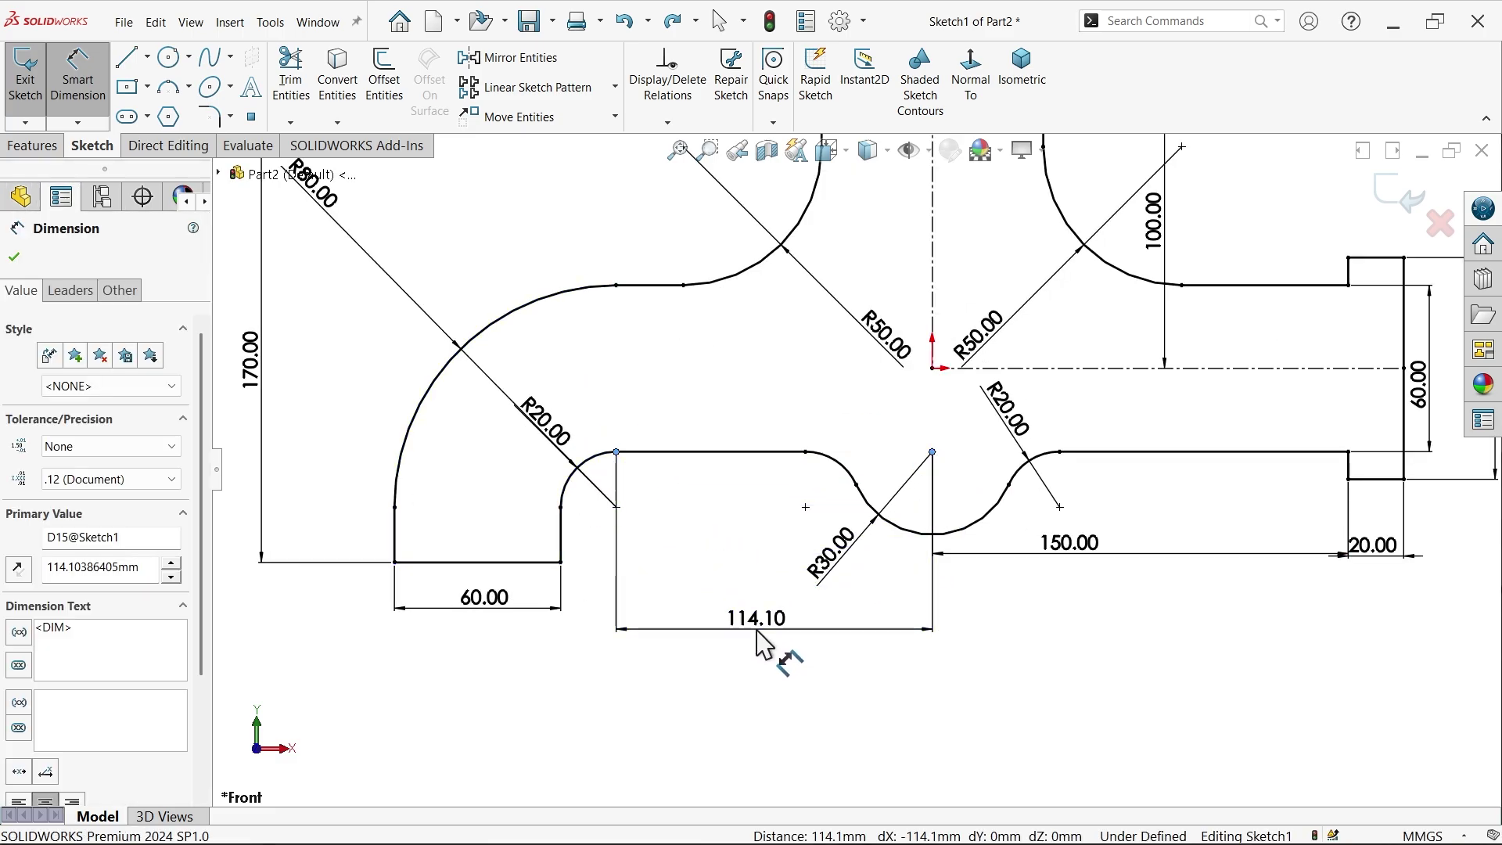
pyautogui.write('90')
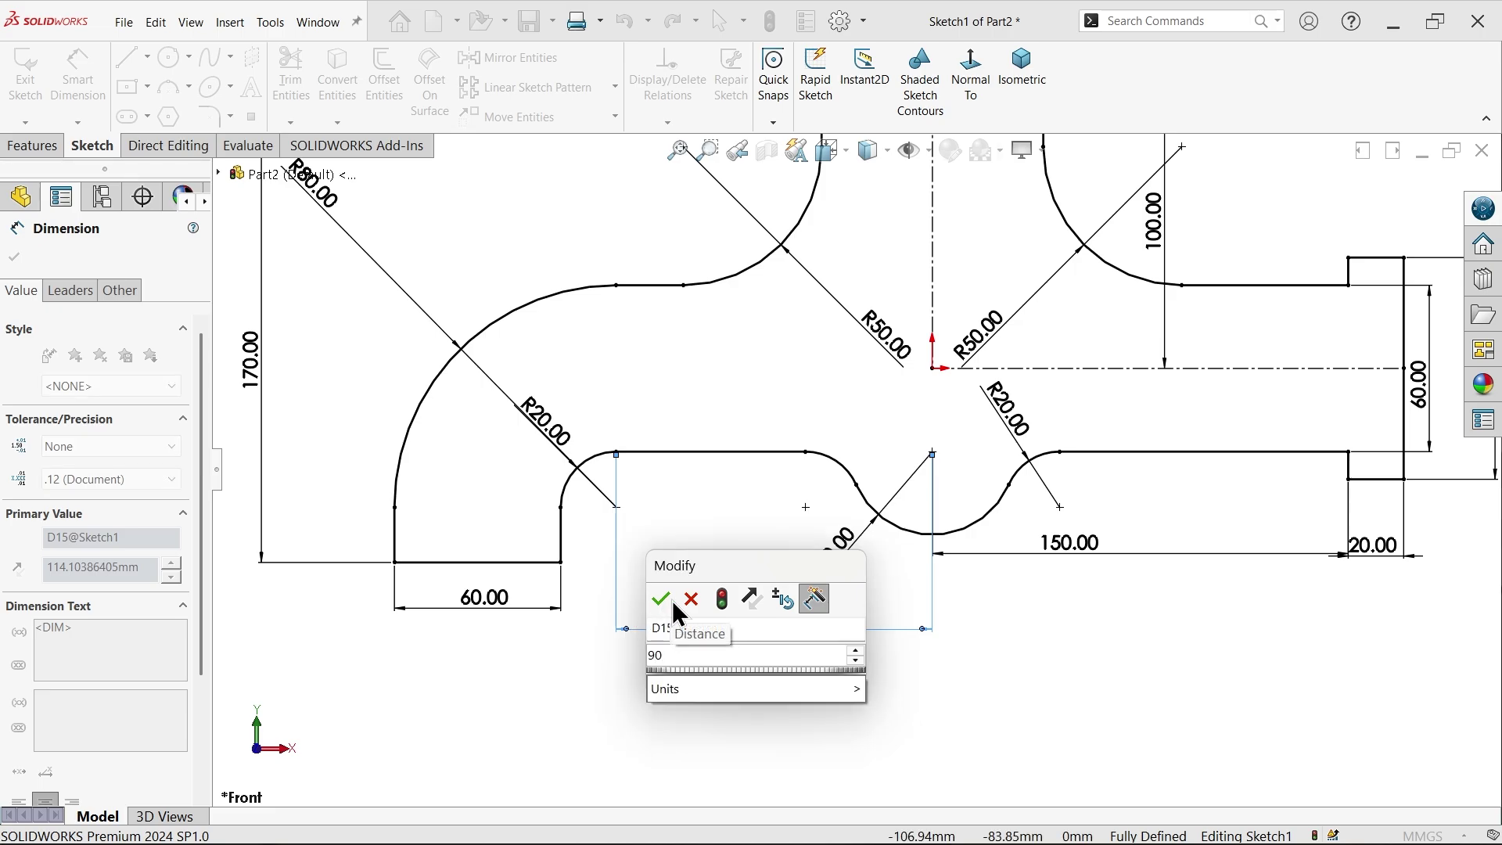
pyautogui.click(671, 604)
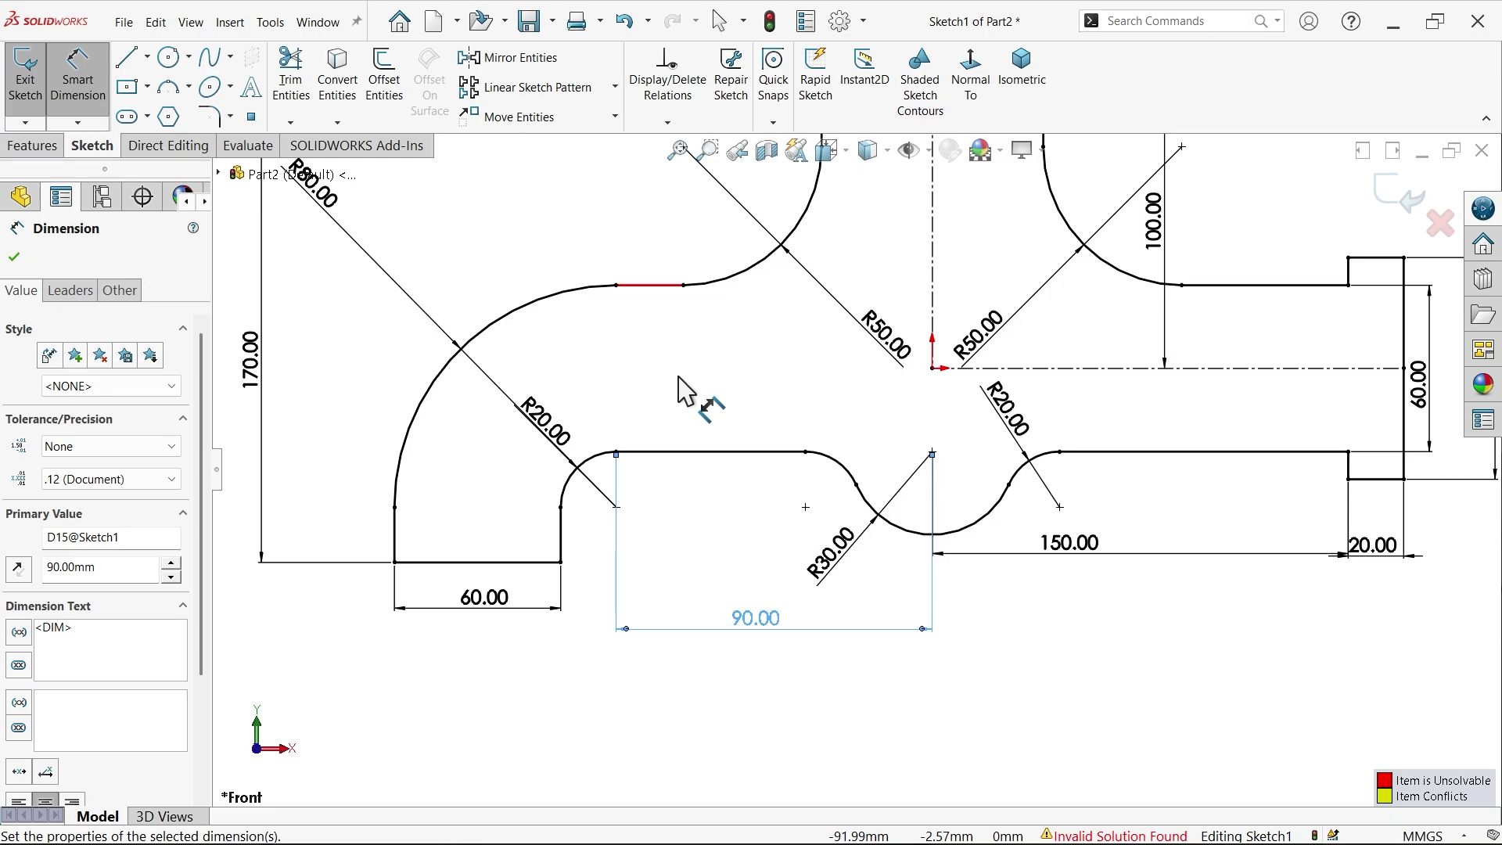
# Step: Undo the 90 mm dimension and the 50 mm fillet at the upper block's left corner
pyautogui.click(624, 22)
pyautogui.click(624, 22)
pyautogui.click(624, 21)
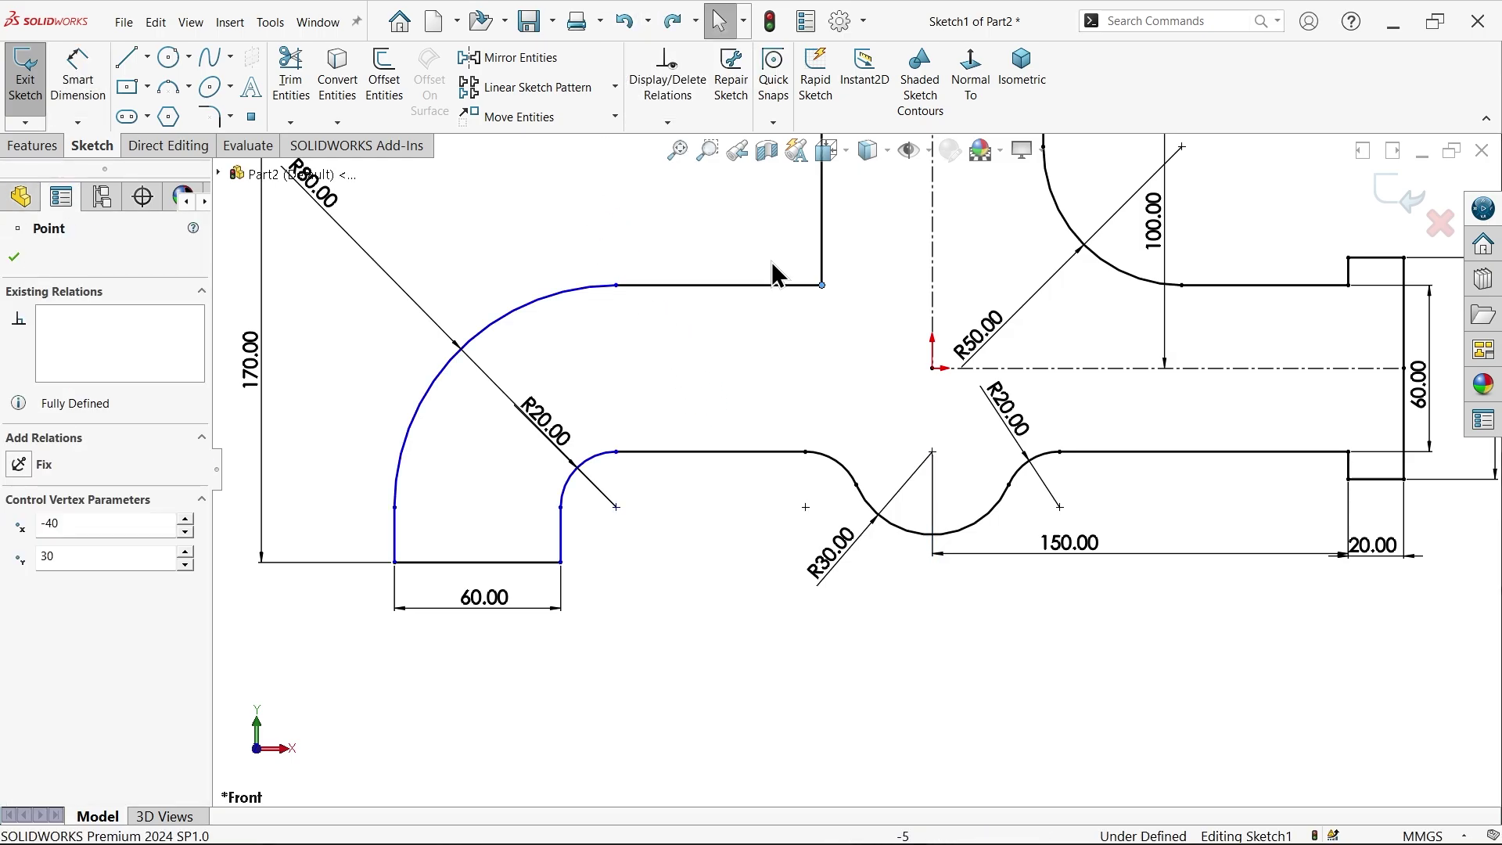
# Step: With the left corner unfilleted, dimension the lower arc's center to the left end of the body's lower edge as 90 mm
pyautogui.click(77, 77)
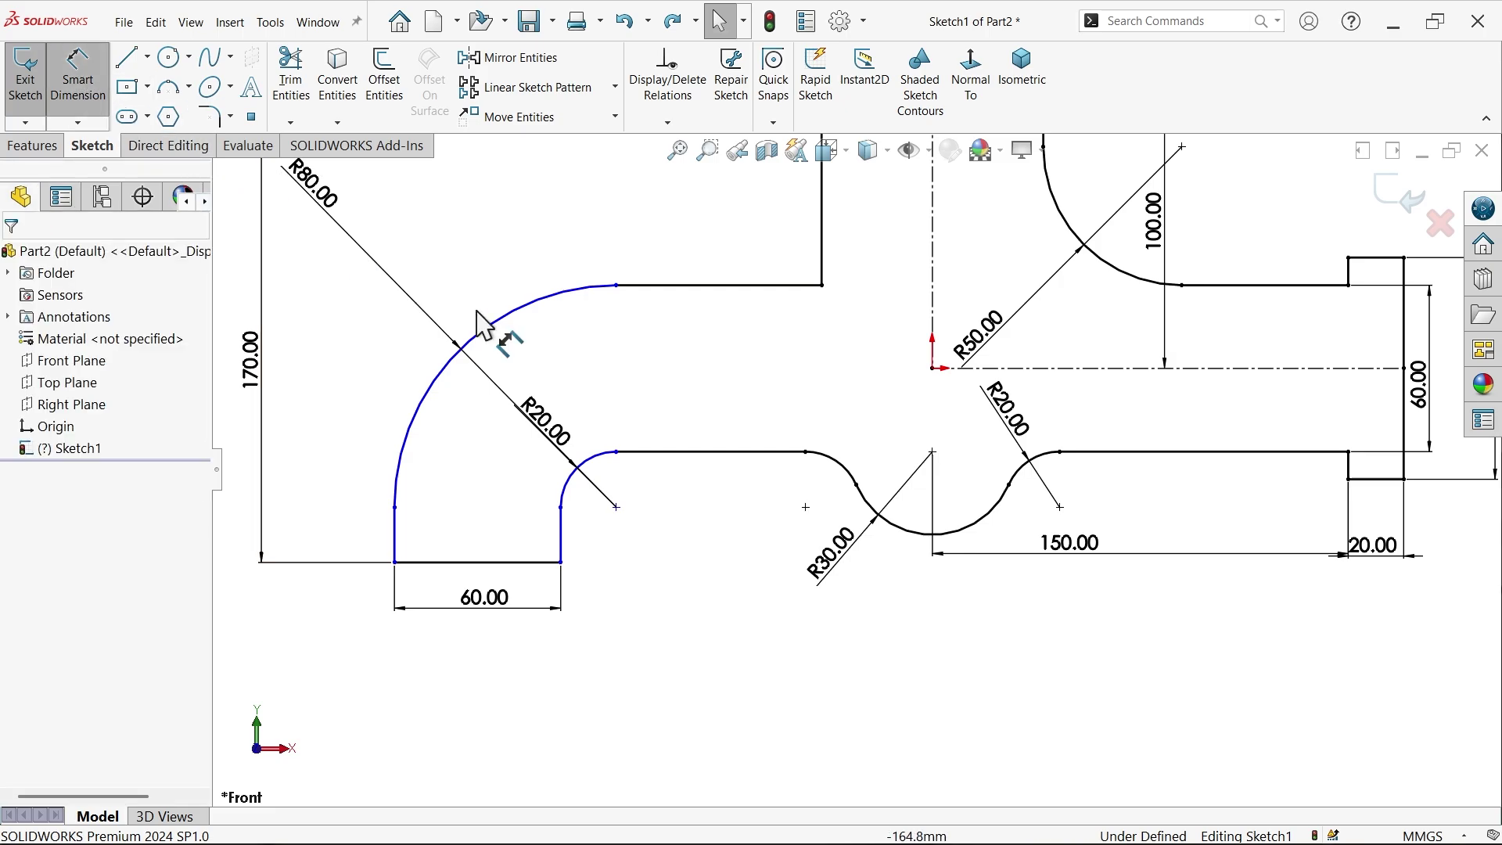
pyautogui.click(933, 452)
pyautogui.click(617, 452)
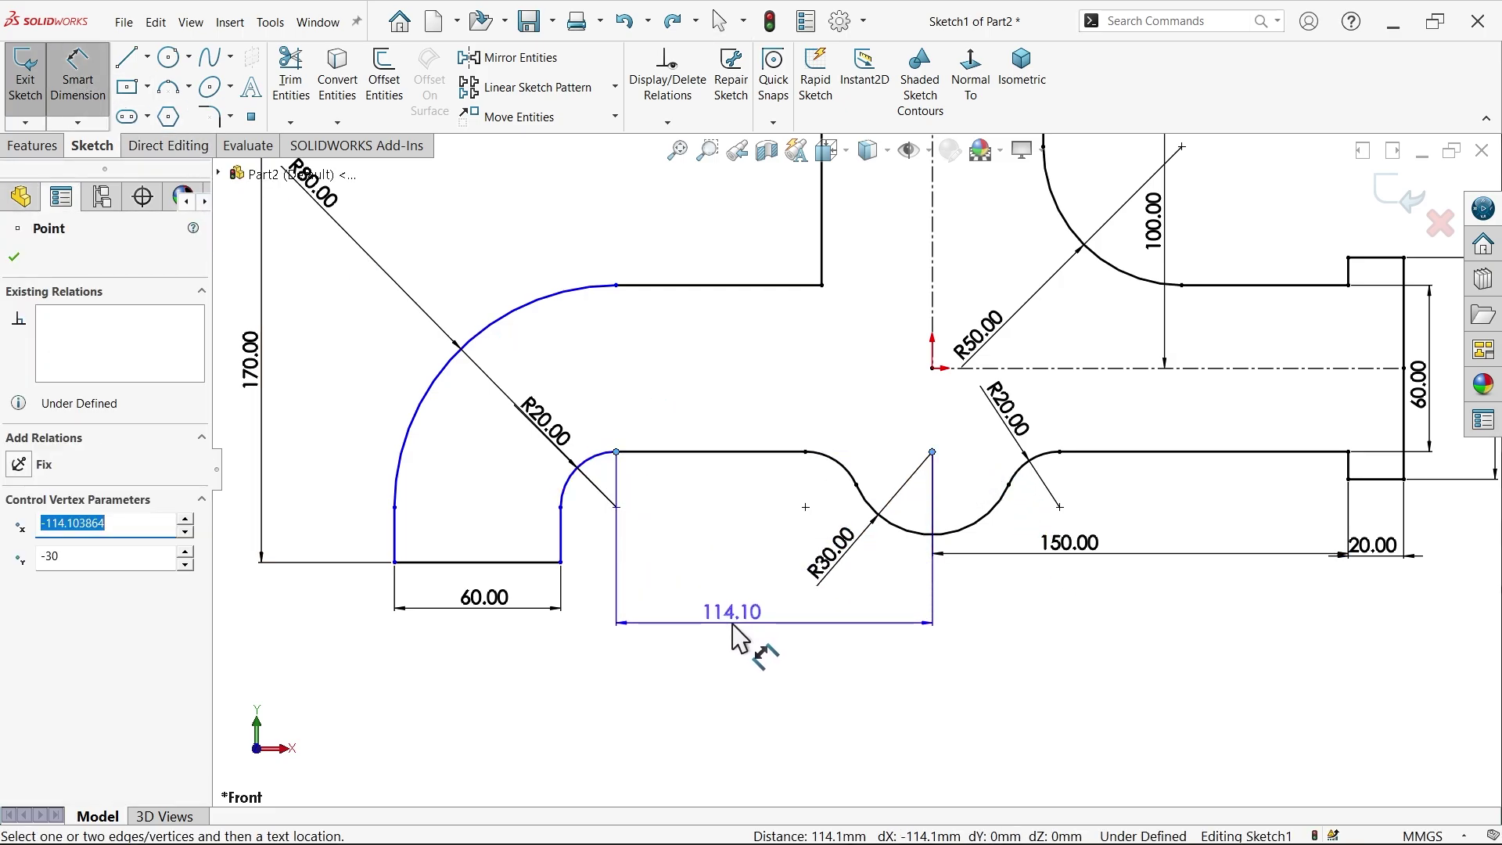
pyautogui.click(735, 637)
pyautogui.write('90')
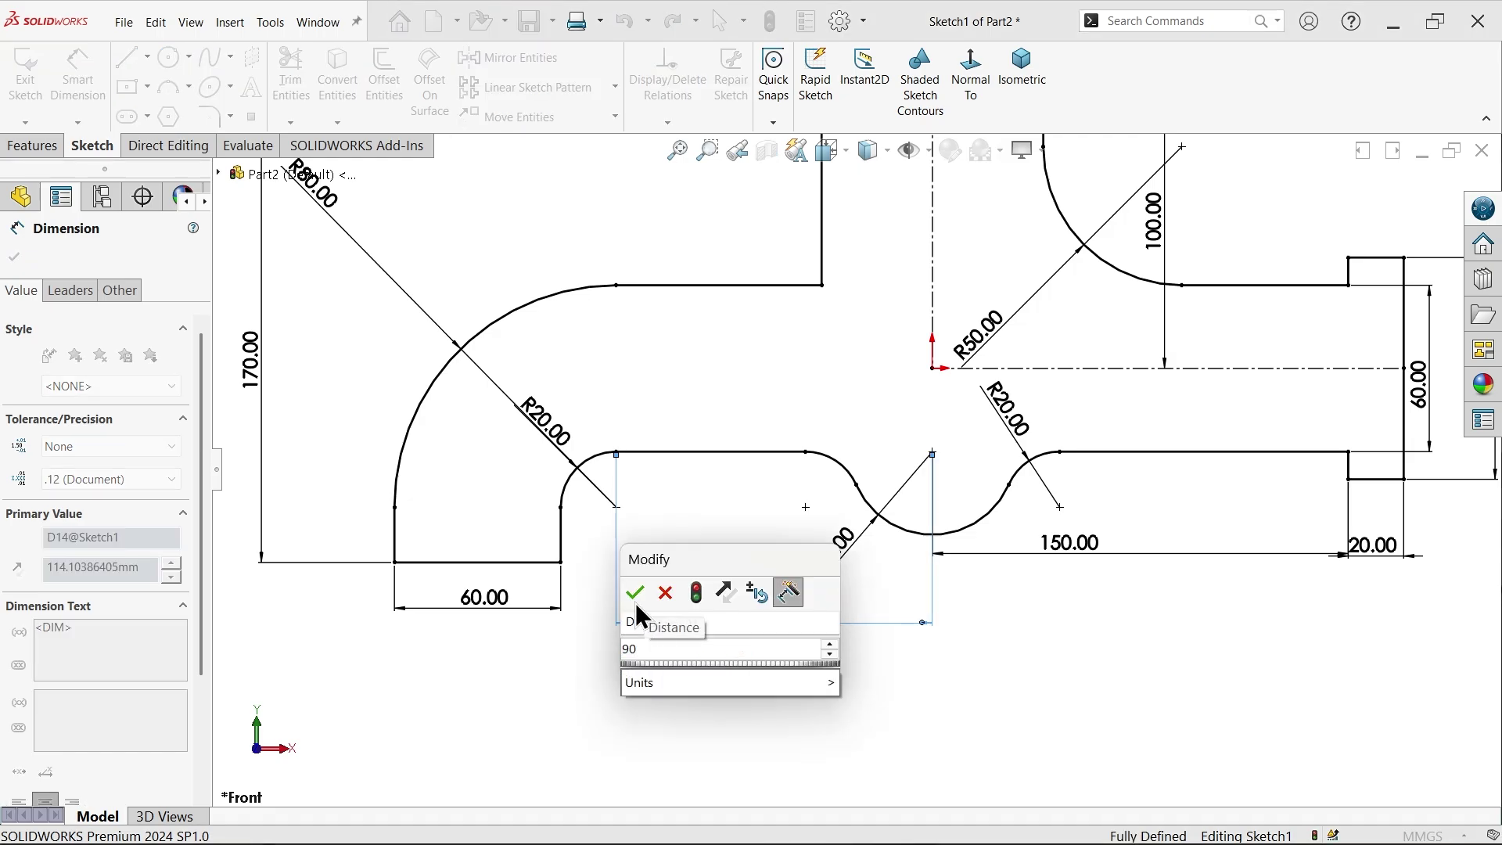
pyautogui.click(635, 593)
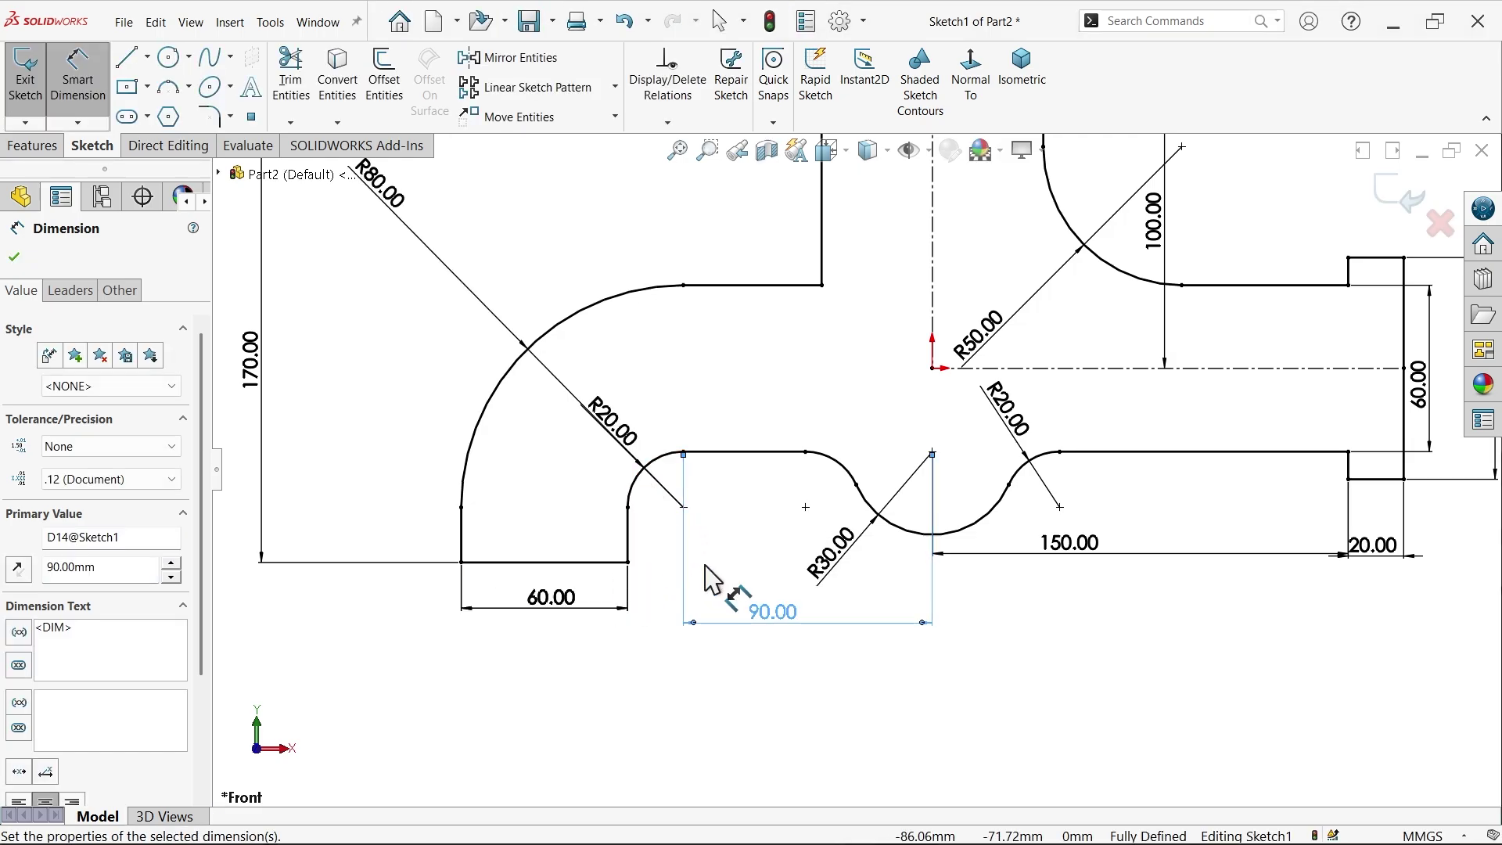
pyautogui.scroll(2, 872, 297)
pyautogui.scroll(-2, 865, 359)
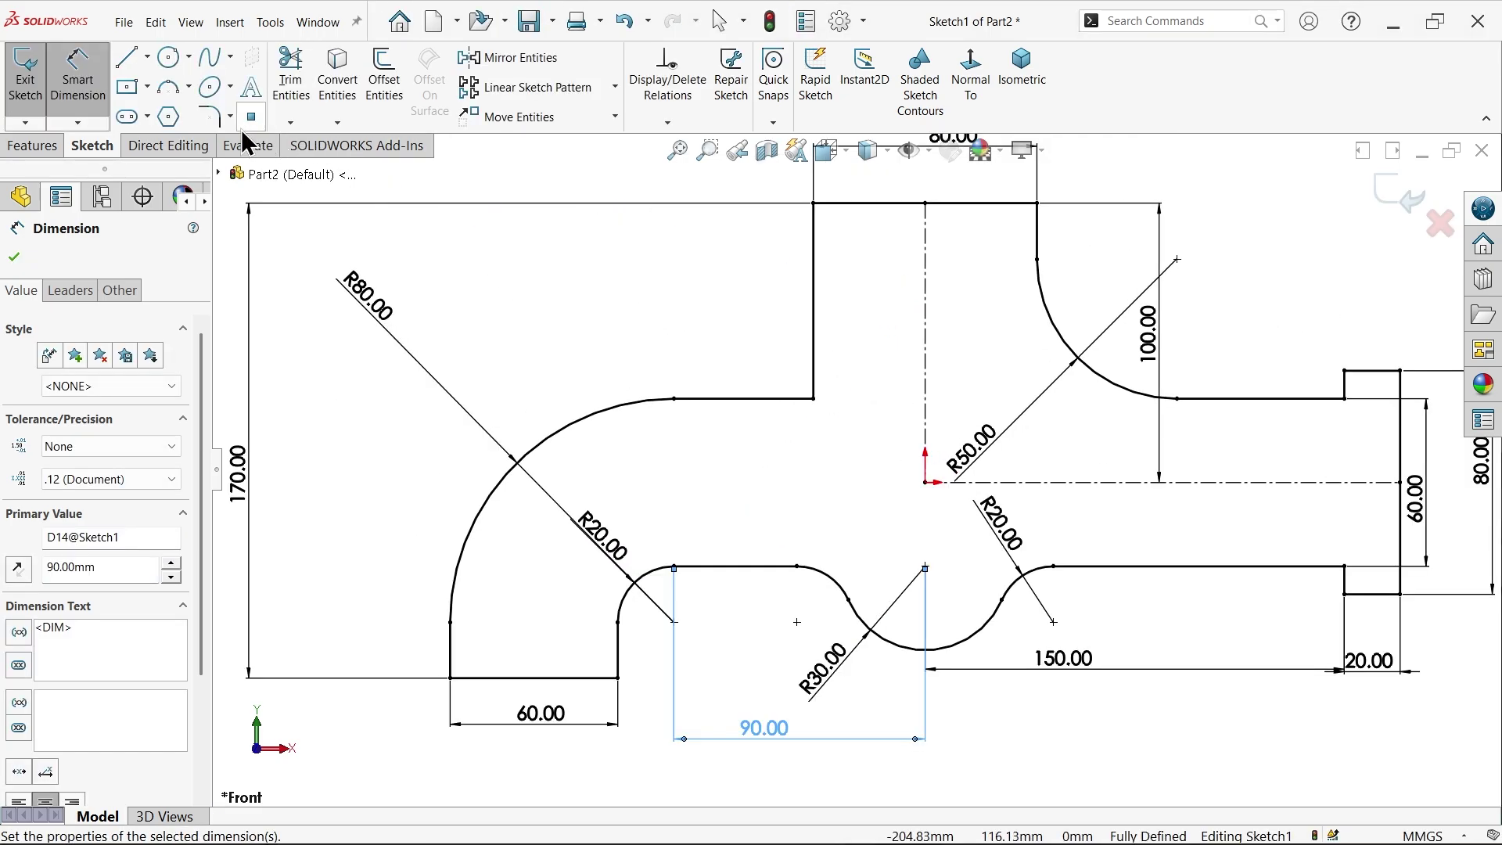
# Step: Try to apply a 50 mm sketch fillet to the upper block's left corner with the body
pyautogui.click(211, 117)
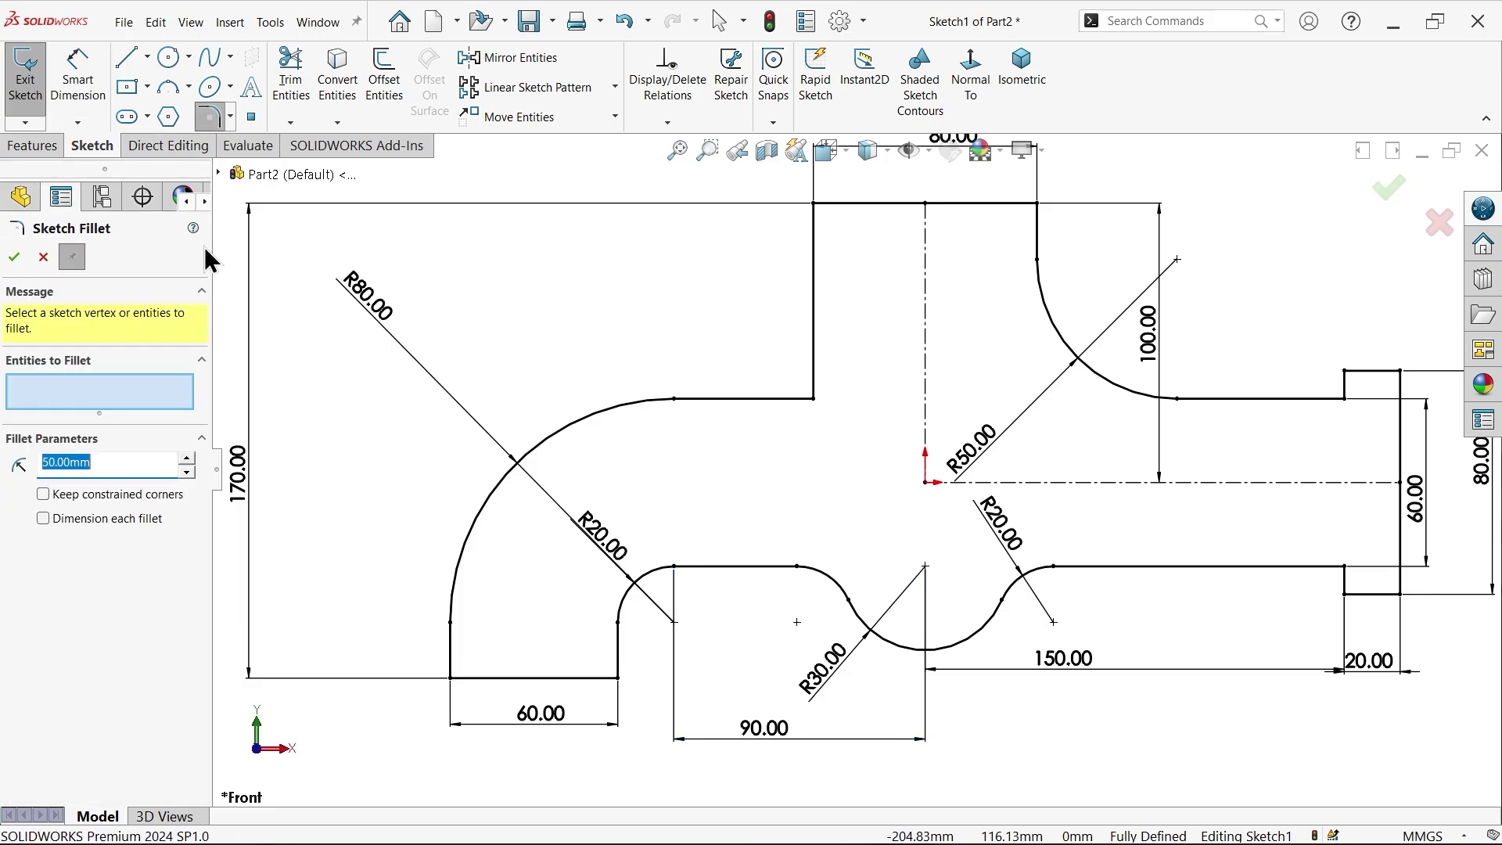
pyautogui.click(810, 399)
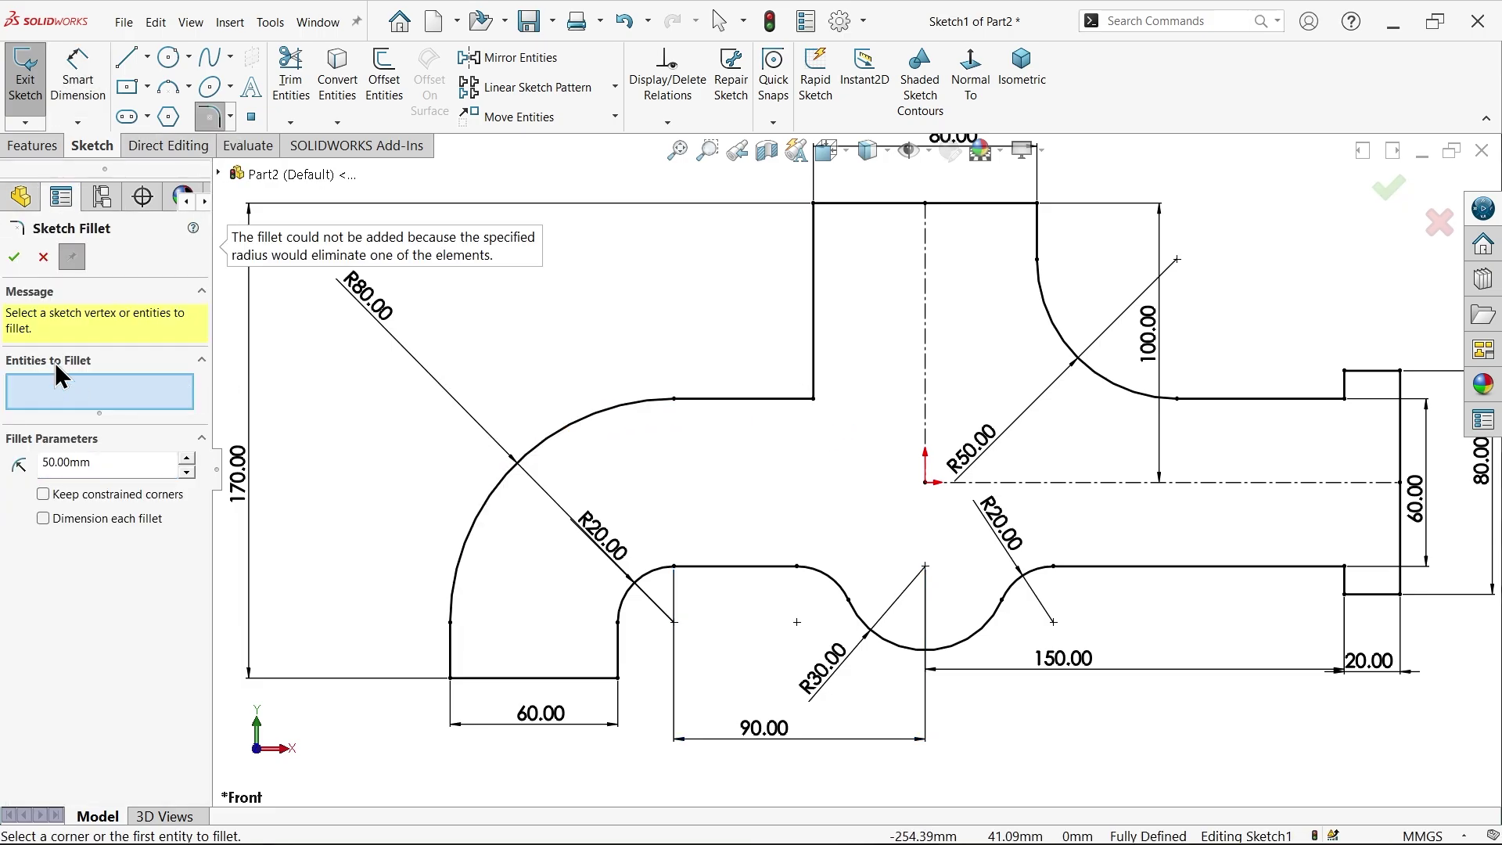
pyautogui.click(42, 257)
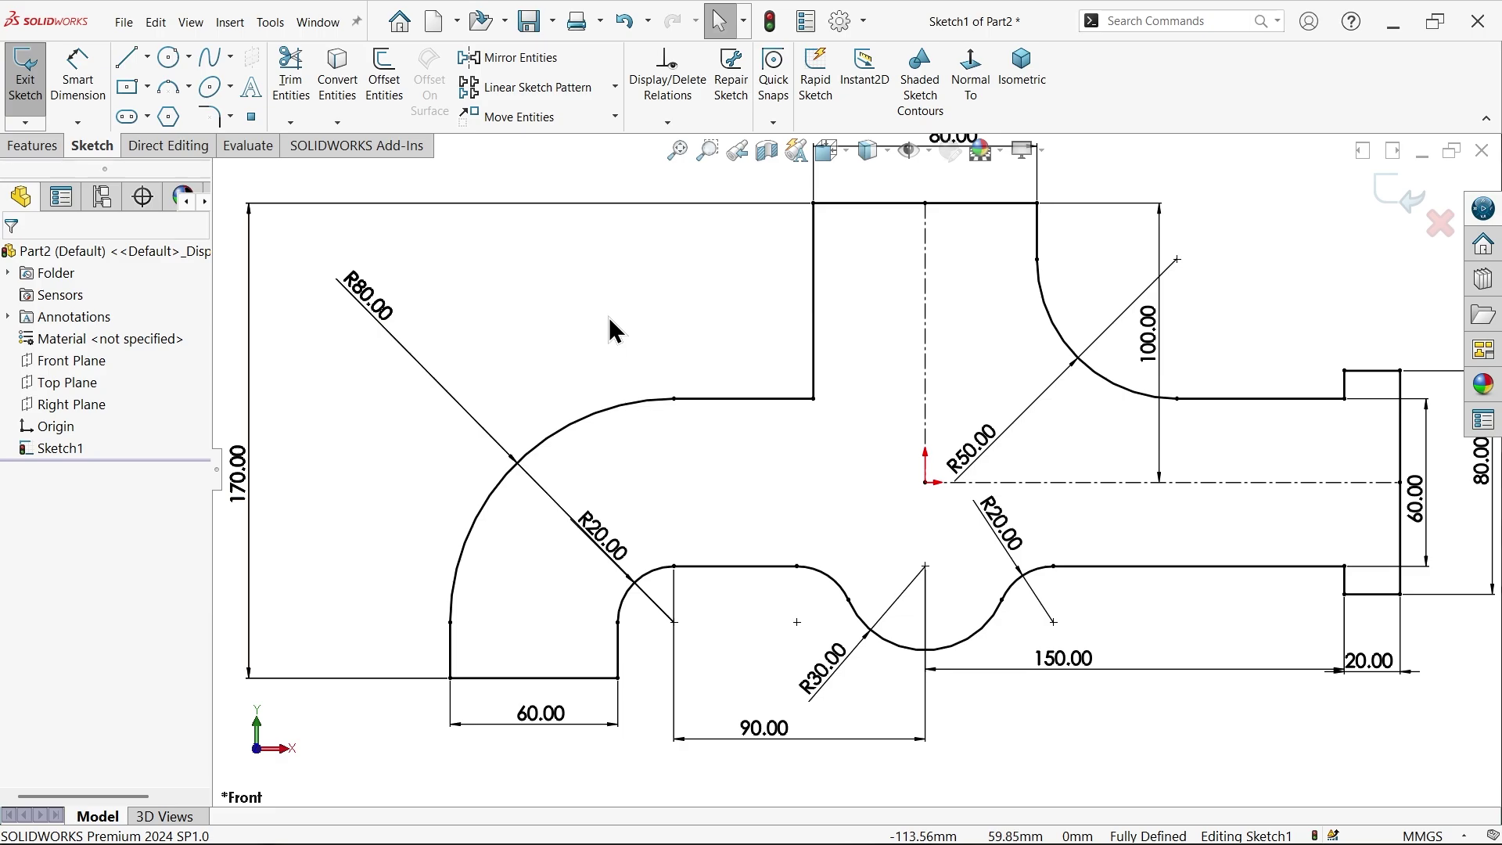
# Step: Convert the upper block's left edge and the adjoining horizontal body edge to construction lines
pyautogui.click(813, 345)
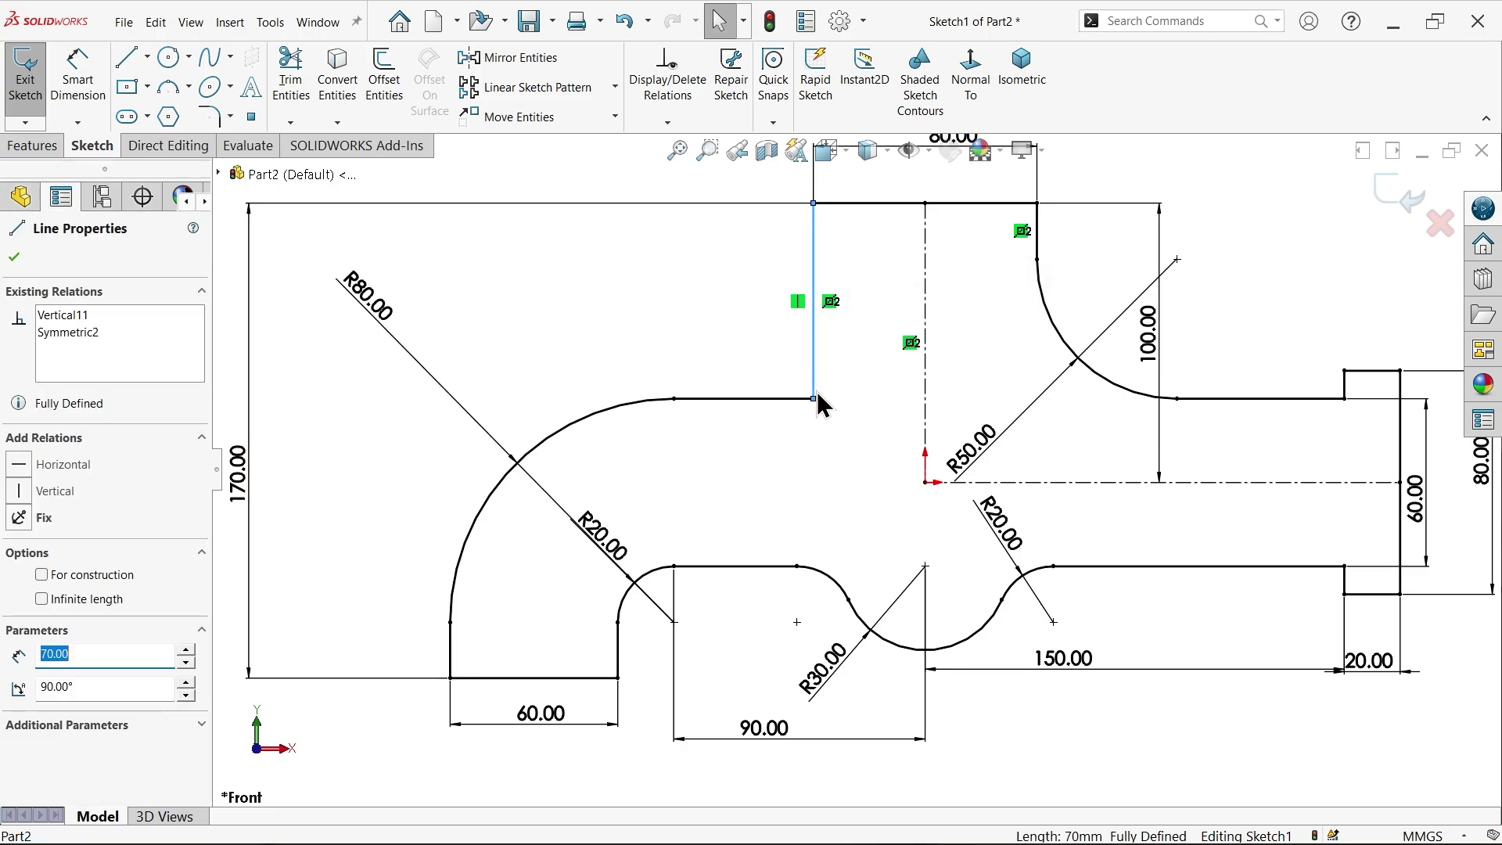
pyautogui.keyDown('ctrl'); pyautogui.click(775, 399); pyautogui.keyUp('ctrl')
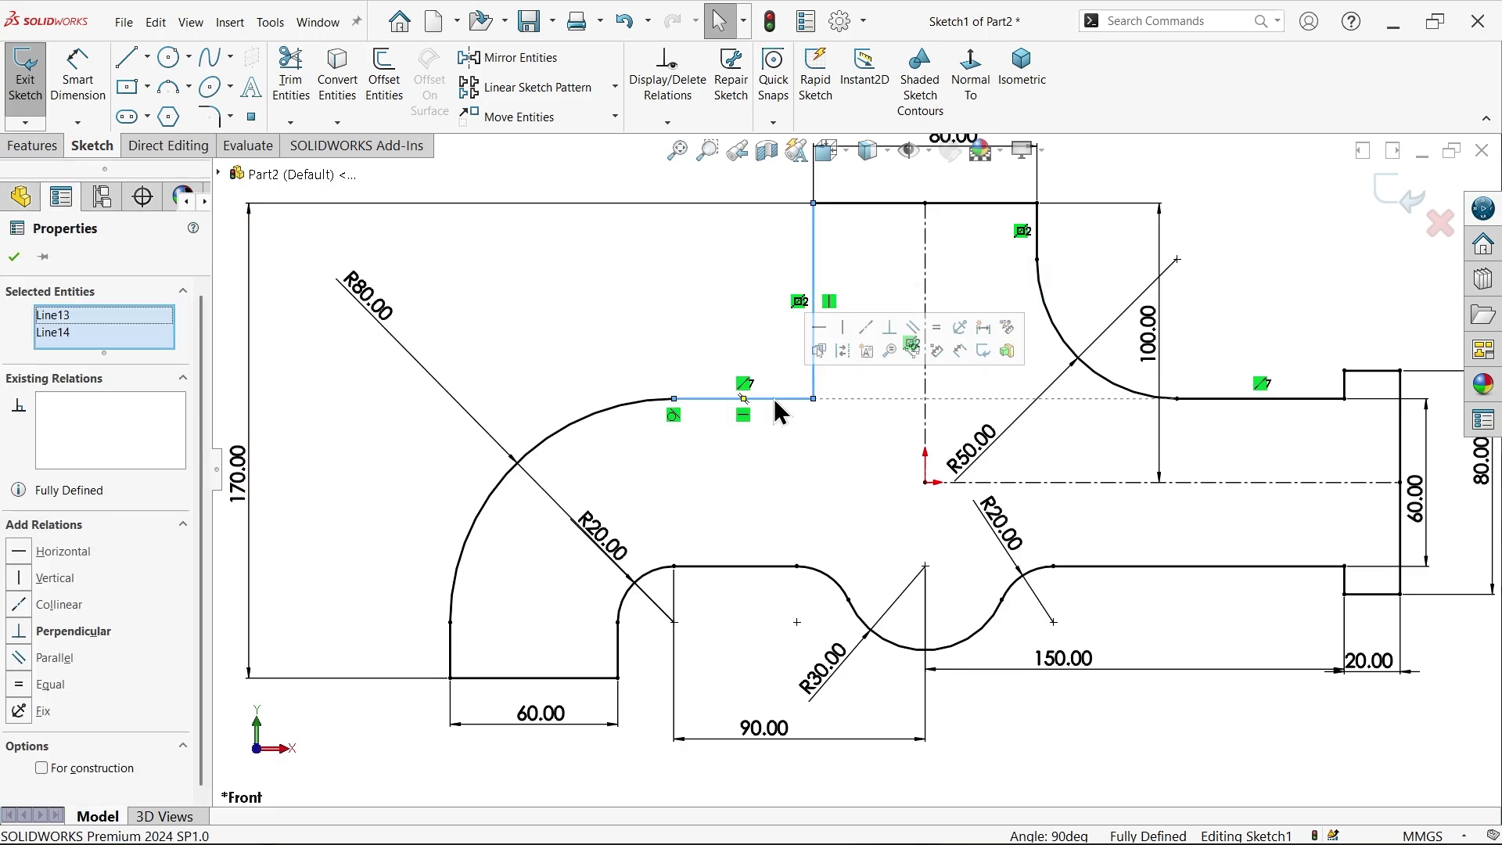
pyautogui.click(842, 350)
pyautogui.click(846, 358)
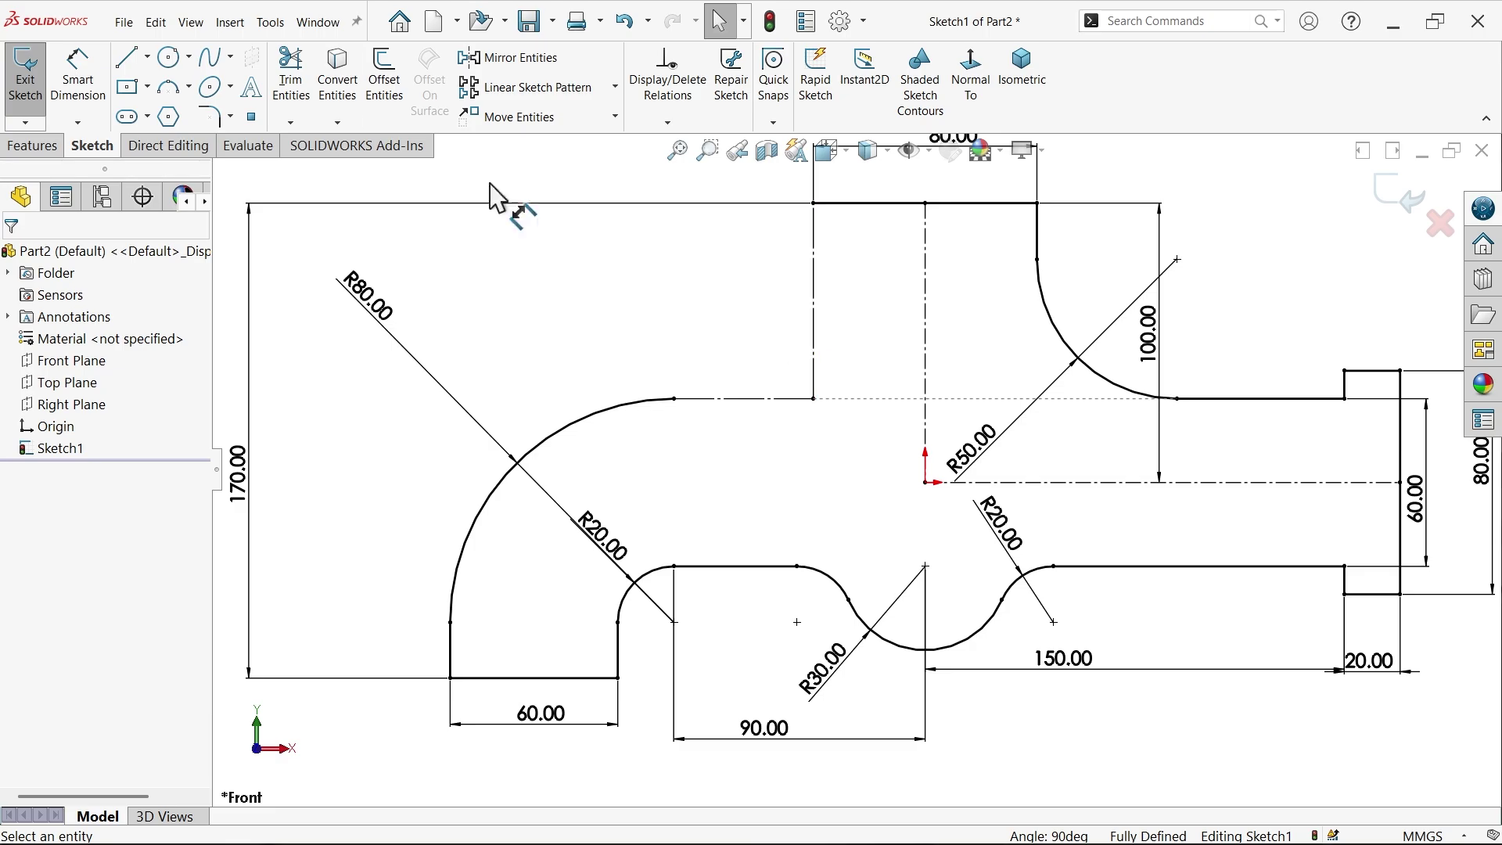
# Step: Sketch a short vertical line down from the upper block's top-left corner, continuing as a tangent arc to the upper end of the R80 arc
pyautogui.click(127, 57)
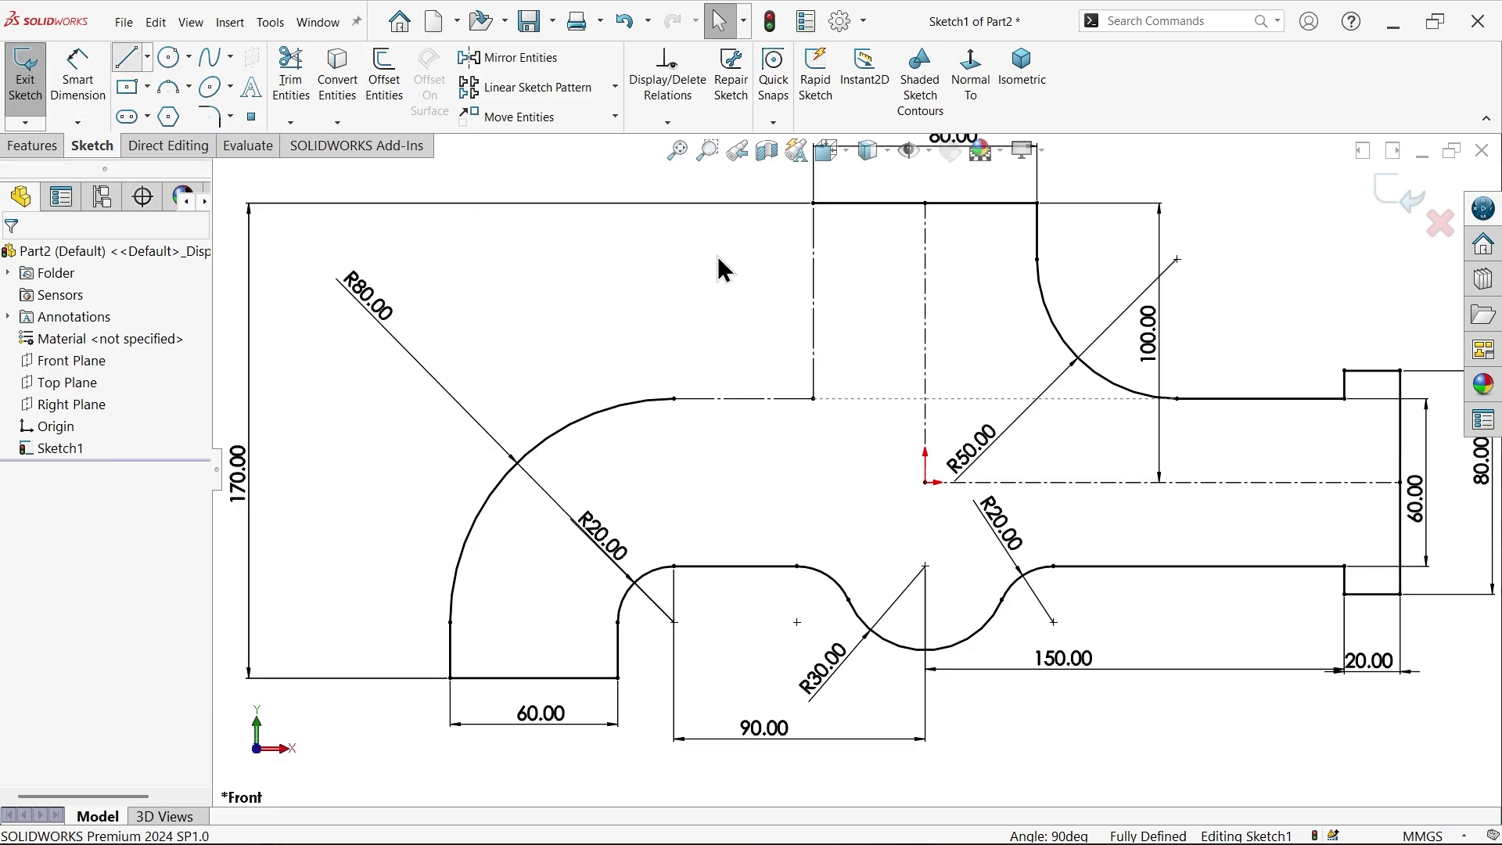
pyautogui.click(814, 205)
pyautogui.click(814, 250)
pyautogui.scroll(-1, 779, 286)
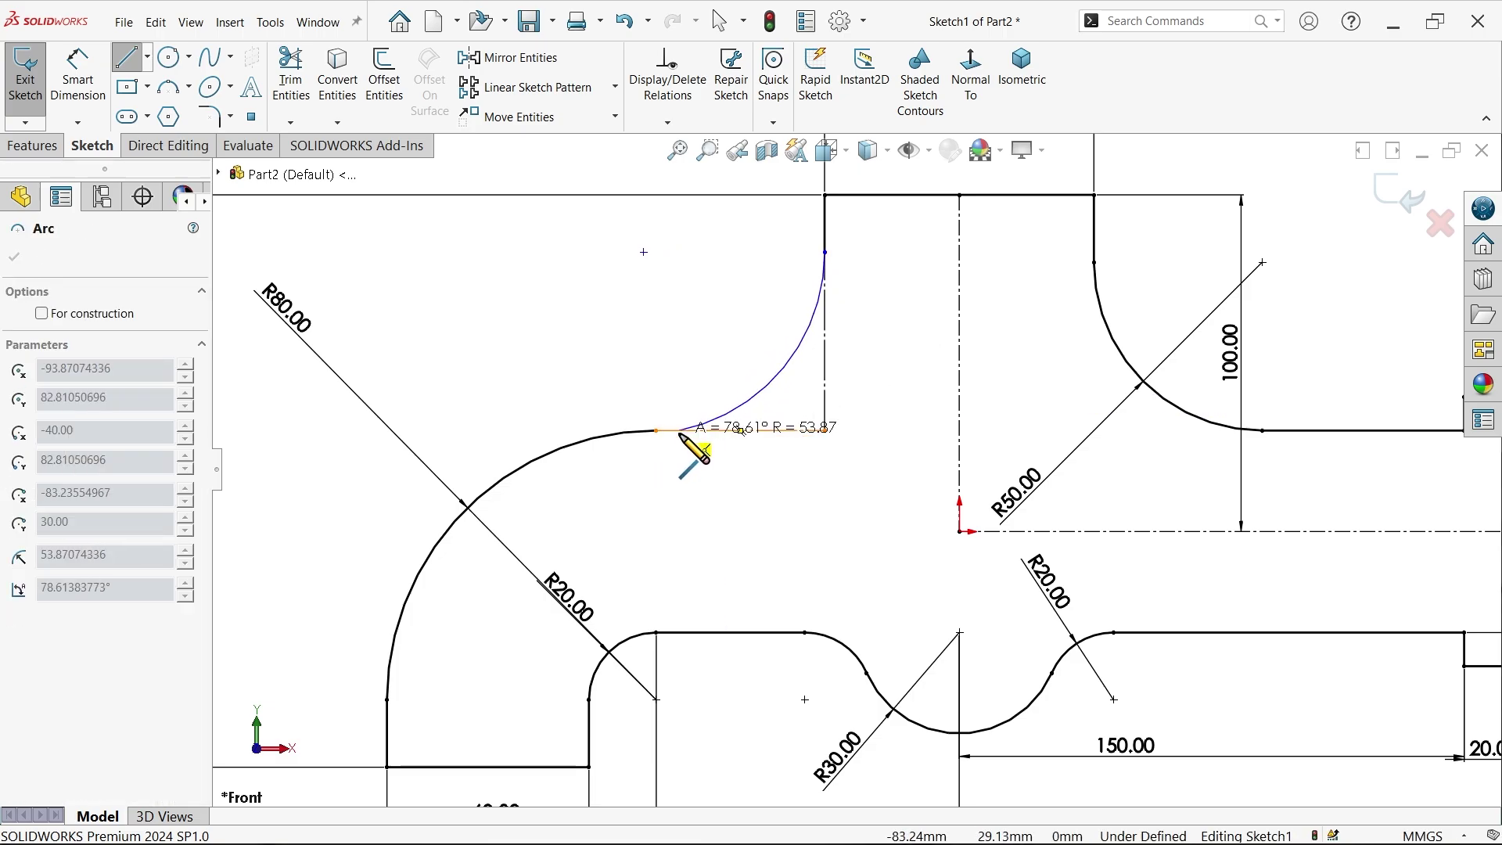
pyautogui.click(656, 430)
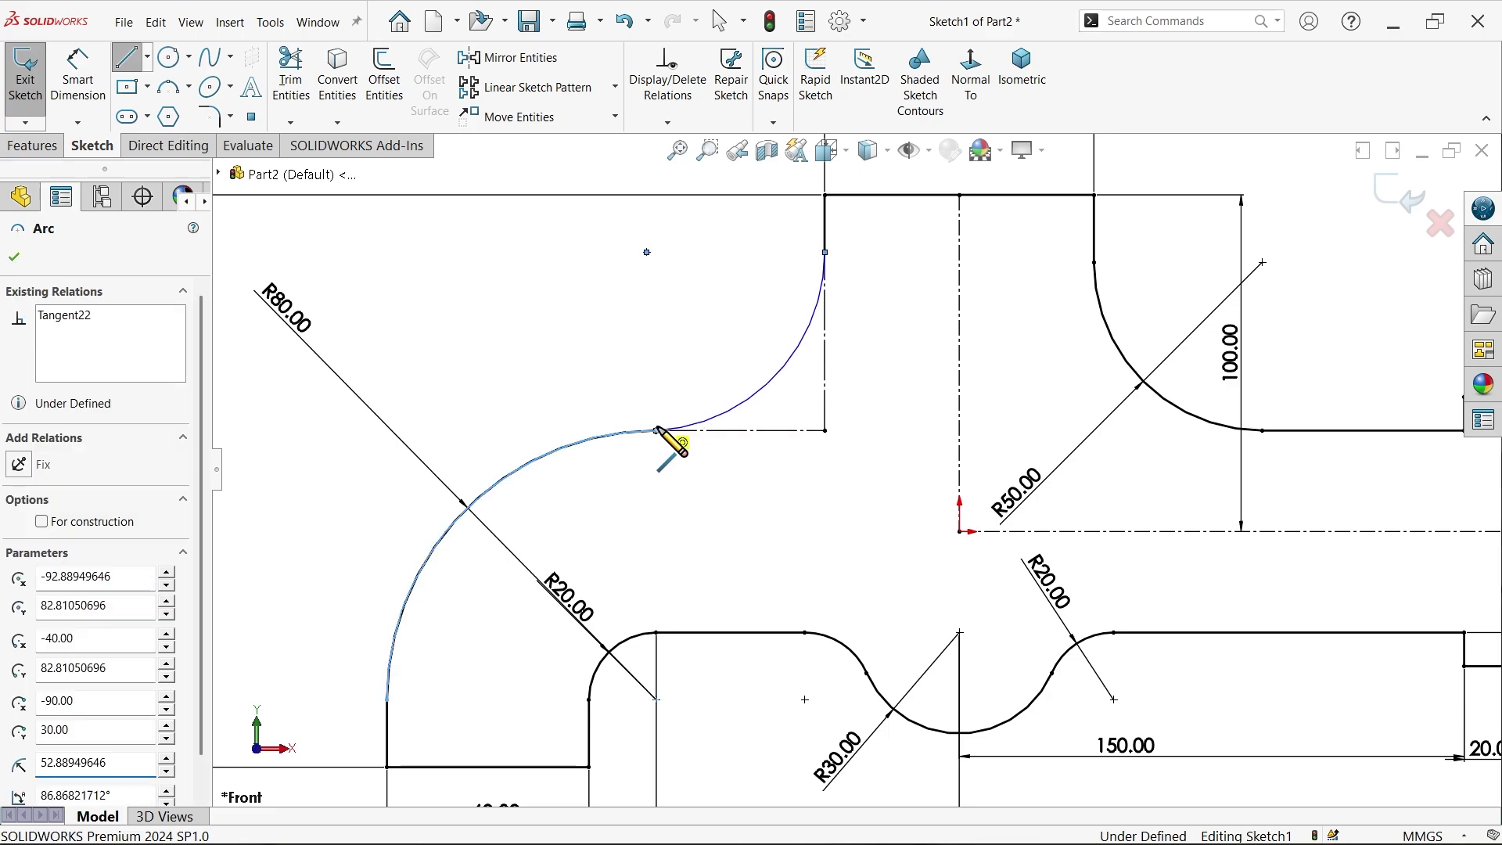
pyautogui.rightClick(651, 323)
pyautogui.click(704, 344)
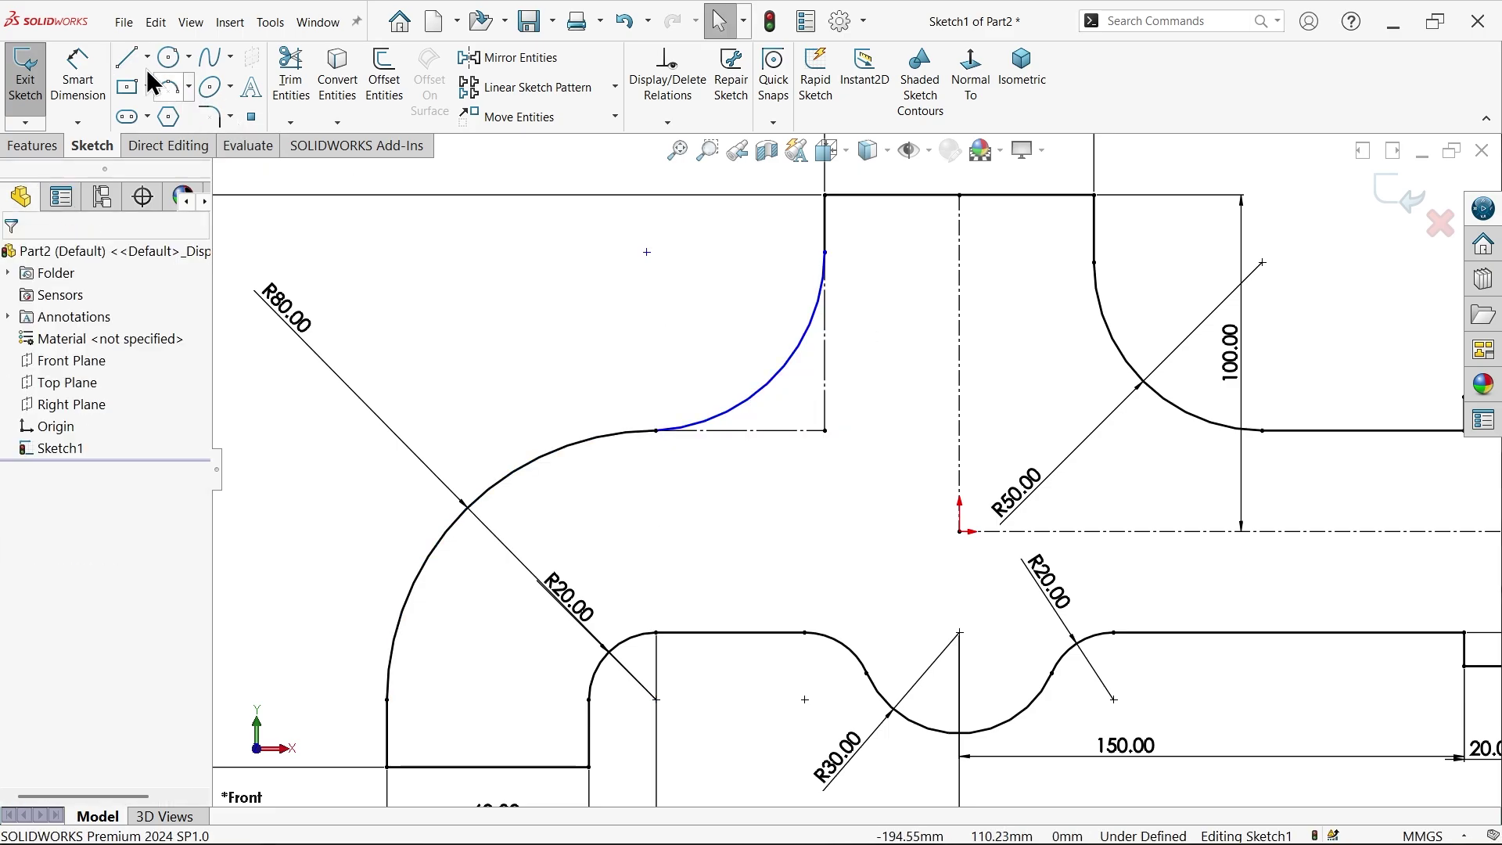
# Step: Dimension the short vertical line at the upper block's left side as 20 mm
pyautogui.click(81, 89)
pyautogui.click(825, 227)
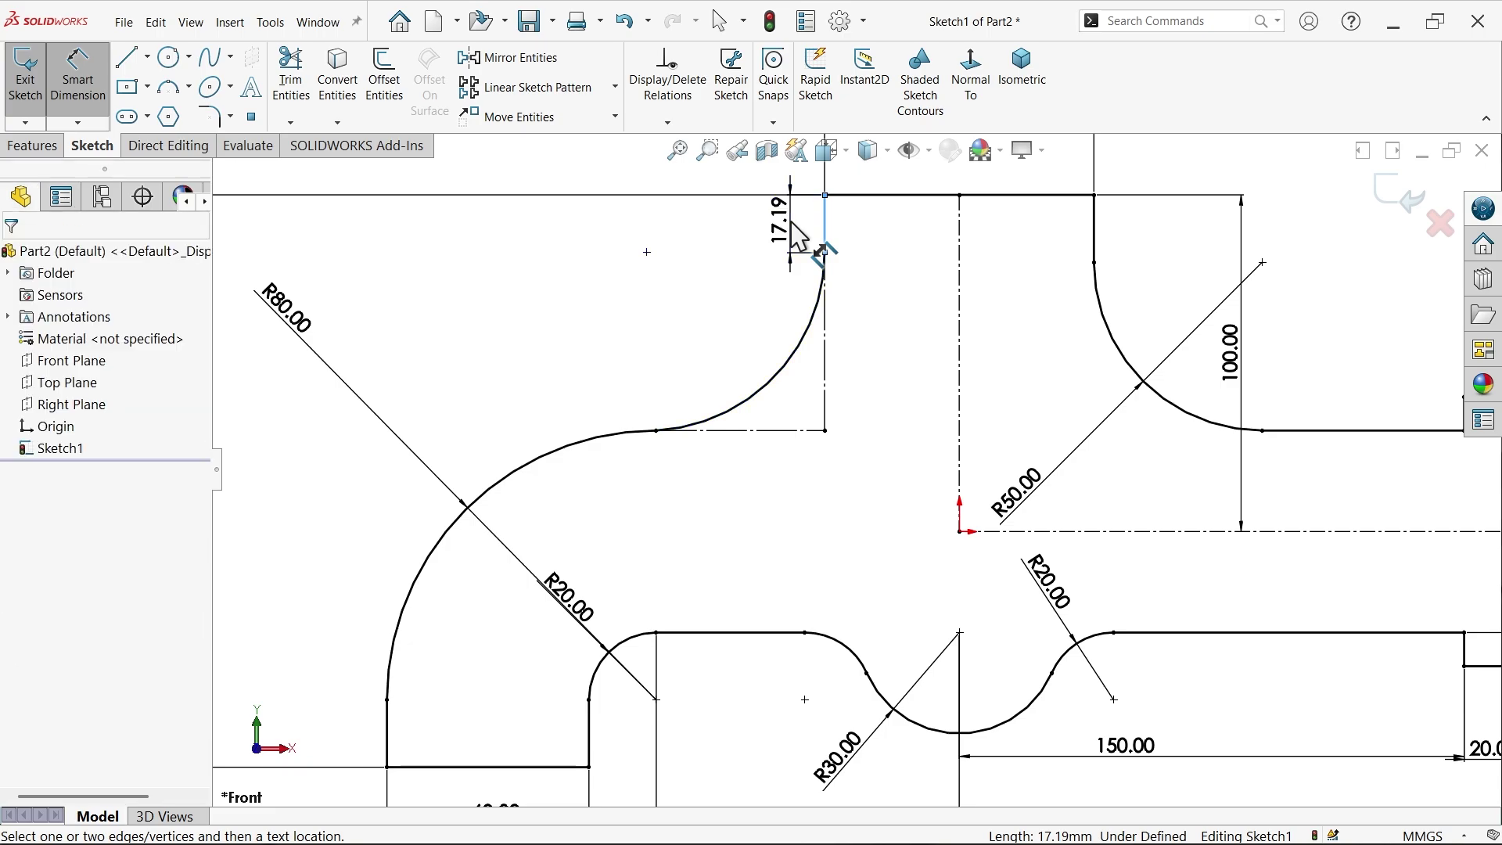
pyautogui.click(798, 235)
pyautogui.write('20.00mm')
pyautogui.click(695, 192)
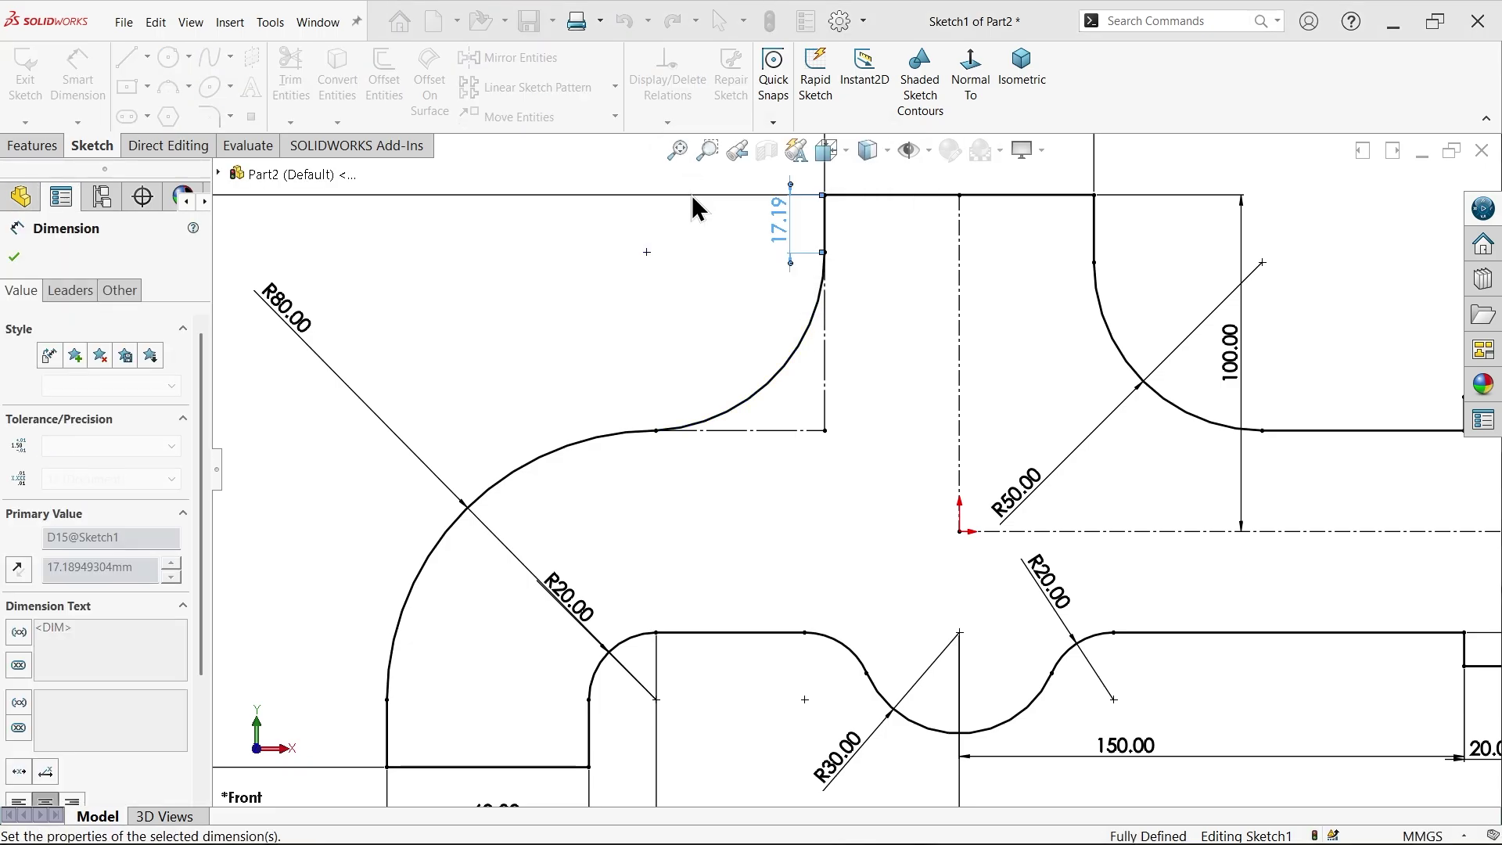
# Step: Add a driven radius dimension to the tangent arc between the upper block's left side and the R80 arc
pyautogui.click(744, 405)
pyautogui.click(724, 372)
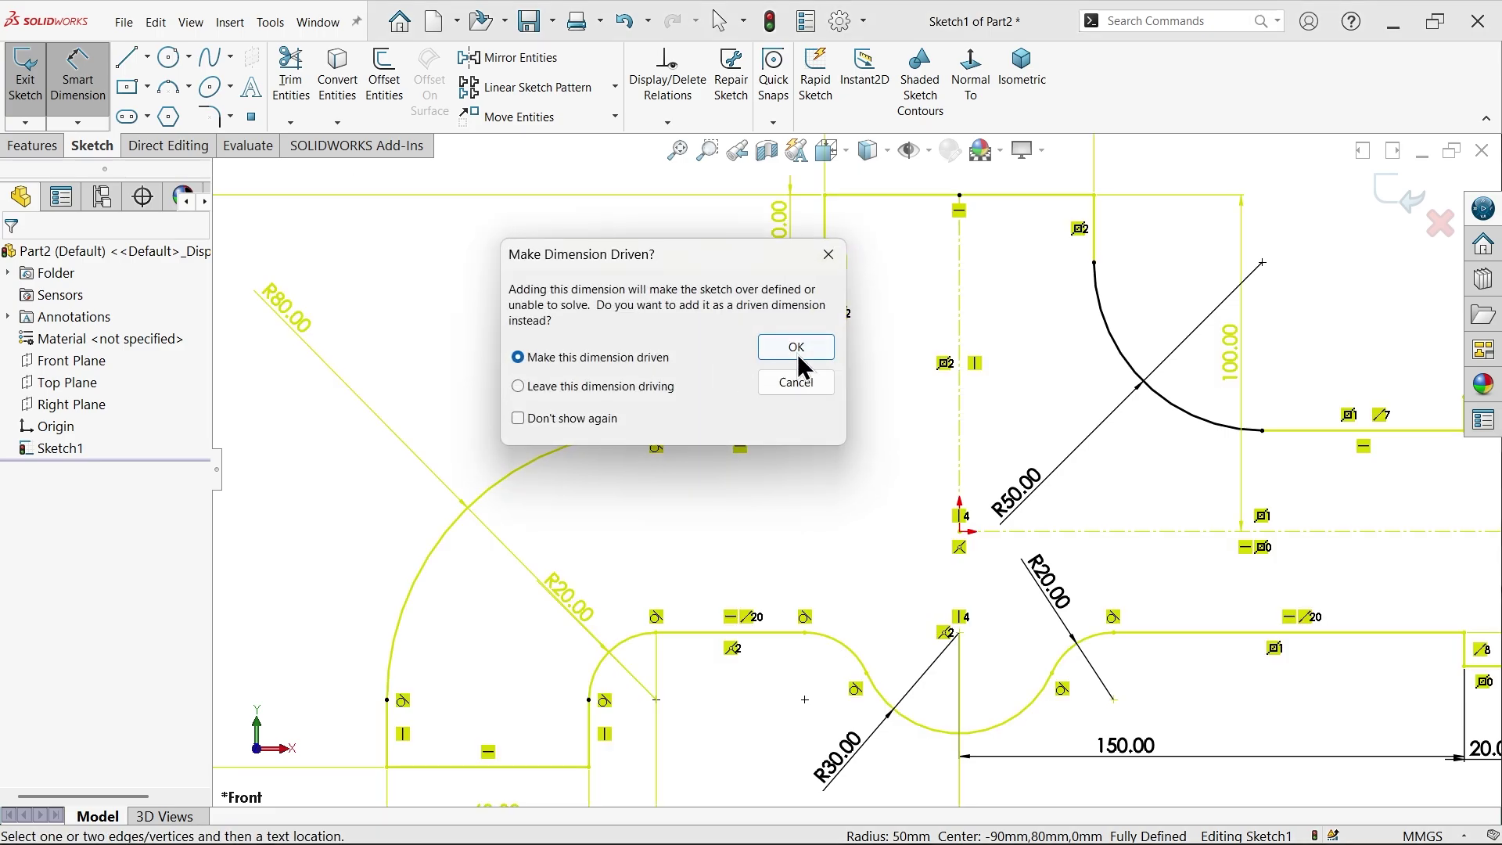
pyautogui.click(788, 347)
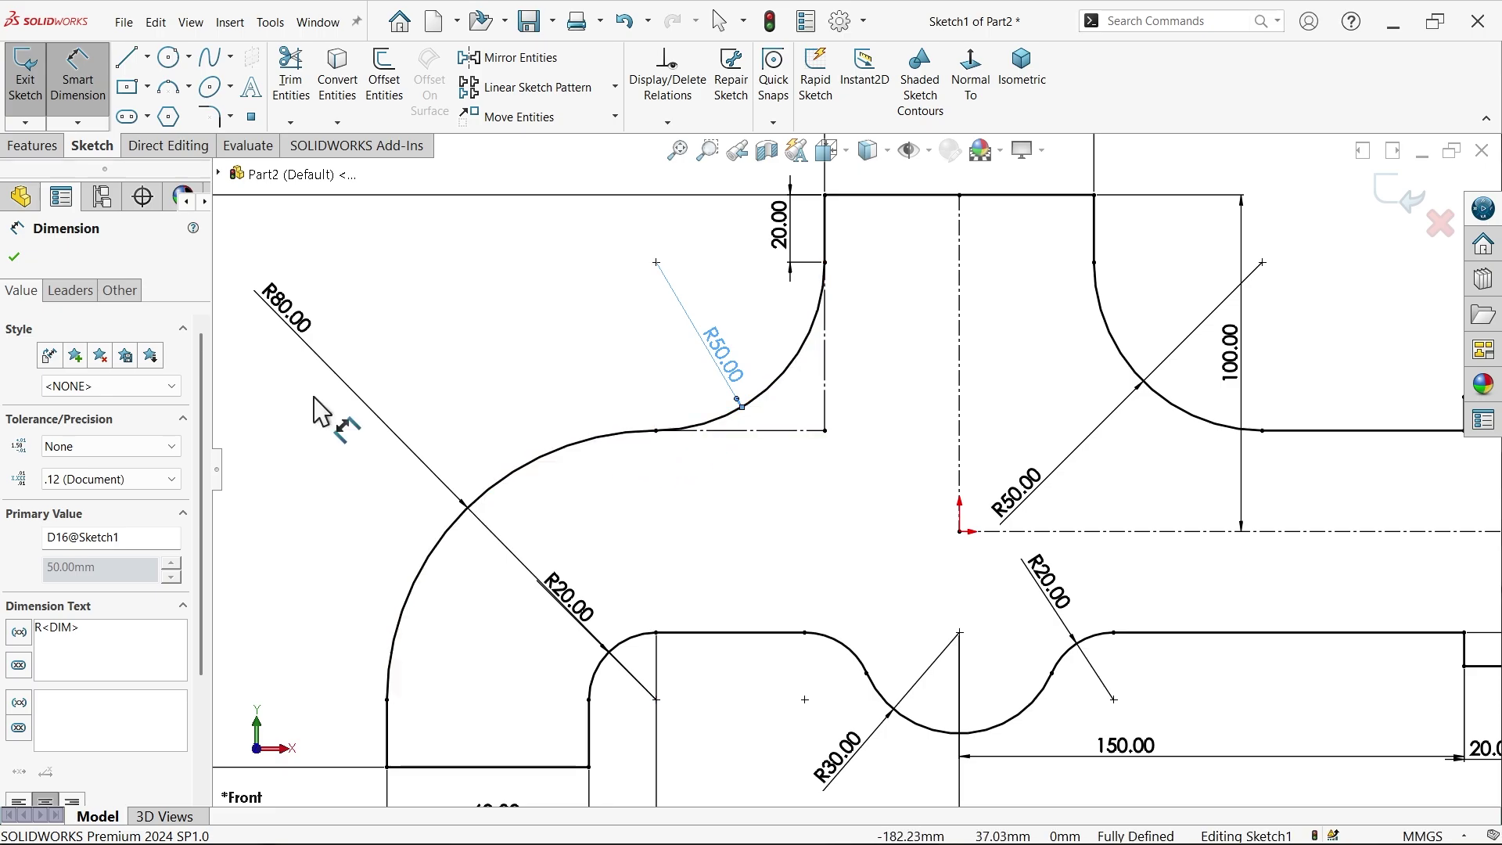
pyautogui.click(14, 258)
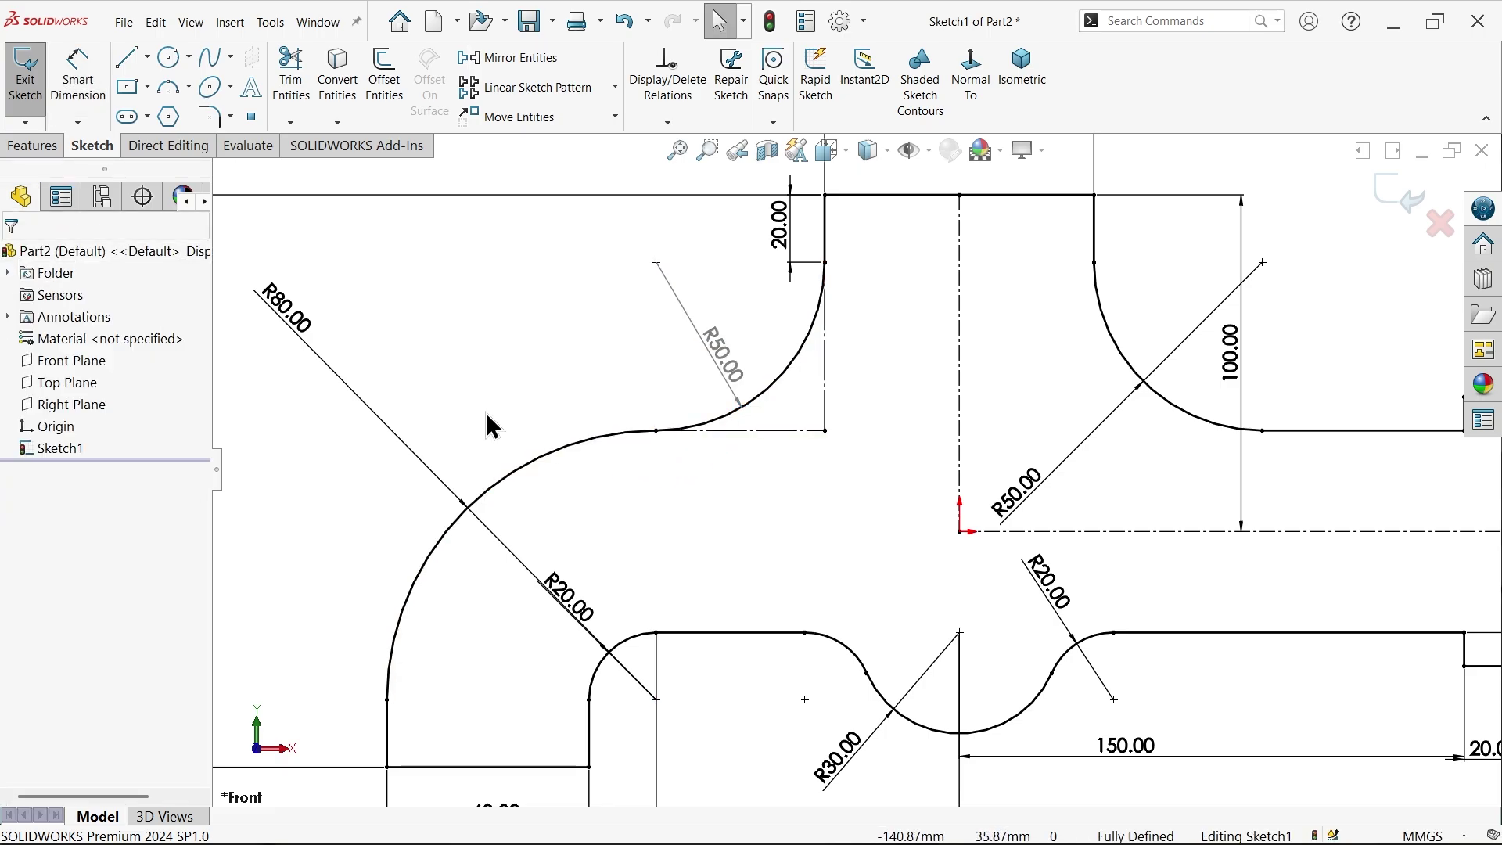
# Step: Check the relations where the upper block's left tangent arc meets the R80 arc, and view the whole sketch
pyautogui.click(747, 415)
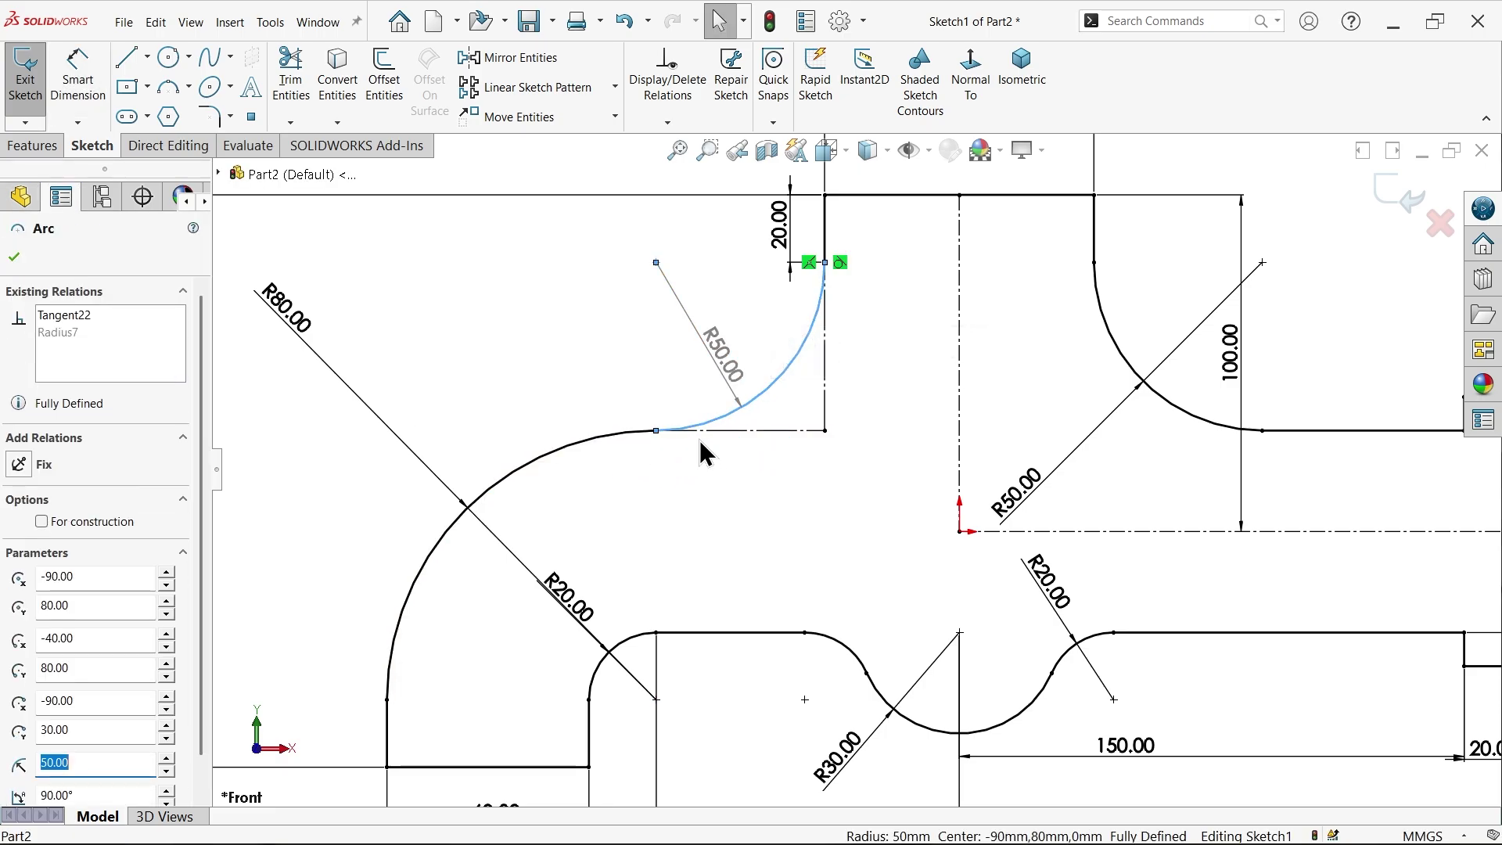
pyautogui.click(623, 435)
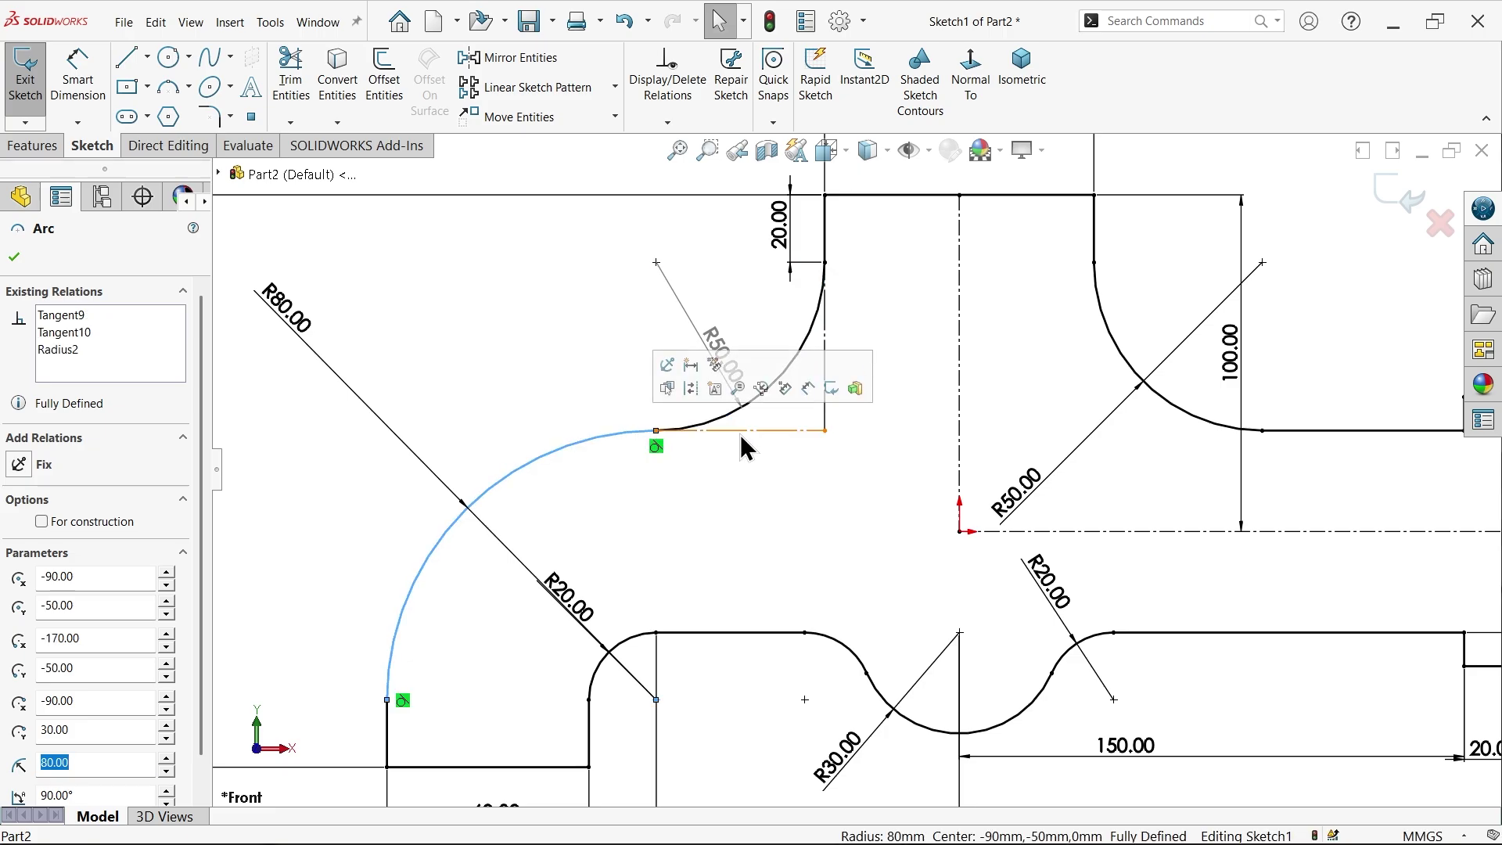
pyautogui.click(654, 446)
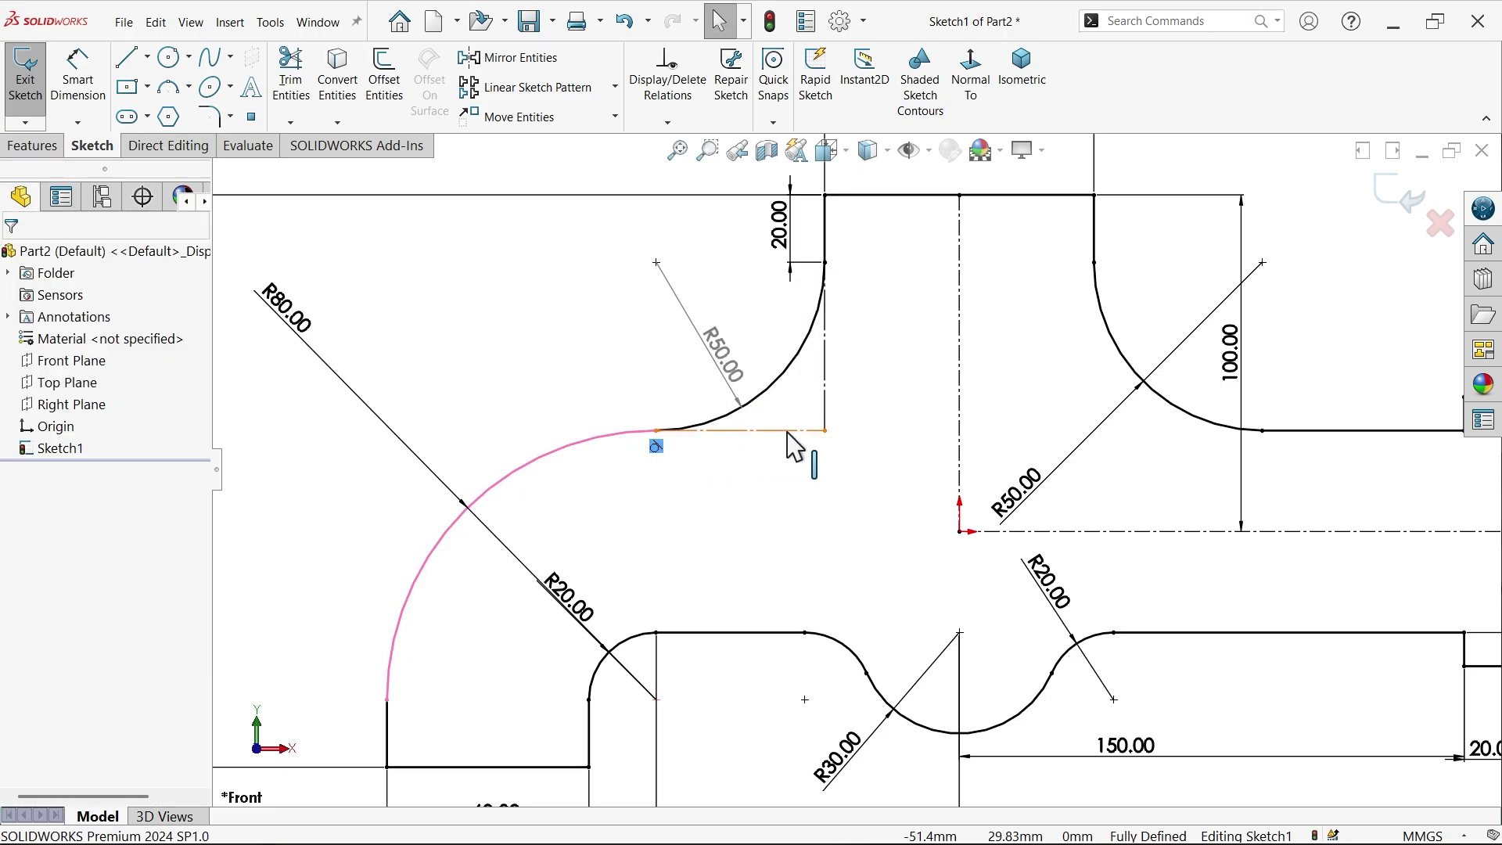
pyautogui.click(708, 450)
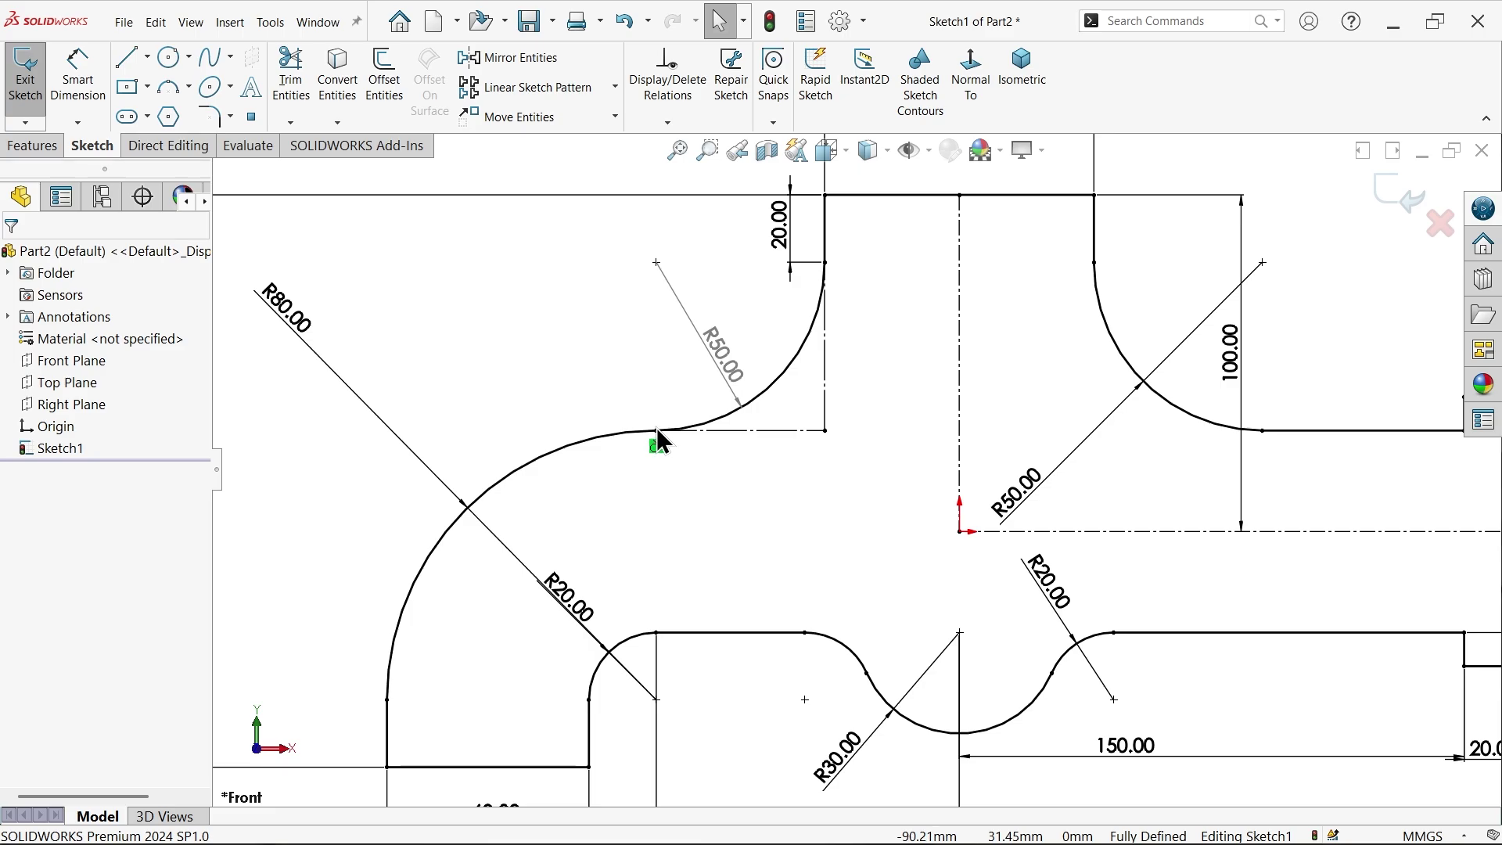
pyautogui.press('f')
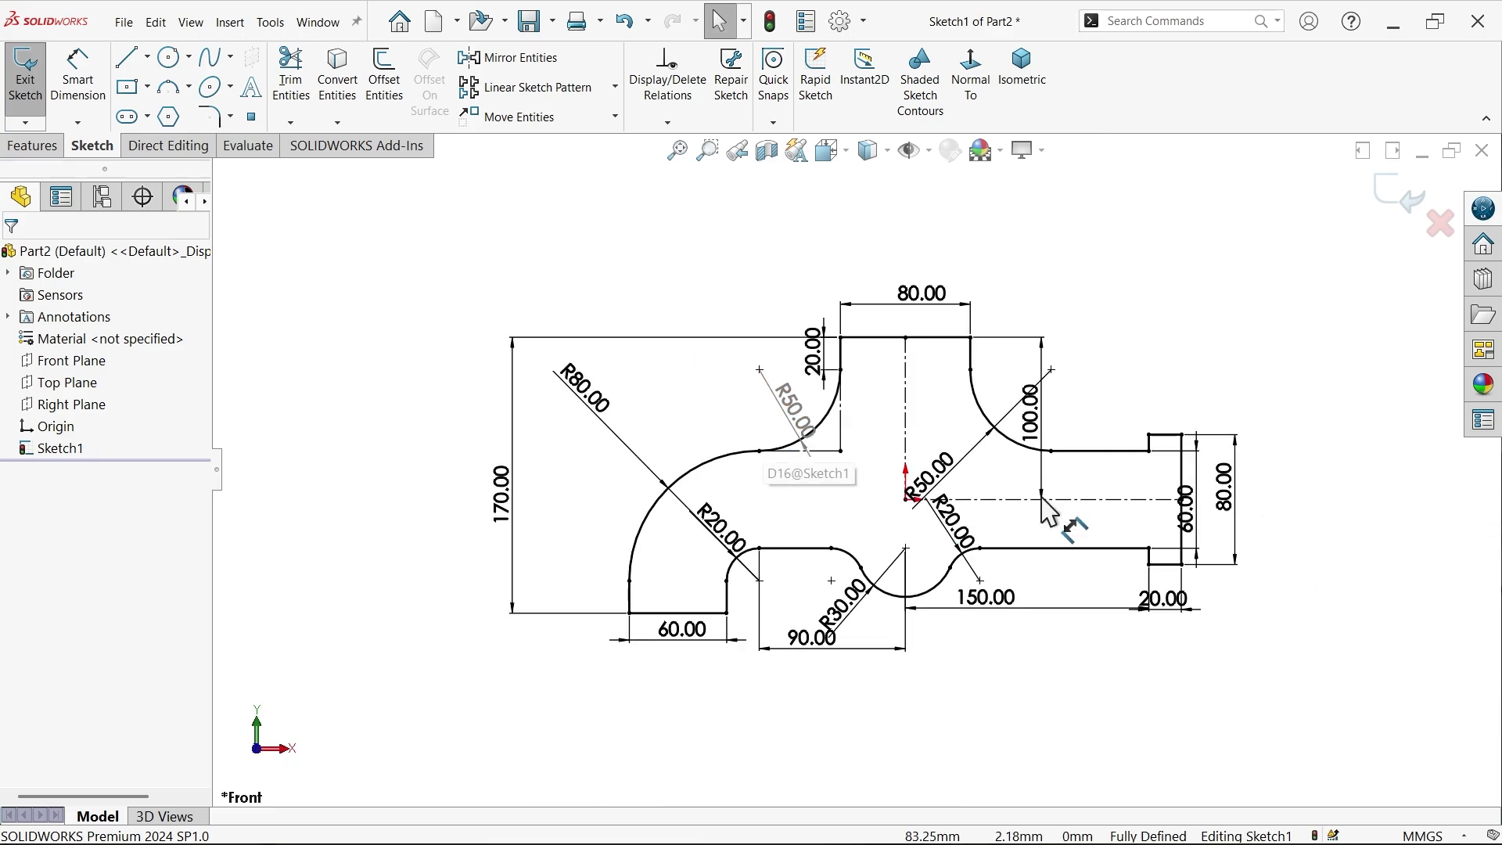
# Step: Switch to the Tap Sketch reference image in Photos and examine the handle, stem and collar dimensions, then return to the sketch
pyautogui.hotkey('alt', 'Tab')
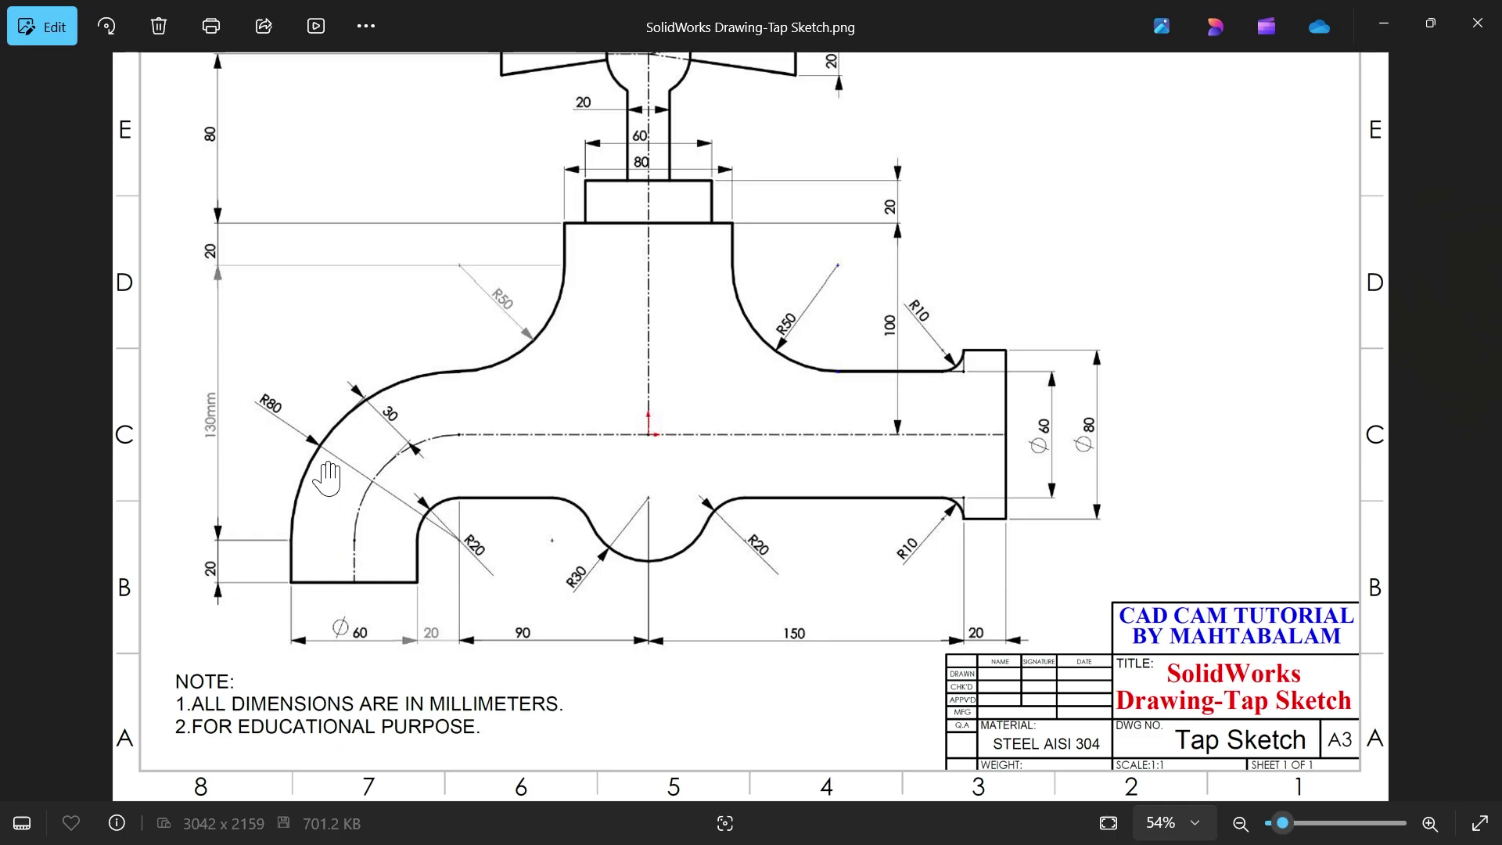
pyautogui.moveTo(579, 374)
pyautogui.mouseDown()
pyautogui.moveTo(590, 496)
pyautogui.moveTo(545, 560)
pyautogui.mouseUp()
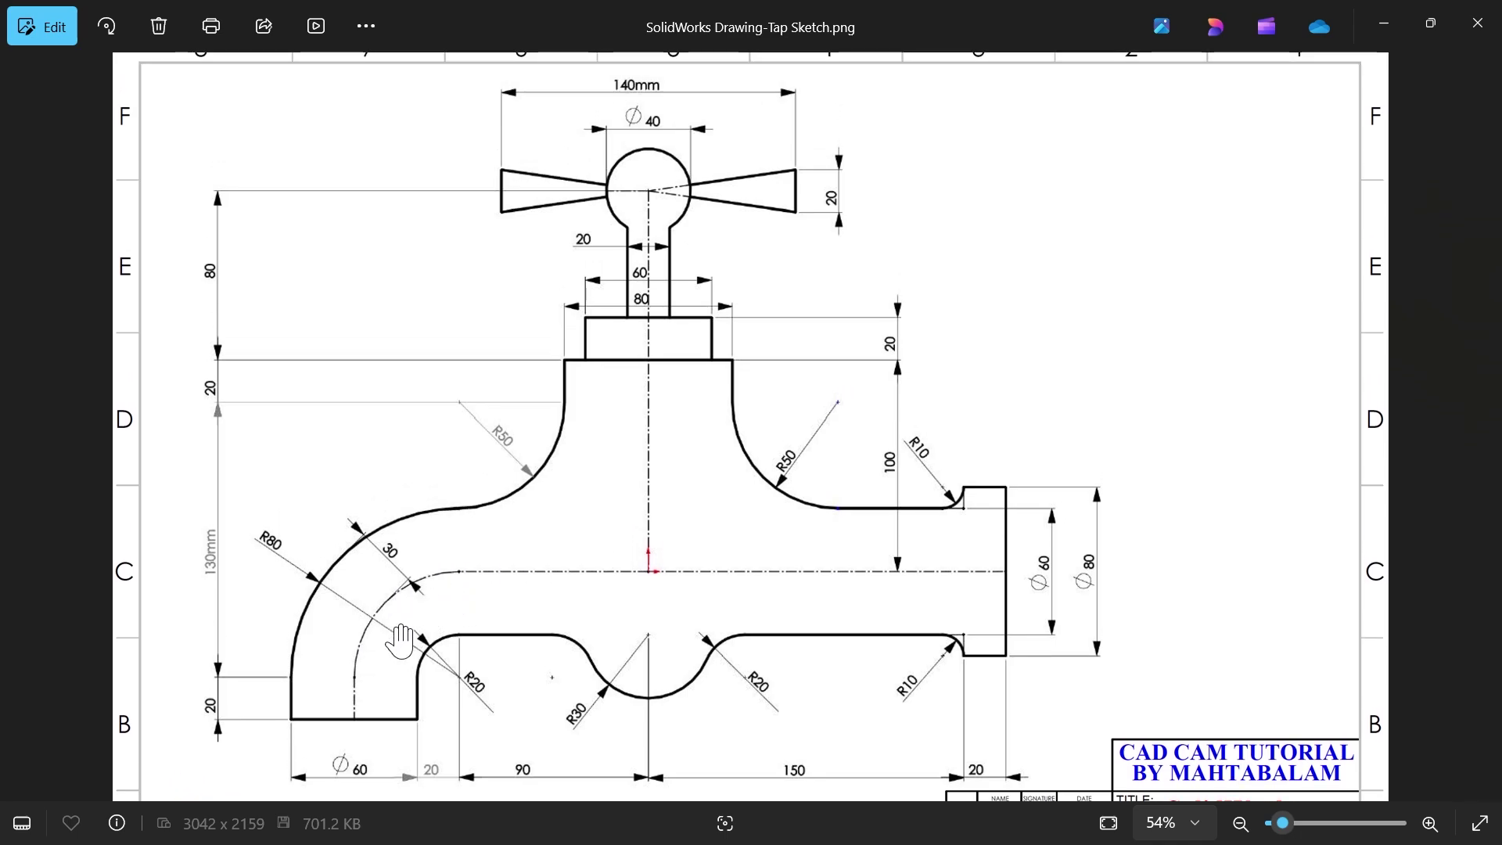
pyautogui.moveTo(601, 462); pyautogui.dragTo(604, 482)
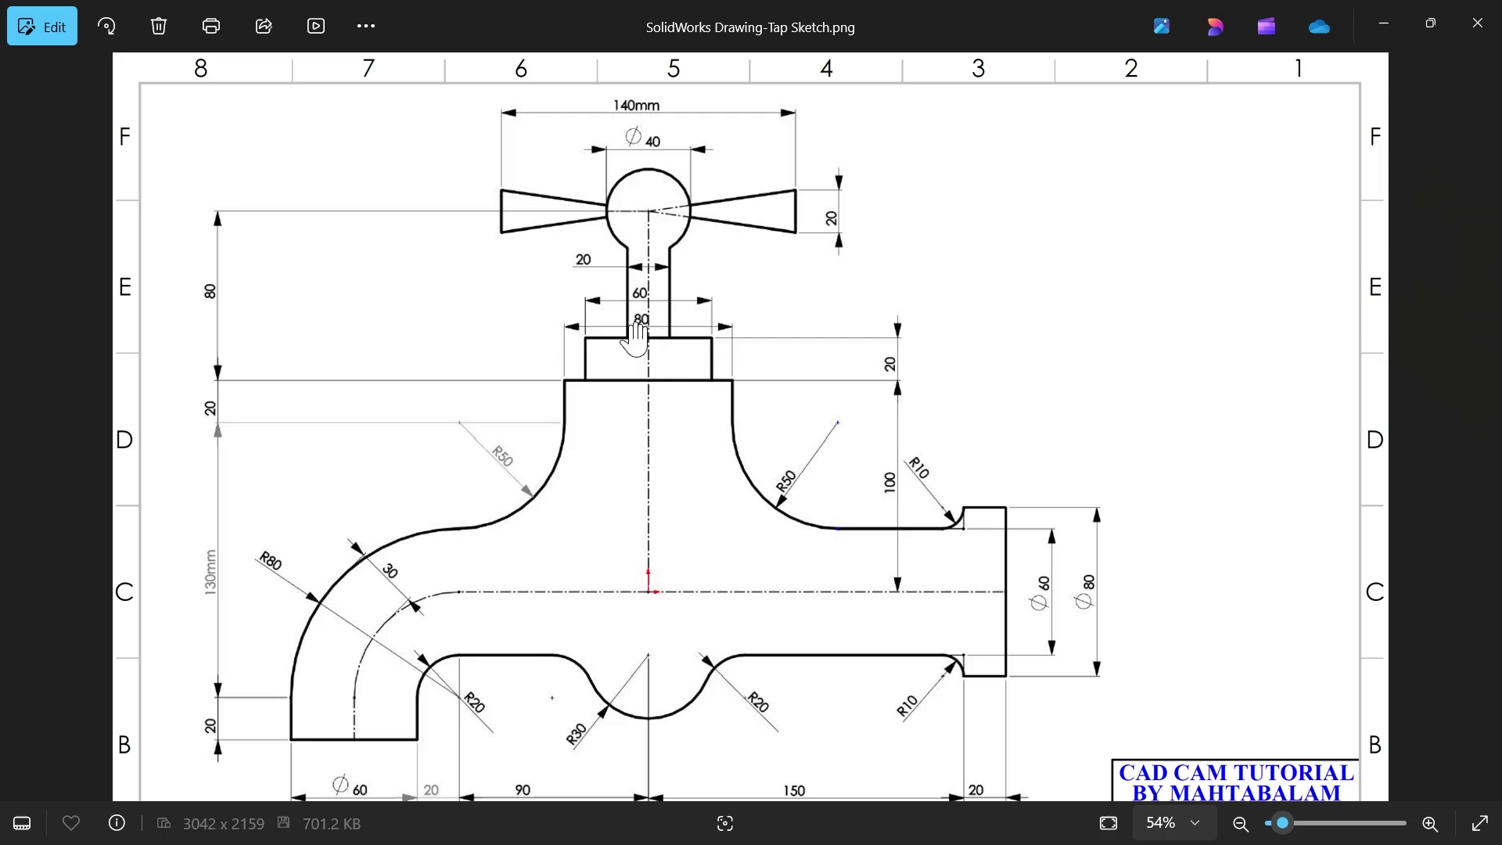
pyautogui.scroll(2, 656, 305)
pyautogui.moveTo(607, 345); pyautogui.dragTo(623, 432)
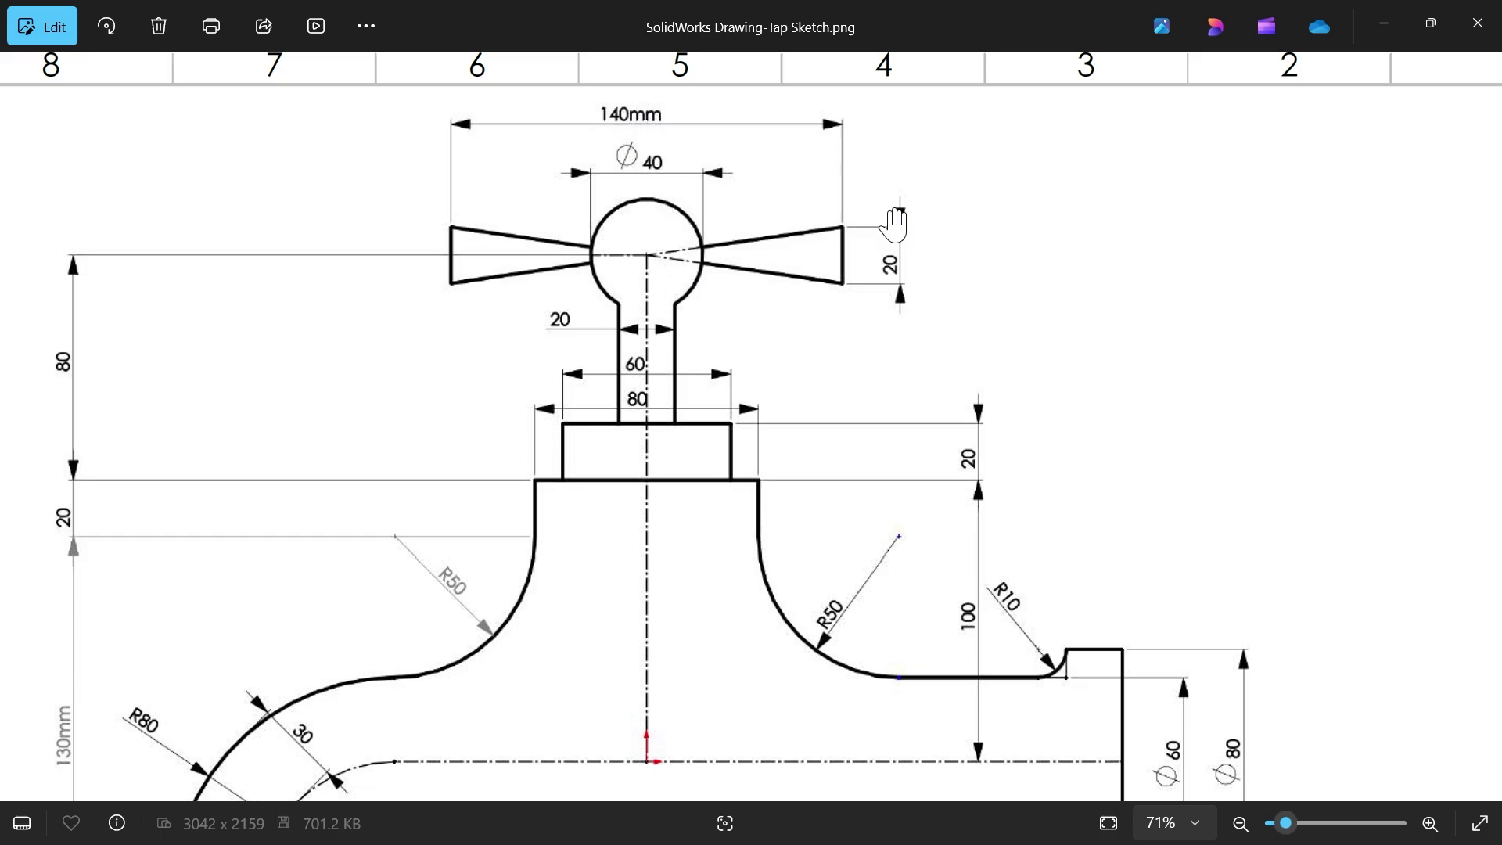
pyautogui.click(1385, 25)
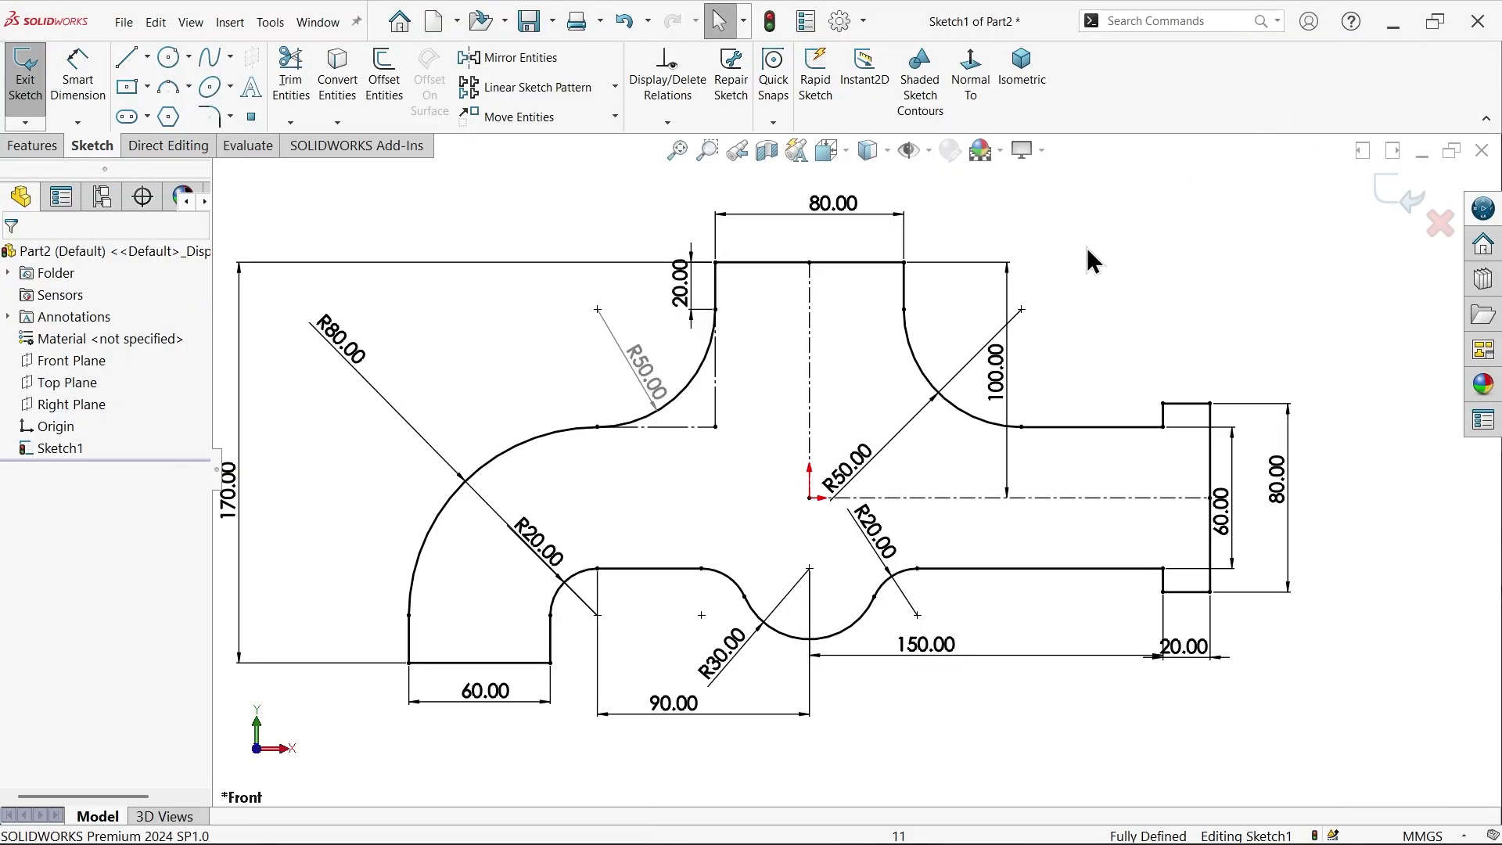
# Step: Sketch a circle of about 11.5 mm radius above the upper block, with its center aligned to the vertical centerline
pyautogui.scroll(2, 1117, 245)
pyautogui.scroll(-2, 979, 258)
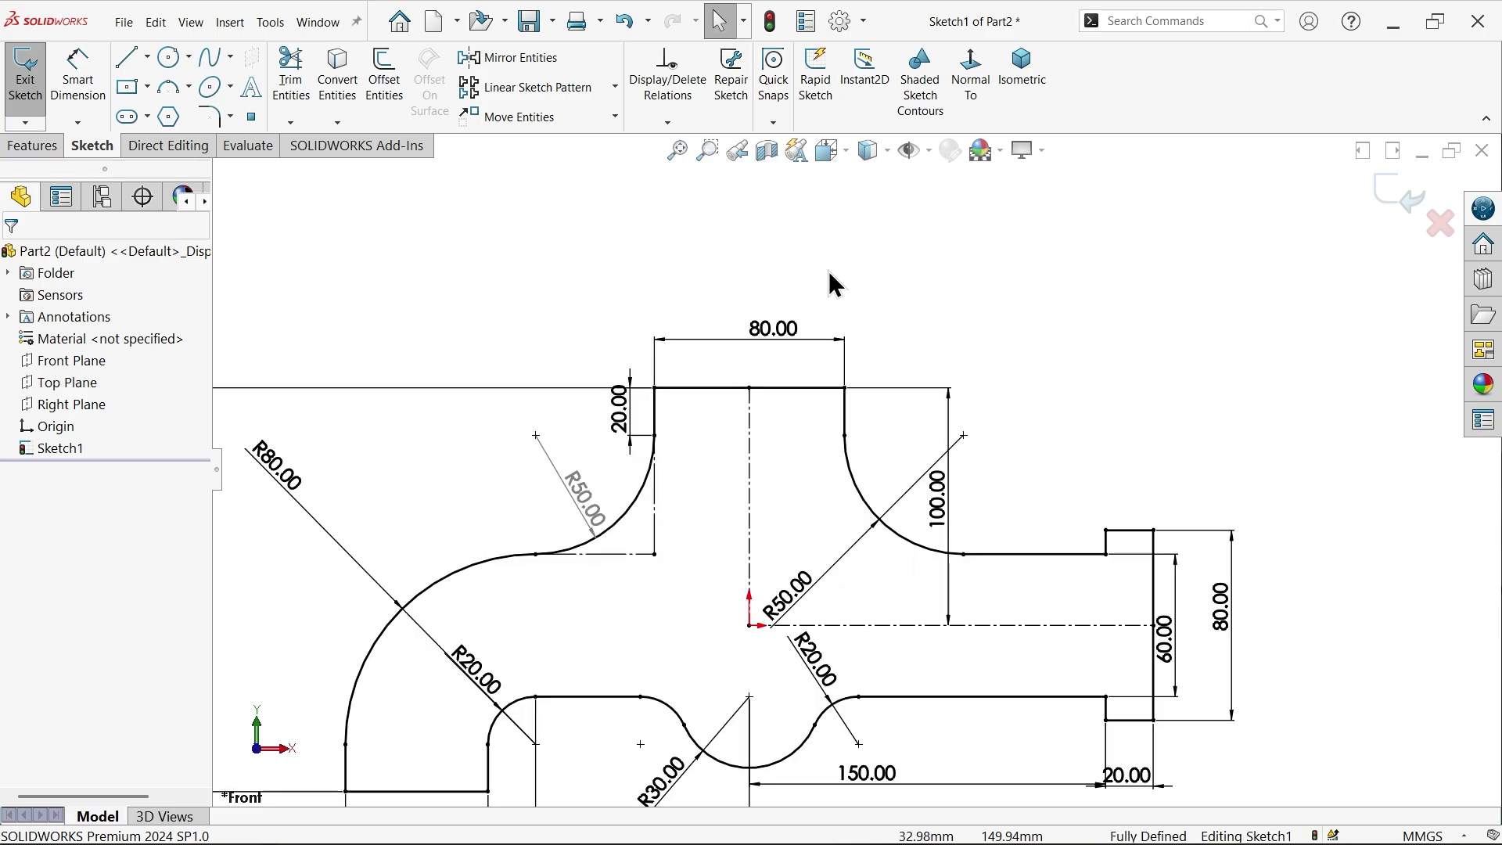
pyautogui.click(170, 66)
pyautogui.scroll(-2, 806, 297)
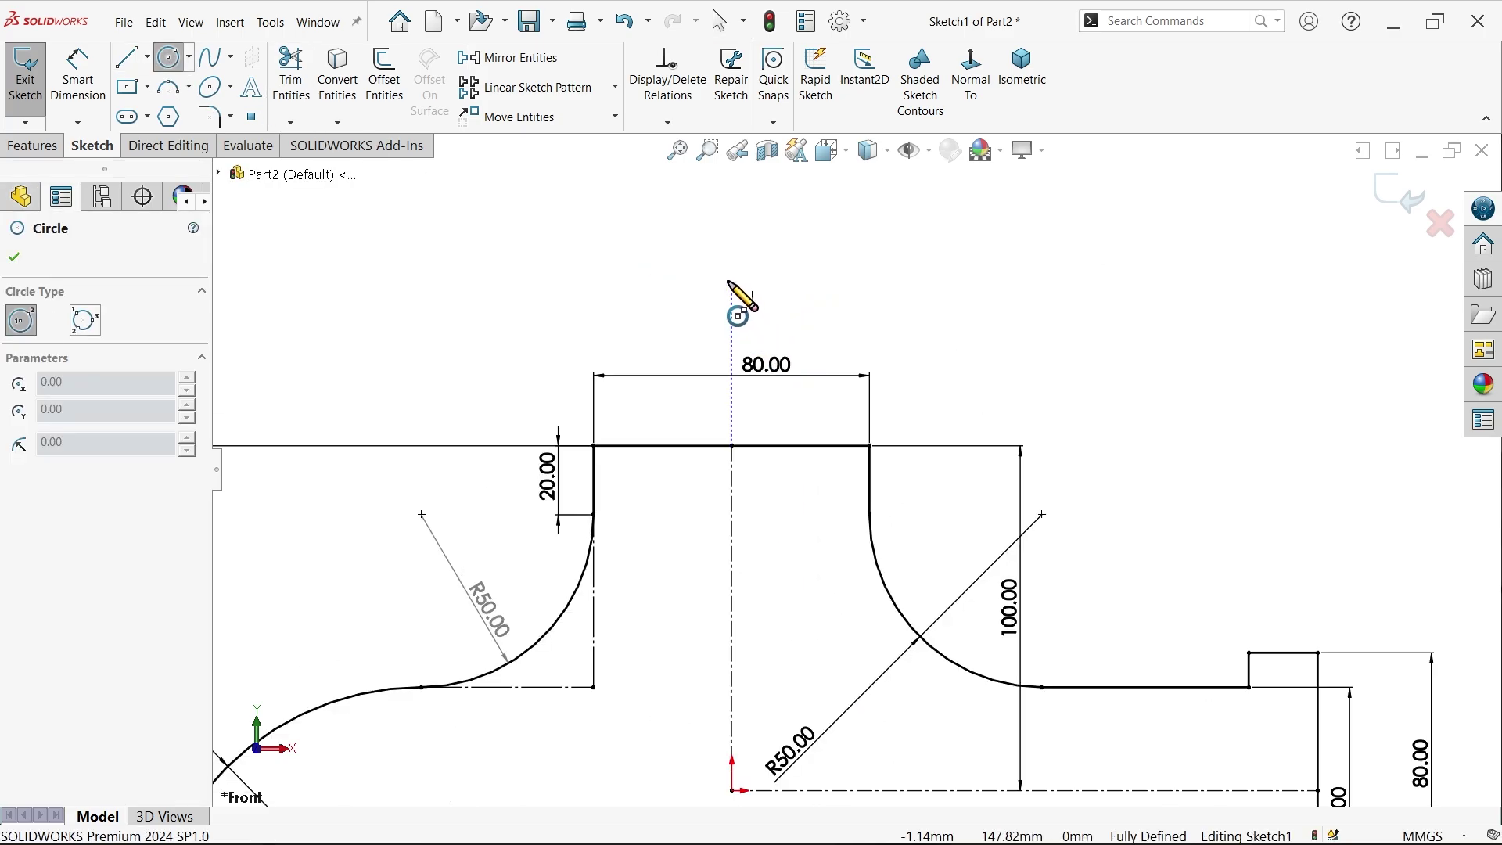
pyautogui.click(731, 280)
pyautogui.click(760, 311)
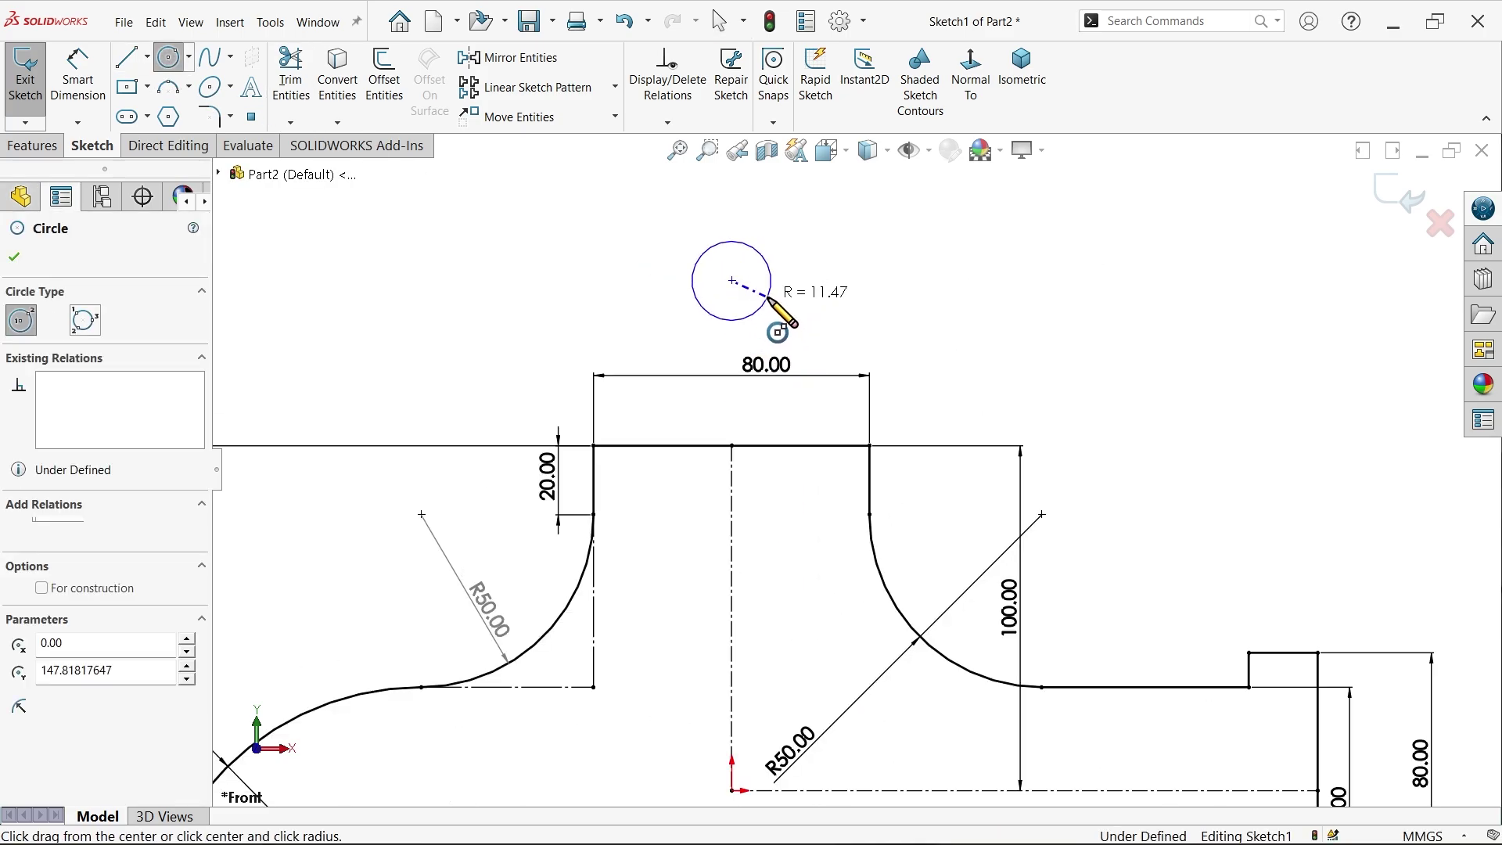
# Step: Sketch a three-sided collar profile about 14 mm high with lines rising from and closing onto the upper block's top edge
pyautogui.click(127, 58)
pyautogui.scroll(-2, 762, 361)
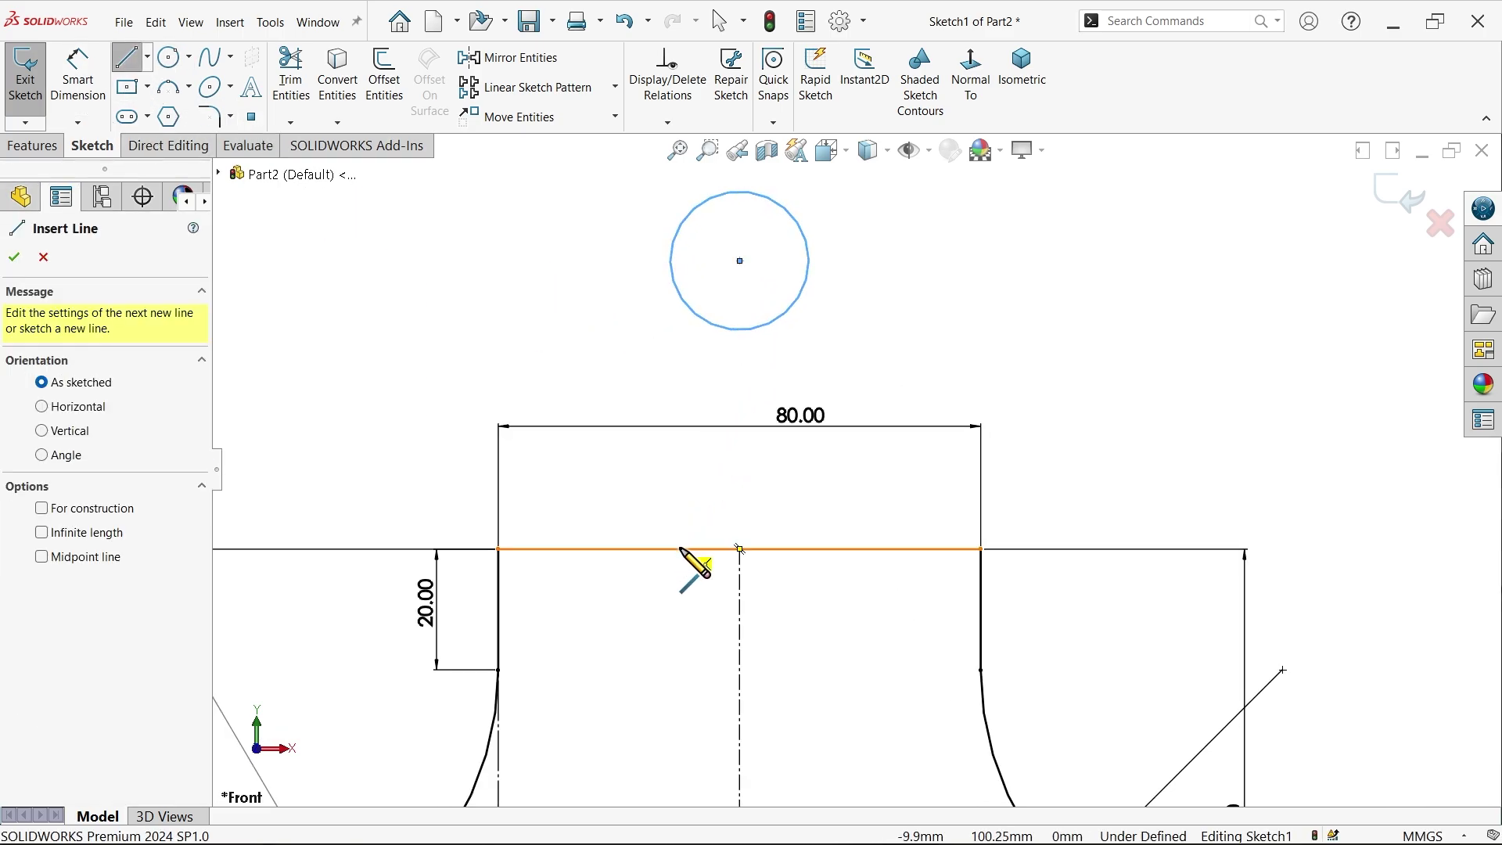
pyautogui.click(930, 549)
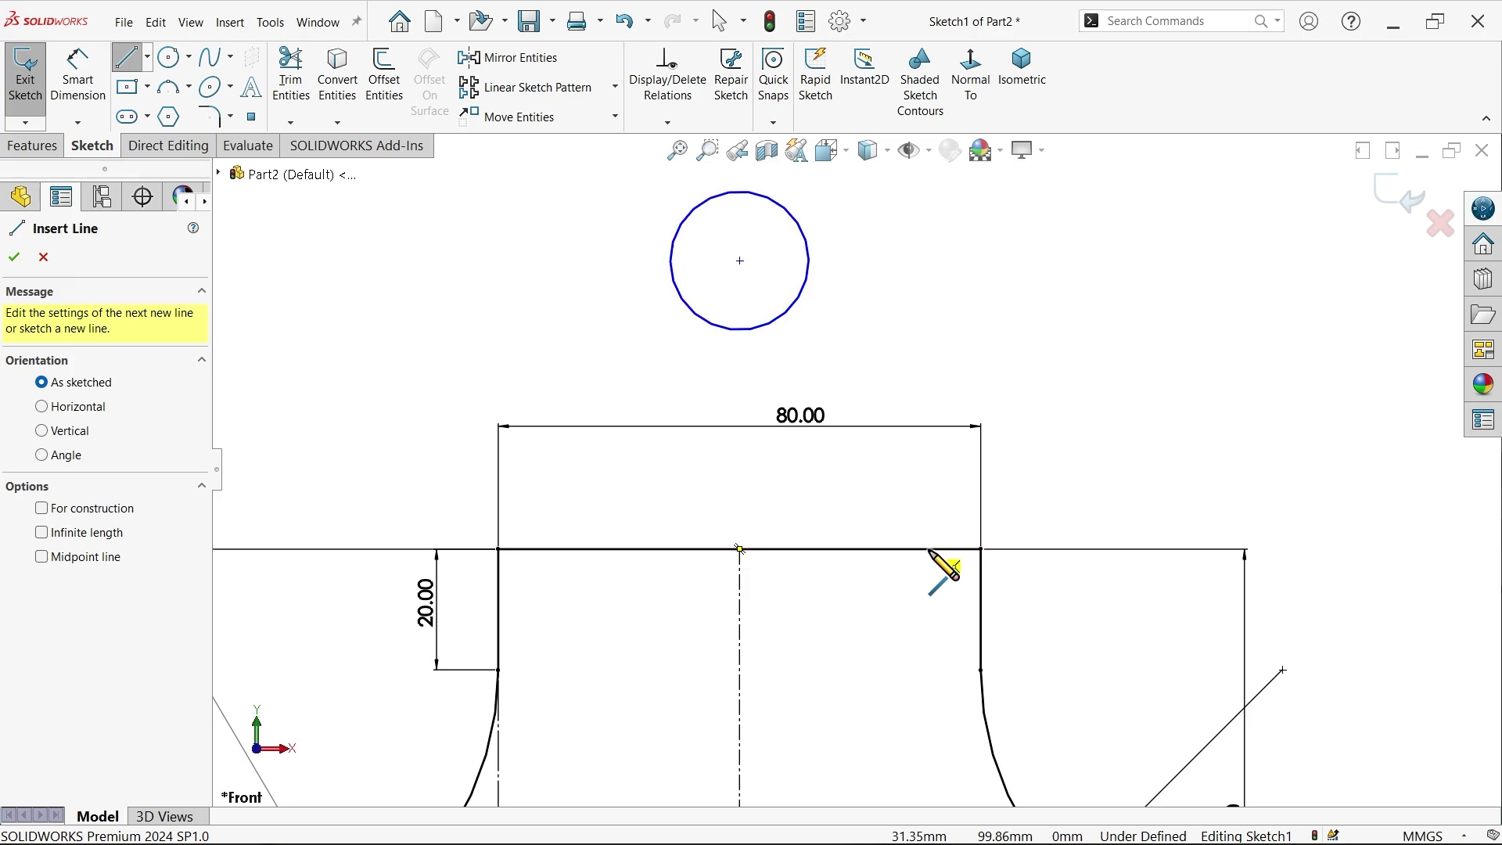
pyautogui.click(929, 467)
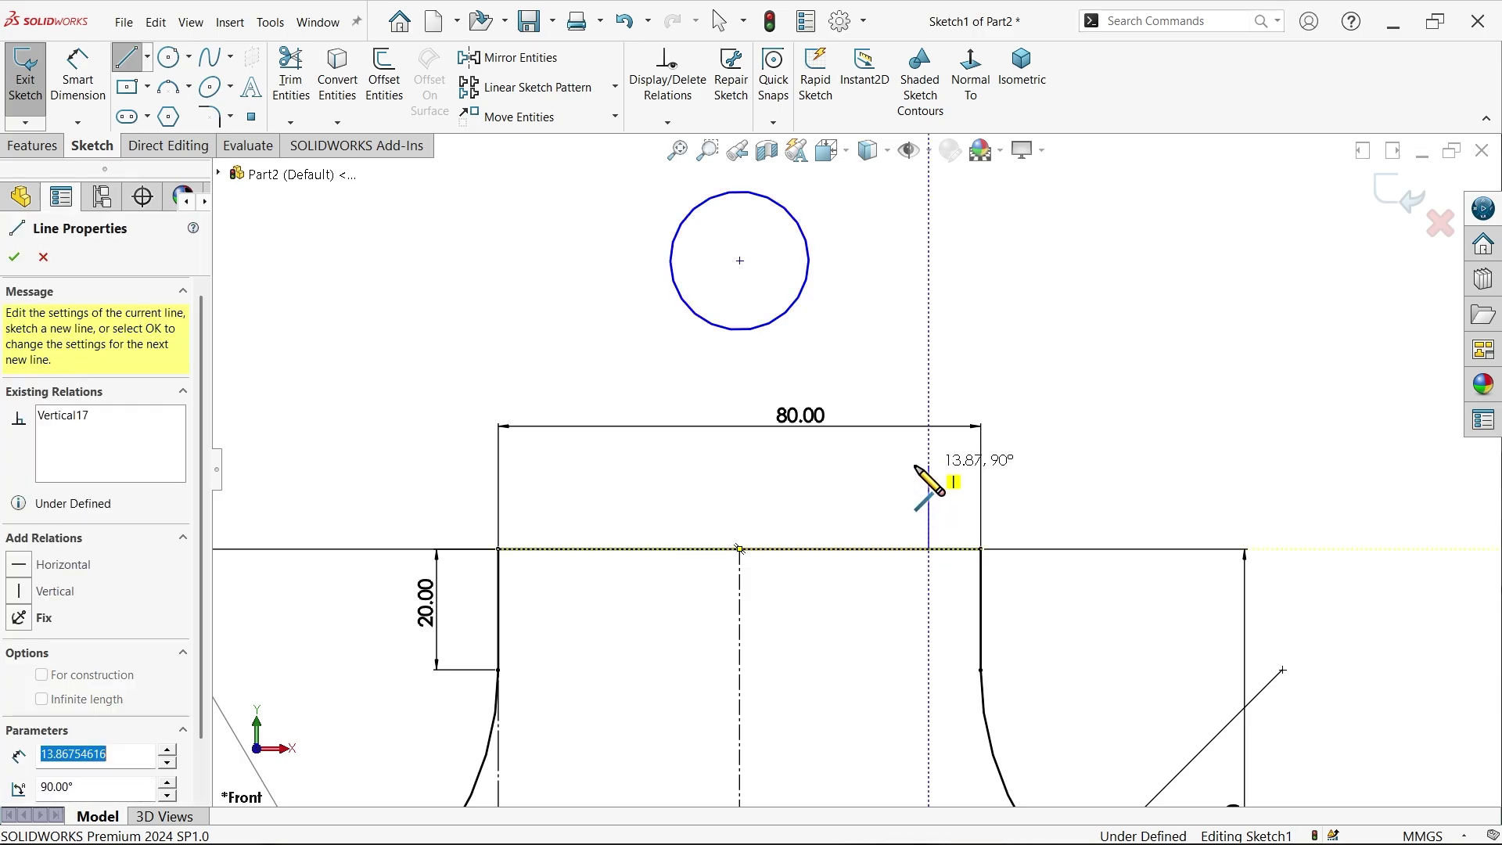
pyautogui.click(567, 466)
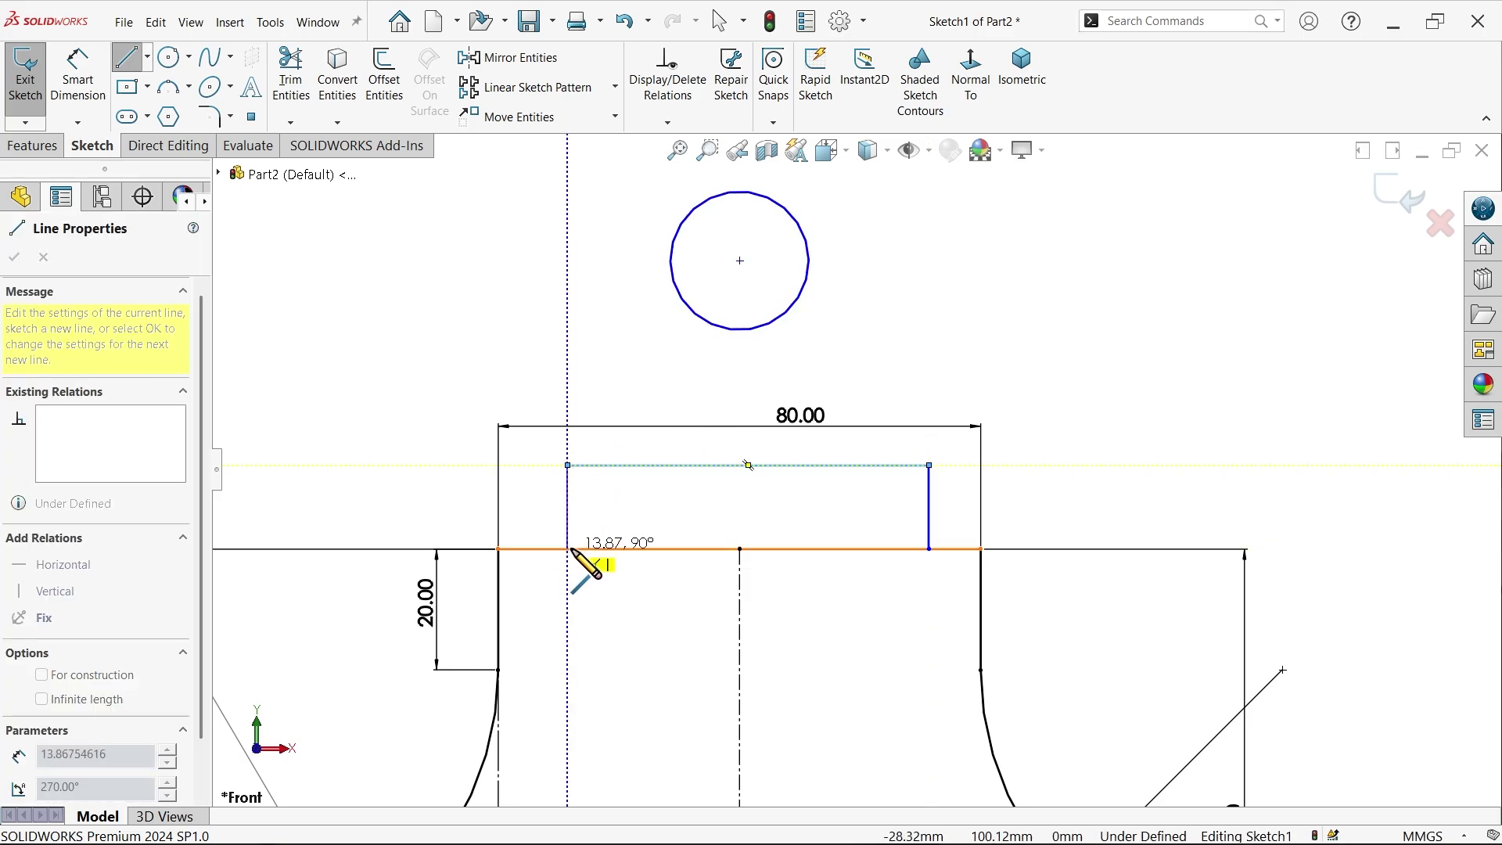
pyautogui.click(568, 549)
pyautogui.rightClick(647, 597)
pyautogui.click(682, 610)
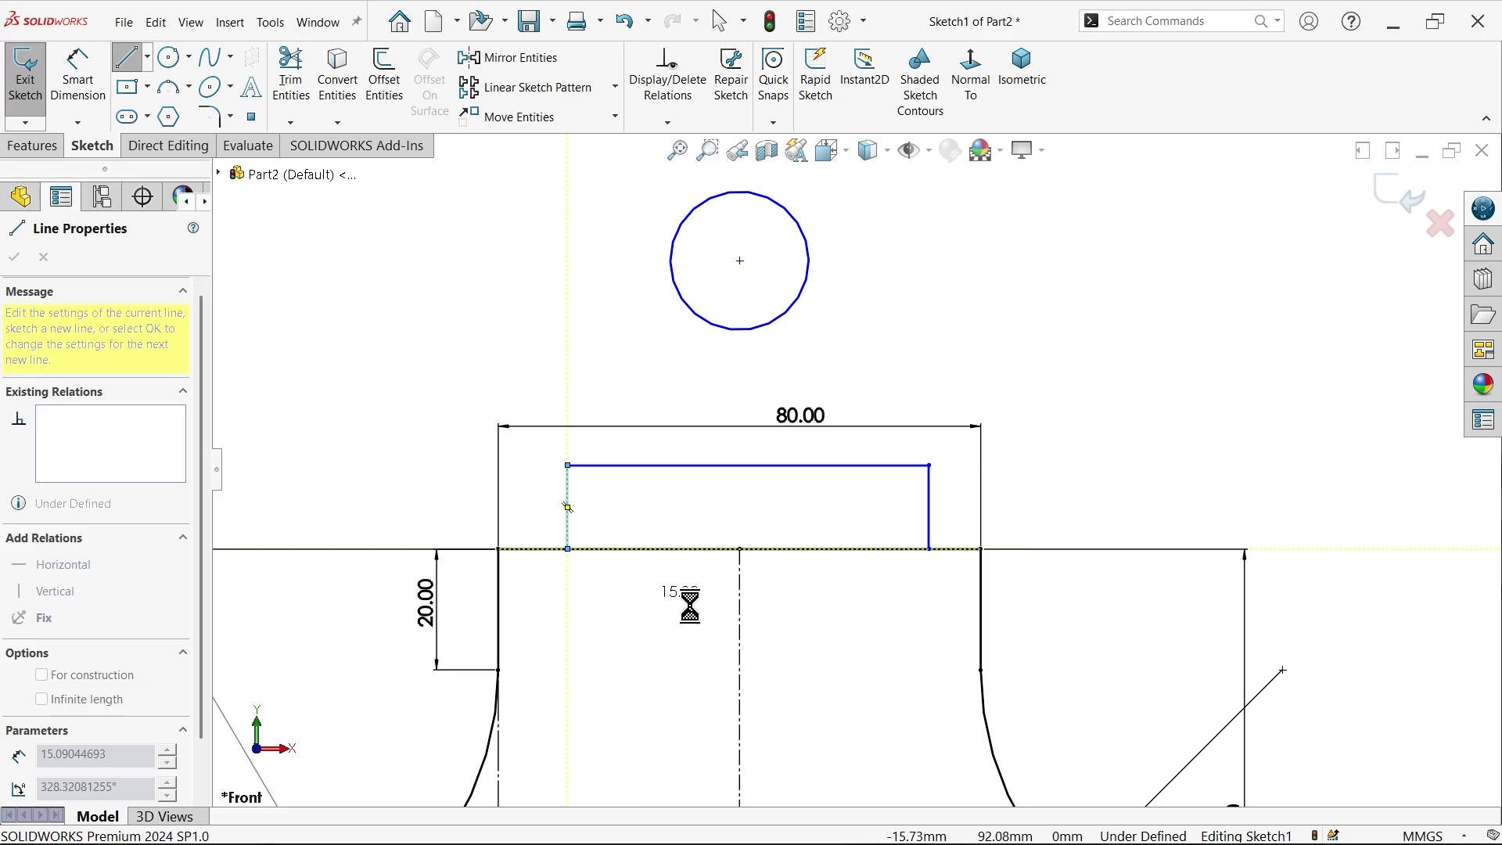
# Step: Sketch a vertical stem line about 27 mm long from the collar's top edge to the circle, left of the centerline
pyautogui.click(126, 58)
pyautogui.scroll(-2, 576, 212)
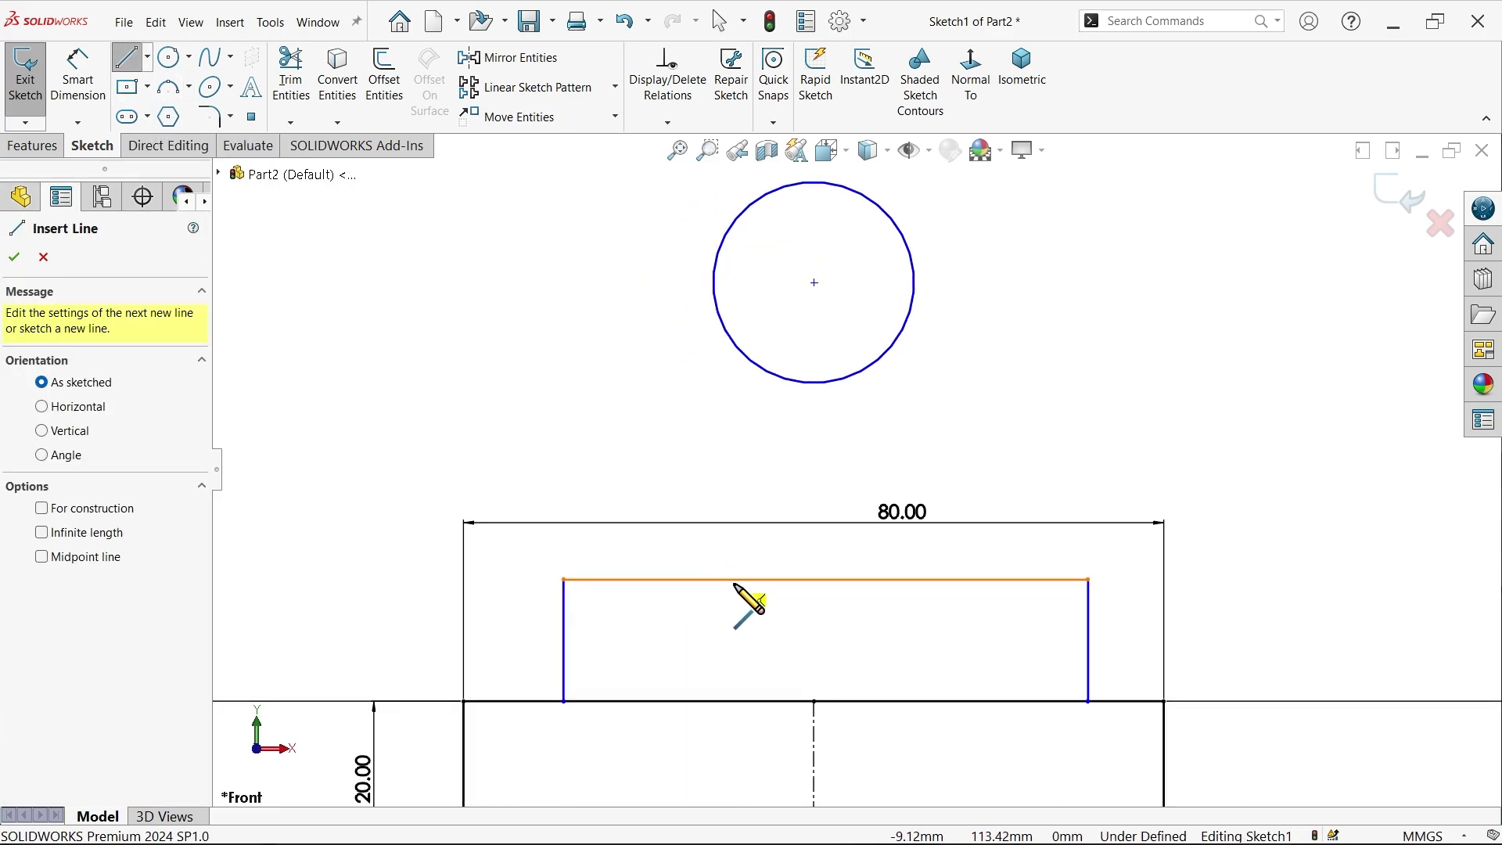
pyautogui.click(737, 581)
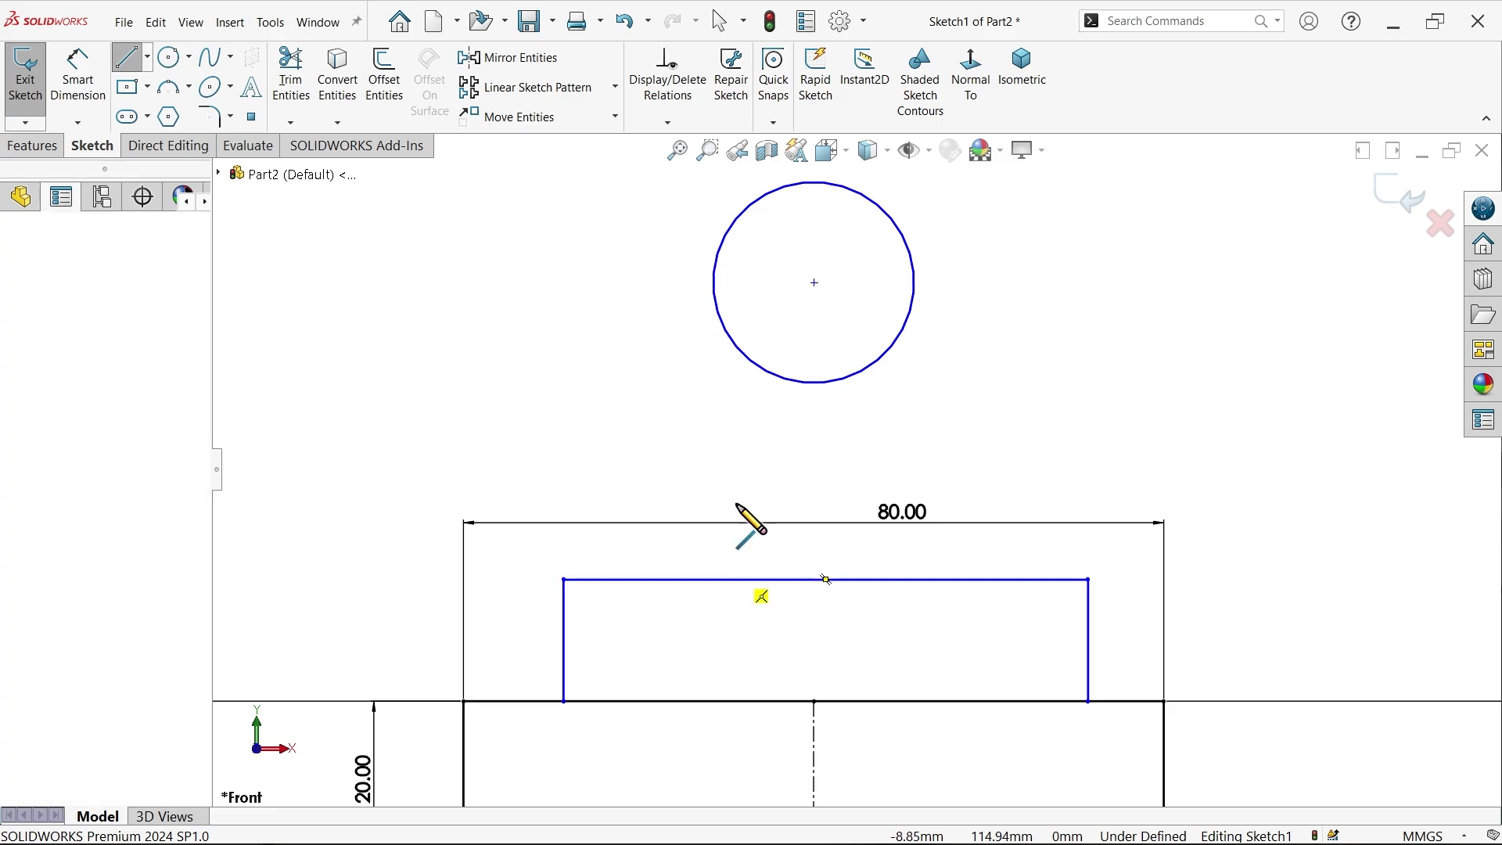
pyautogui.click(737, 346)
pyautogui.rightClick(661, 399)
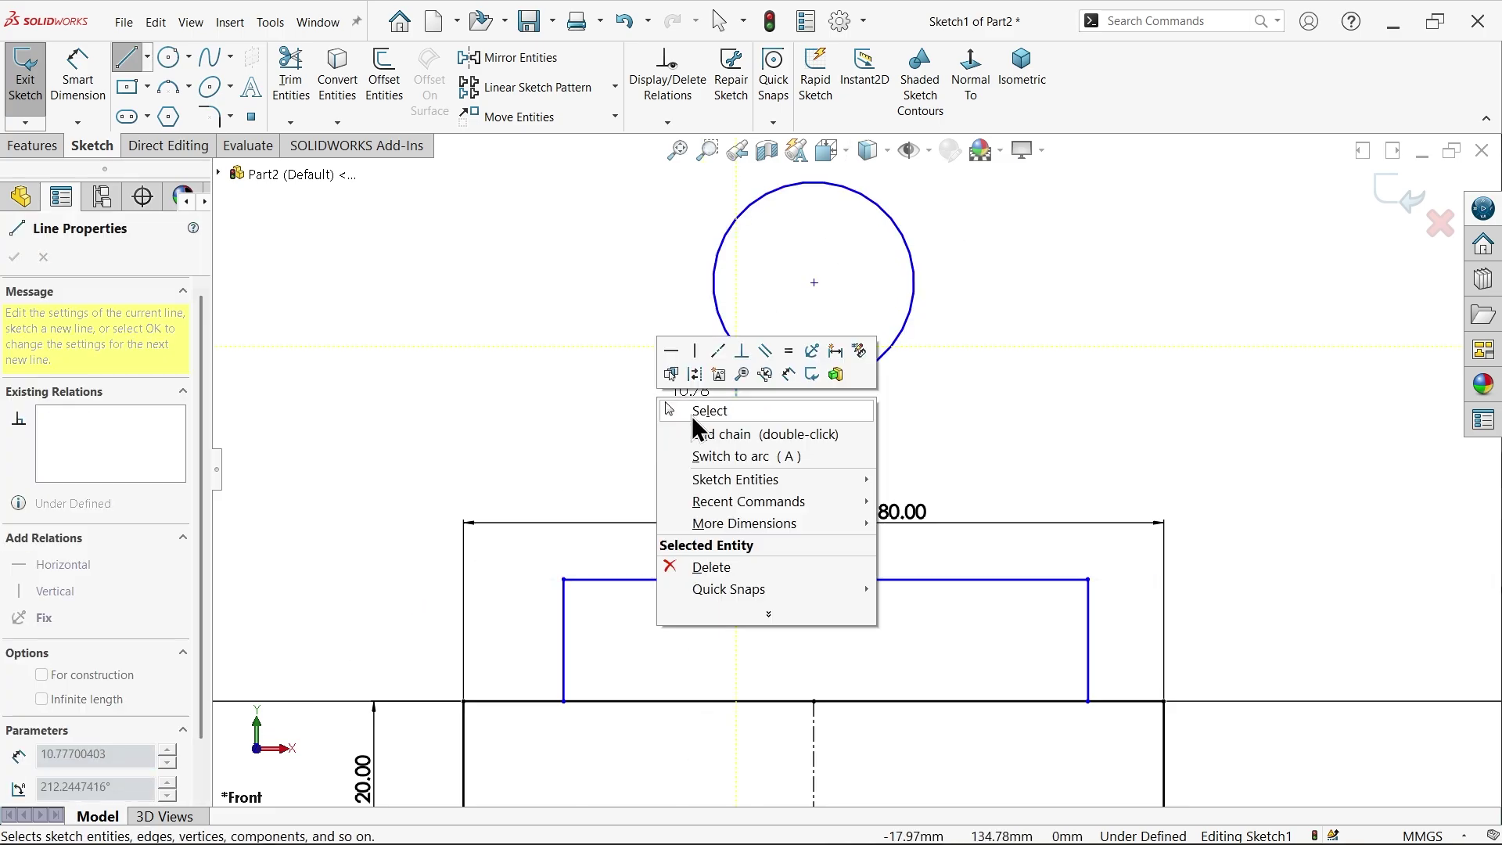
pyautogui.click(700, 406)
# Step: Mirror the vertical stem line about the body's vertical centerline as a copy
pyautogui.scroll(1, 853, 478)
pyautogui.scroll(1, 818, 723)
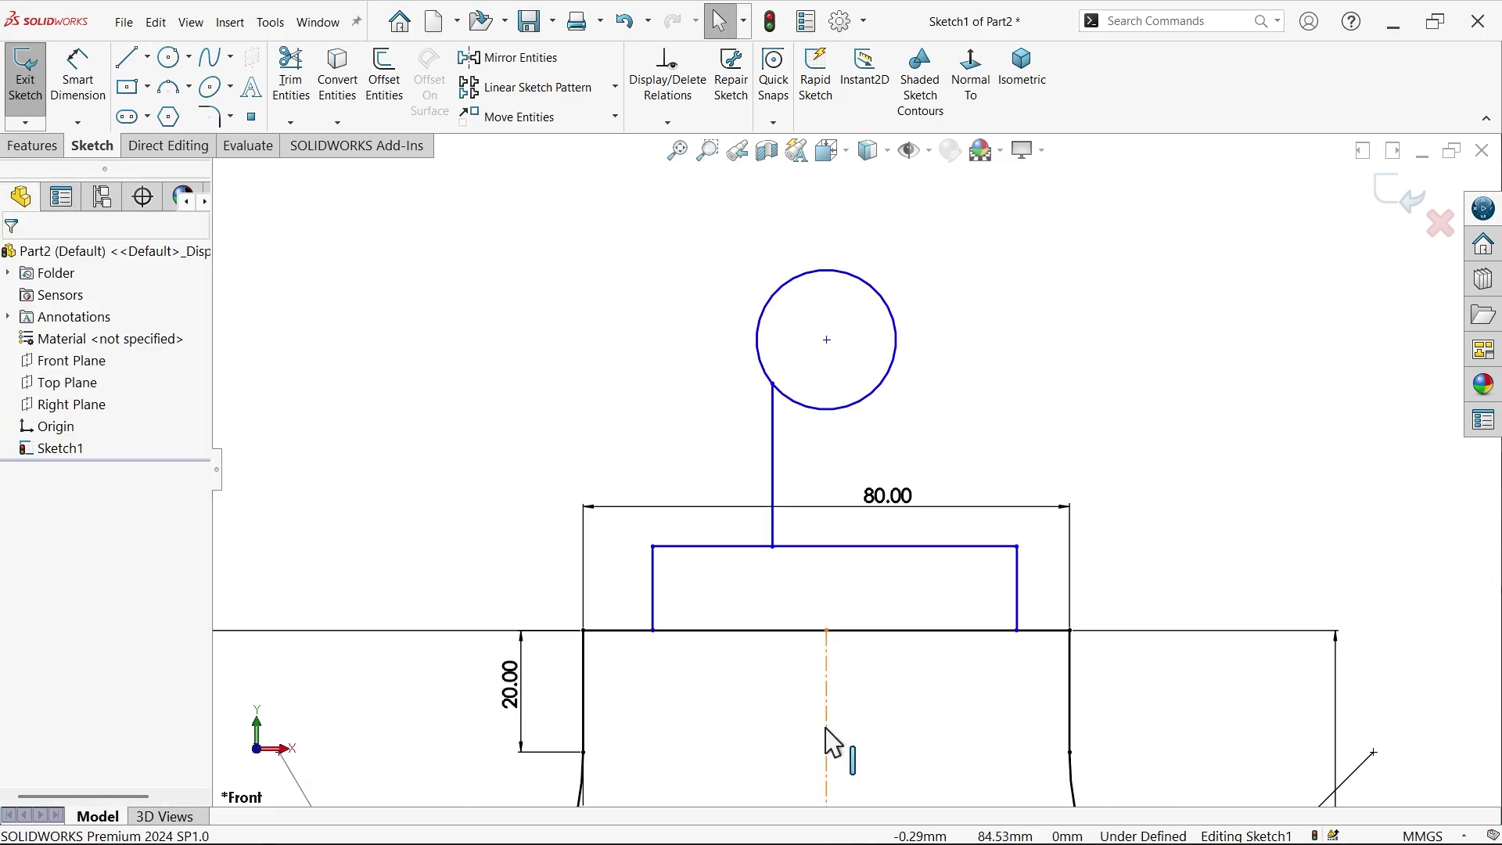
pyautogui.click(530, 69)
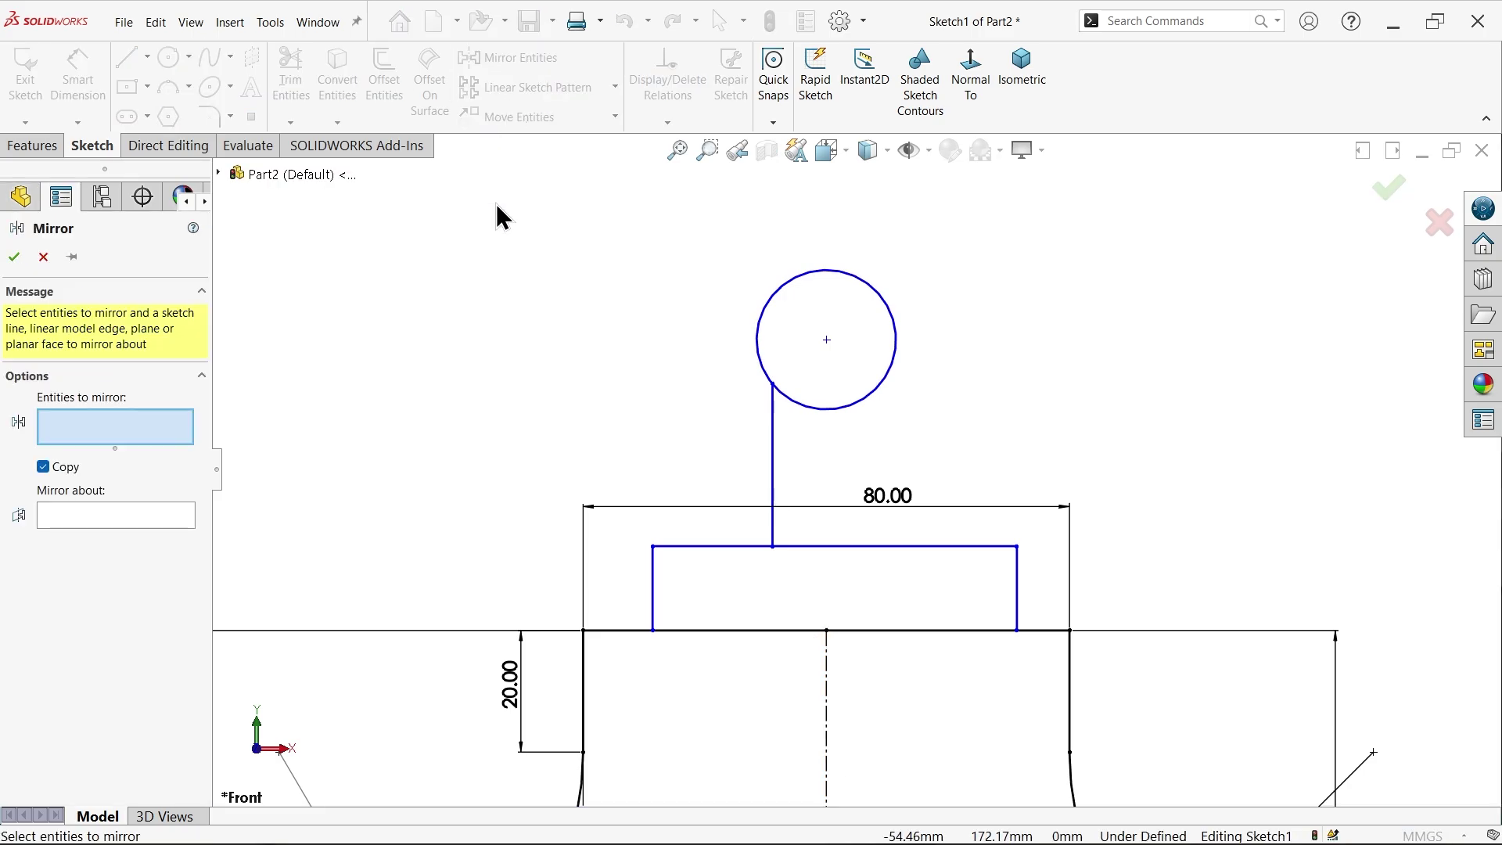
pyautogui.click(830, 690)
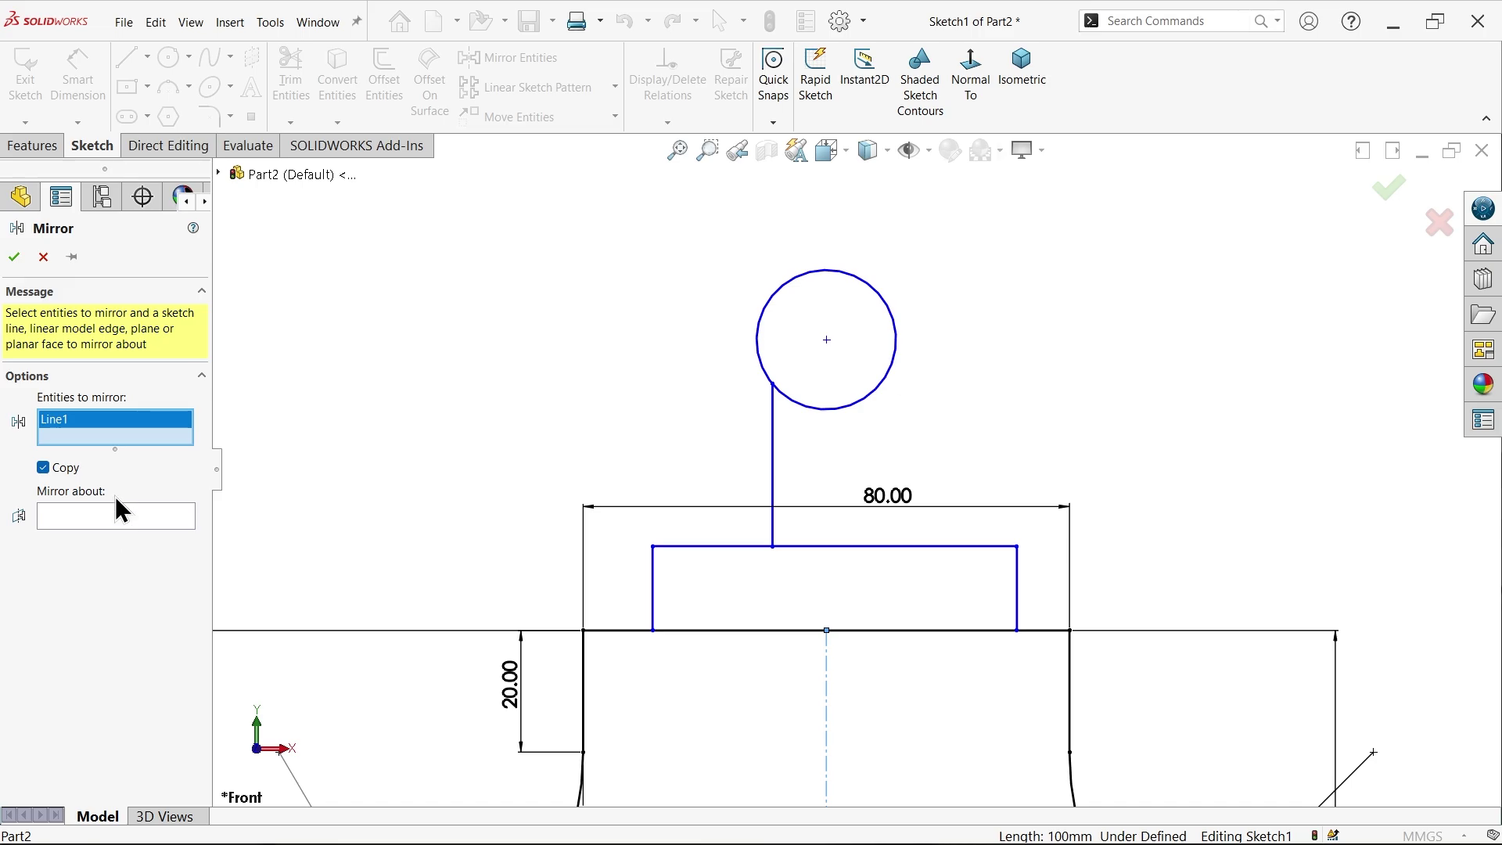
pyautogui.rightClick(129, 450)
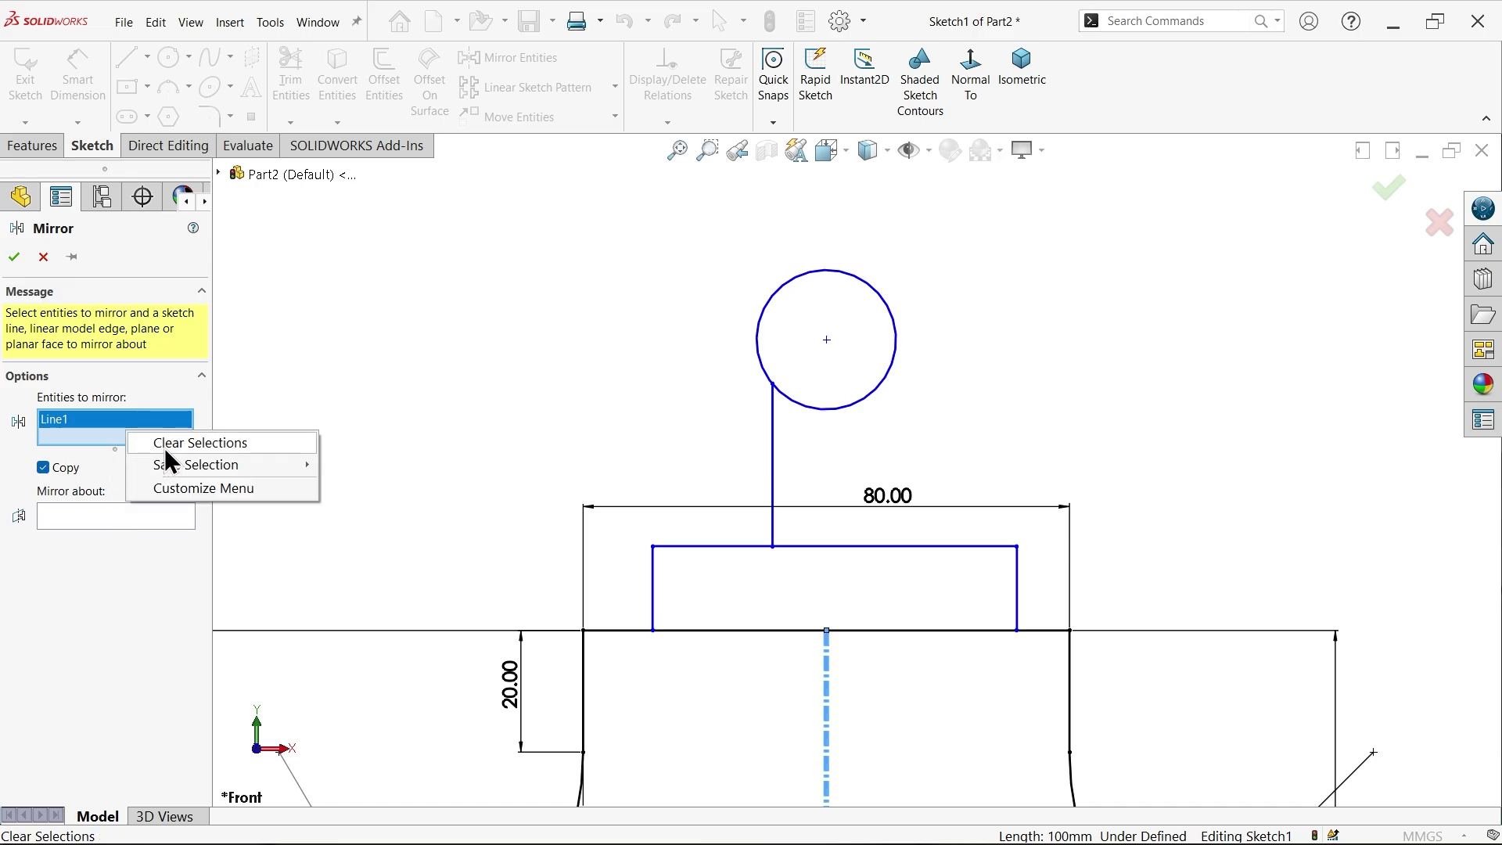
pyautogui.click(171, 444)
pyautogui.click(775, 498)
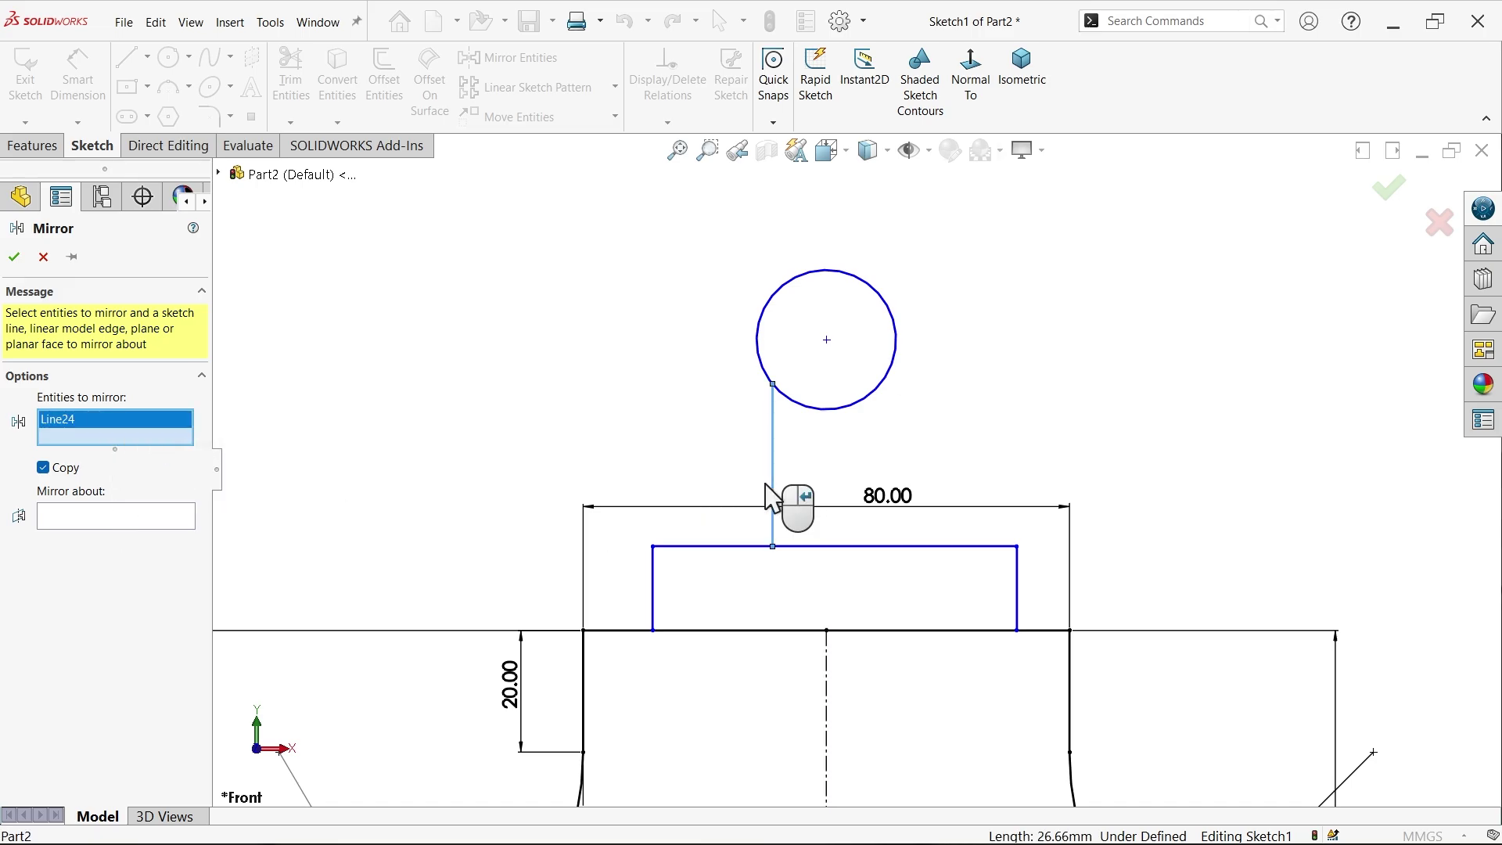
pyautogui.click(110, 523)
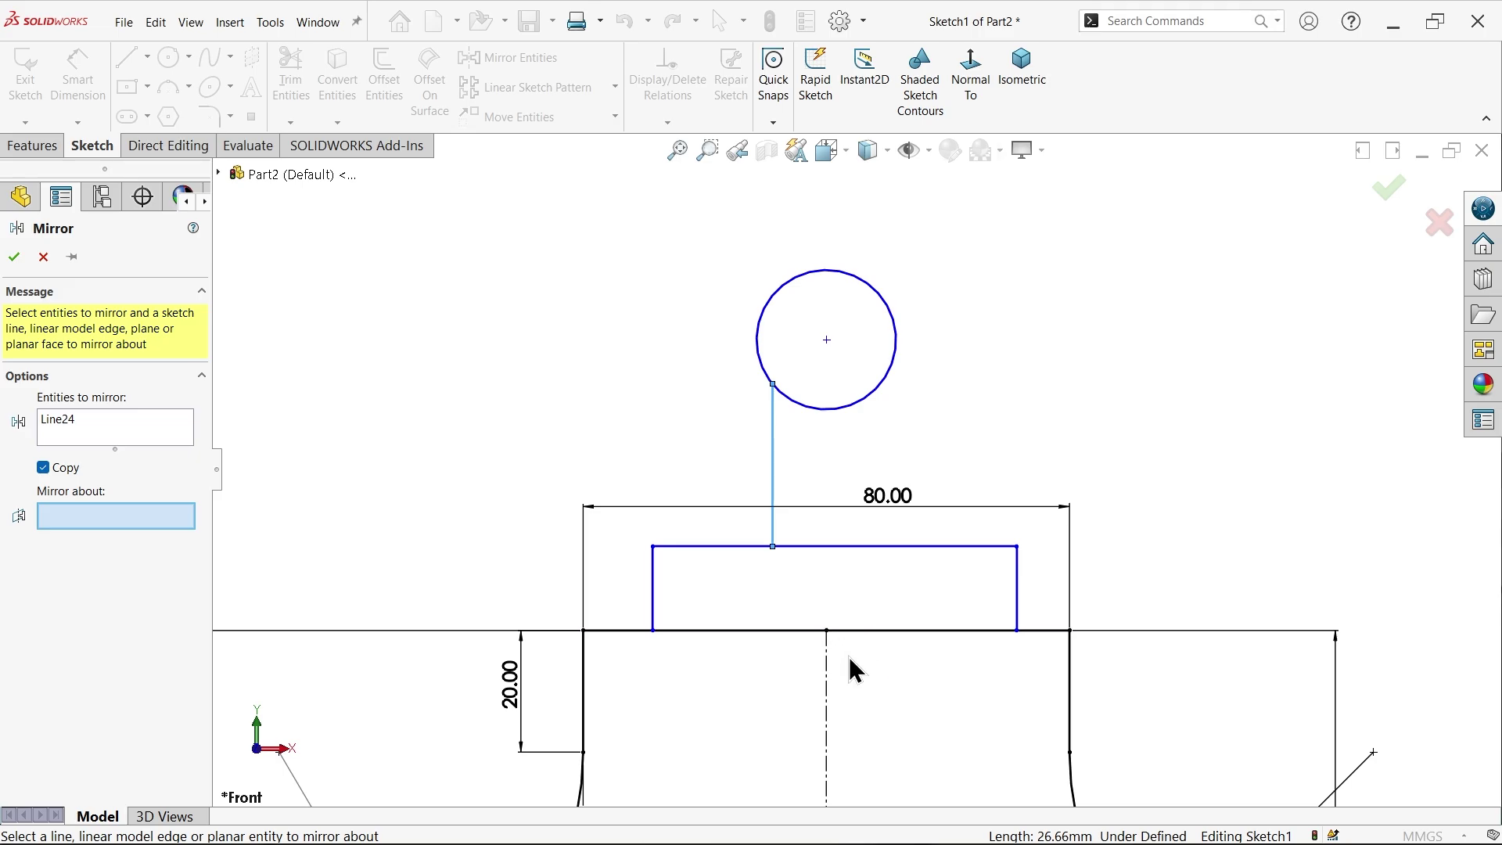
pyautogui.click(826, 669)
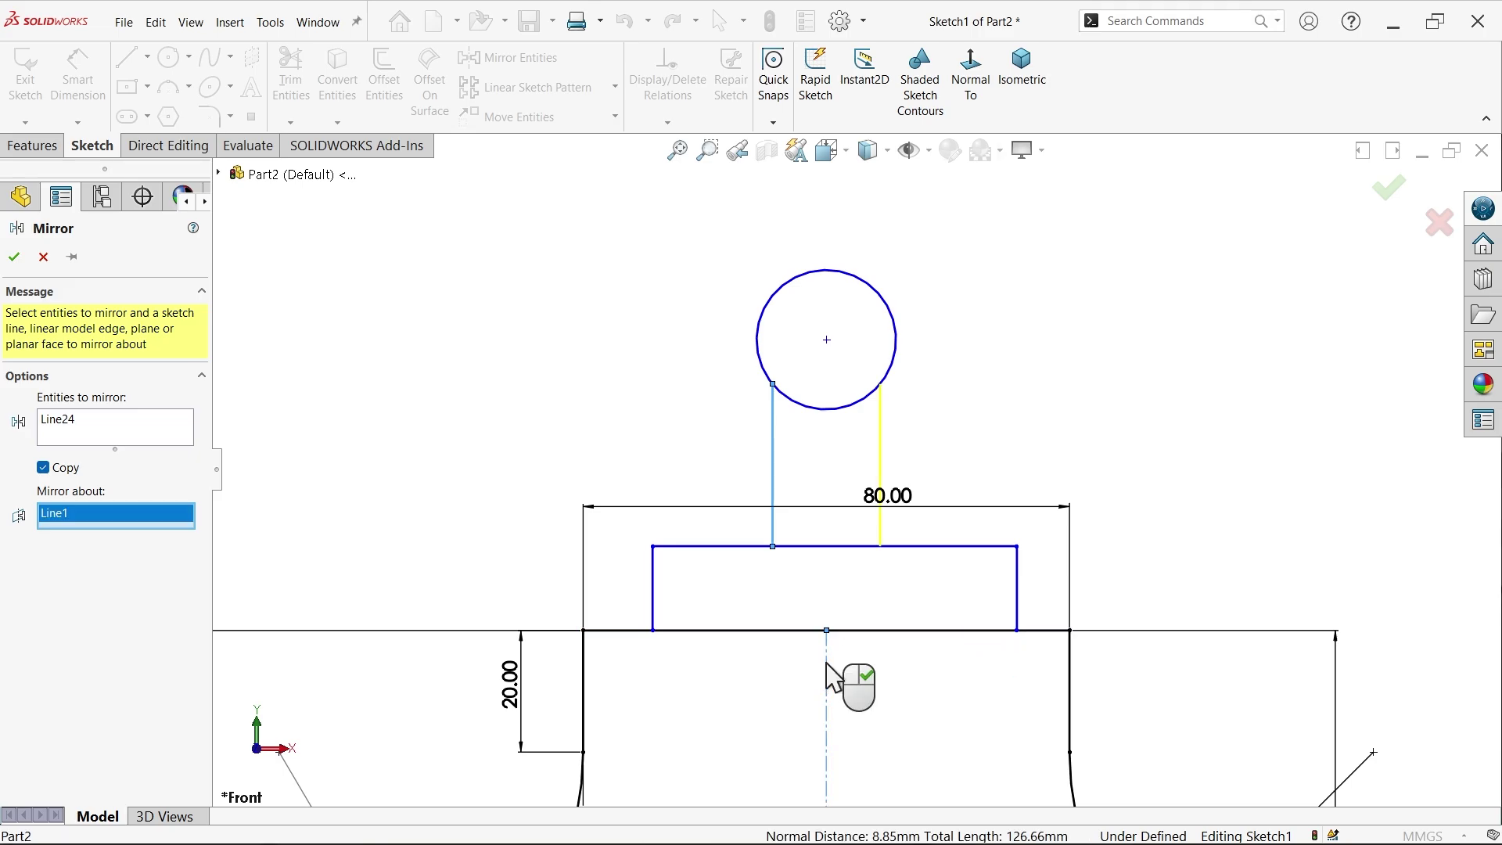
pyautogui.click(15, 259)
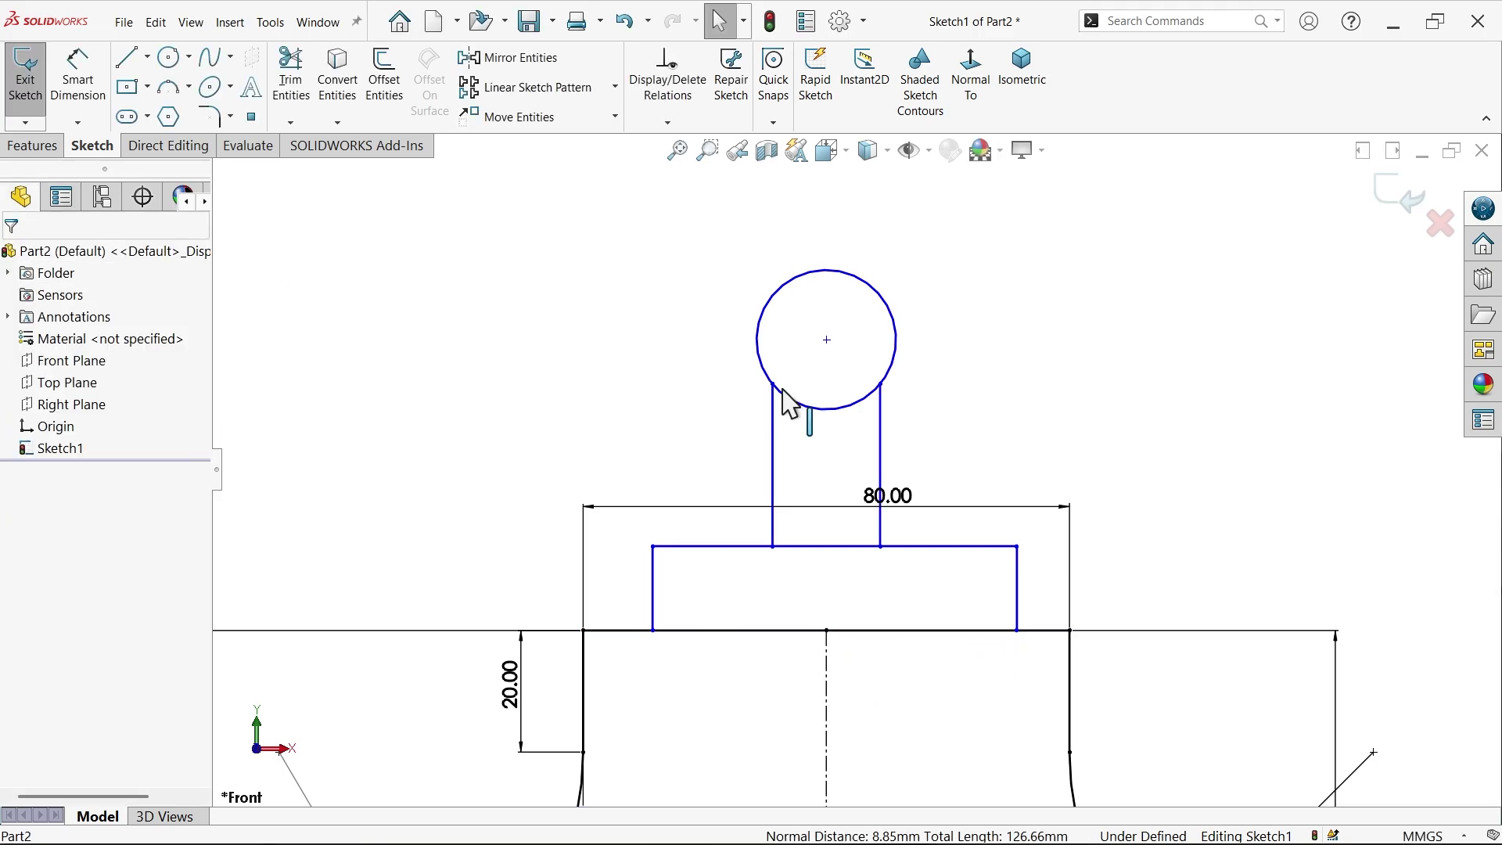
# Step: Add a vertical relation between the circle's center and the upper endpoint of the vertical centerline
pyautogui.click(827, 341)
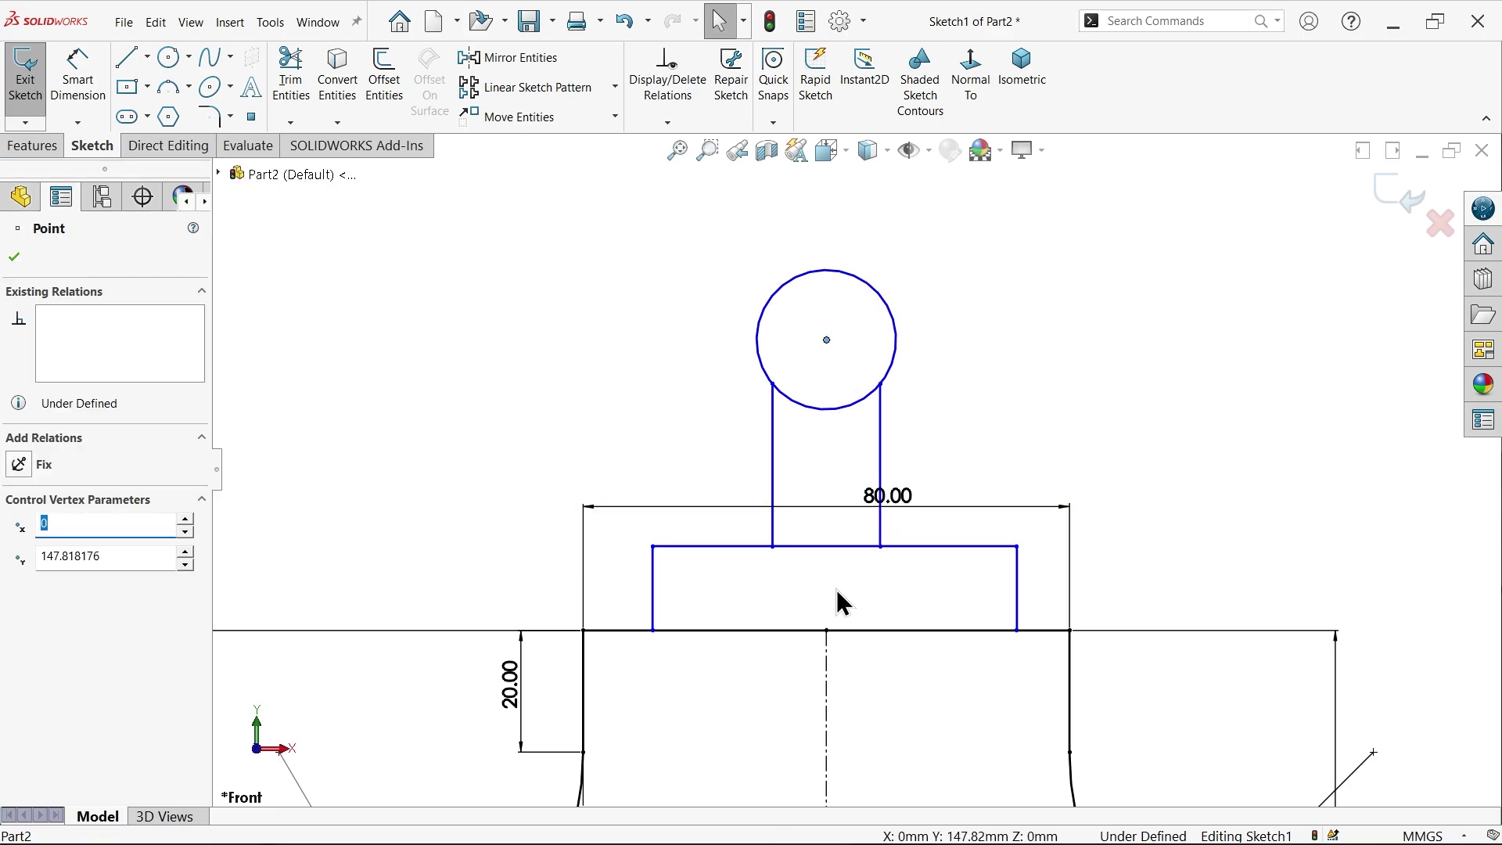
pyautogui.keyDown('ctrl'); pyautogui.click(828, 634); pyautogui.keyUp('ctrl')
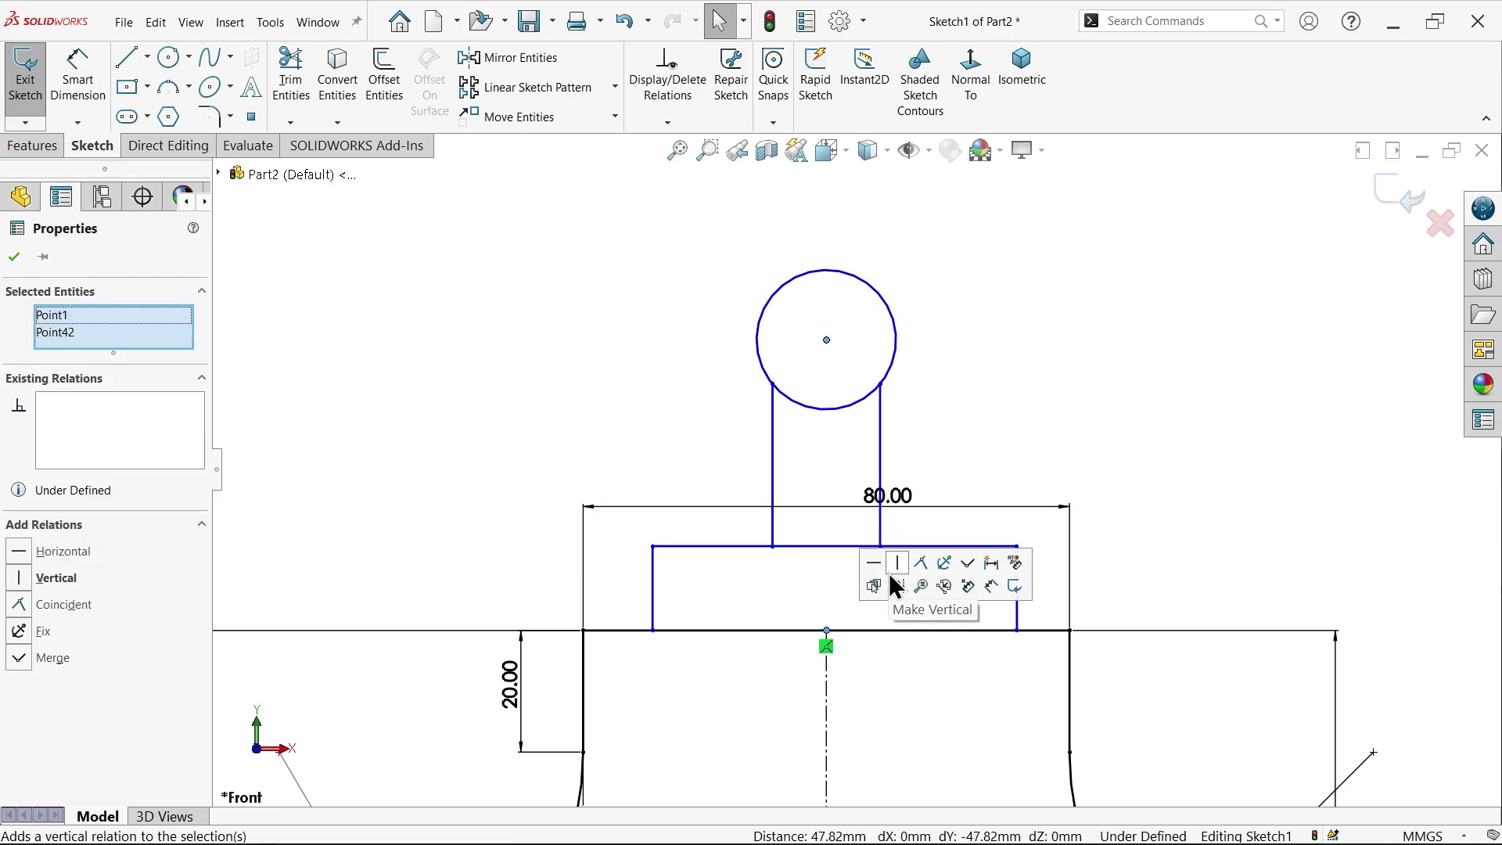
pyautogui.click(900, 577)
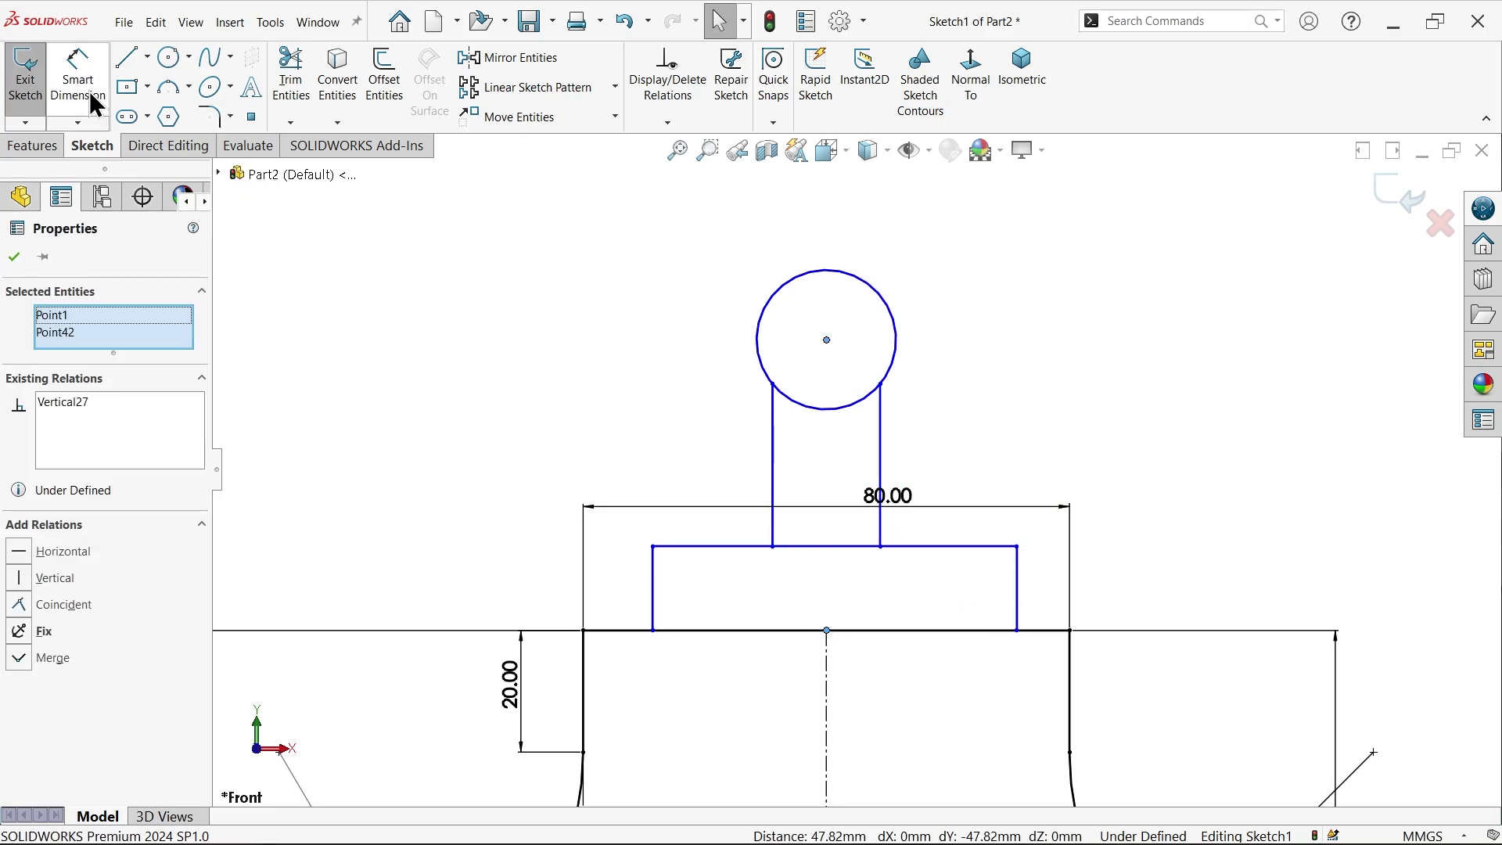
# Step: Make the collar's two vertical side lines symmetric about the vertical centerline
pyautogui.click(1018, 605)
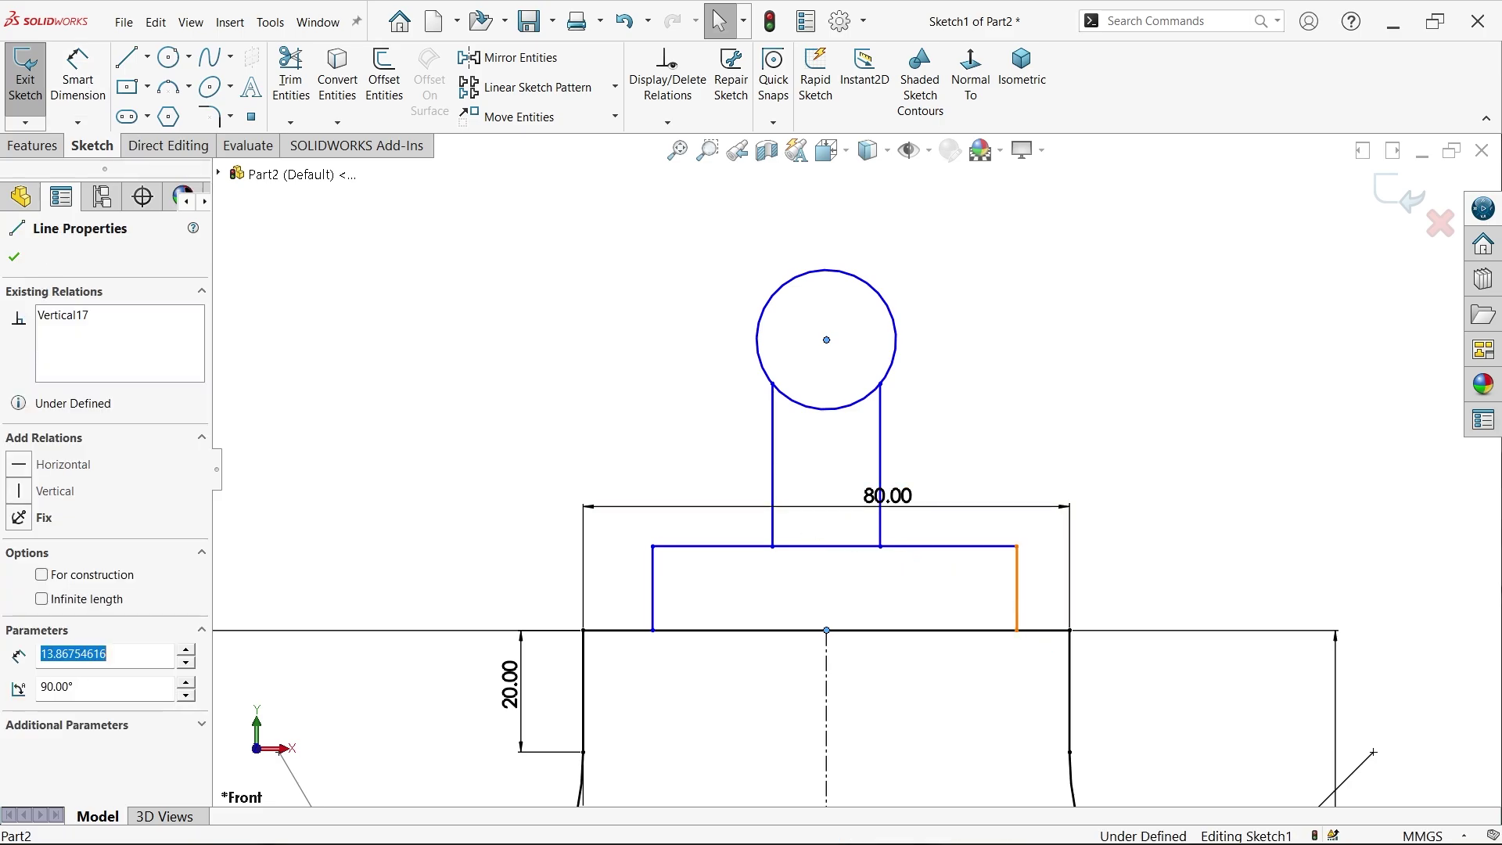
pyautogui.keyDown('ctrl'); pyautogui.click(656, 598); pyautogui.keyUp('ctrl')
pyautogui.keyDown('ctrl'); pyautogui.click(828, 679); pyautogui.keyUp('ctrl')
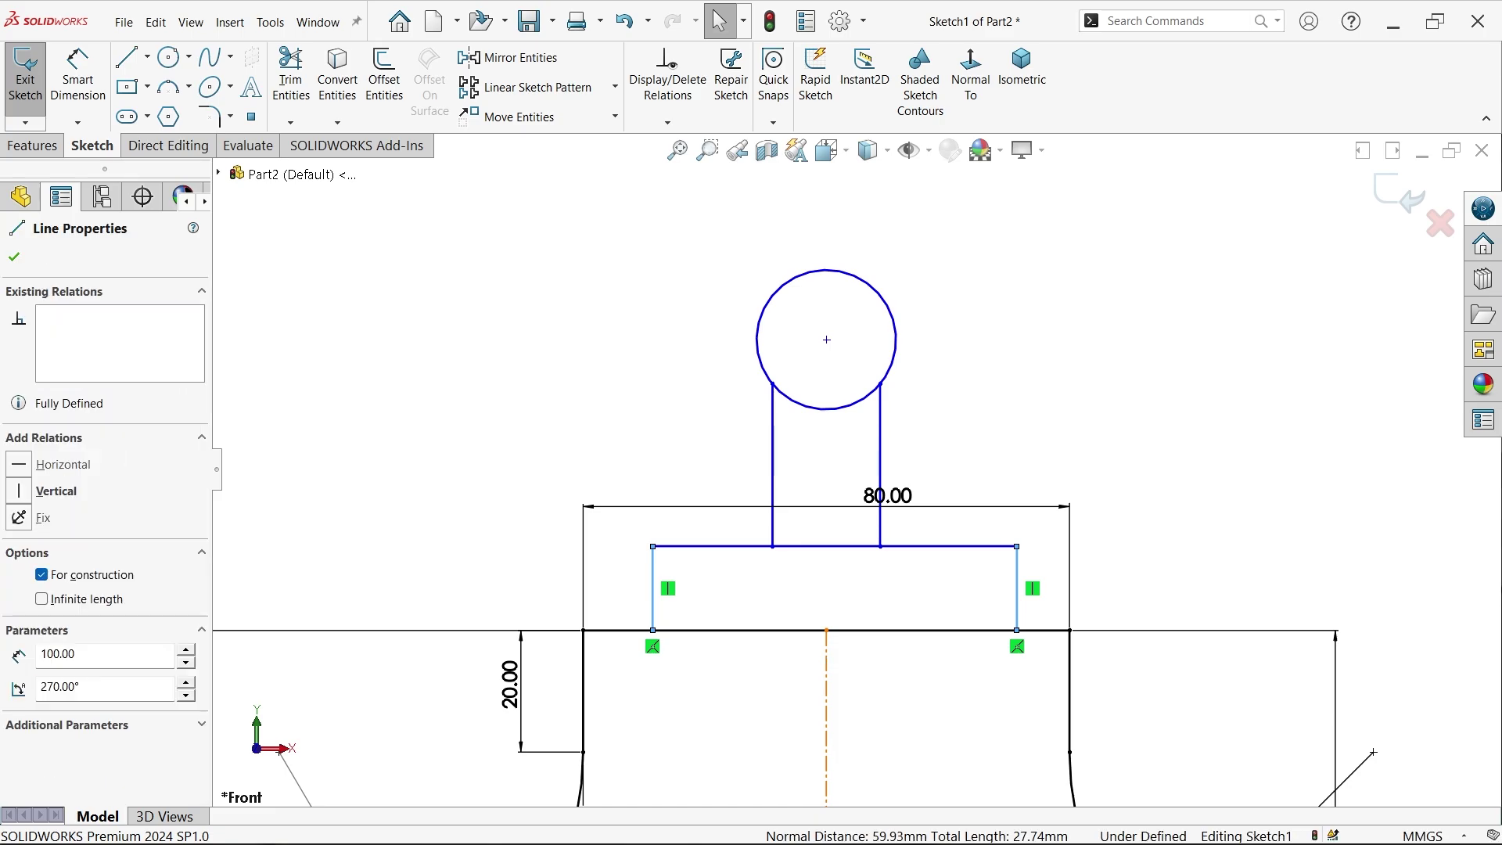
pyautogui.click(990, 588)
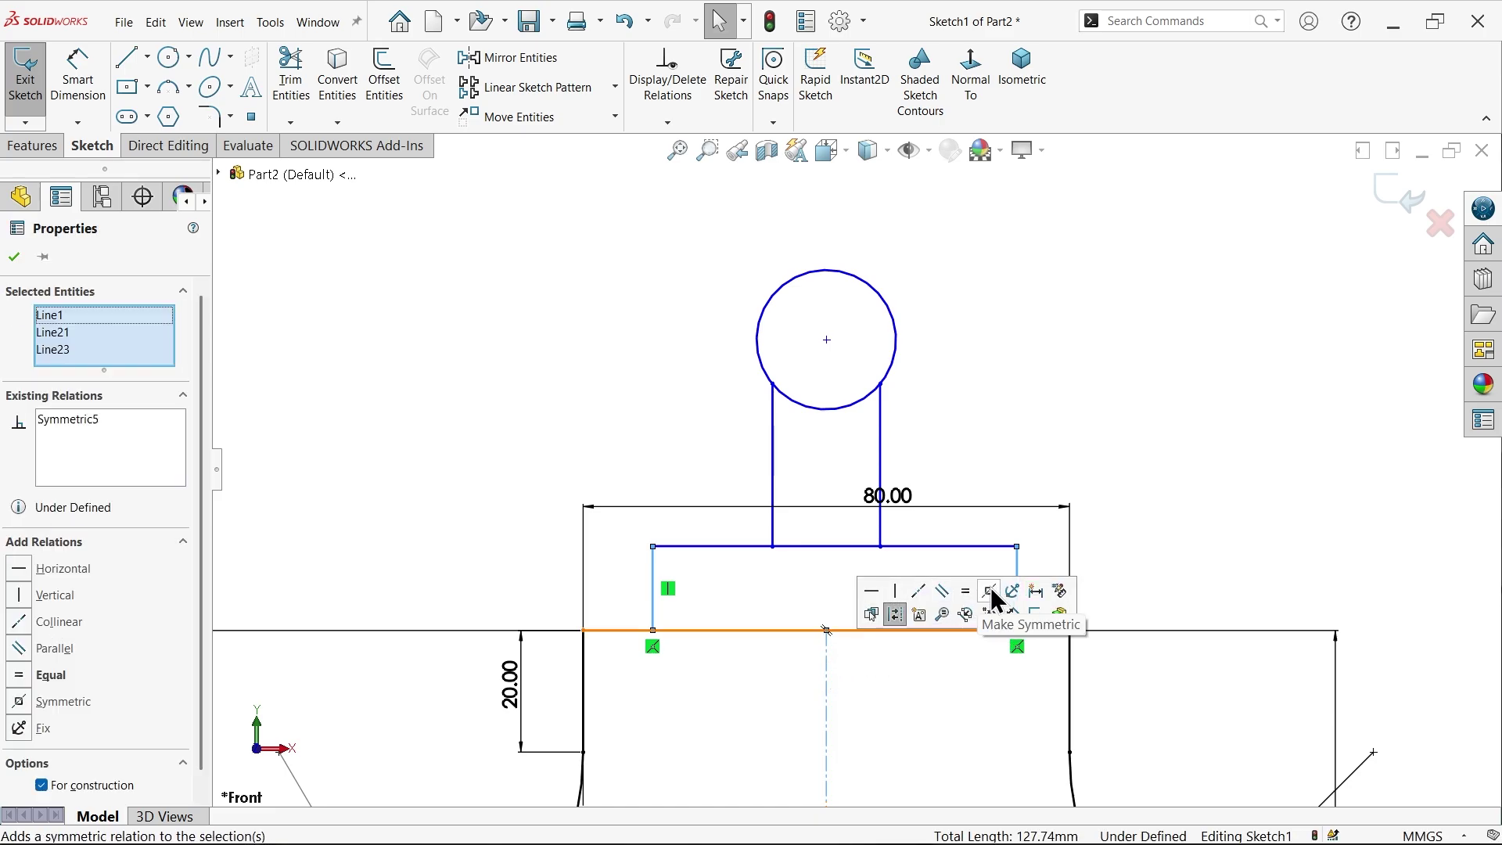
# Step: Dimension the handle circle's diameter as 40 mm, placing the dimension above the circle
pyautogui.click(77, 74)
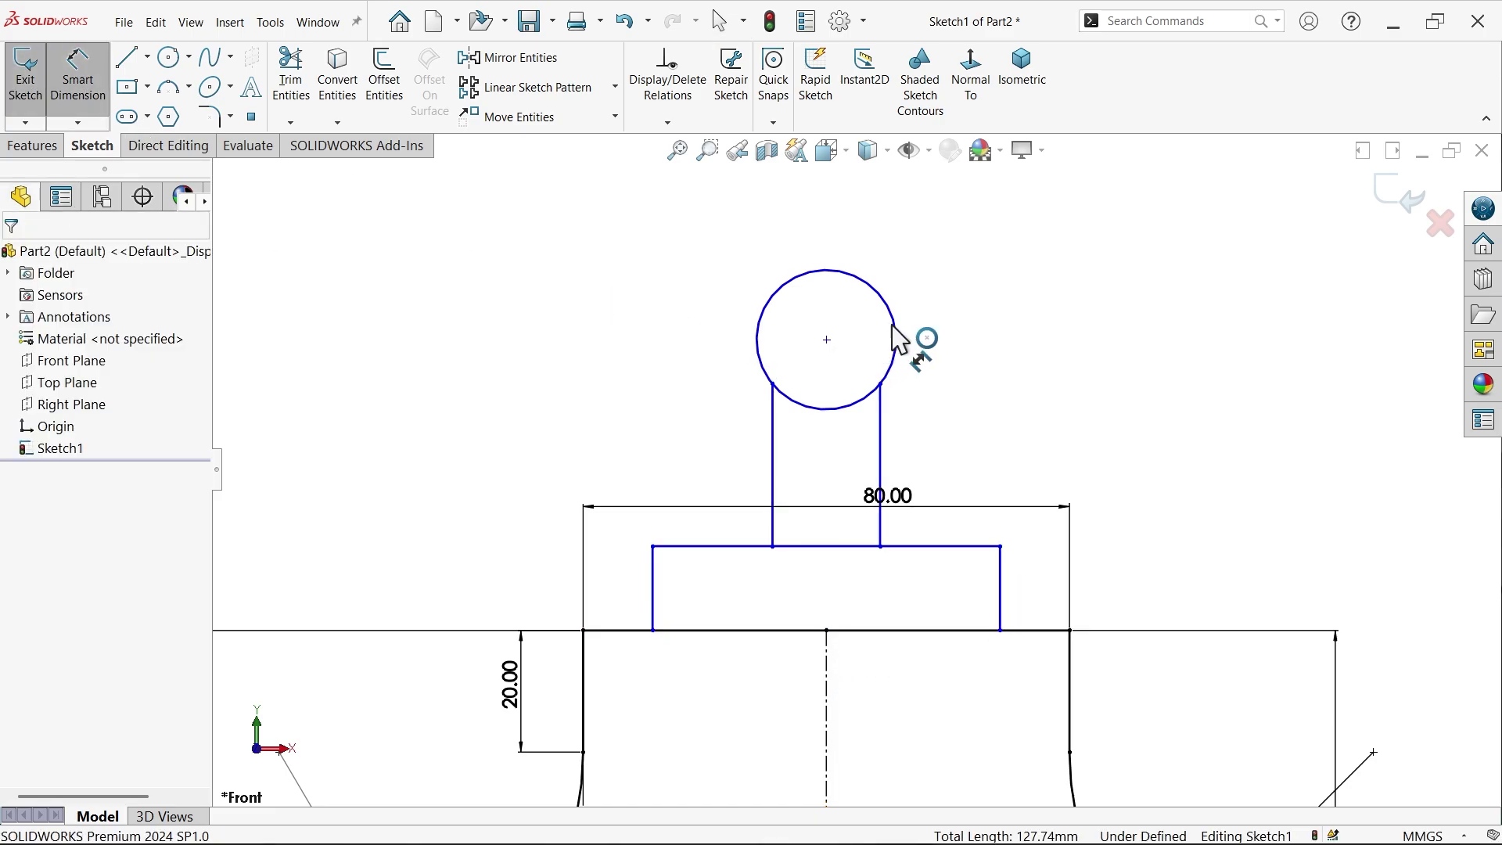
pyautogui.click(899, 338)
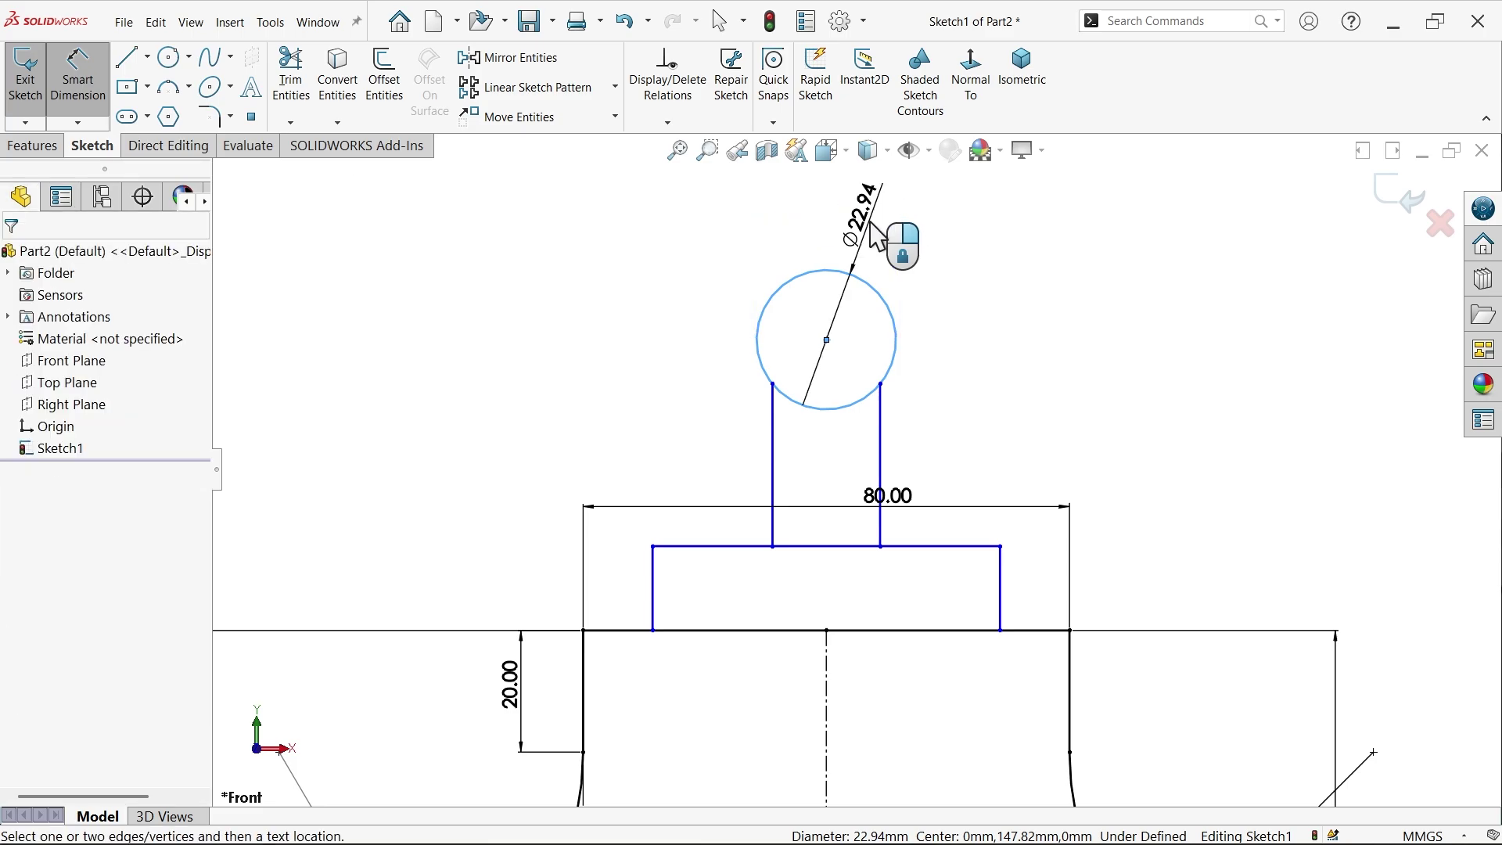
pyautogui.click(876, 233)
pyautogui.write('4')
pyautogui.click(776, 191)
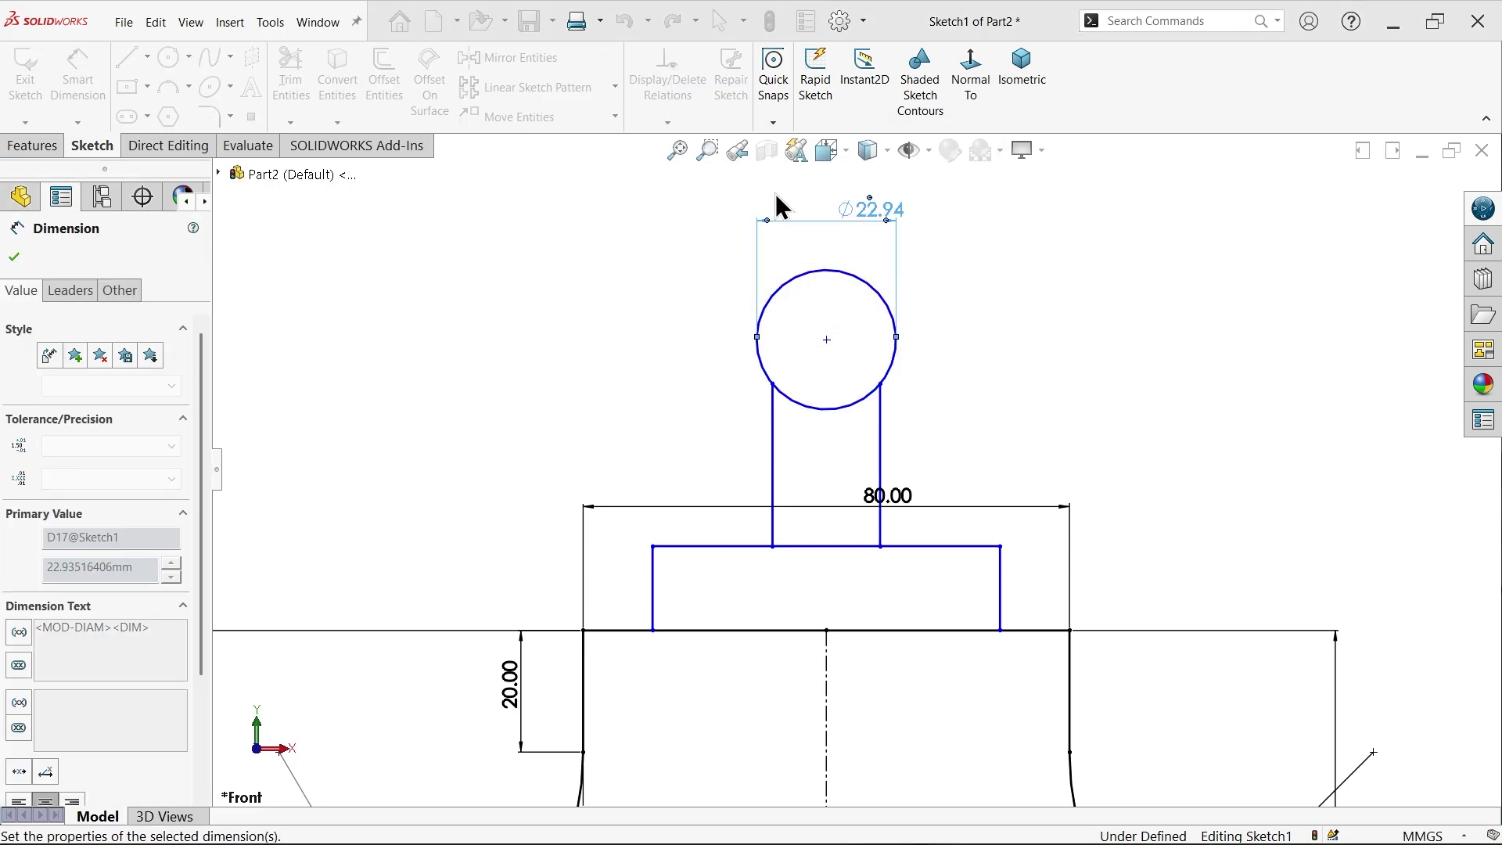
# Step: Dimension the circle center's height above the upper block's top edge as 80 mm
pyautogui.scroll(2, 806, 595)
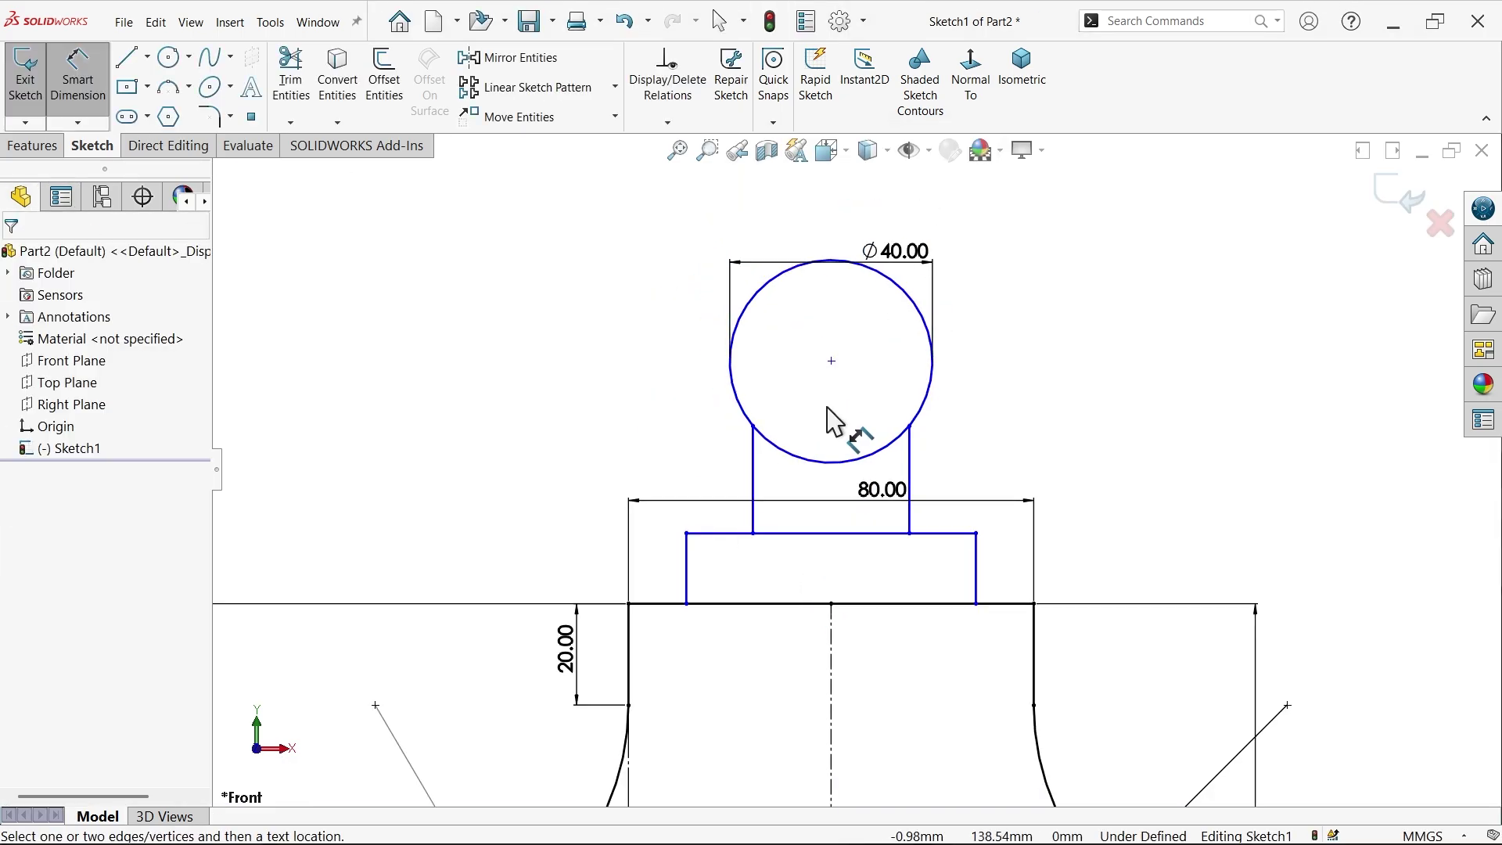
pyautogui.click(832, 361)
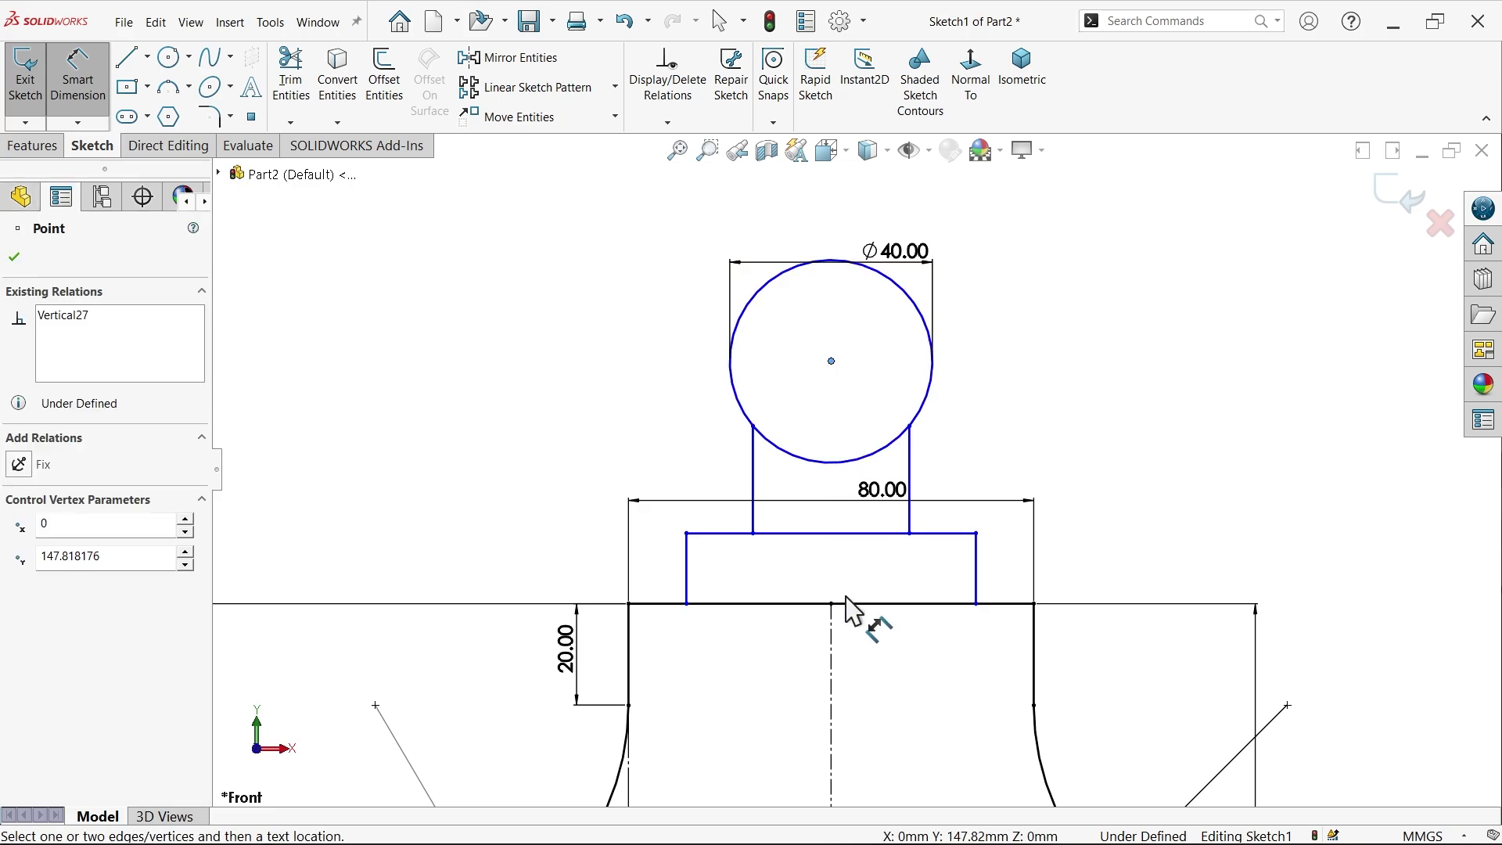
pyautogui.click(846, 603)
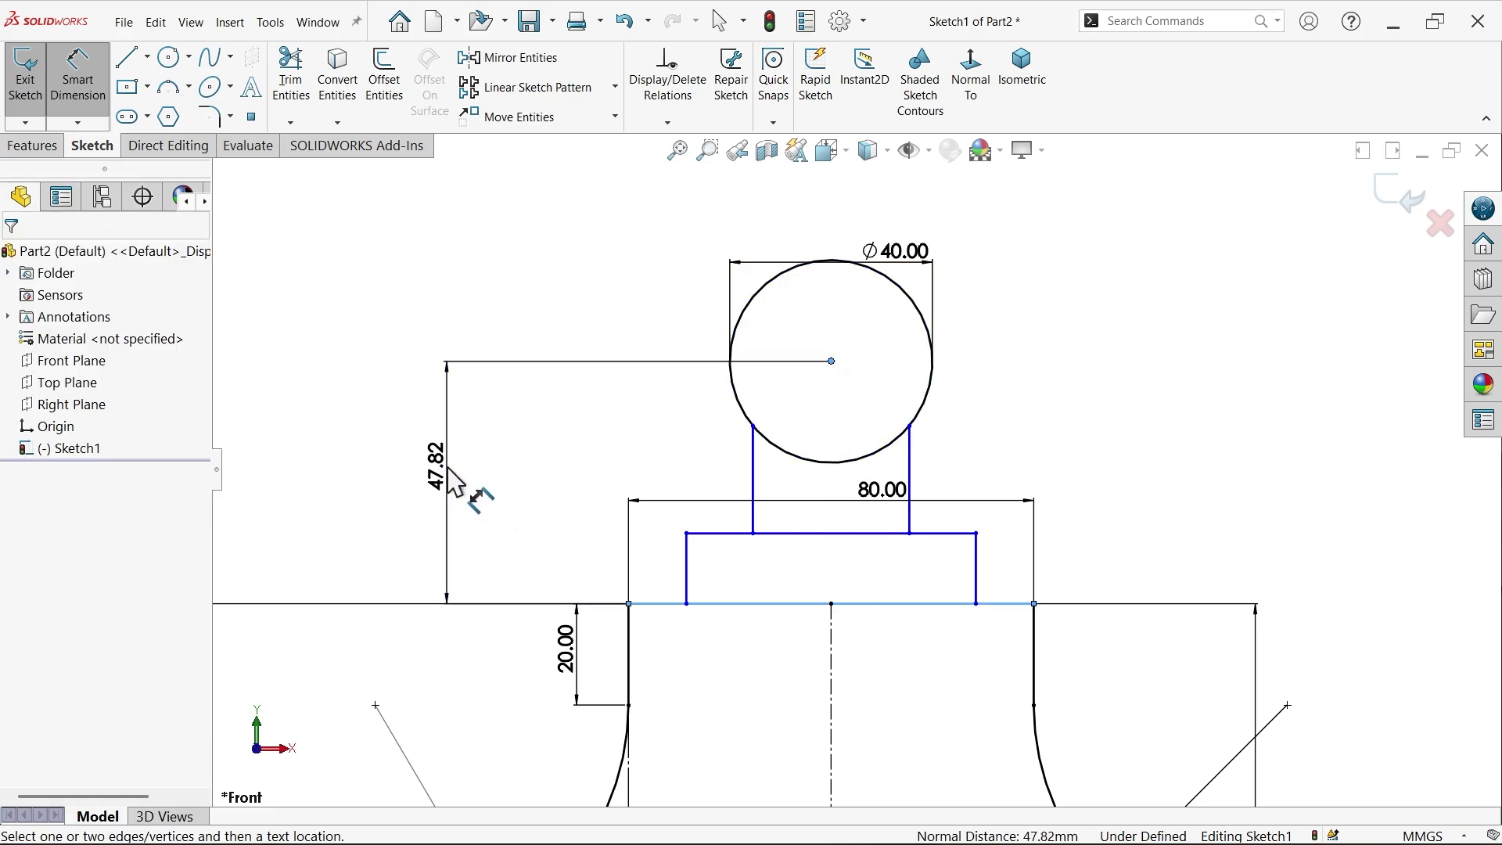
pyautogui.click(448, 478)
pyautogui.write('80')
pyautogui.click(353, 436)
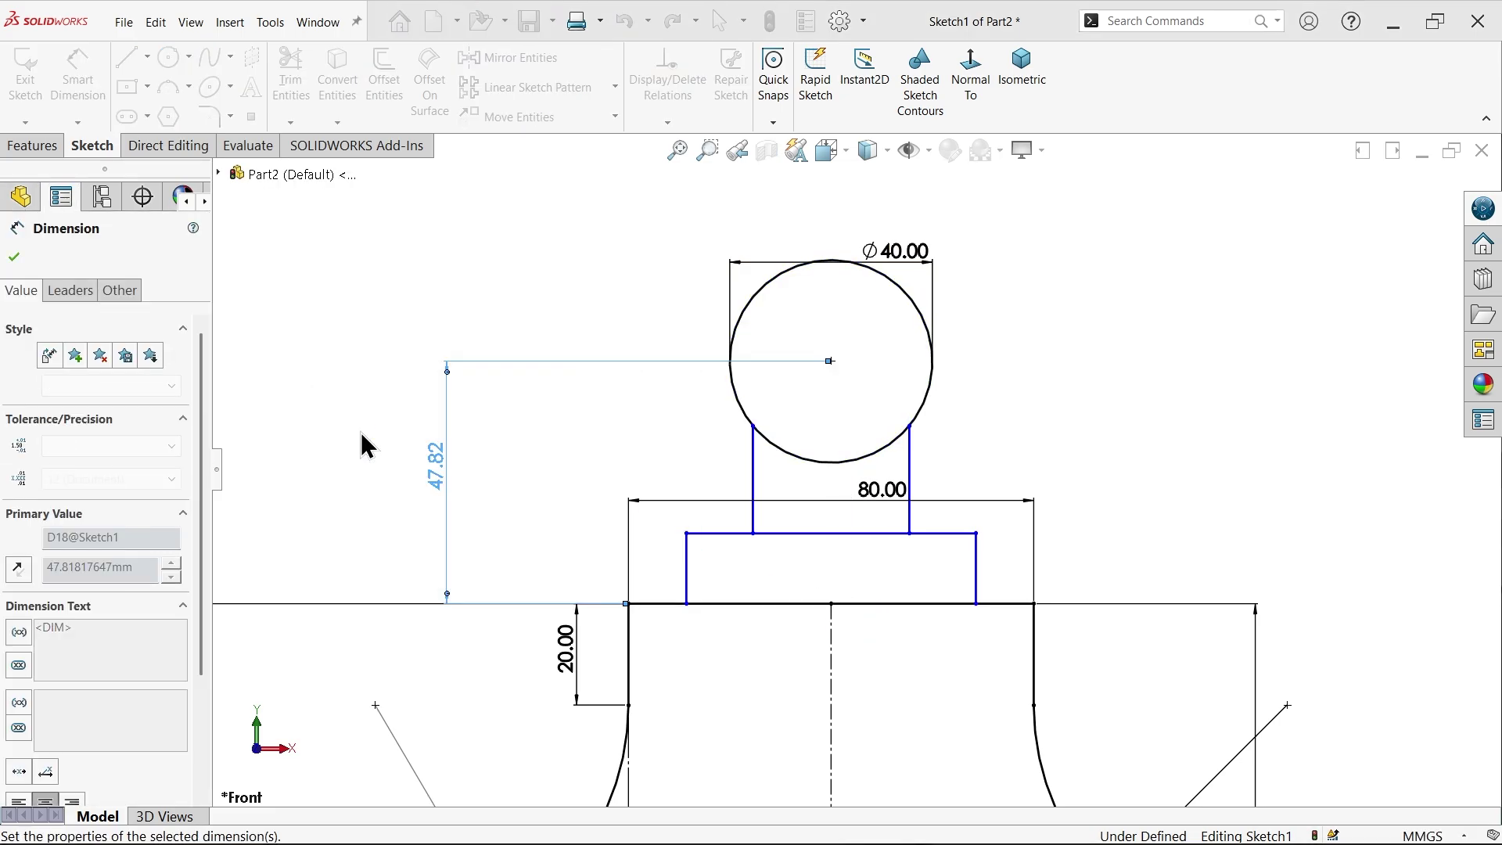
# Step: Dimension the distance between the two vertical stem lines as 20 mm
pyautogui.click(754, 459)
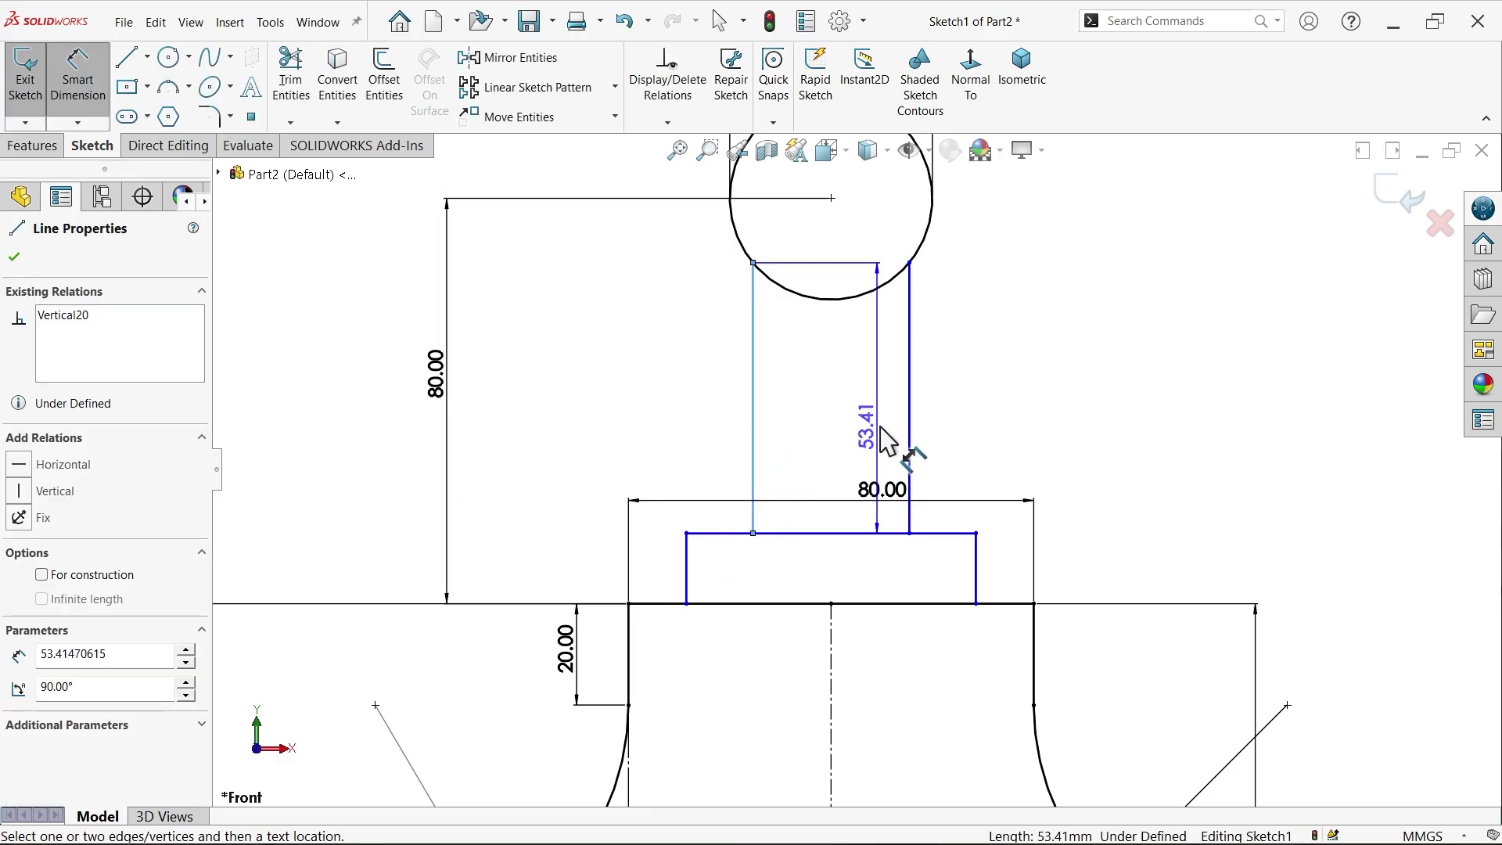
pyautogui.click(911, 440)
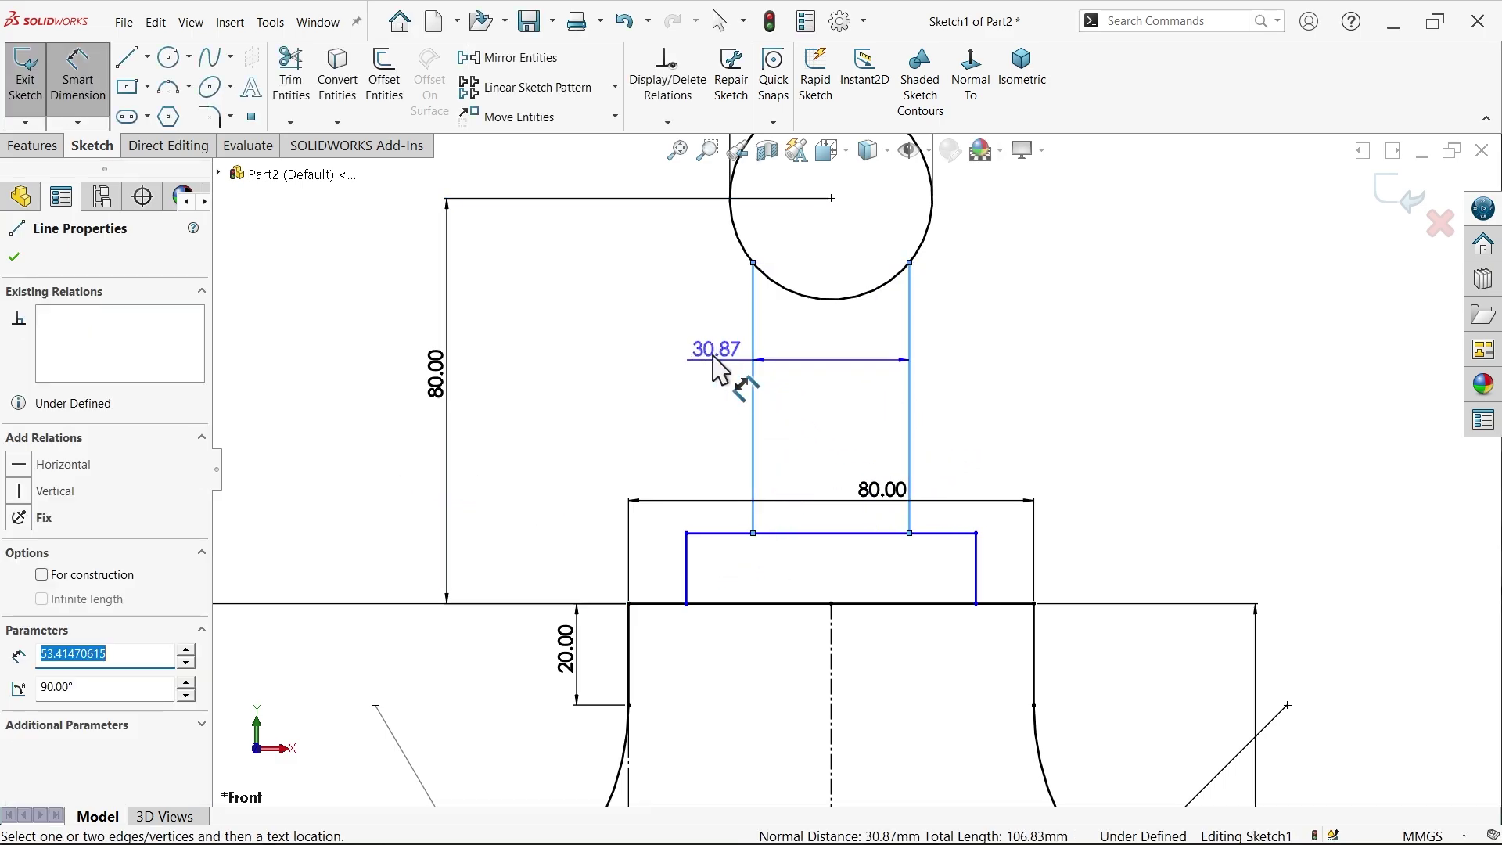
pyautogui.click(710, 354)
pyautogui.write('20')
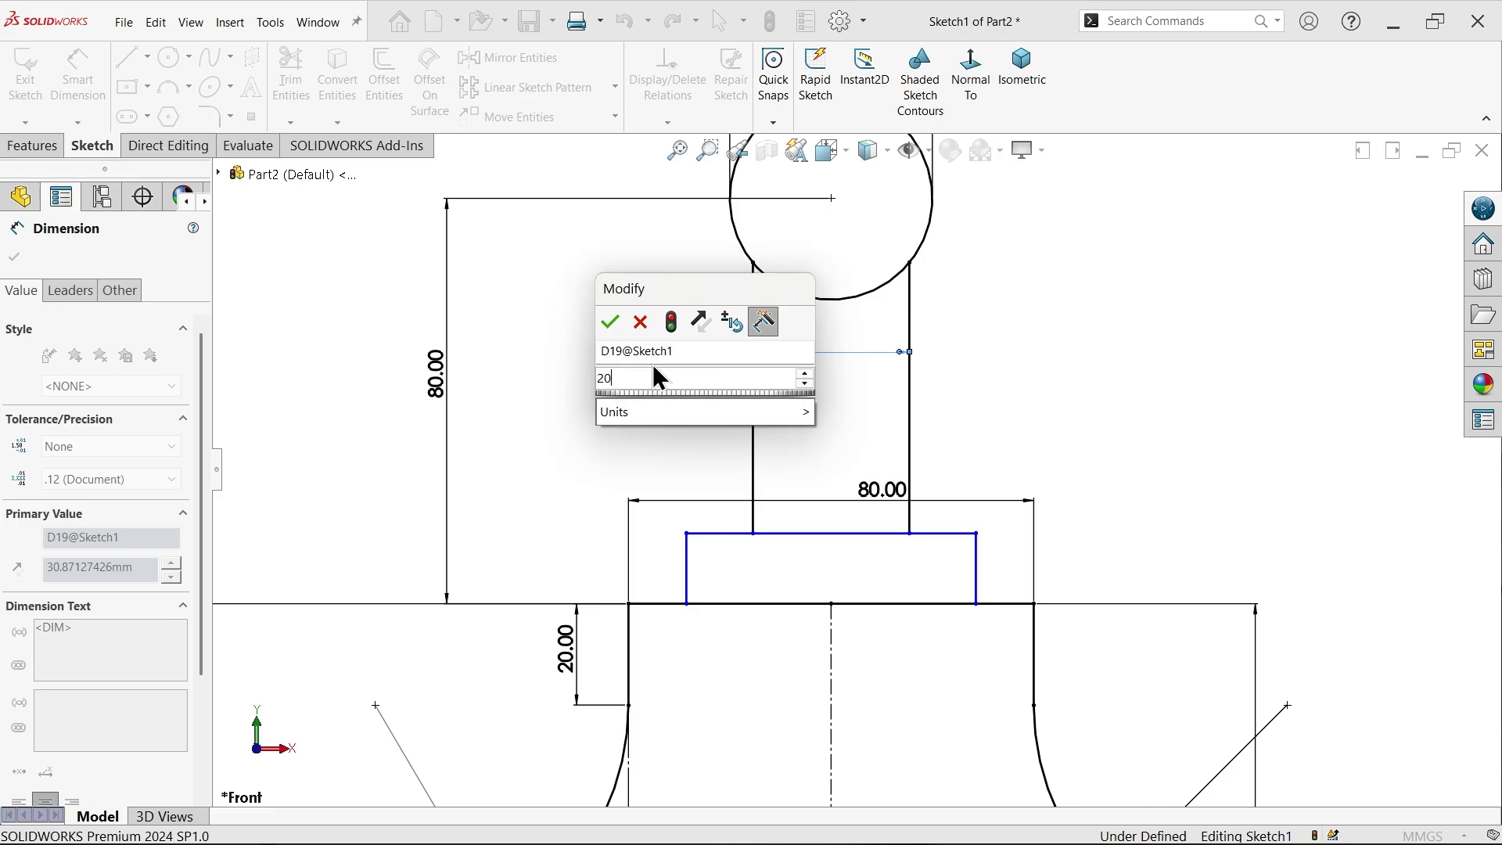
pyautogui.click(608, 321)
# Step: Dimension the collar's width between its two side lines as 60 mm
pyautogui.click(979, 583)
pyautogui.click(689, 588)
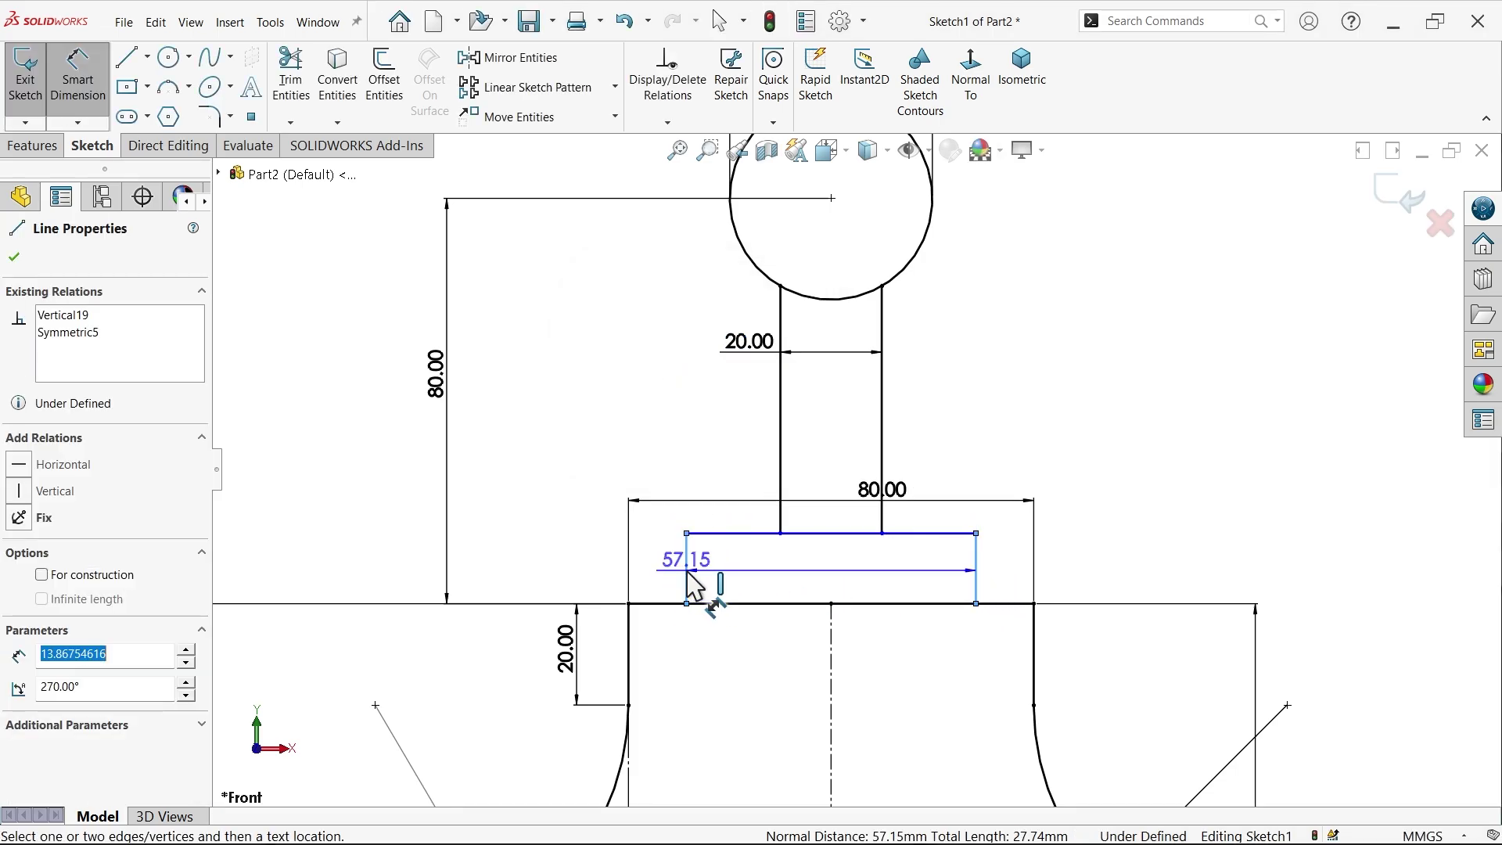
pyautogui.click(709, 442)
pyautogui.write('60')
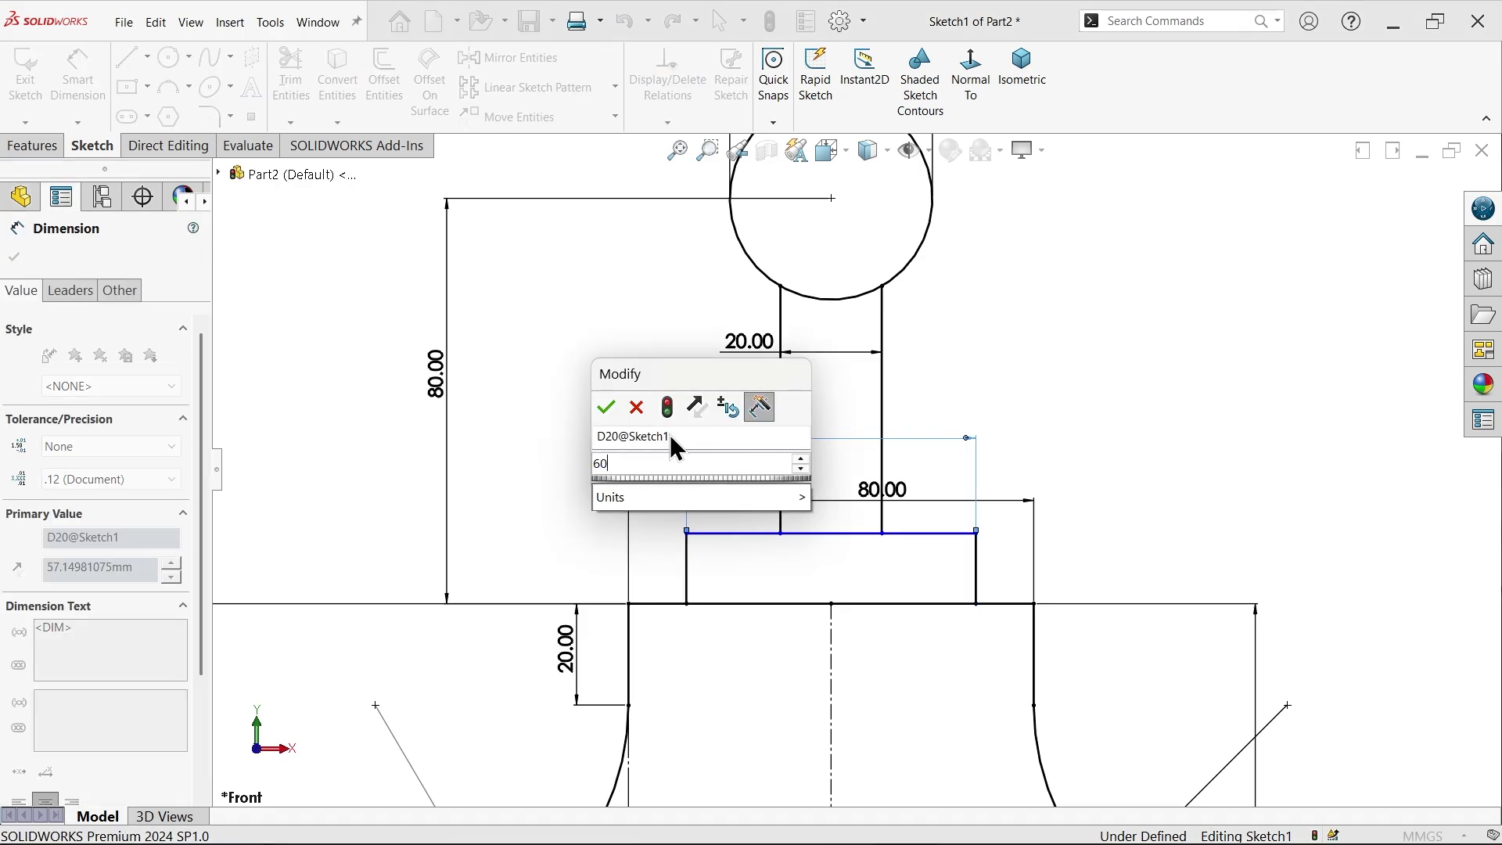
pyautogui.click(606, 407)
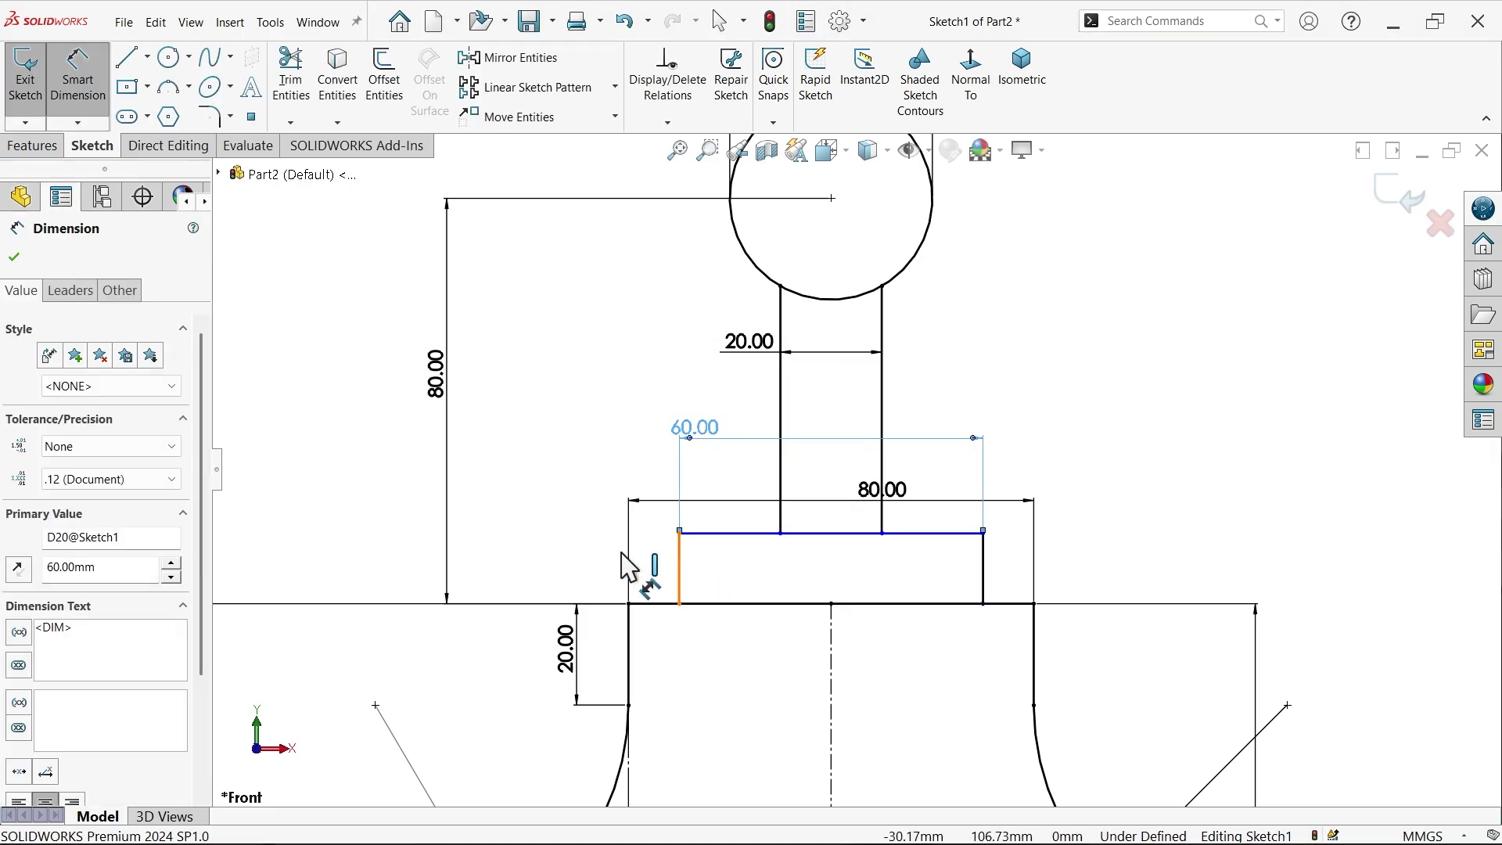
# Step: Dimension the collar's height along its left side line as 20 mm
pyautogui.click(680, 567)
pyautogui.click(519, 547)
pyautogui.write('20')
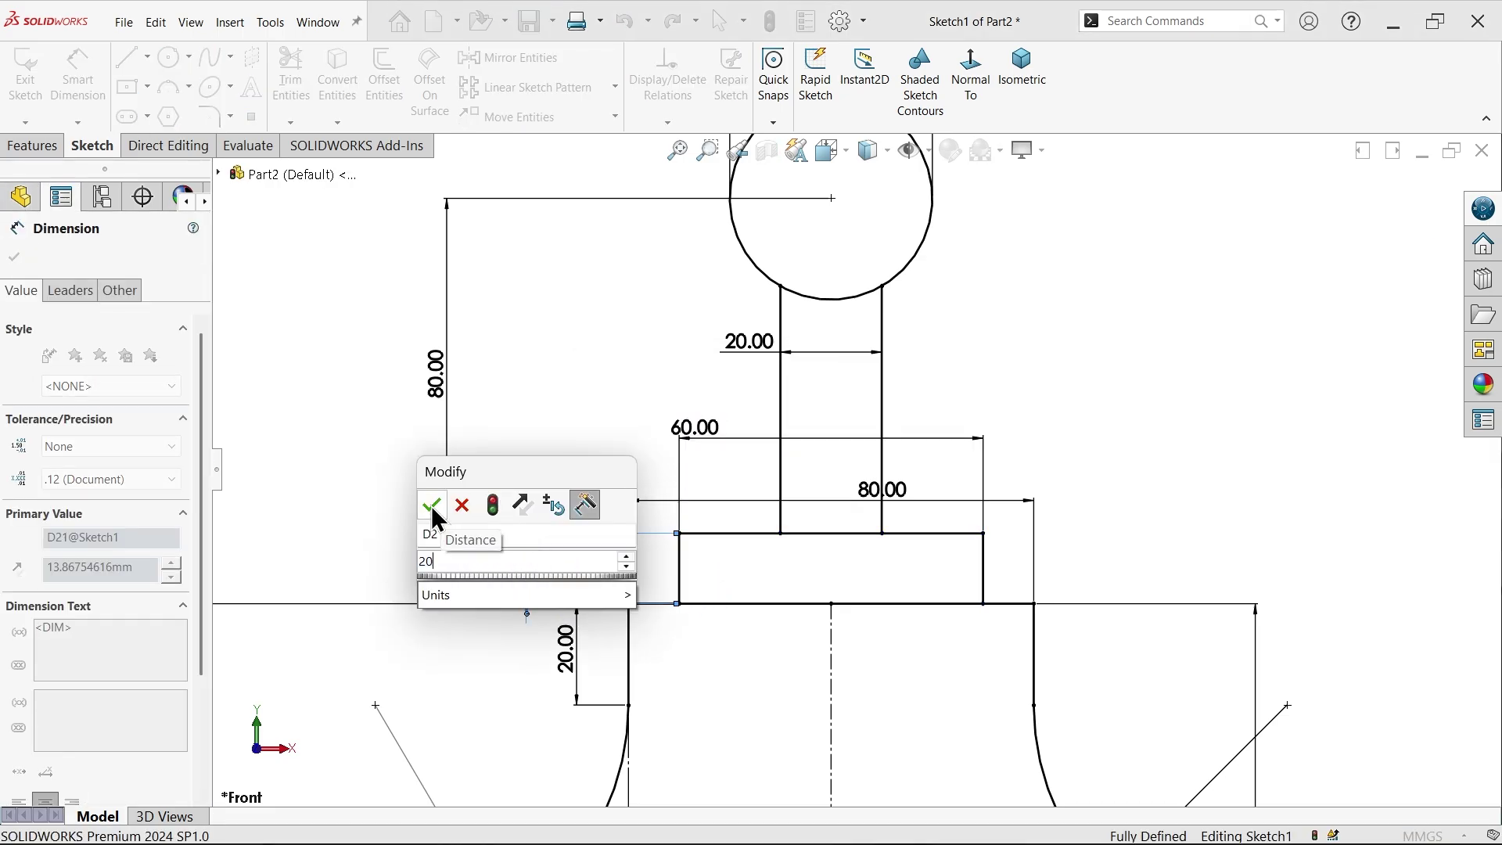
pyautogui.click(432, 505)
# Step: Trim away the circle's lower arc between the two stem lines with Power trim
pyautogui.scroll(4, 744, 446)
pyautogui.scroll(-4, 858, 344)
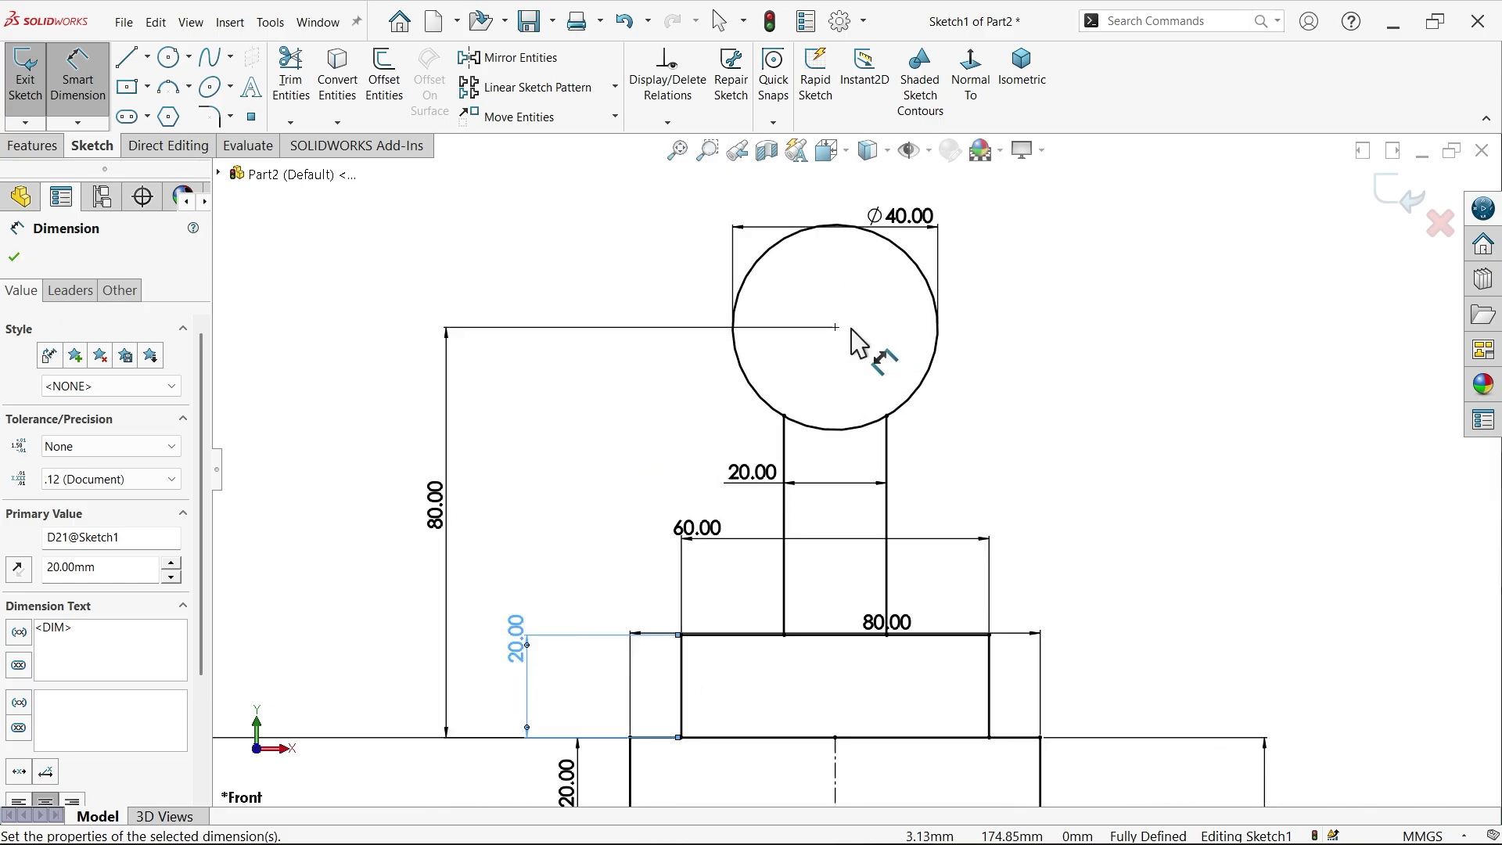
pyautogui.scroll(-2, 858, 344)
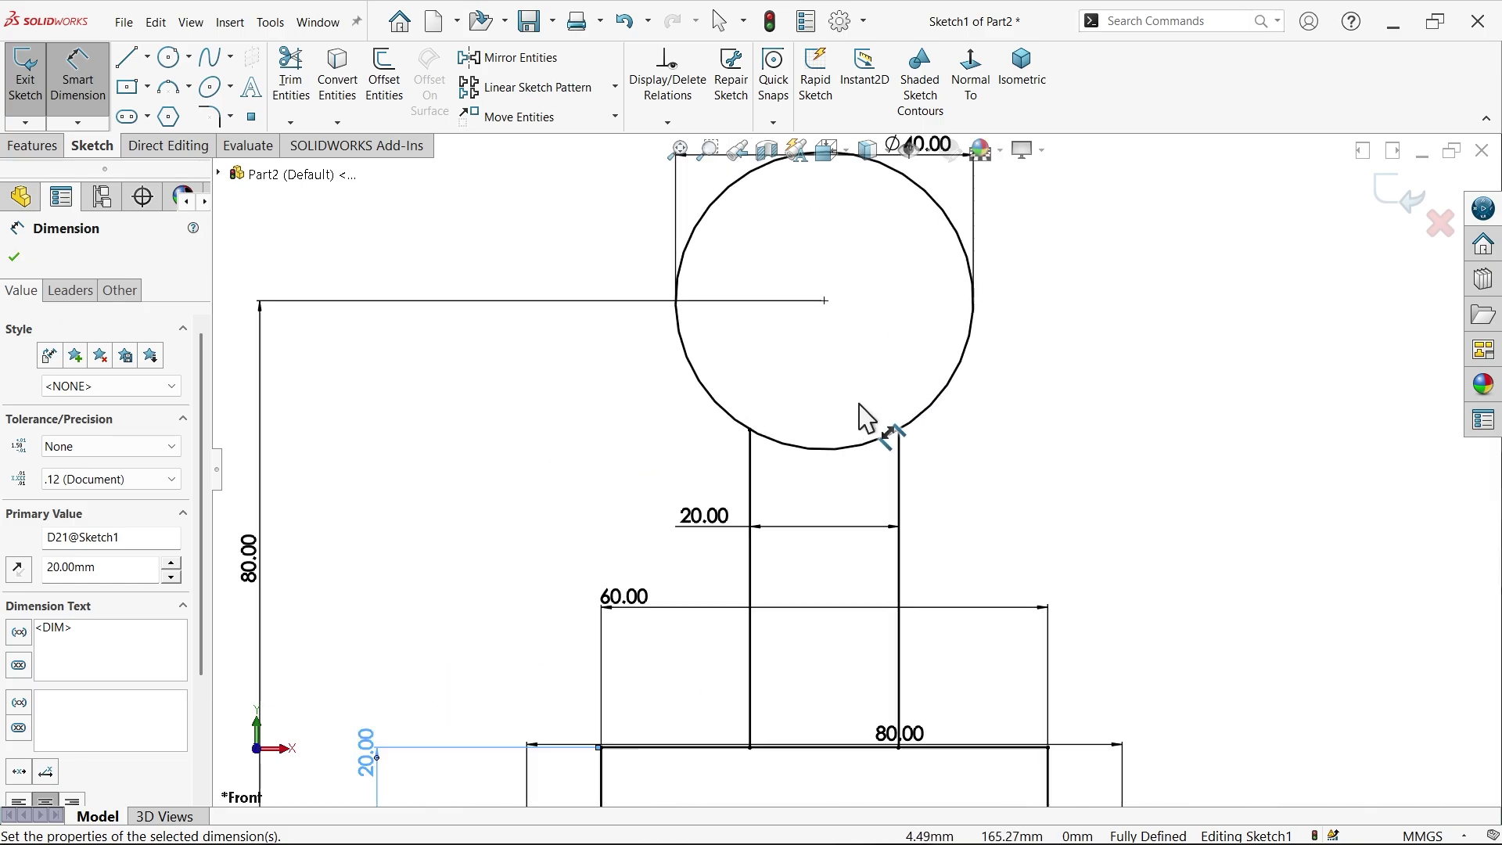
pyautogui.click(294, 94)
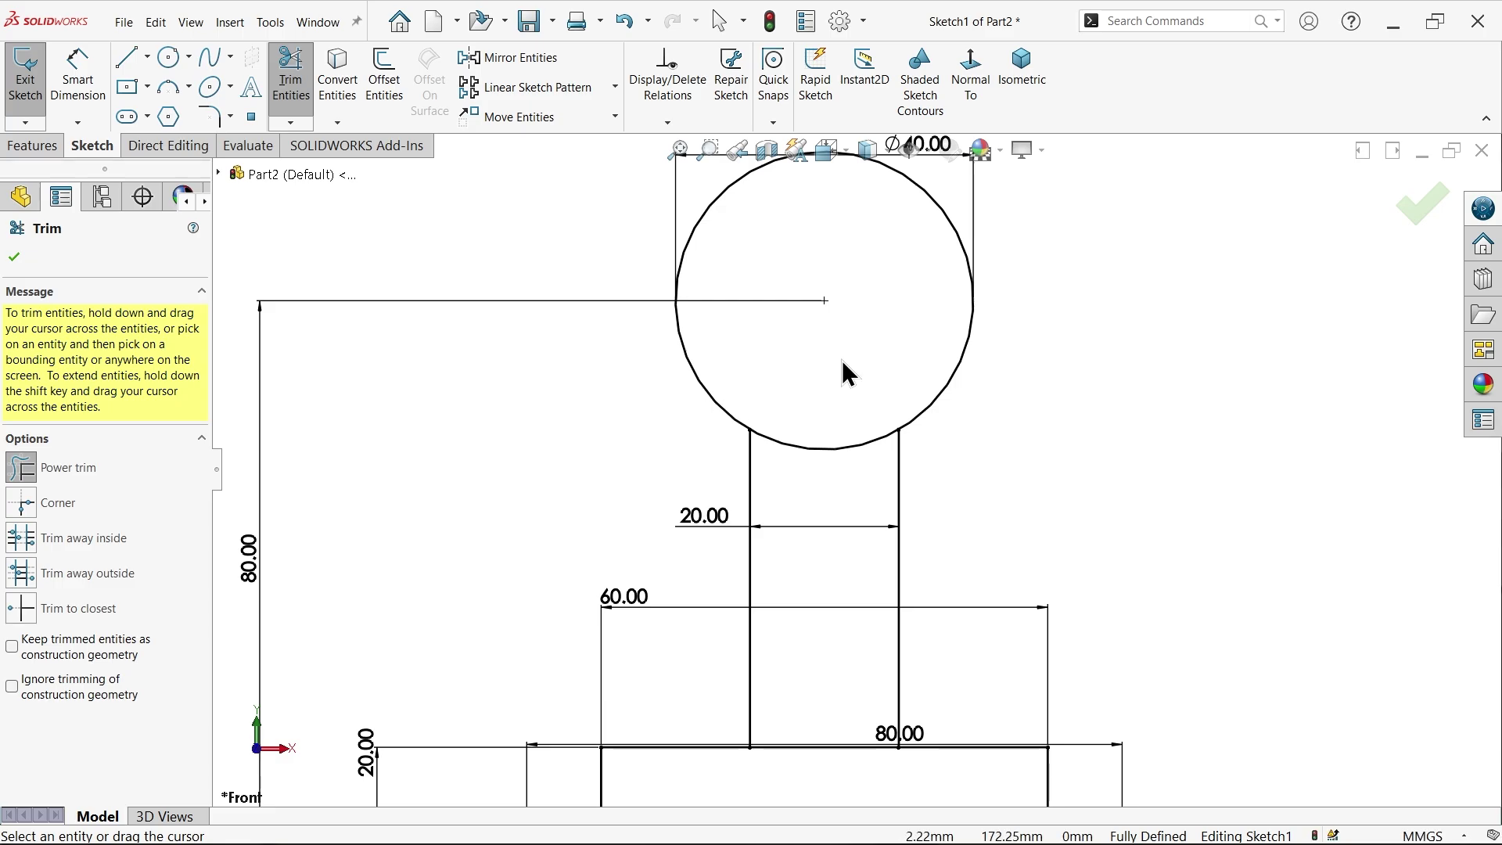
pyautogui.moveTo(835, 358); pyautogui.dragTo(800, 481)
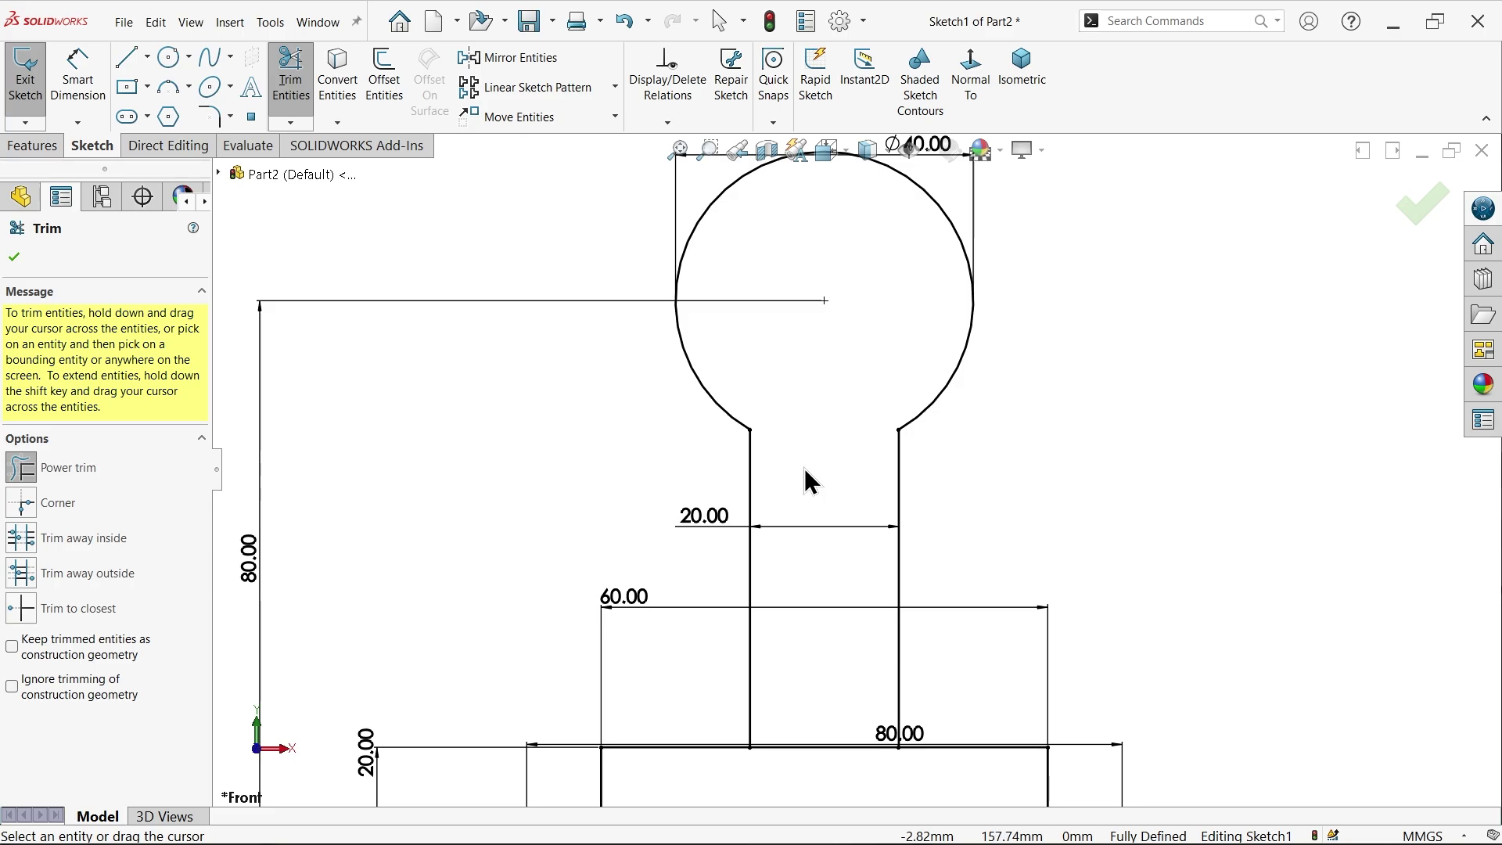
pyautogui.click(21, 261)
# Step: Sketch a horizontal centerline about 62 mm long from the circle's centre outward past its right side
pyautogui.click(148, 59)
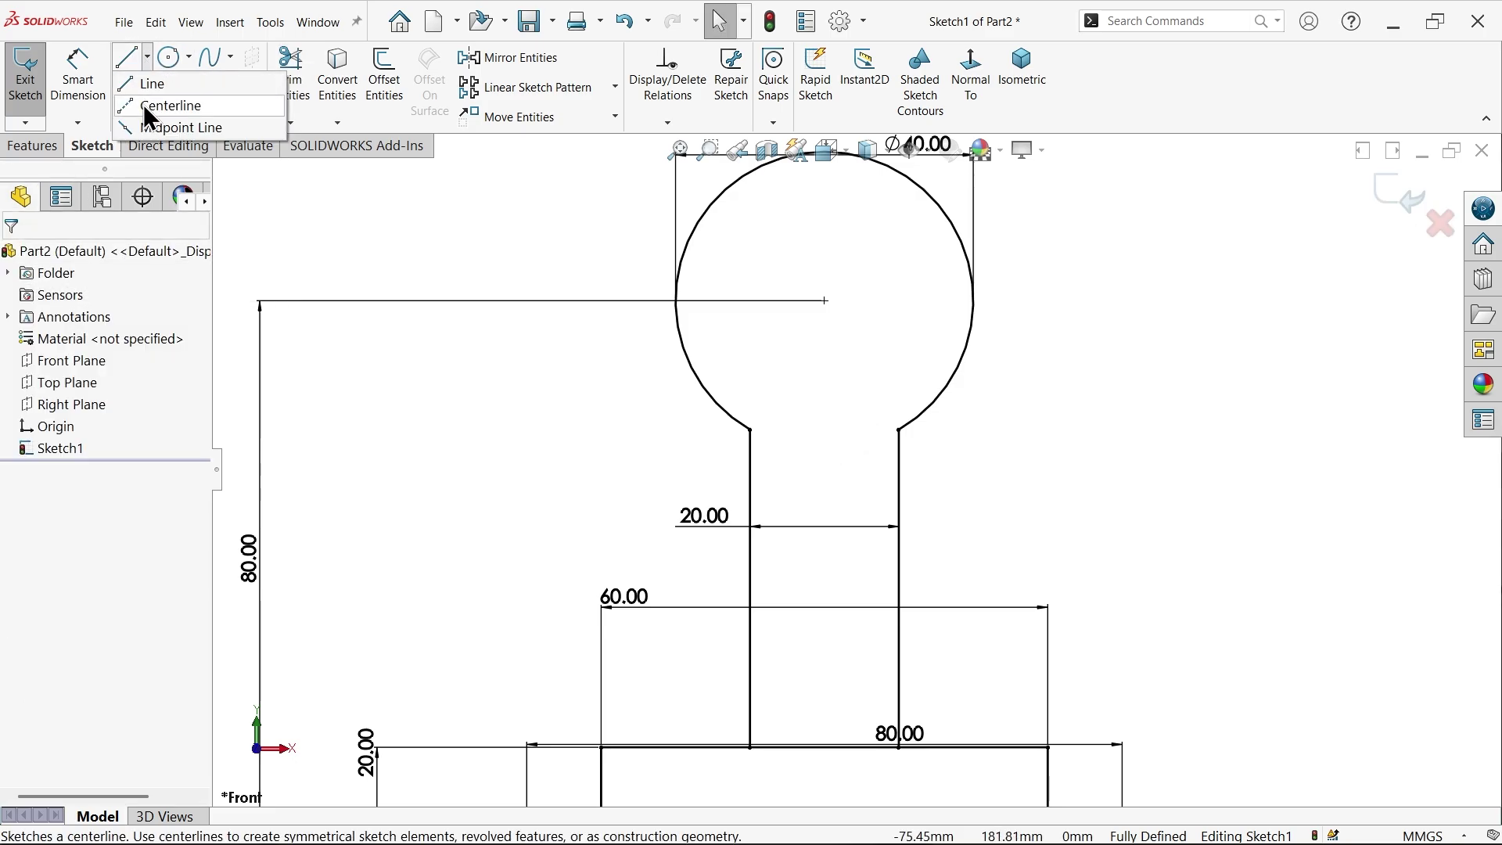
pyautogui.click(147, 109)
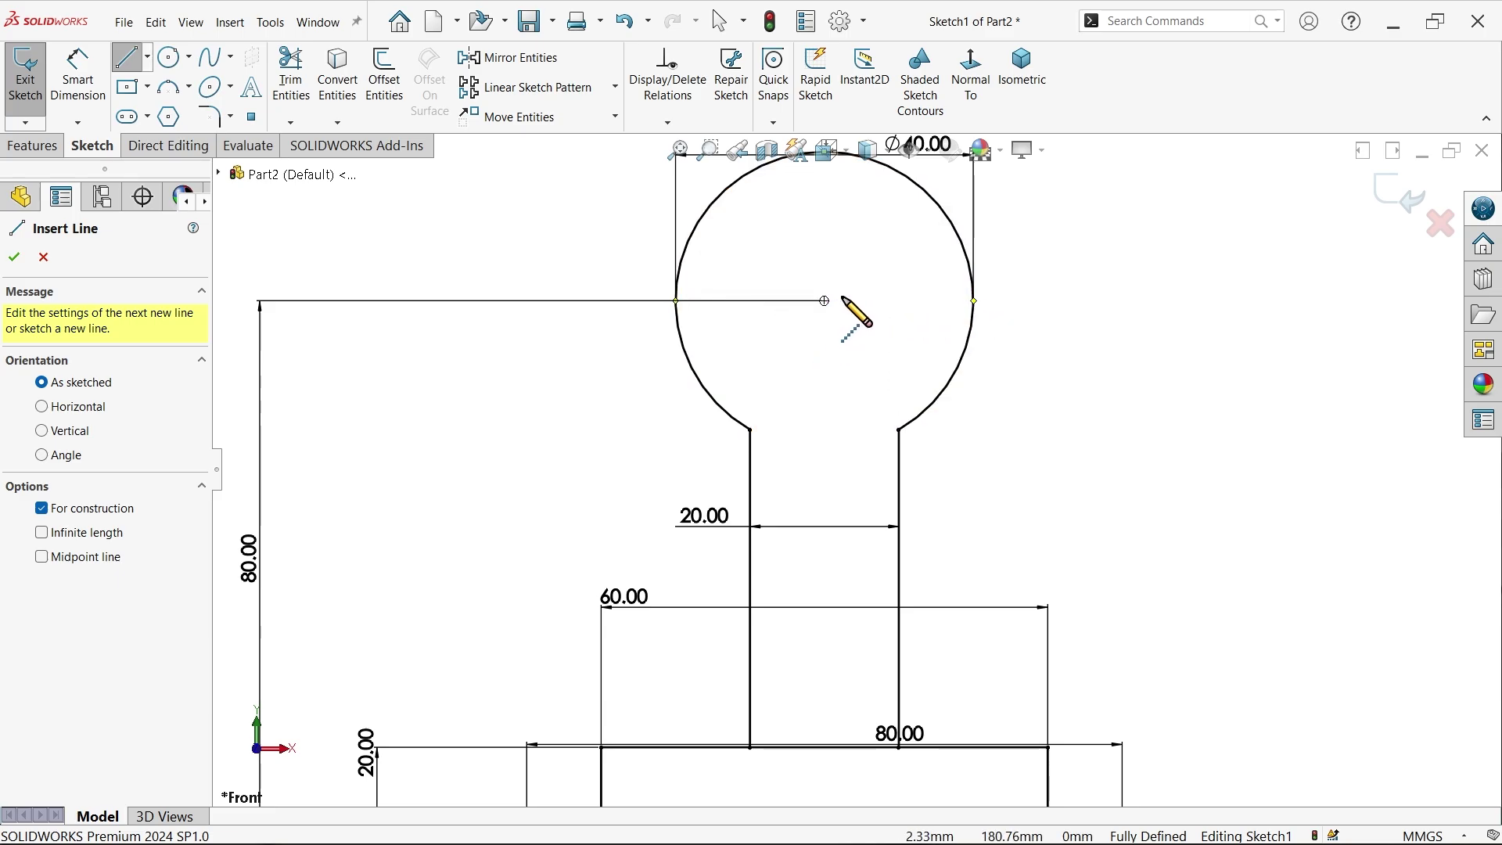
pyautogui.click(824, 301)
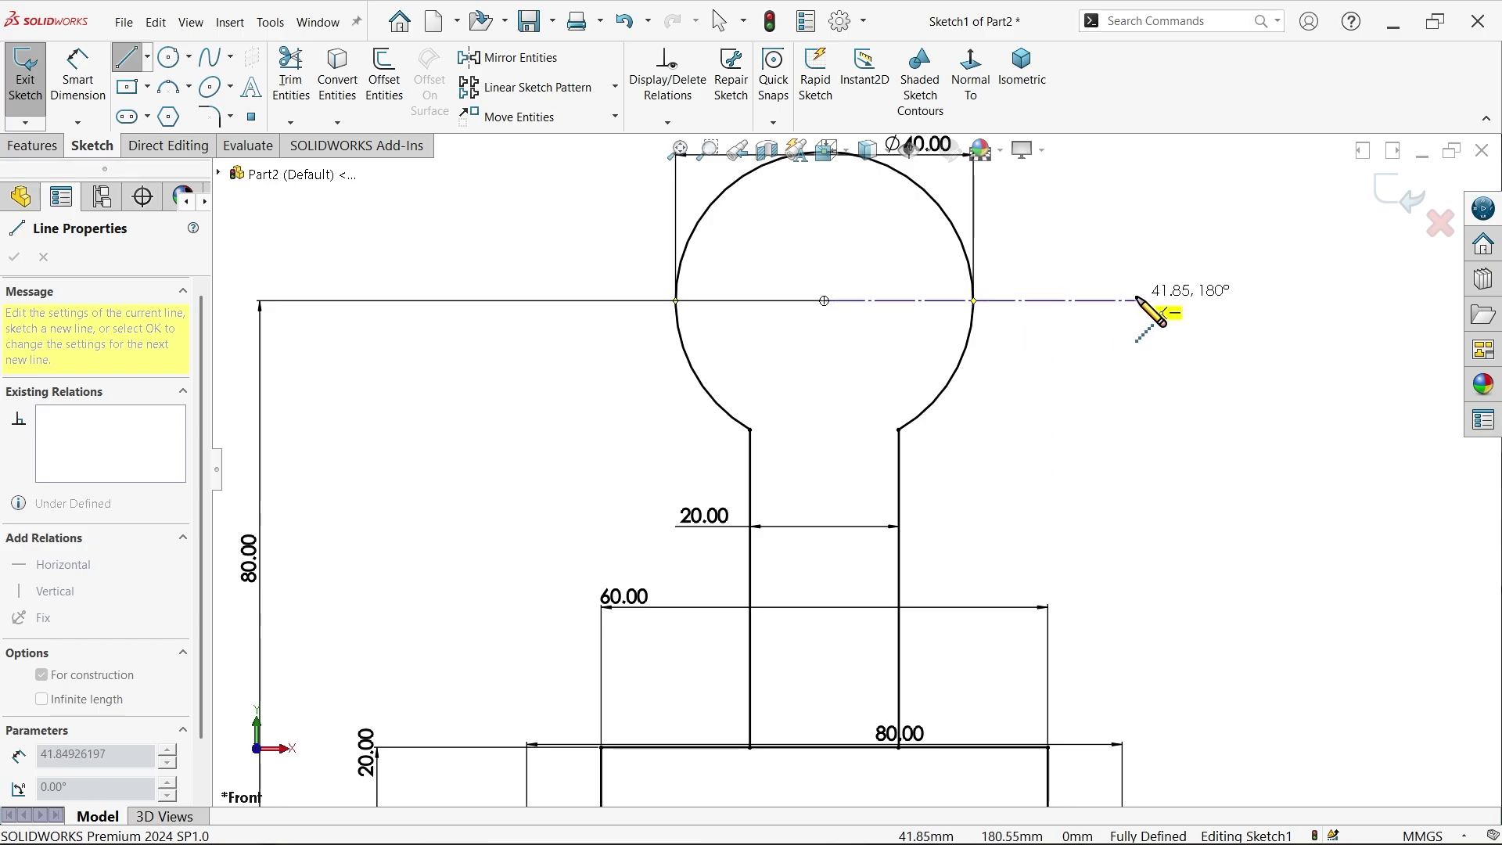
pyautogui.click(1286, 300)
pyautogui.rightClick(1275, 235)
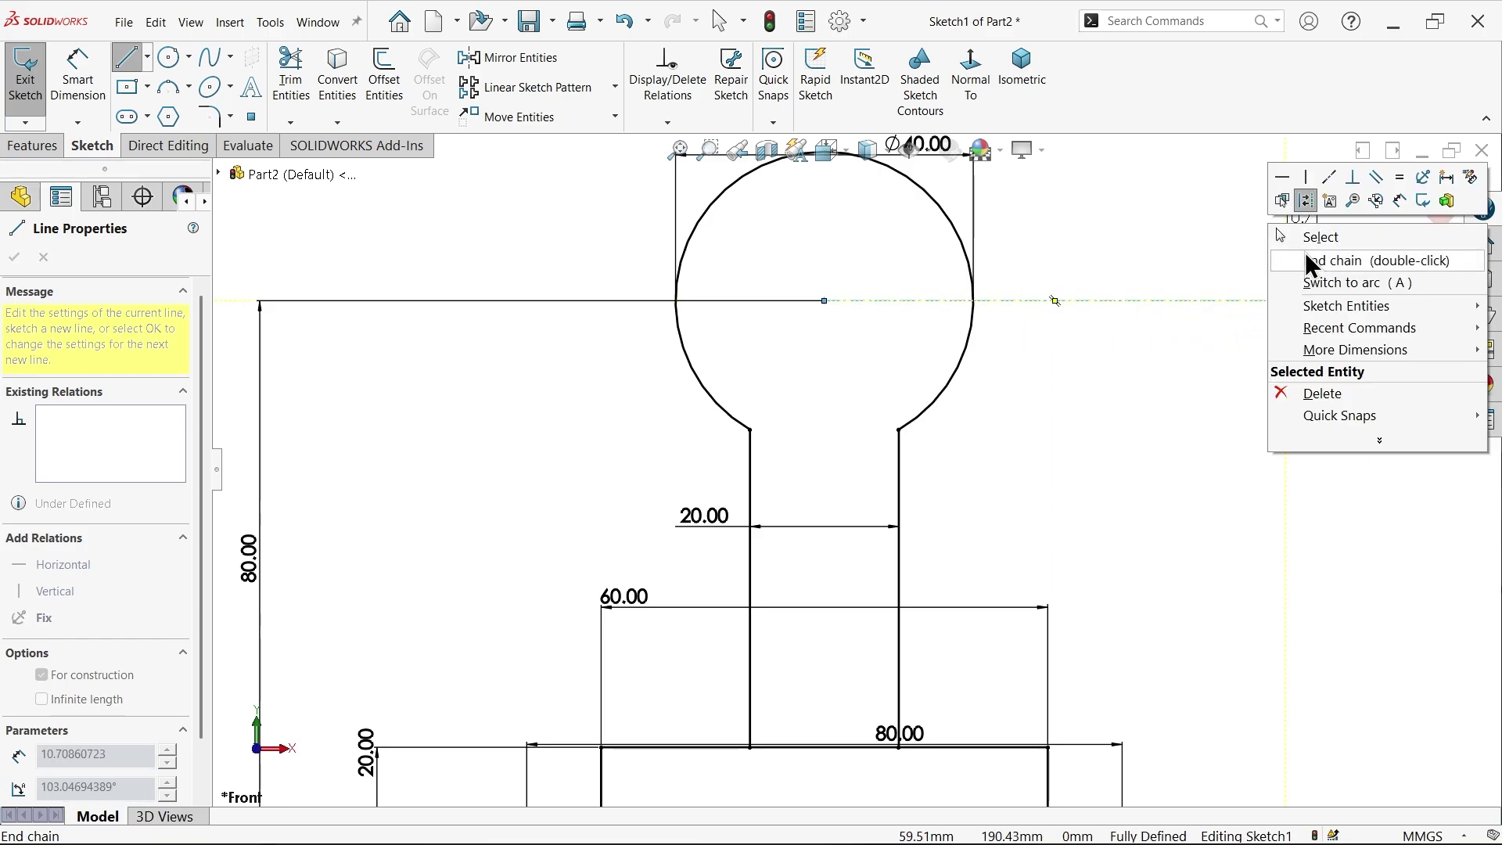
pyautogui.click(1311, 237)
pyautogui.scroll(3, 938, 303)
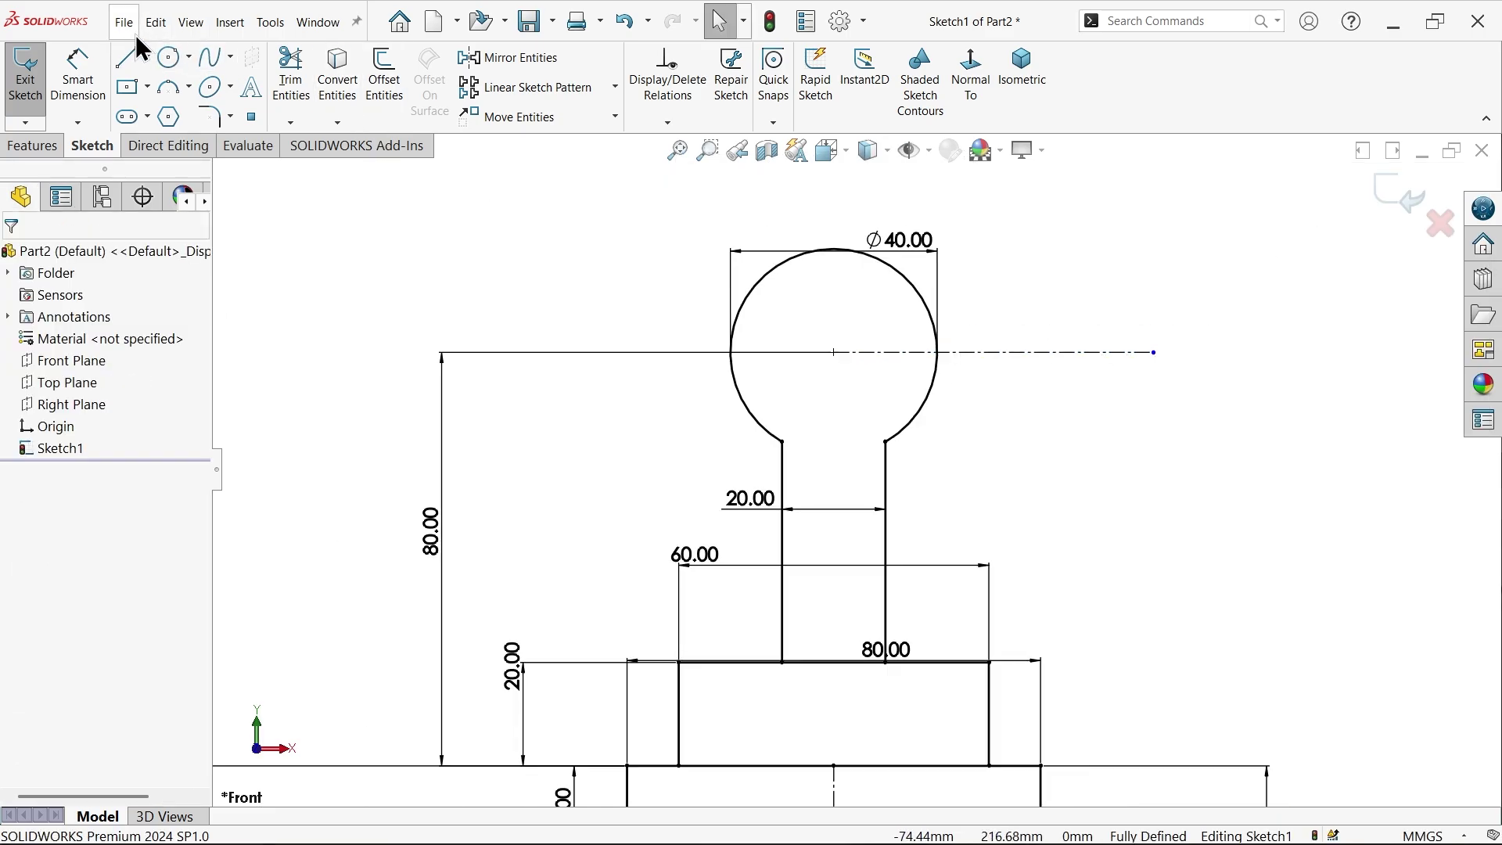
# Step: Sketch a vertical line about 35 mm long that crosses the outer end of the horizontal centerline
pyautogui.click(125, 56)
pyautogui.scroll(-1, 1181, 345)
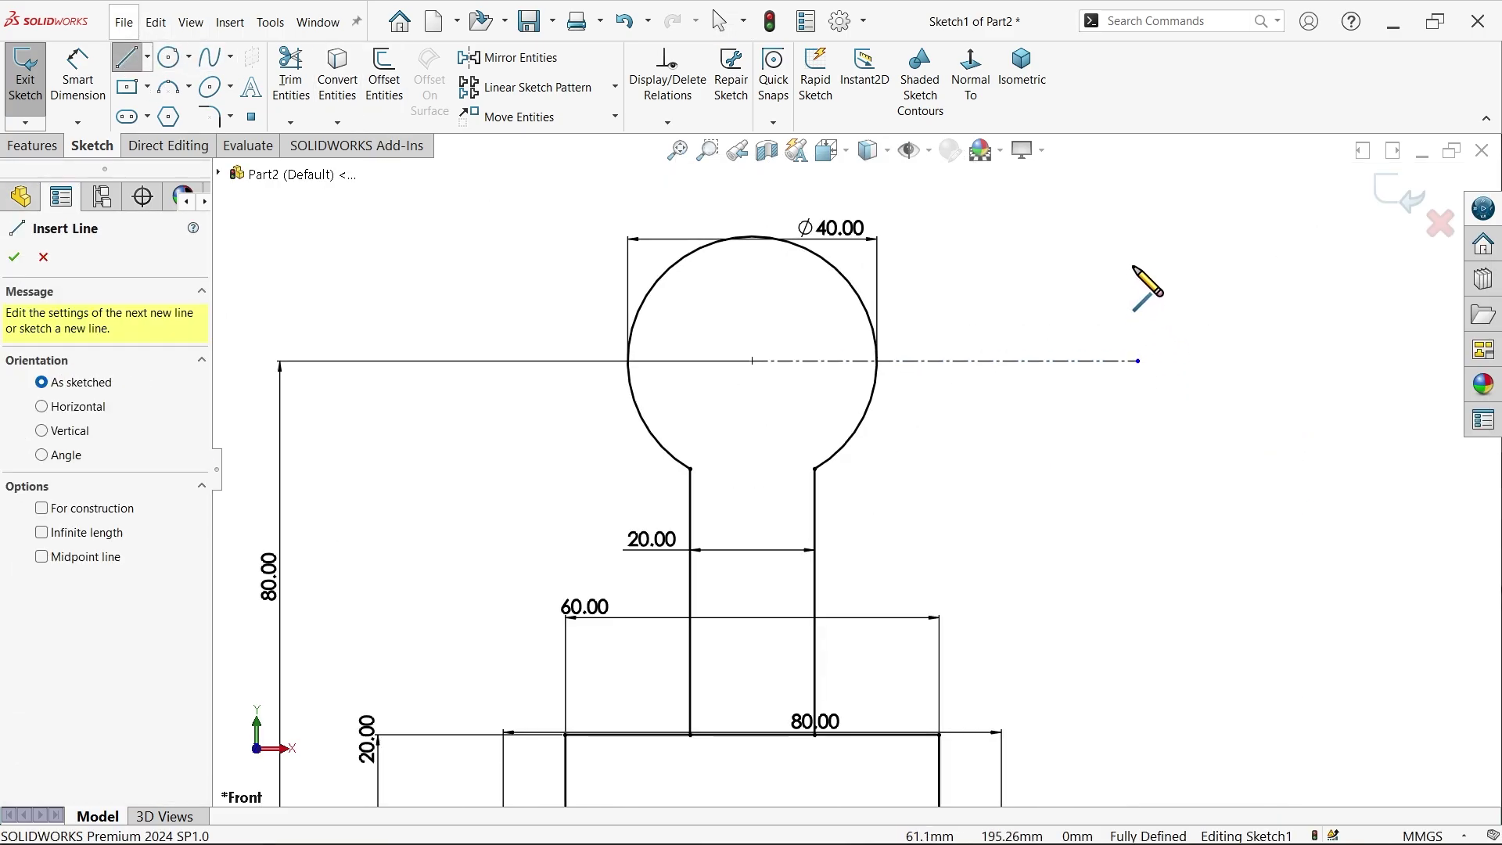
pyautogui.click(1138, 360)
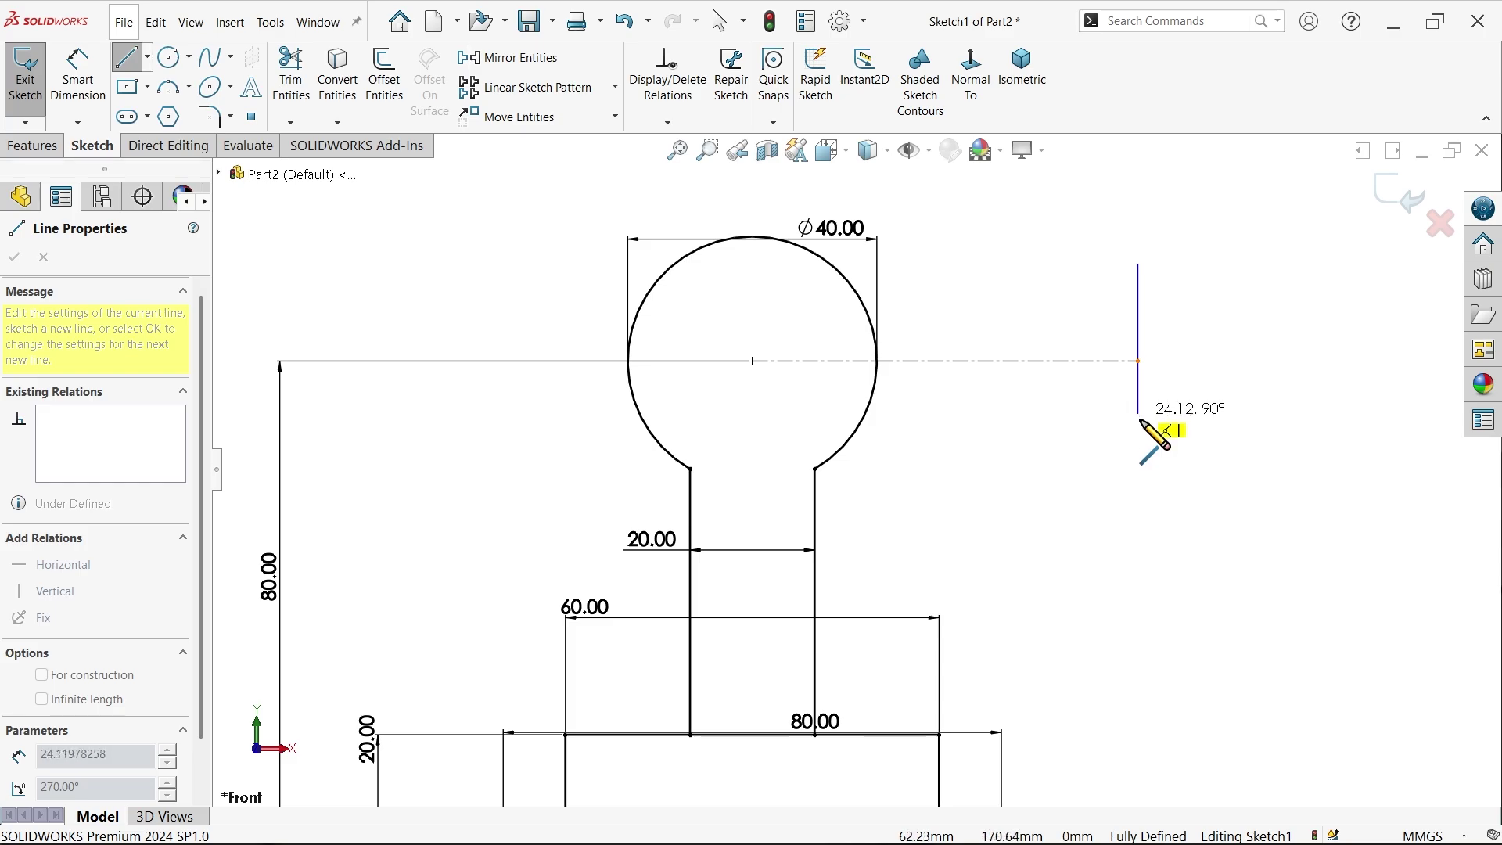
pyautogui.click(1138, 482)
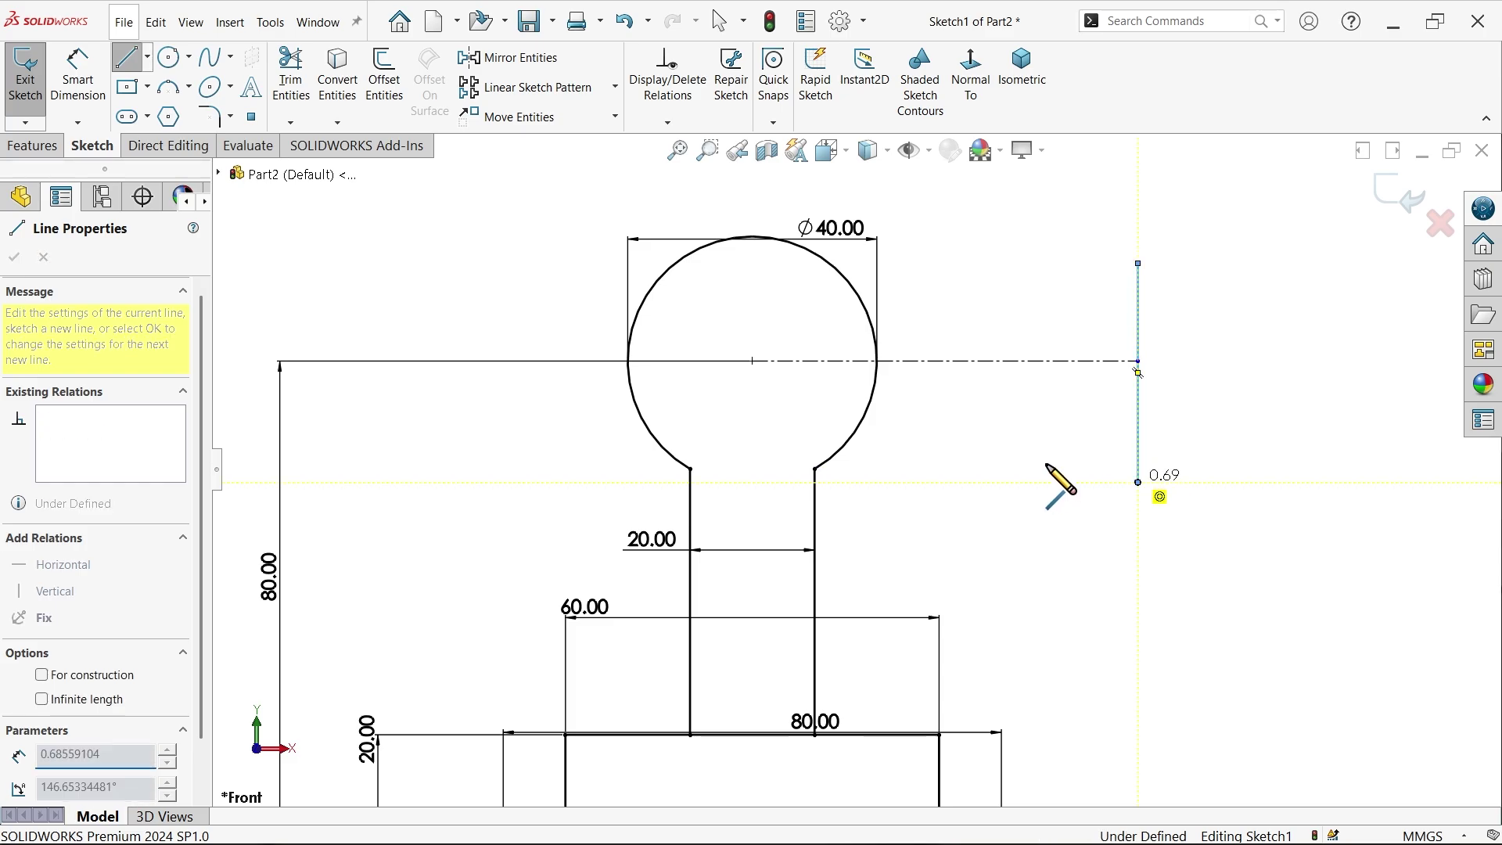
# Step: Continue the line chain from the vertical line's lower end to the circle, its centre, back to the circle and up to the vertical line's upper end
pyautogui.click(871, 406)
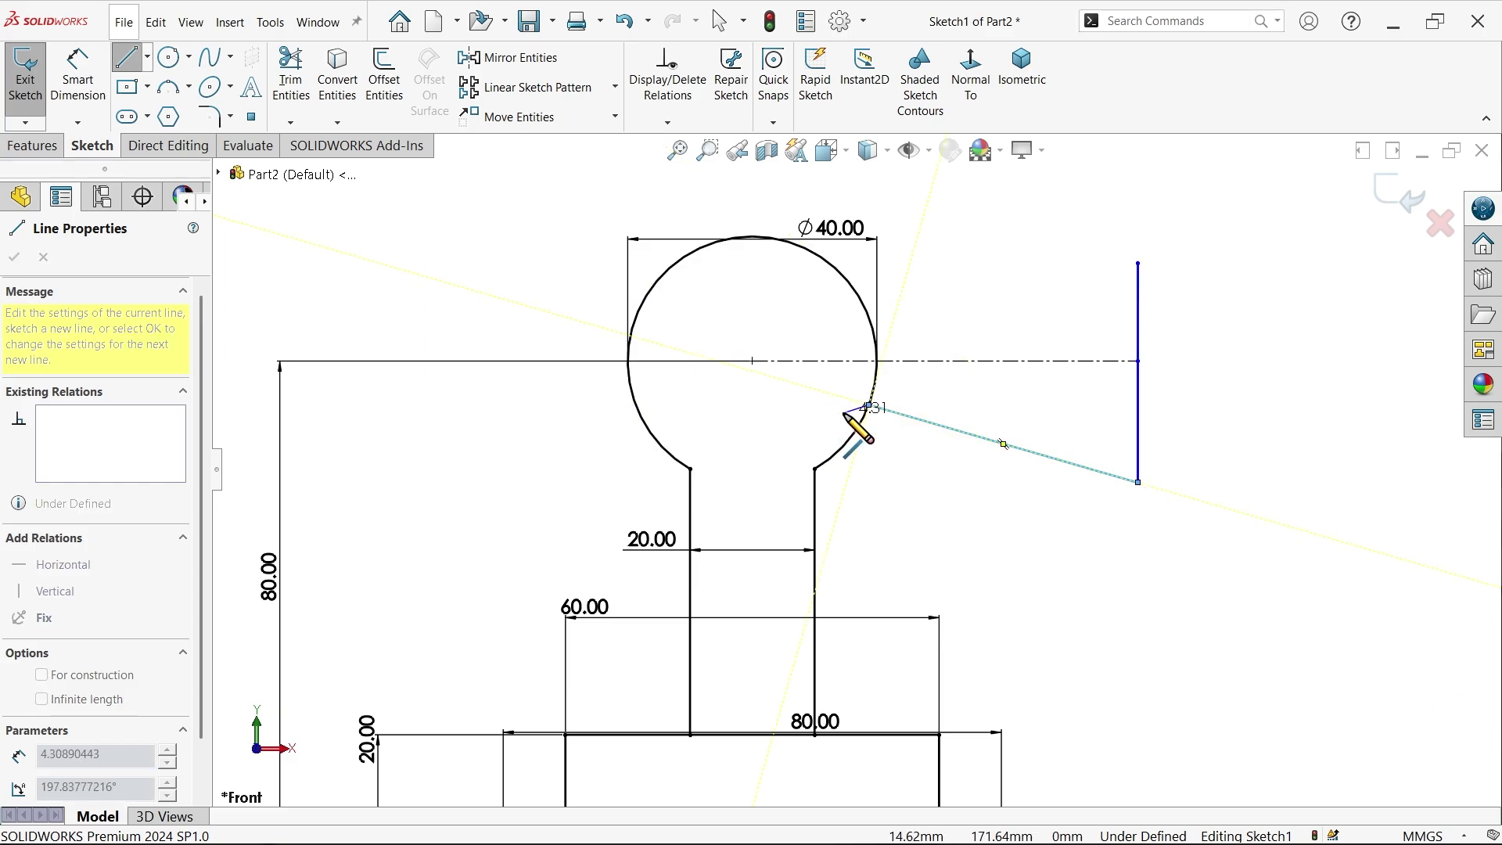
pyautogui.scroll(-2, 838, 383)
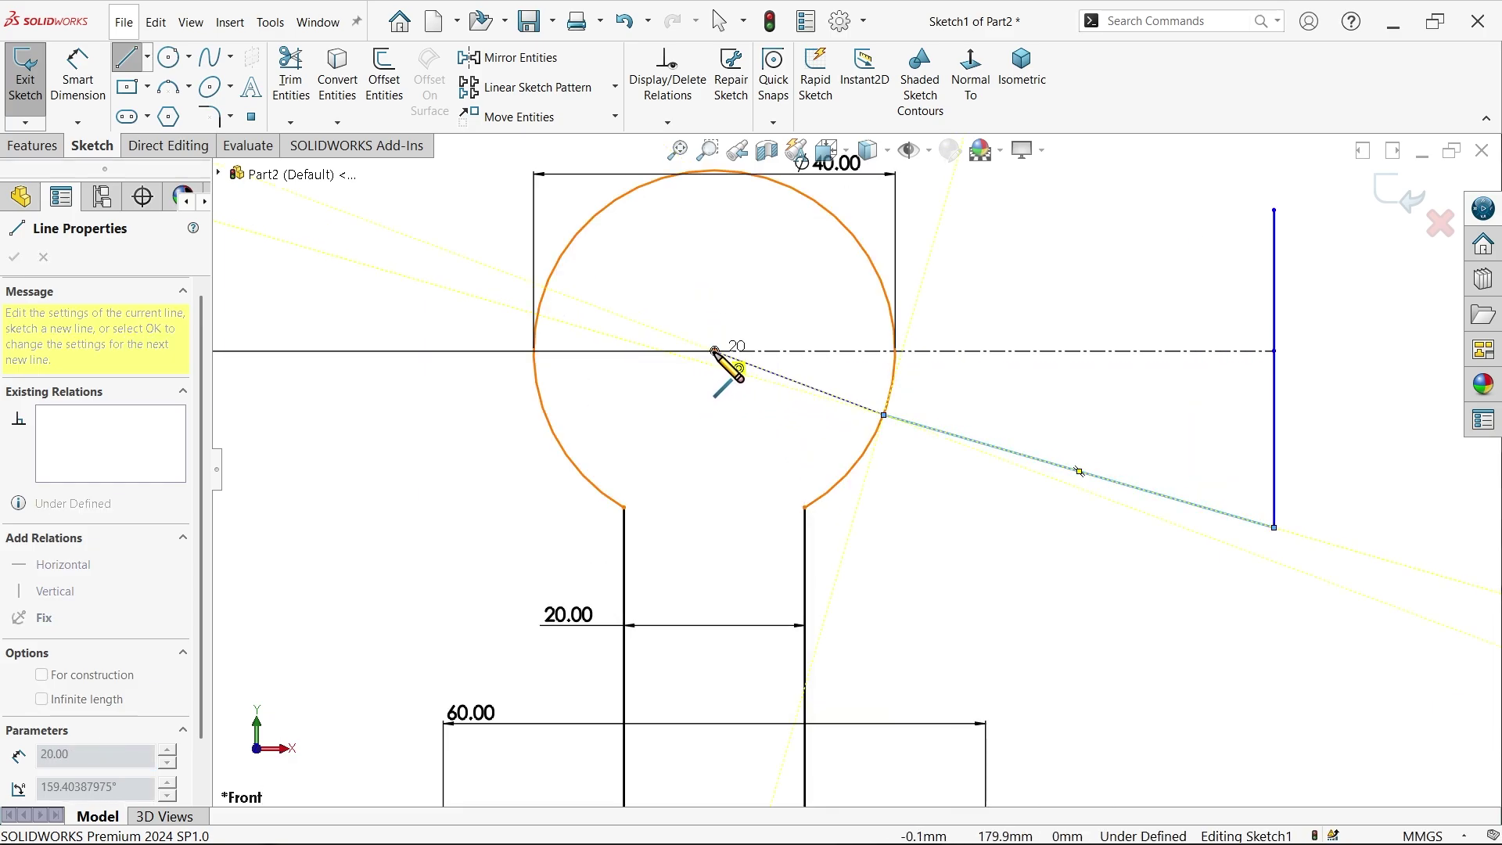
pyautogui.click(714, 351)
pyautogui.click(881, 281)
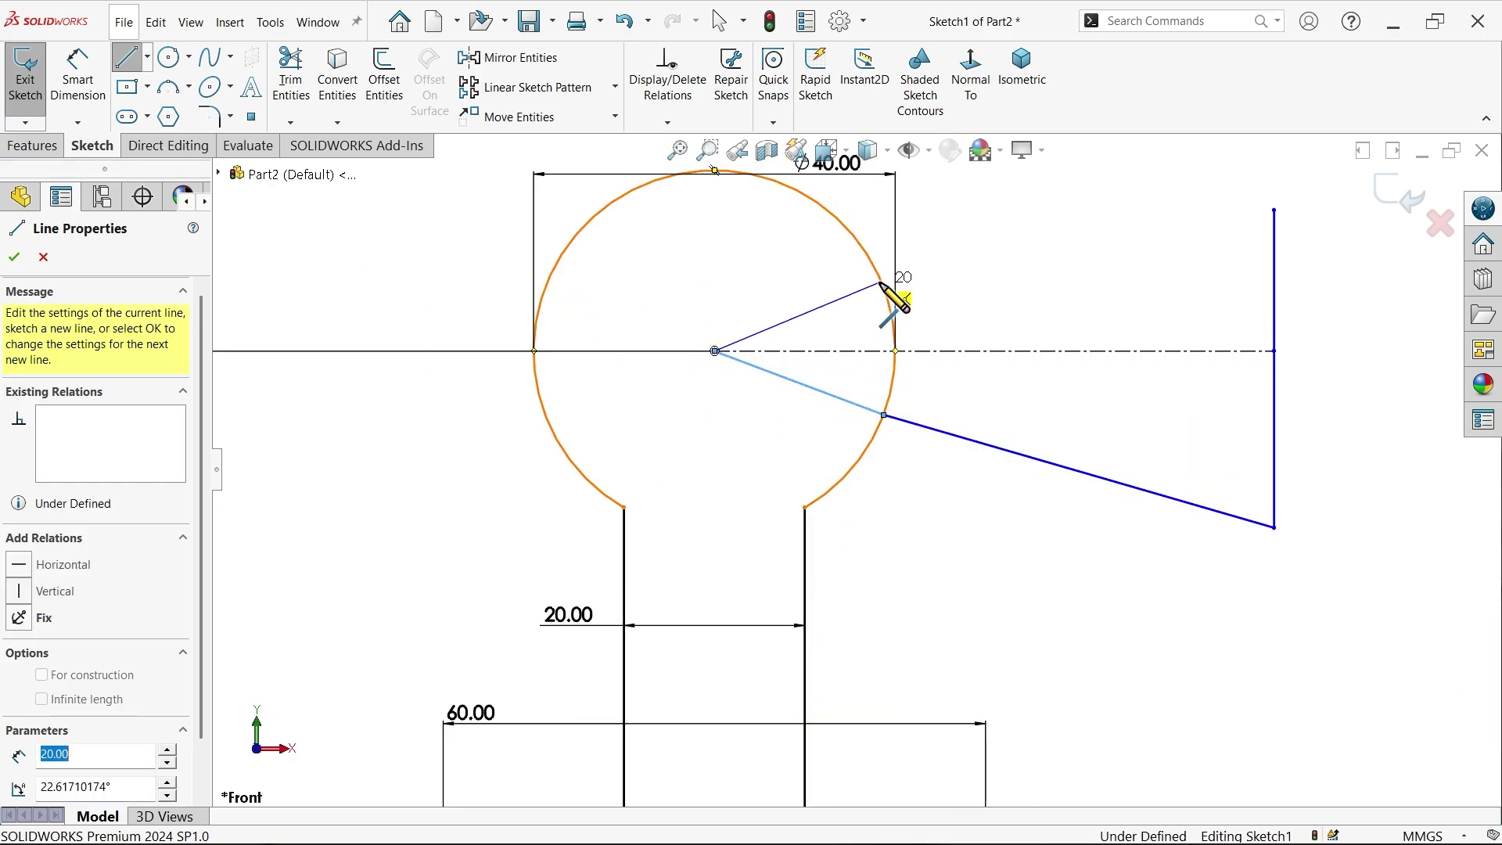
pyautogui.click(1274, 209)
pyautogui.rightClick(1119, 305)
pyautogui.click(1133, 308)
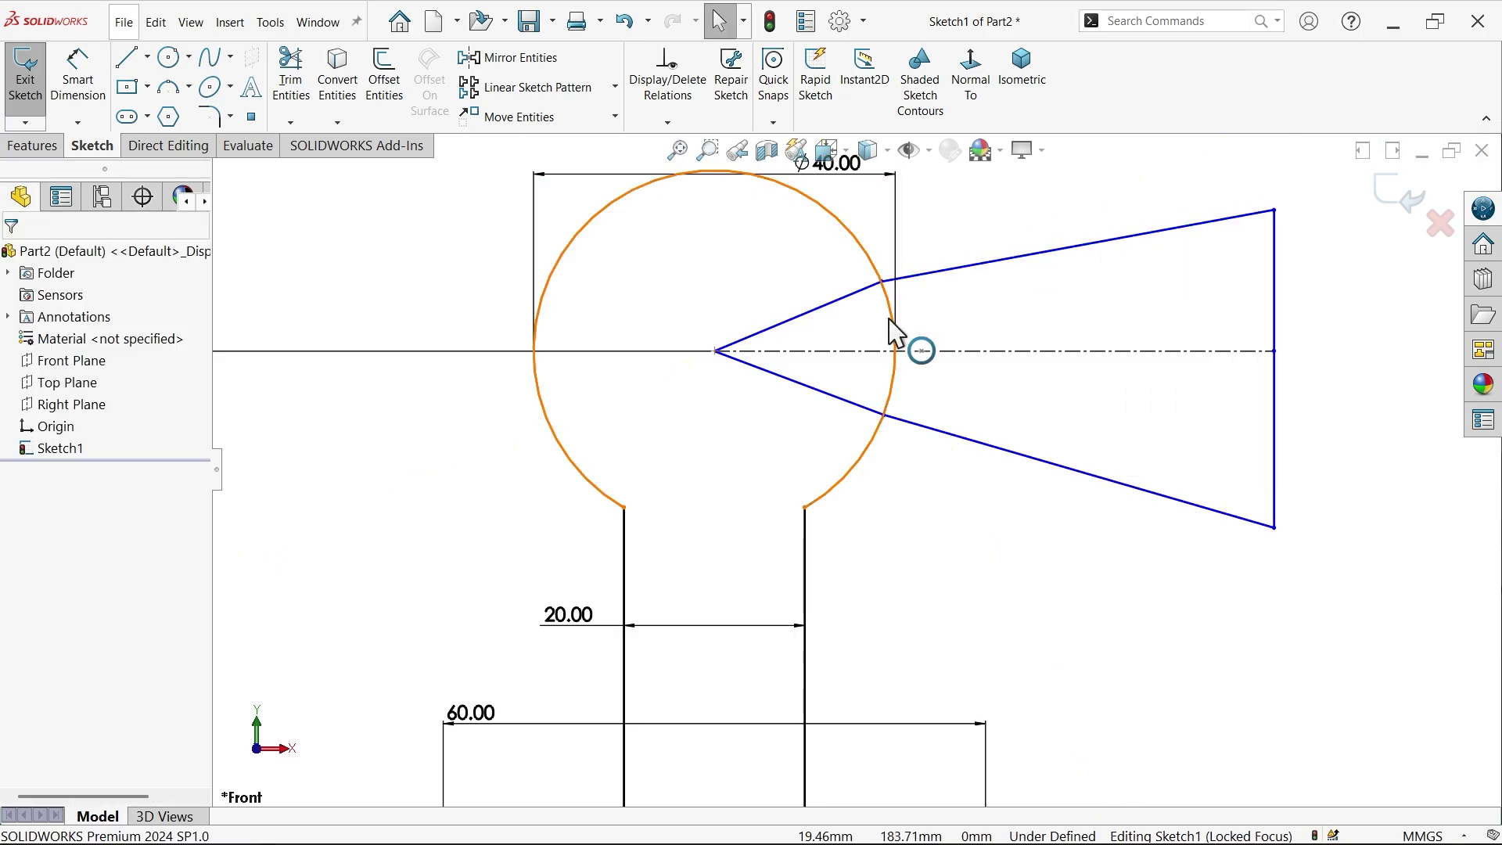
# Step: Convert the two slanted lines inside the circle to construction geometry
pyautogui.click(829, 304)
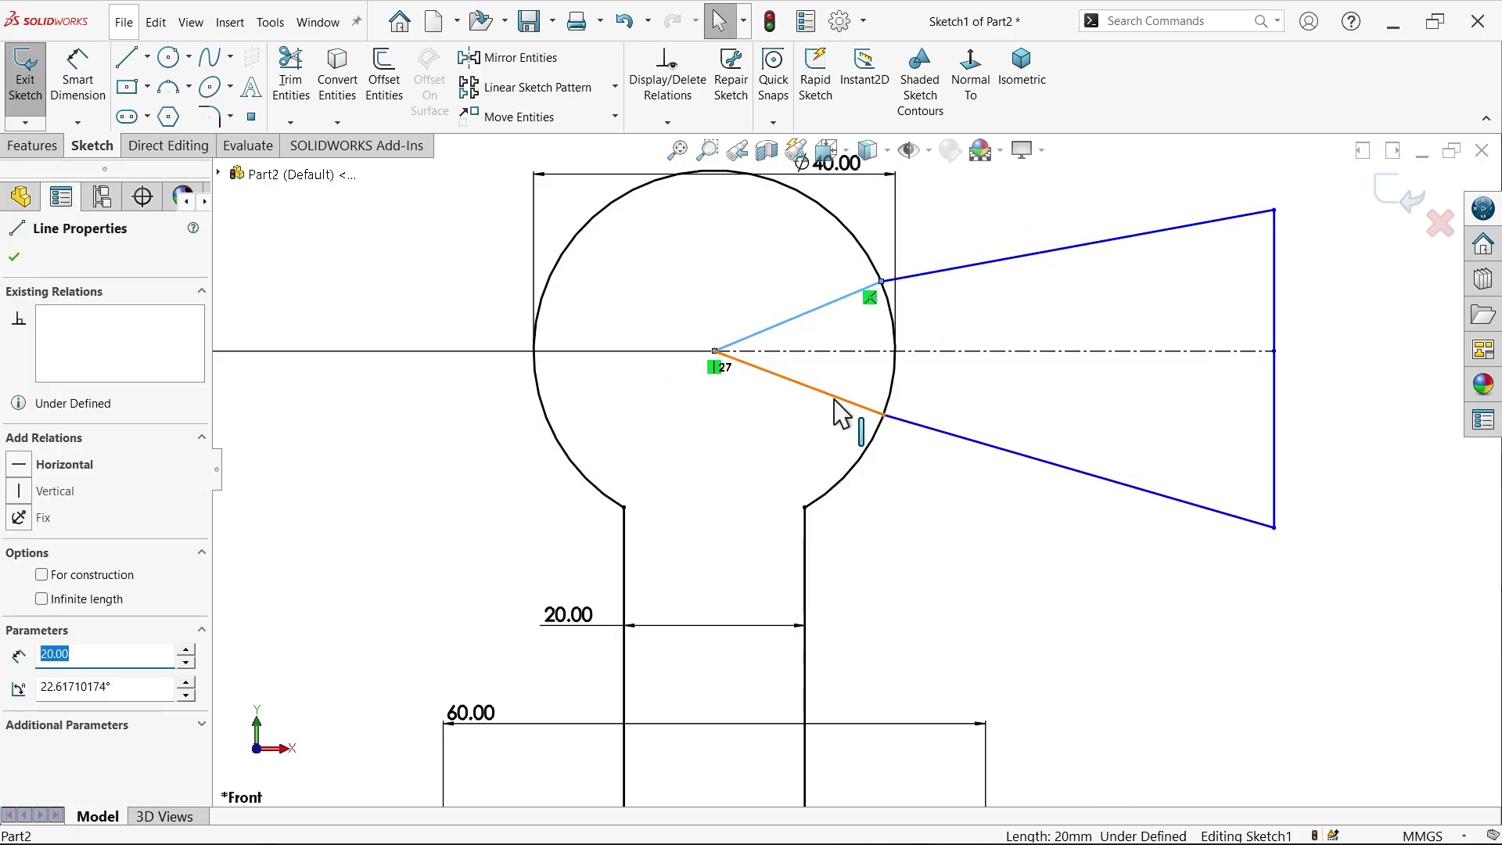
pyautogui.keyDown('ctrl'); pyautogui.click(836, 400); pyautogui.keyUp('ctrl')
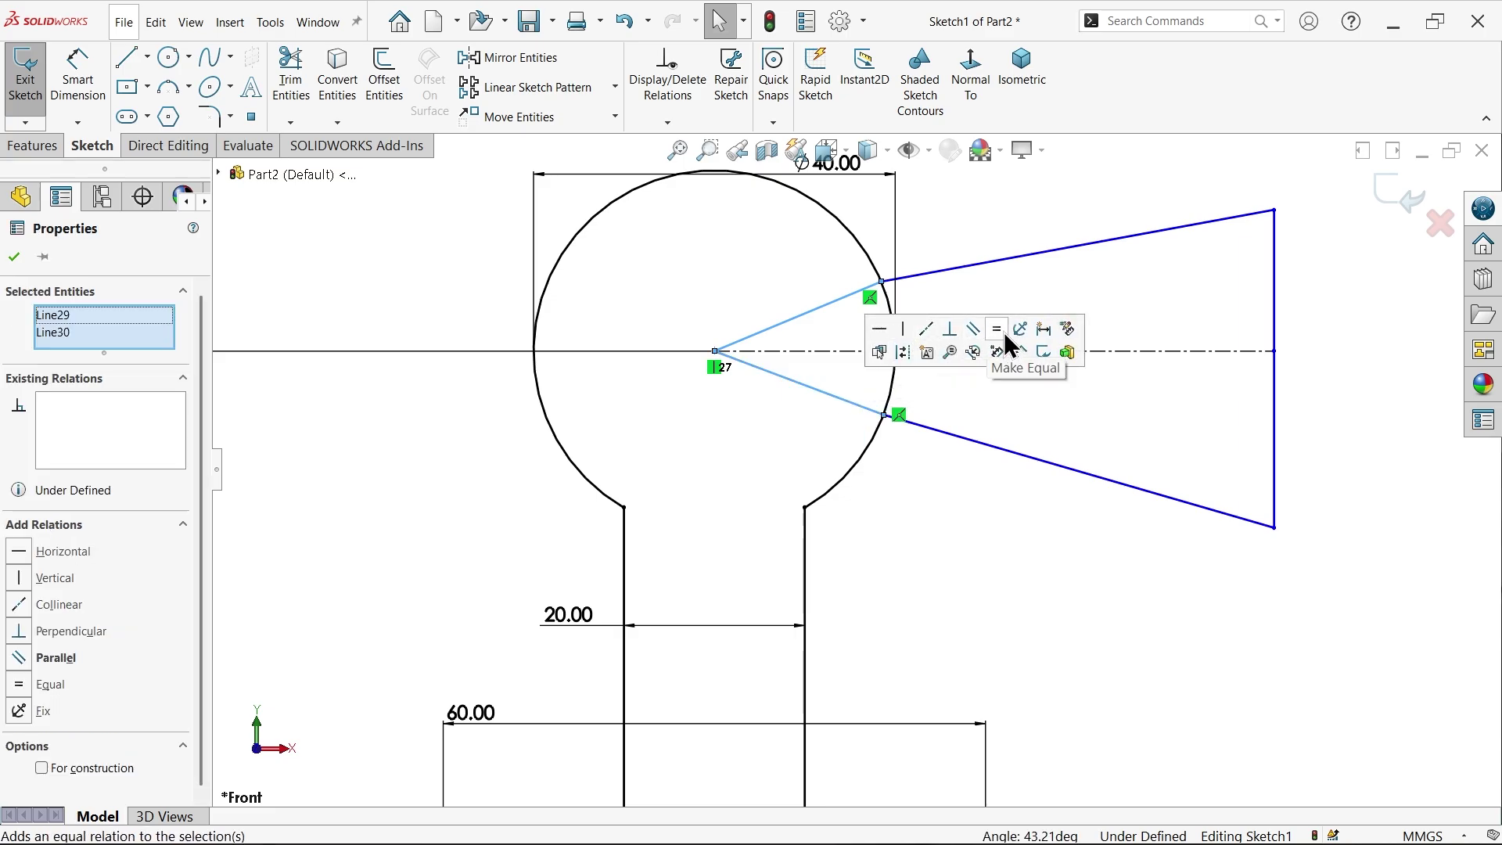
pyautogui.click(903, 354)
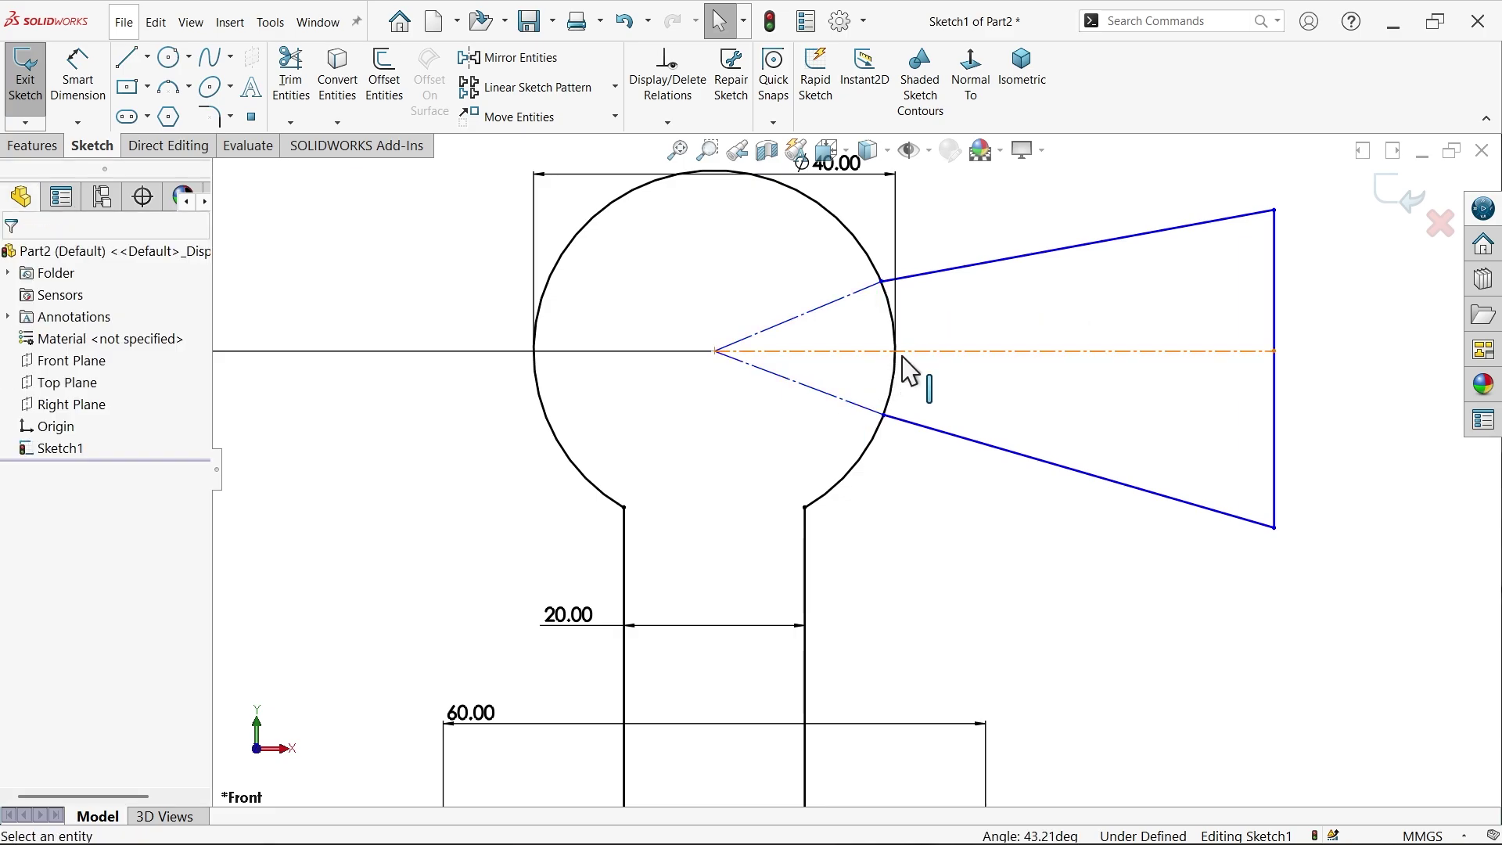
# Step: Make the upper and lower slanted handle lines each collinear with the construction line they meet at the circle
pyautogui.click(951, 270)
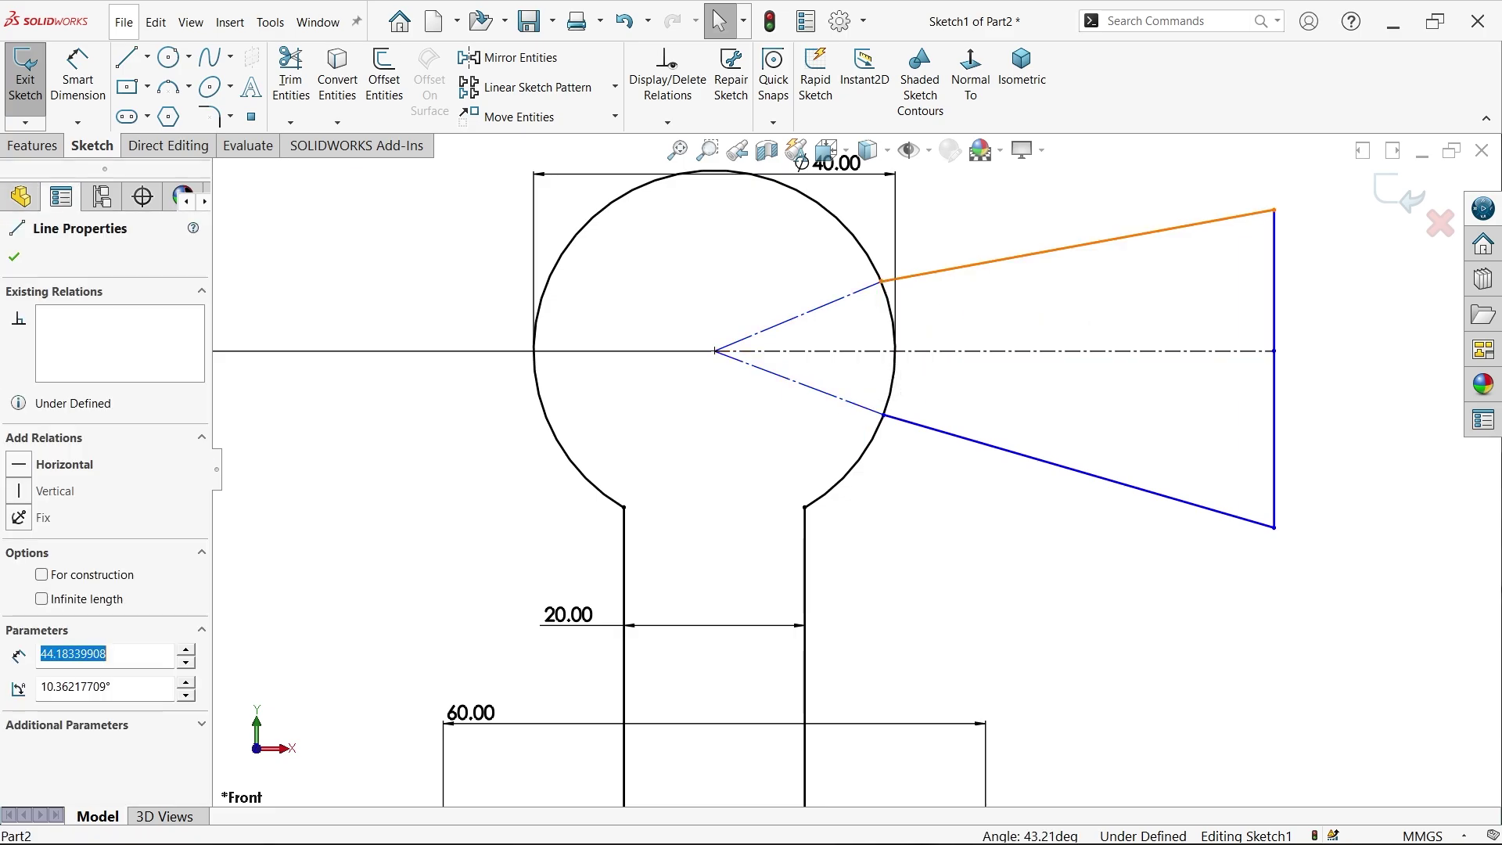
pyautogui.keyDown('ctrl'); pyautogui.click(834, 317); pyautogui.keyUp('ctrl')
pyautogui.click(925, 232)
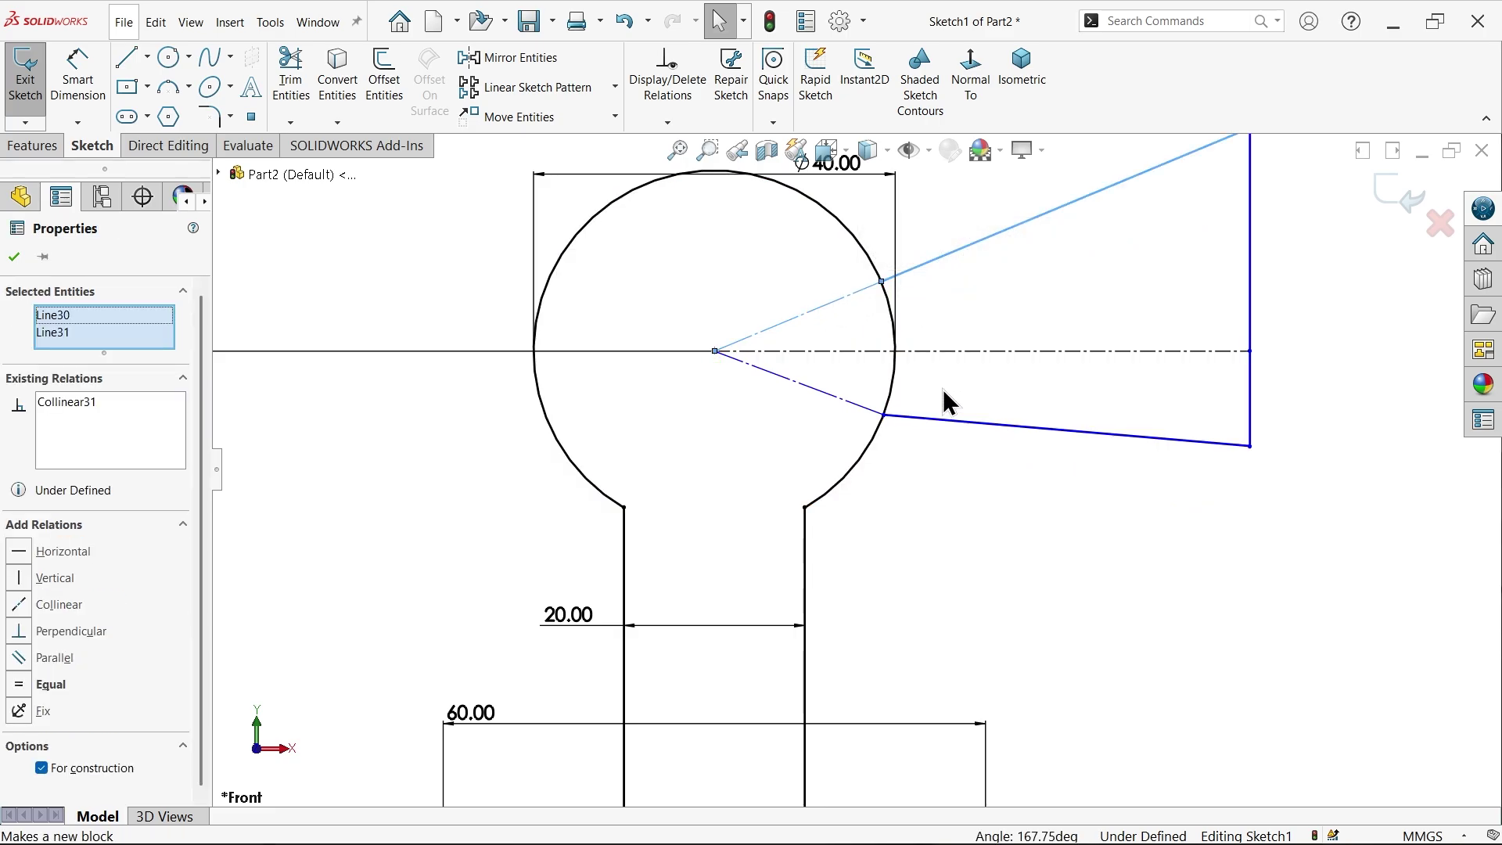
pyautogui.click(945, 421)
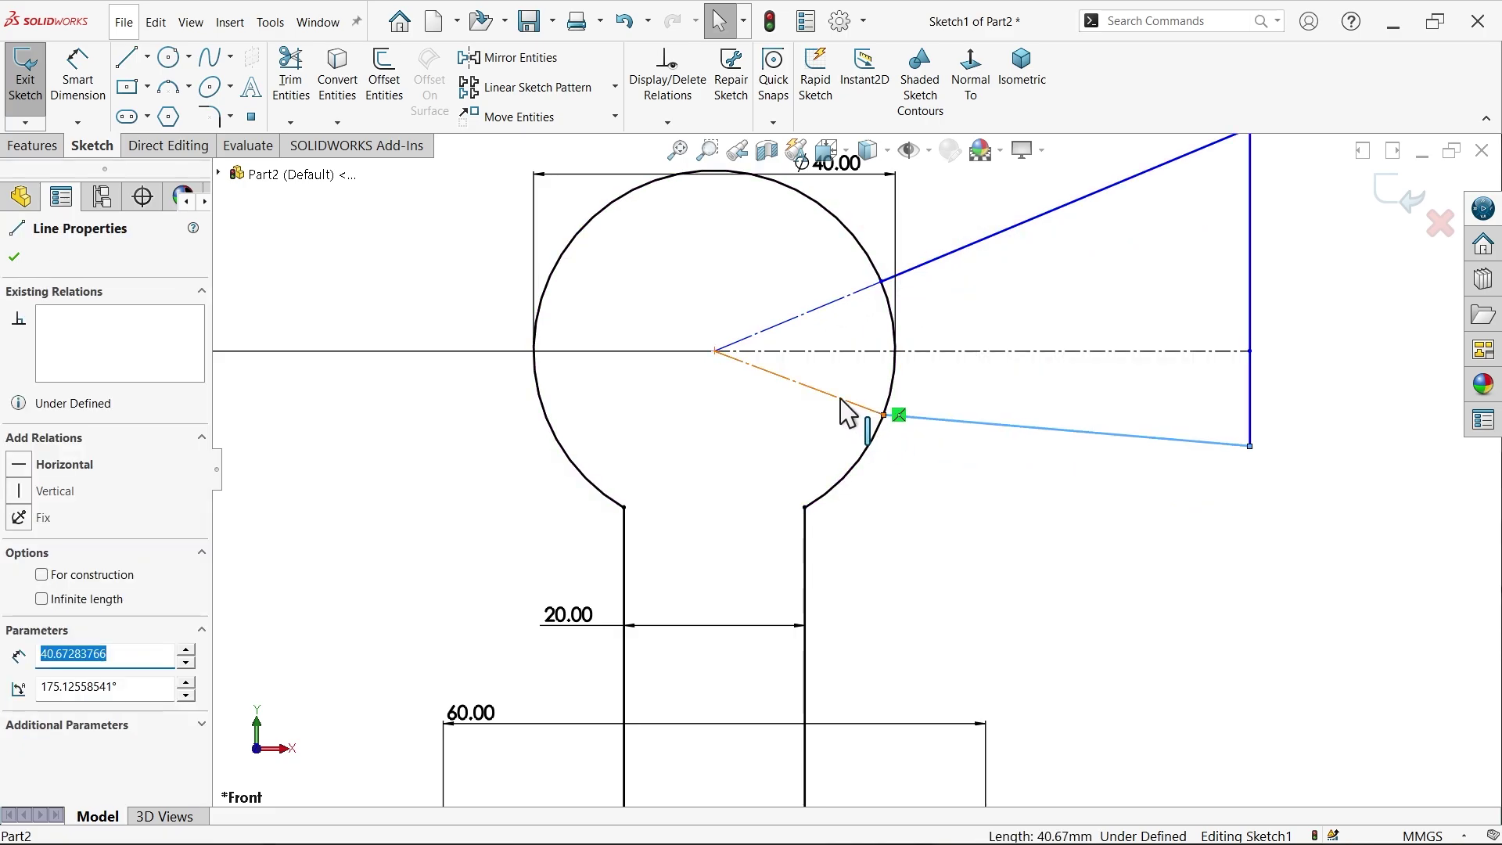
pyautogui.keyDown('ctrl'); pyautogui.click(842, 401); pyautogui.keyUp('ctrl')
pyautogui.click(933, 329)
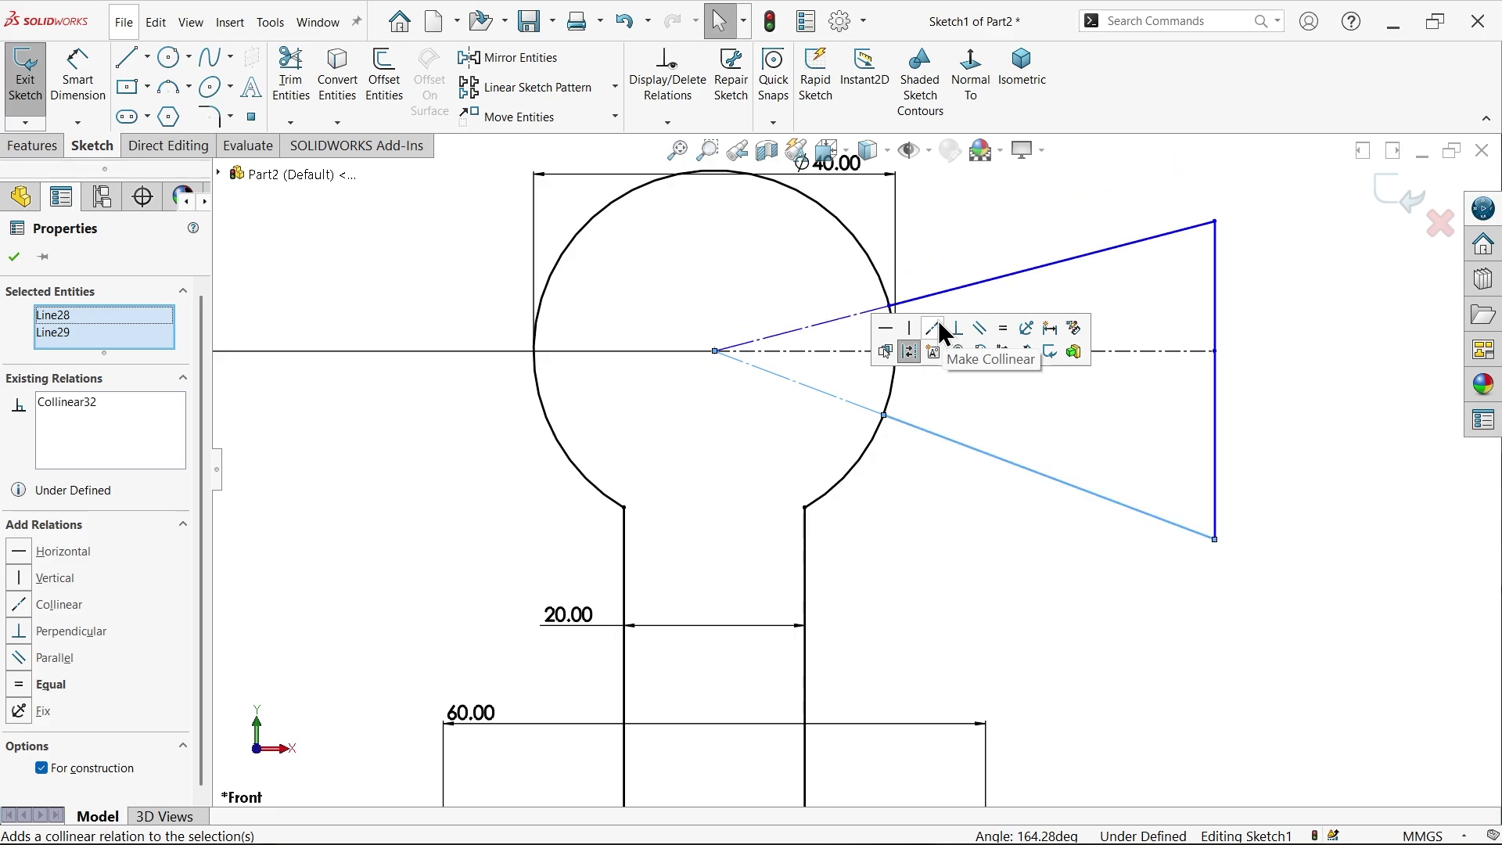
pyautogui.click(1279, 328)
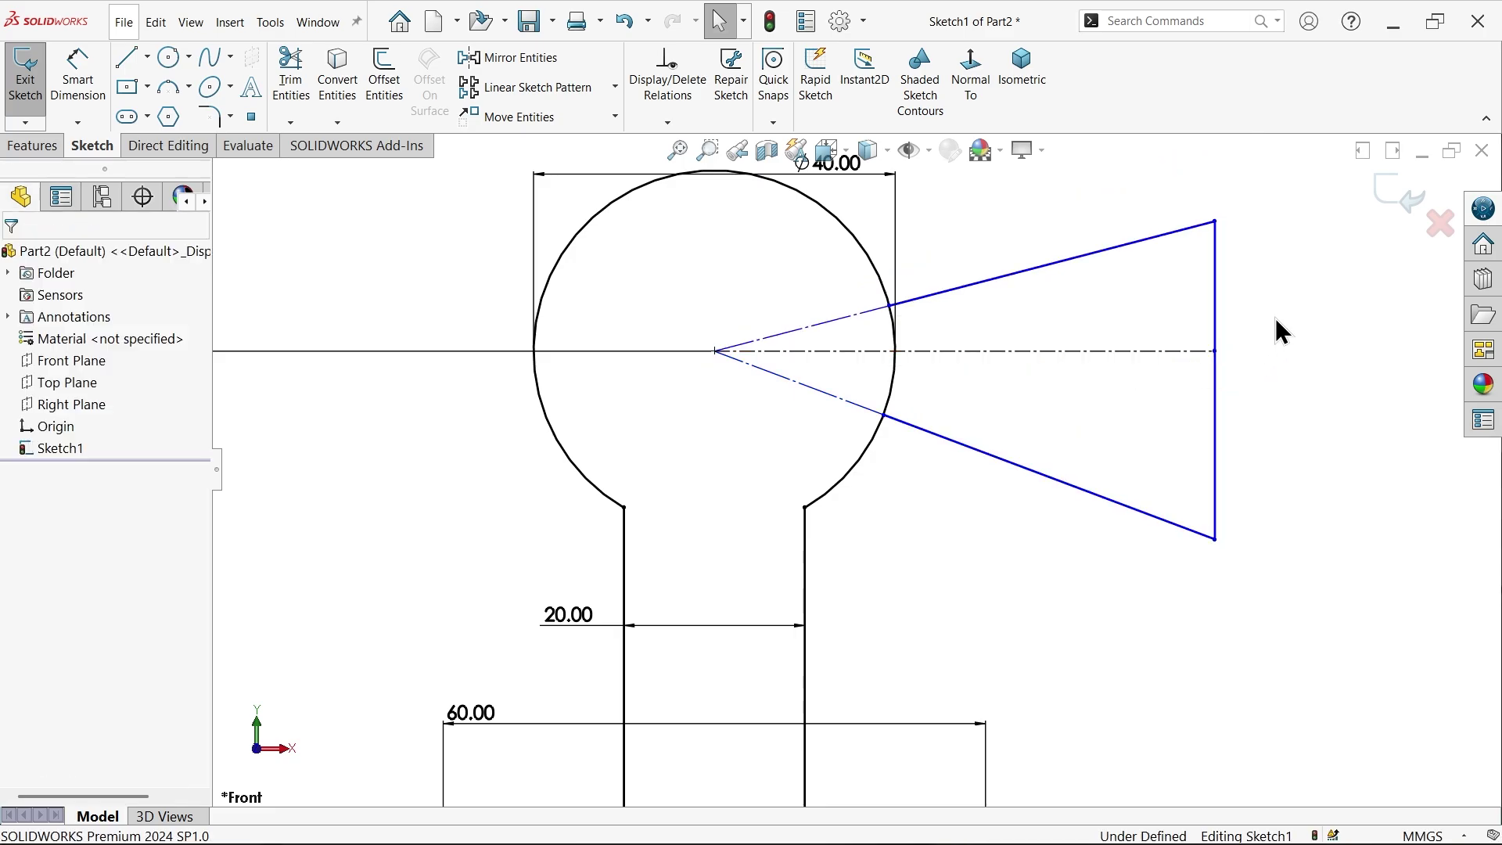
# Step: Add a midpoint relation between the horizontal centerline's outer endpoint and the handle's vertical end line
pyautogui.click(1215, 351)
pyautogui.keyDown('ctrl'); pyautogui.click(1217, 399); pyautogui.keyUp('ctrl')
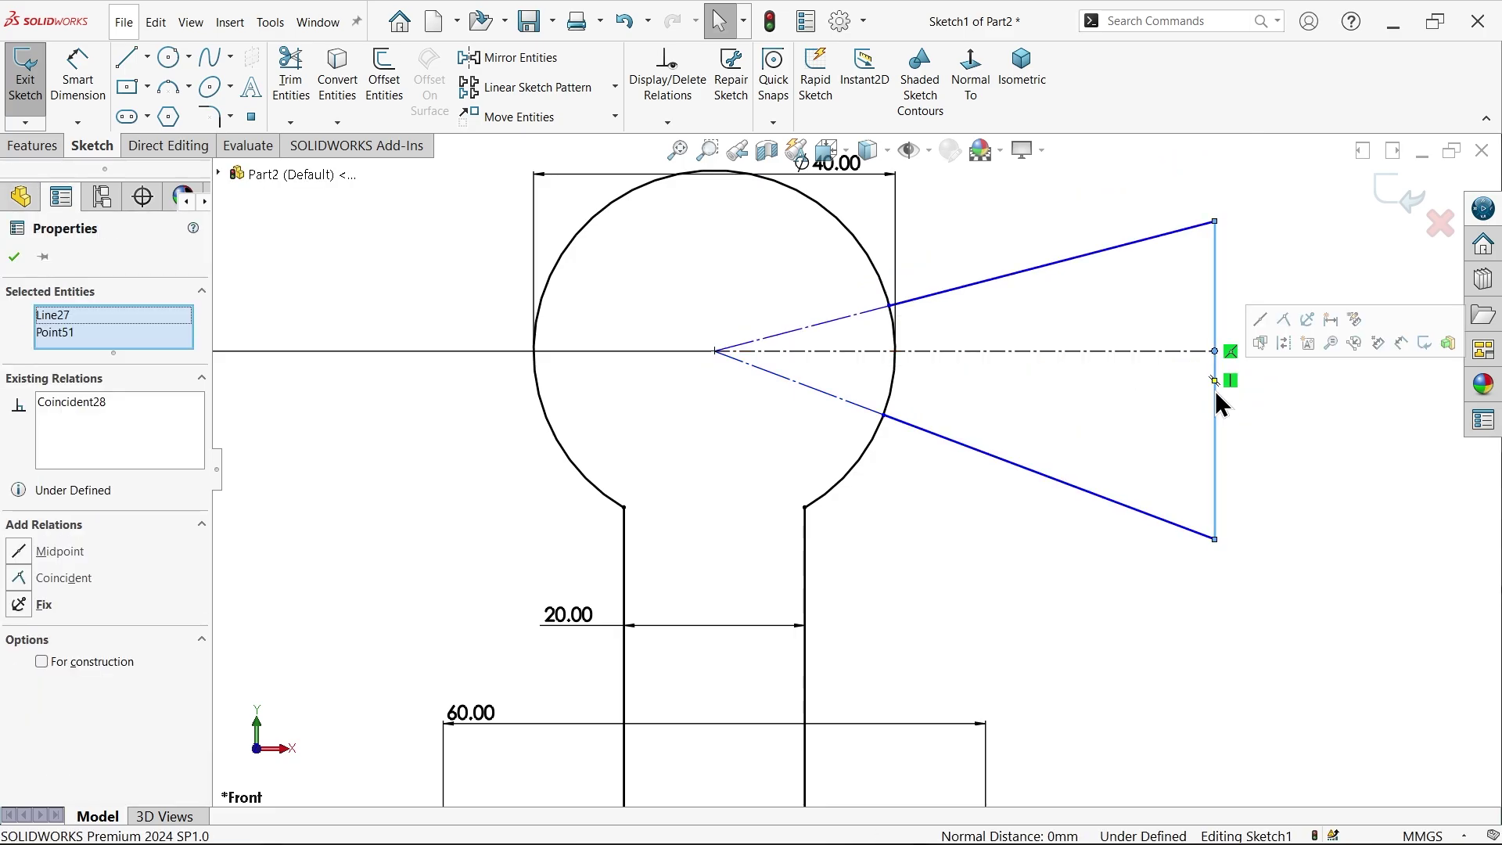
pyautogui.click(1261, 319)
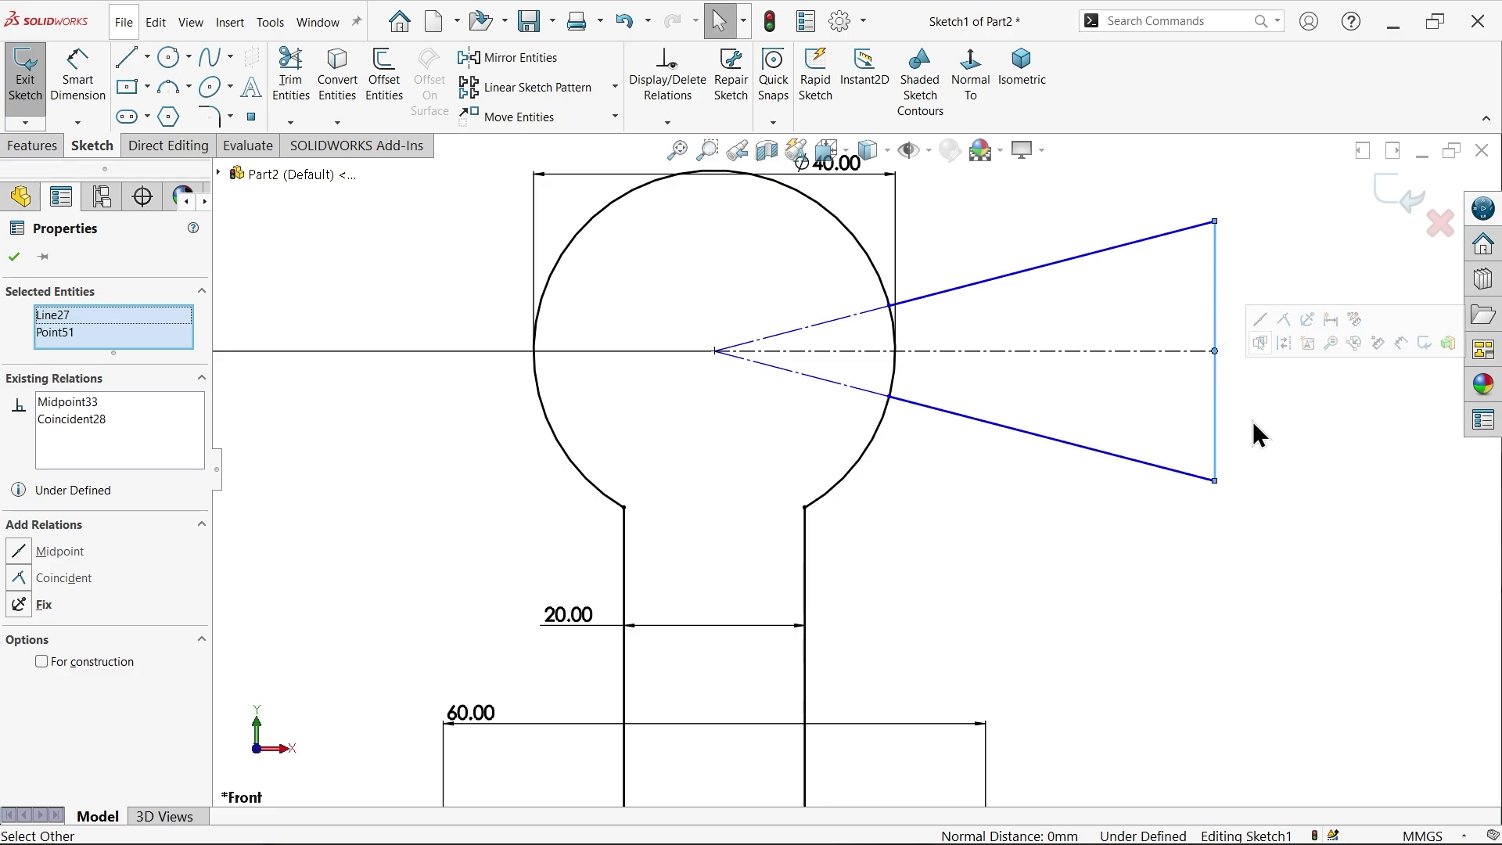
# Step: Dimension the handle's vertical end line as 20 mm
pyautogui.click(78, 78)
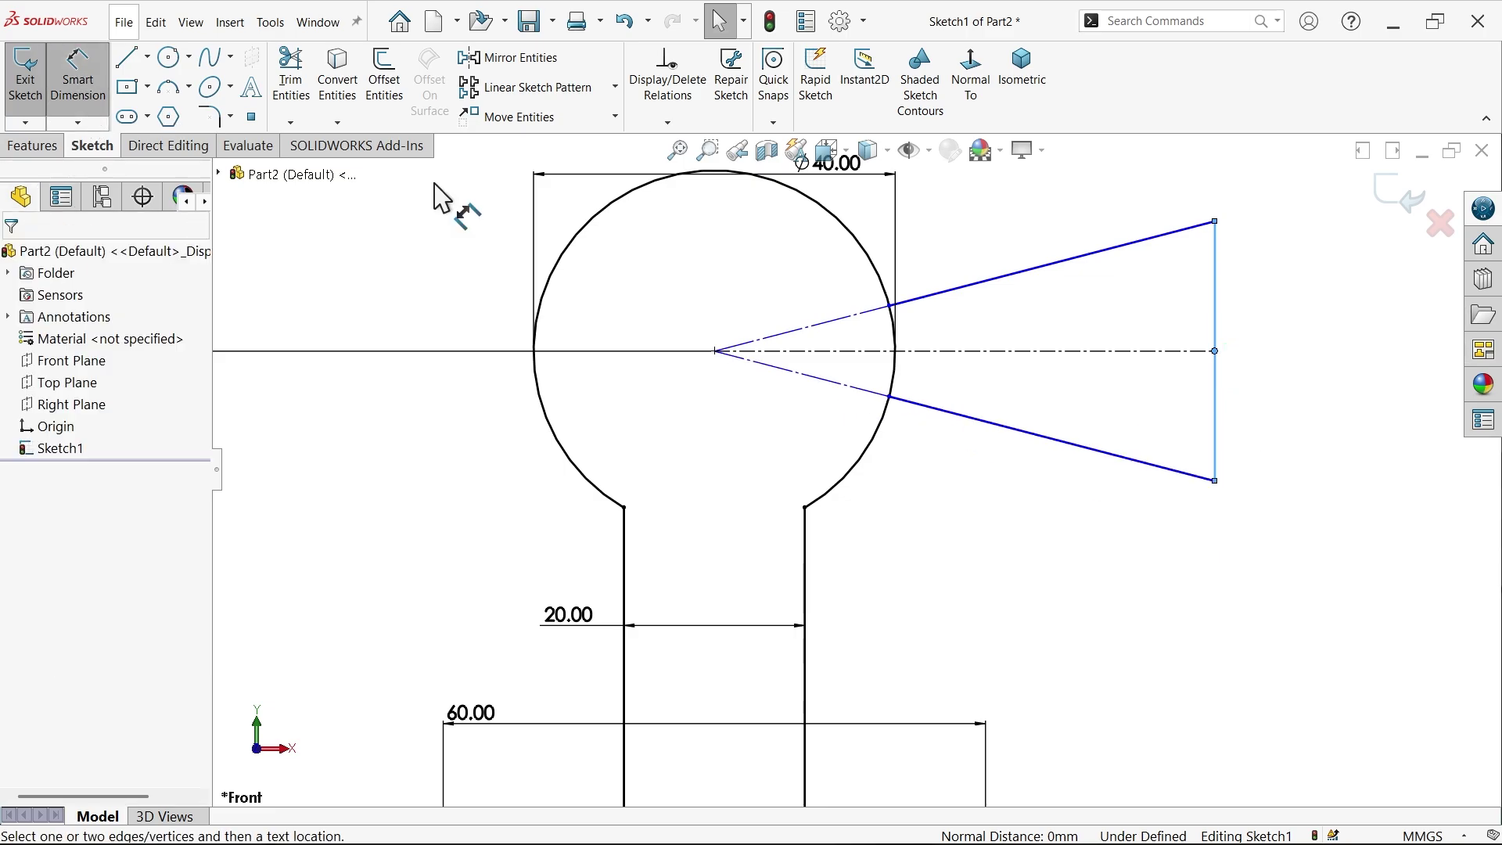
pyautogui.click(1216, 407)
pyautogui.click(1260, 388)
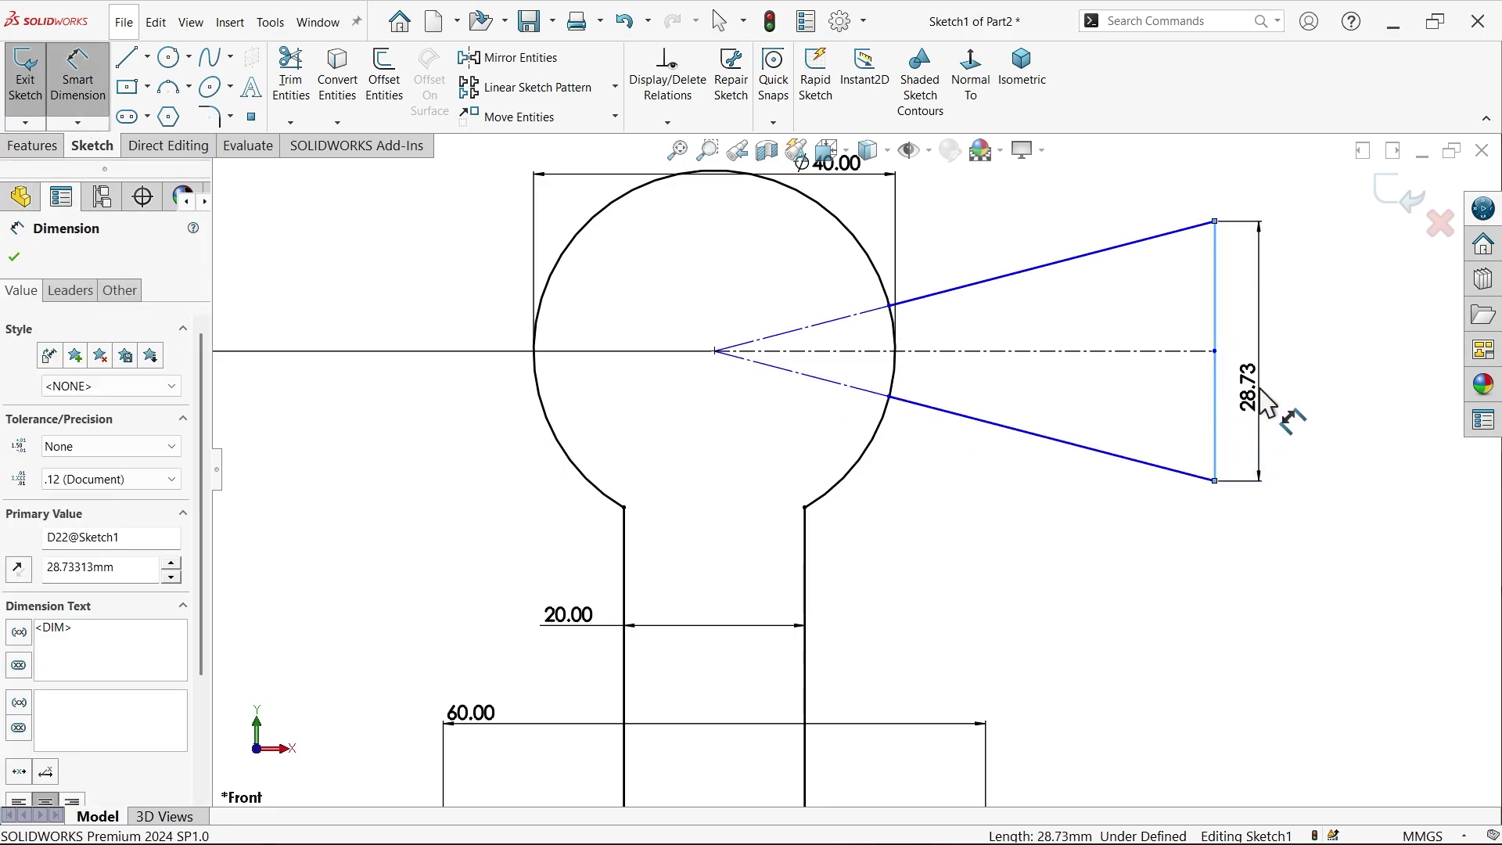
pyautogui.write('20')
pyautogui.click(1165, 358)
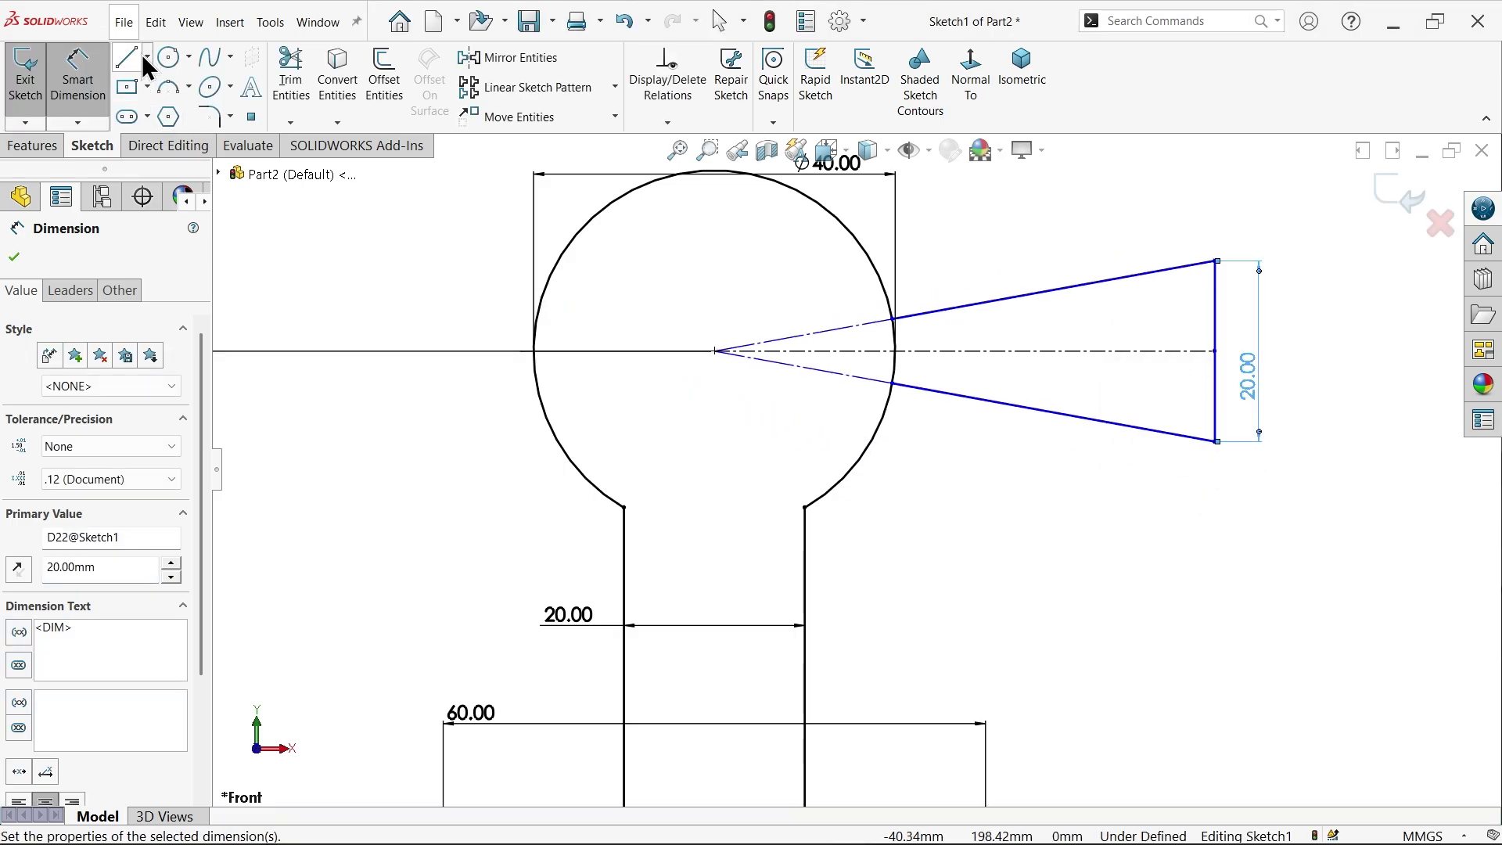
# Step: Sketch a vertical centerline from the circle's centre down to just above the stem
pyautogui.click(148, 56)
pyautogui.click(156, 107)
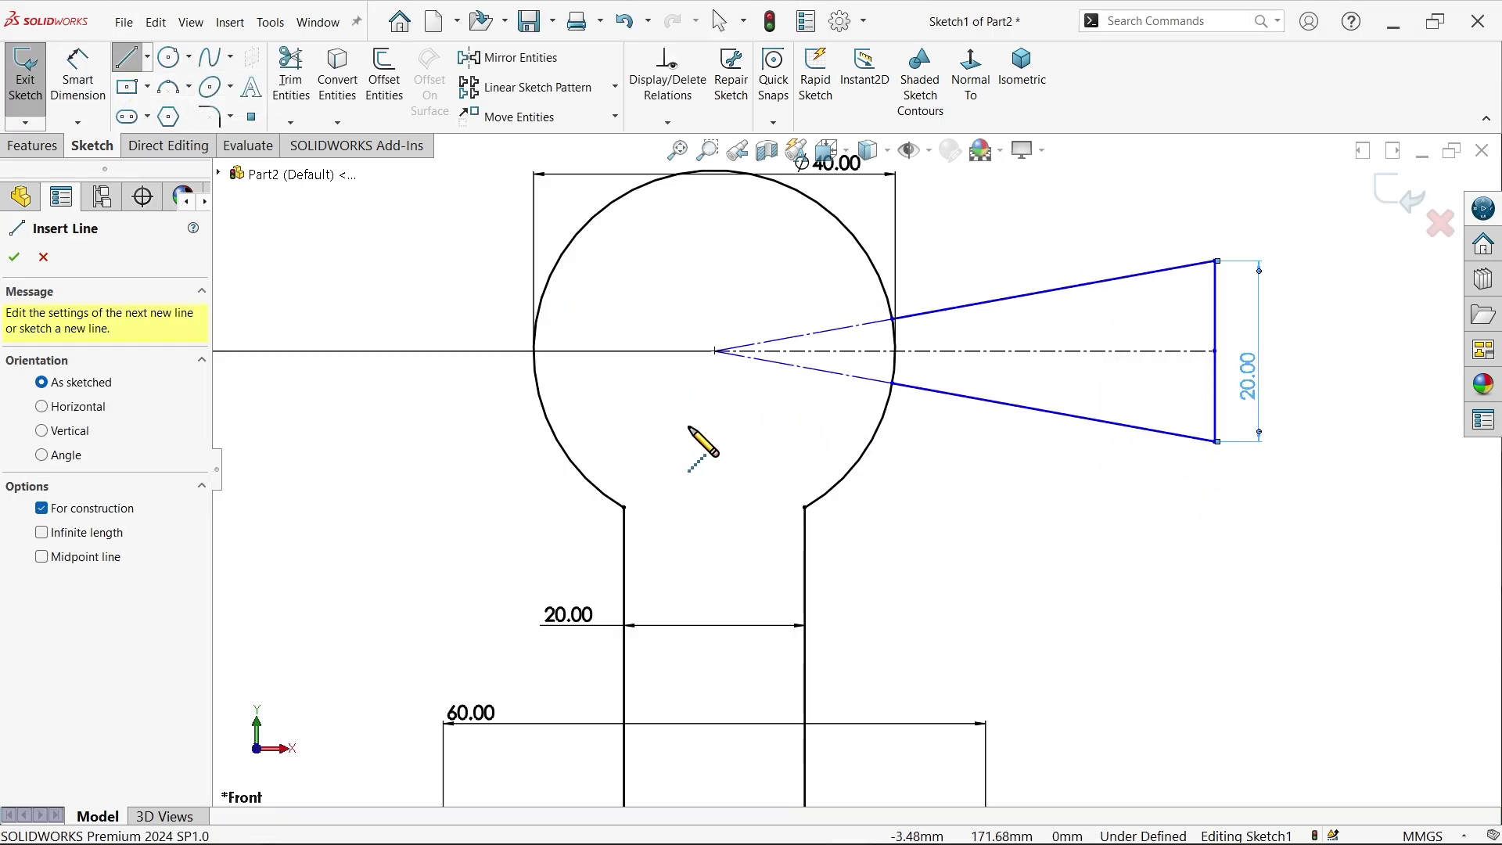
pyautogui.click(714, 352)
pyautogui.click(714, 499)
pyautogui.rightClick(763, 457)
pyautogui.click(805, 477)
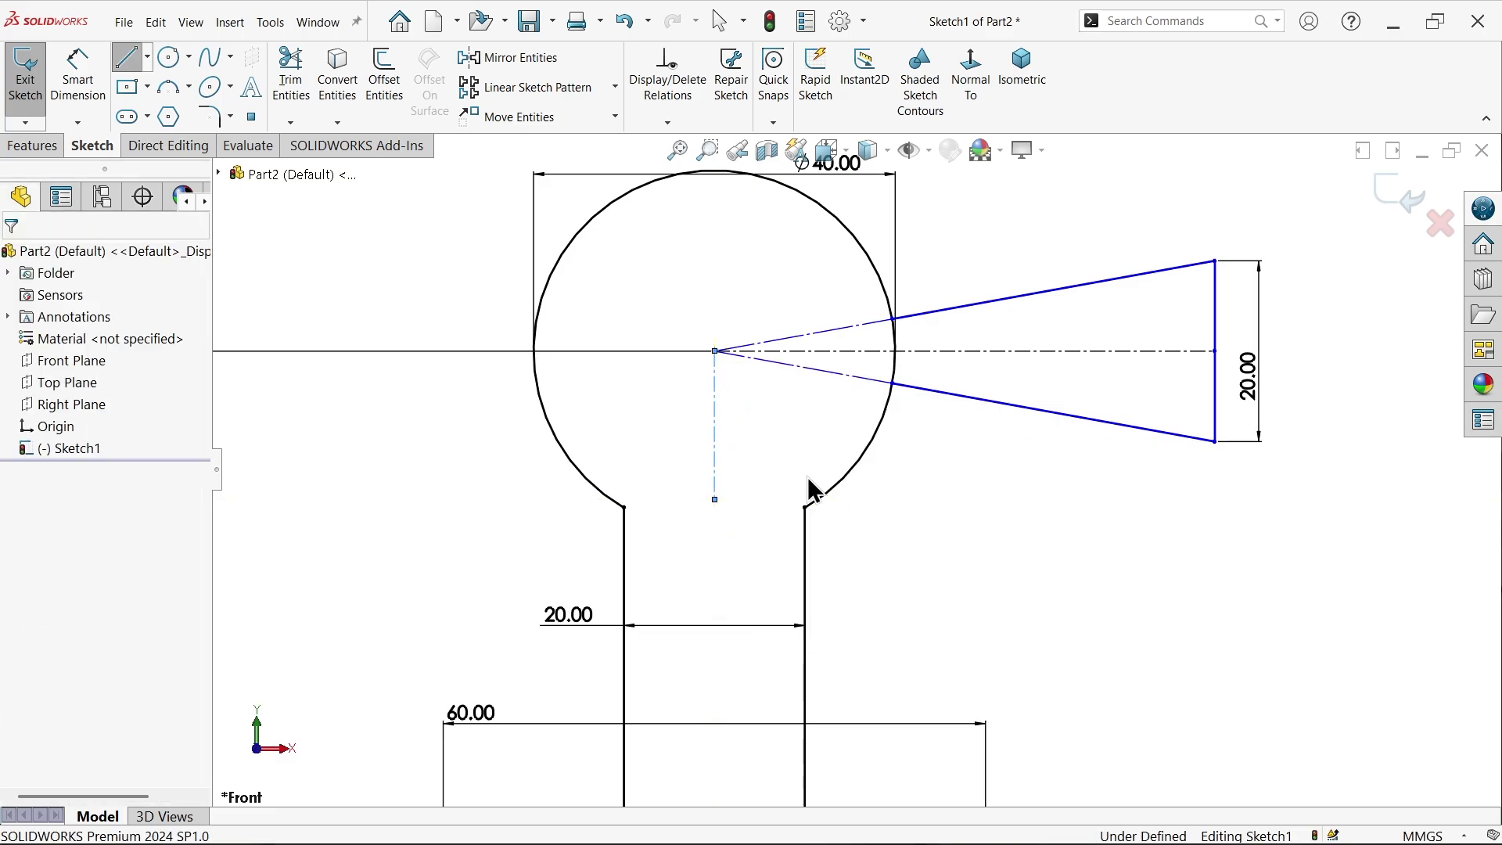
# Step: Mirror the right handle's end line, two slanted lines and horizontal centerline about the vertical centerline, keeping the originals
pyautogui.scroll(3, 791, 478)
pyautogui.scroll(-1, 805, 415)
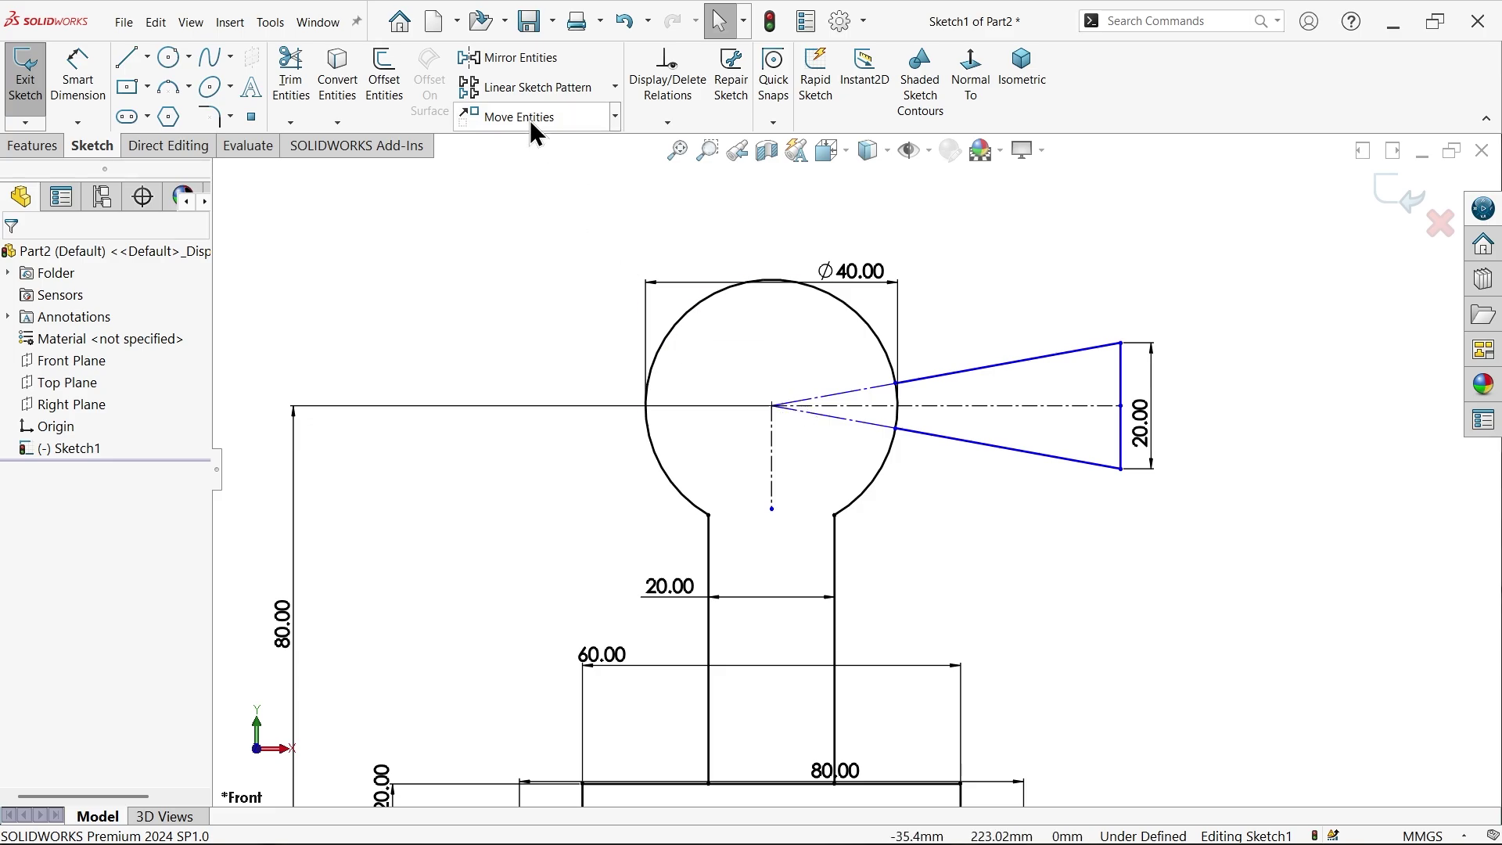
pyautogui.click(525, 58)
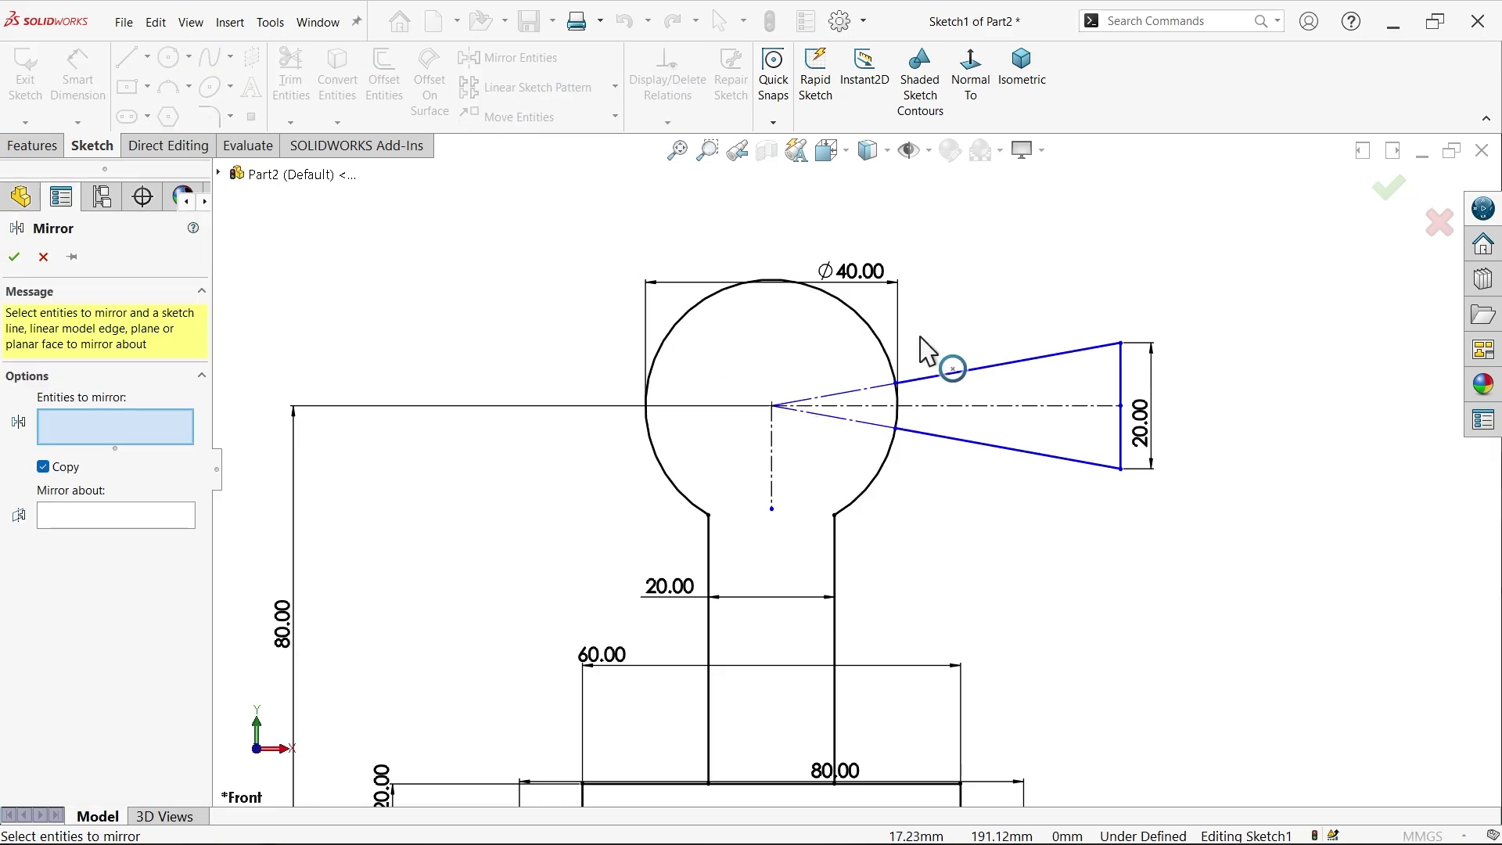
pyautogui.moveTo(1225, 255); pyautogui.dragTo(984, 536)
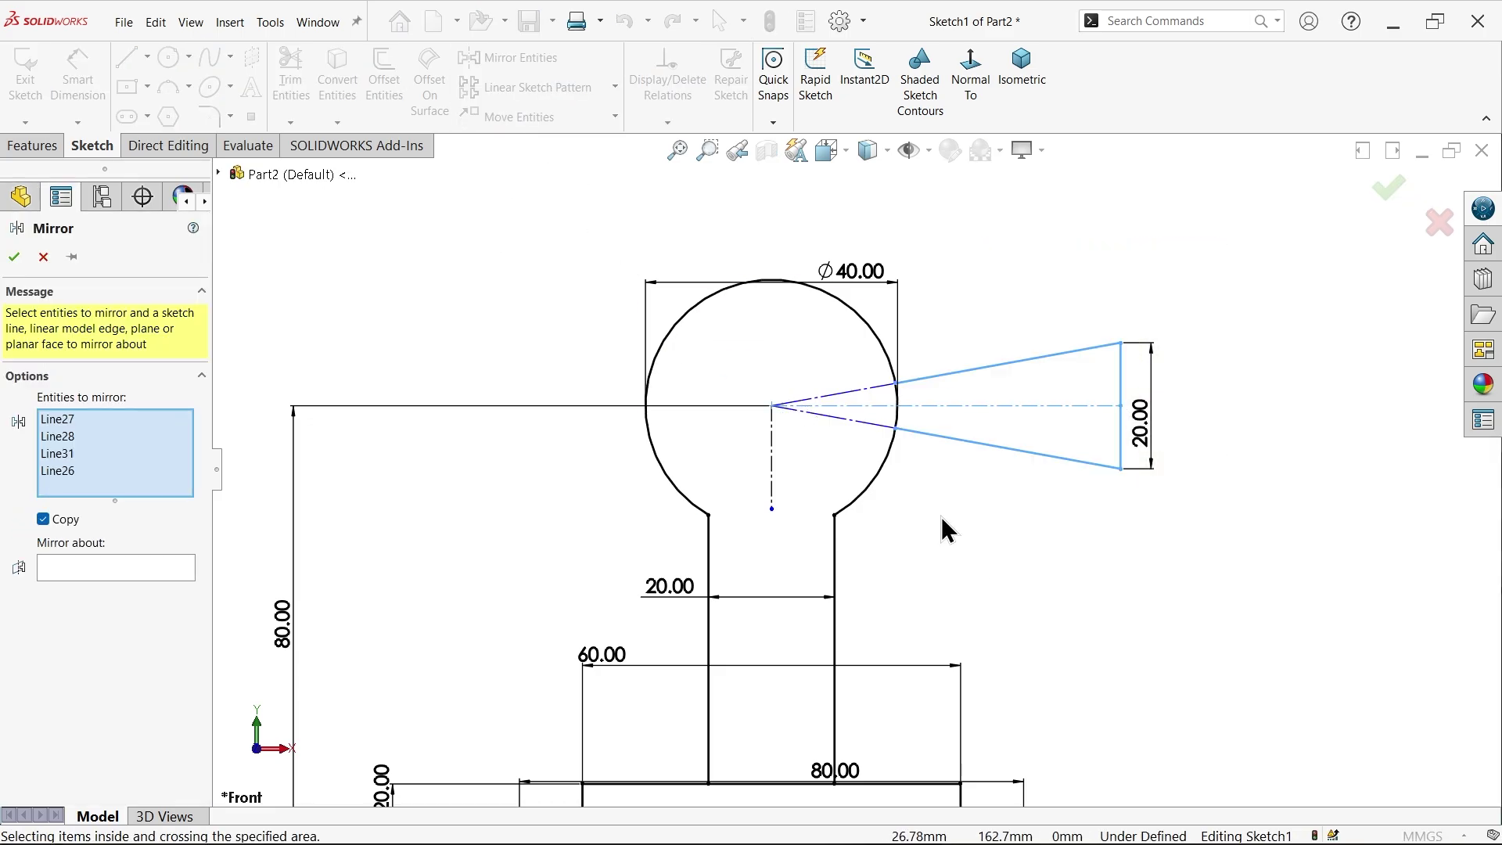
pyautogui.click(139, 576)
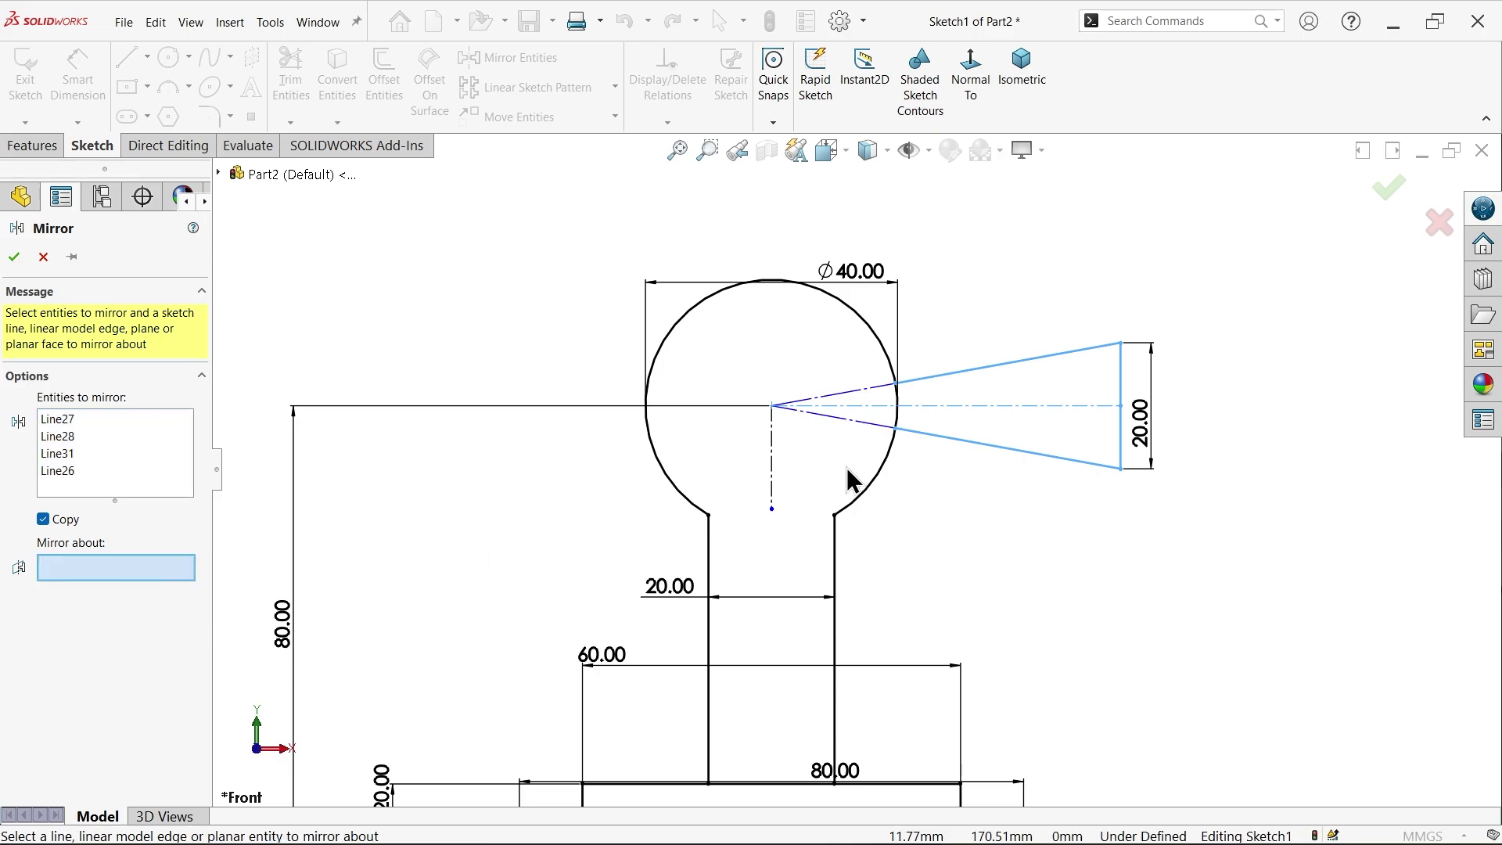
pyautogui.click(772, 458)
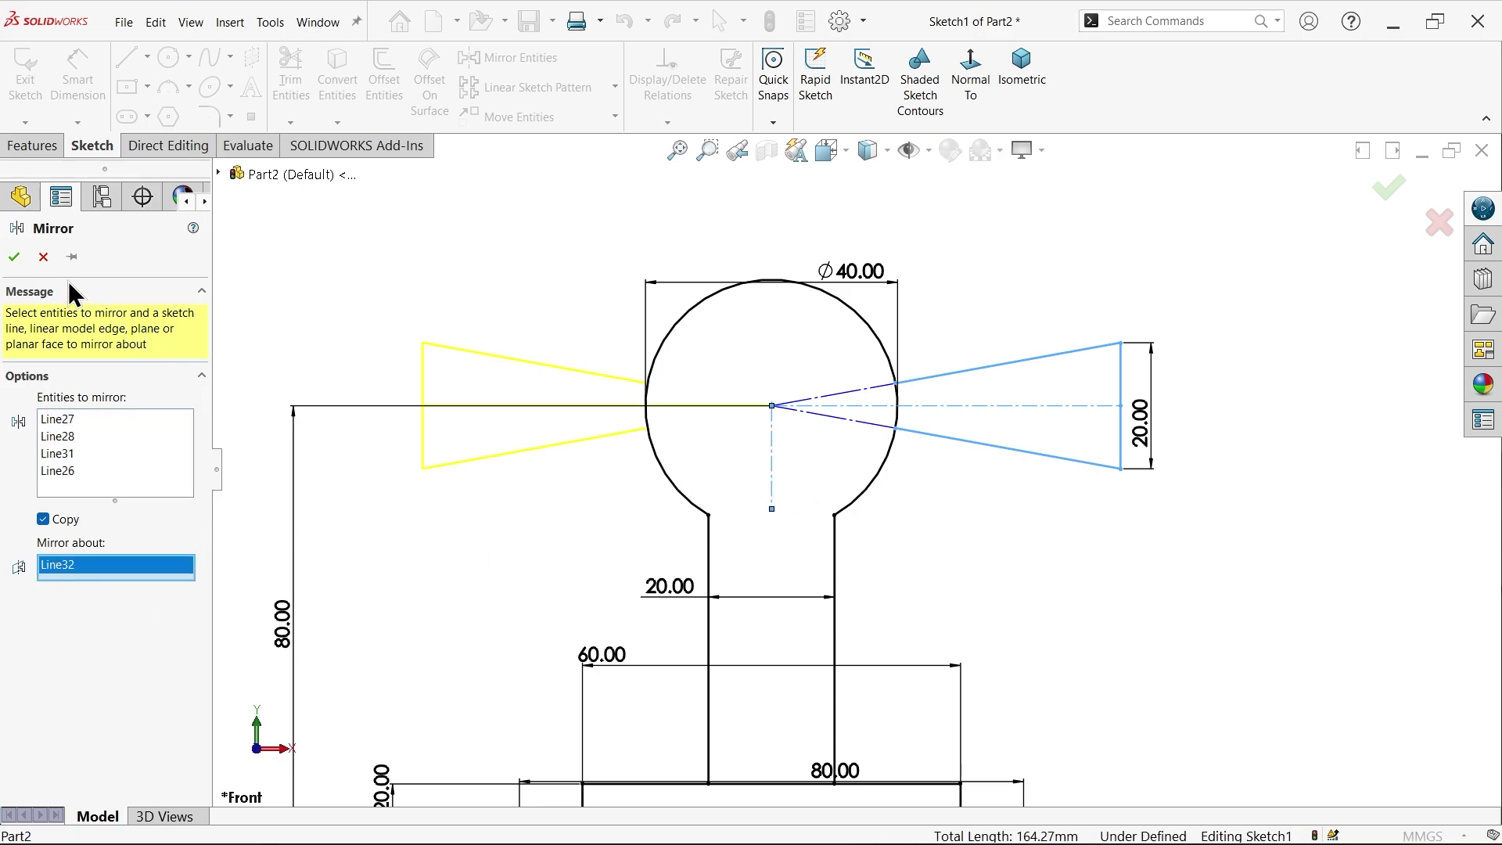
pyautogui.click(15, 260)
# Step: Dimension the overall distance between the left and right handles' vertical end lines as 140 mm
pyautogui.click(78, 79)
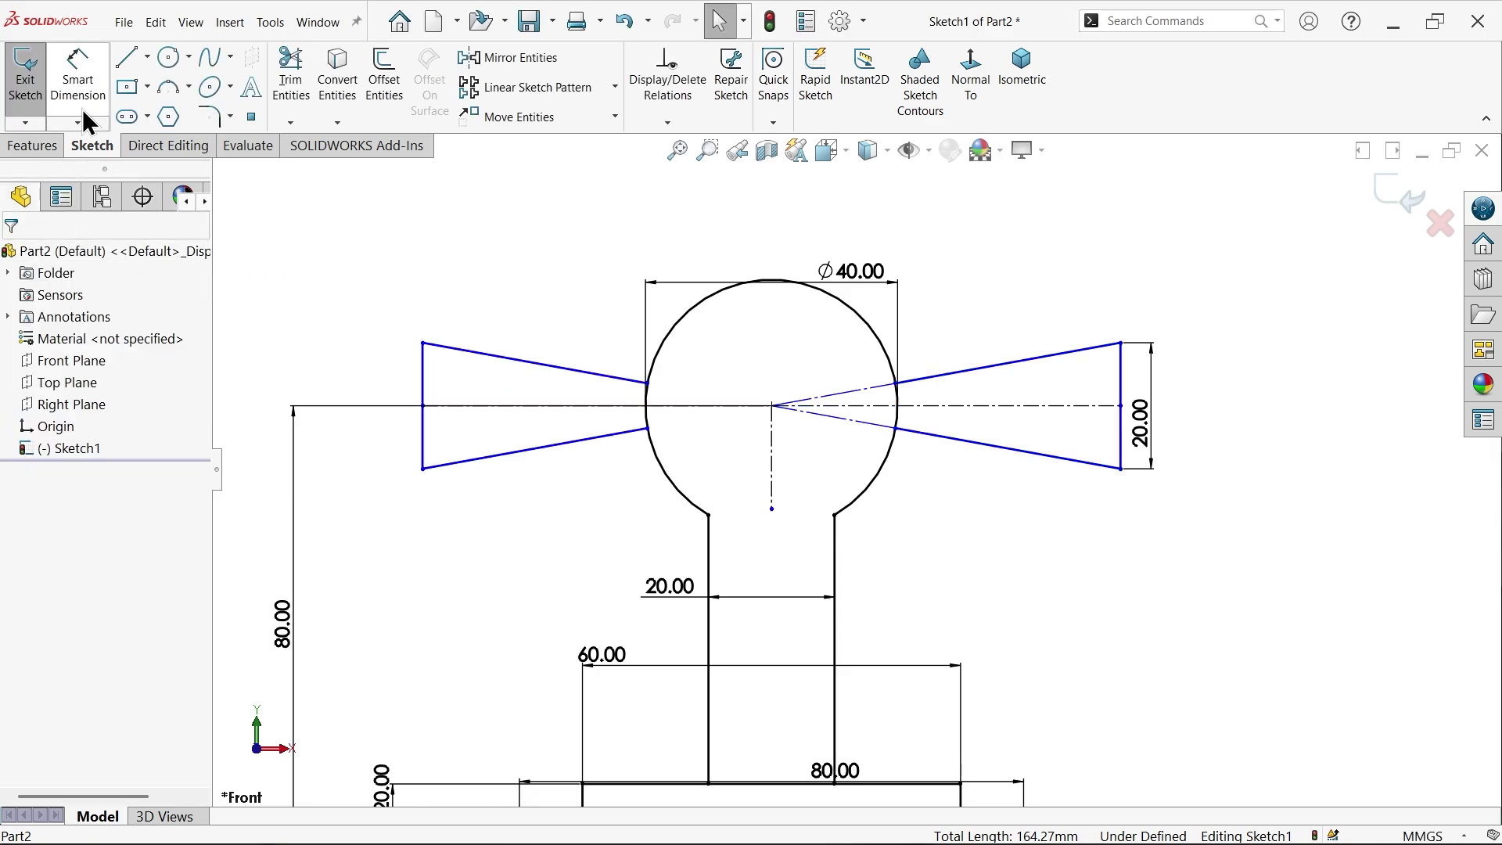
pyautogui.click(1125, 395)
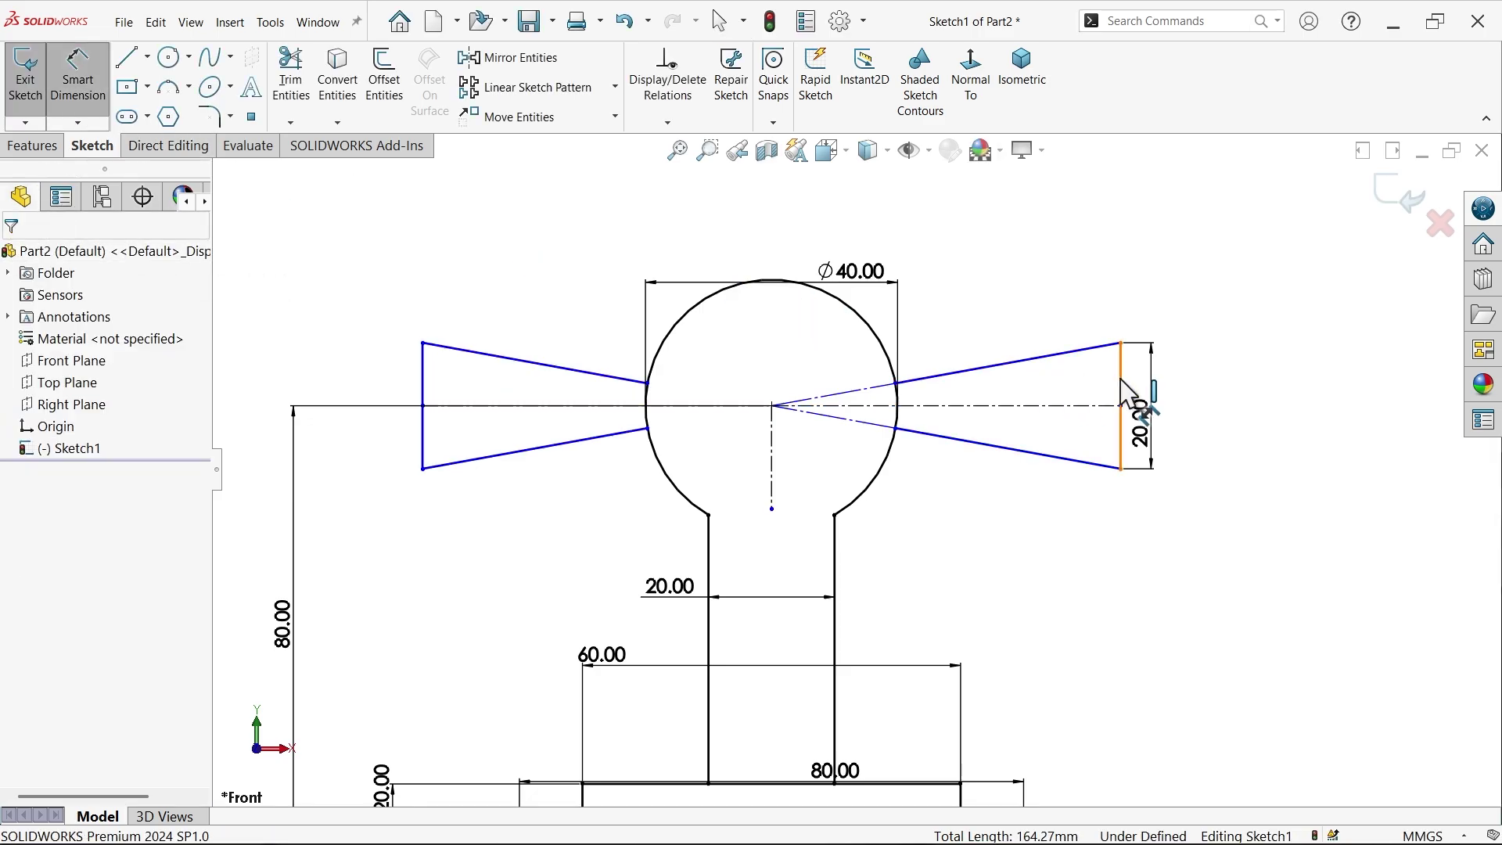
pyautogui.click(421, 399)
pyautogui.click(1121, 376)
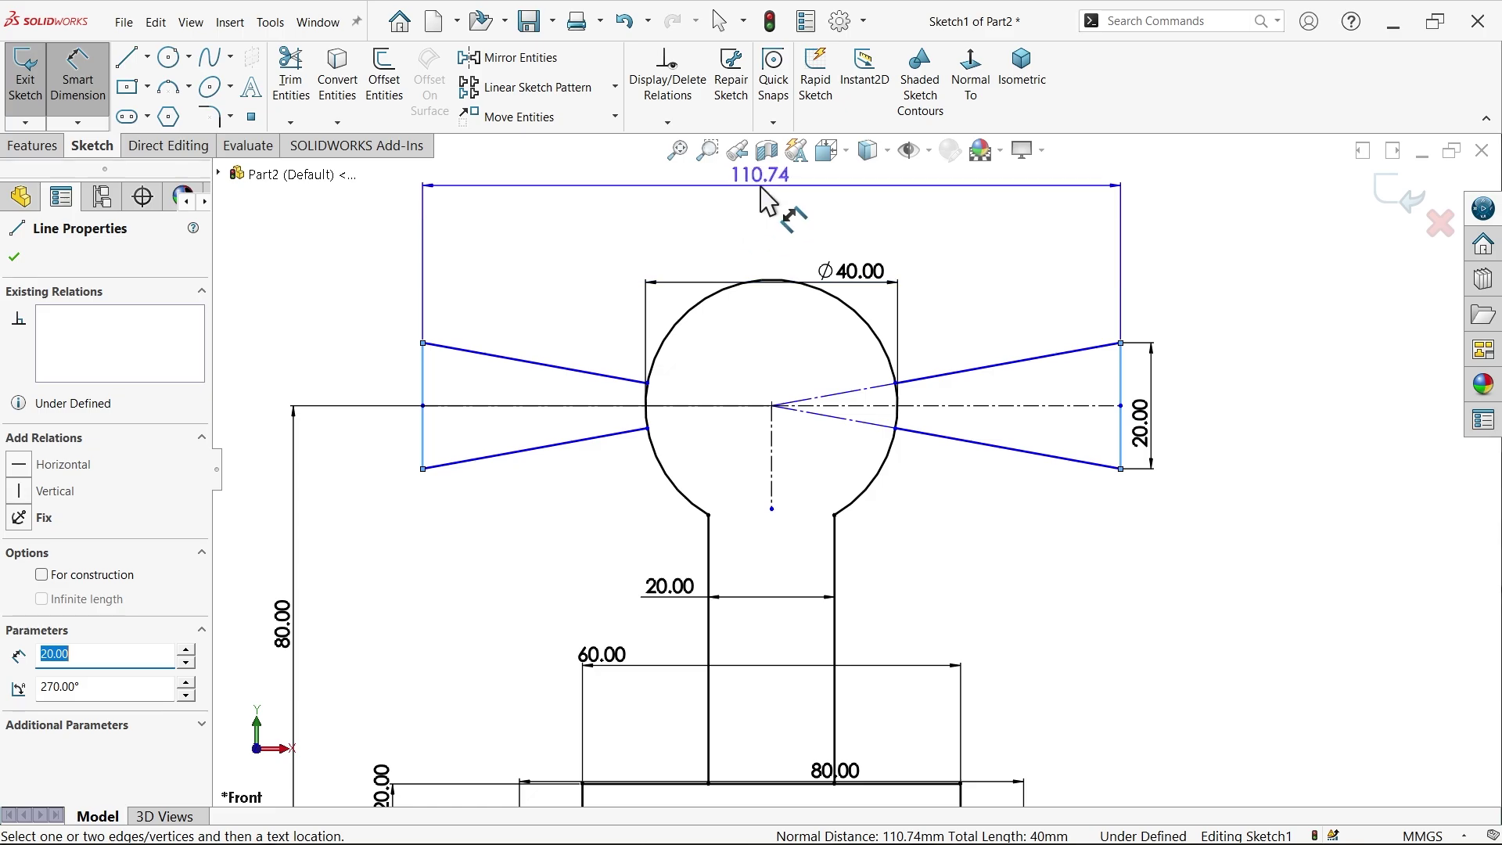
pyautogui.click(772, 205)
pyautogui.write('140')
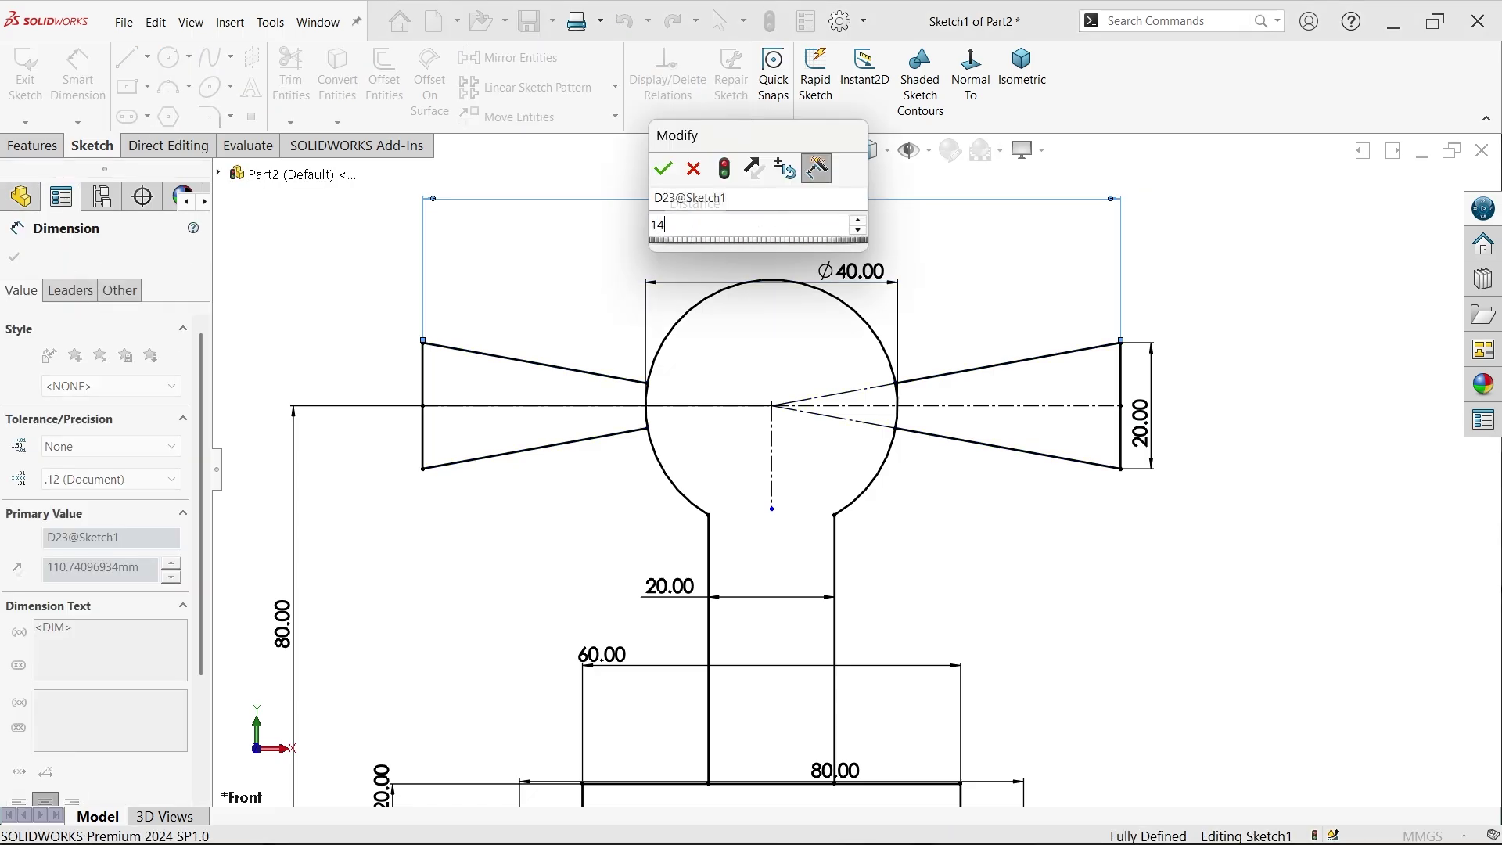
pyautogui.click(663, 168)
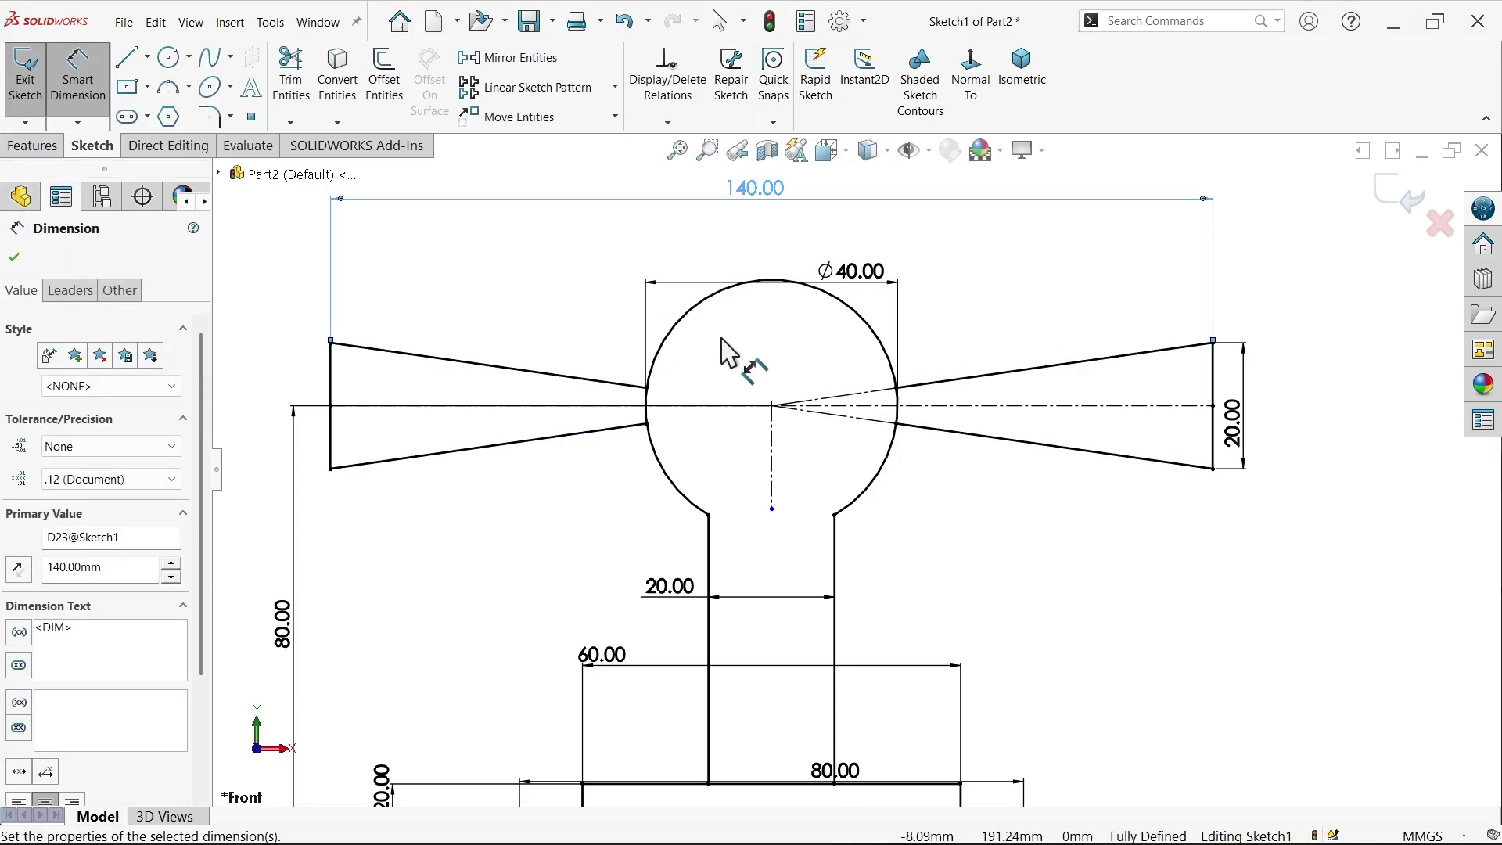
# Step: Set the document's dimension properties to remove trailing zeroes from dimensions
pyautogui.scroll(5, 757, 345)
pyautogui.scroll(3, 853, 547)
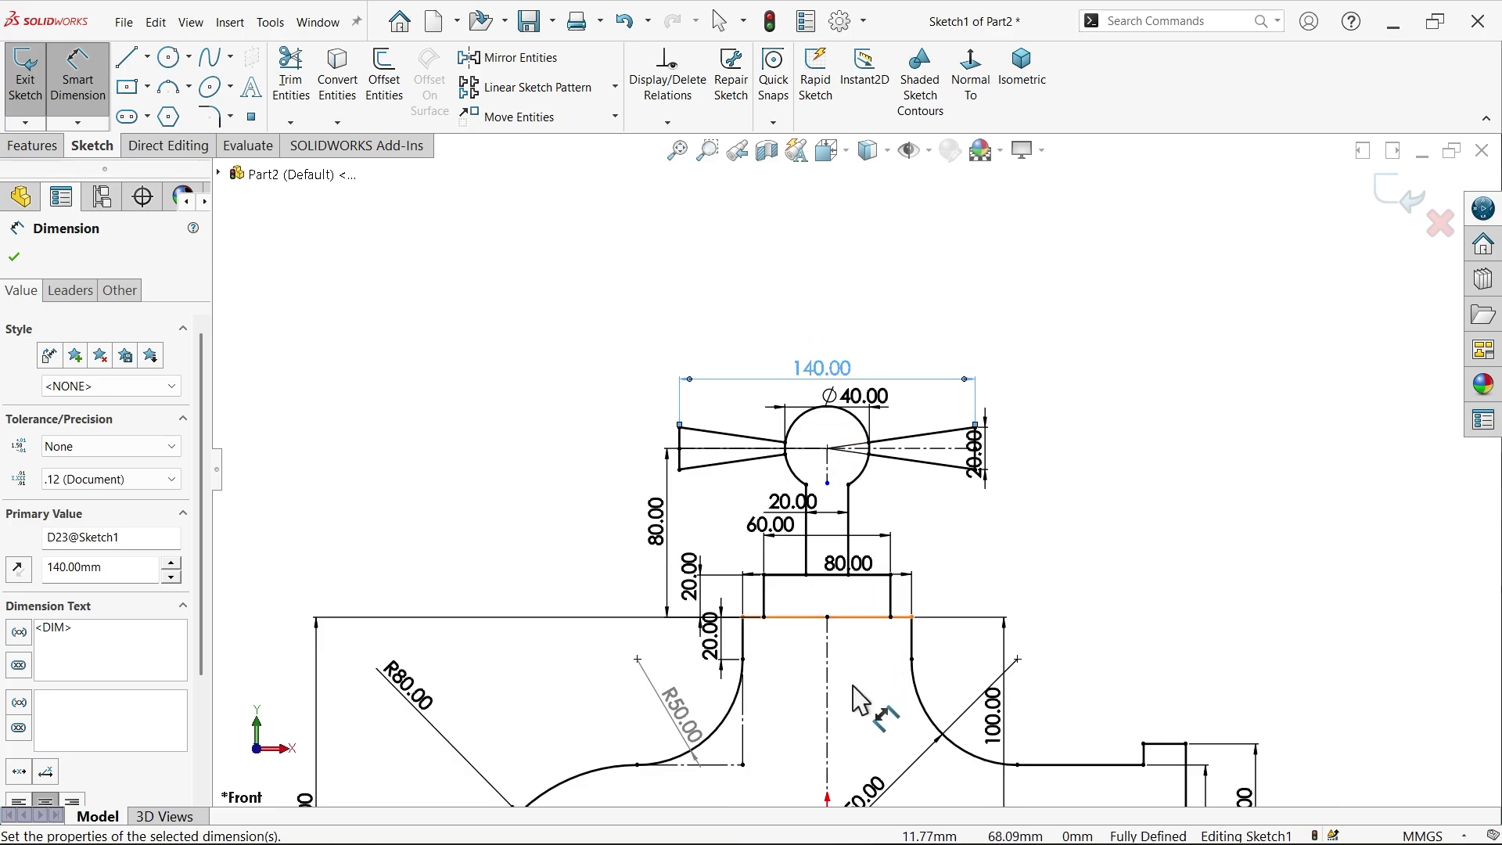
pyautogui.scroll(-3, 873, 661)
pyautogui.scroll(2, 853, 493)
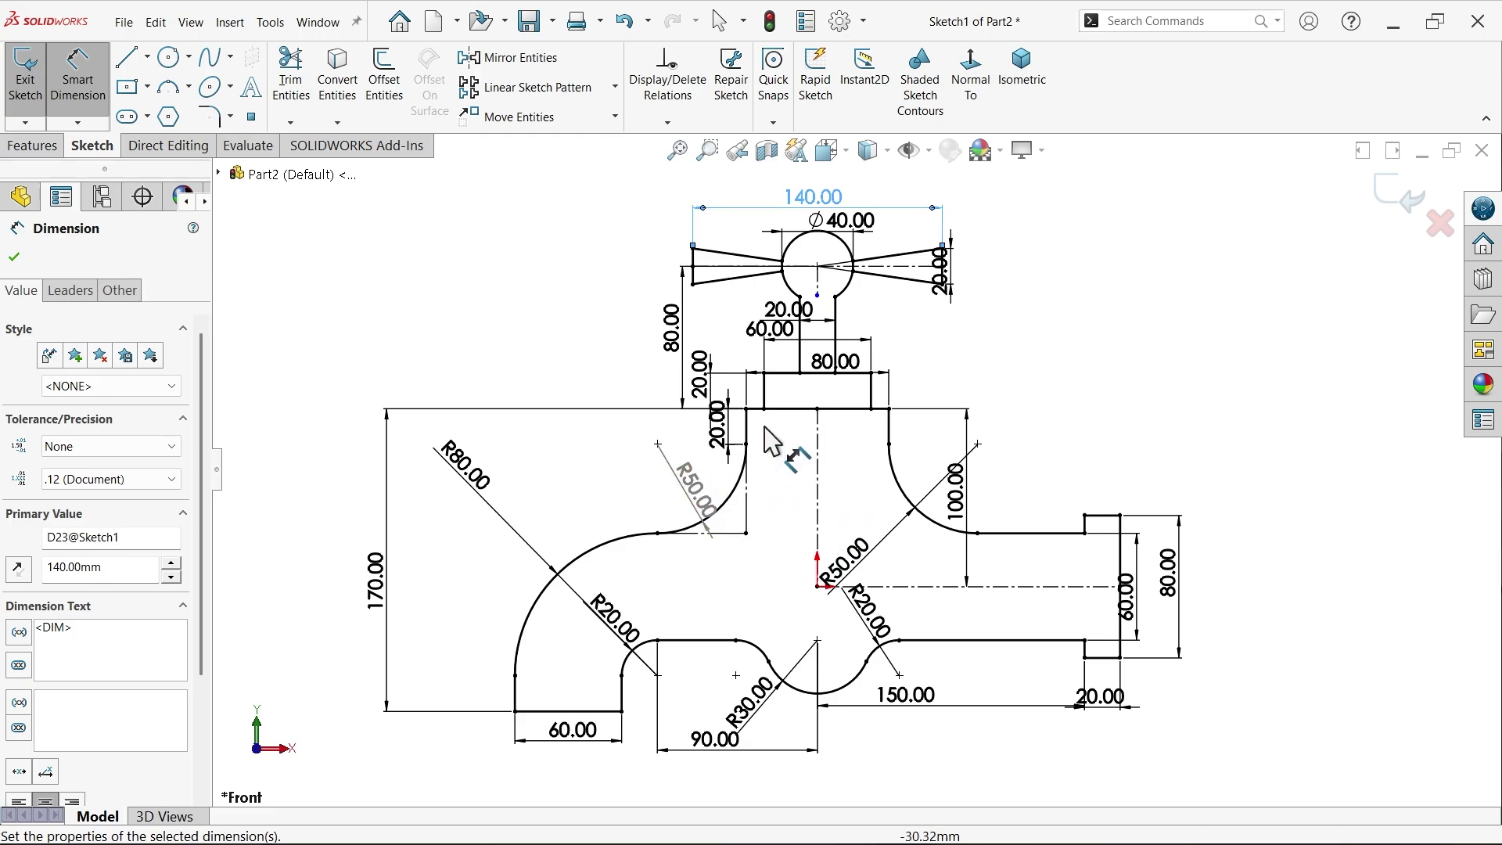
pyautogui.click(841, 22)
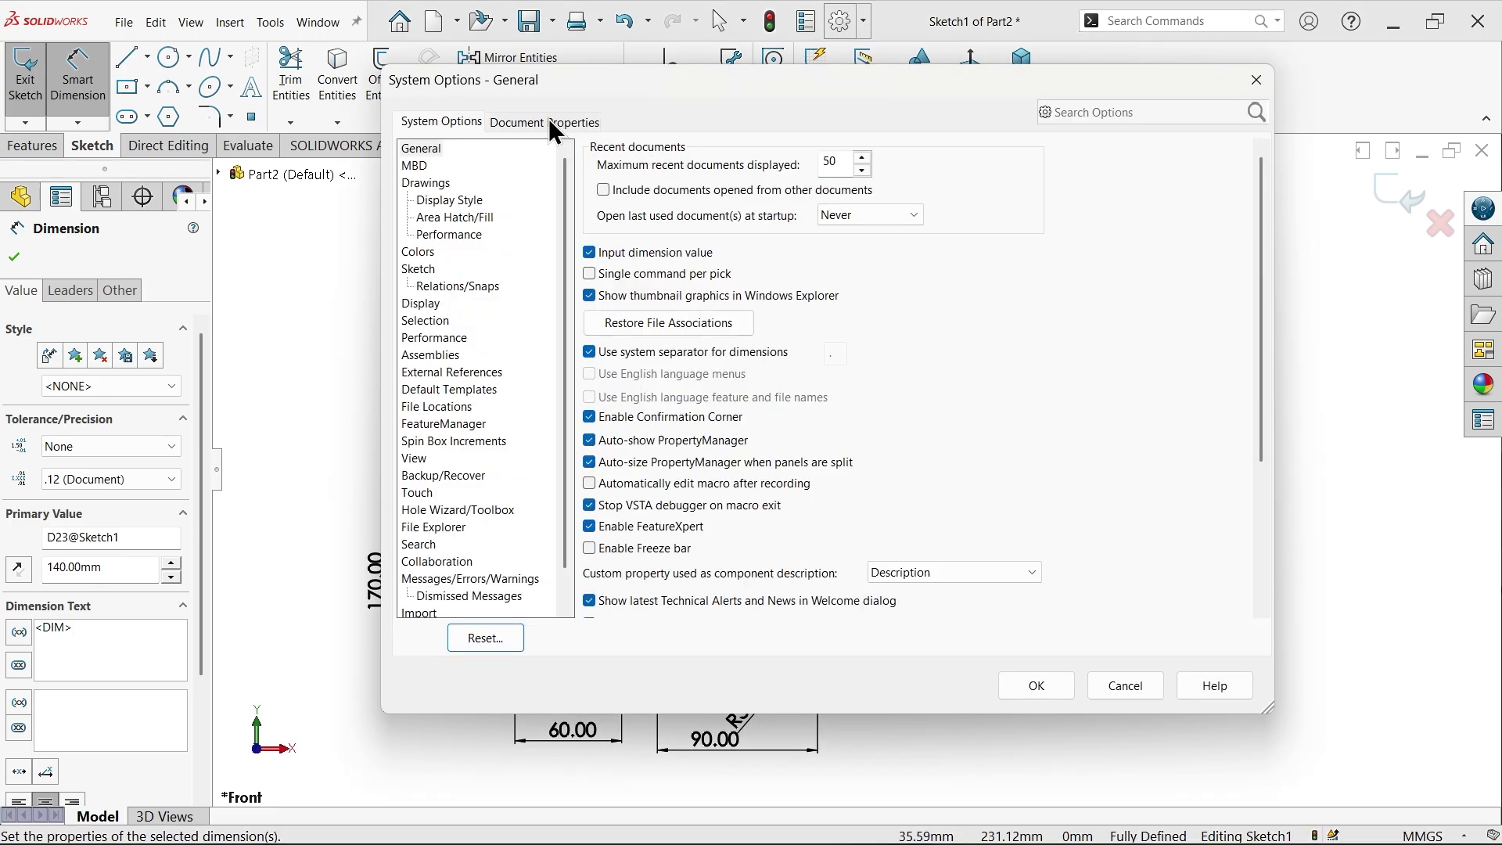
pyautogui.click(551, 123)
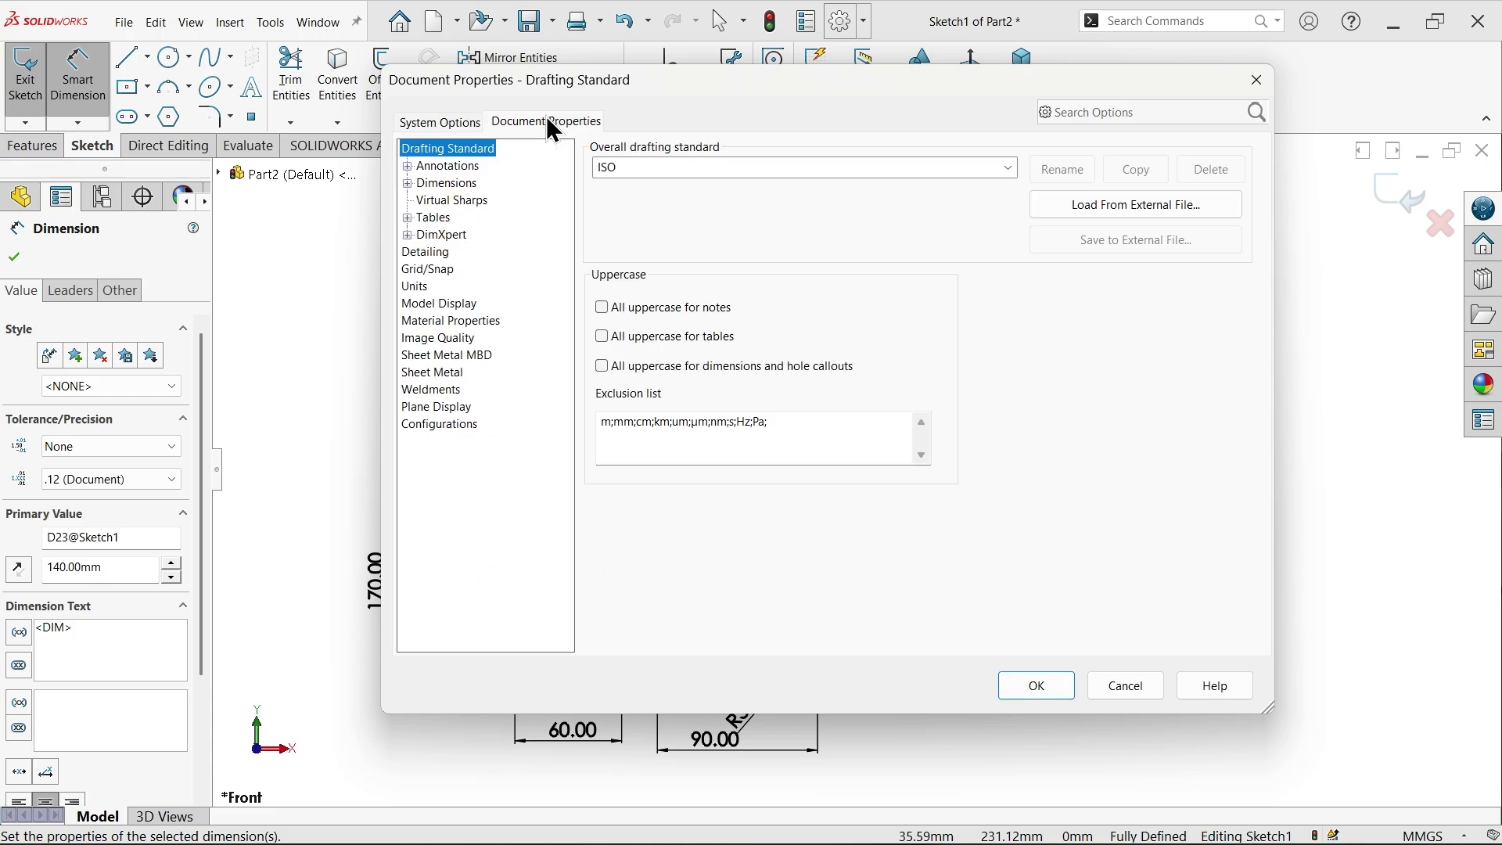
pyautogui.click(447, 184)
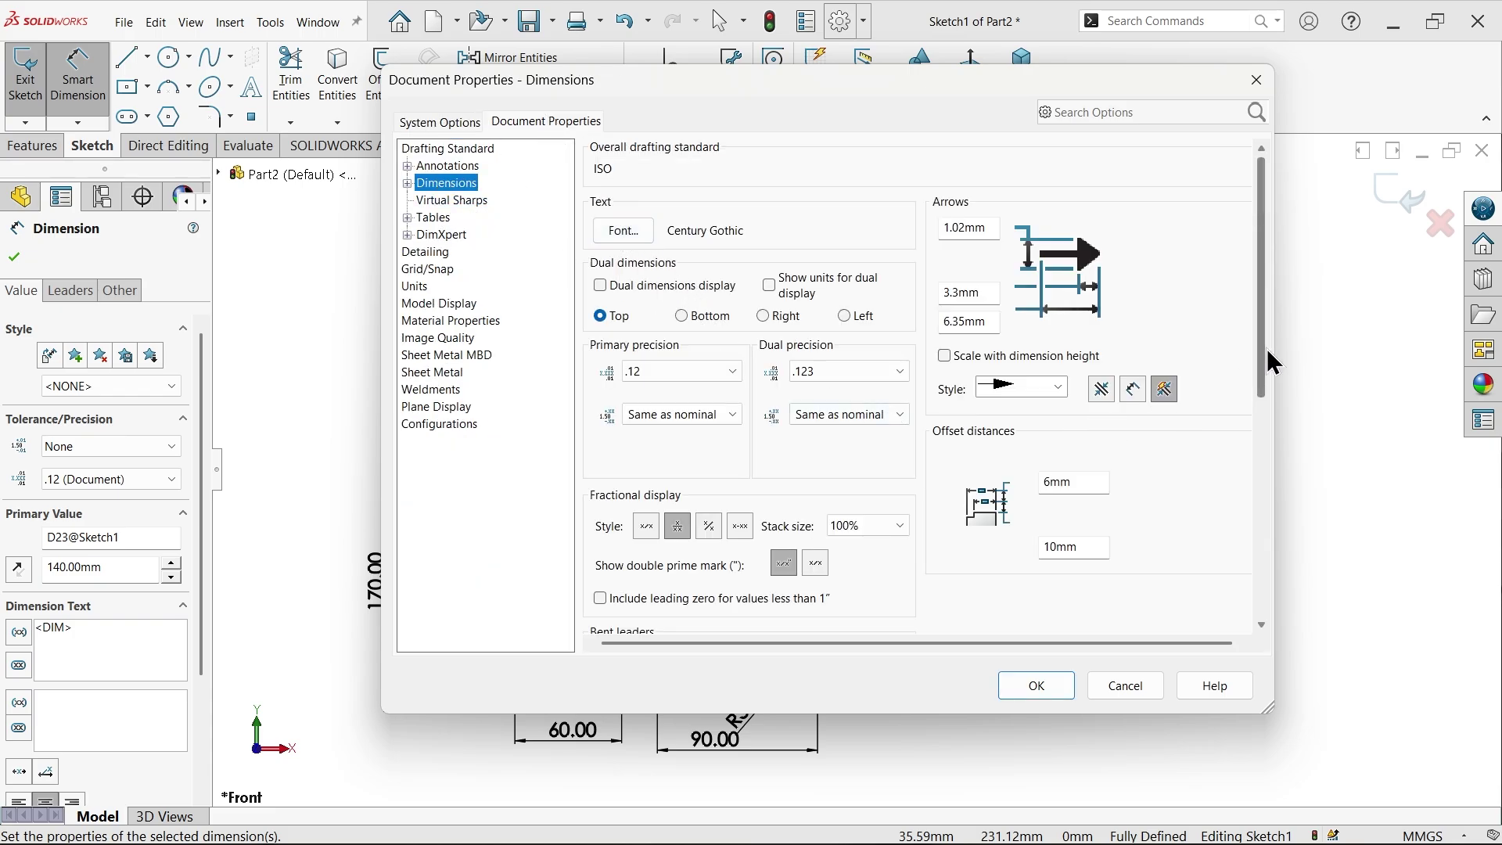
pyautogui.scroll(-5, 1268, 362)
pyautogui.moveTo(953, 97); pyautogui.dragTo(415, 102)
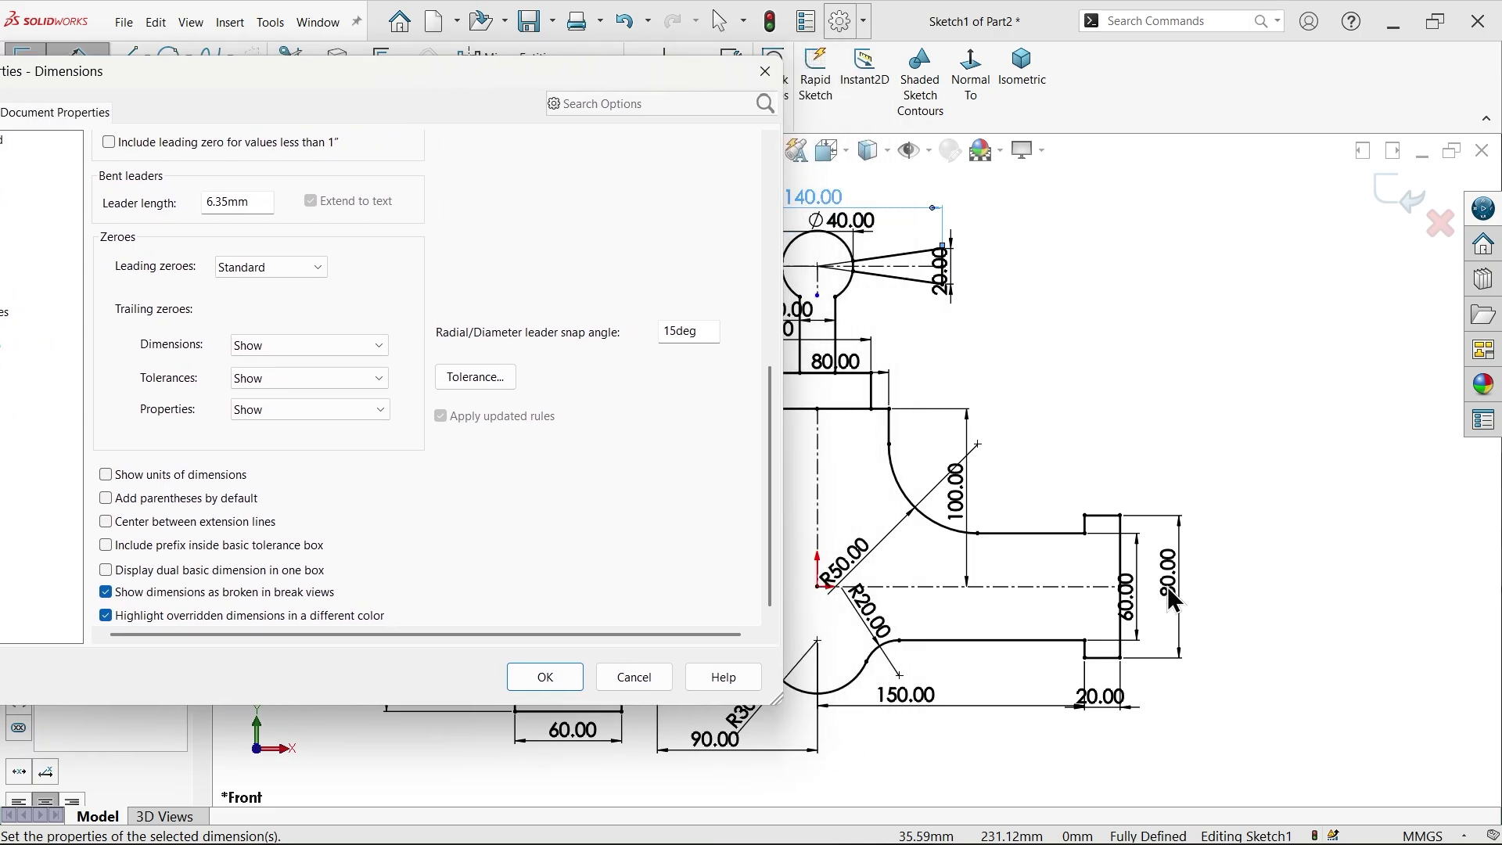
pyautogui.click(282, 345)
pyautogui.click(255, 386)
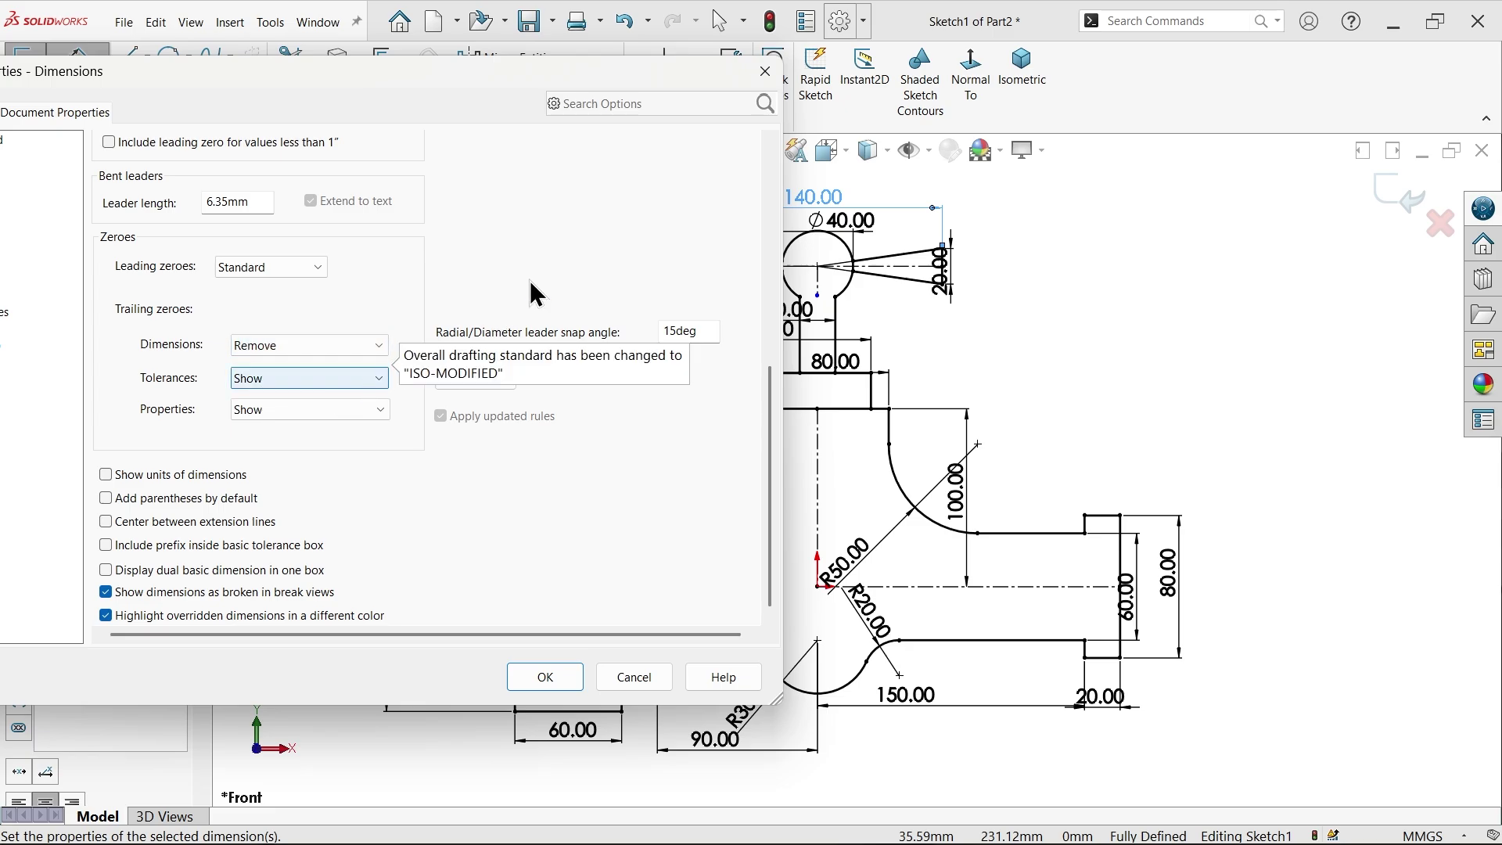
# Step: Set the document's dimension arrow height to 2 mm and arrowhead length to 5 mm, and apply the properties
pyautogui.moveTo(544, 74); pyautogui.dragTo(791, 156)
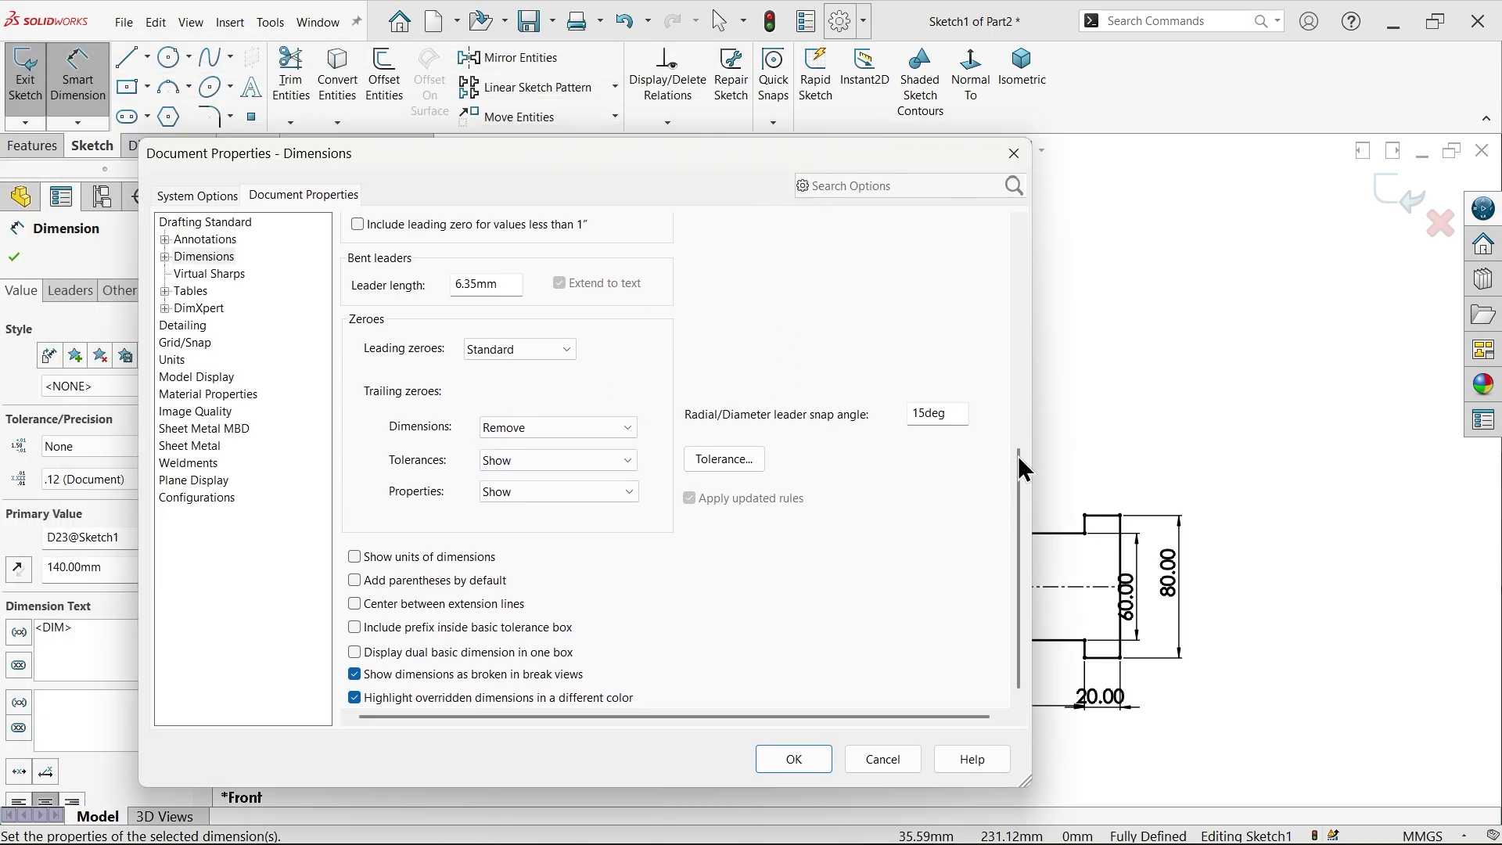
pyautogui.moveTo(1025, 555); pyautogui.dragTo(1025, 286)
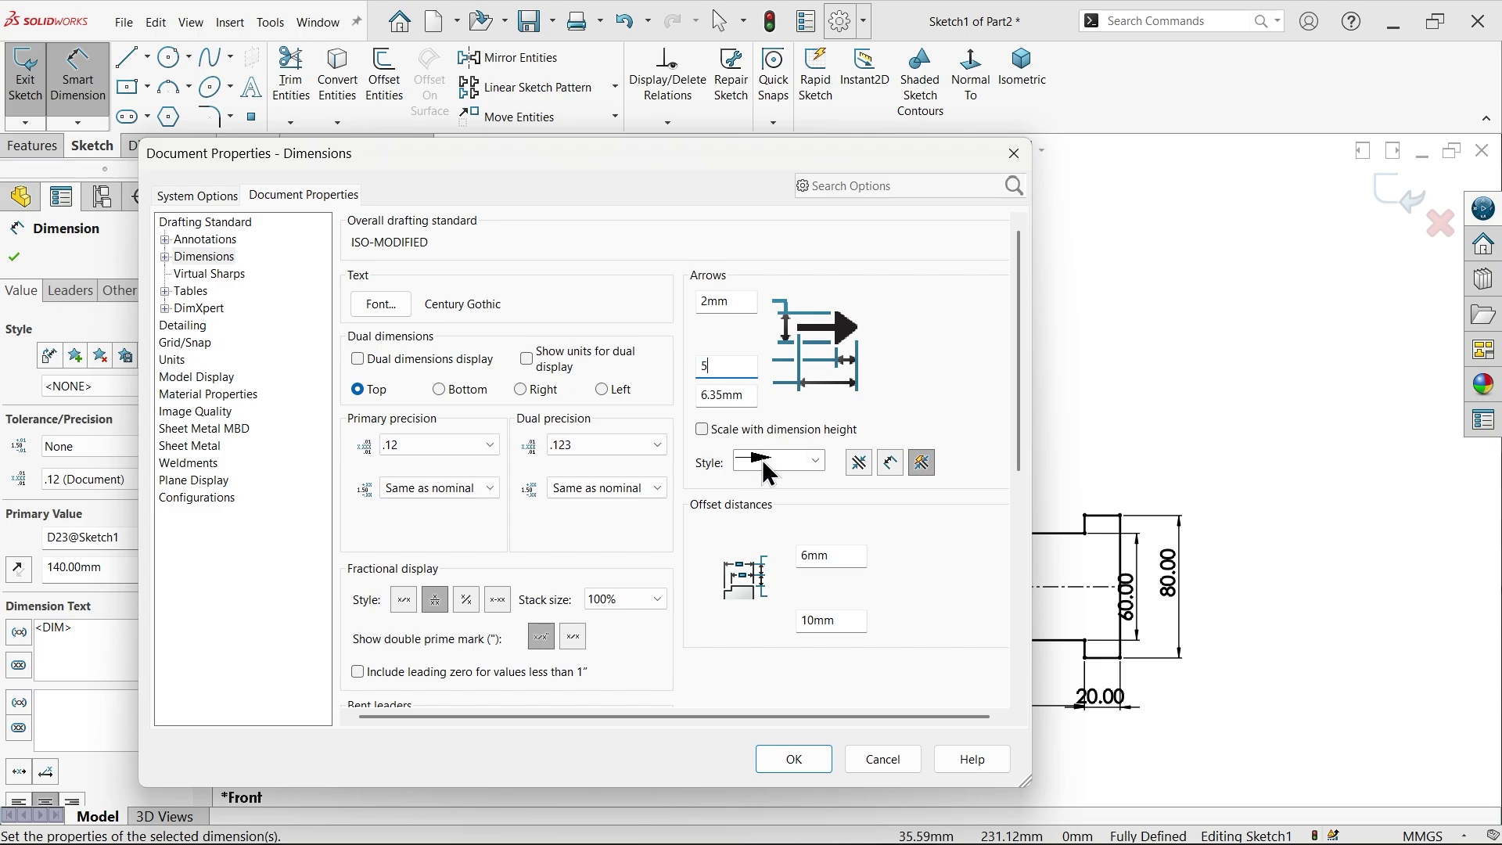
pyautogui.click(773, 755)
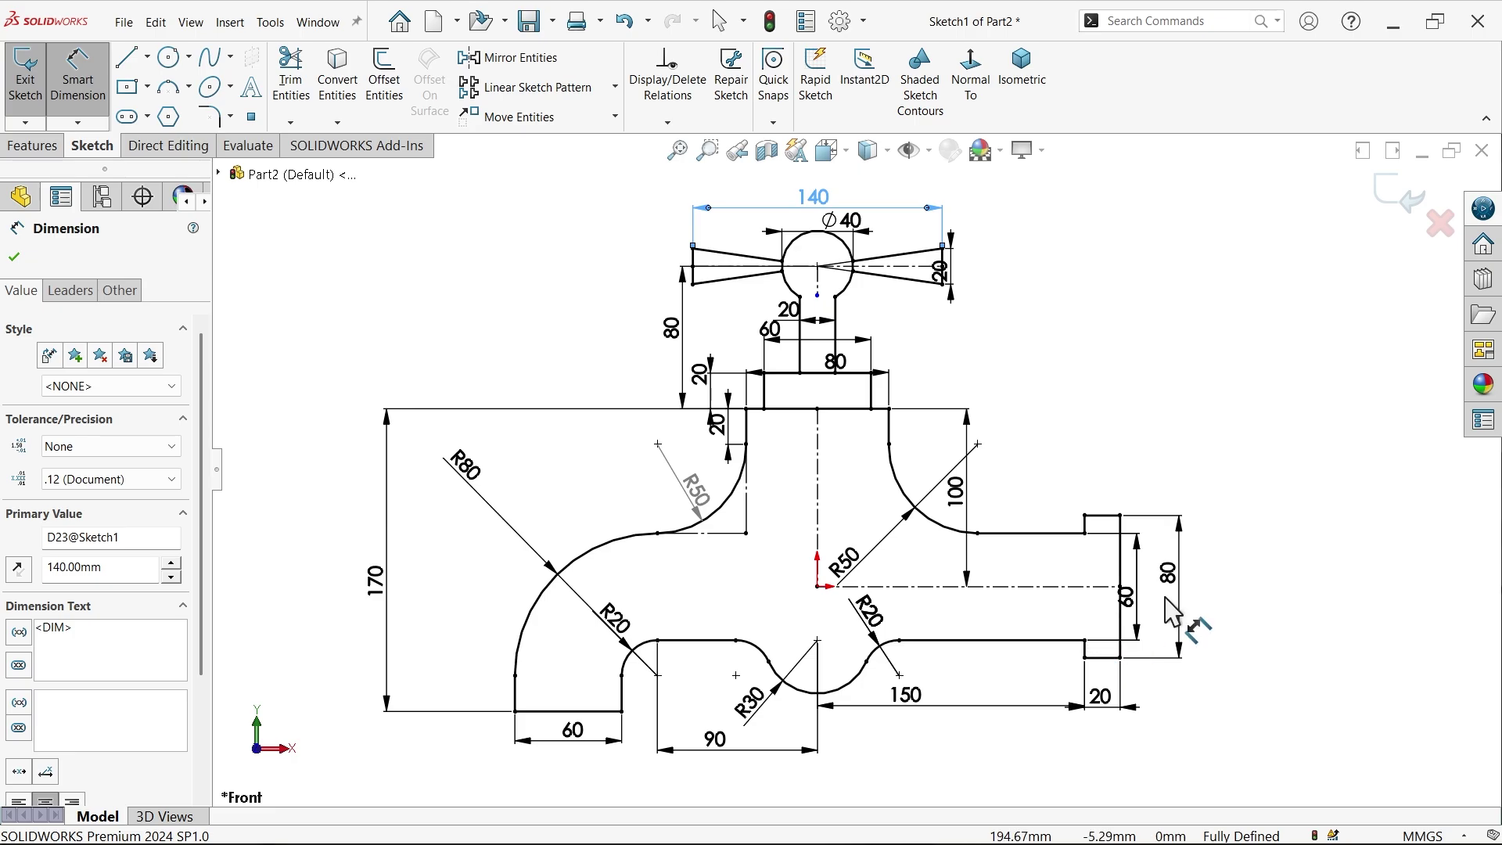
# Step: Move the right pipe's 60 mm height dimension clear of the flange and prefix its text with the diameter symbol
pyautogui.scroll(-2, 1221, 595)
pyautogui.moveTo(1120, 588)
pyautogui.mouseDown()
pyautogui.moveTo(1170, 607)
pyautogui.moveTo(1151, 604)
pyautogui.mouseUp()
pyautogui.moveTo(1062, 622)
pyautogui.mouseDown()
pyautogui.moveTo(1123, 614)
pyautogui.moveTo(1096, 614)
pyautogui.mouseUp()
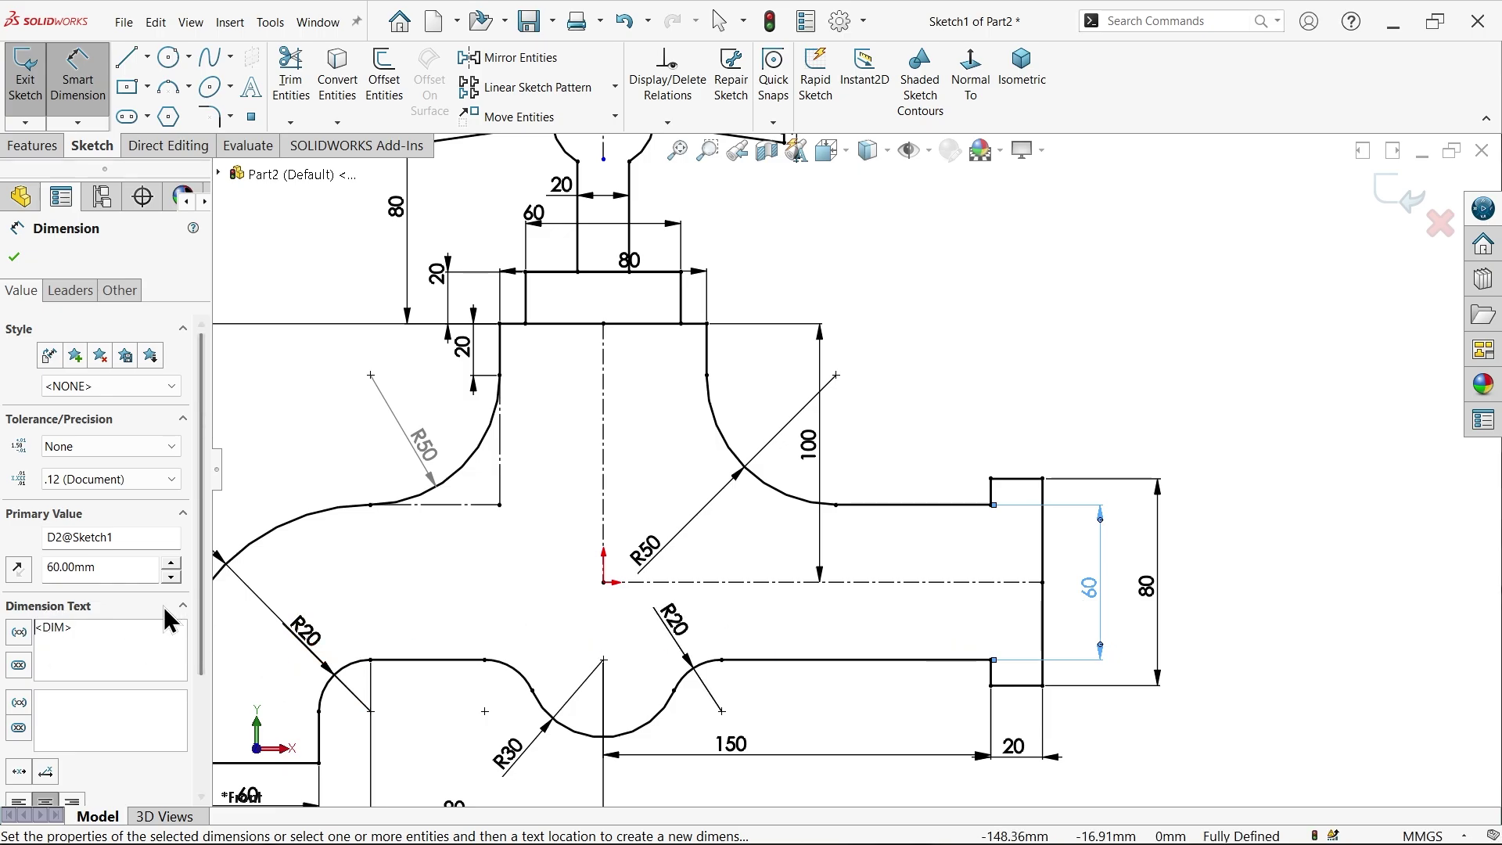
pyautogui.scroll(-3, 206, 649)
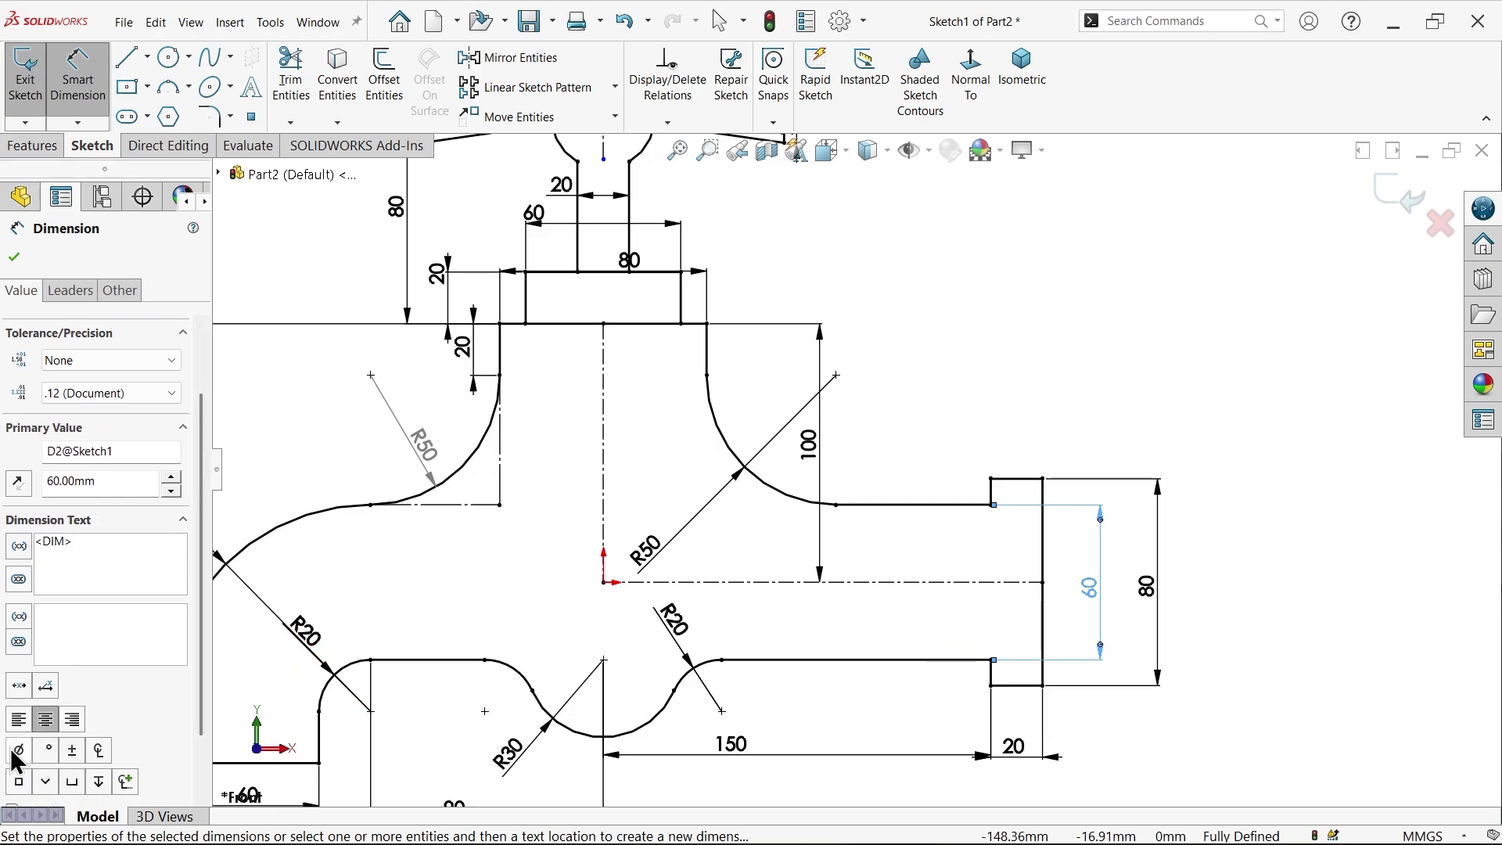
# Step: Prefix the right flange's 80 mm height dimension with the diameter symbol
pyautogui.click(1157, 606)
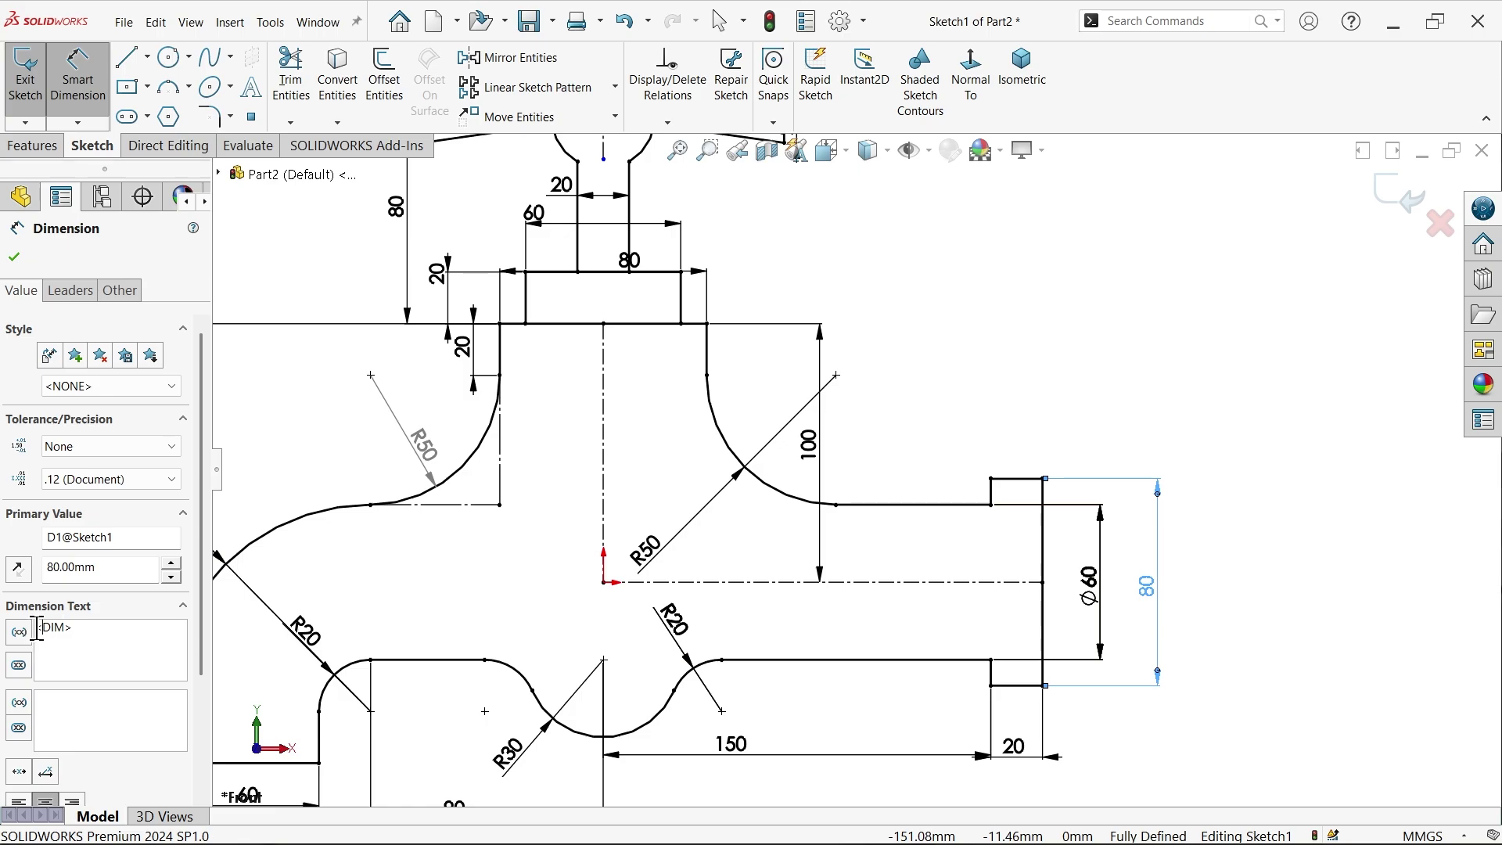
pyautogui.scroll(-3, 118, 626)
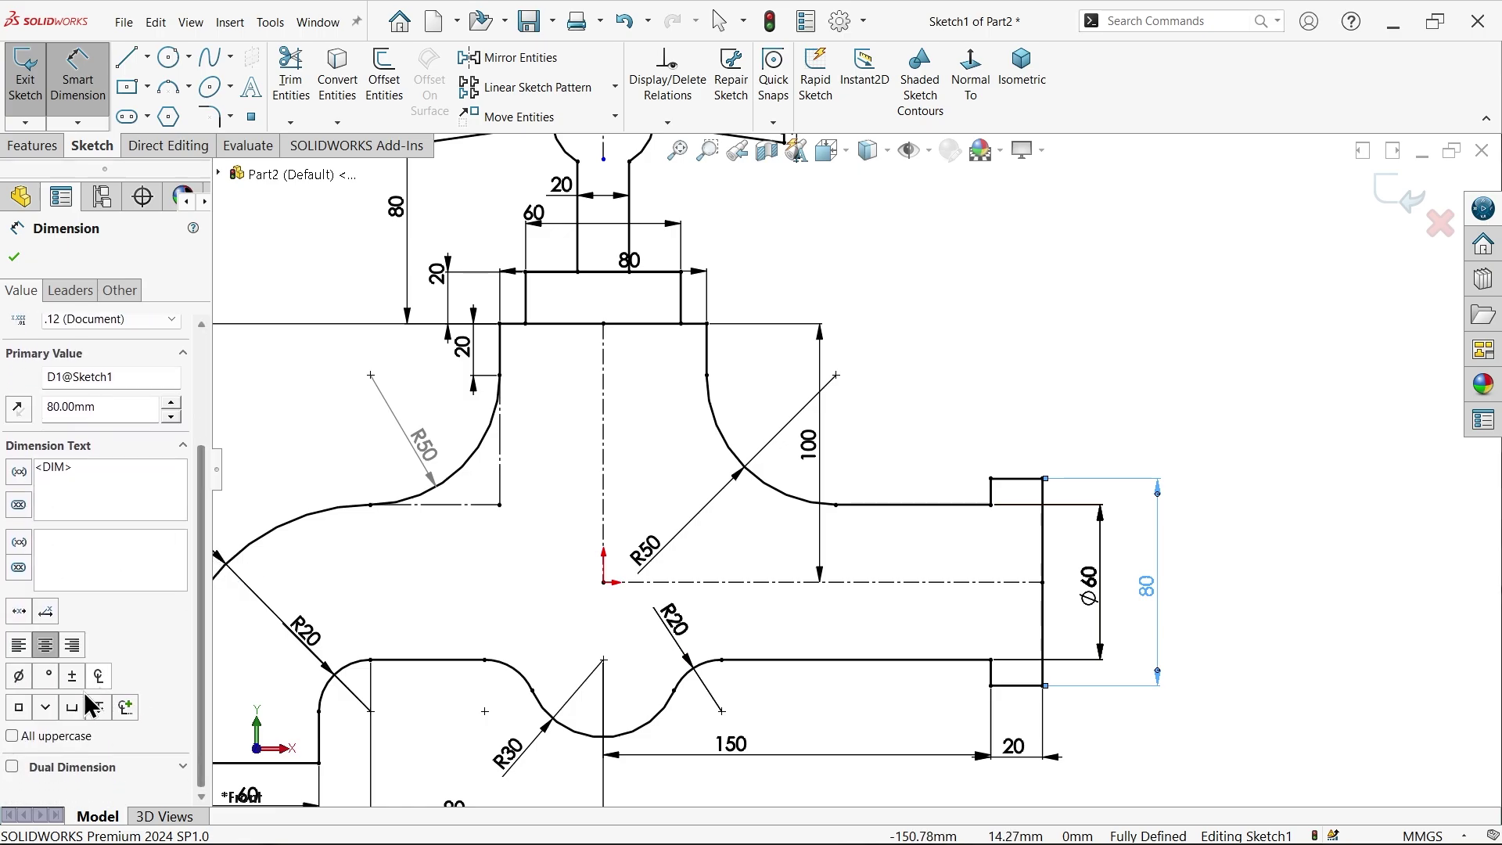
pyautogui.click(20, 678)
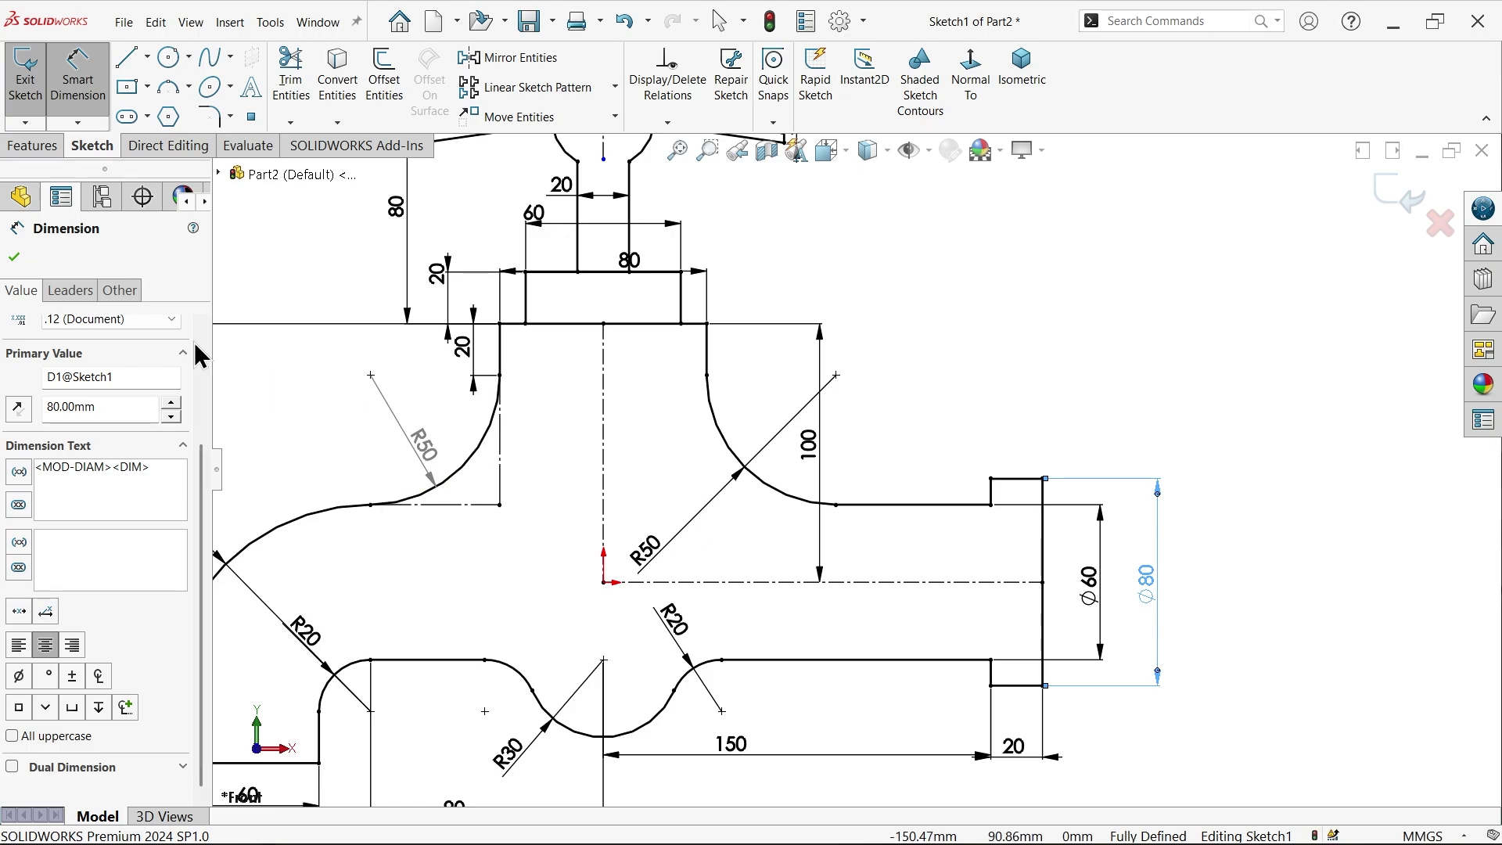
pyautogui.click(14, 257)
# Step: Line up the 150, 20 and 60 mm horizontal dimensions below the body with the 90 mm dimension
pyautogui.scroll(4, 783, 509)
pyautogui.scroll(-6, 732, 610)
pyautogui.moveTo(1030, 562); pyautogui.dragTo(1120, 677)
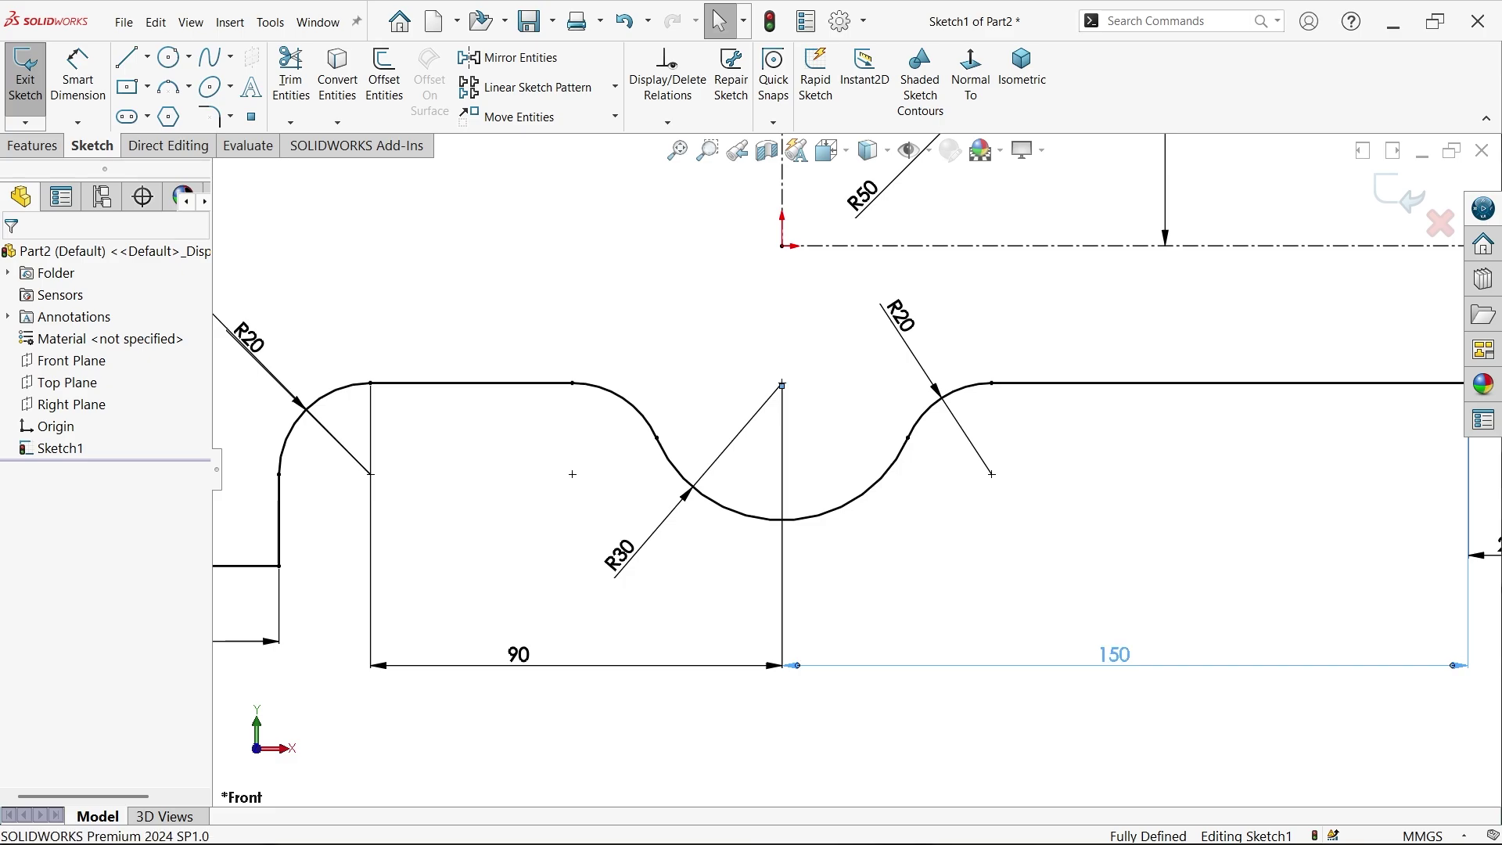
pyautogui.scroll(2, 854, 467)
pyautogui.click(1315, 573)
pyautogui.moveTo(1313, 569); pyautogui.dragTo(1315, 608)
pyautogui.click(1315, 614)
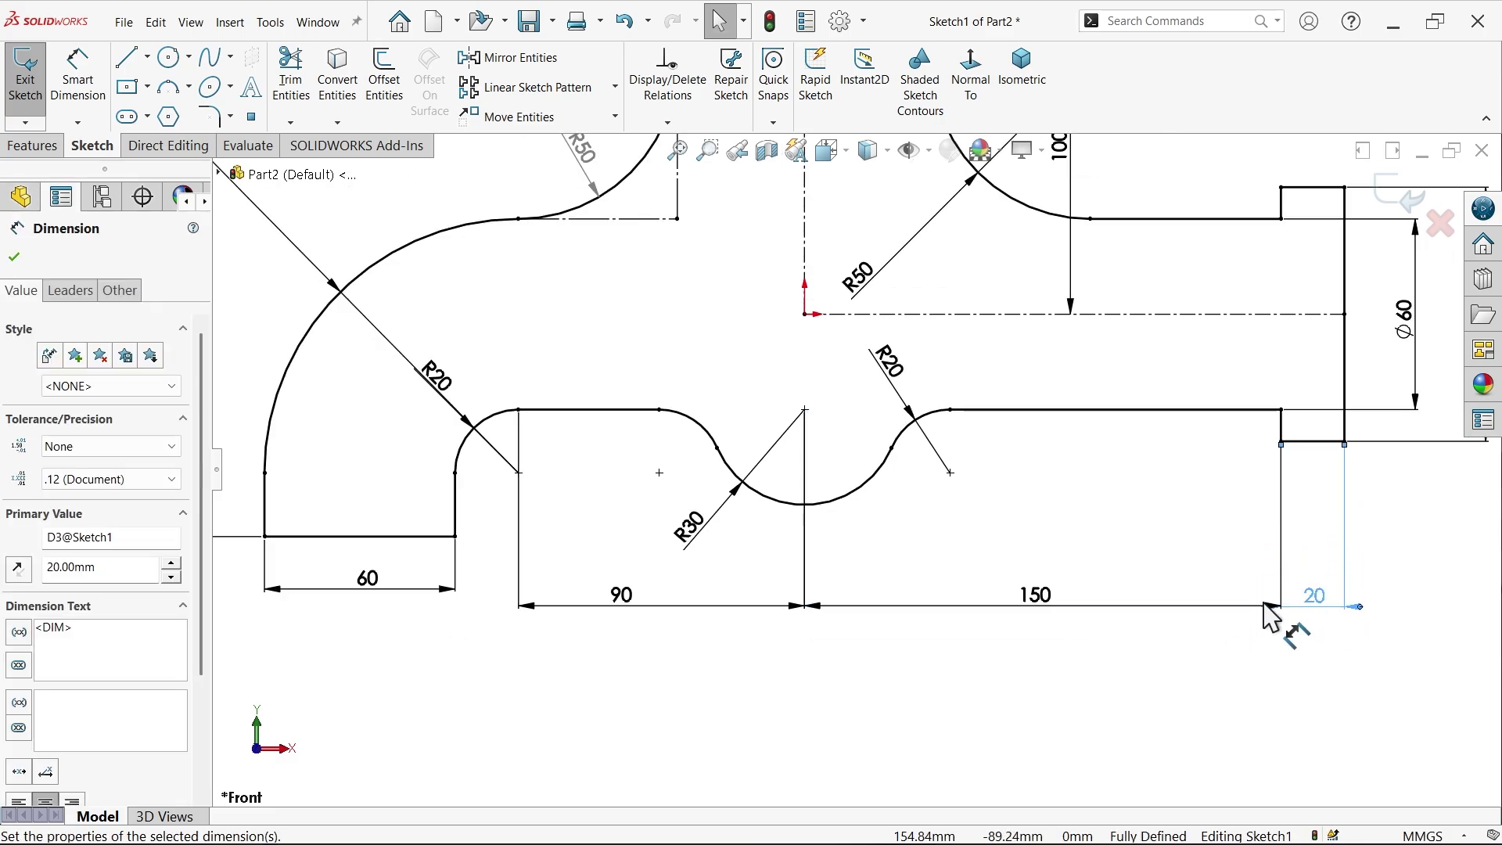
pyautogui.moveTo(369, 588); pyautogui.dragTo(371, 613)
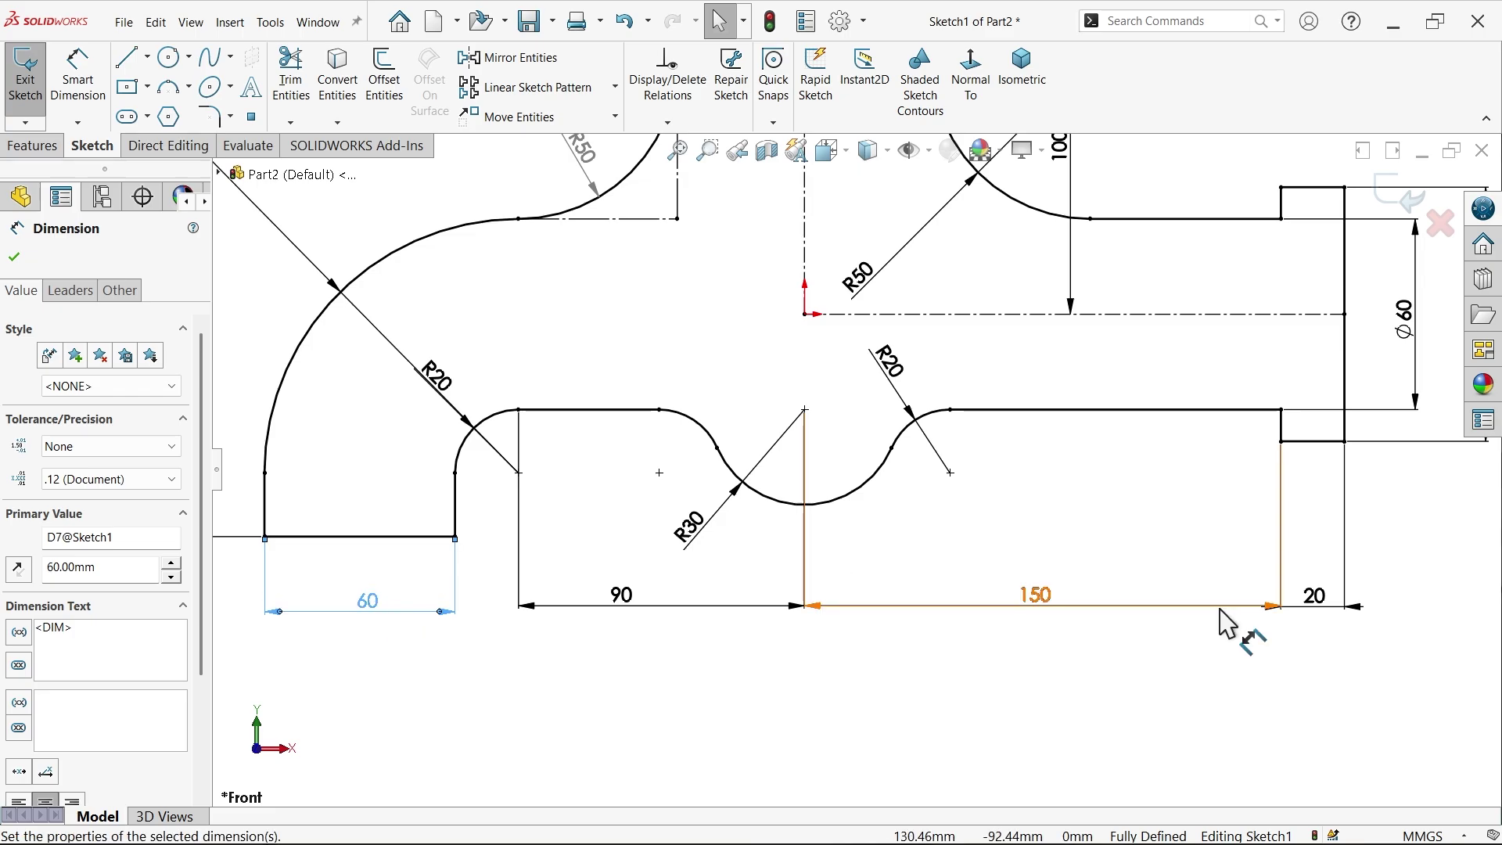
# Step: Offset the spout's R80 outer arc inward by 30 mm and convert the offset arc to construction geometry
pyautogui.scroll(5, 754, 503)
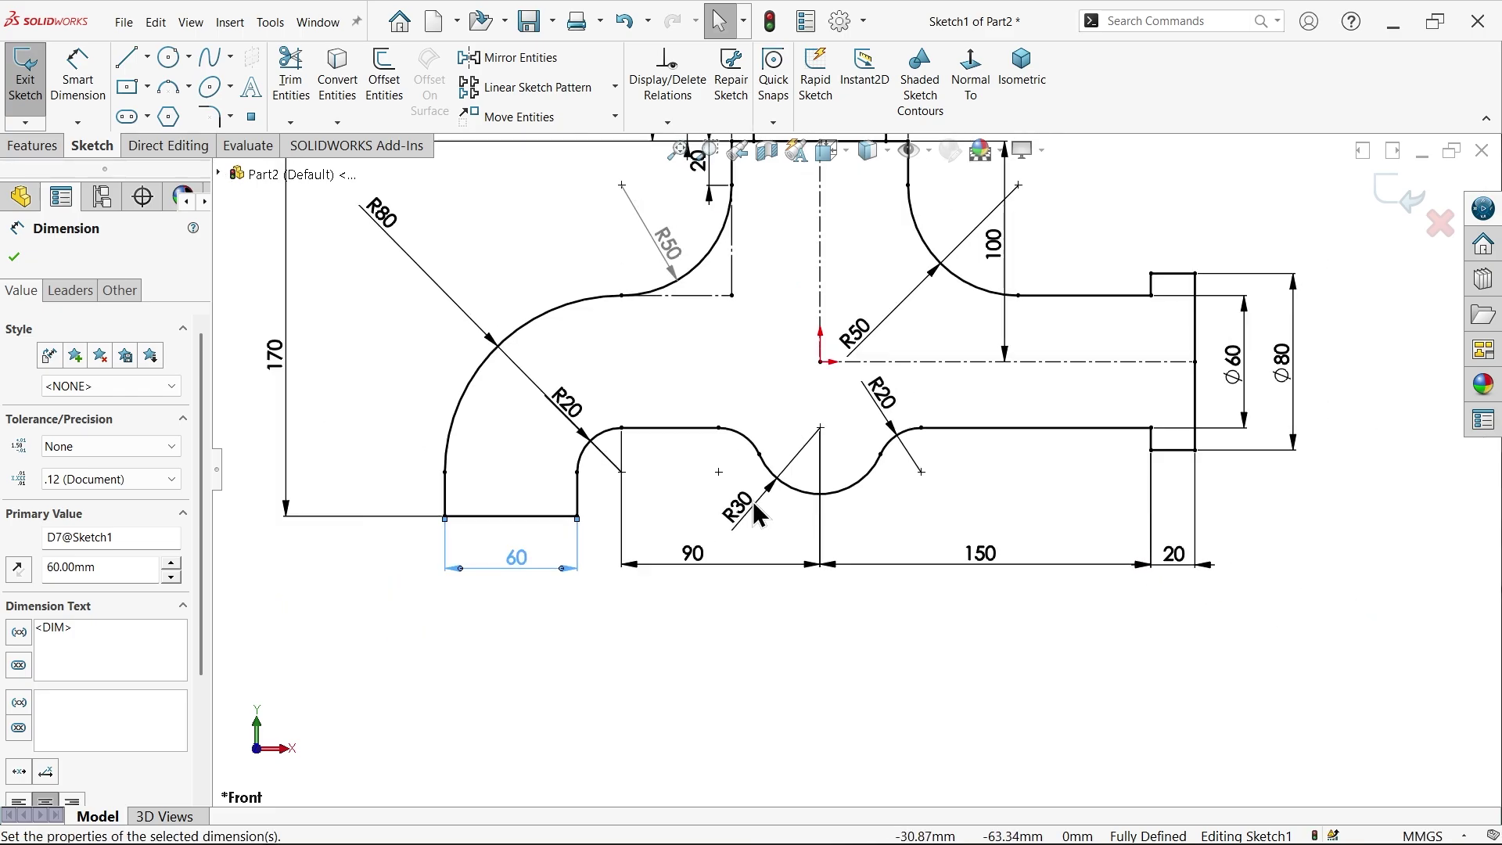
pyautogui.scroll(-5, 665, 399)
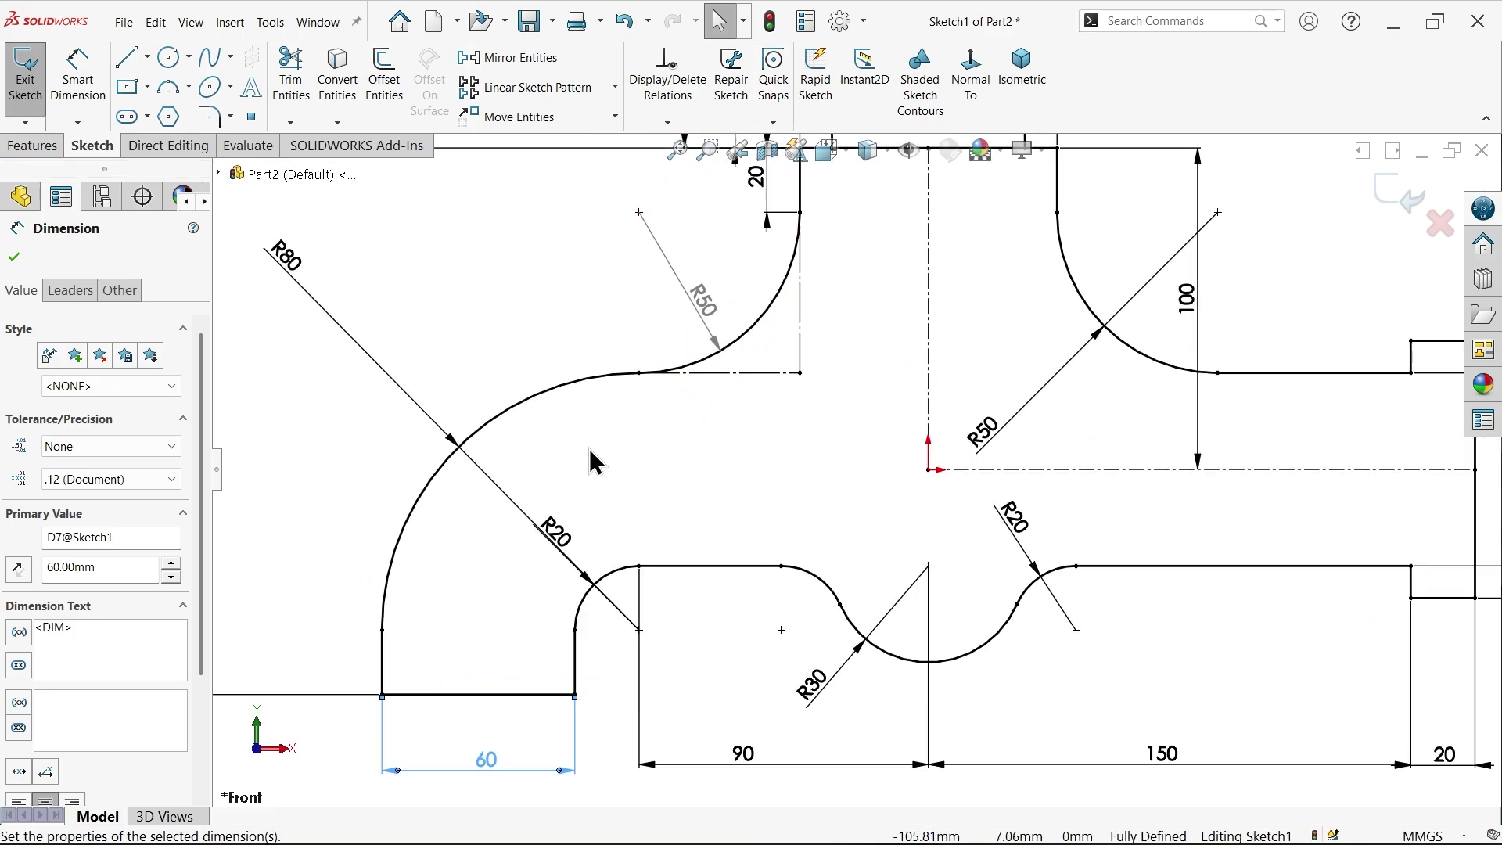
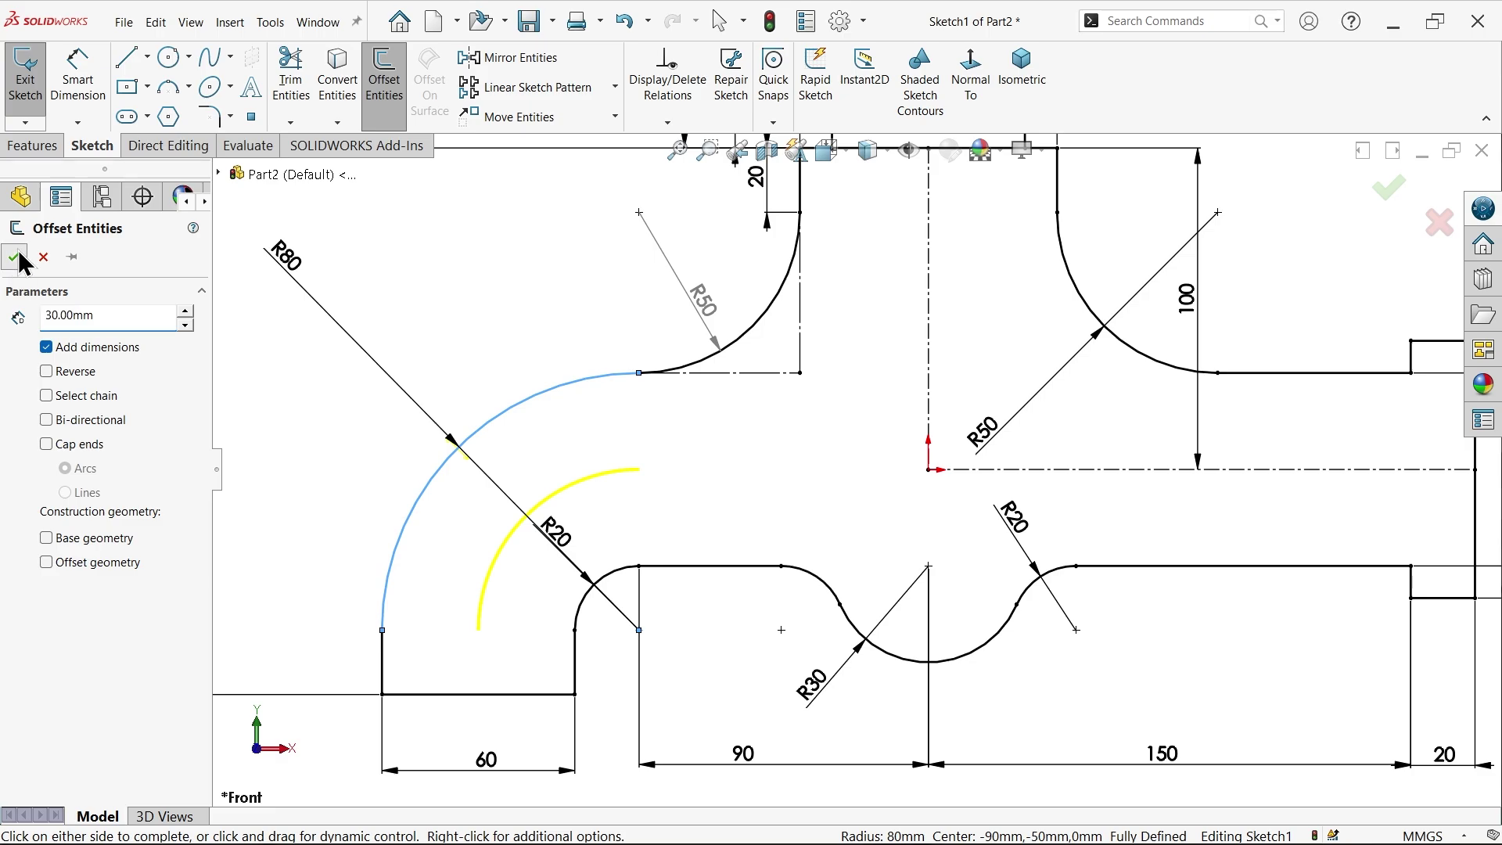
pyautogui.click(14, 257)
pyautogui.click(492, 567)
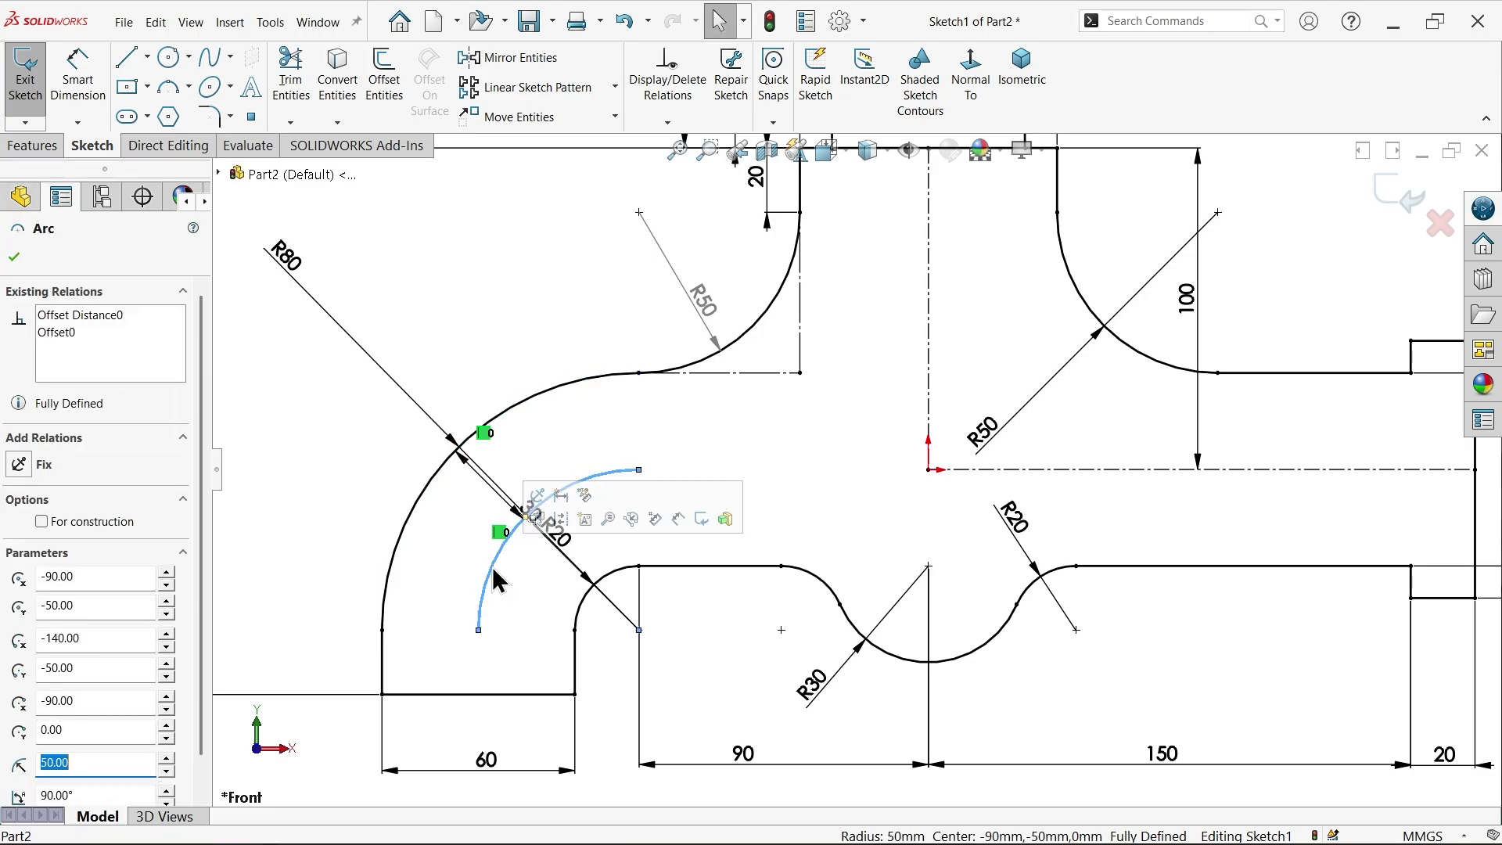
pyautogui.click(572, 521)
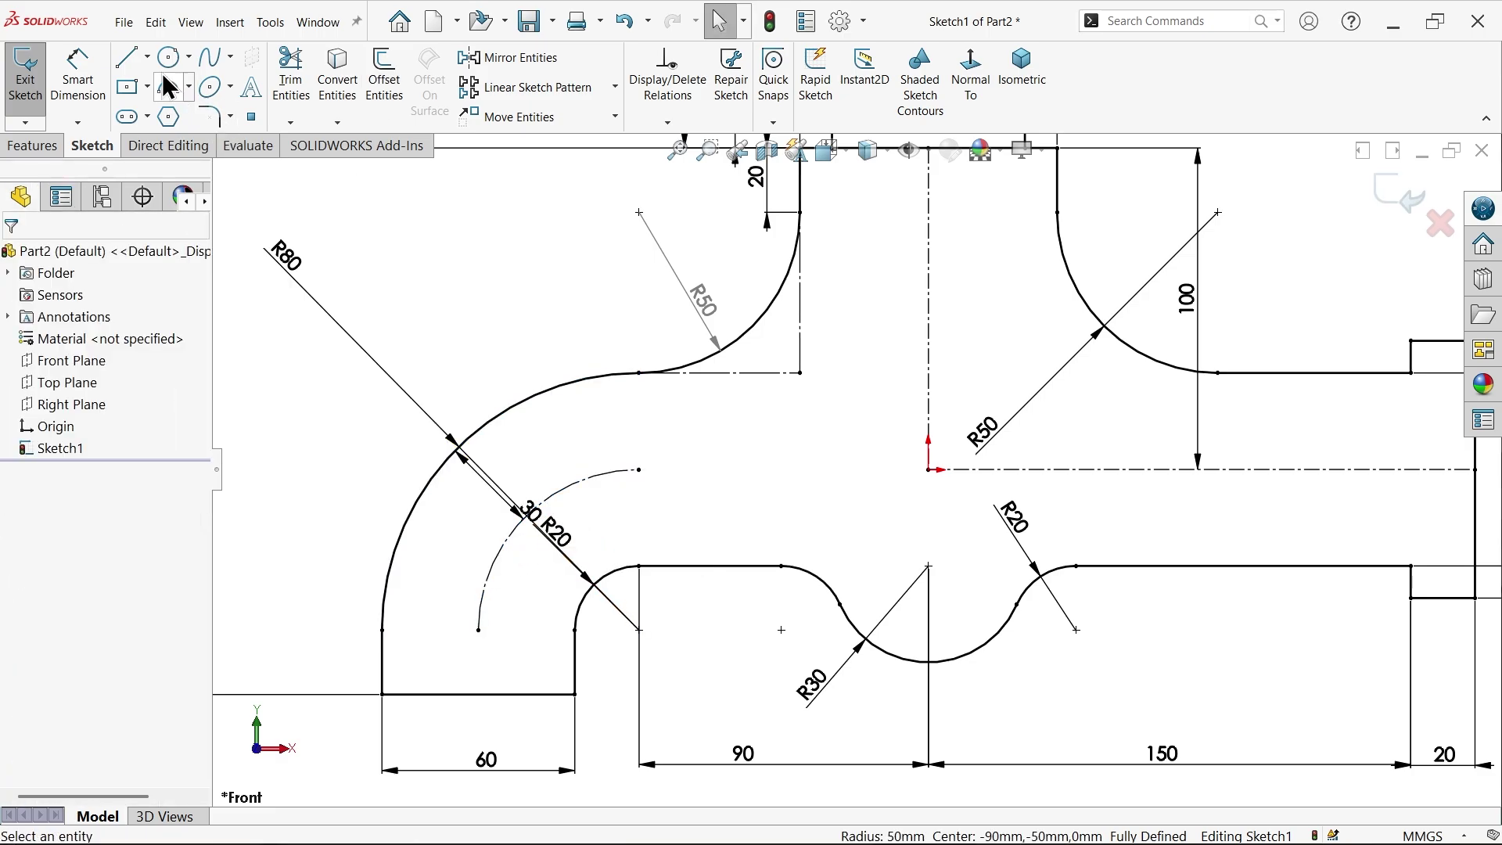
# Step: Sketch a horizontal centerline from the offset construction arc's upper endpoint to the origin
pyautogui.click(147, 56)
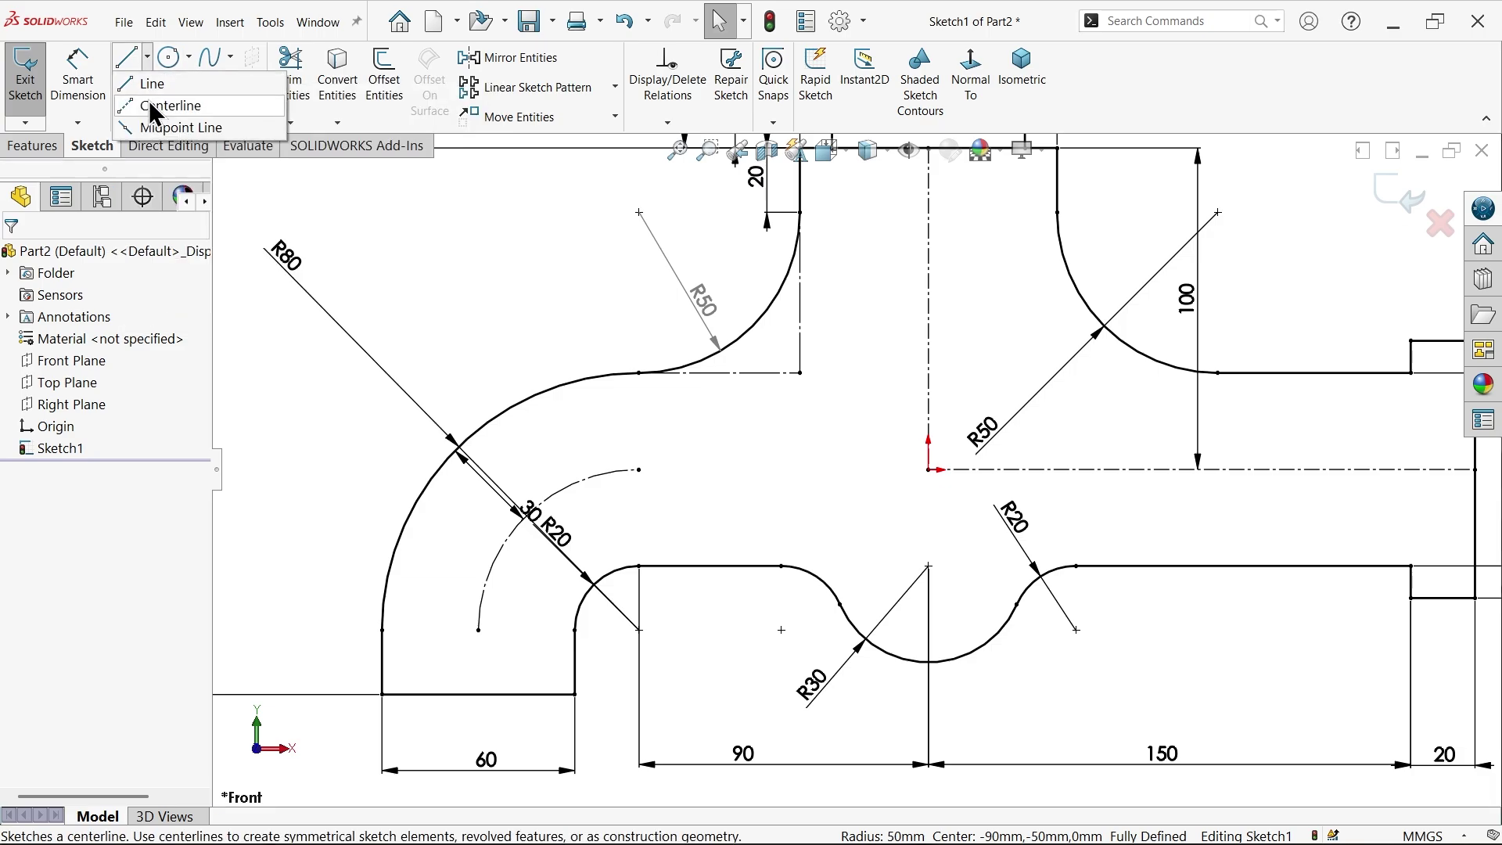
pyautogui.click(168, 105)
pyautogui.click(639, 470)
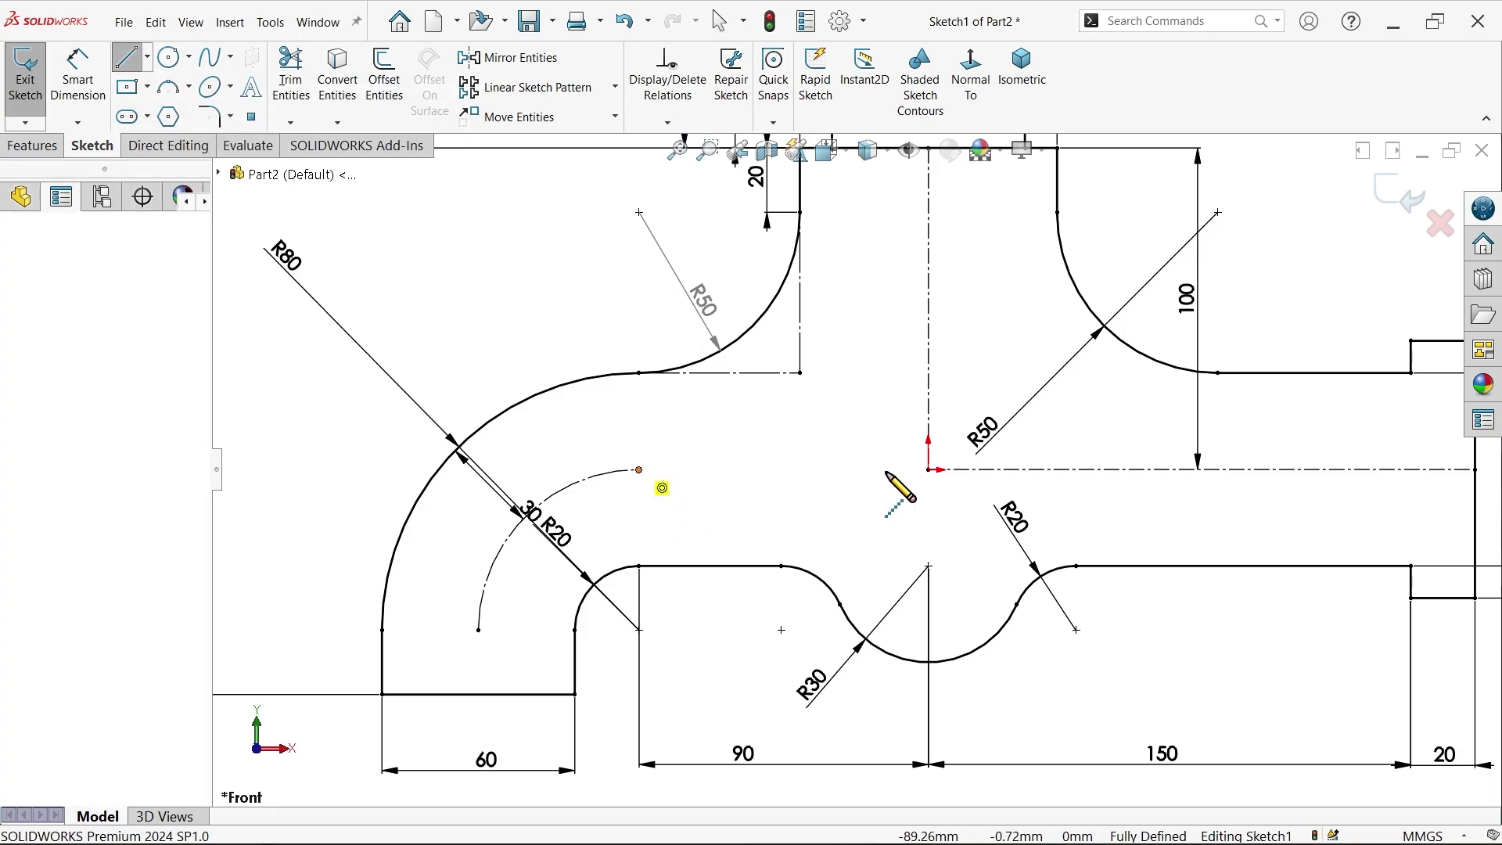
pyautogui.click(929, 470)
pyautogui.rightClick(880, 462)
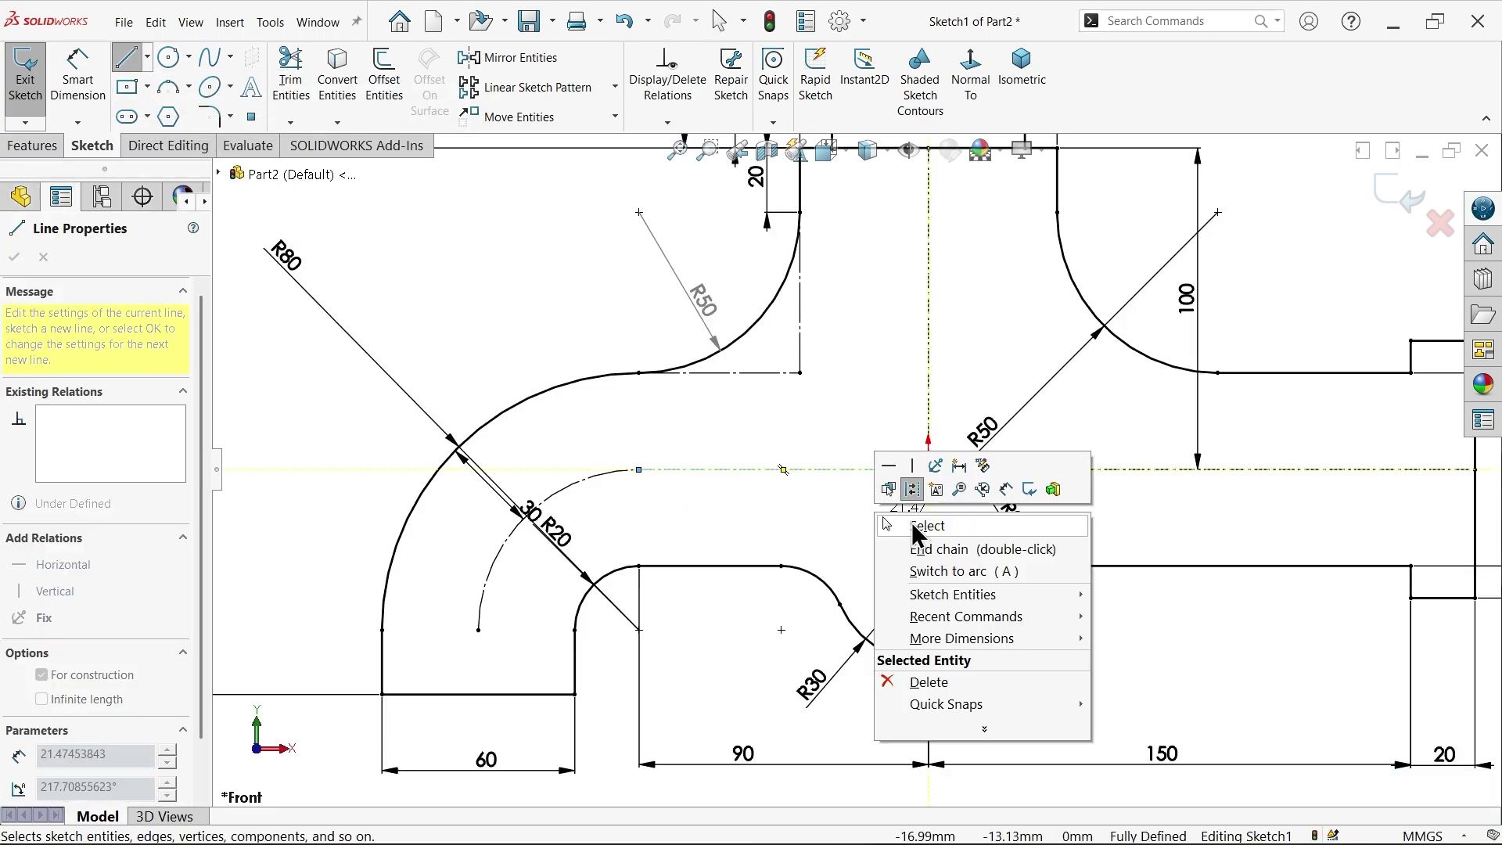
pyautogui.click(911, 519)
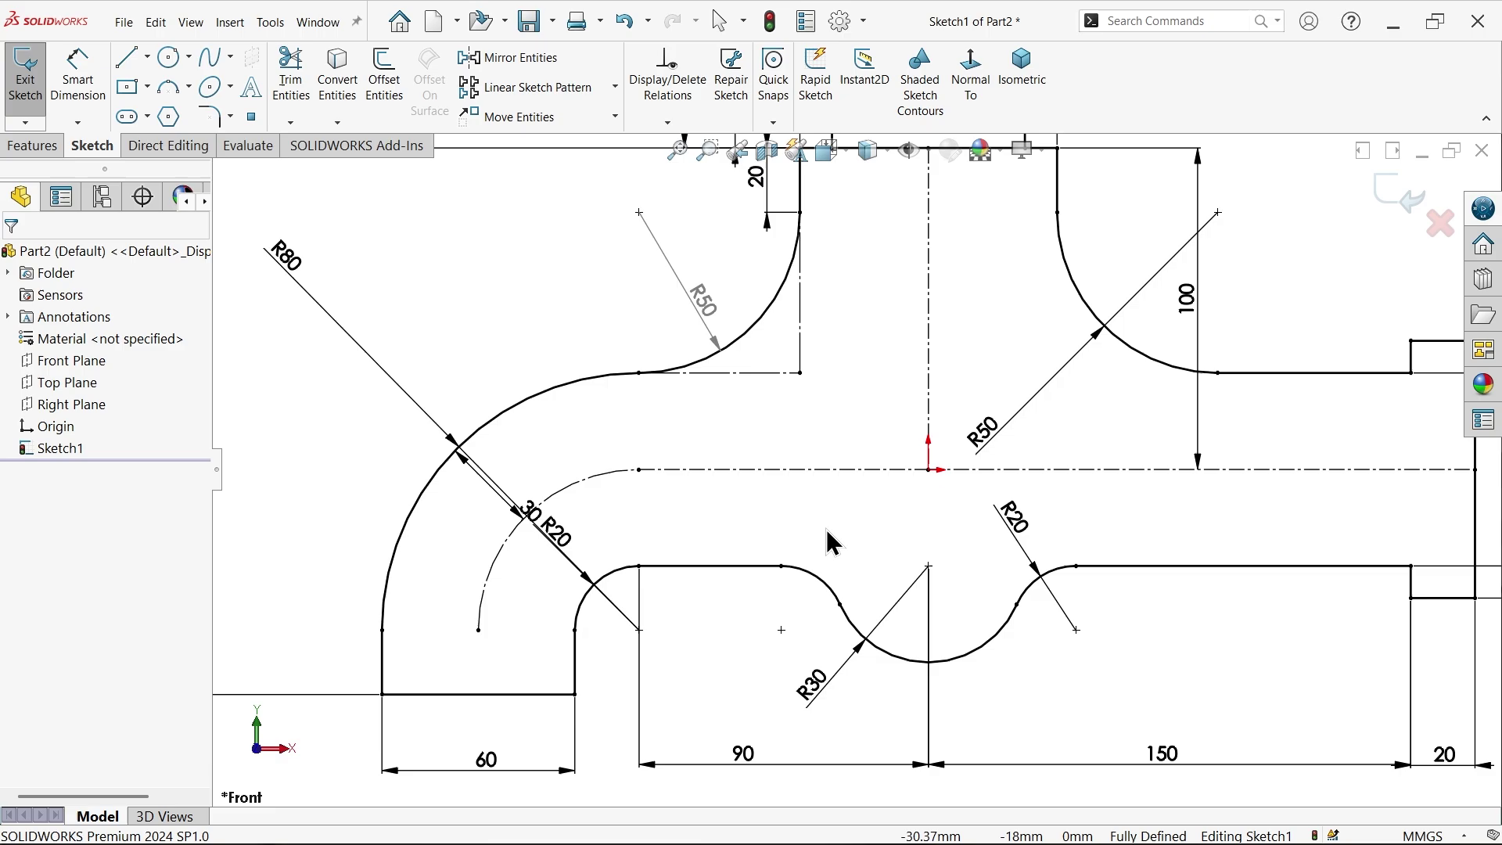
# Step: Sketch a vertical centerline from the offset construction arc's lower endpoint down to the spout's bottom edge
pyautogui.click(148, 58)
pyautogui.click(169, 104)
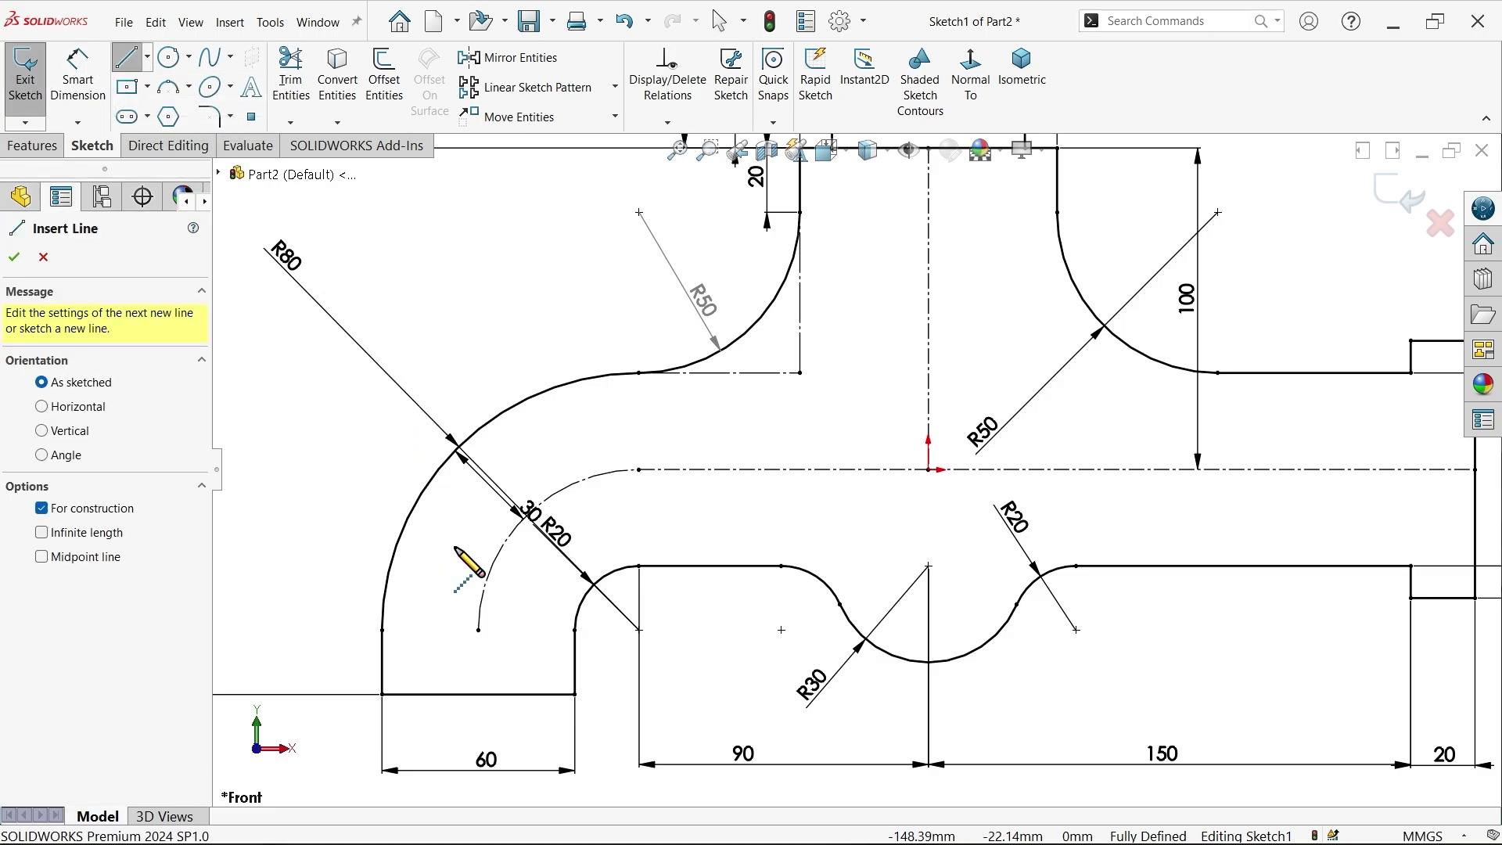
pyautogui.click(479, 631)
pyautogui.click(478, 694)
pyautogui.rightClick(441, 638)
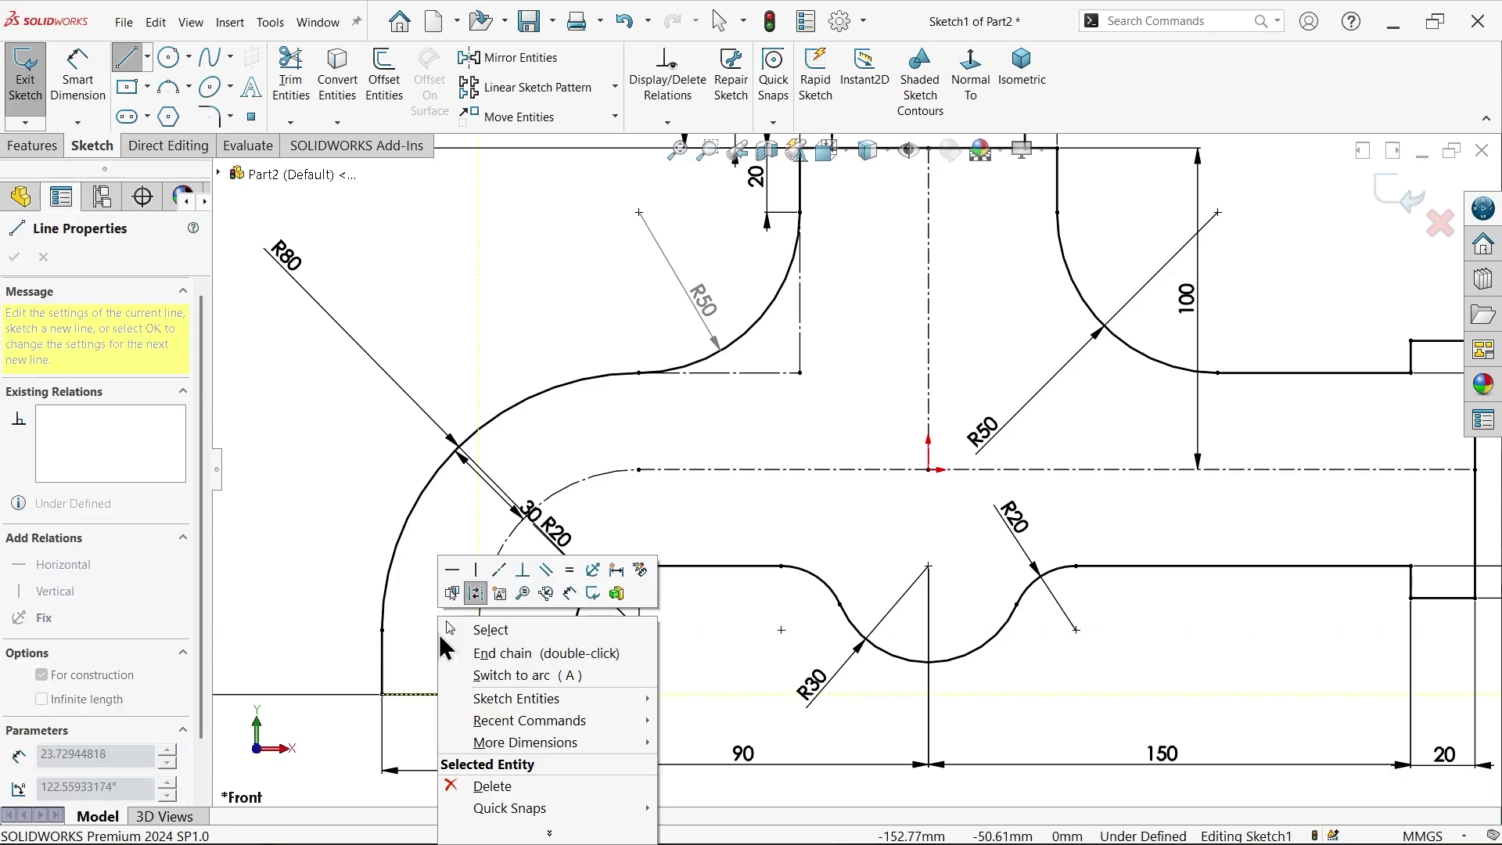
pyautogui.click(448, 630)
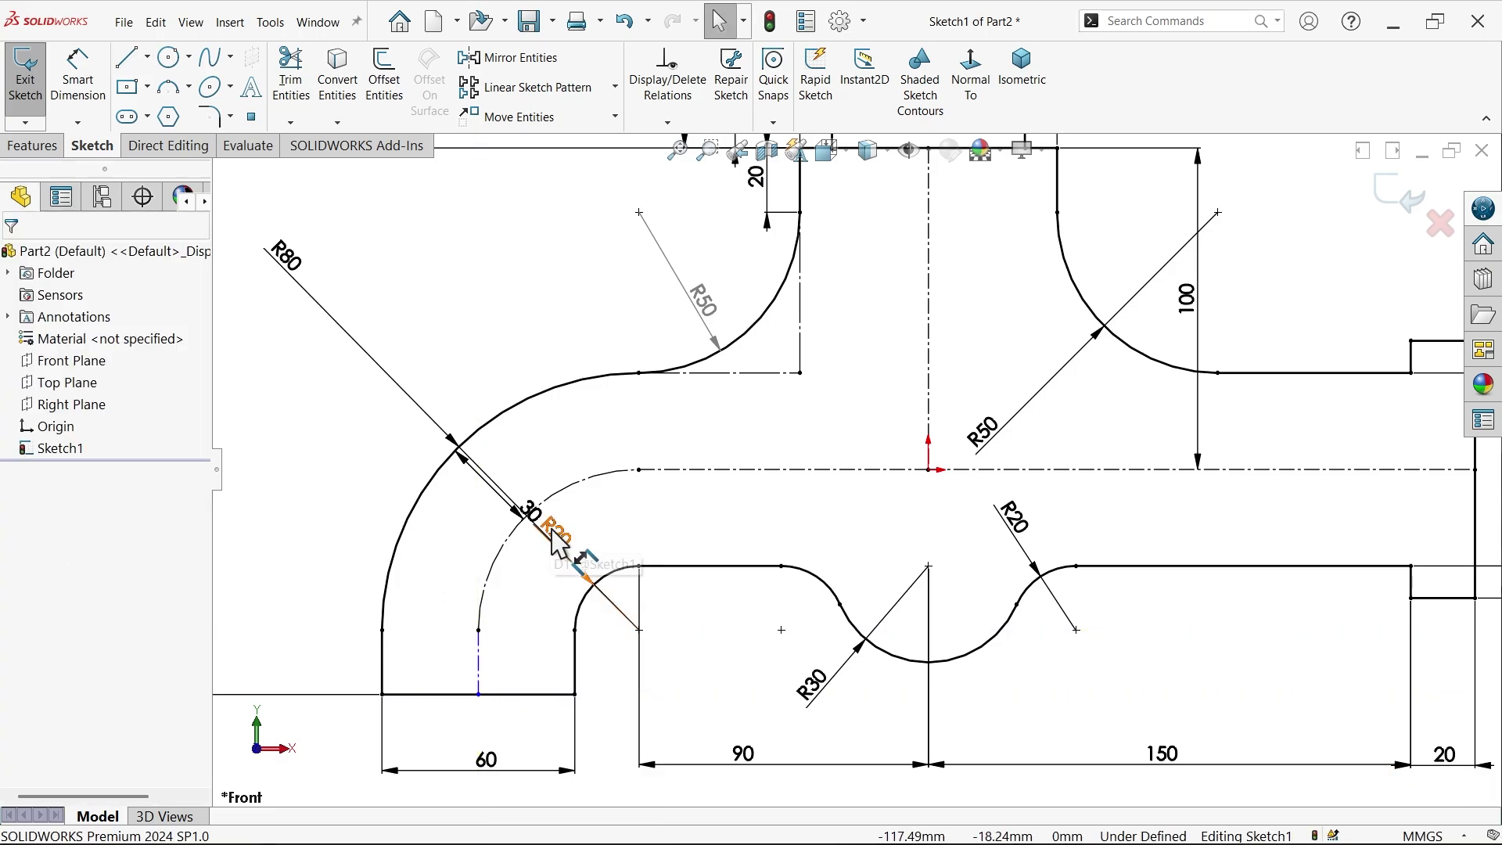
# Step: Reposition the R20, 30 mm and R80 dimensions around the spout elbow so their labels are spread apart
pyautogui.moveTo(558, 539); pyautogui.dragTo(591, 555)
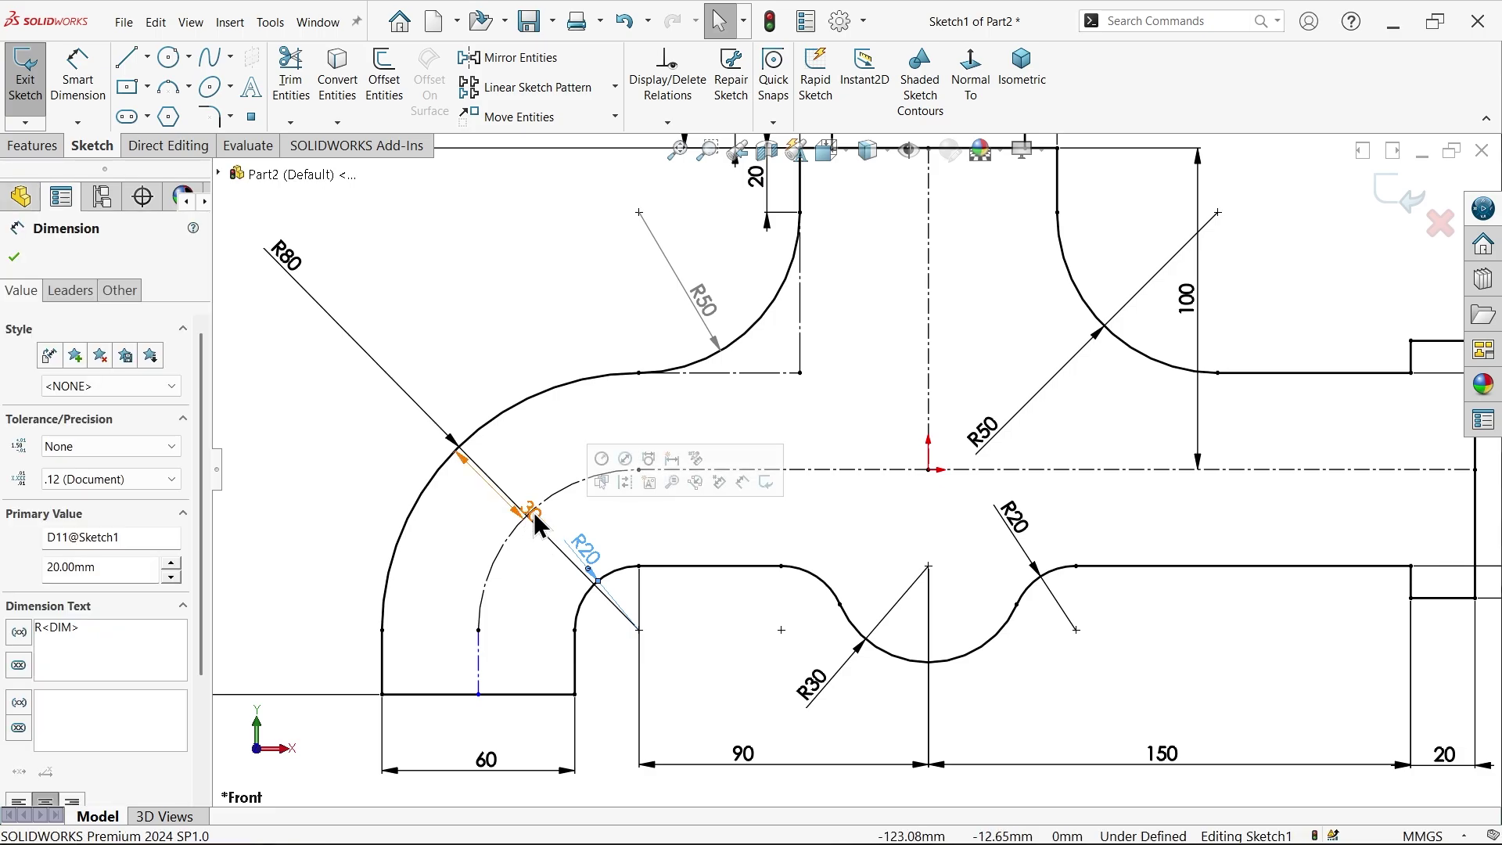
pyautogui.moveTo(520, 520); pyautogui.dragTo(530, 468)
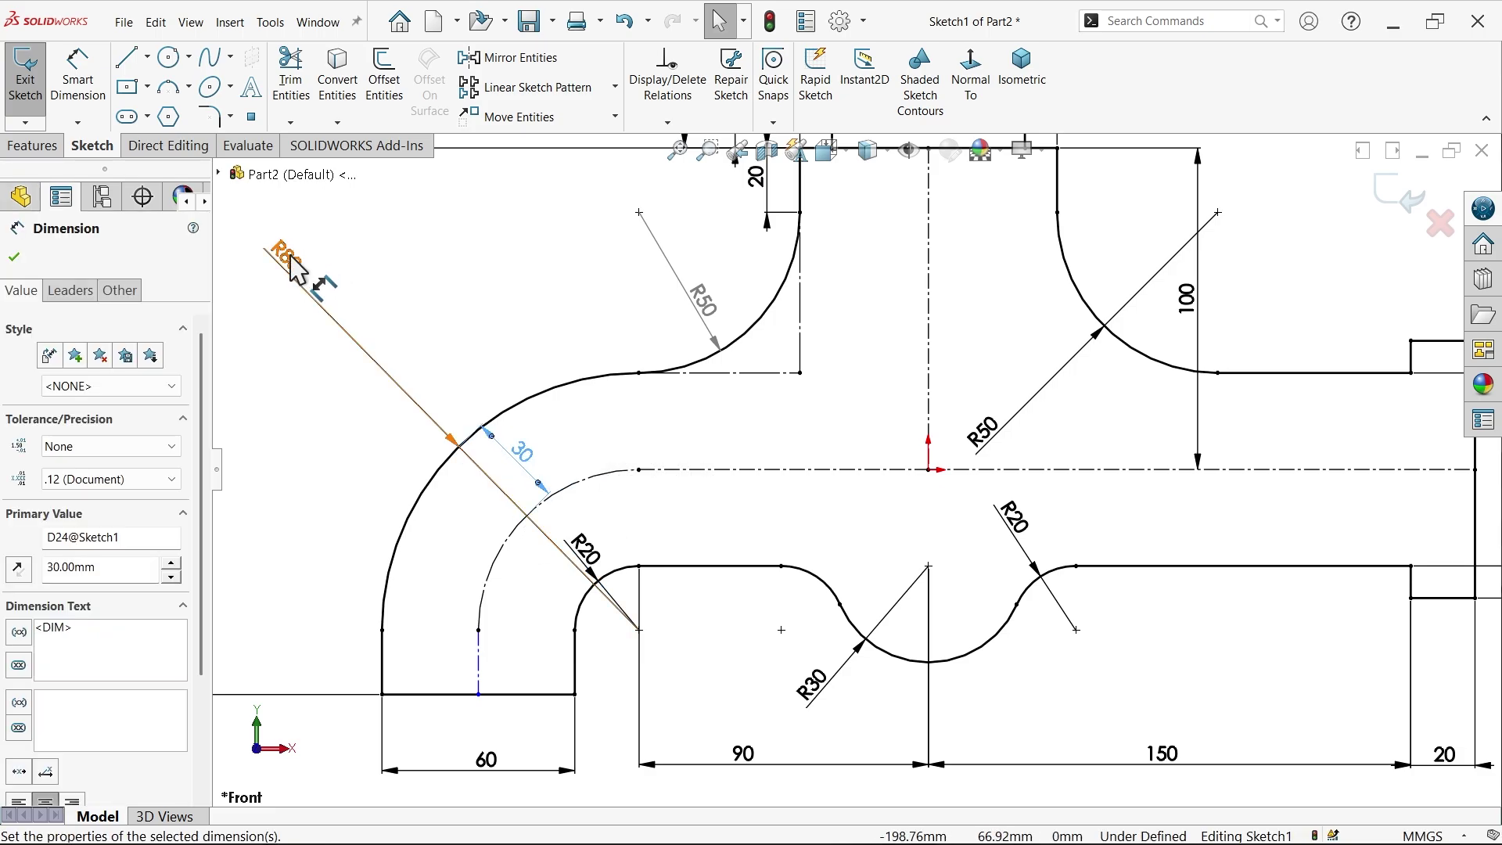
pyautogui.moveTo(309, 282)
pyautogui.mouseDown()
pyautogui.moveTo(336, 413)
pyautogui.moveTo(368, 443)
pyautogui.mouseUp()
# Step: Move the 100 mm body height and the 20 mm collar height dimensions to the right of the body and line them up
pyautogui.scroll(4, 989, 426)
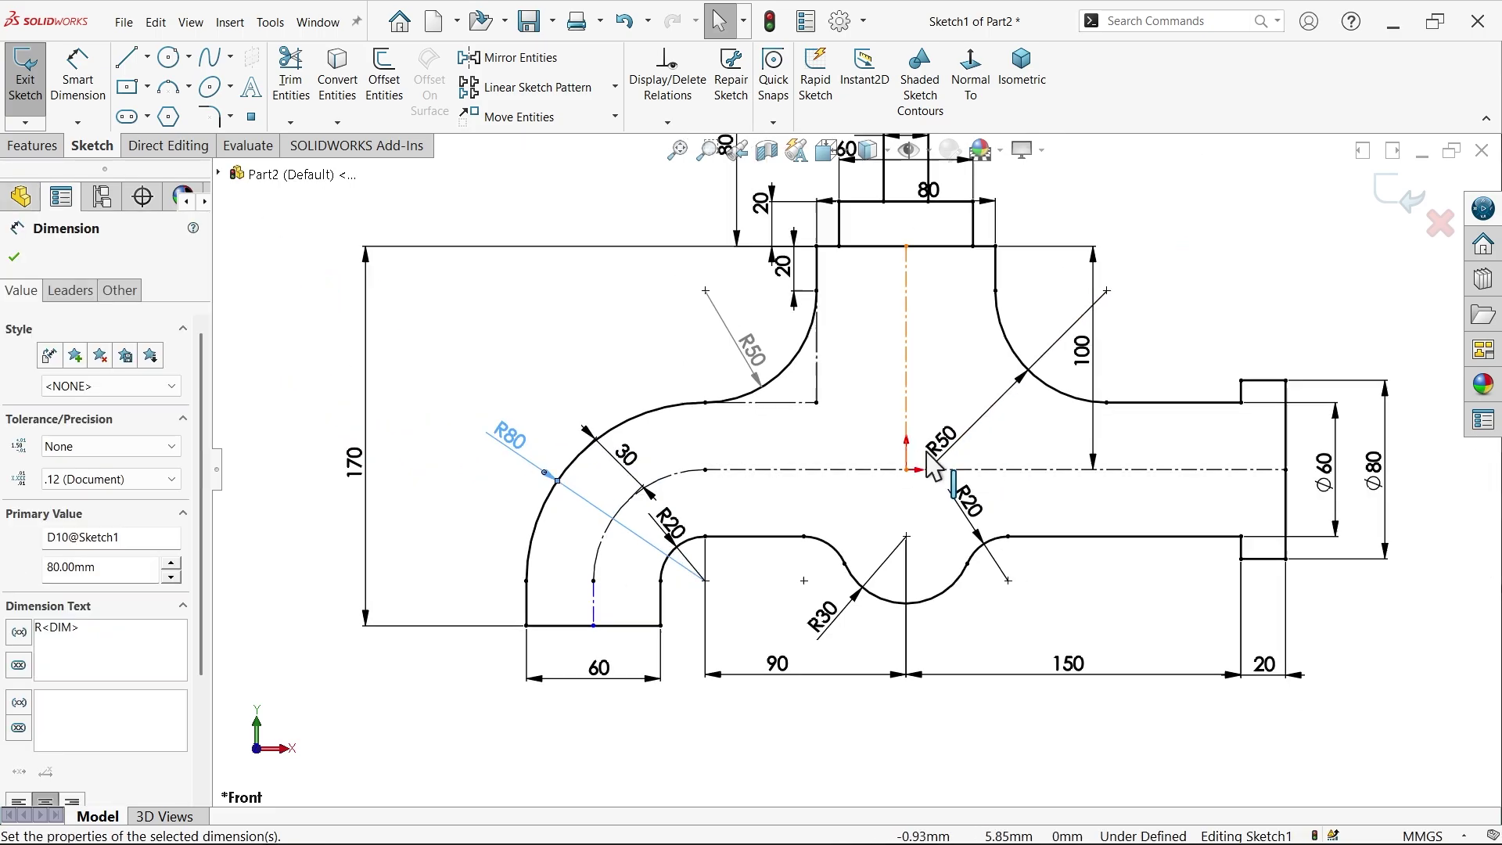
pyautogui.scroll(-3, 1095, 430)
pyautogui.moveTo(1045, 415); pyautogui.dragTo(1140, 420)
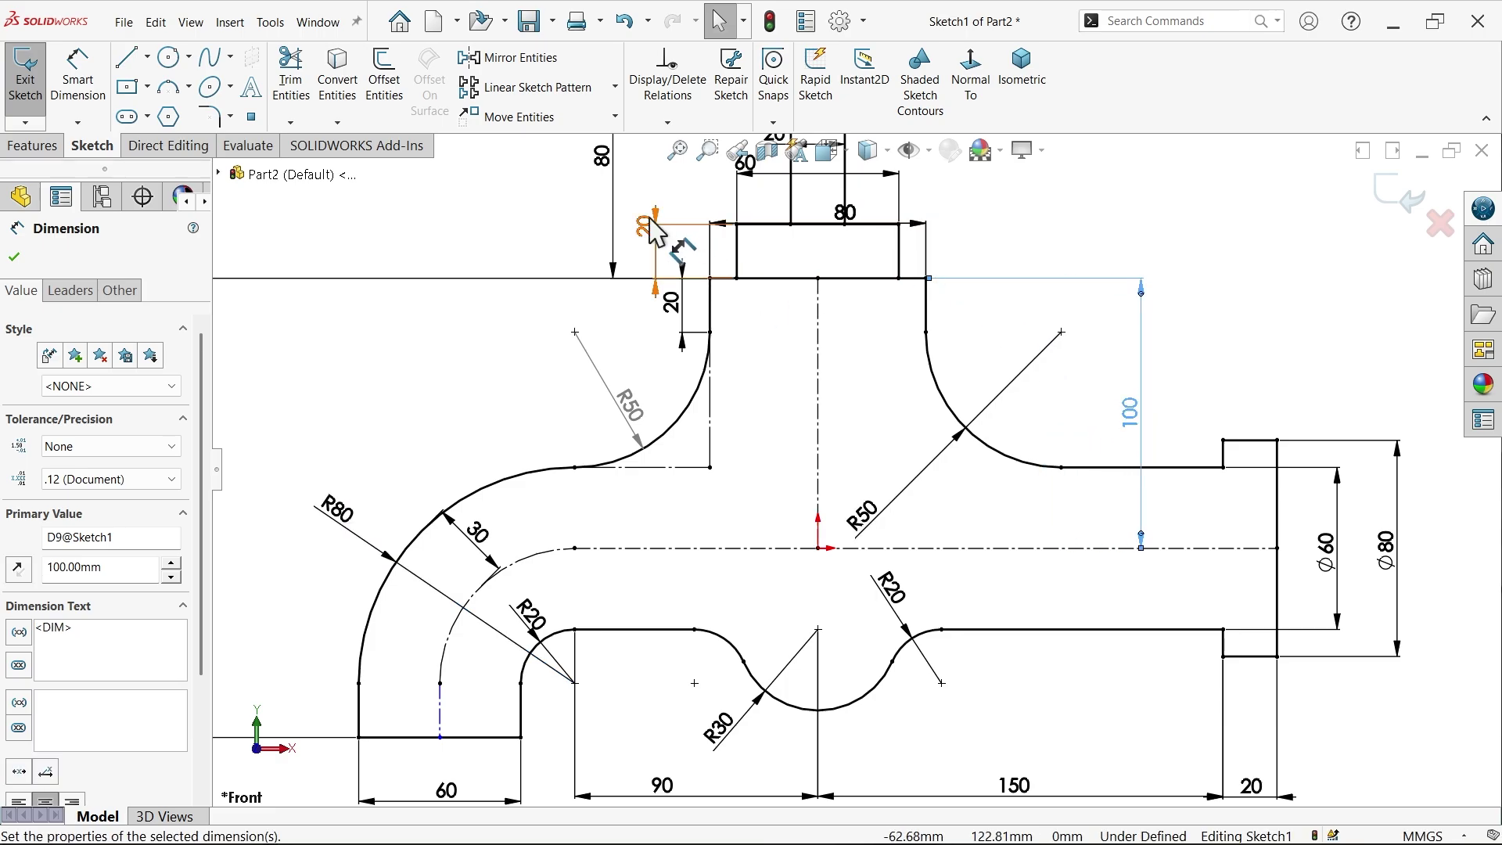
pyautogui.moveTo(640, 227); pyautogui.dragTo(1144, 252)
# Step: Place the Ø40 dimension above the handle's circle and raise the stem's 20, 60 and 80 mm width dimensions clear of the outline
pyautogui.scroll(3, 802, 463)
pyautogui.scroll(-5, 875, 306)
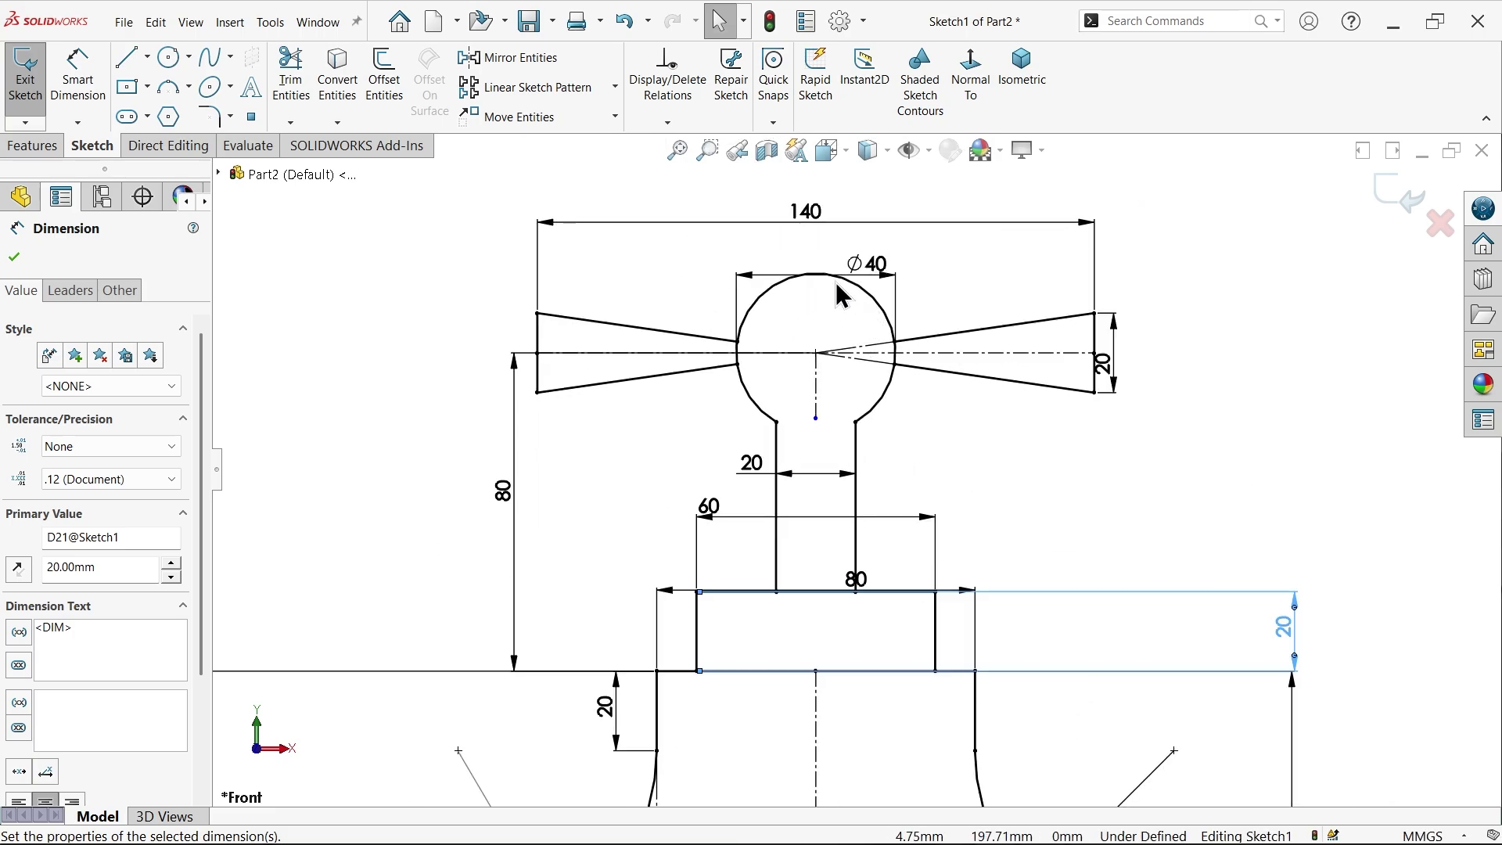
pyautogui.moveTo(867, 265); pyautogui.dragTo(805, 188)
pyautogui.moveTo(756, 475); pyautogui.dragTo(731, 442)
pyautogui.moveTo(708, 518)
pyautogui.mouseDown()
pyautogui.moveTo(752, 524)
pyautogui.moveTo(814, 488)
pyautogui.mouseUp()
pyautogui.moveTo(856, 587)
pyautogui.mouseDown()
pyautogui.moveTo(816, 540)
pyautogui.moveTo(814, 556)
pyautogui.mouseUp()
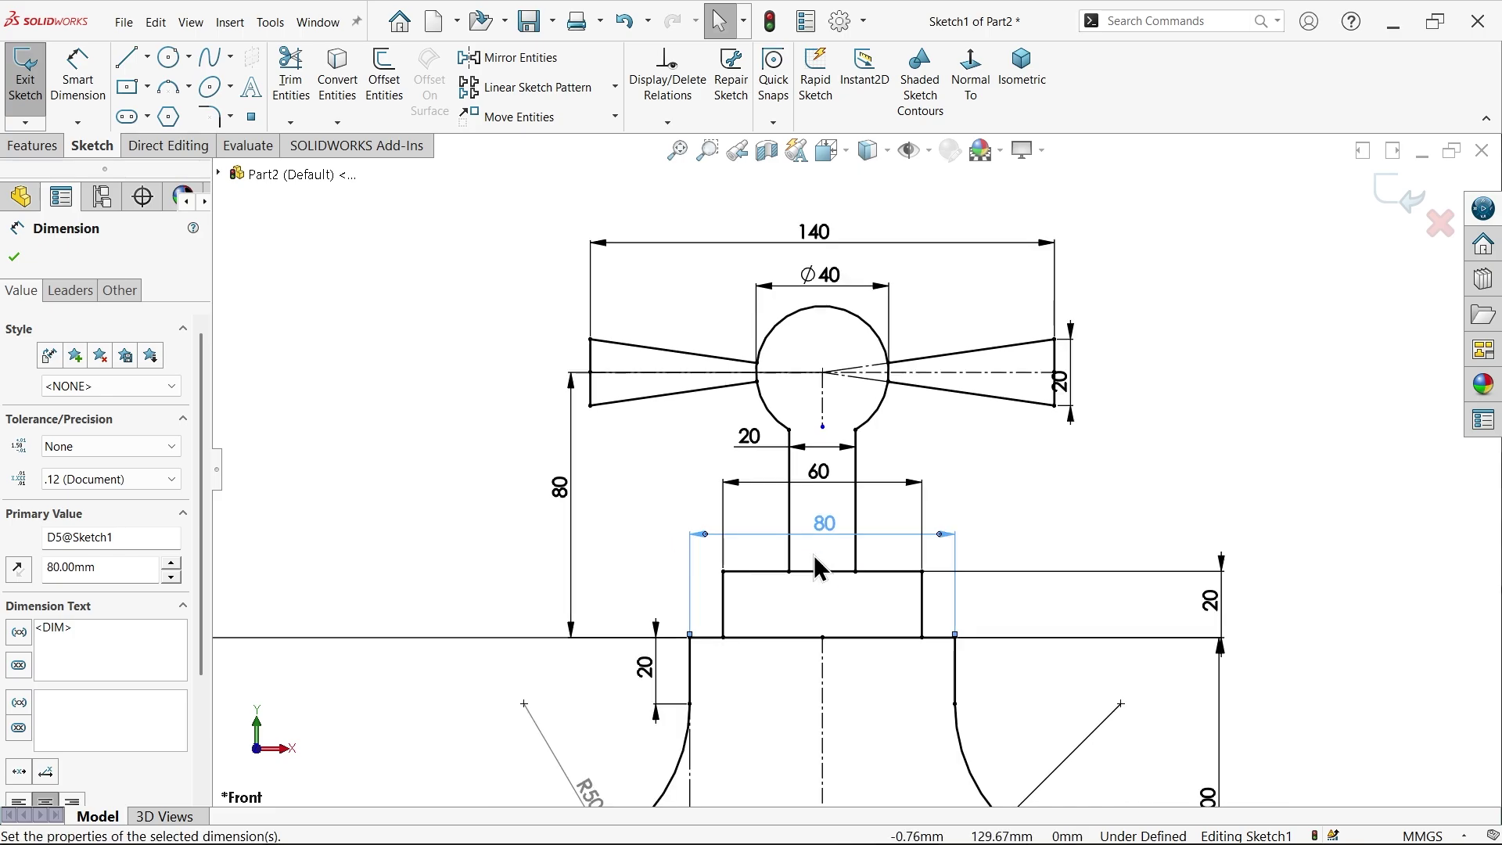
# Step: Reposition both R50 fillet dimensions so their labels sit between the arc centers and the arcs
pyautogui.scroll(5, 814, 556)
pyautogui.scroll(-5, 861, 728)
pyautogui.moveTo(892, 614); pyautogui.dragTo(1056, 458)
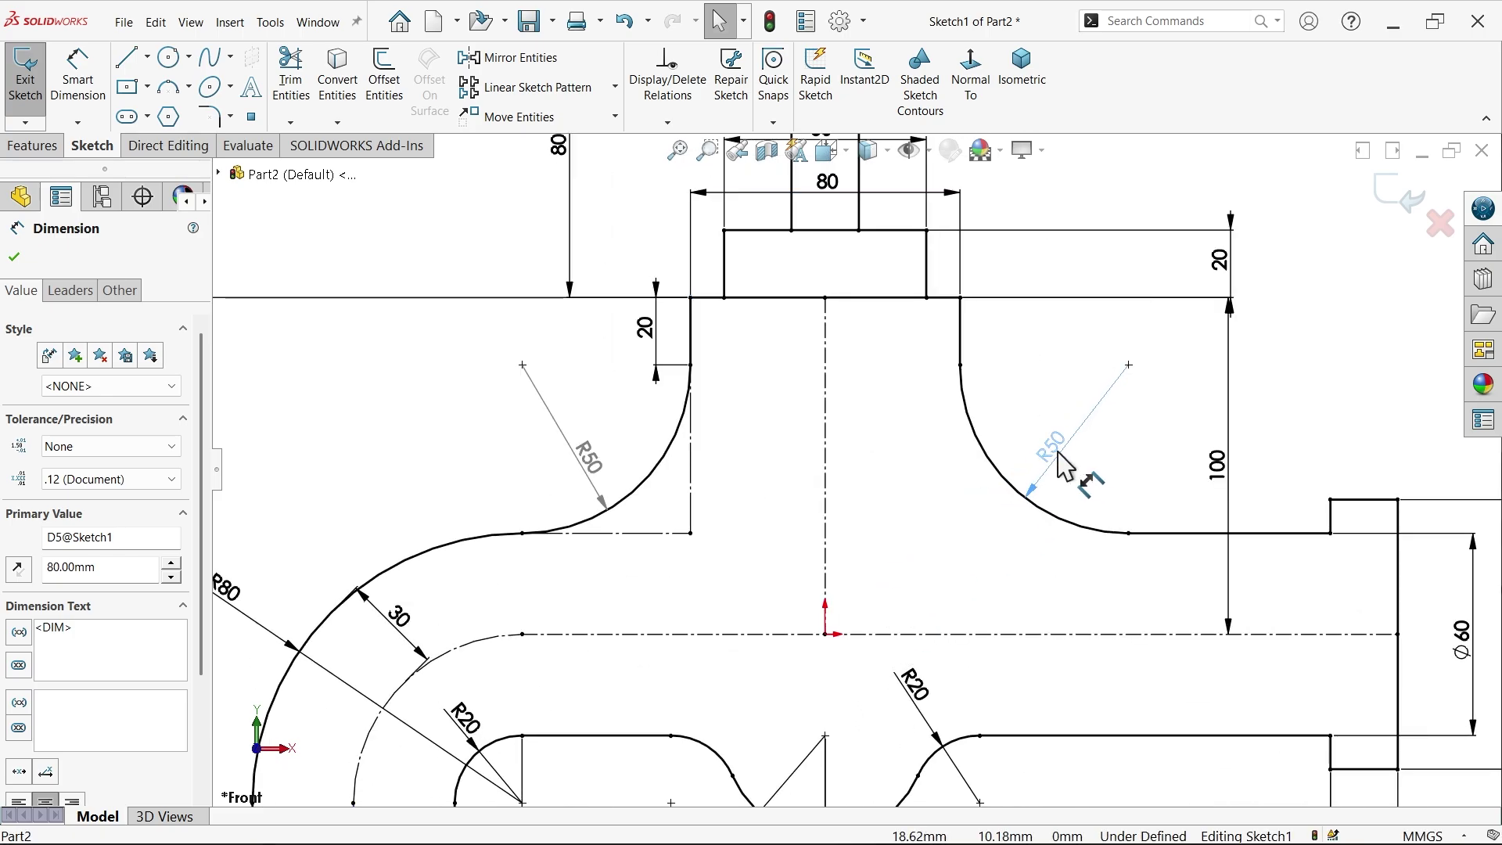
pyautogui.moveTo(588, 461); pyautogui.dragTo(628, 467)
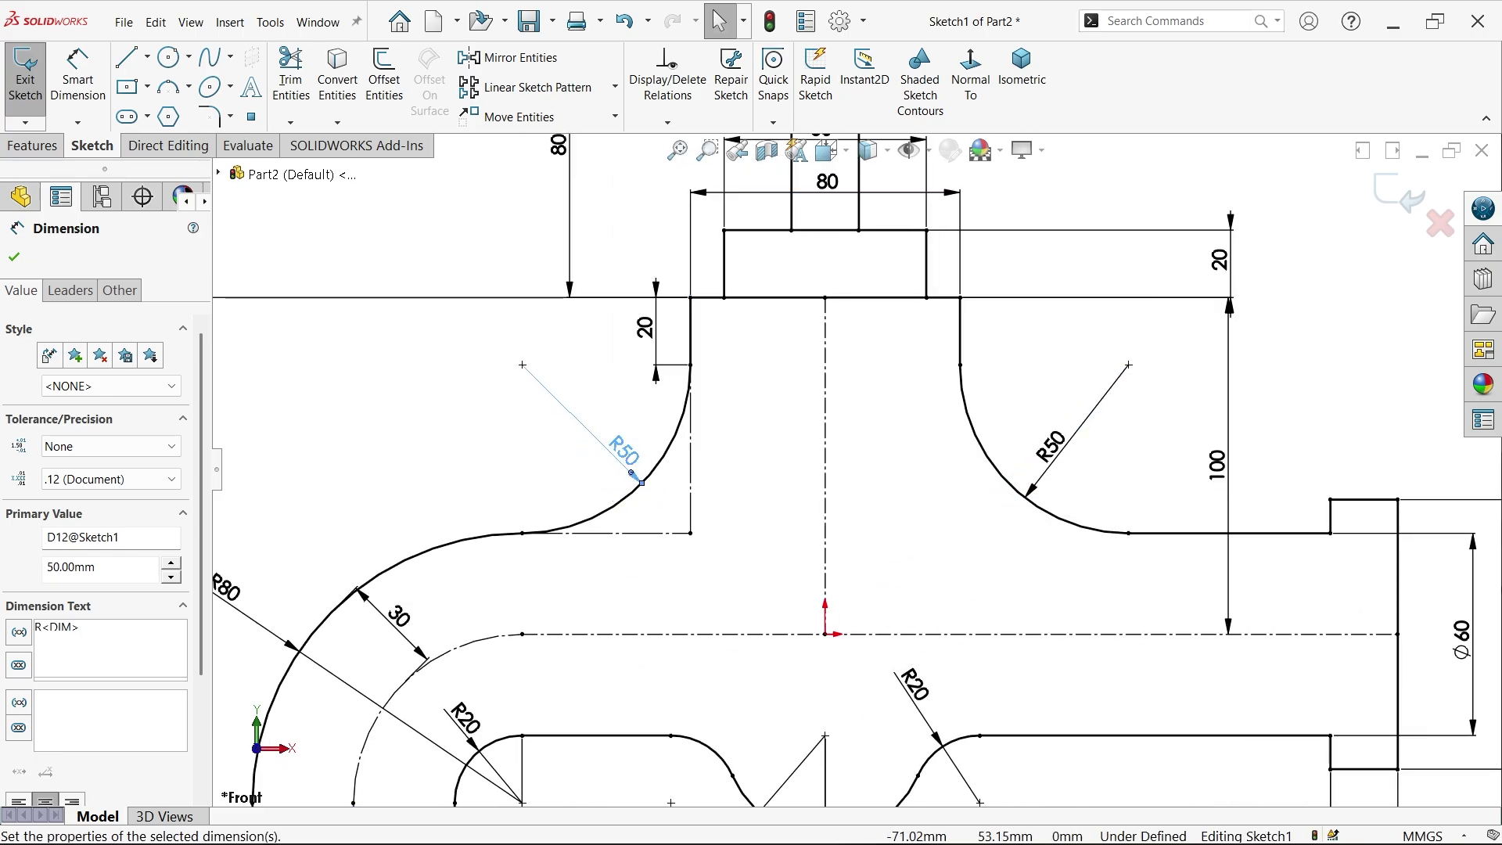
# Step: Move the vertical 80 mm handle height and 20 mm neck dimensions left of the body, roughly in line with each other
pyautogui.scroll(2, 646, 341)
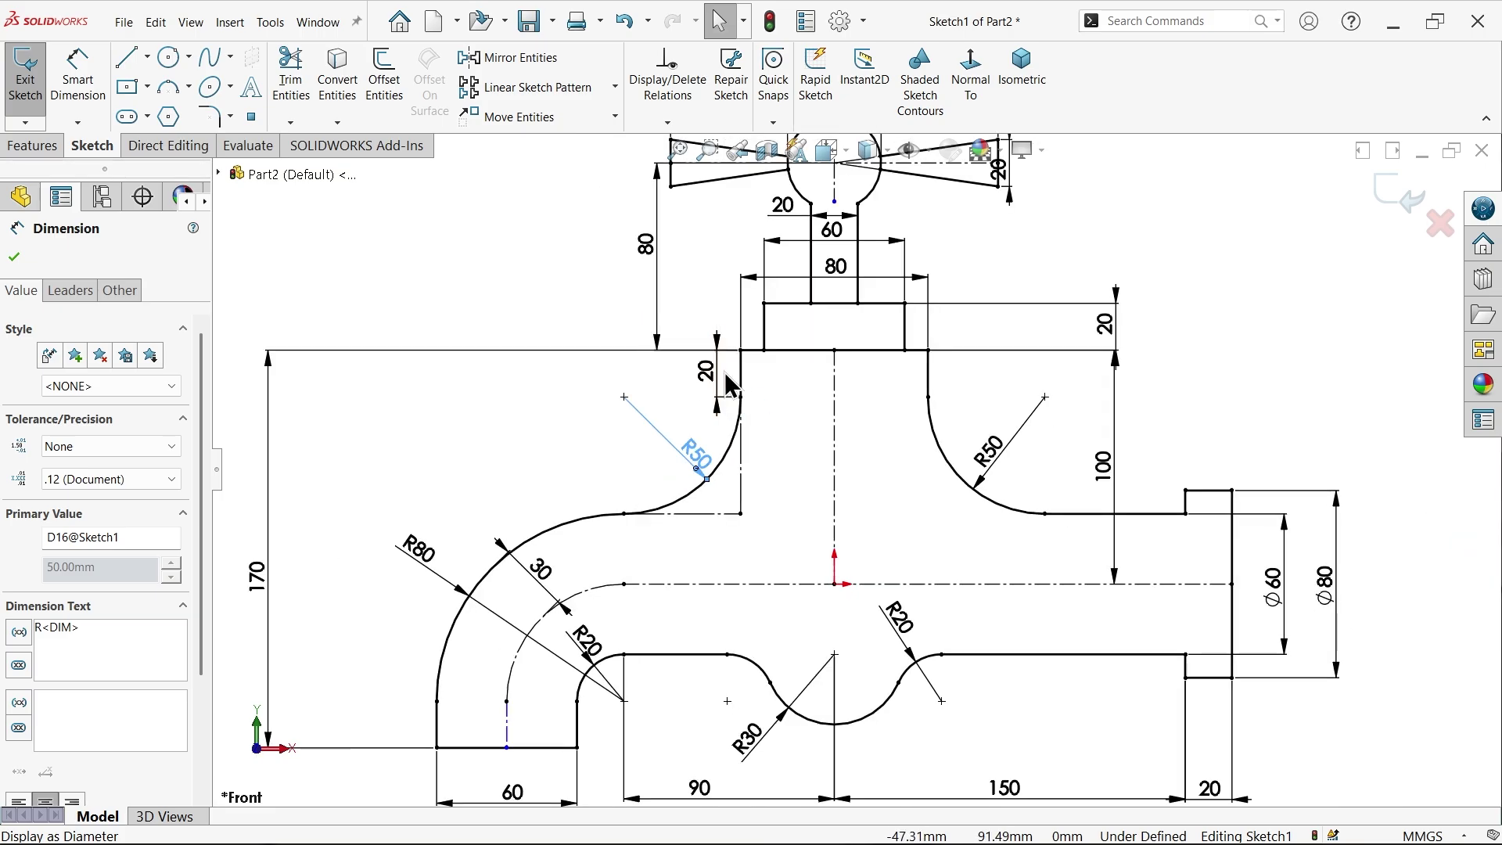
pyautogui.moveTo(647, 245)
pyautogui.mouseDown()
pyautogui.moveTo(462, 266)
pyautogui.moveTo(388, 233)
pyautogui.mouseUp()
pyautogui.moveTo(706, 389); pyautogui.dragTo(399, 407)
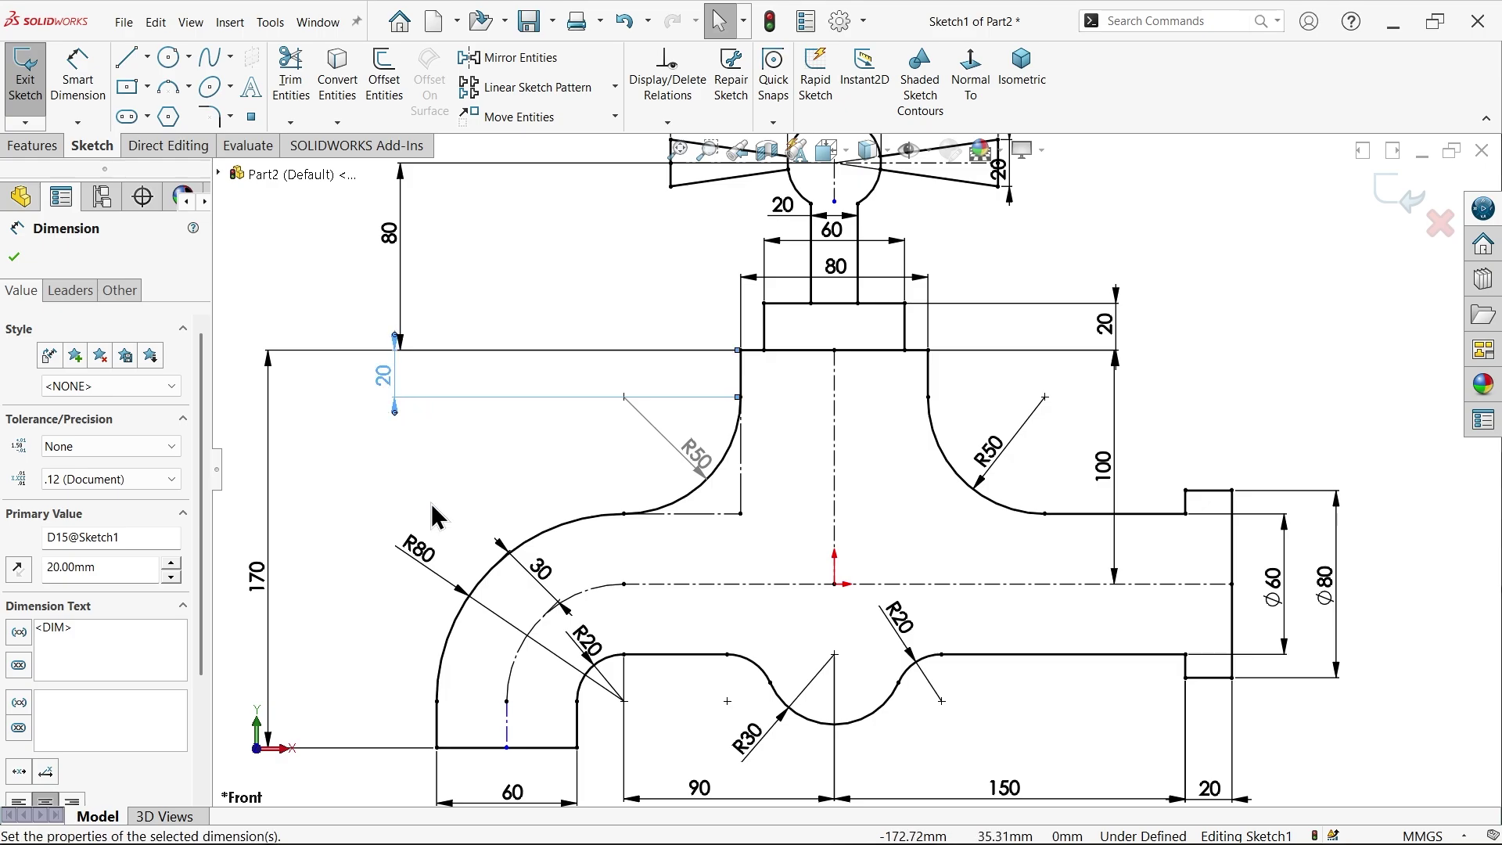
pyautogui.press('f')
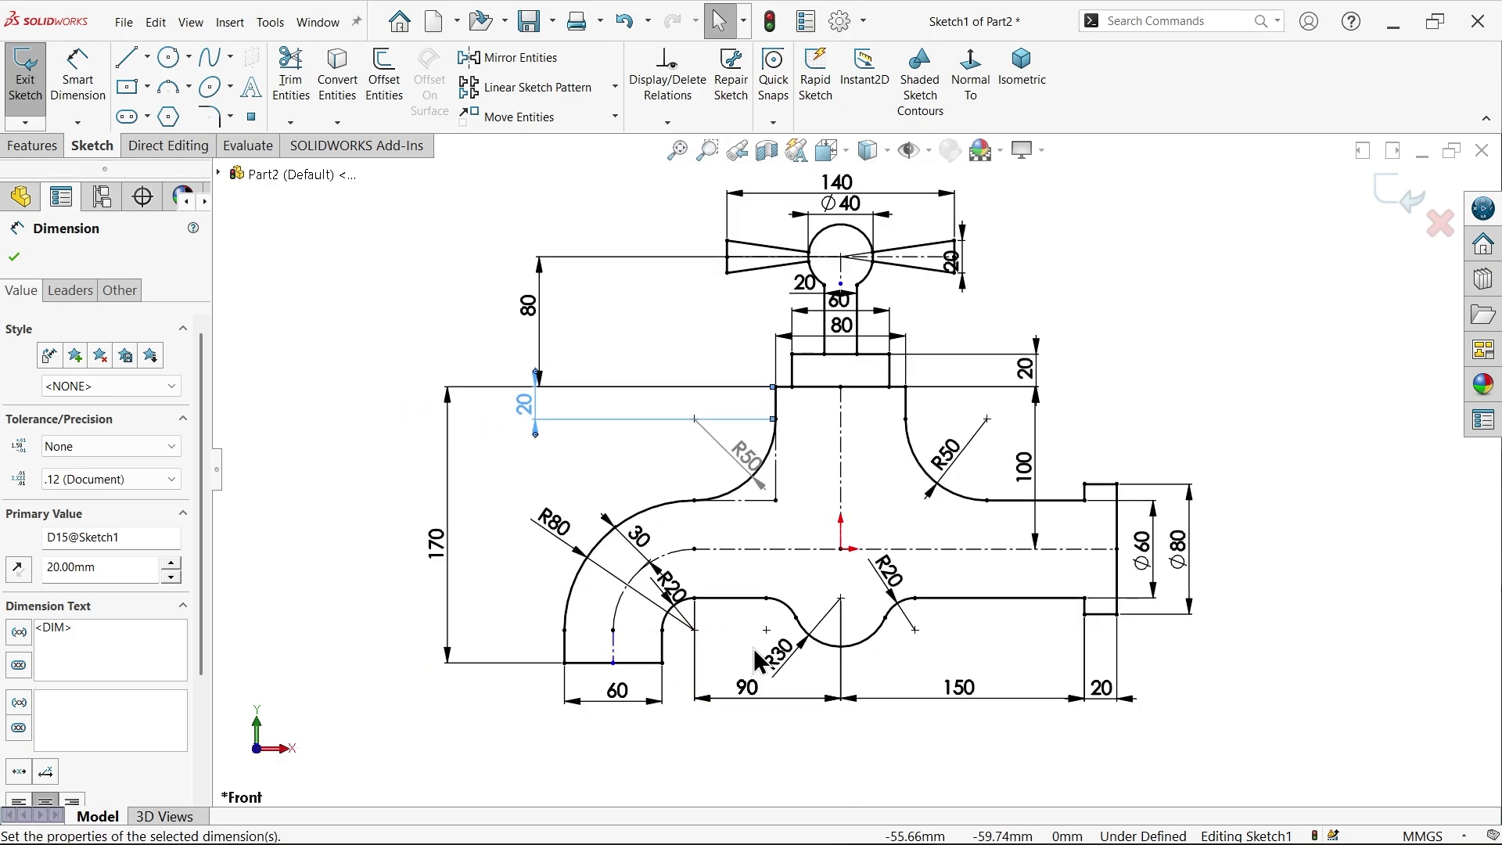
pyautogui.scroll(2, 949, 623)
pyautogui.scroll(-2, 1020, 399)
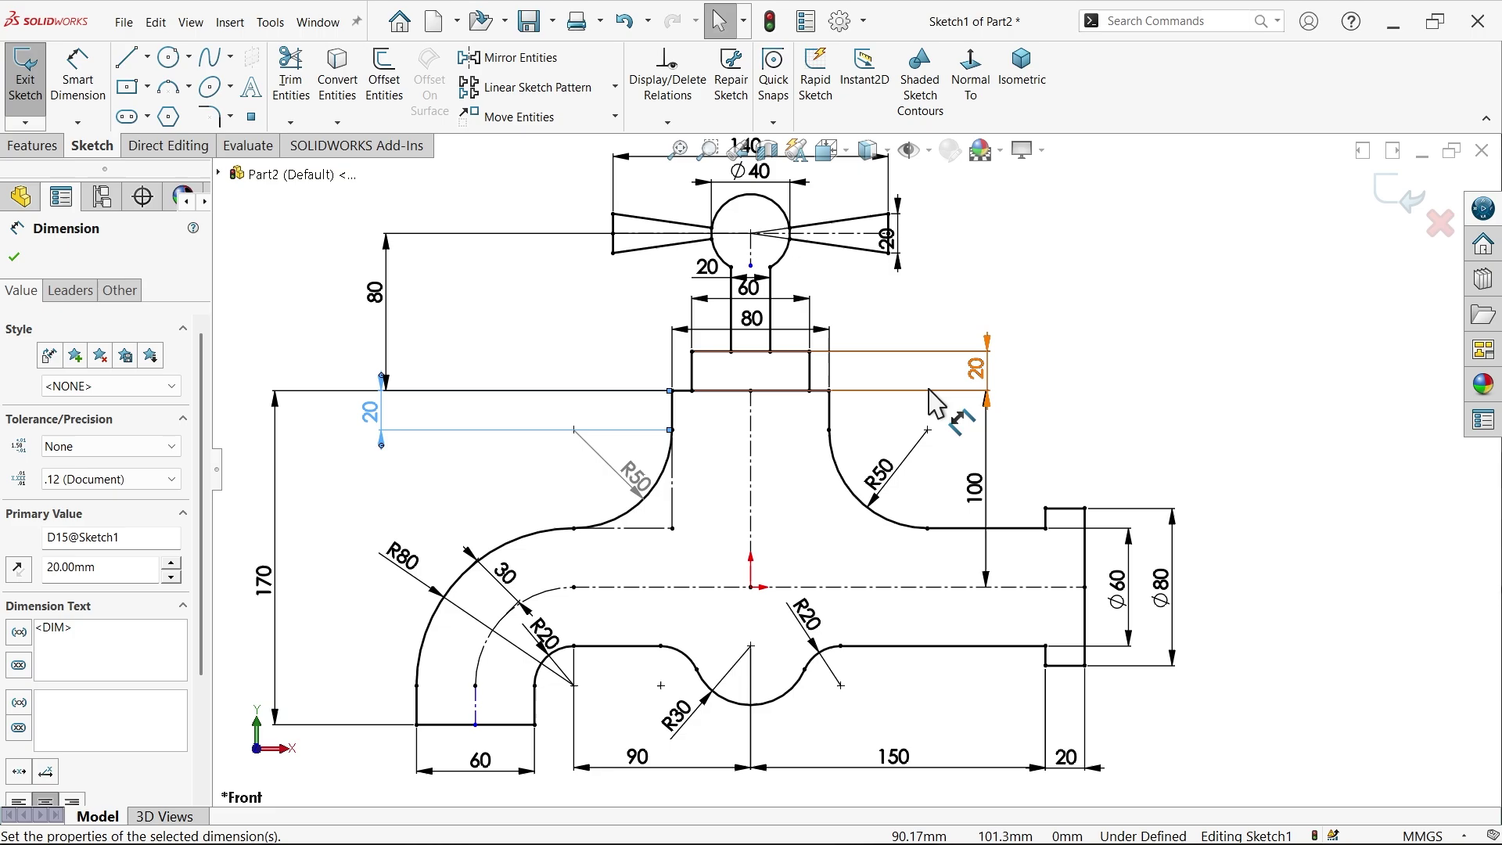
pyautogui.scroll(-1, 843, 386)
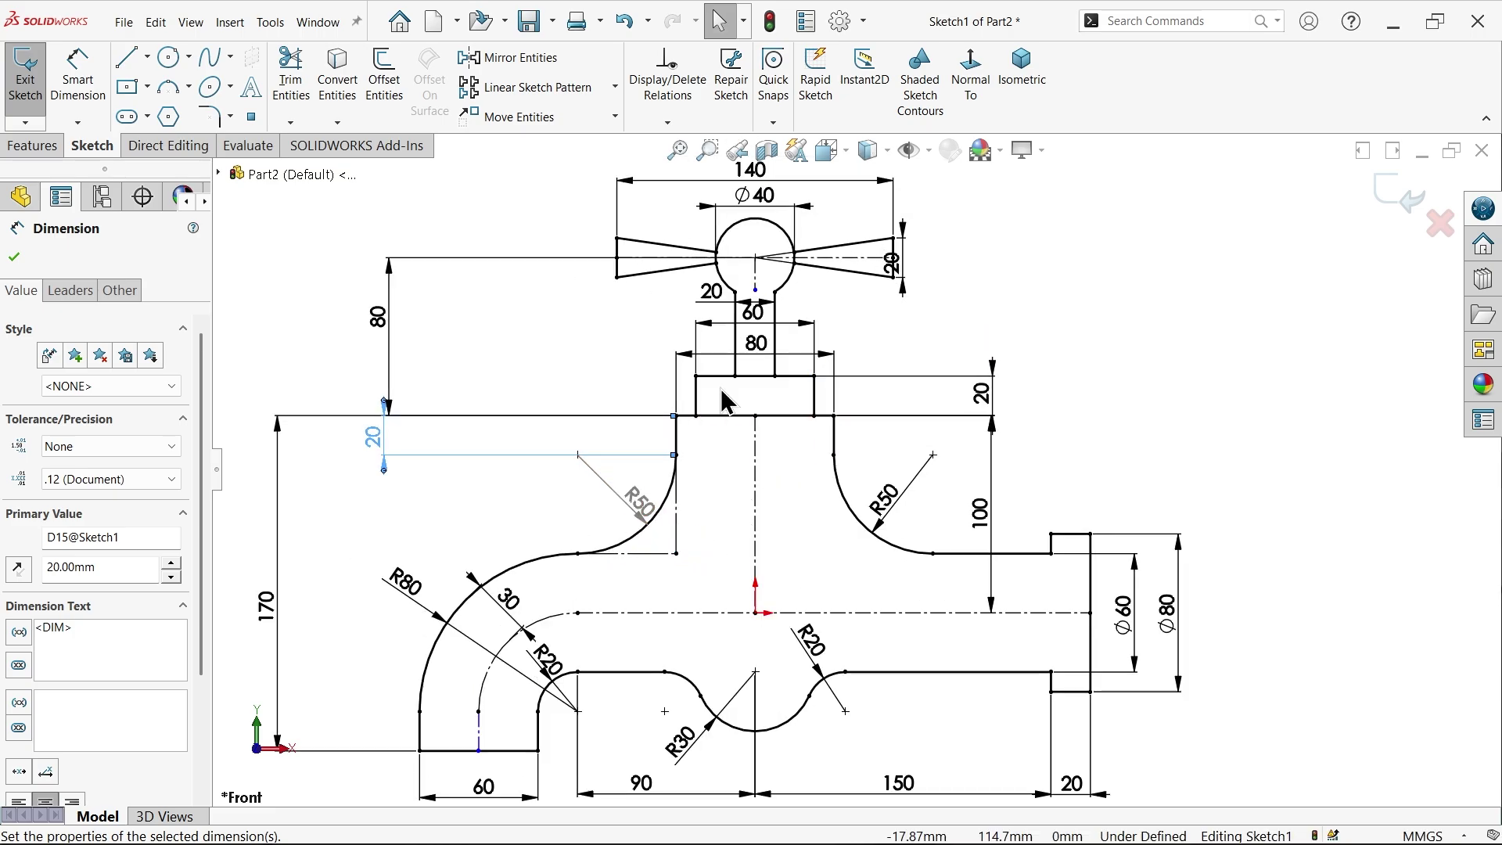
# Step: Display the Line Format toolbar
pyautogui.rightClick(1224, 86)
pyautogui.moveTo(1271, 154)
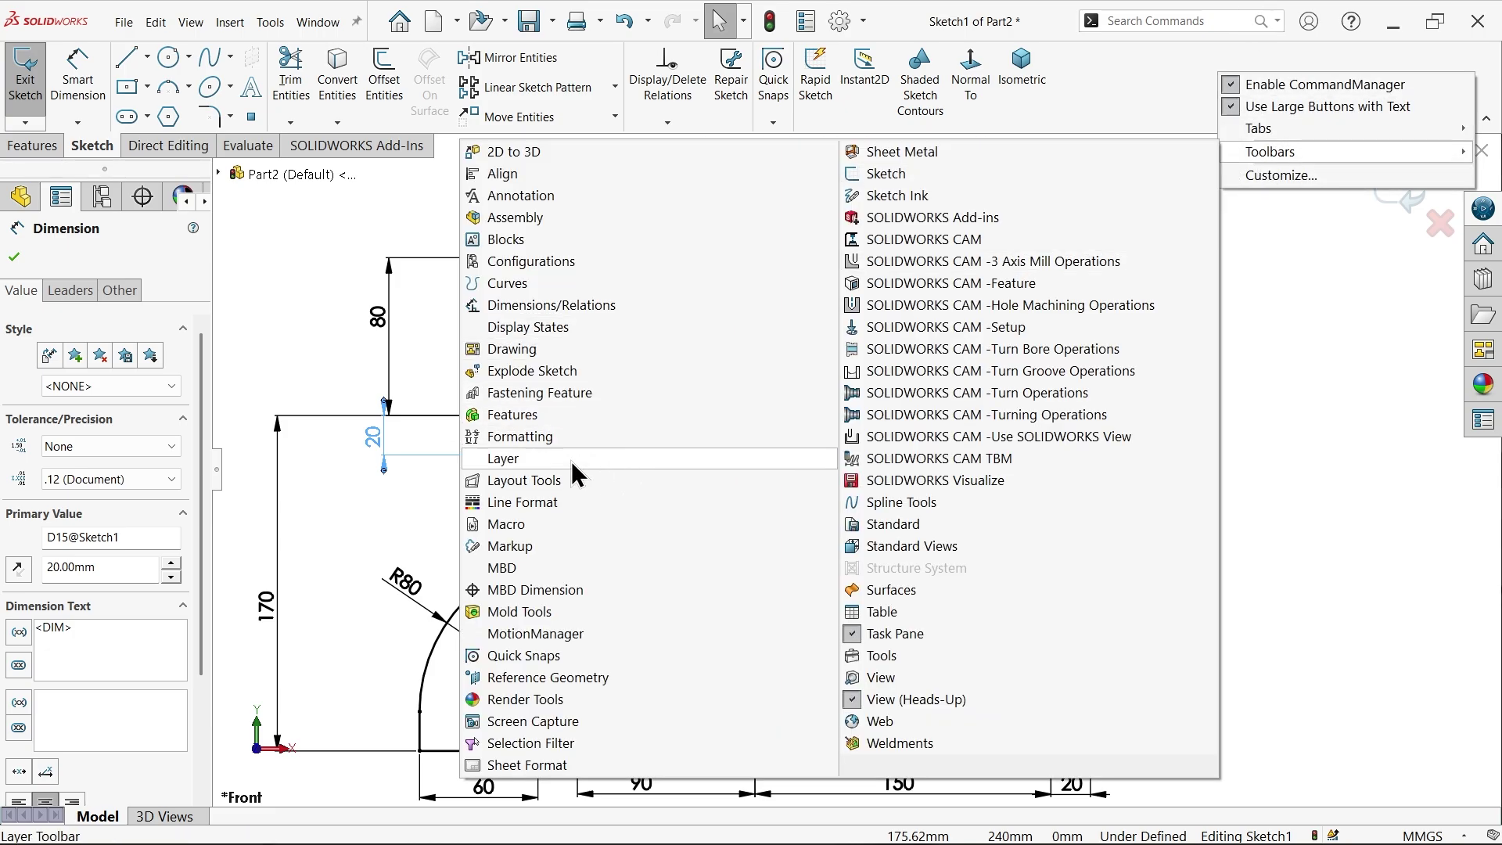
pyautogui.click(498, 503)
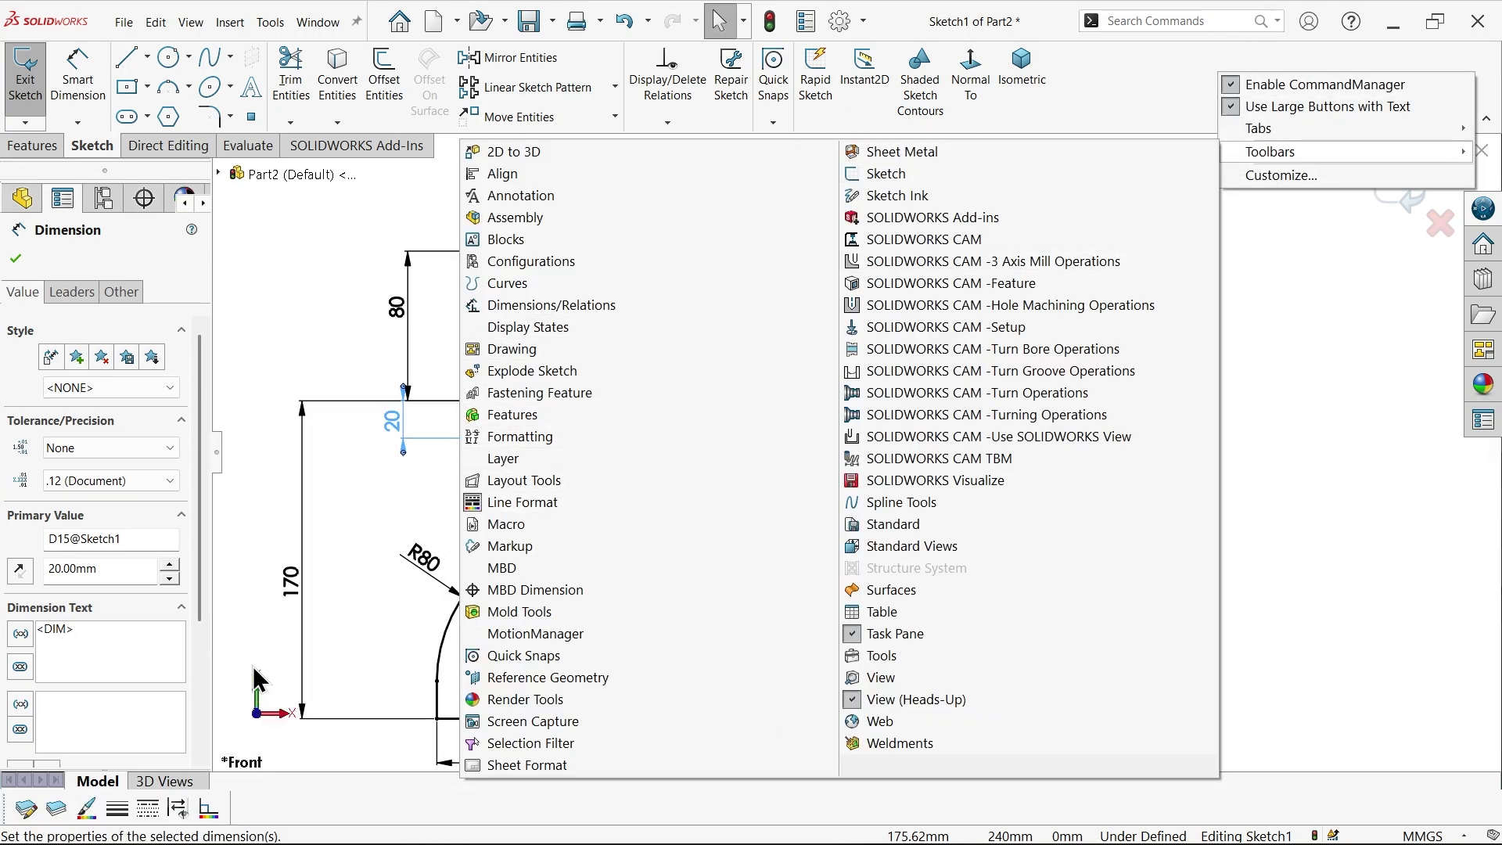
pyautogui.click(252, 611)
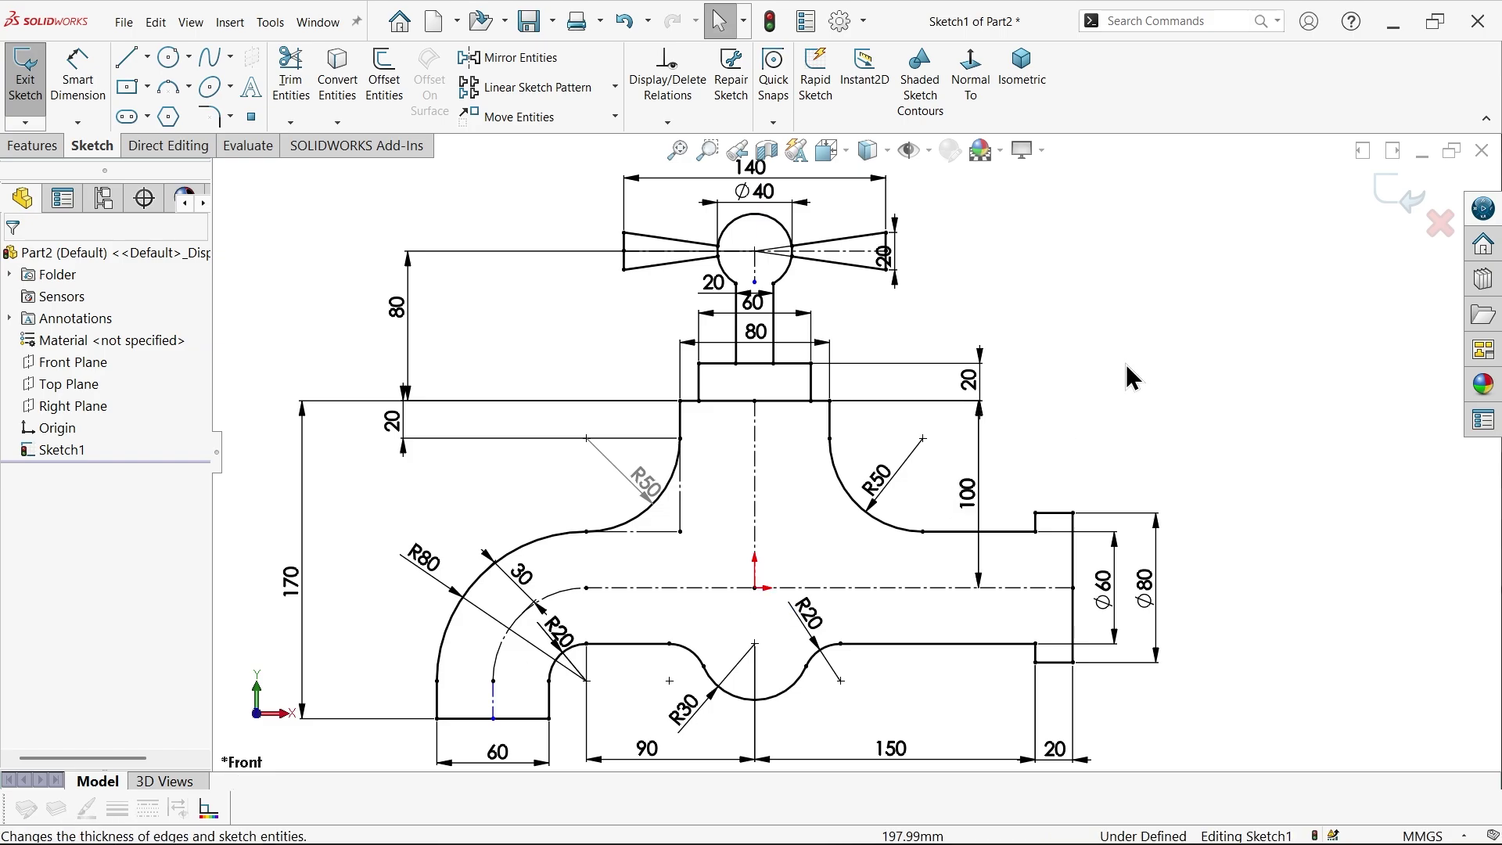
# Step: Select the entire tap sketch and set its line thickness to 0.7 mm
pyautogui.press('f')
pyautogui.moveTo(1256, 166)
pyautogui.mouseDown()
pyautogui.moveTo(509, 643)
pyautogui.moveTo(341, 733)
pyautogui.mouseUp()
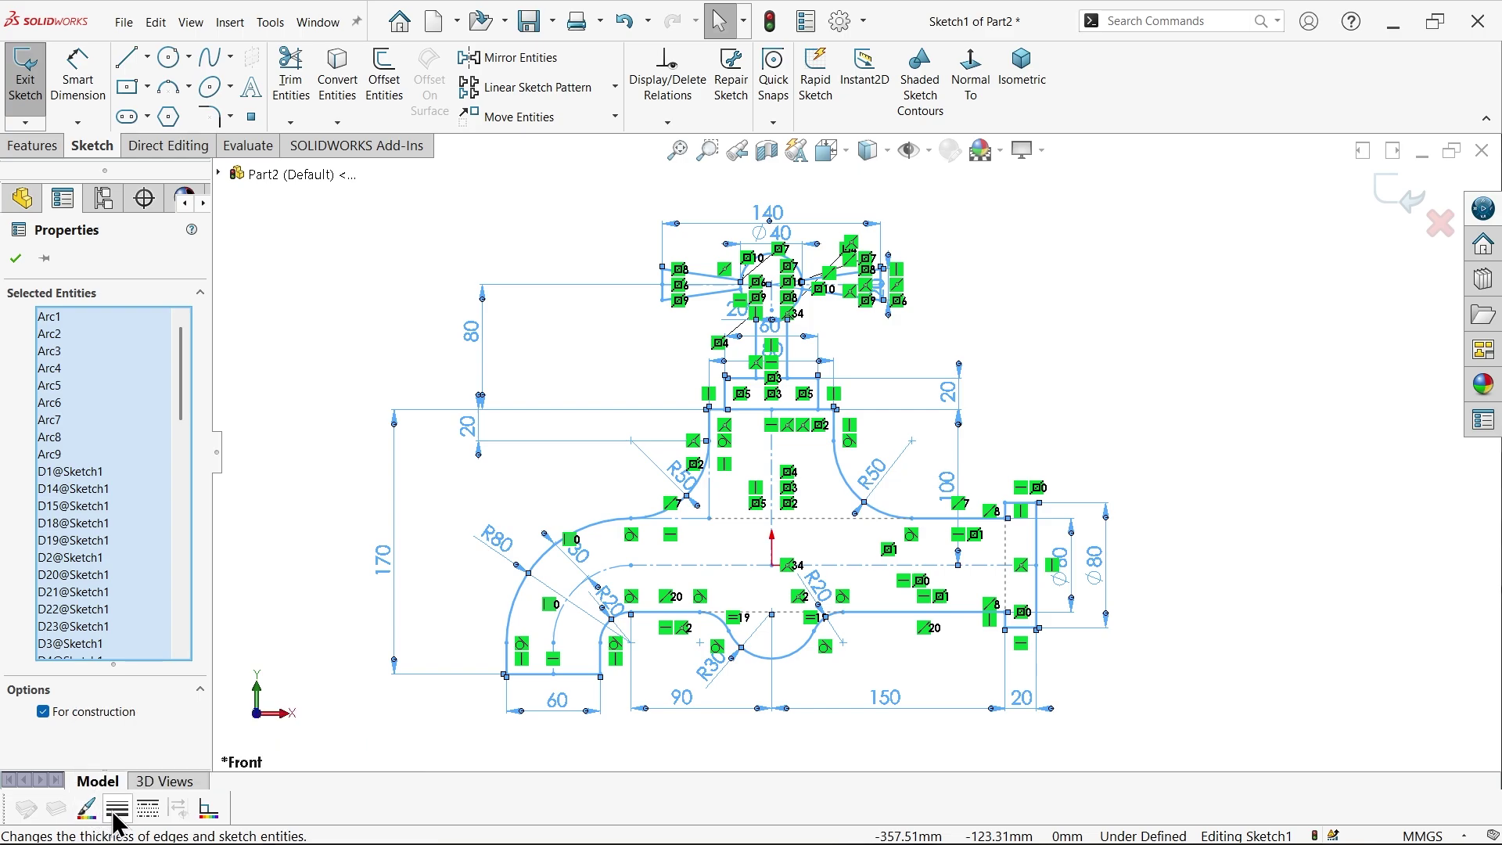
pyautogui.click(117, 814)
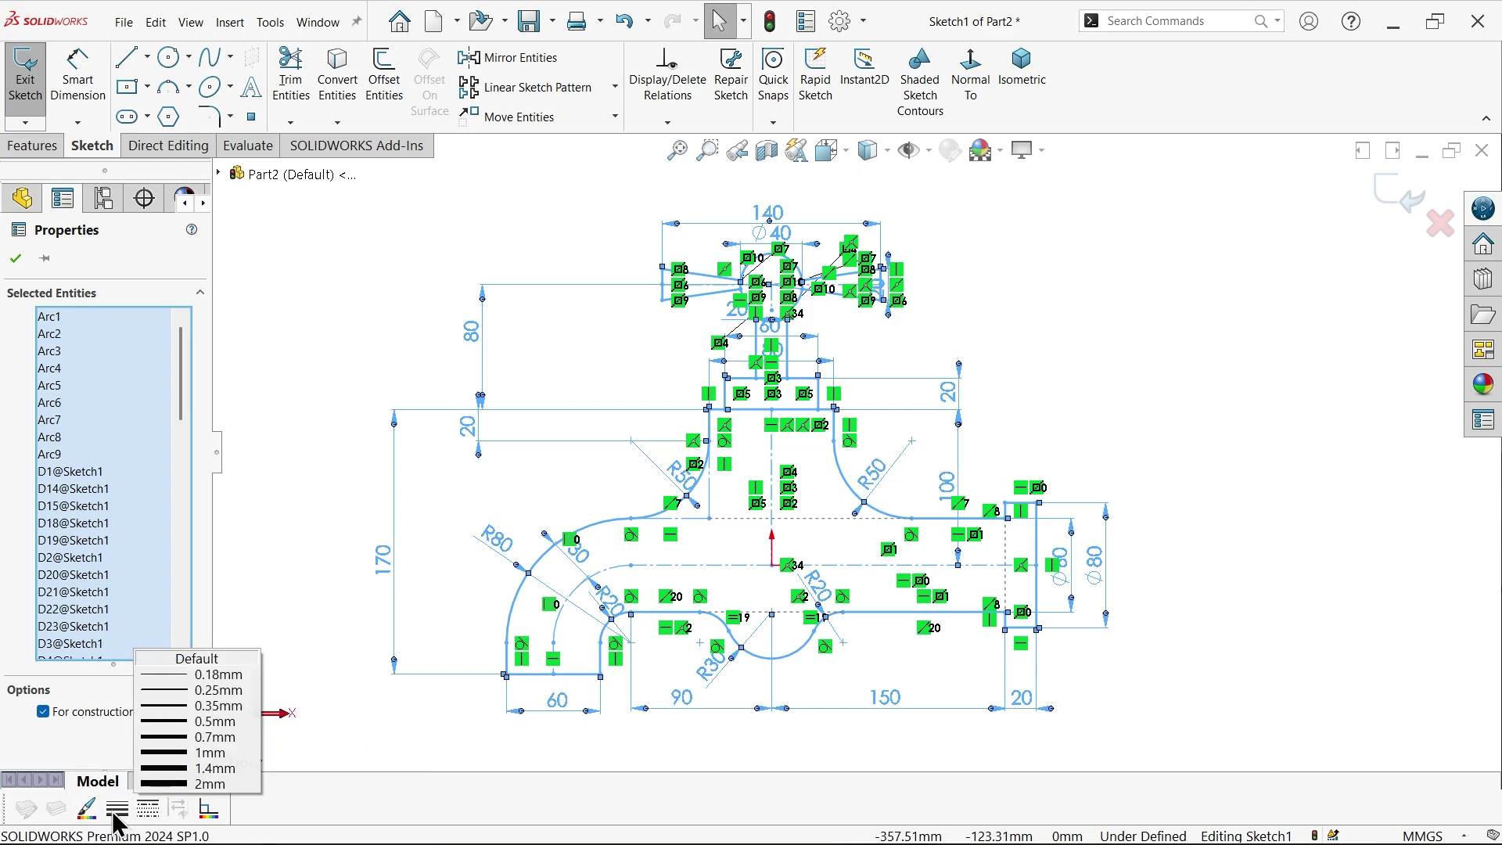
pyautogui.click(212, 737)
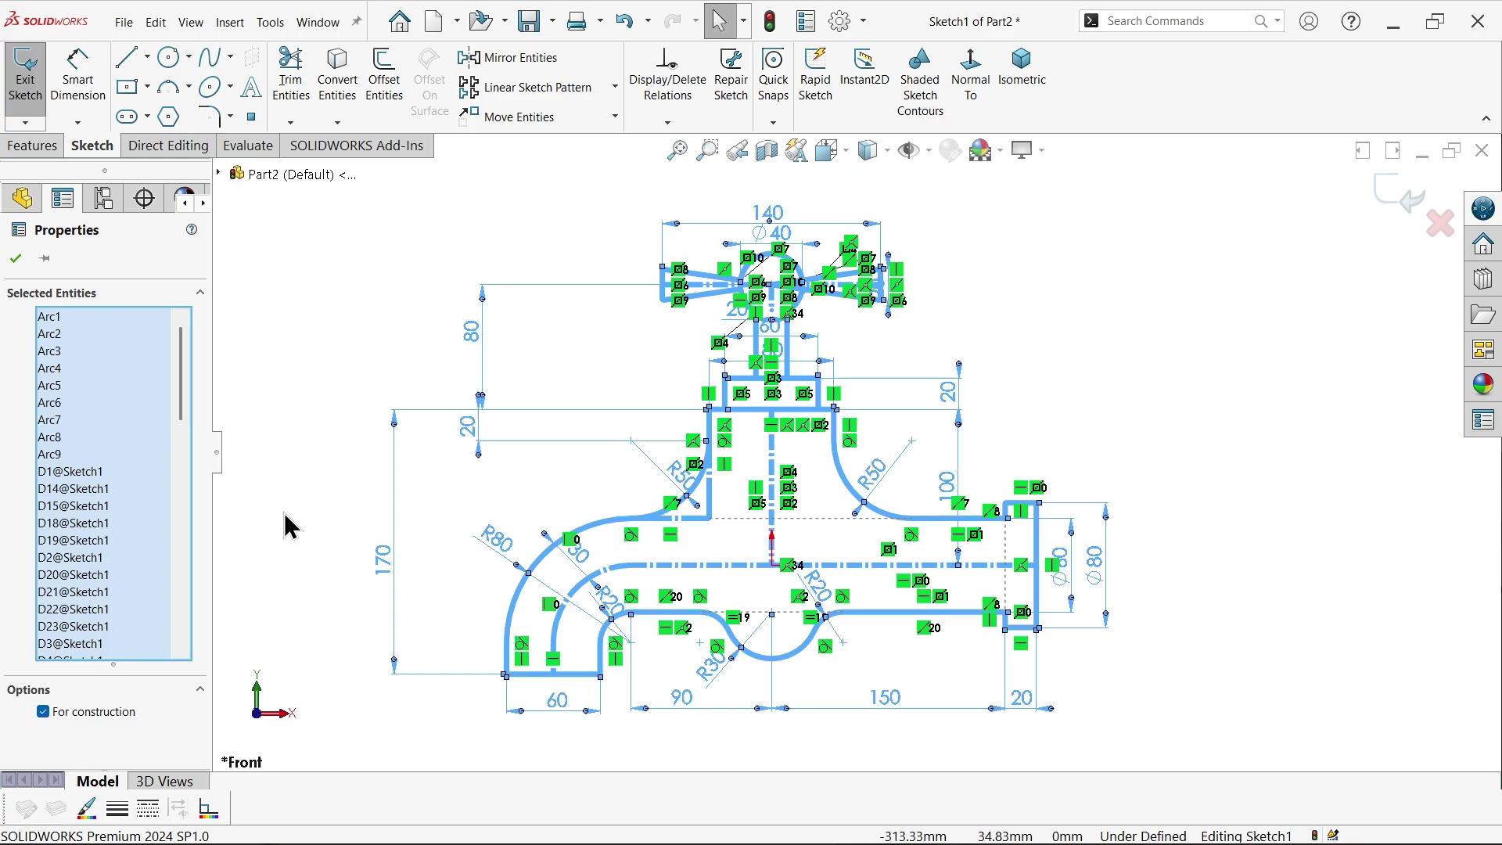
pyautogui.click(295, 480)
# Step: Set the body's horizontal and vertical centerlines and the spout's construction arc to a 0.25 mm line thickness
pyautogui.scroll(-2, 758, 475)
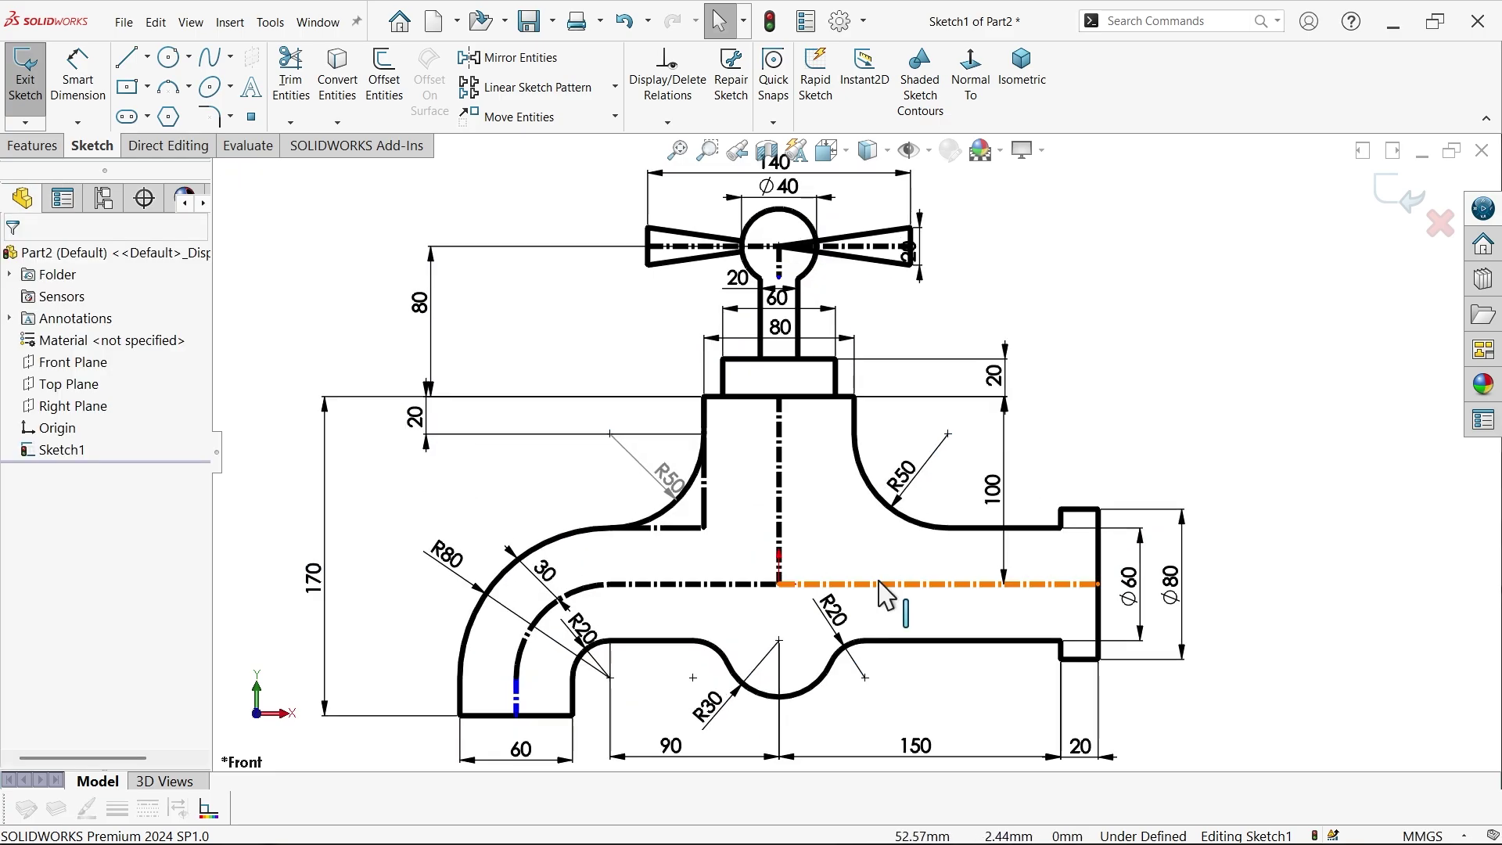
pyautogui.click(879, 595)
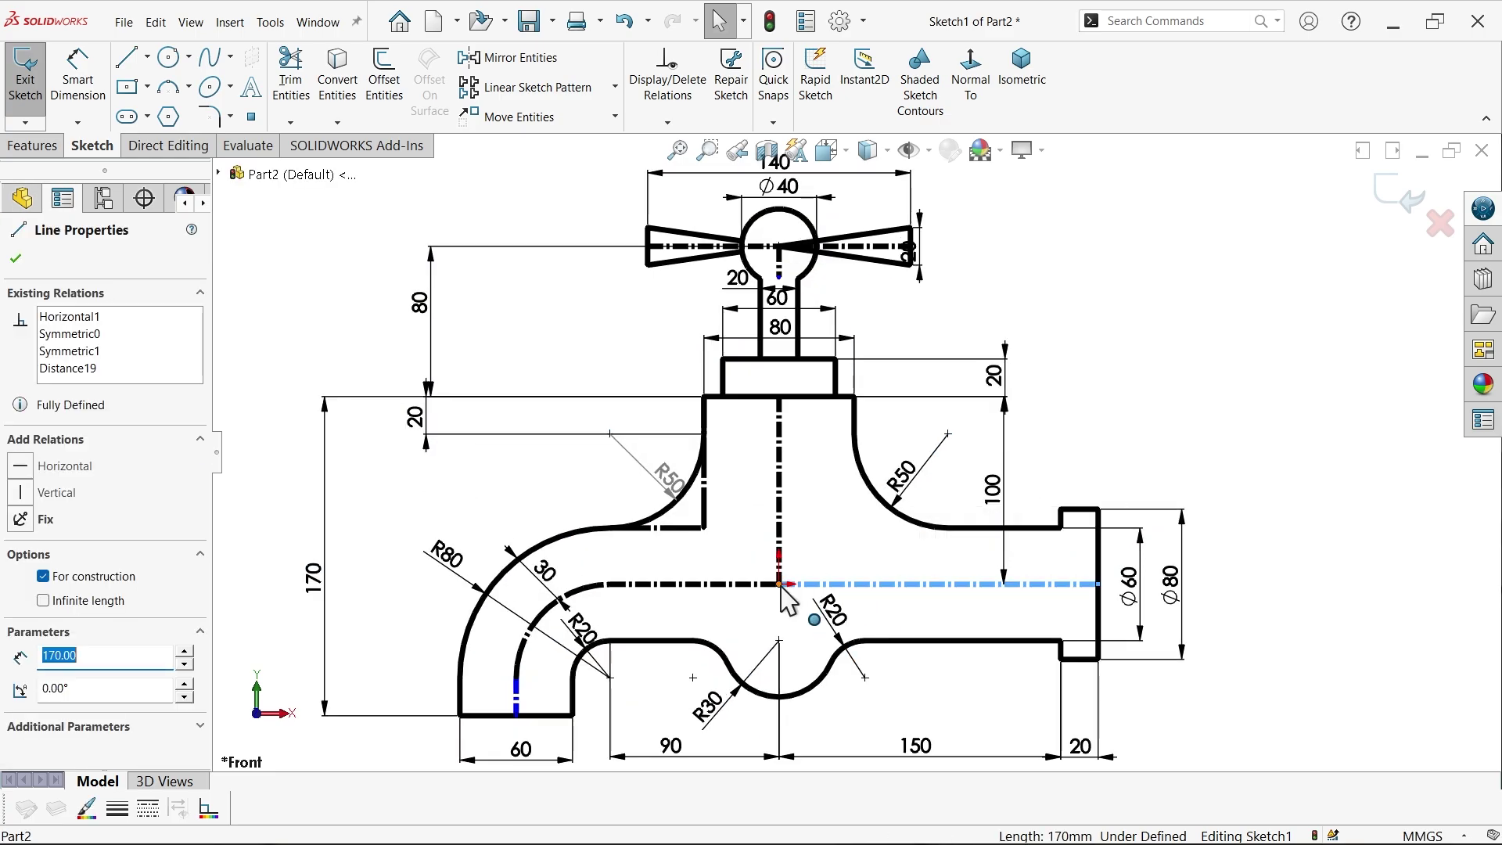
pyautogui.keyDown('ctrl'); pyautogui.click(732, 585); pyautogui.keyUp('ctrl')
pyautogui.keyDown('ctrl'); pyautogui.click(547, 614); pyautogui.keyUp('ctrl')
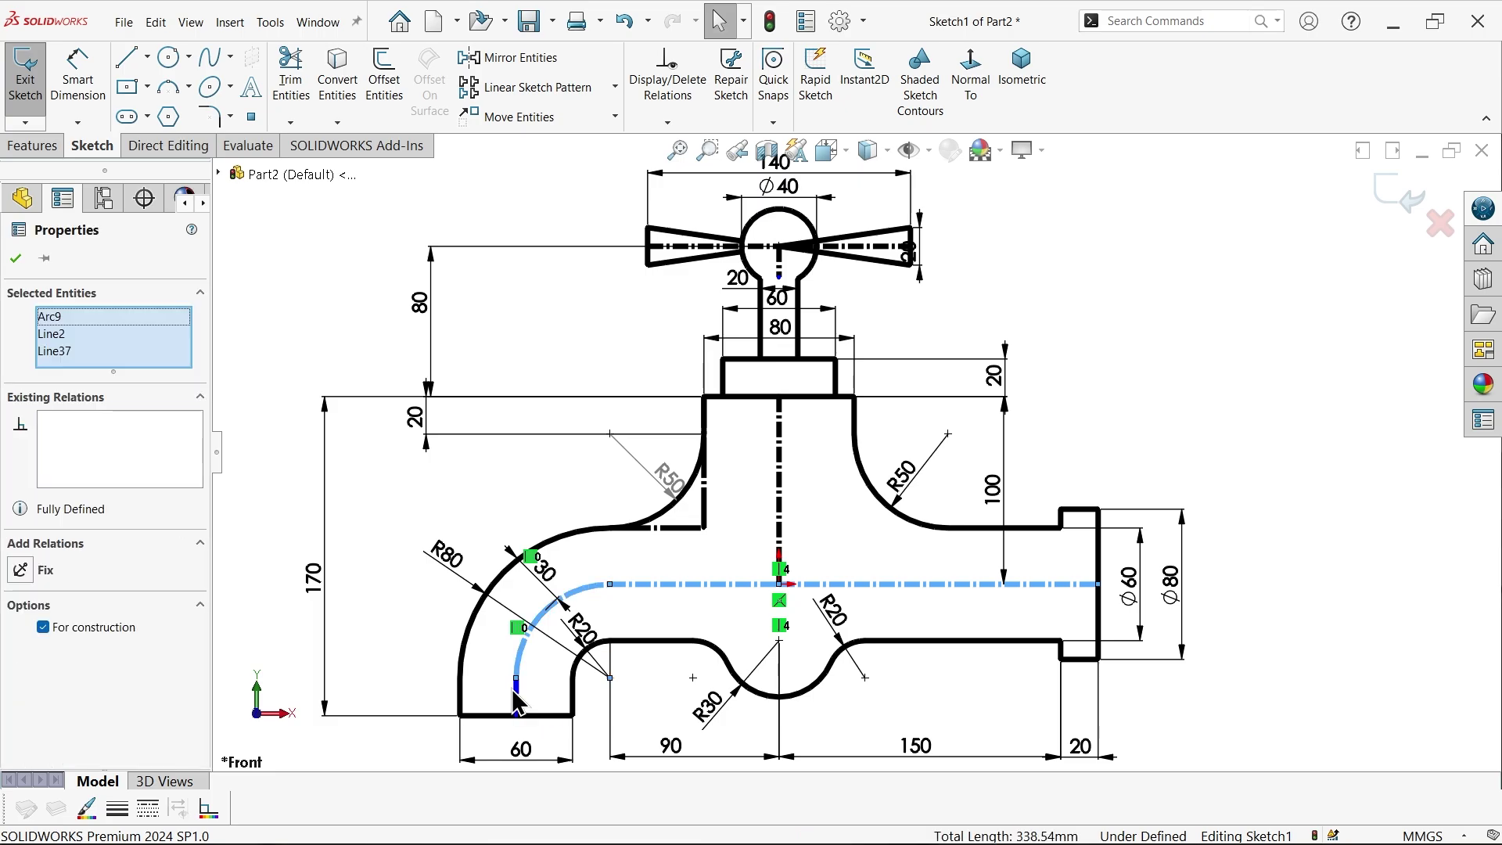
pyautogui.keyDown('ctrl'); pyautogui.click(782, 512); pyautogui.keyUp('ctrl')
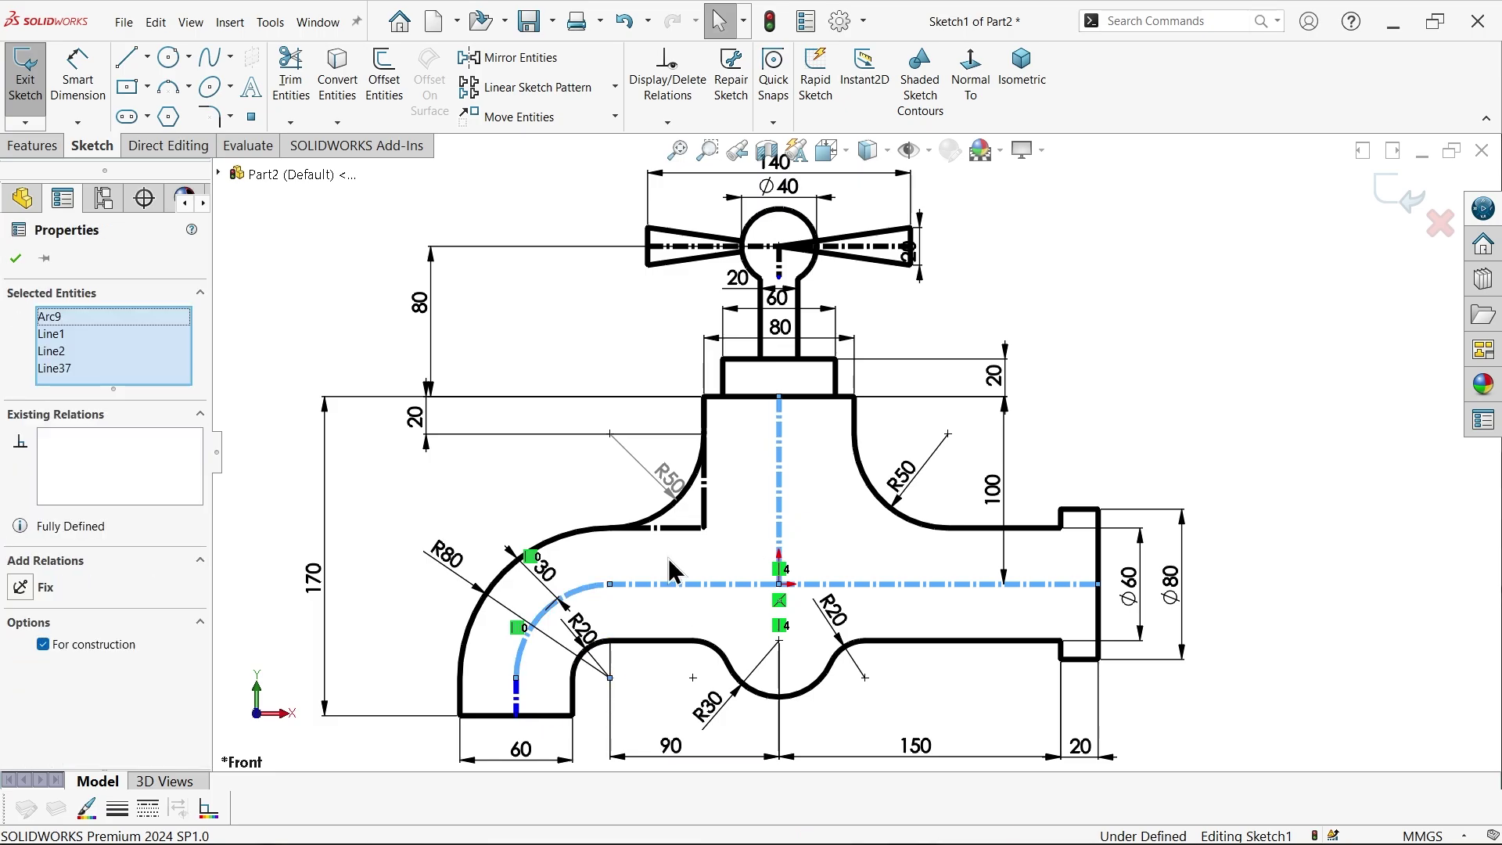
pyautogui.click(118, 808)
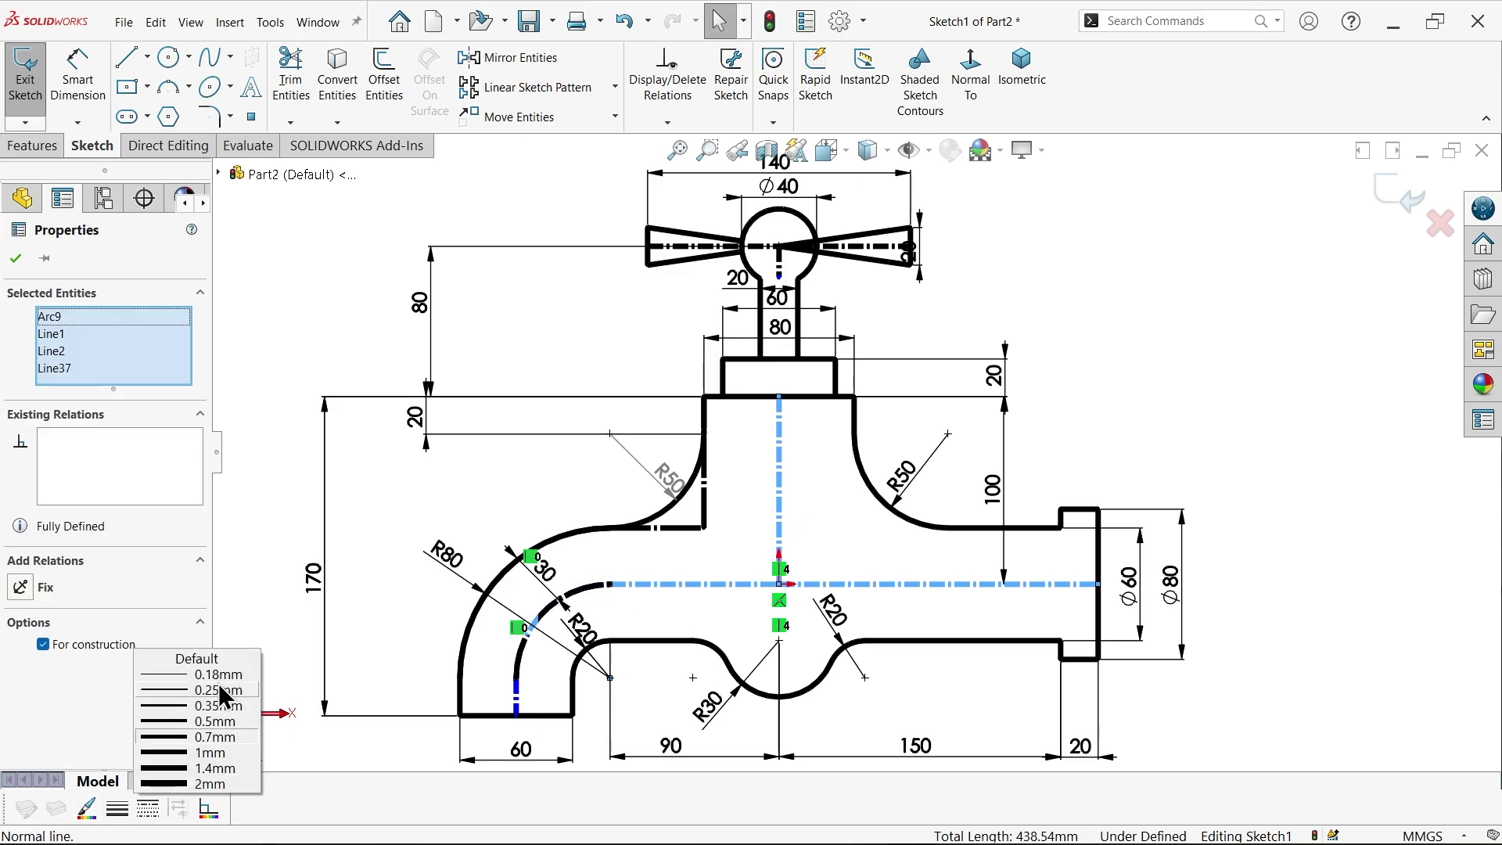
pyautogui.click(219, 684)
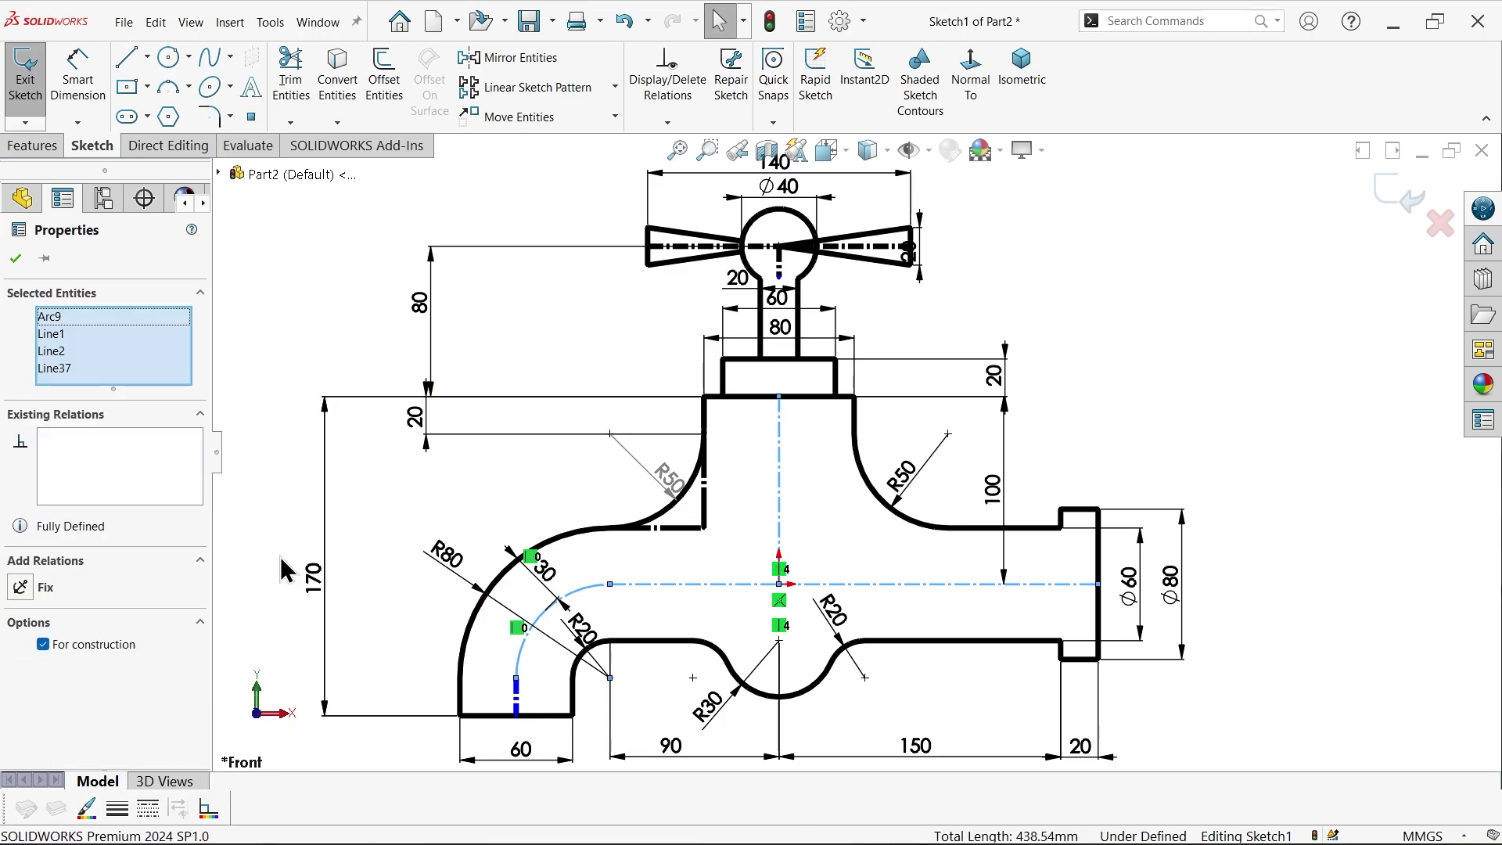
# Step: Set the short vertical centerline at the spout's outlet to a 0.25 mm line thickness
pyautogui.click(517, 701)
pyautogui.click(118, 808)
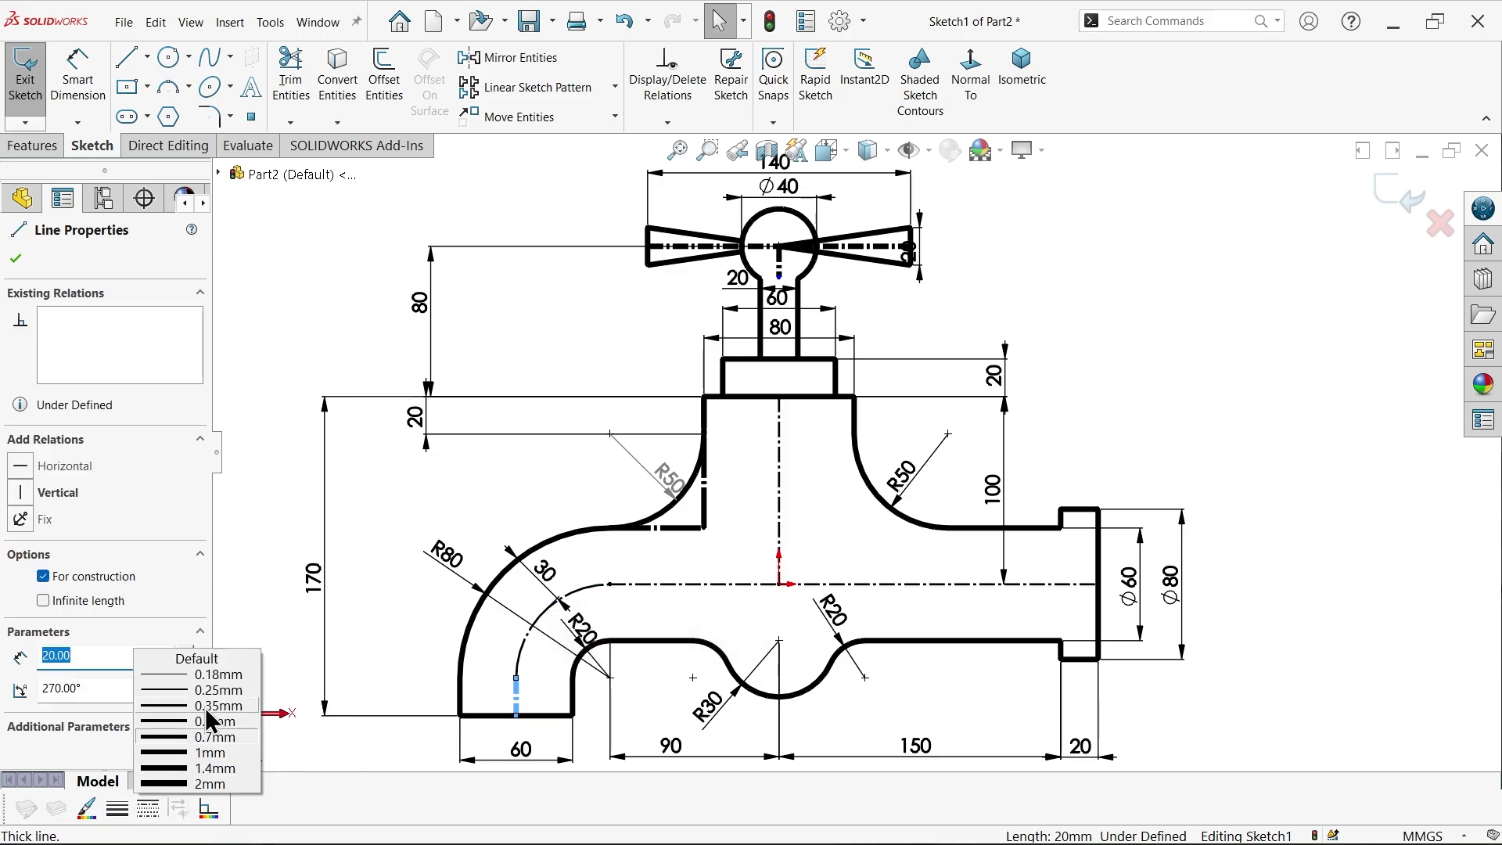
pyautogui.click(222, 690)
pyautogui.click(295, 679)
# Step: Snap the lower endpoint of the spout's vertical centerline to the midpoint of the spout's bottom edge
pyautogui.scroll(-5, 501, 704)
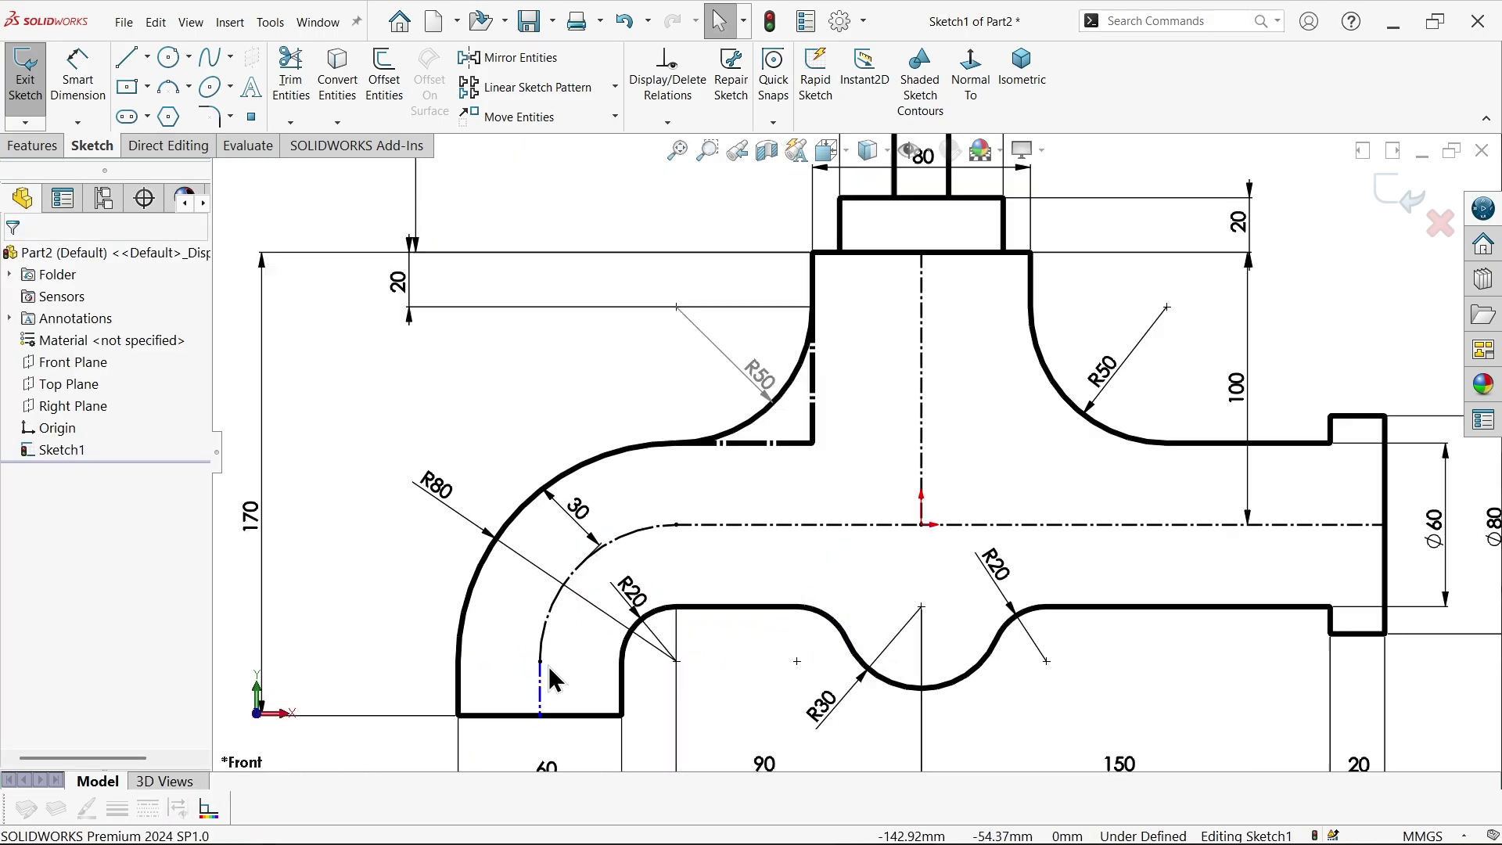
pyautogui.moveTo(574, 714)
pyautogui.mouseDown()
pyautogui.moveTo(579, 731)
pyautogui.moveTo(572, 717)
pyautogui.mouseUp()
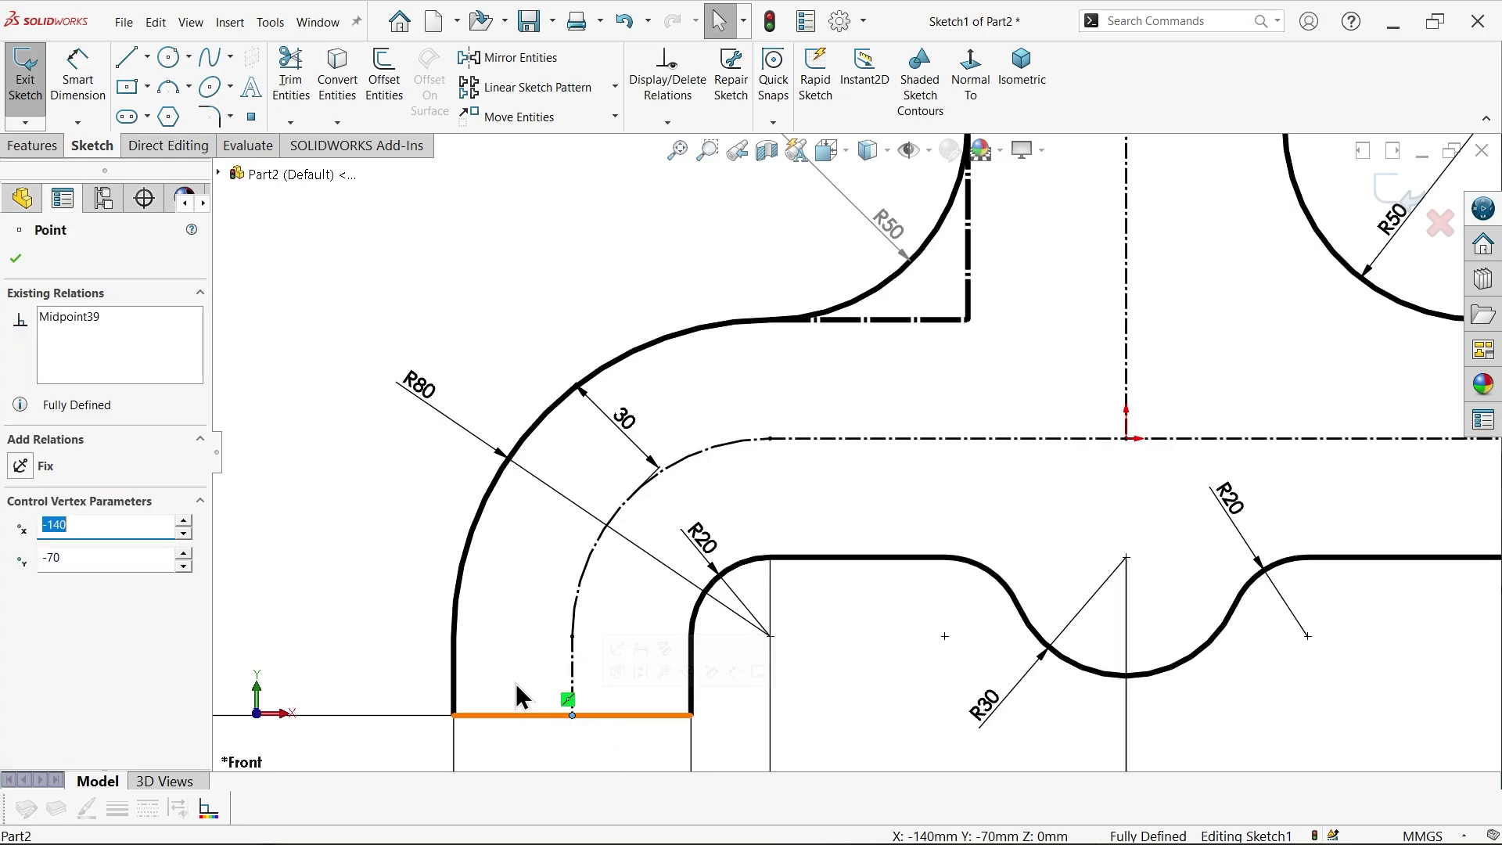
pyautogui.click(537, 660)
pyautogui.press('f')
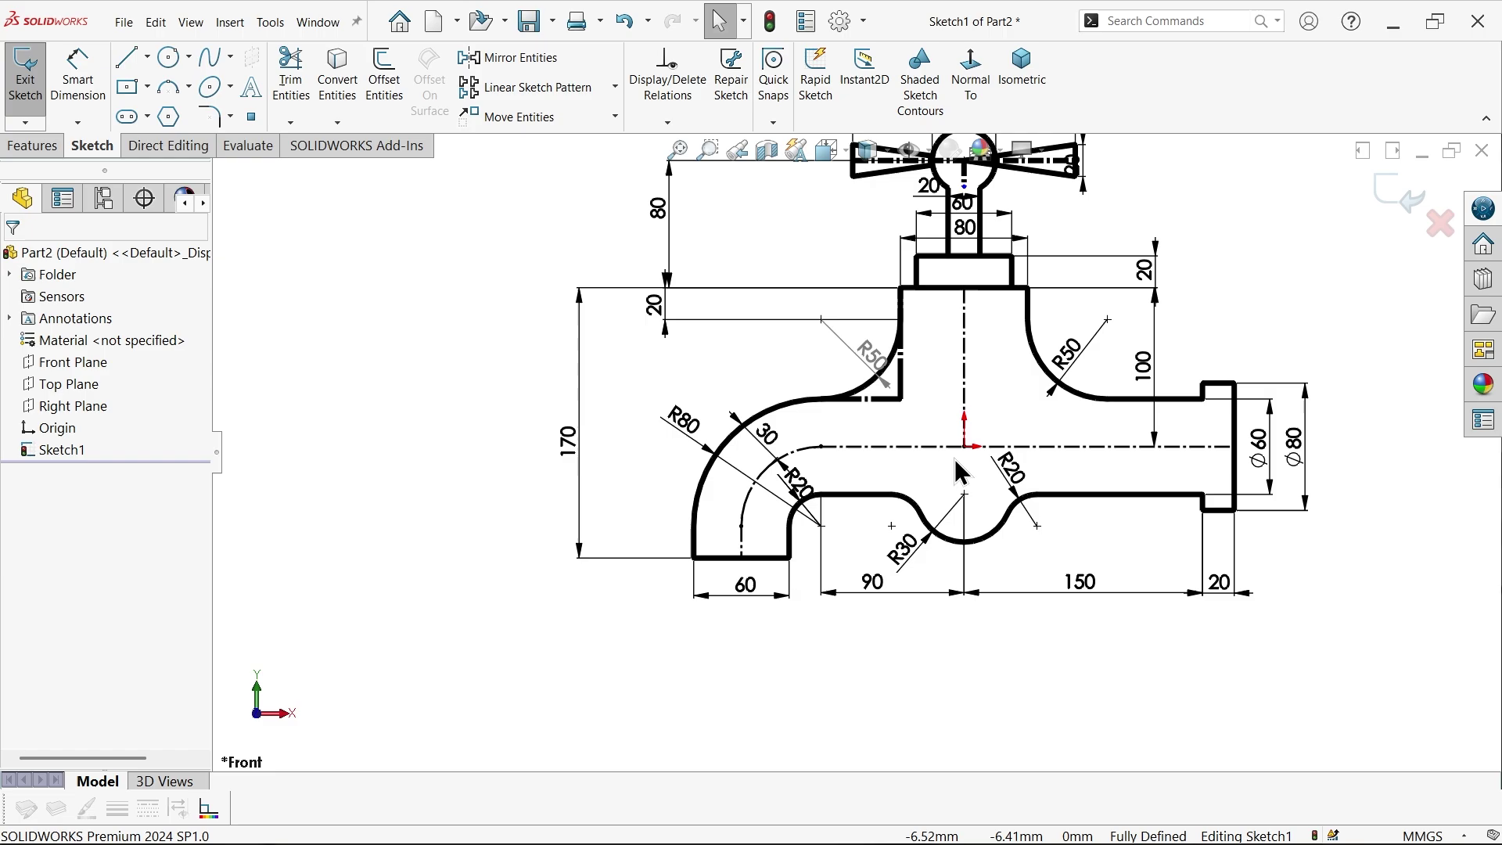
# Step: Try to add a 10 mm sketch fillet at the corner where the outlet pipe's upper edge meets the flange
pyautogui.scroll(-5, 1090, 509)
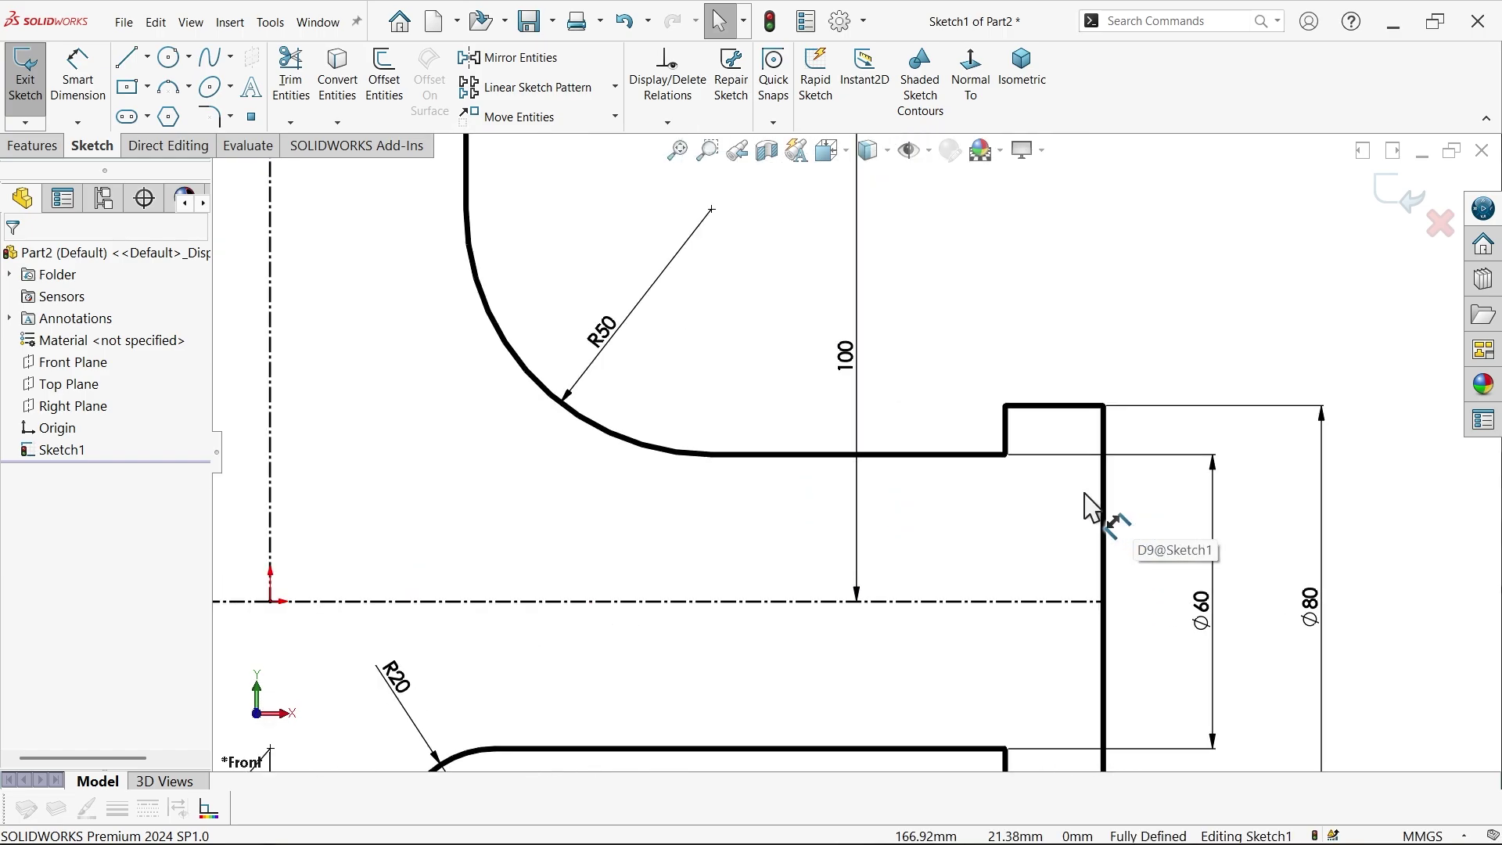
pyautogui.scroll(-3, 1017, 477)
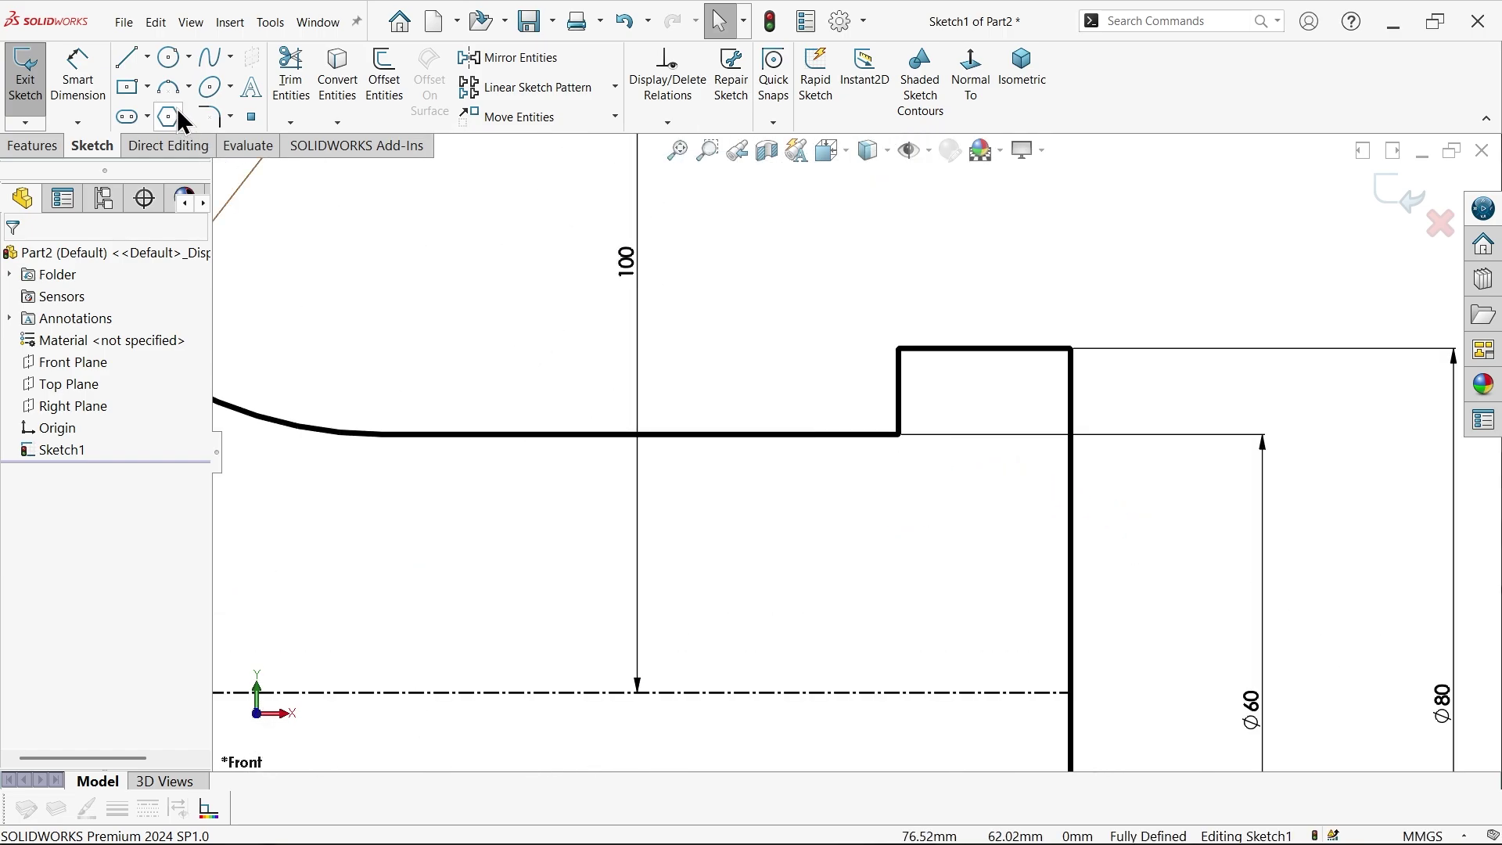
pyautogui.click(214, 117)
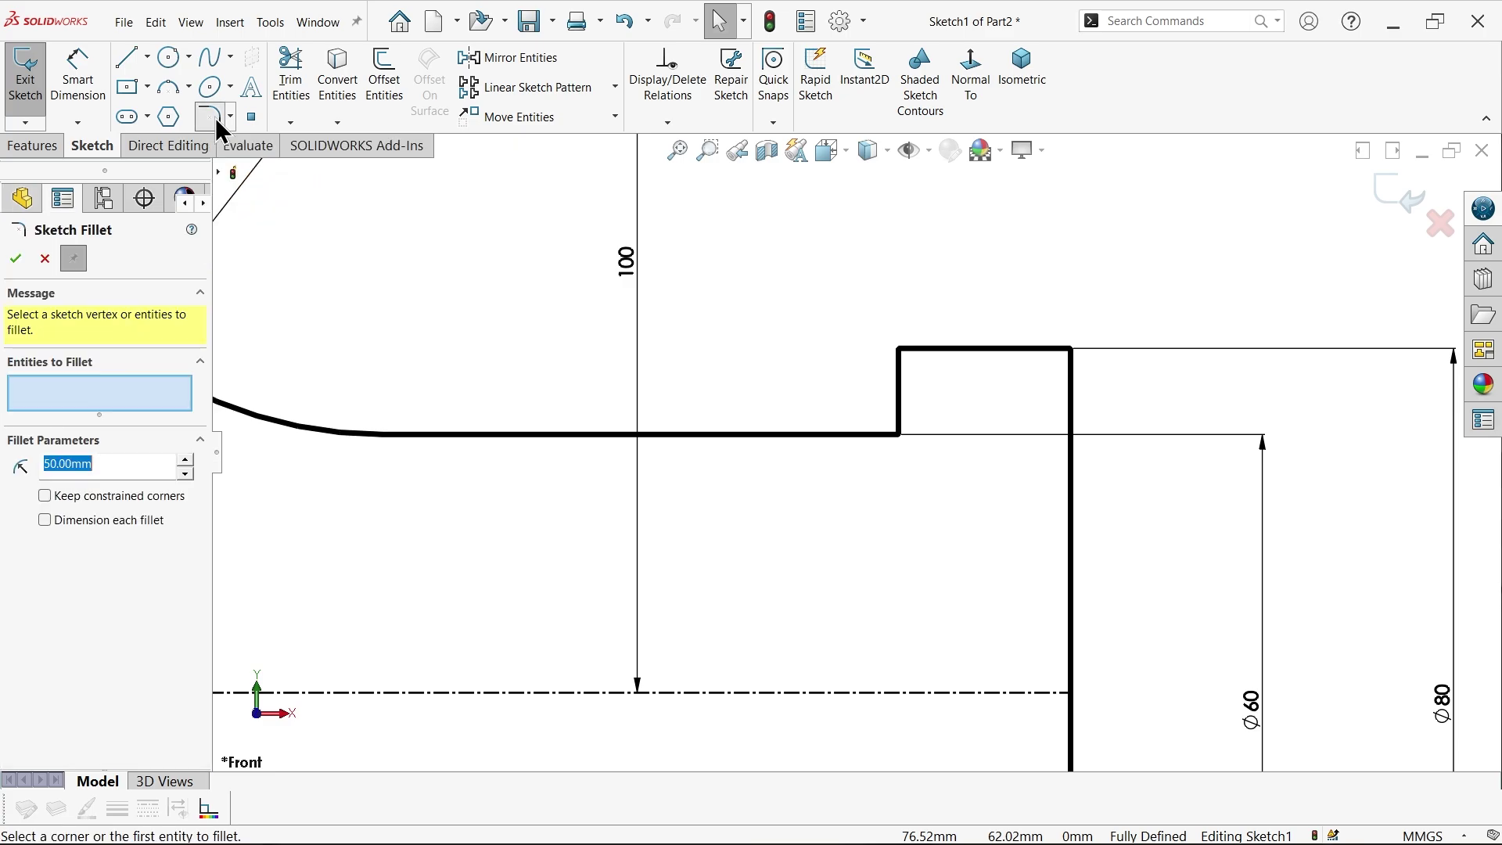
pyautogui.write('10')
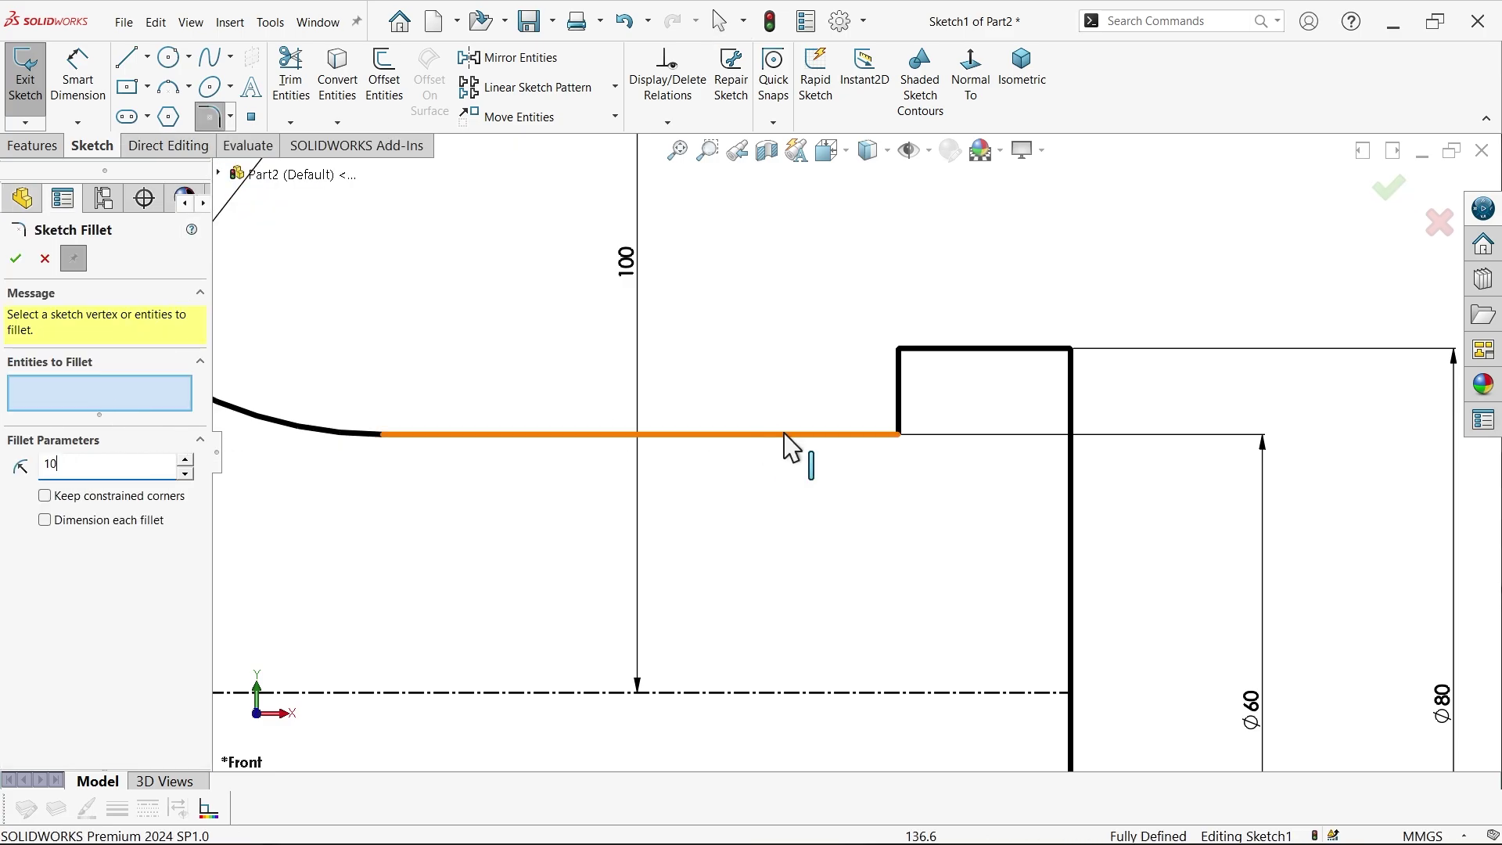
pyautogui.click(900, 435)
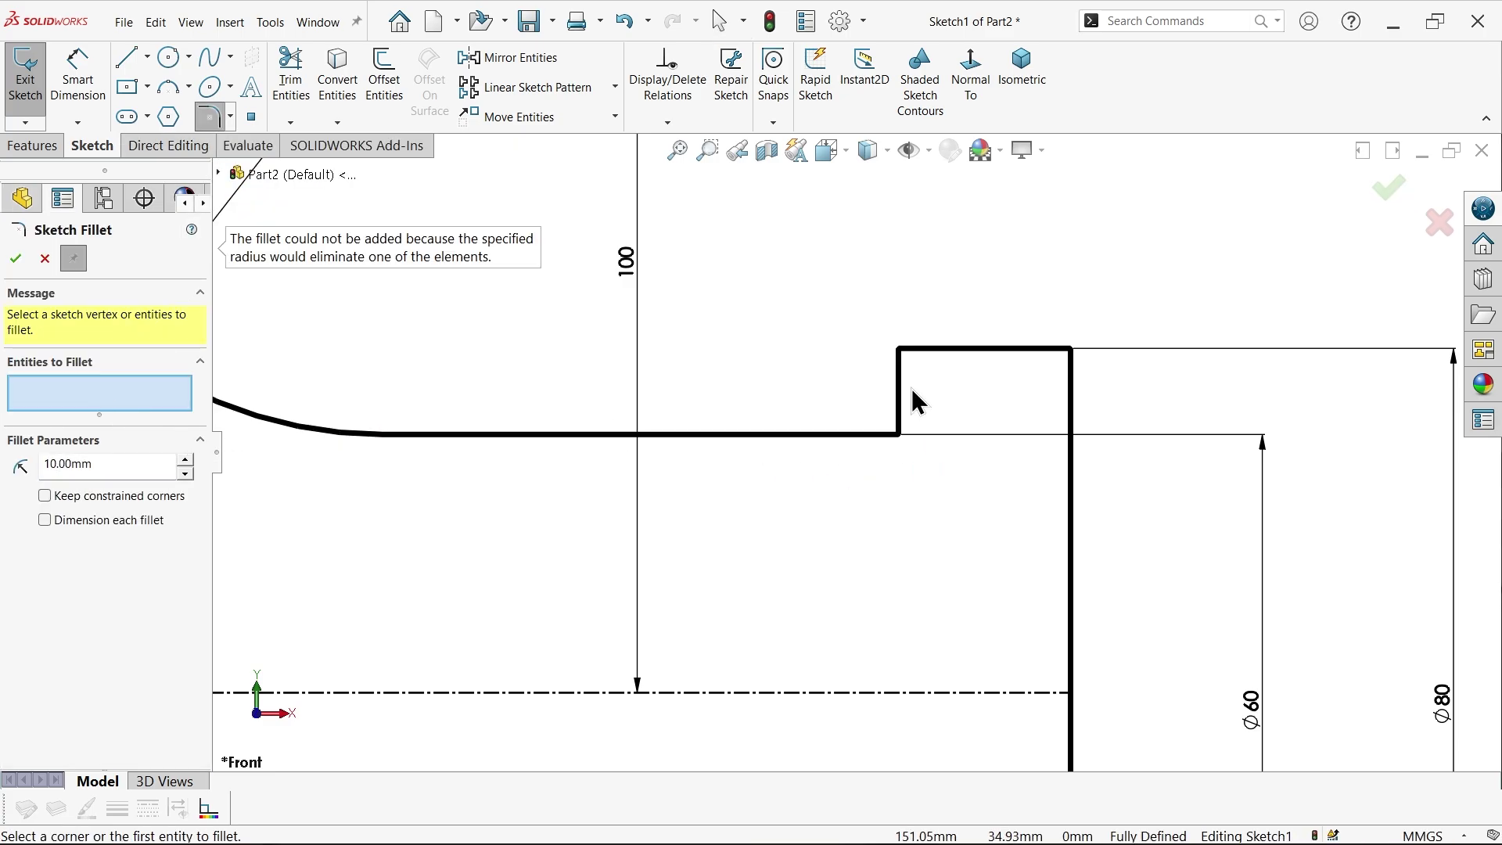
pyautogui.click(45, 258)
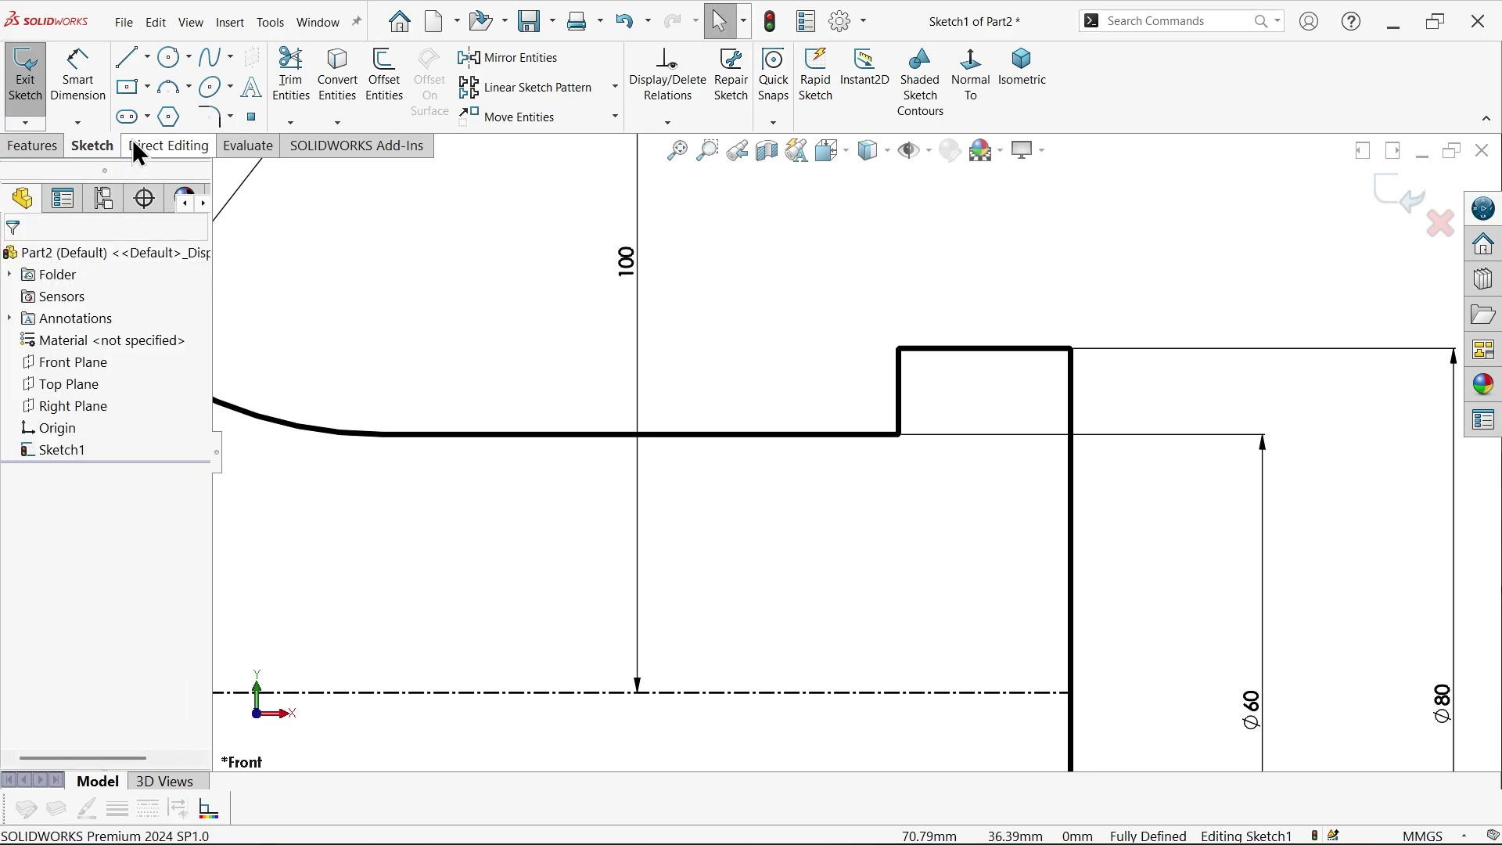
# Step: Sketch a three-point arc of about 19 mm radius from the outlet flange's upper inner corner to the pipe's upper edge
pyautogui.click(176, 93)
pyautogui.scroll(-3, 788, 426)
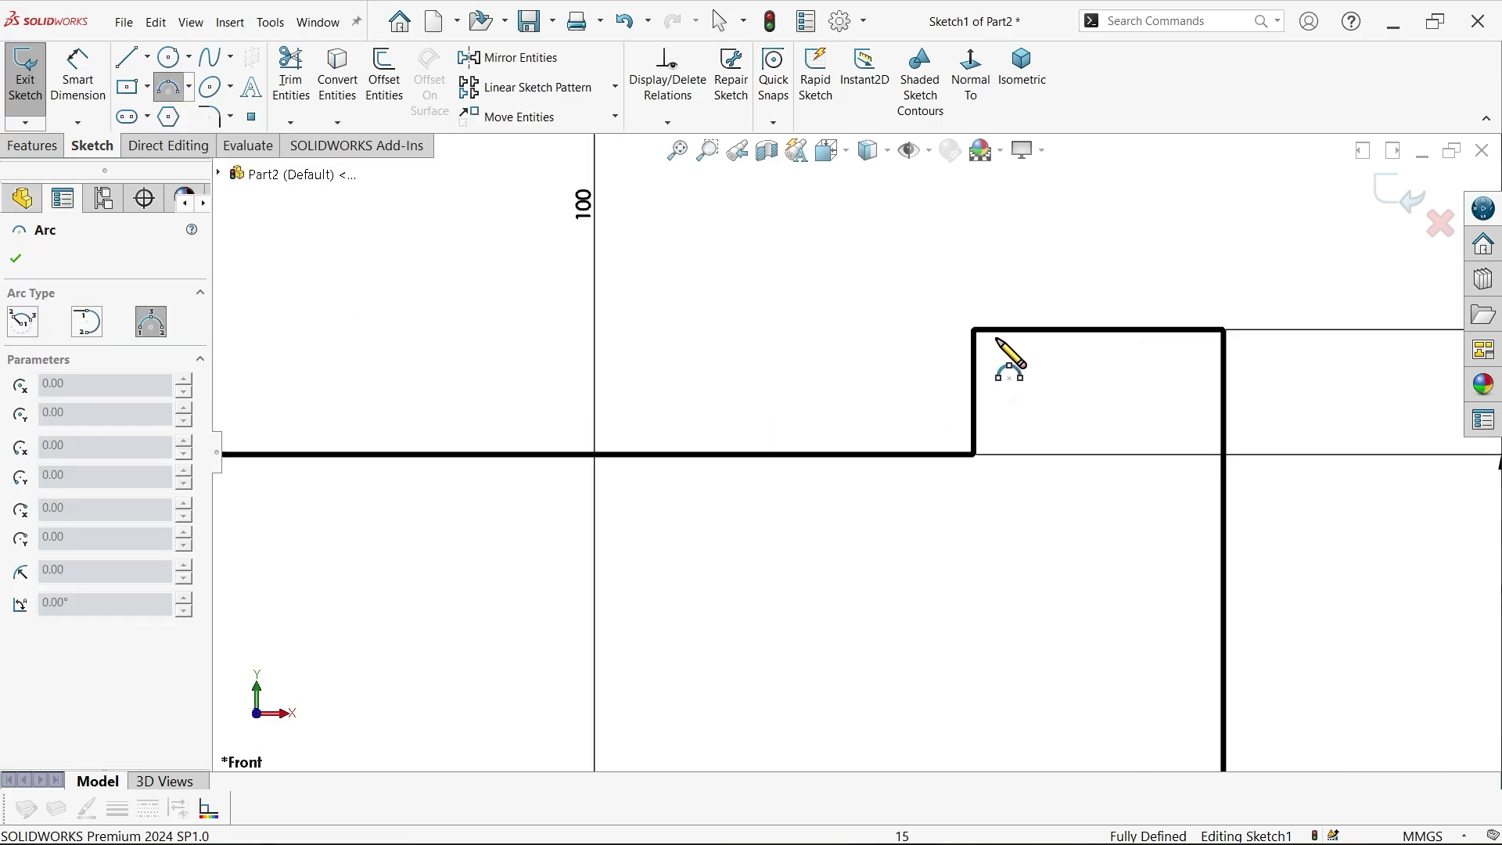
pyautogui.click(974, 330)
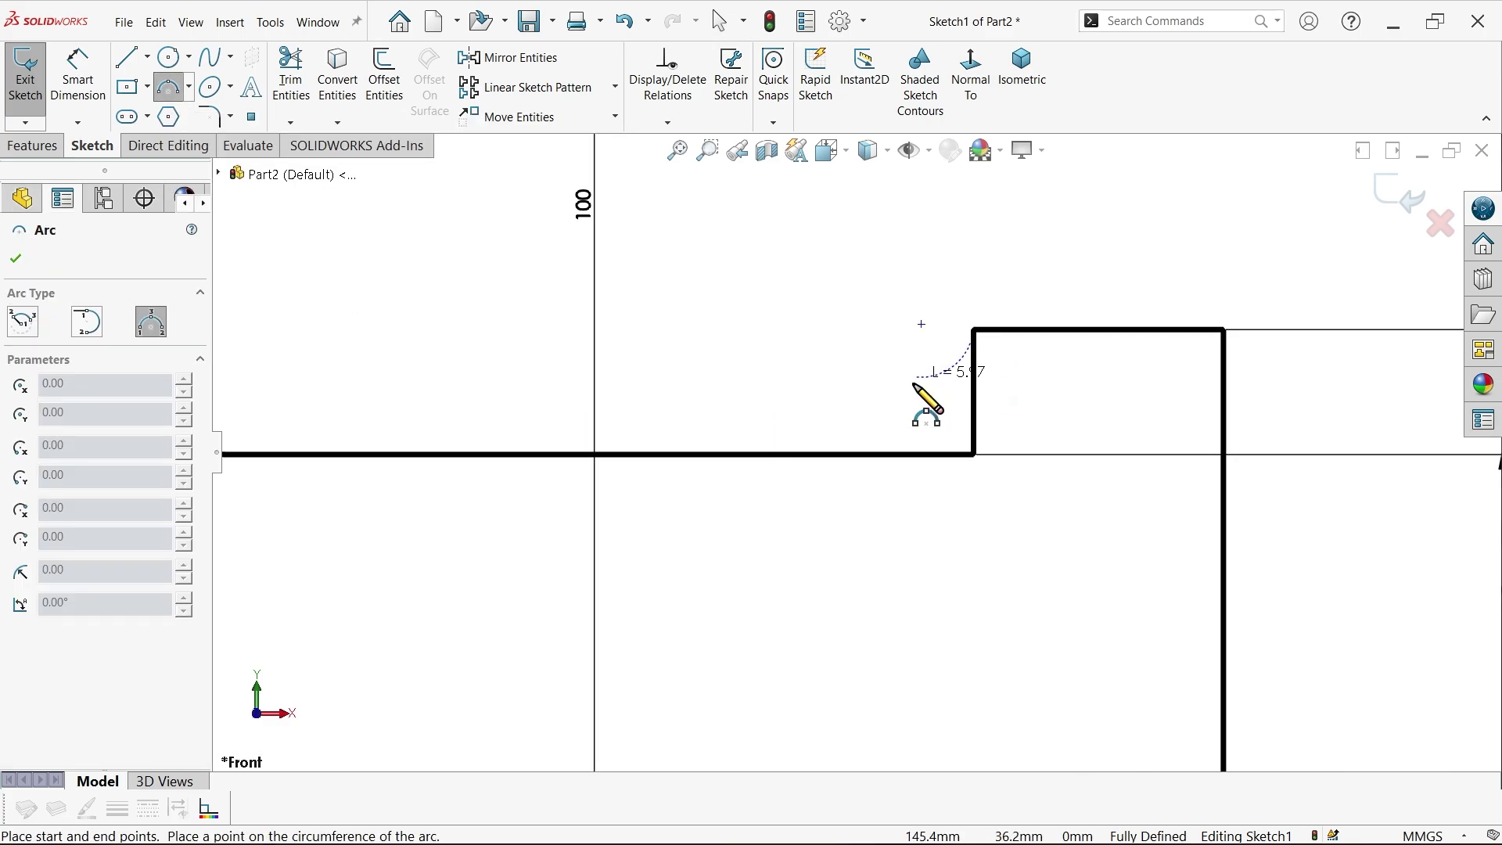
pyautogui.click(796, 454)
pyautogui.click(890, 421)
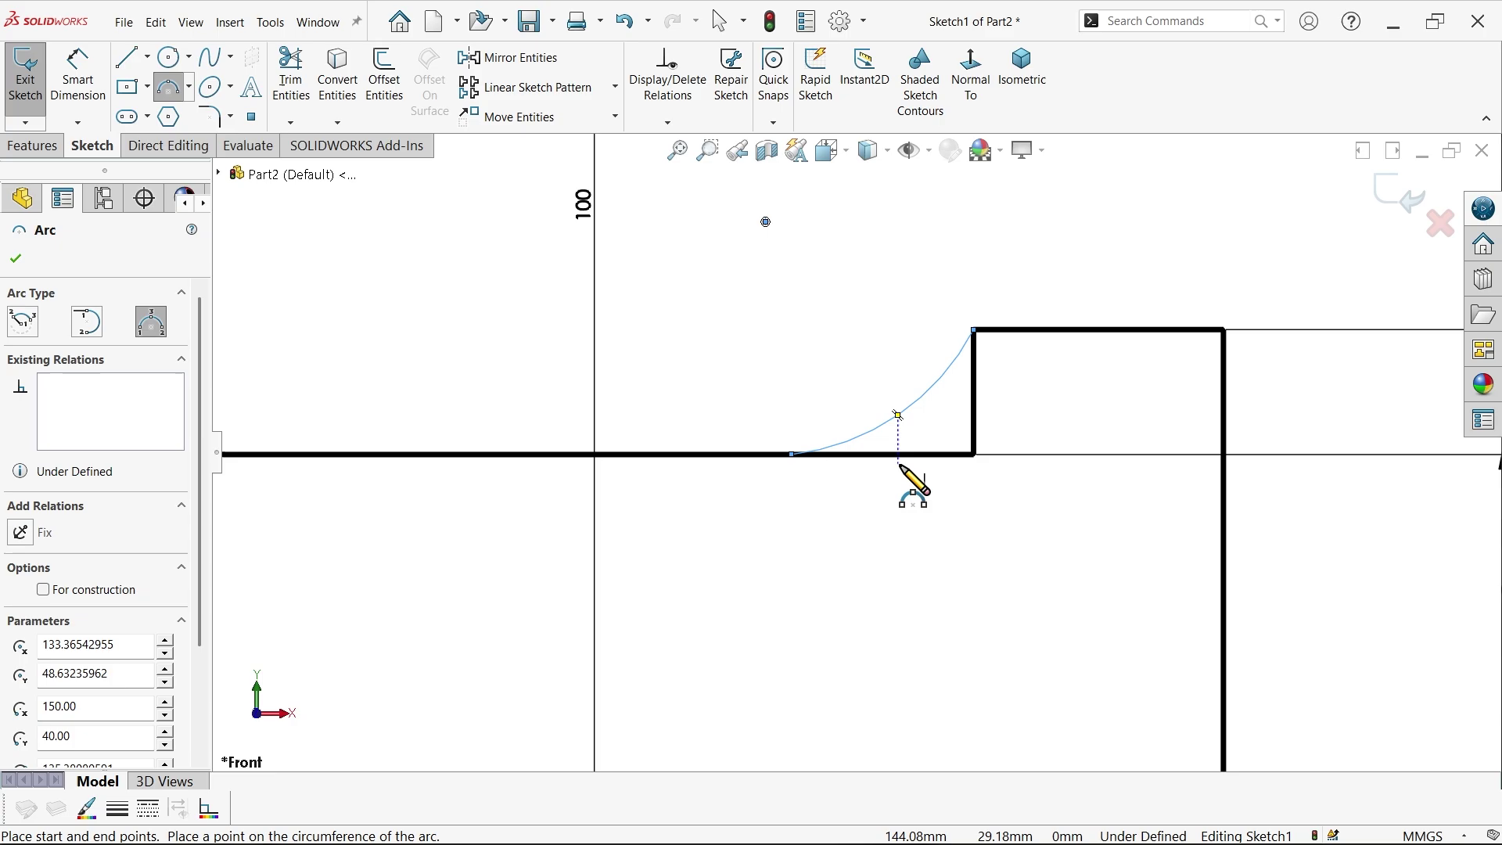
# Step: Sketch a three-point arc from the flange's lower inner corner to the pipe's lower edge, ending about 21 mm from the flange
pyautogui.scroll(5, 908, 477)
pyautogui.scroll(-5, 892, 454)
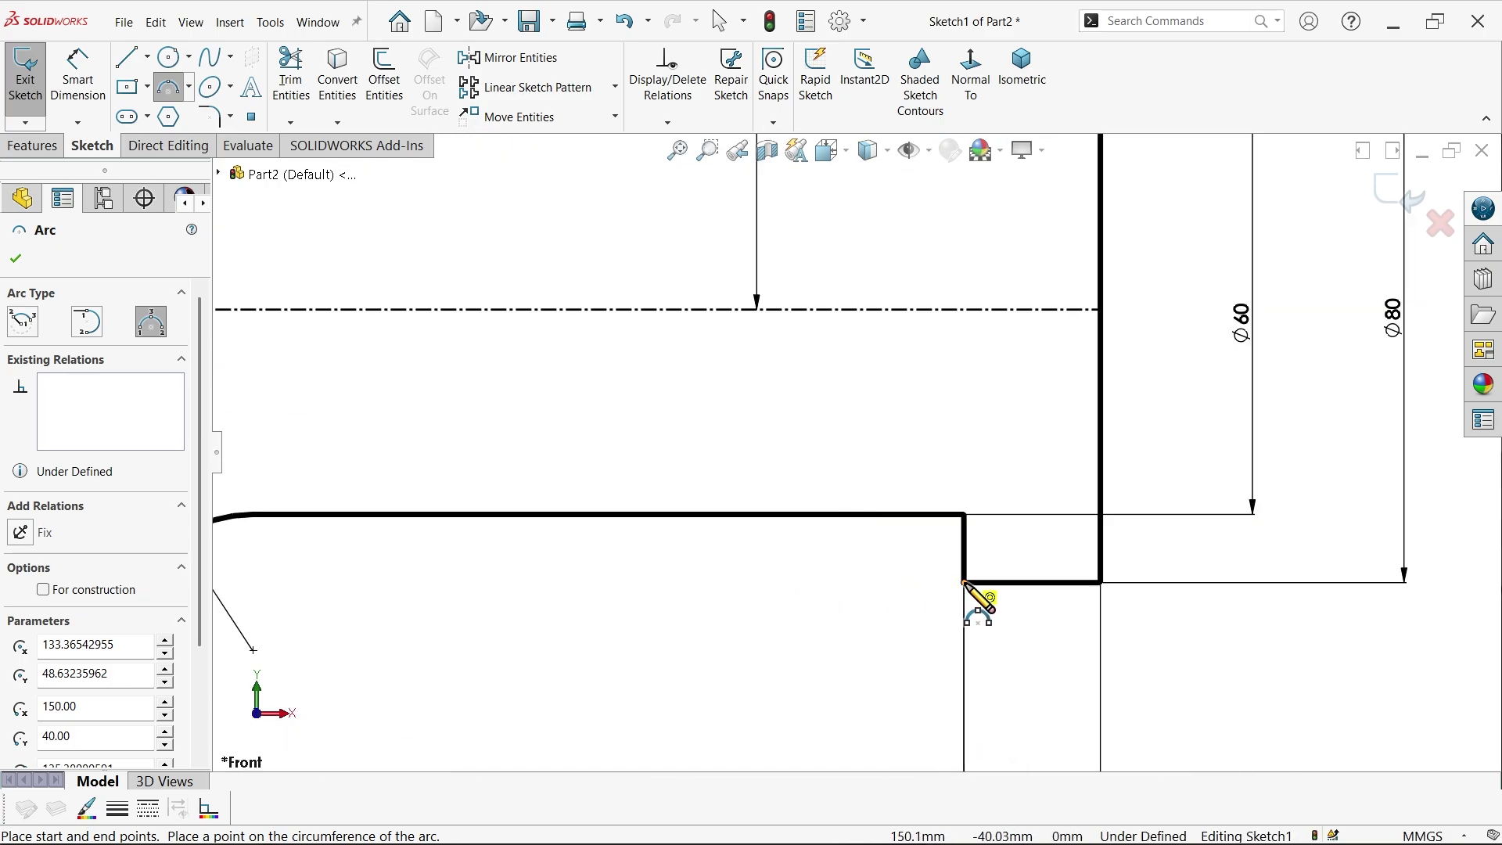
pyautogui.click(836, 515)
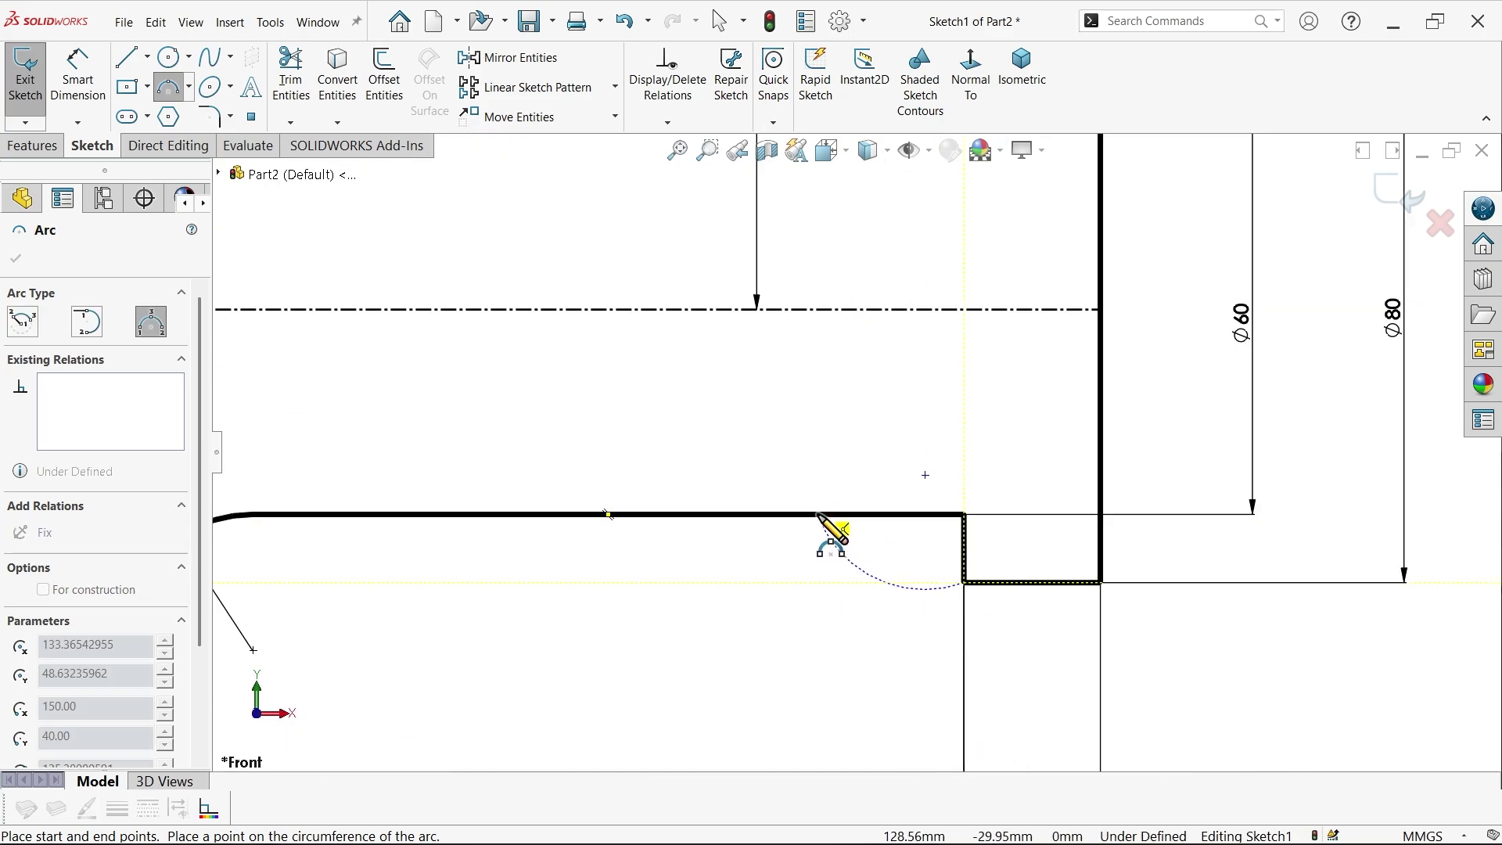
pyautogui.click(887, 535)
pyautogui.rightClick(900, 450)
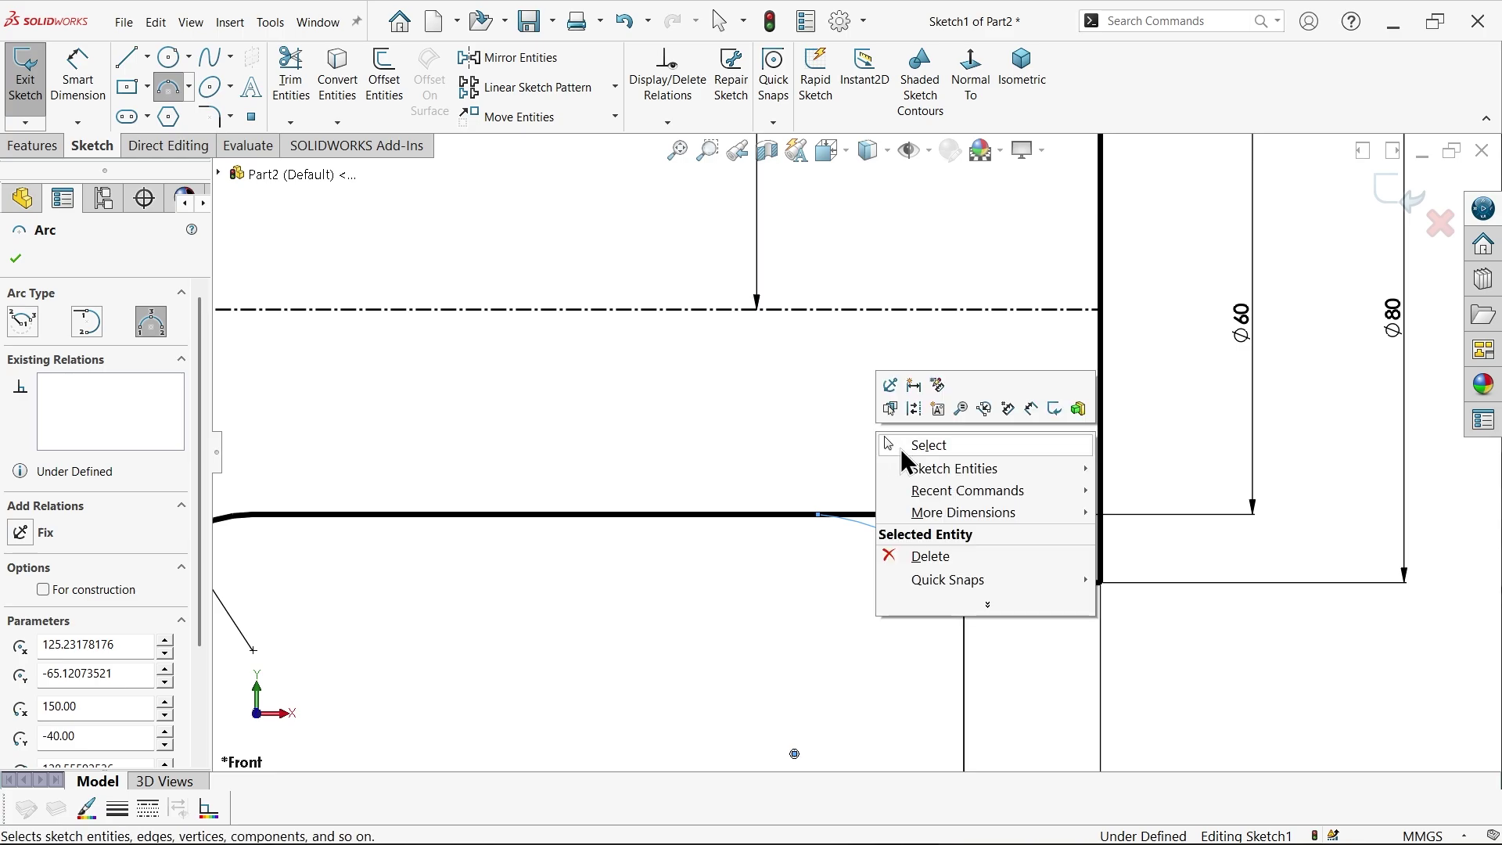
pyautogui.click(903, 451)
# Step: Make the upper arc tangent to the outlet pipe's upper edge
pyautogui.scroll(5, 908, 460)
pyautogui.scroll(-5, 899, 362)
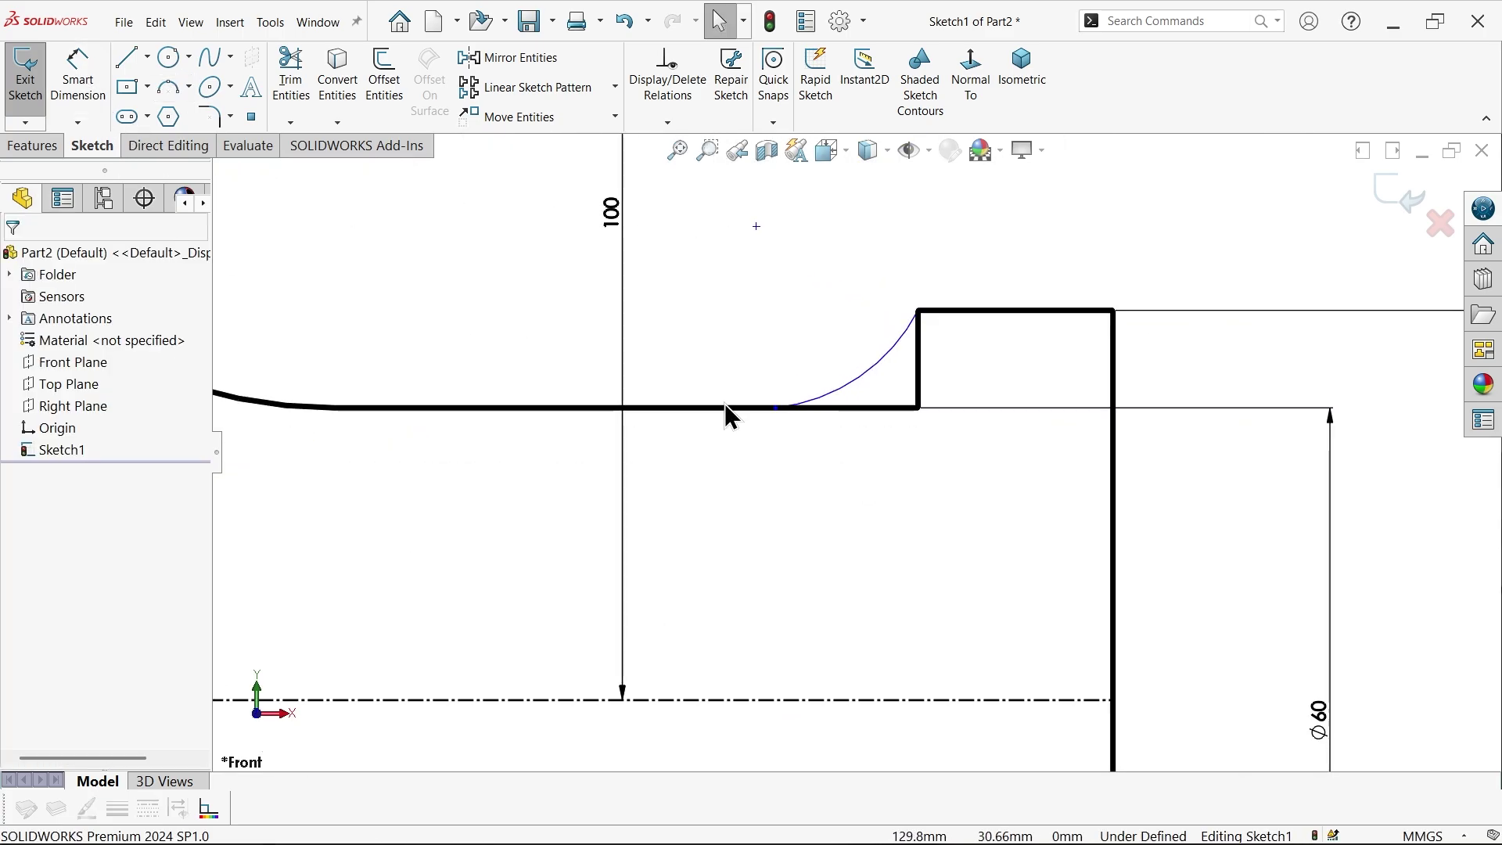
pyautogui.click(843, 388)
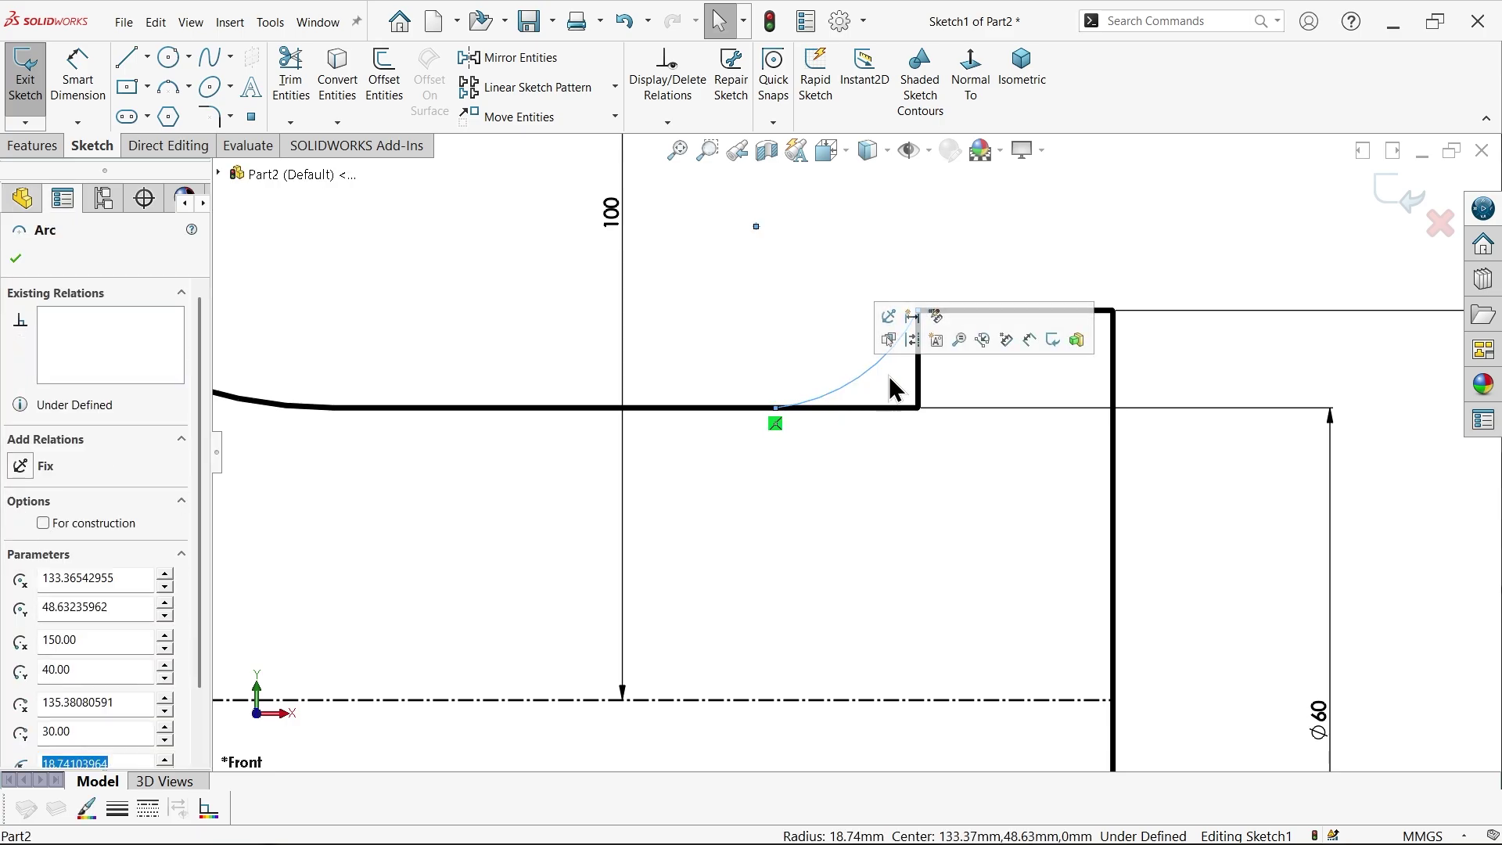
pyautogui.click(834, 407)
pyautogui.keyDown('ctrl'); pyautogui.click(869, 369); pyautogui.keyUp('ctrl')
pyautogui.click(876, 341)
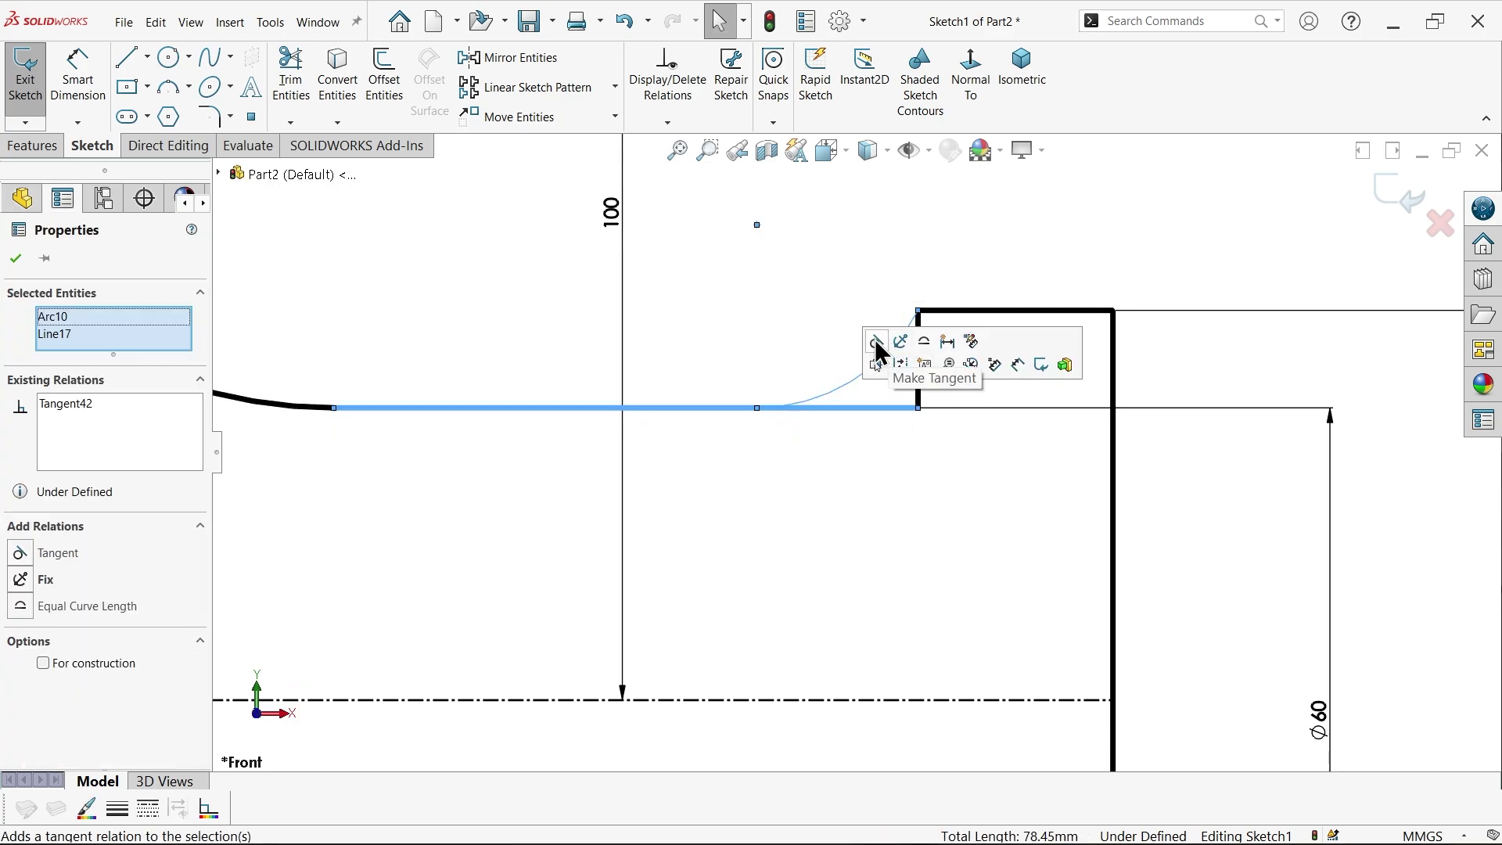
# Step: Dimension the upper arc at the outlet flange with a 10 mm radius
pyautogui.click(76, 82)
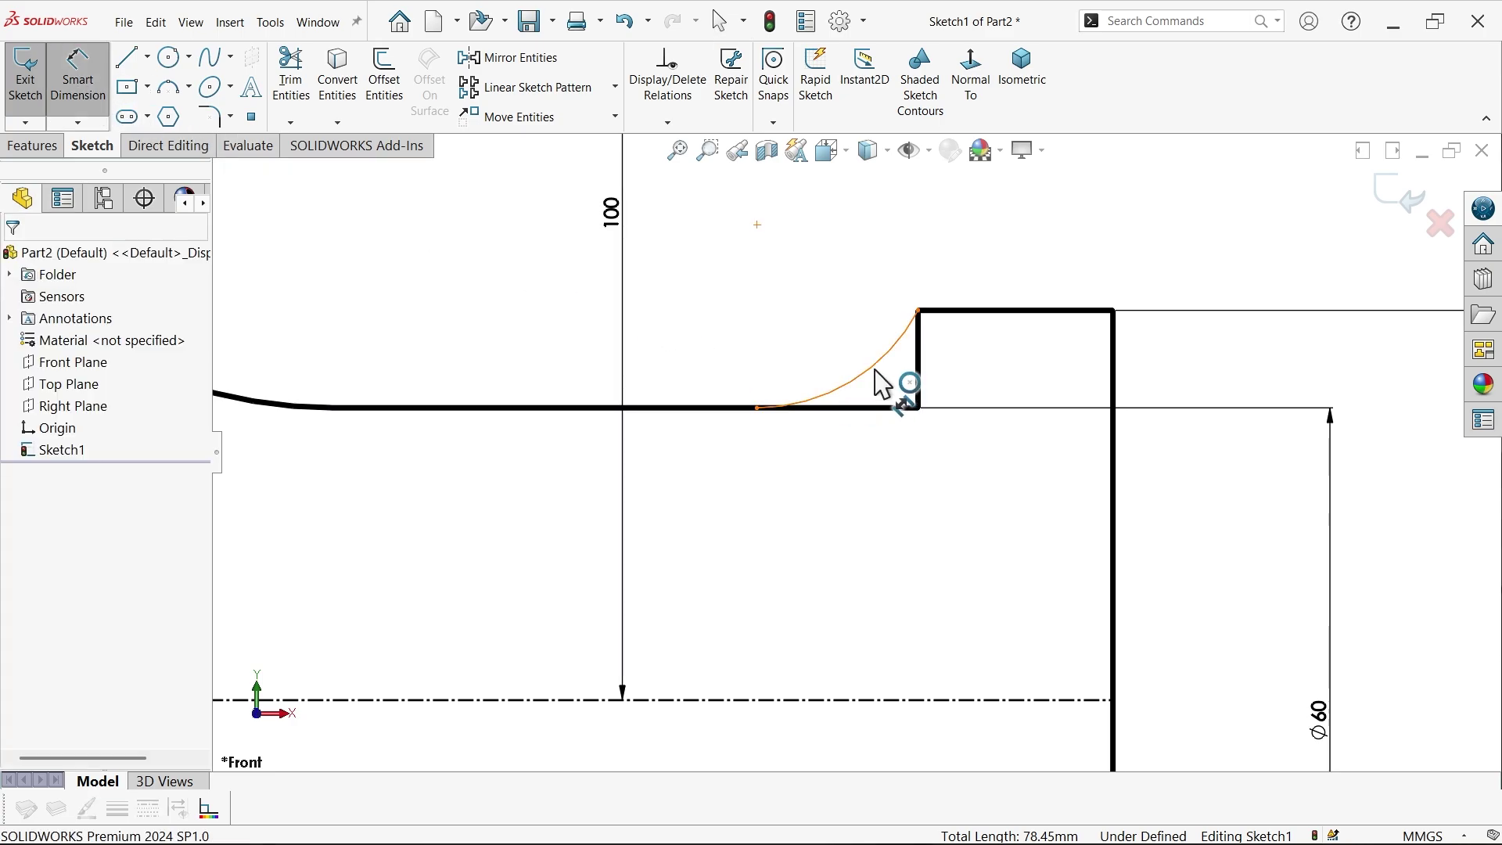
pyautogui.click(870, 366)
pyautogui.click(848, 358)
pyautogui.write('10')
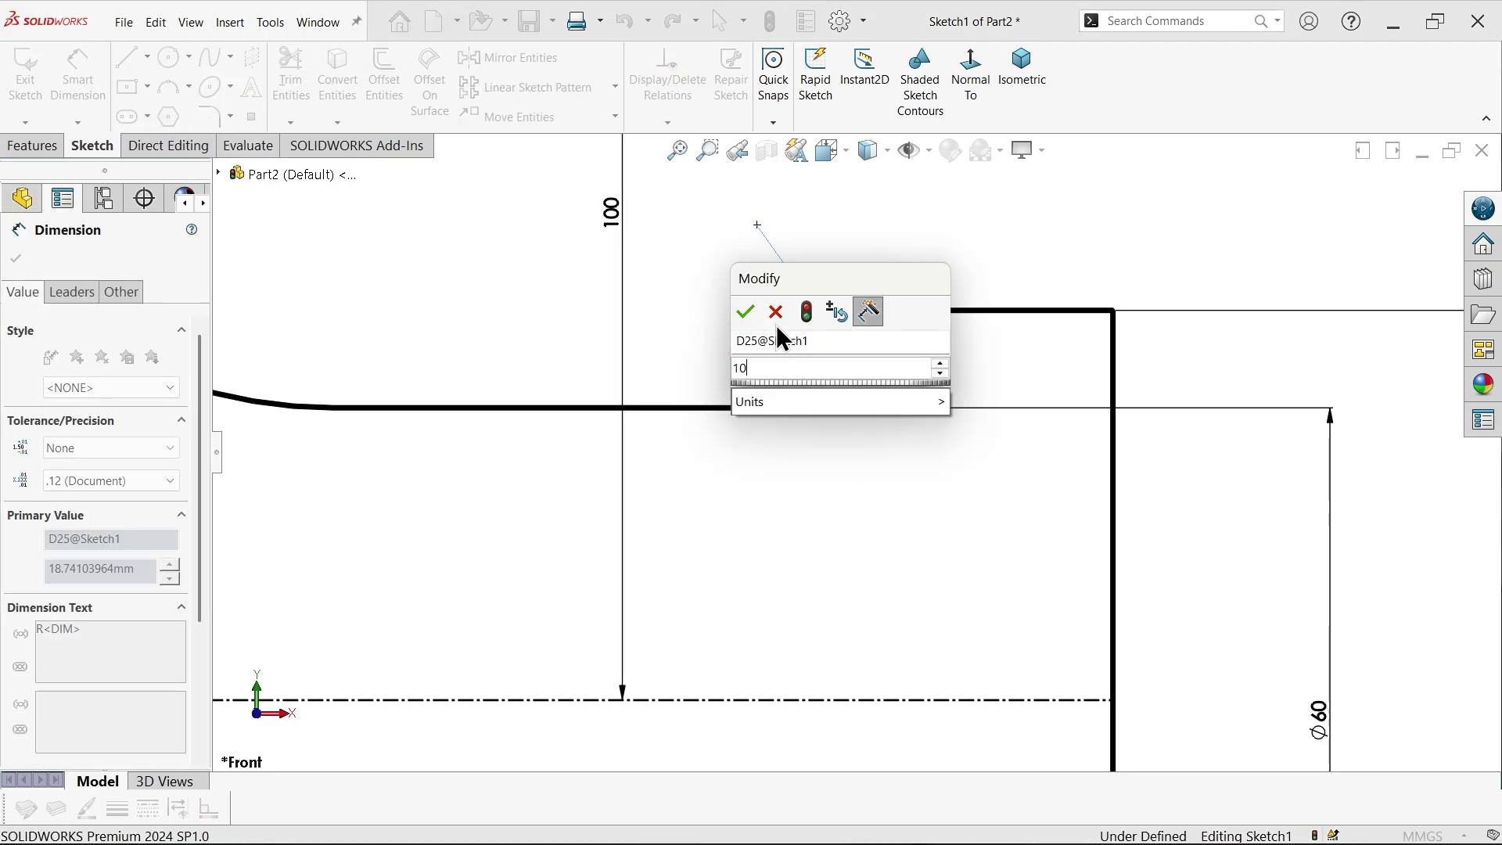
pyautogui.click(744, 309)
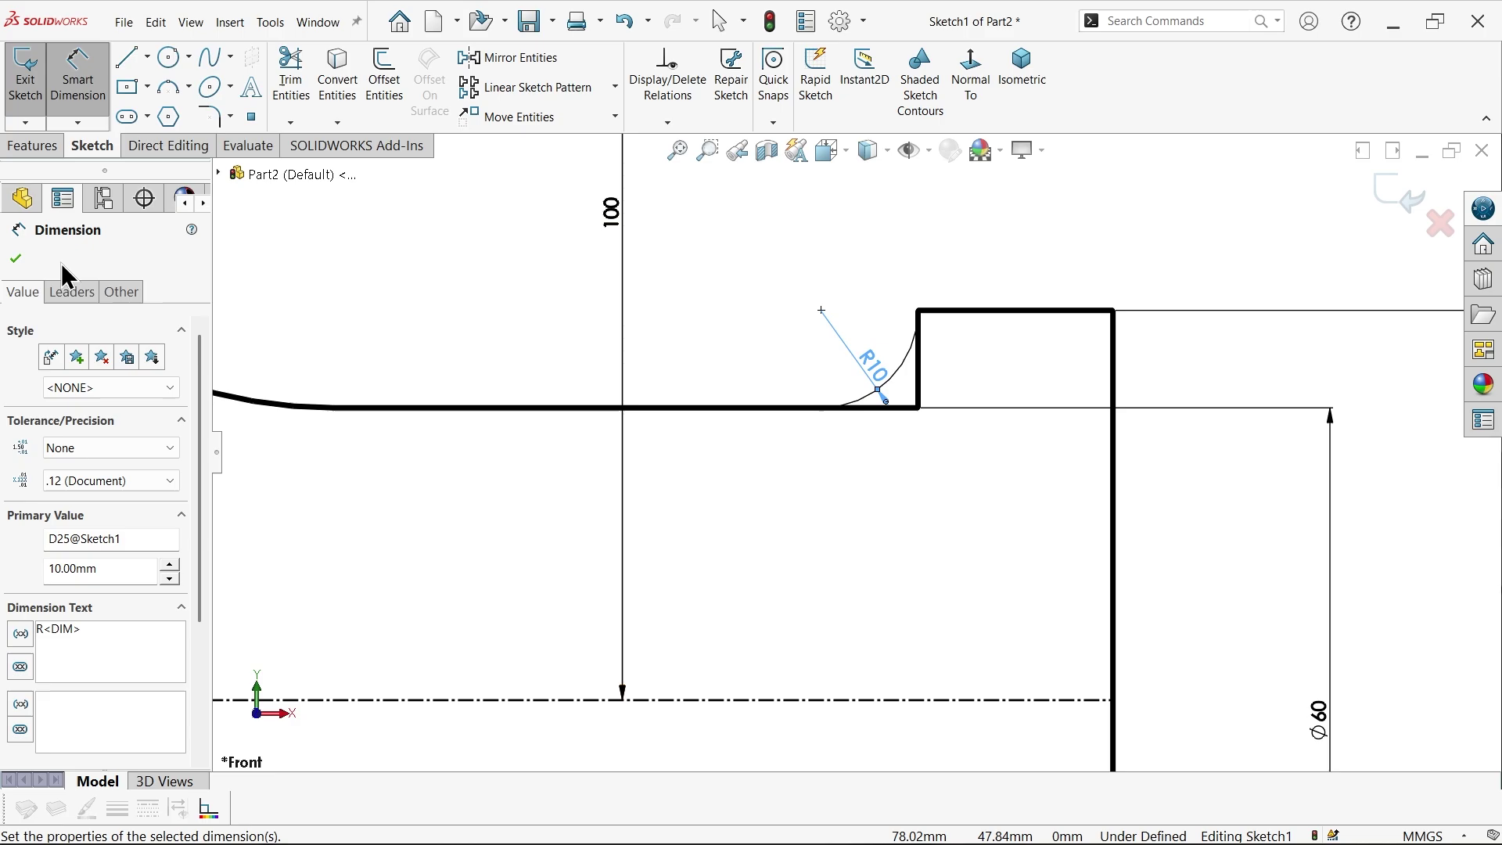
pyautogui.click(17, 261)
# Step: Convert the flange's upper inner vertical edge and the outlet pipe's upper edge to construction geometry
pyautogui.scroll(-4, 982, 379)
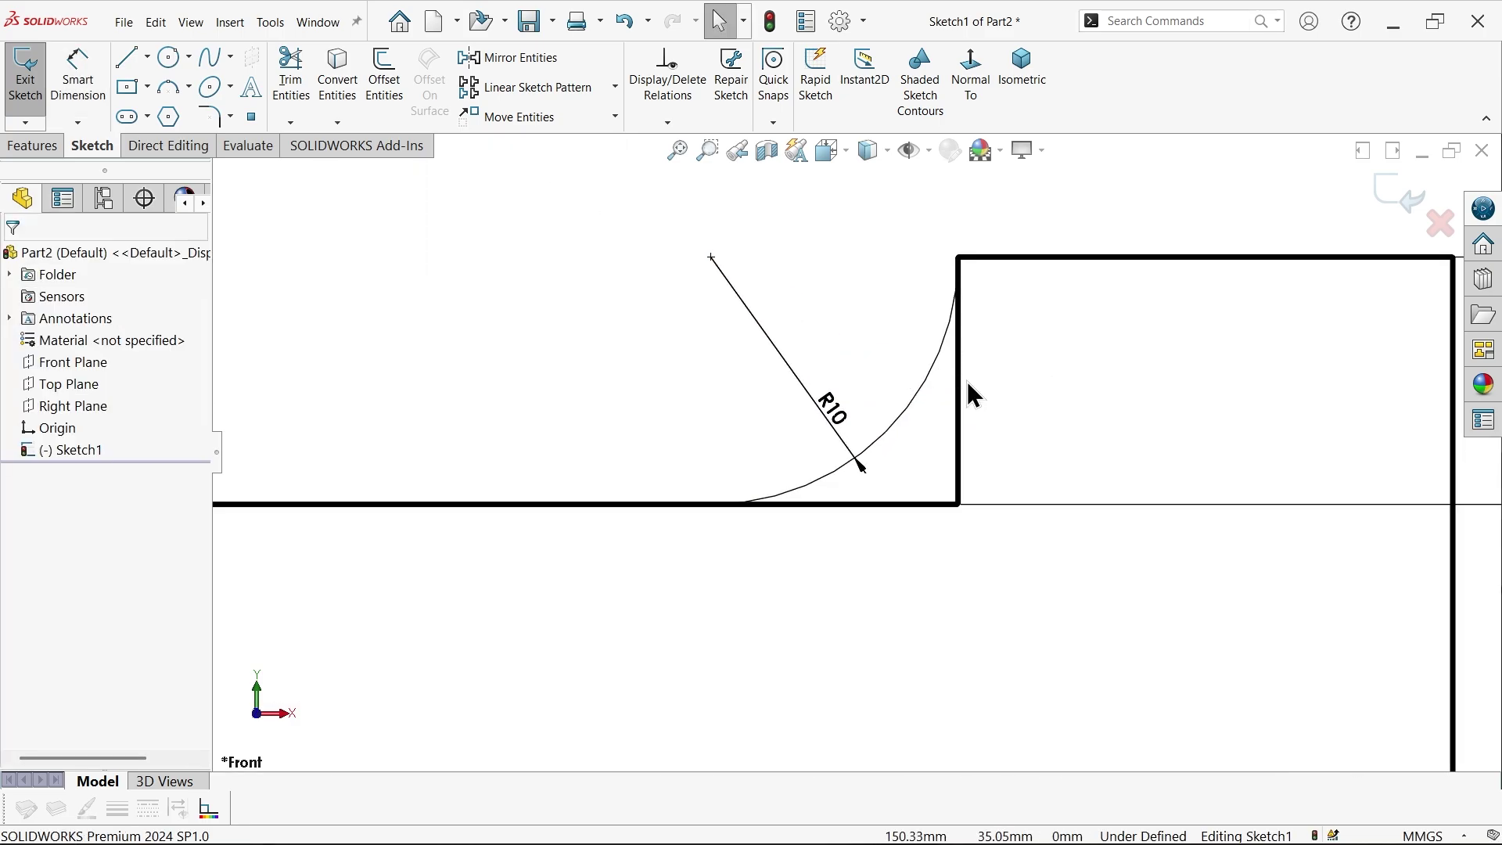
pyautogui.click(964, 395)
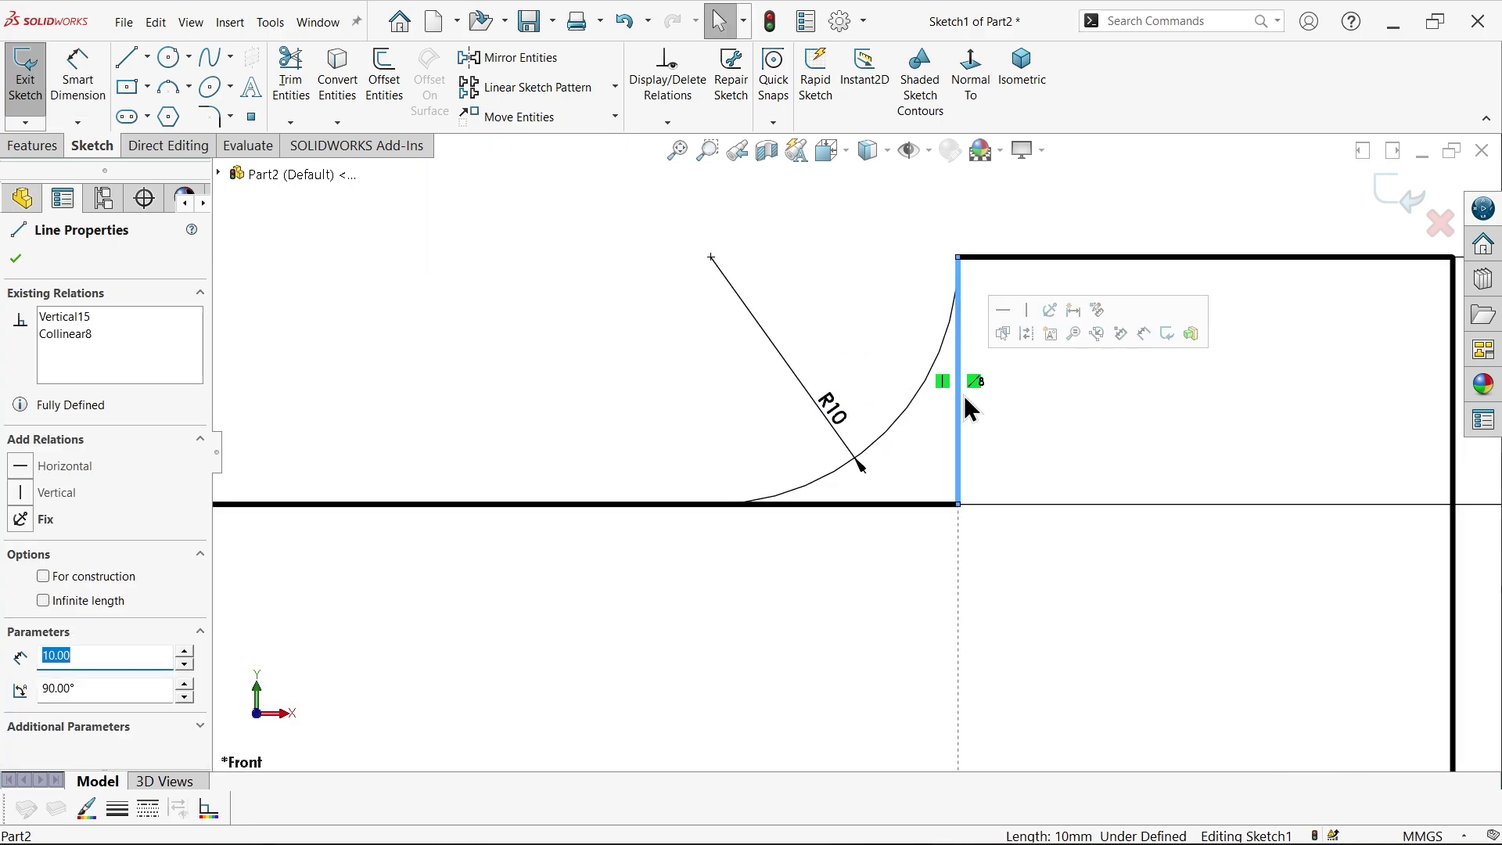
pyautogui.click(1032, 333)
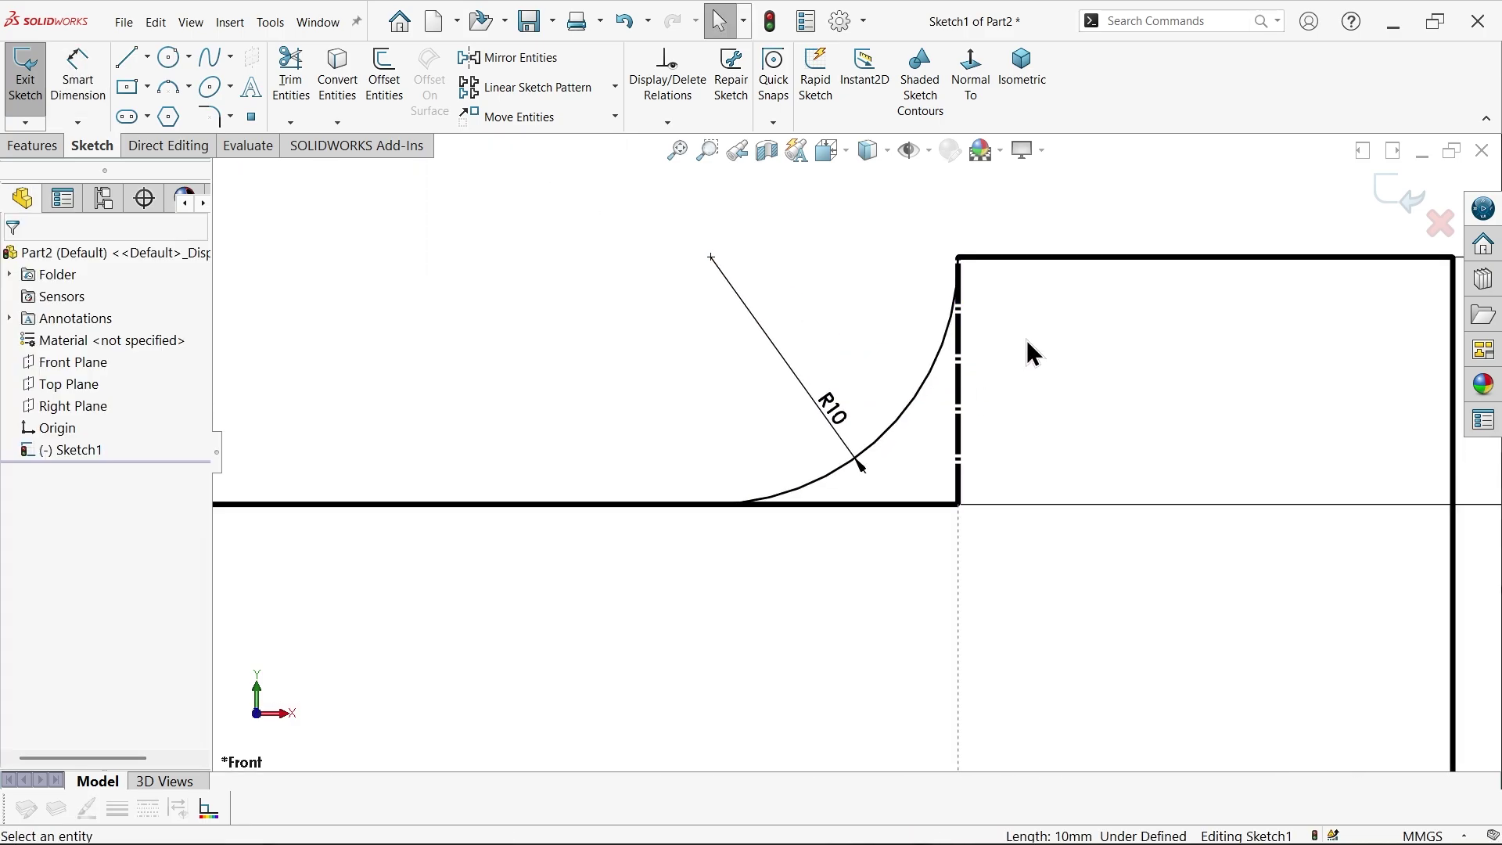
pyautogui.click(914, 505)
pyautogui.click(982, 460)
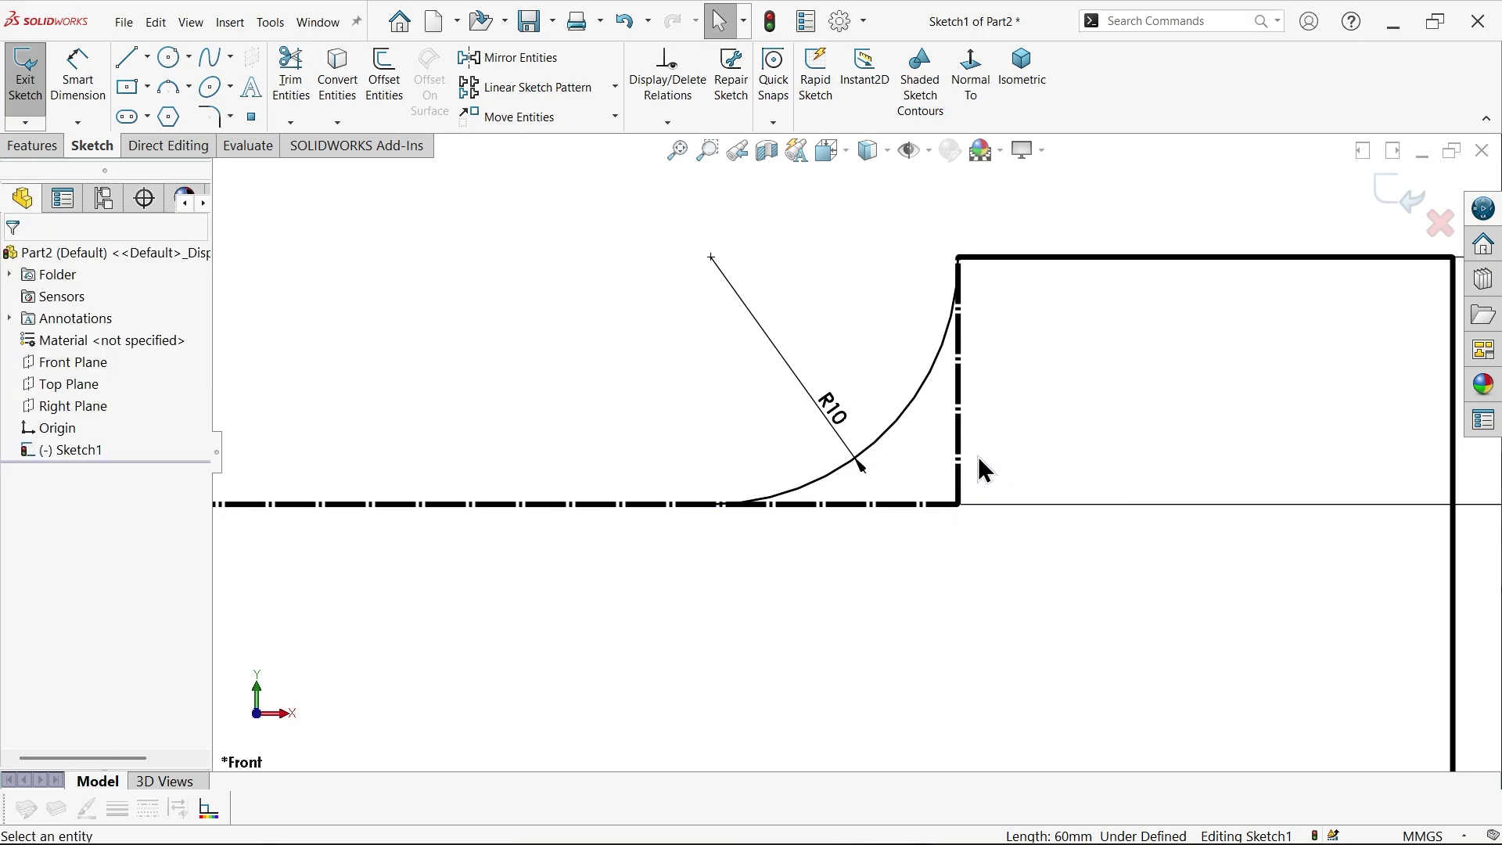
# Step: Set the two construction lines at the upper flange corner to a 0.25 mm line thickness
pyautogui.click(867, 504)
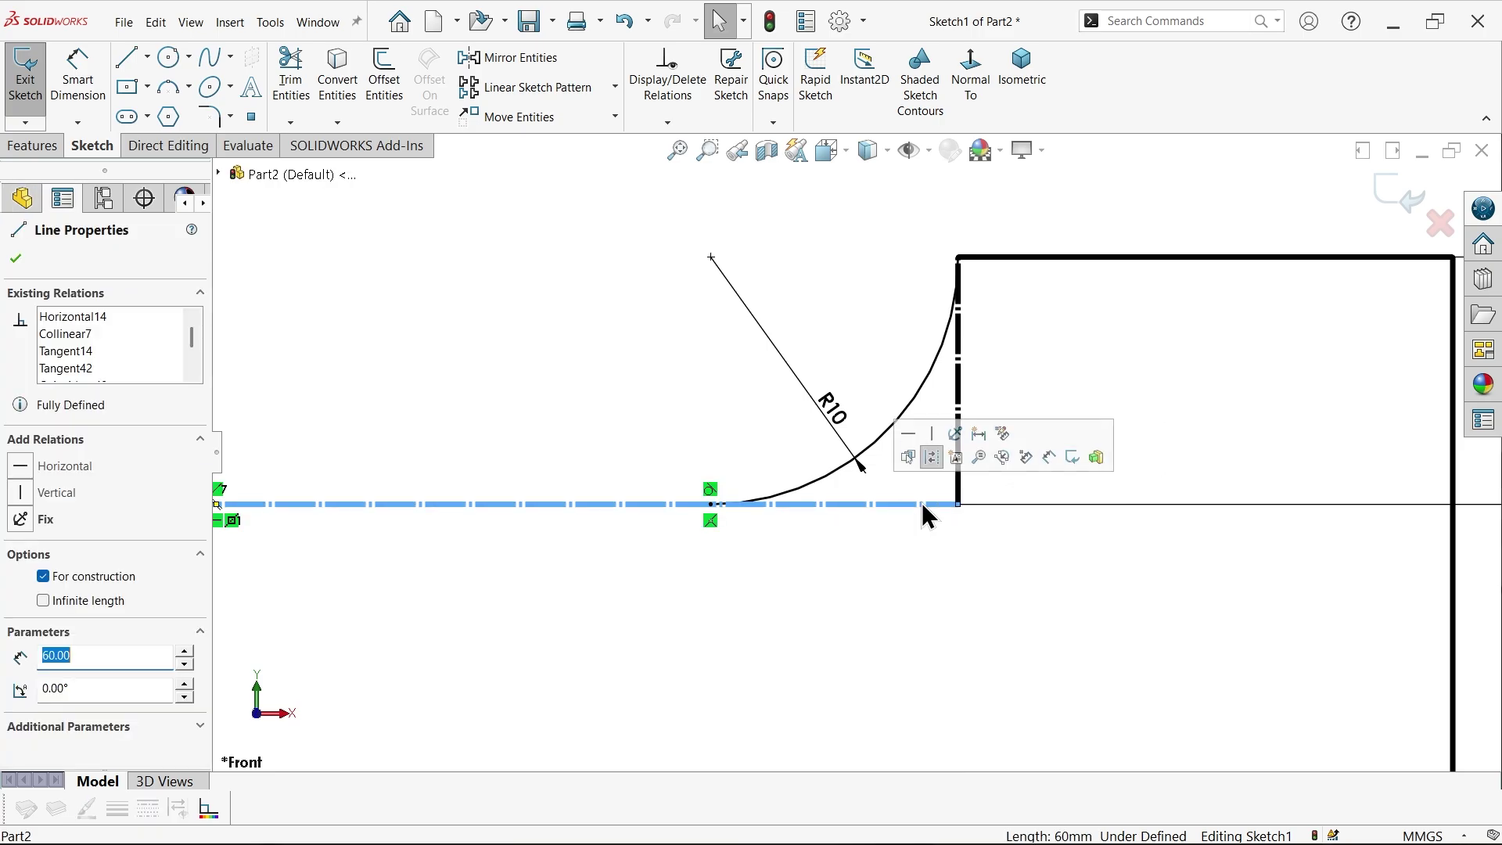
pyautogui.keyDown('ctrl'); pyautogui.click(963, 439); pyautogui.keyUp('ctrl')
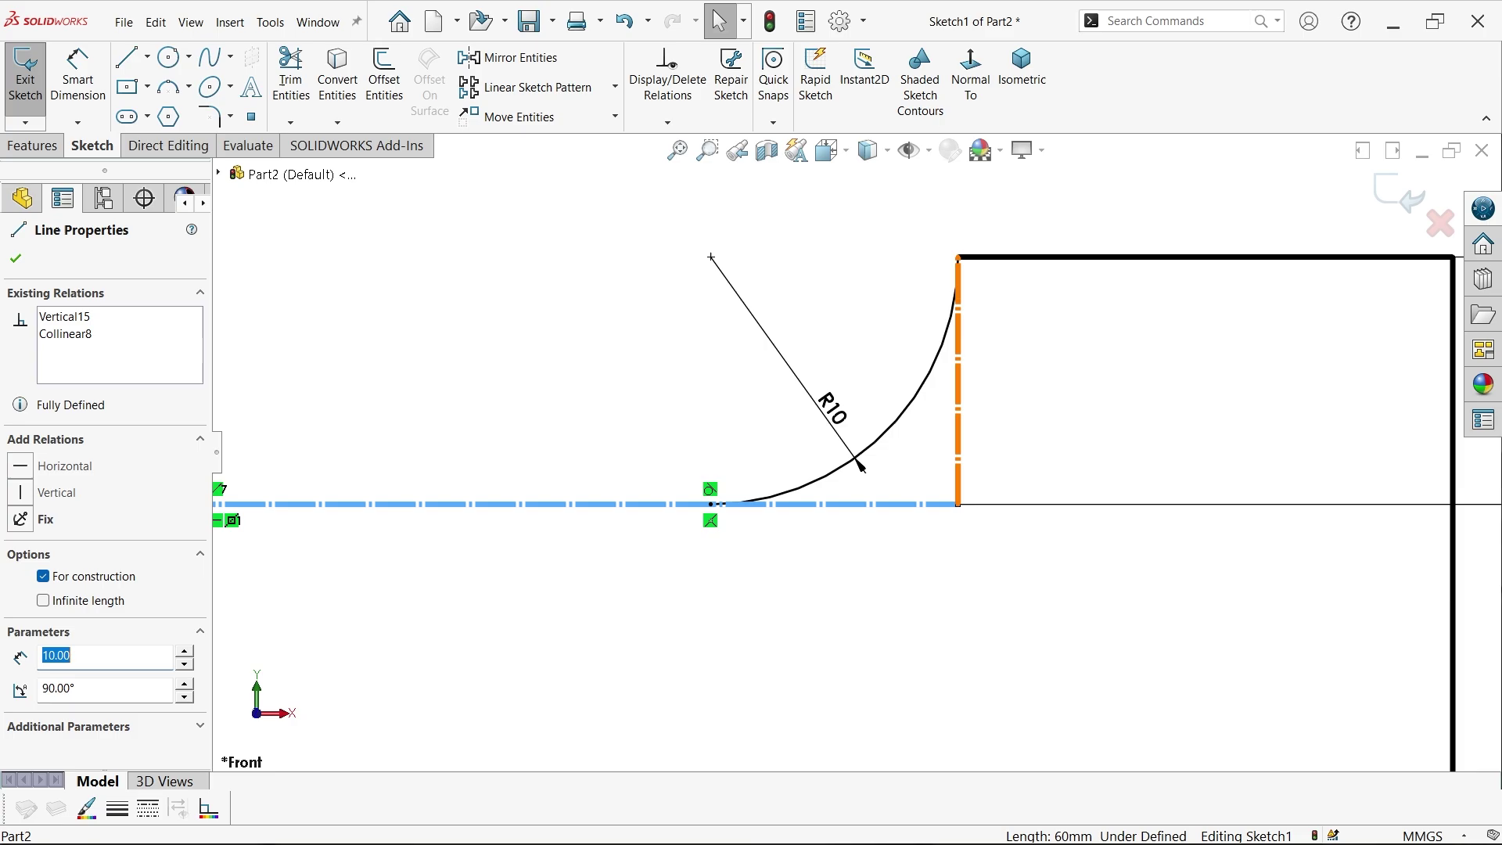
pyautogui.click(117, 811)
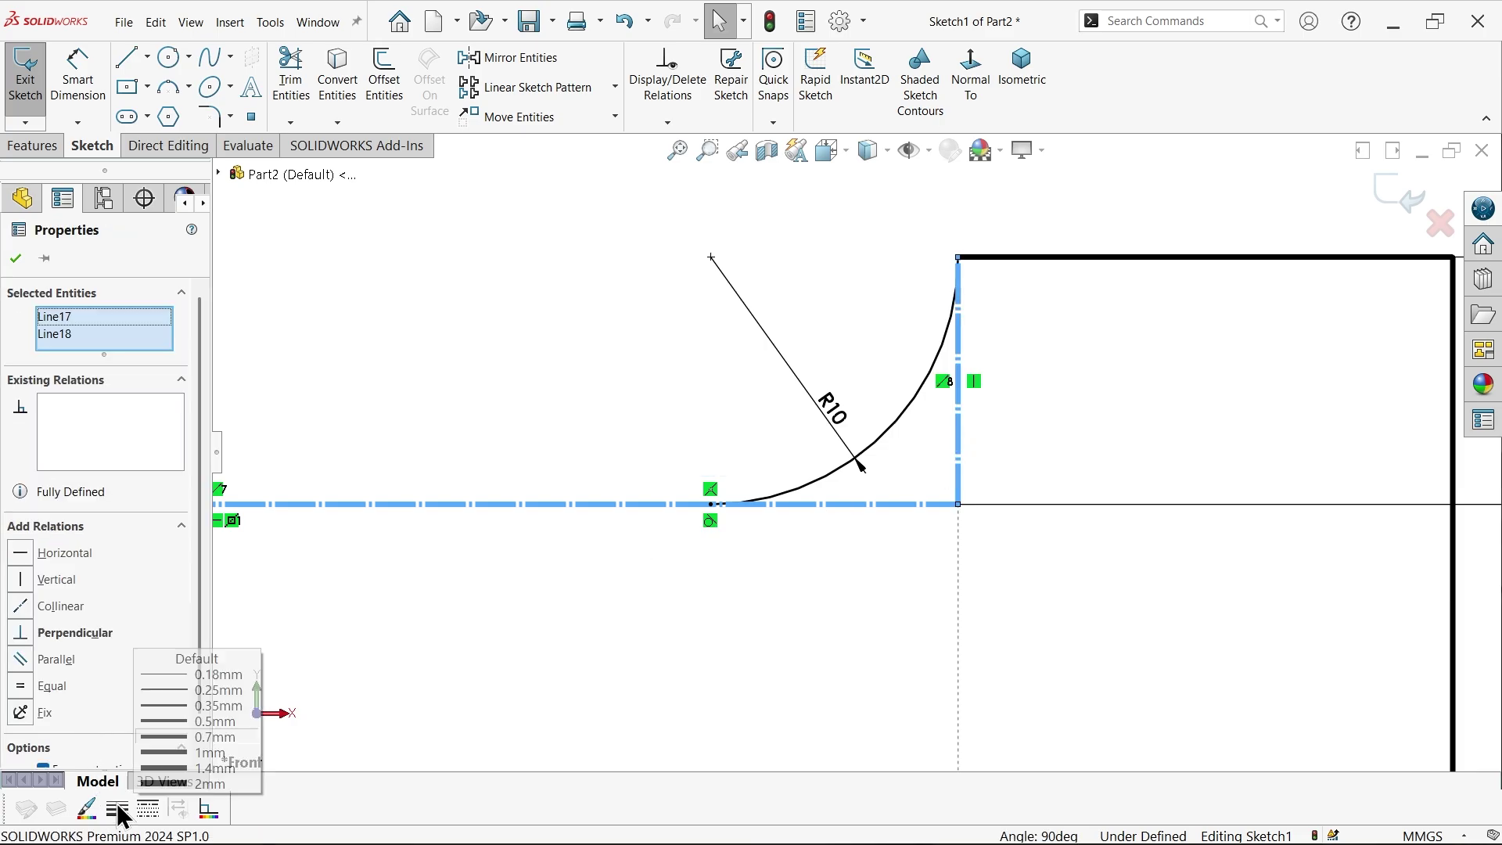
pyautogui.click(215, 693)
pyautogui.click(744, 596)
pyautogui.scroll(2, 860, 461)
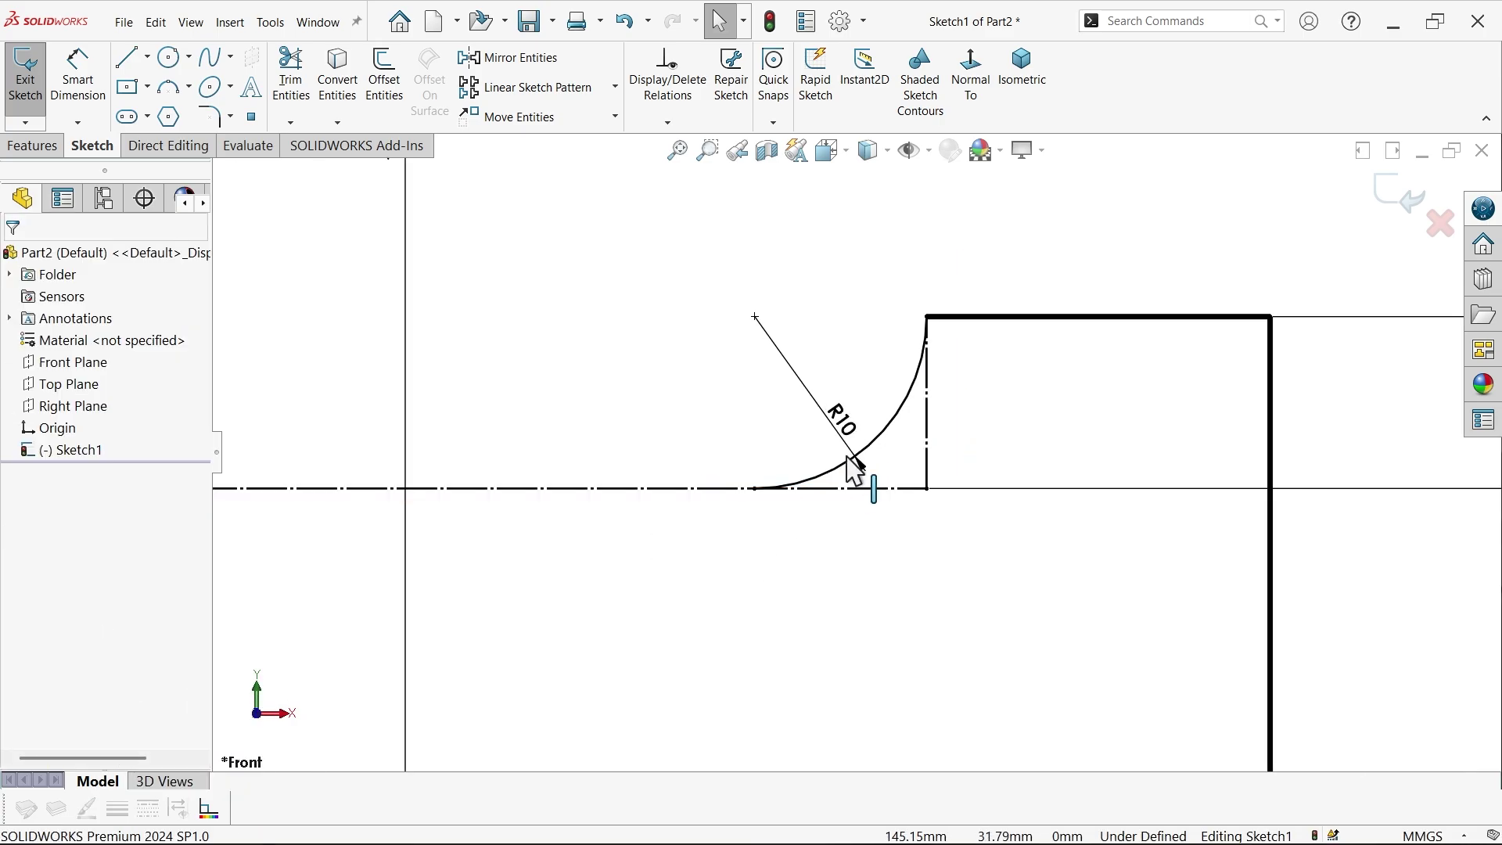
# Step: Sketch a 50 mm horizontal line along the pipe's upper edge from the end of the body's large fillet to the R10 arc
pyautogui.click(876, 440)
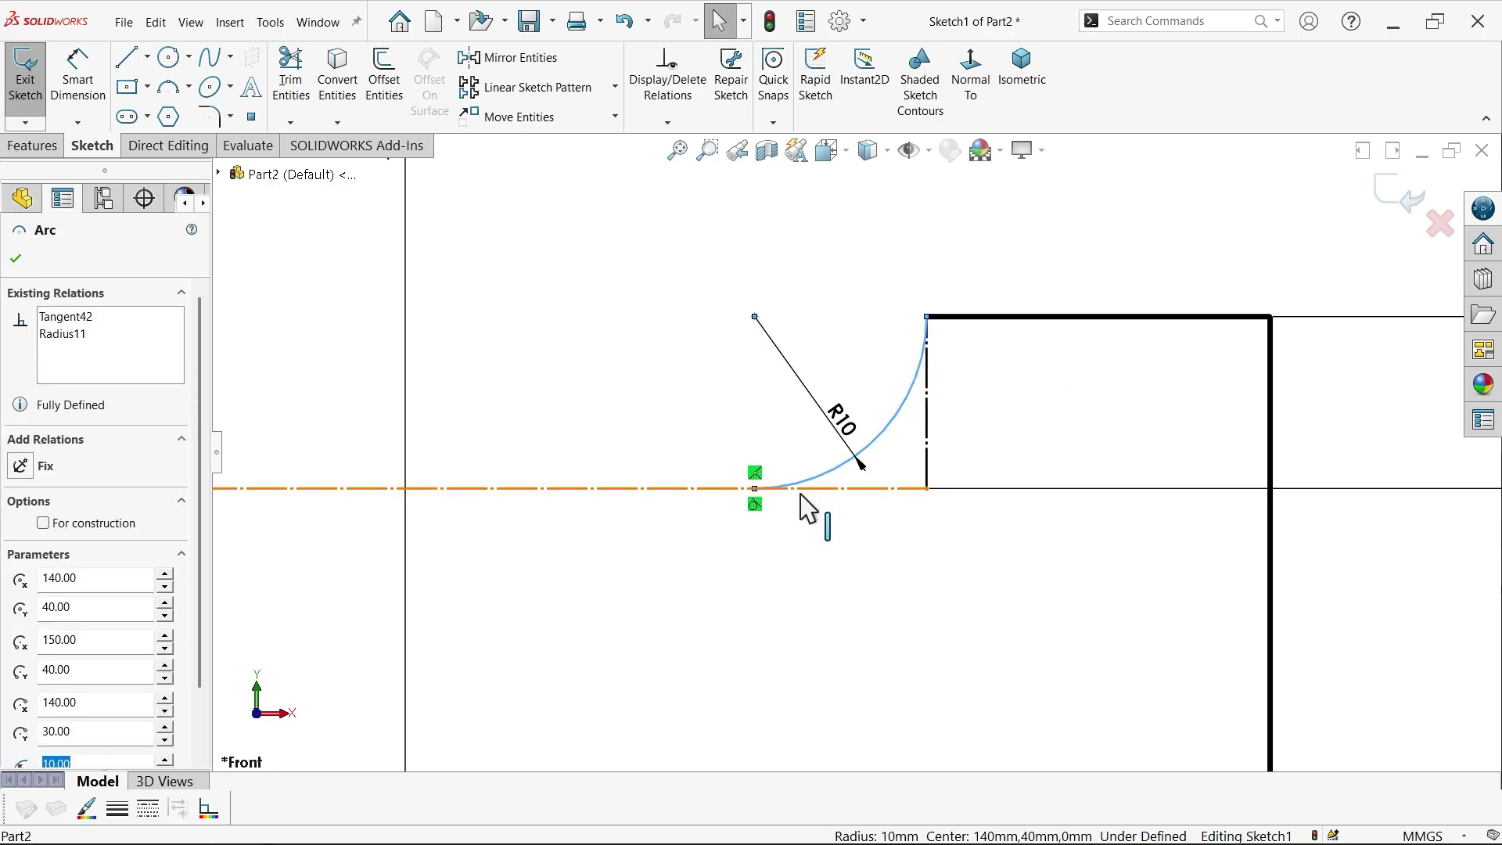
pyautogui.scroll(3, 768, 519)
pyautogui.scroll(-2, 616, 440)
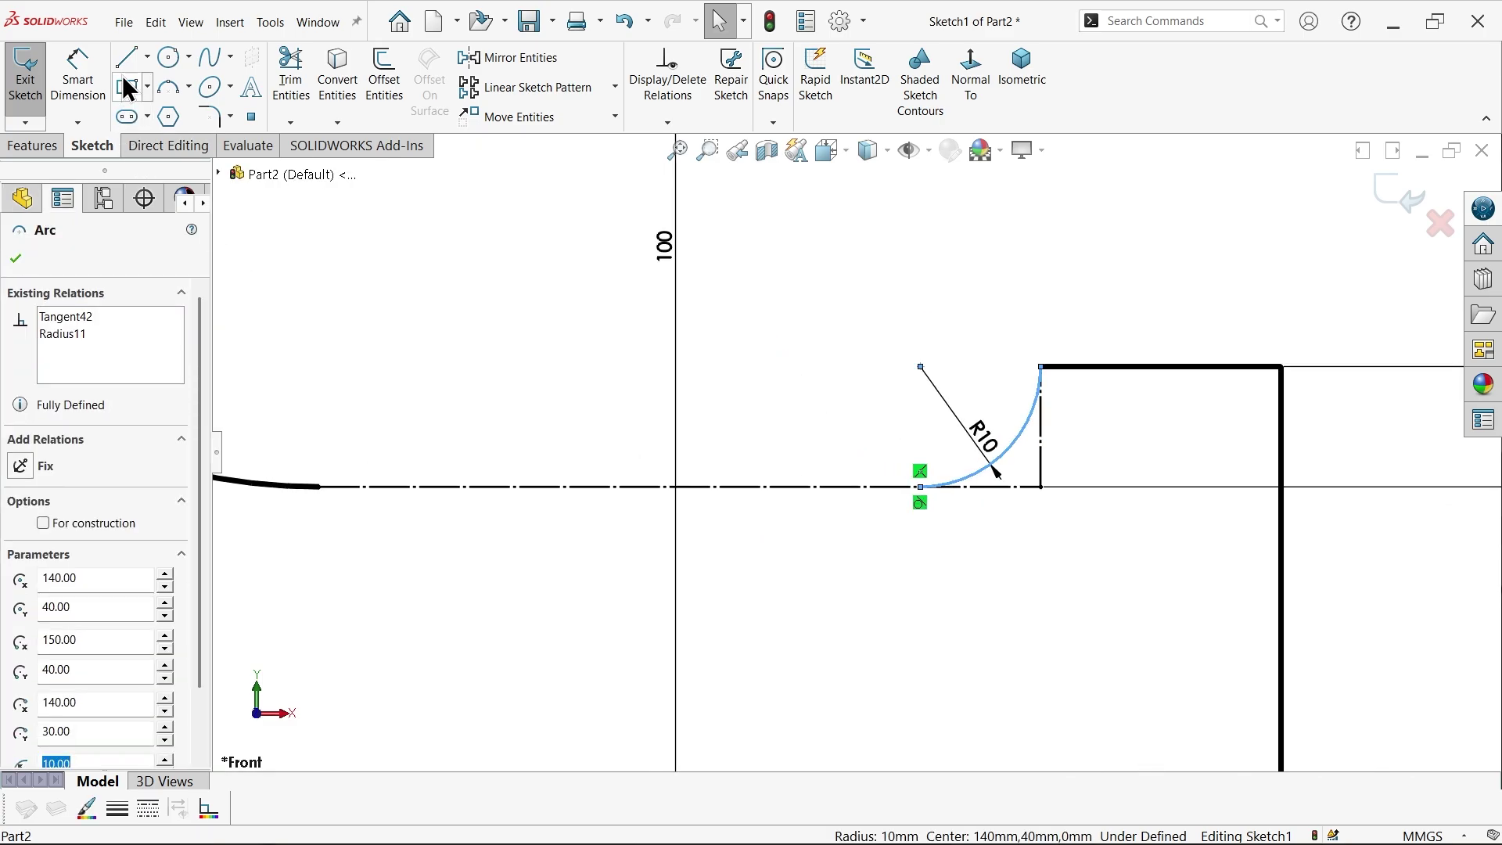
pyautogui.press('l')
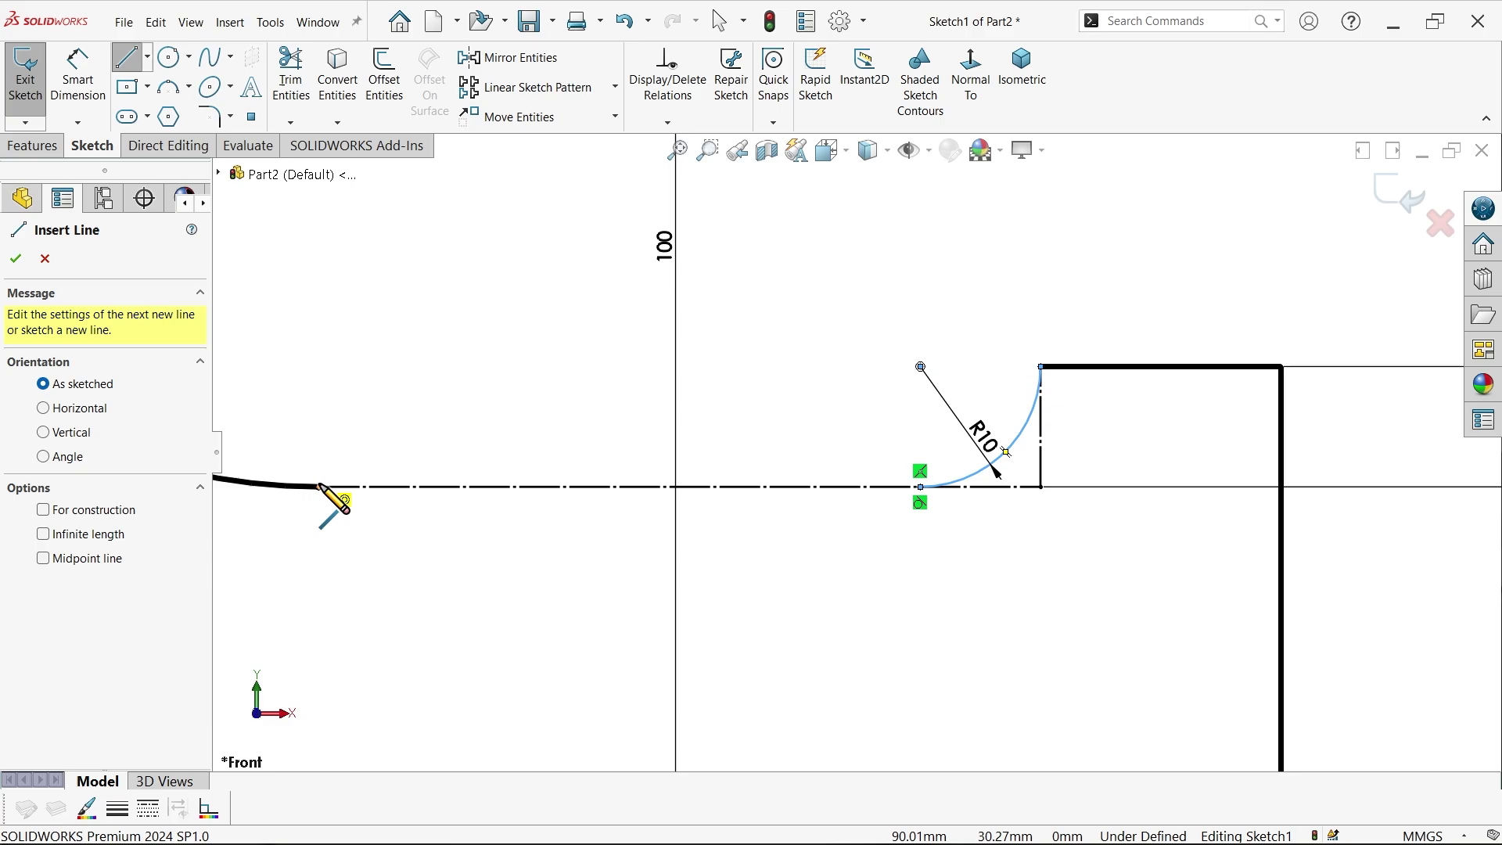
pyautogui.click(320, 486)
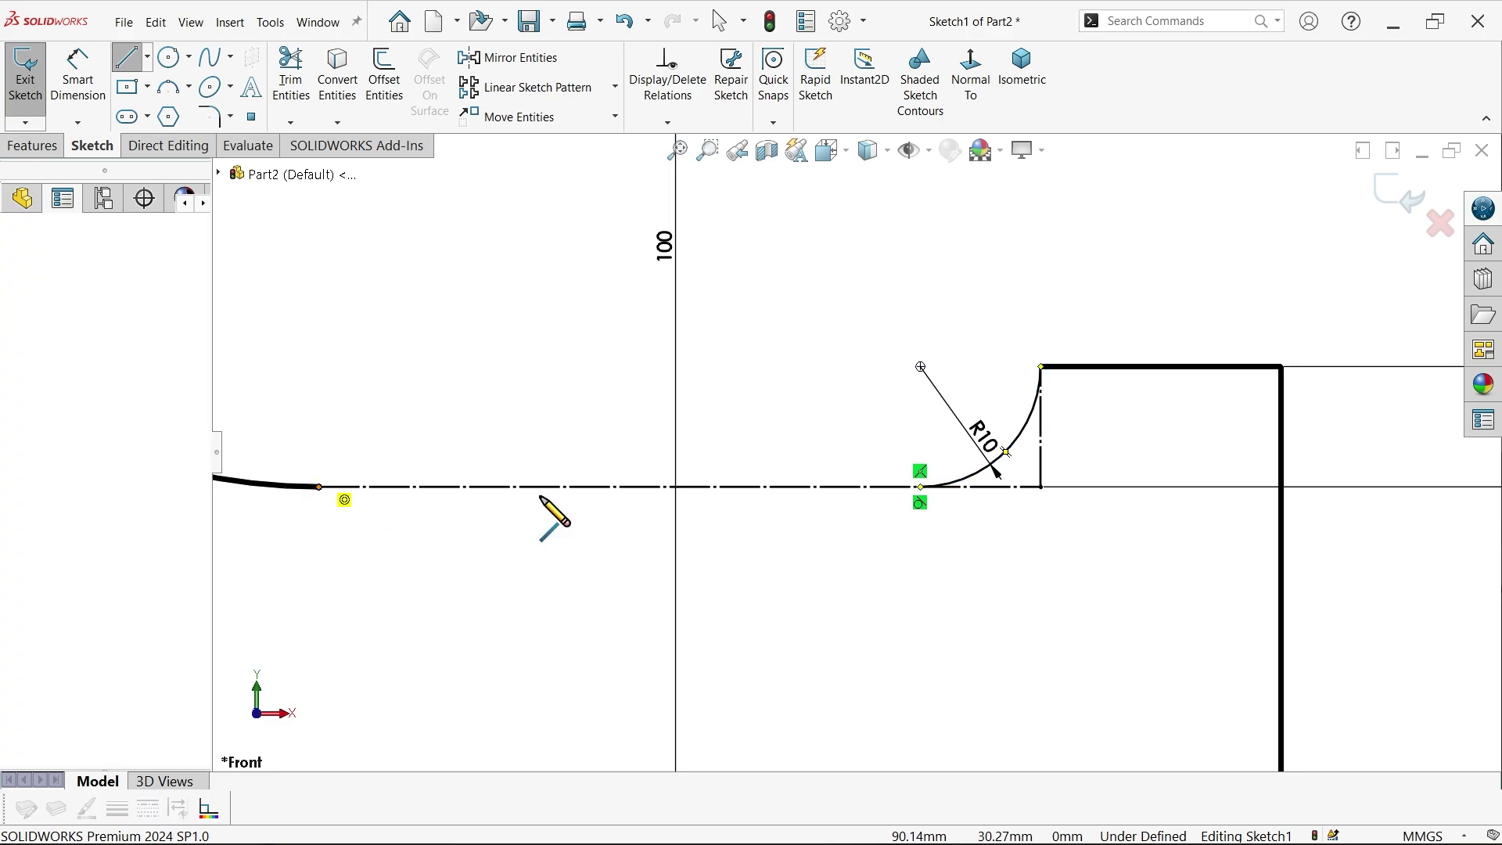
pyautogui.click(921, 486)
pyautogui.rightClick(865, 436)
pyautogui.click(888, 434)
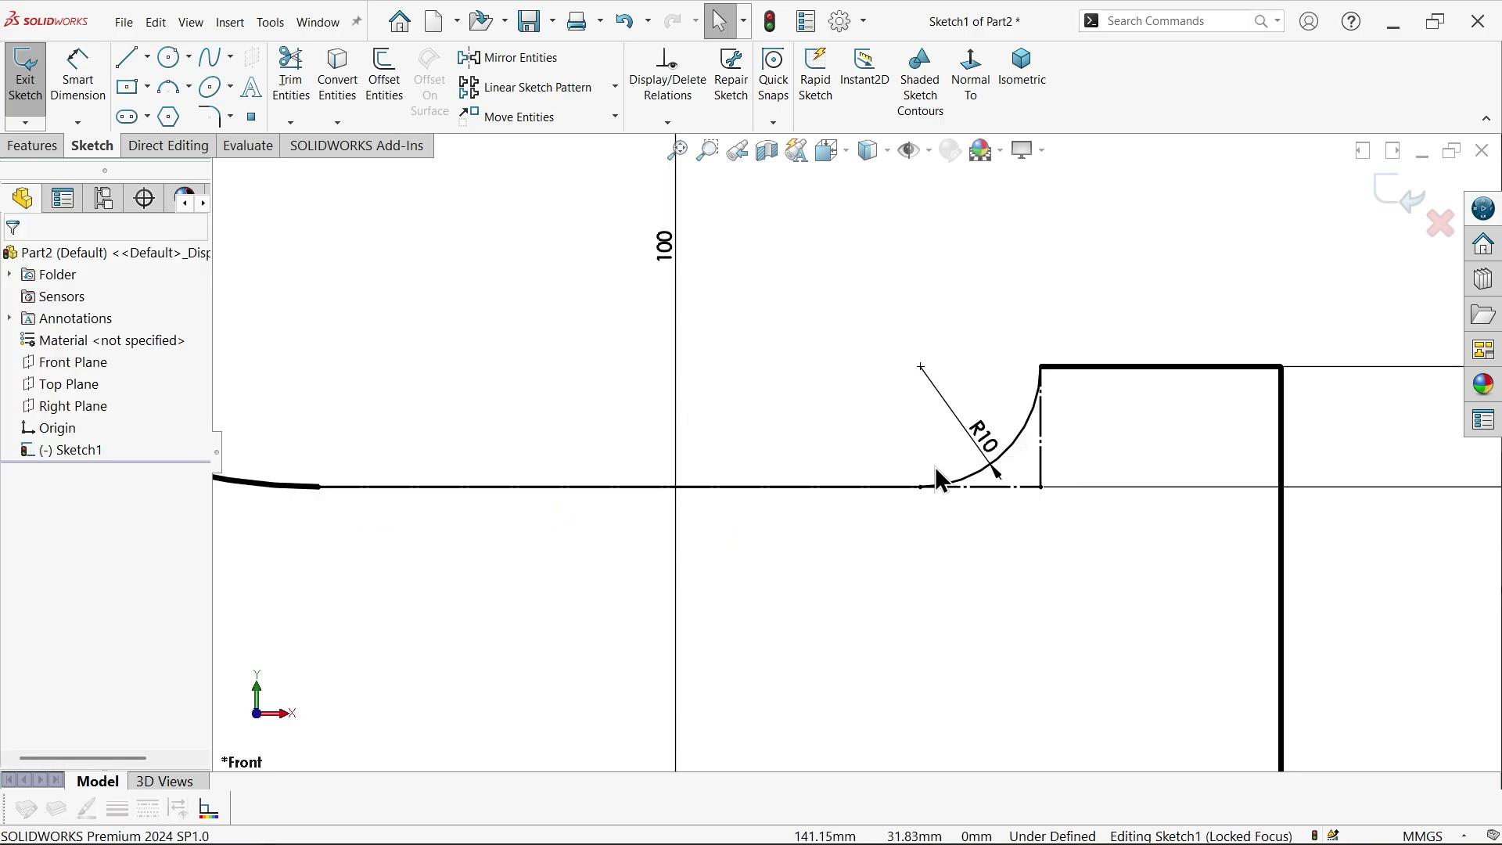
pyautogui.click(836, 488)
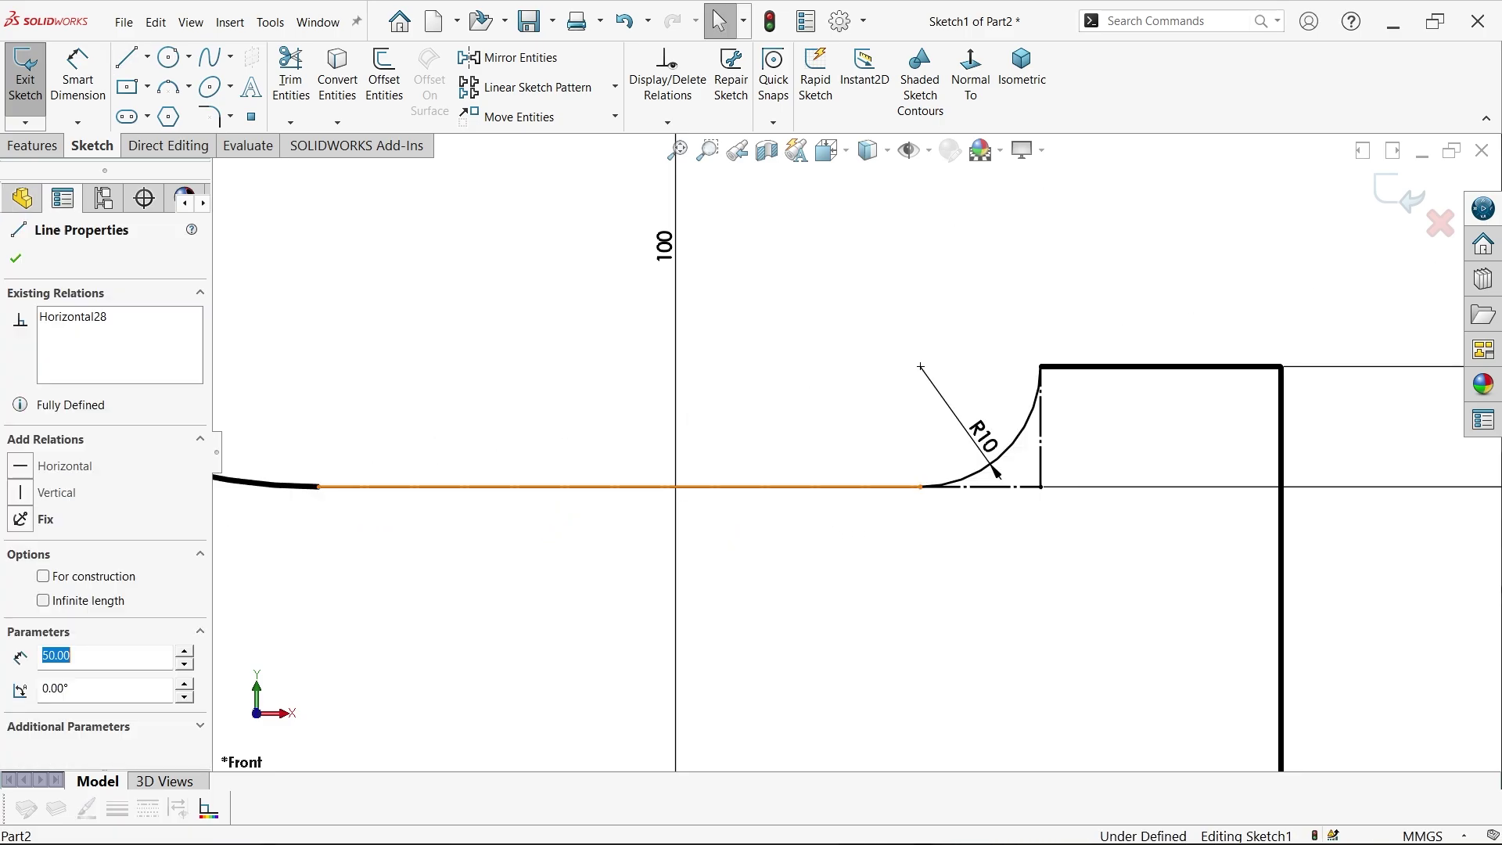
pyautogui.keyDown('ctrl'); pyautogui.click(978, 492); pyautogui.keyUp('ctrl')
pyautogui.click(115, 809)
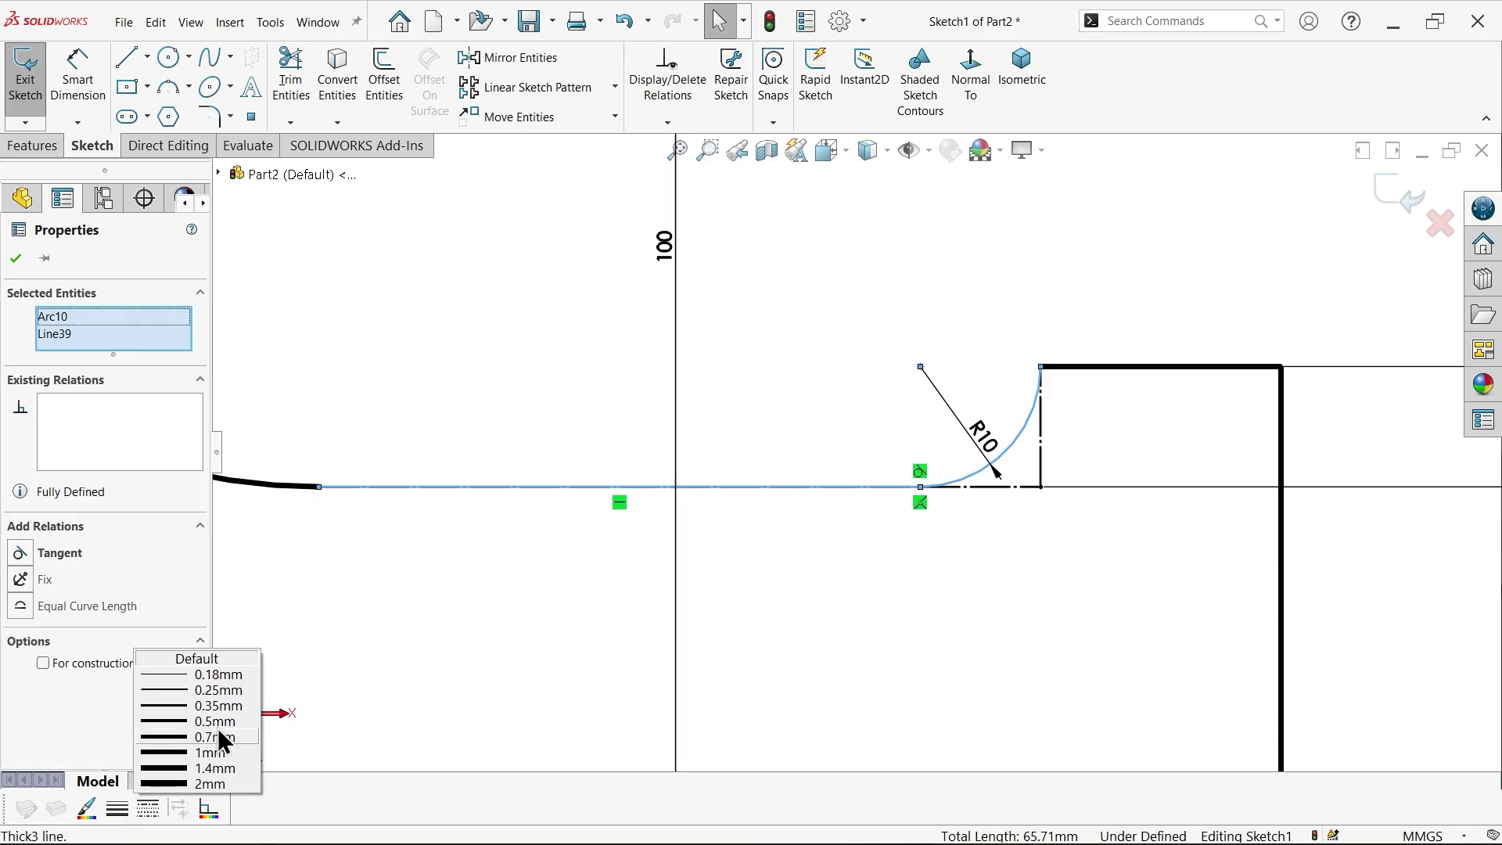
pyautogui.click(234, 706)
pyautogui.click(453, 592)
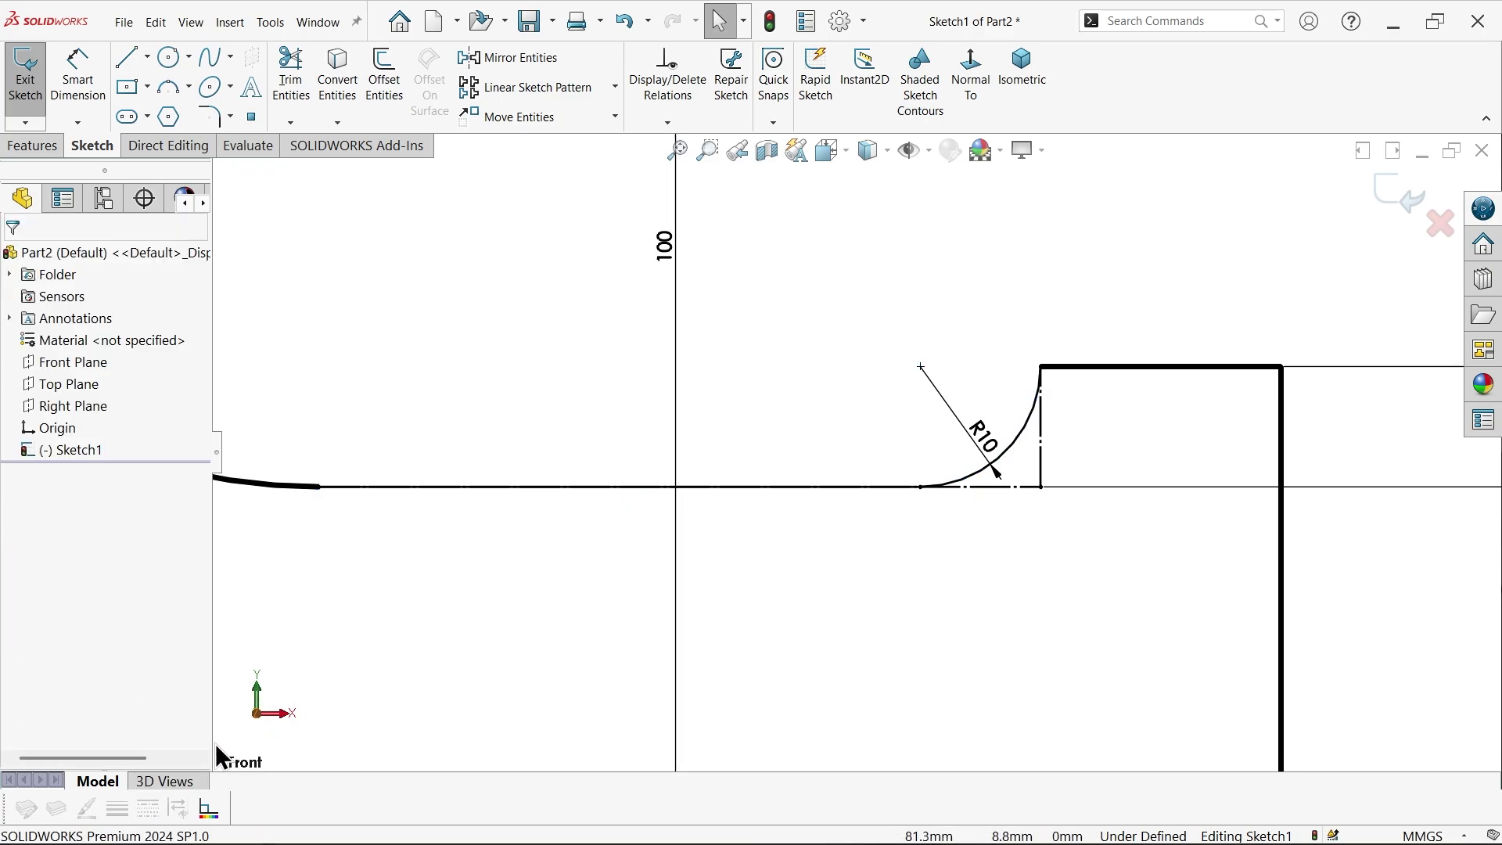
# Step: Set the new upper pipe line and the R10 arc to a 0.7 mm line thickness
pyautogui.click(892, 488)
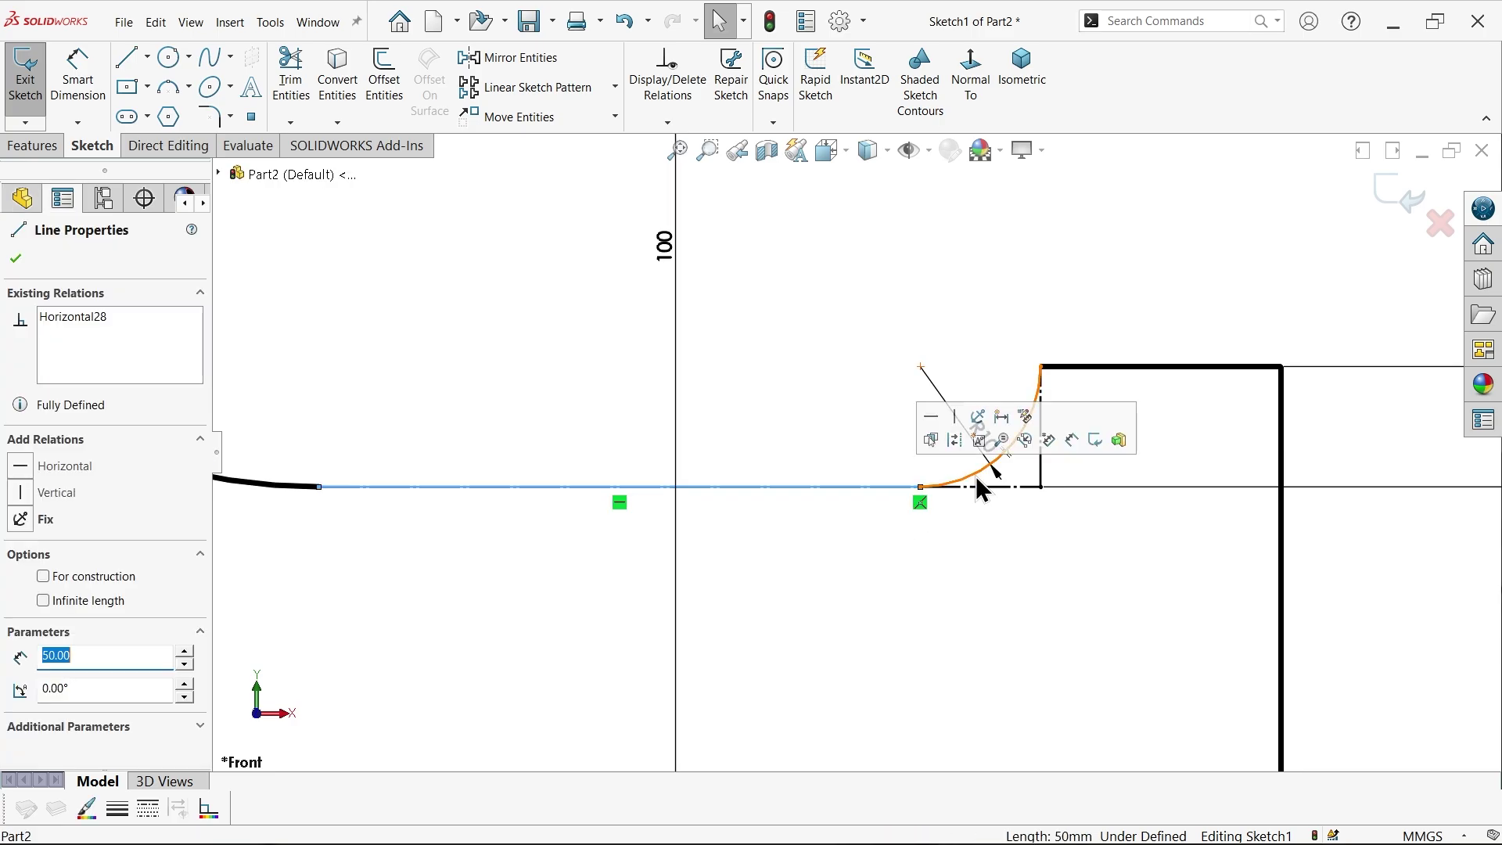
pyautogui.keyDown('ctrl'); pyautogui.click(980, 491); pyautogui.keyUp('ctrl')
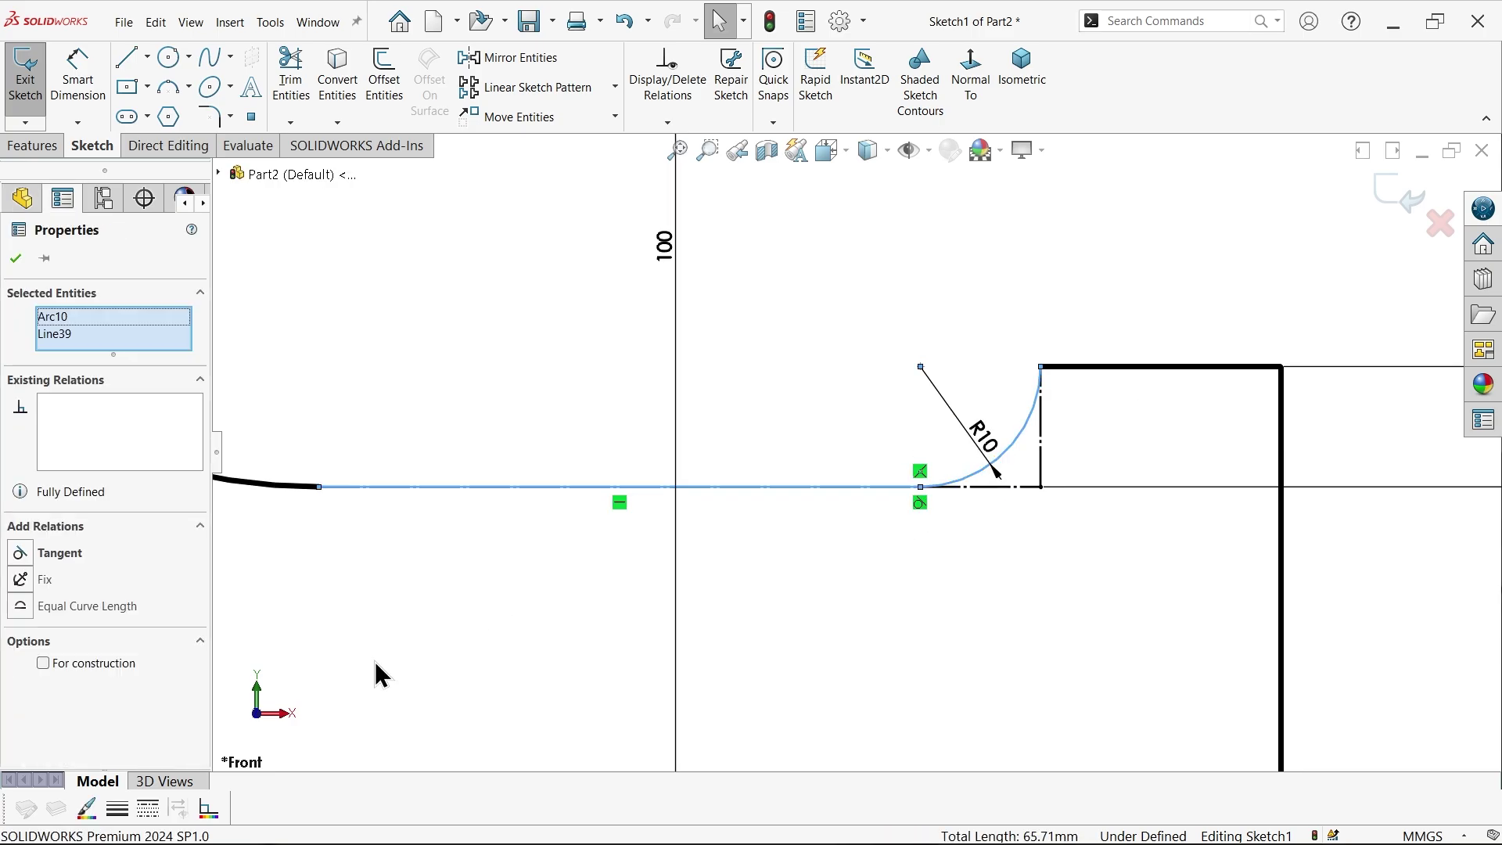
pyautogui.click(118, 810)
pyautogui.click(214, 739)
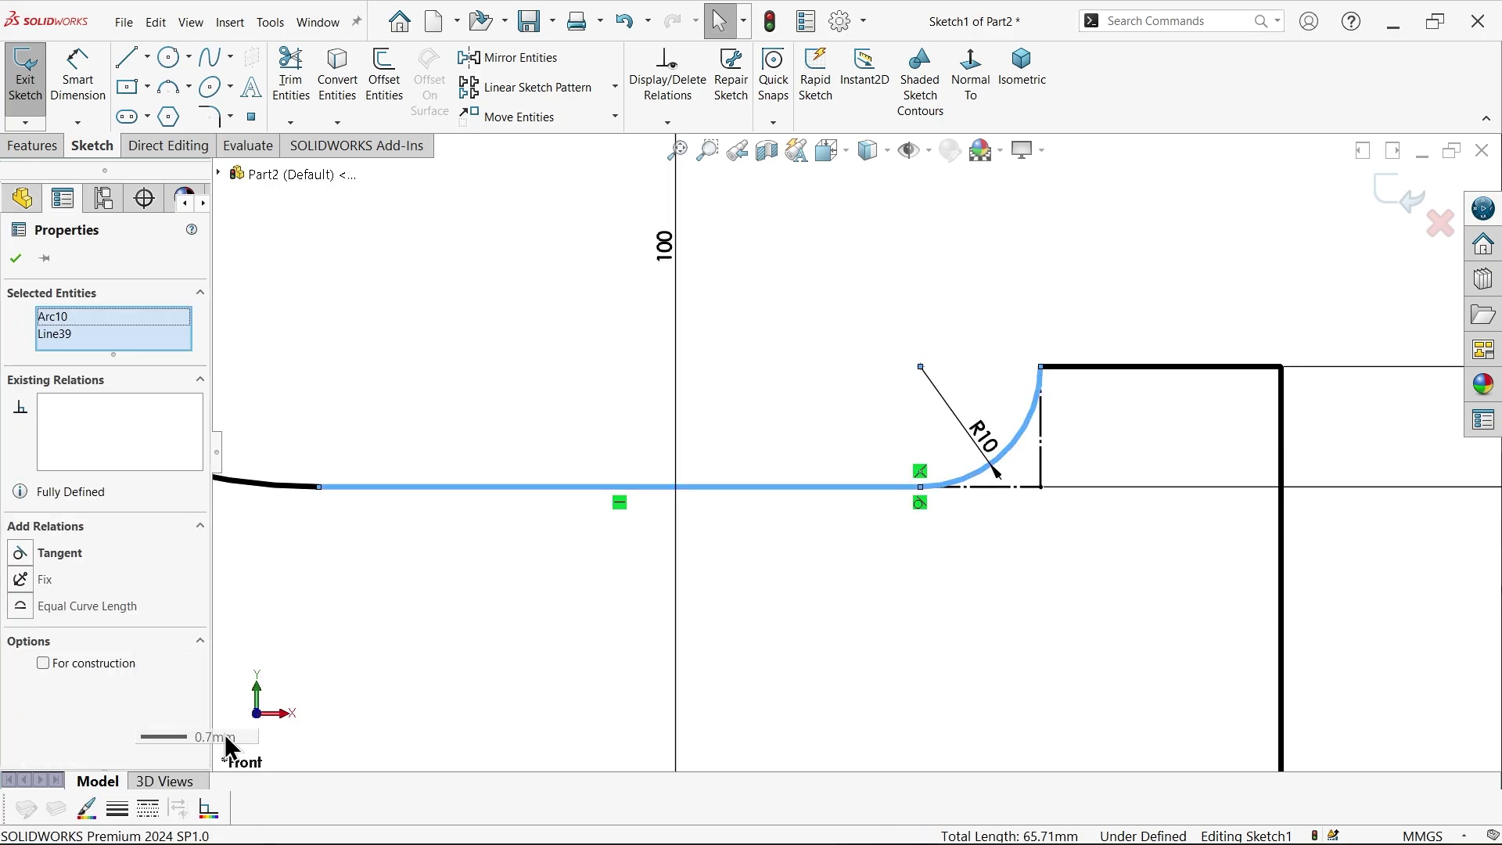
pyautogui.click(516, 614)
# Step: Make the lower arc at the outlet flange tangent to the pipe's lower edge
pyautogui.scroll(5, 984, 491)
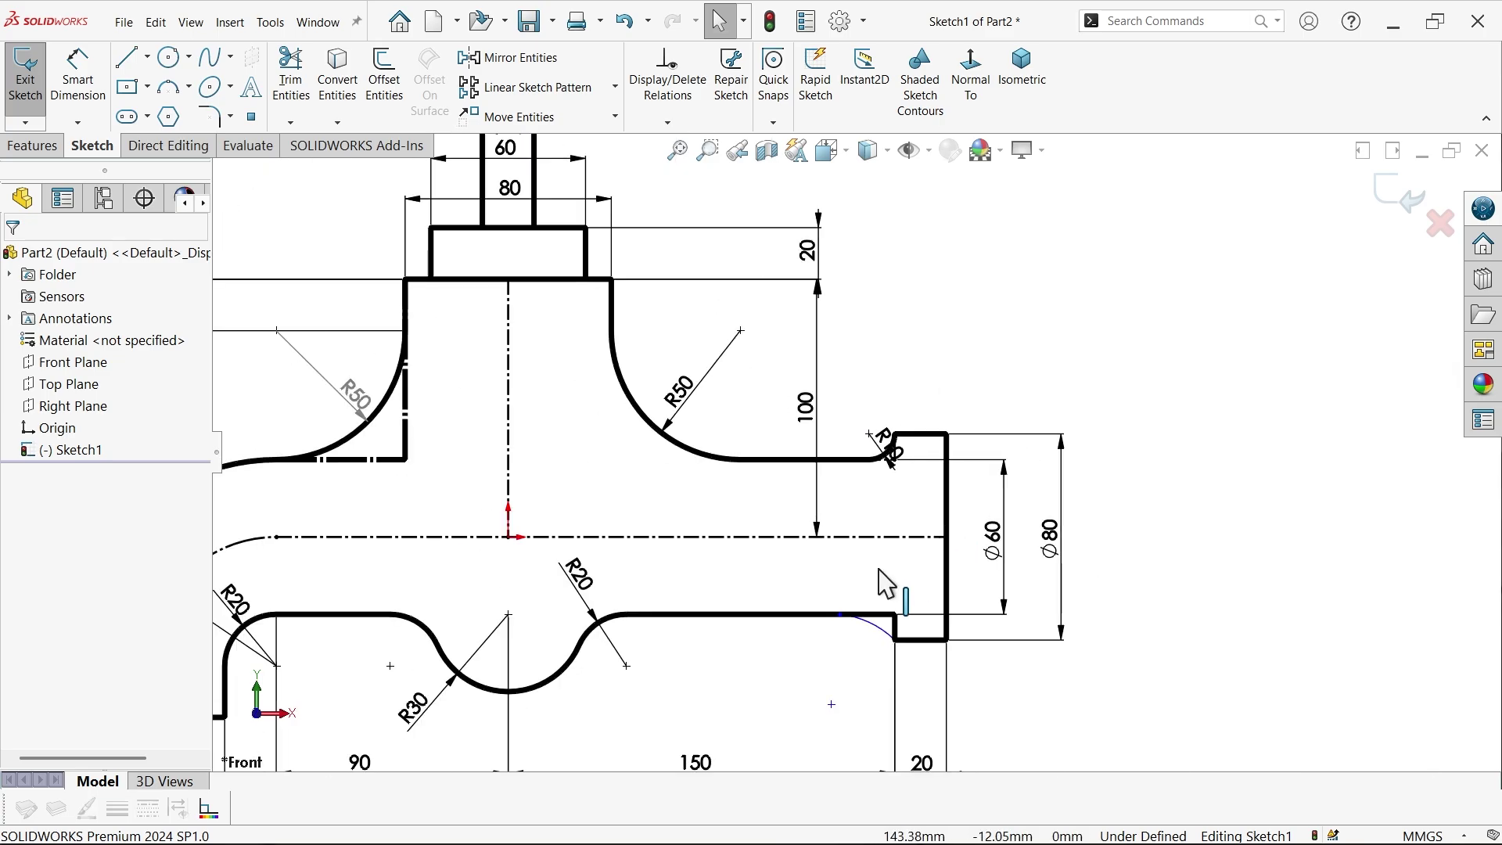
pyautogui.scroll(-6, 895, 587)
pyautogui.scroll(-2, 877, 600)
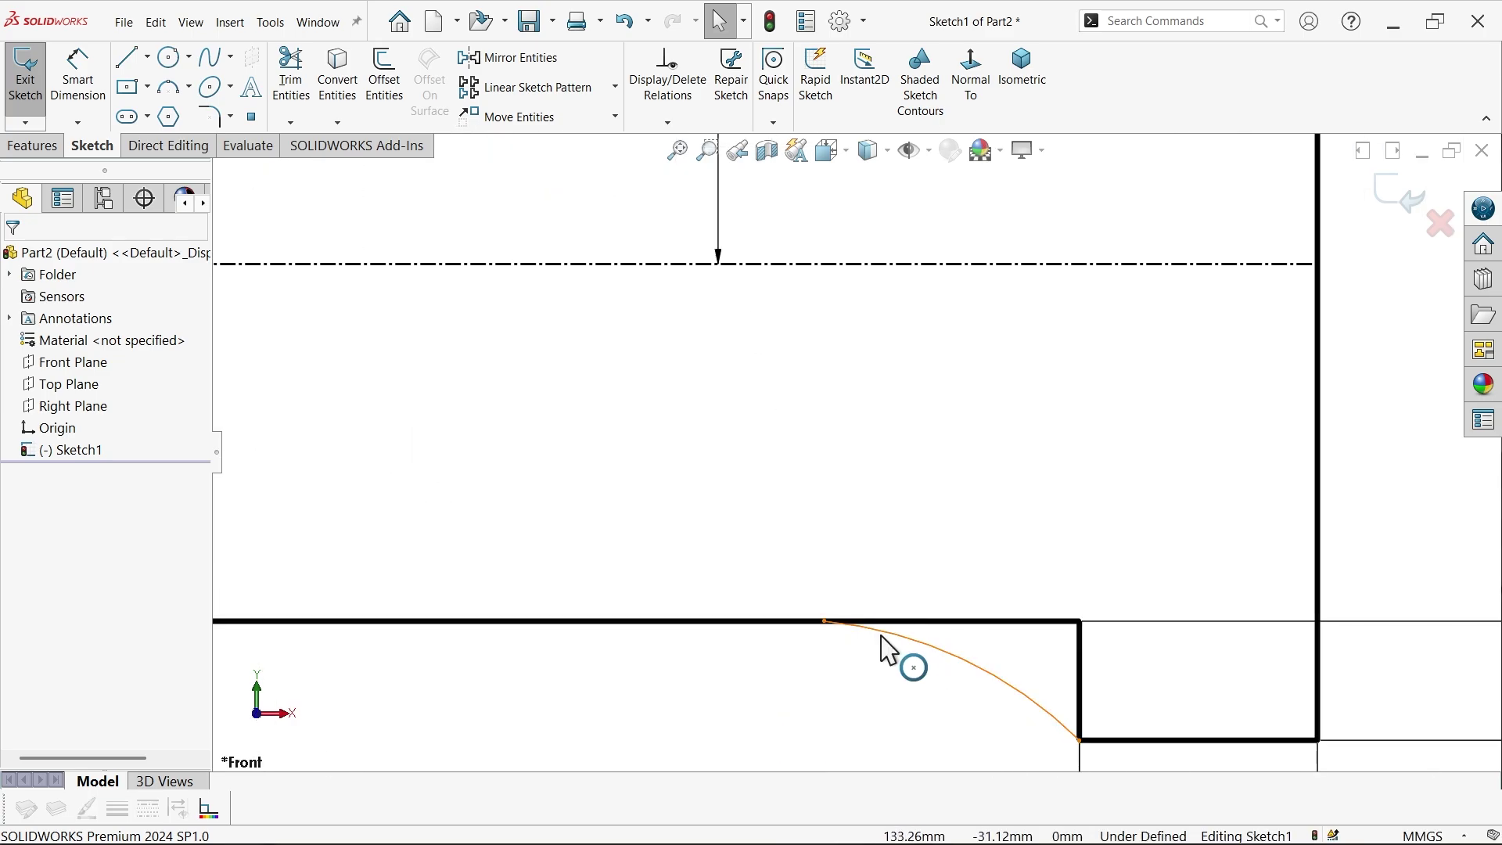
pyautogui.click(888, 633)
pyautogui.keyDown('ctrl'); pyautogui.click(927, 622); pyautogui.keyUp('ctrl')
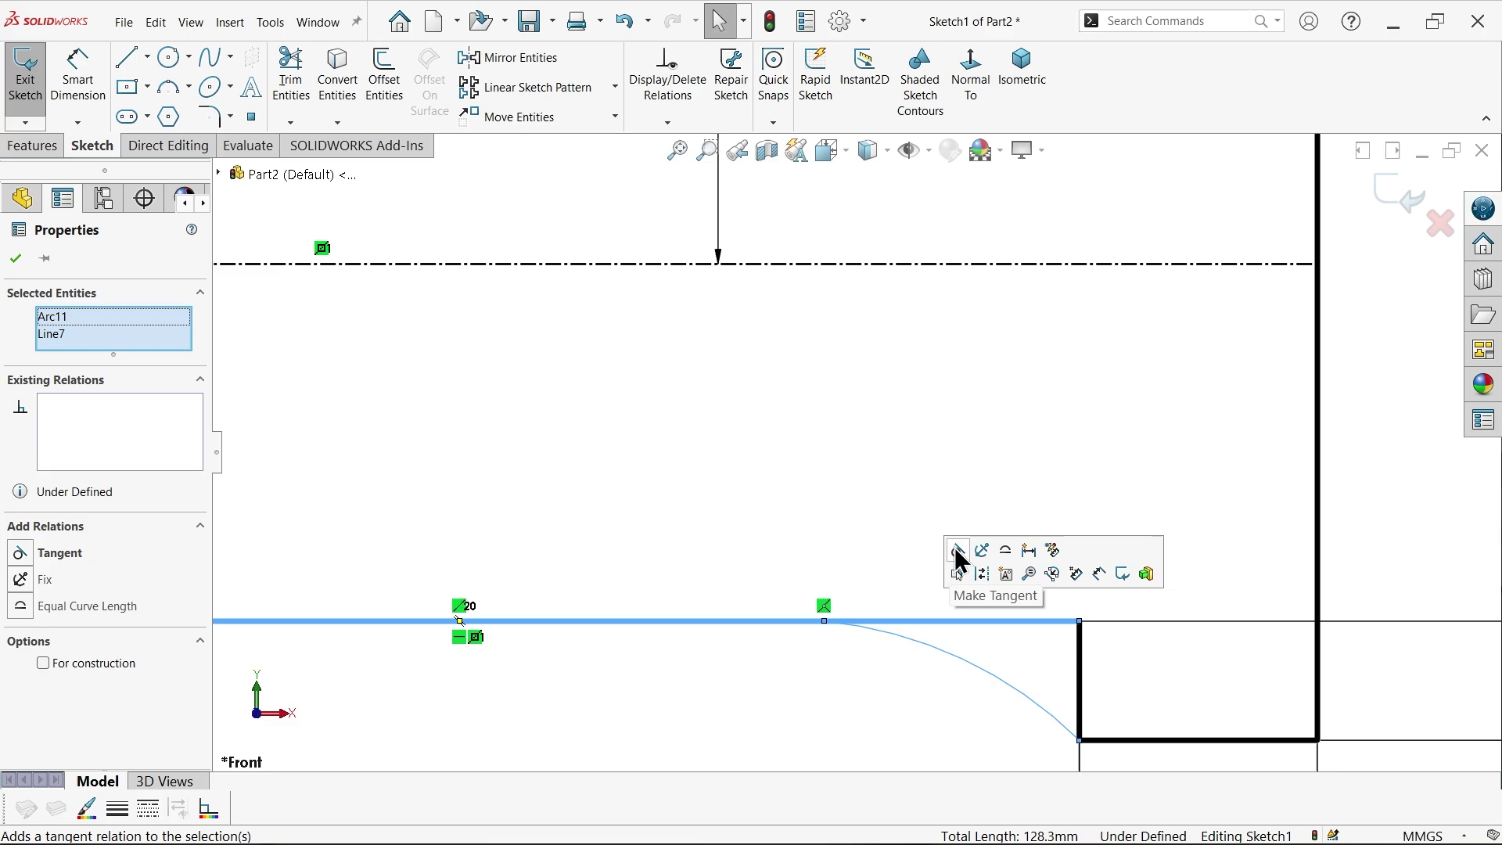
pyautogui.click(958, 552)
# Step: Dimension the lower arc at the outlet flange with a 10 mm radius
pyautogui.click(78, 78)
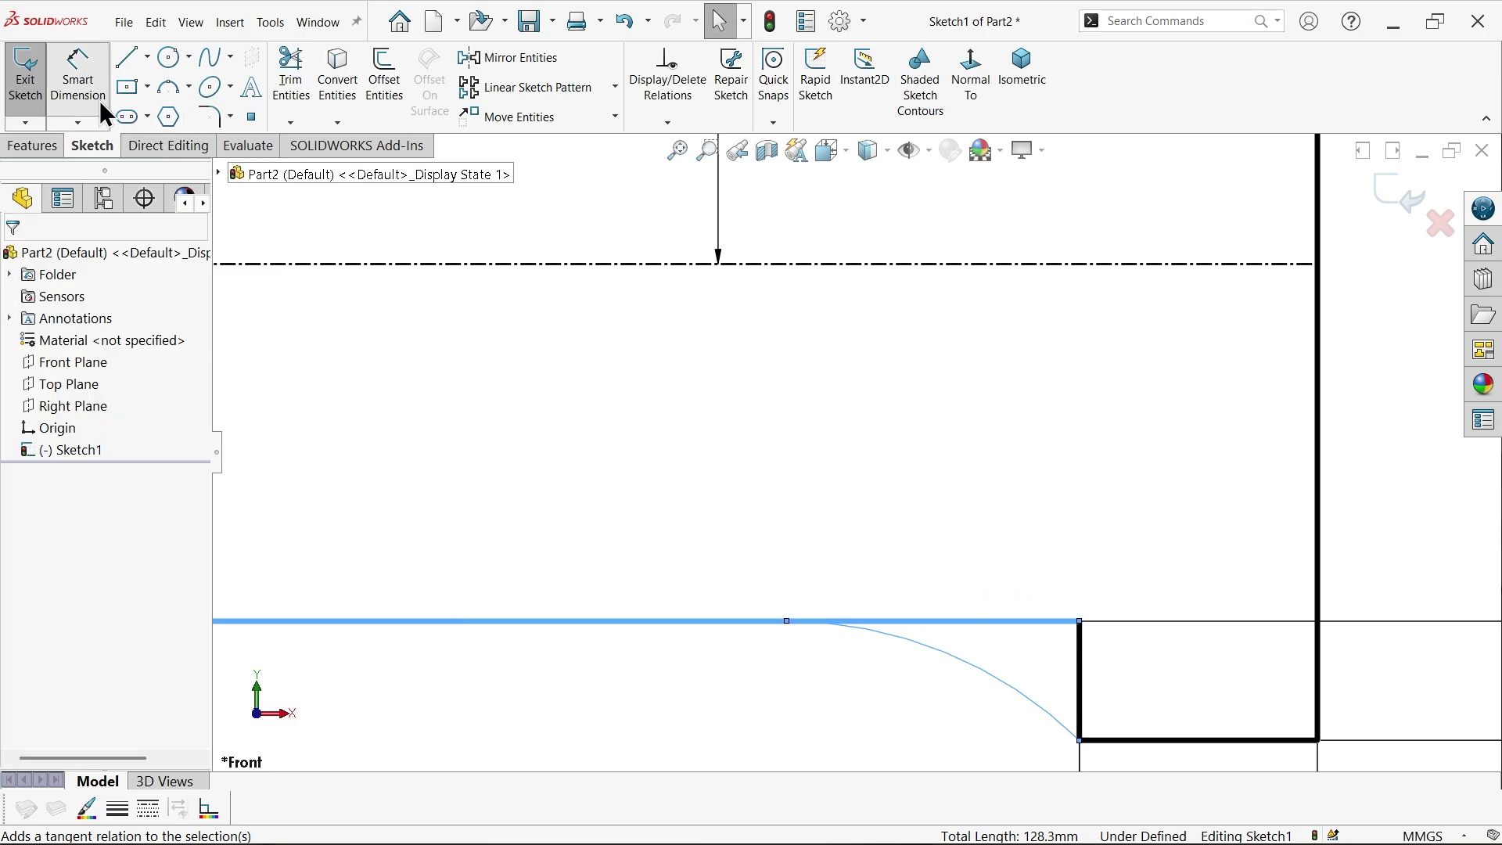
pyautogui.click(980, 670)
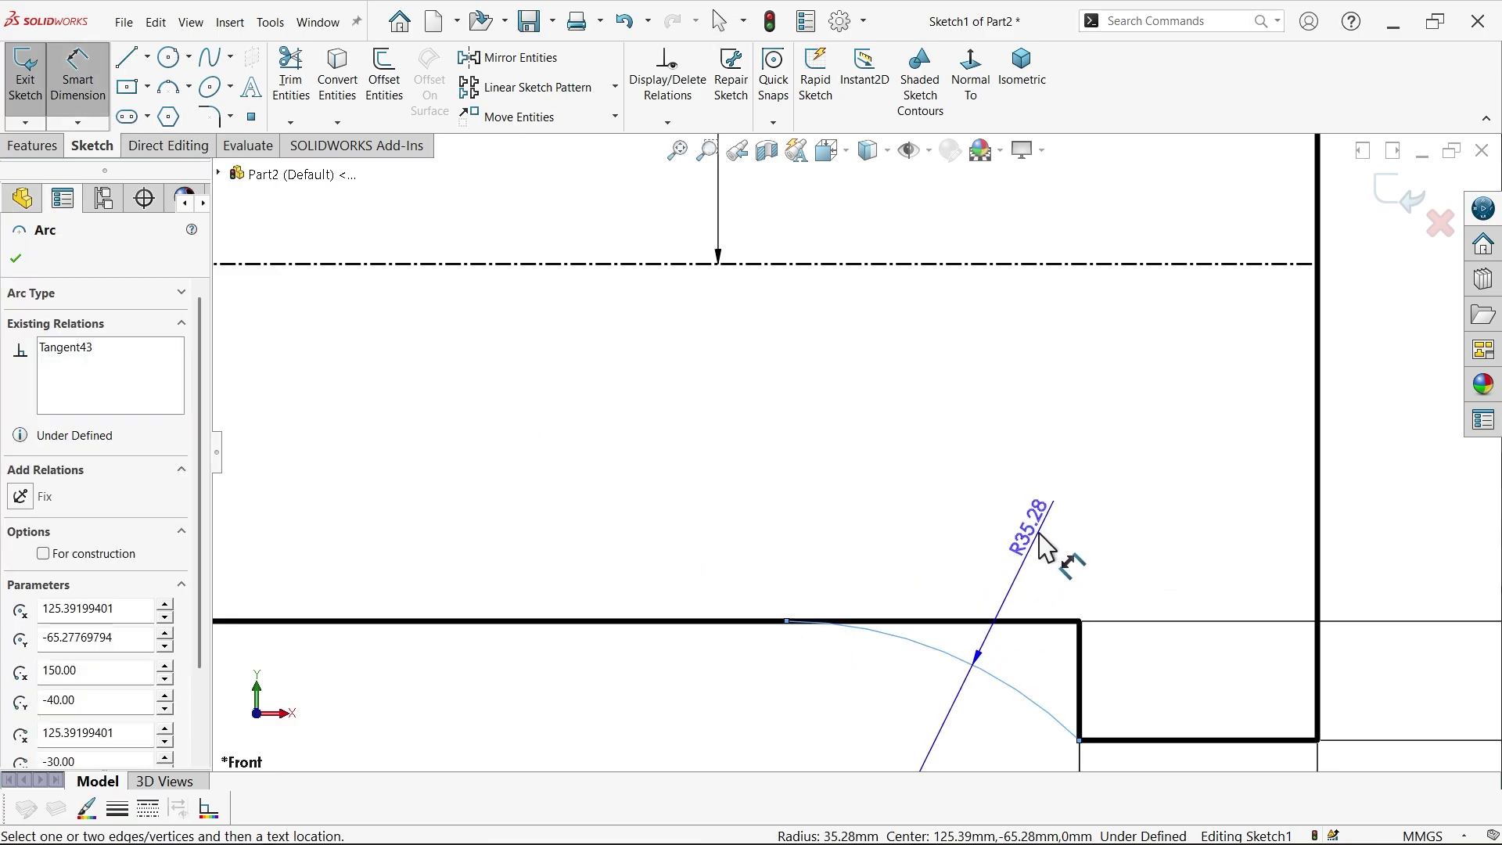
pyautogui.click(1068, 555)
pyautogui.write('10')
pyautogui.click(942, 503)
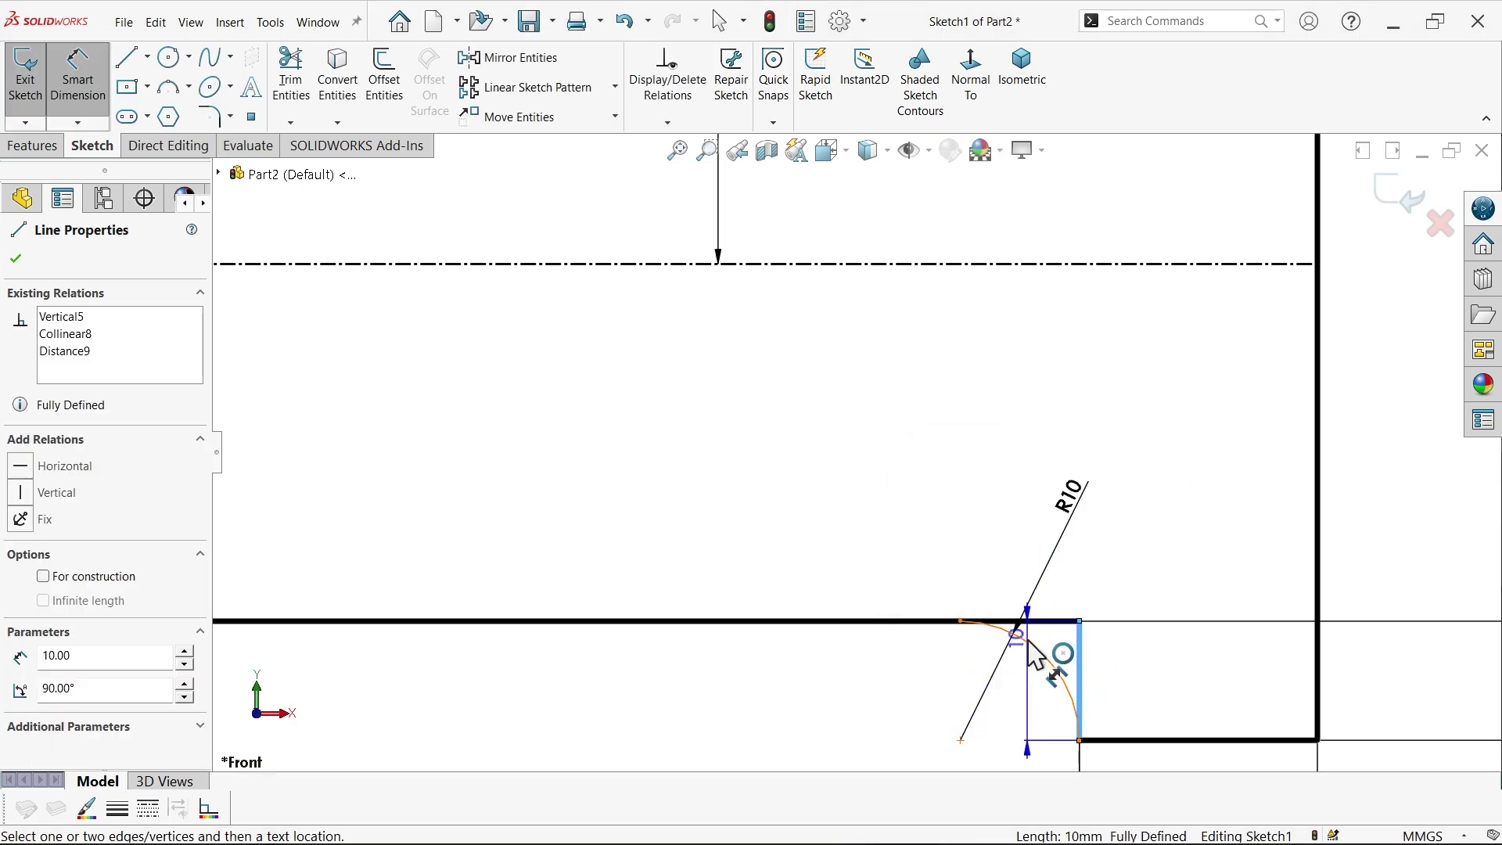
pyautogui.press('Escape')
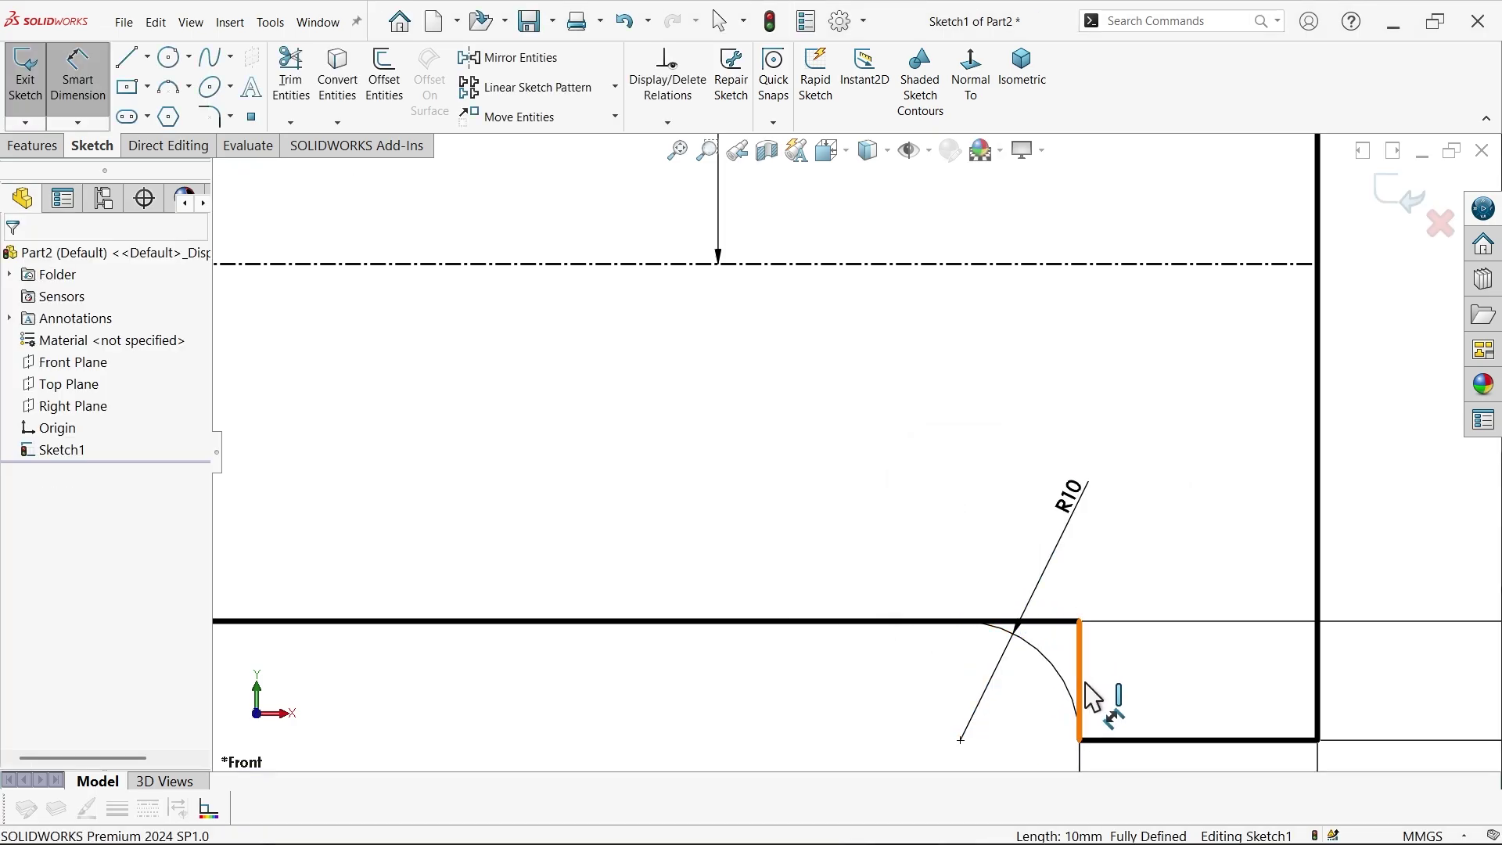
pyautogui.click(104, 85)
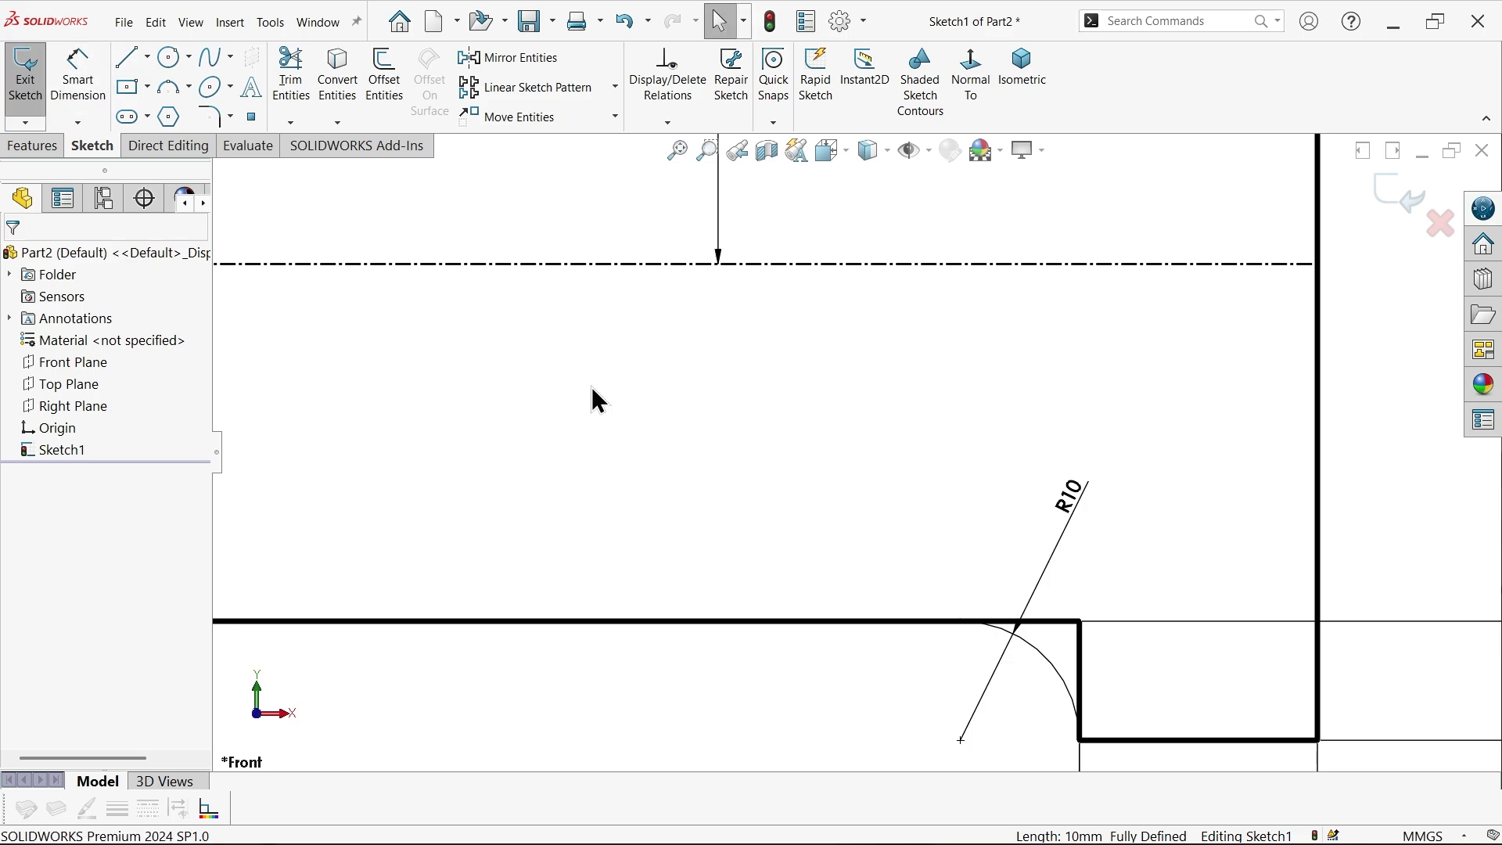
# Step: Convert the pipe's lower edge line and the short vertical line at the lower flange corner to construction geometry
pyautogui.click(1057, 635)
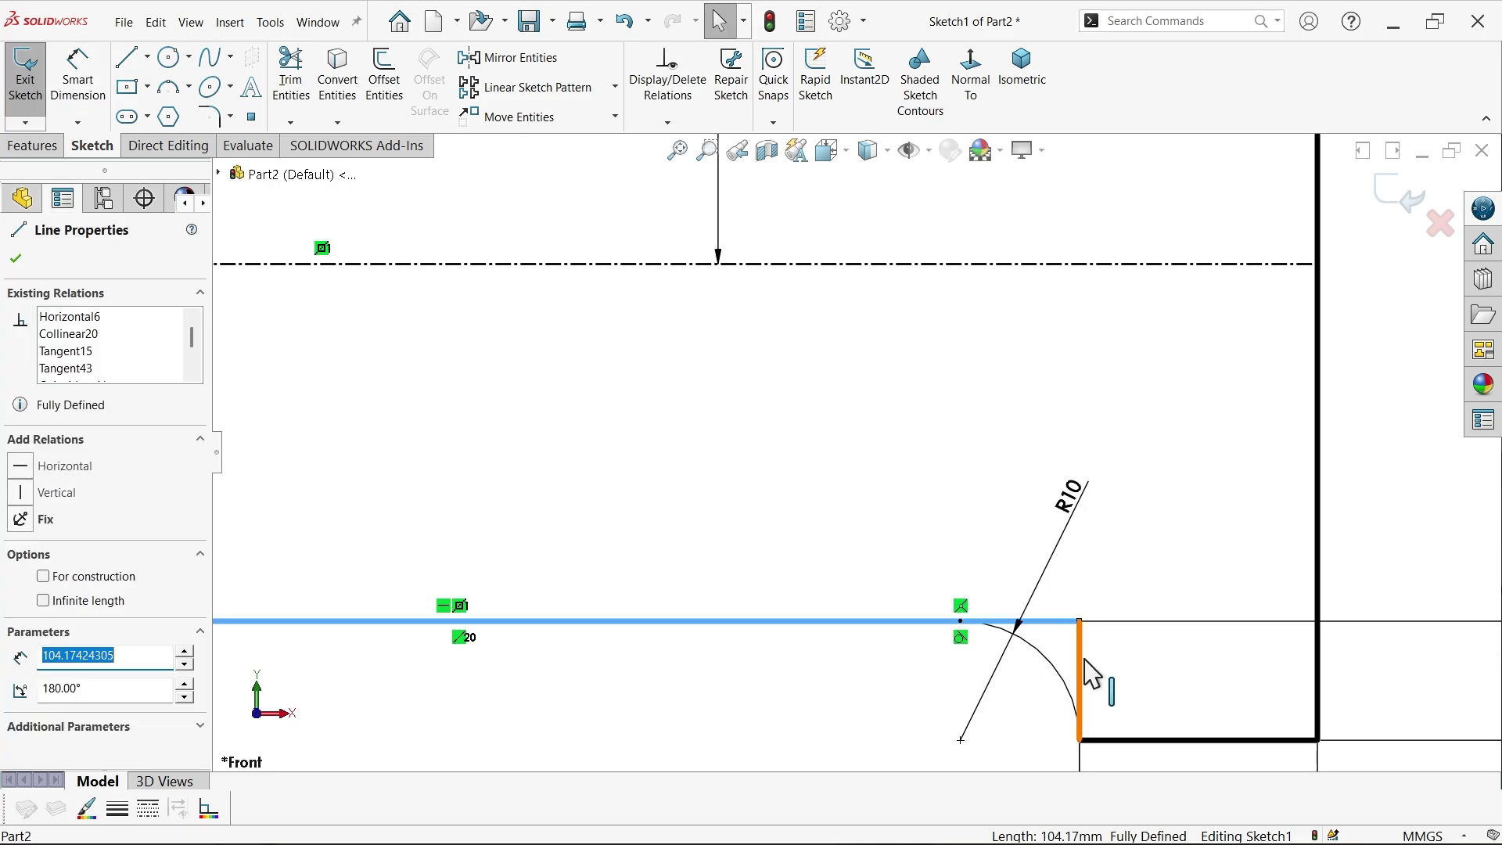
pyautogui.keyDown('ctrl'); pyautogui.click(1091, 673); pyautogui.keyUp('ctrl')
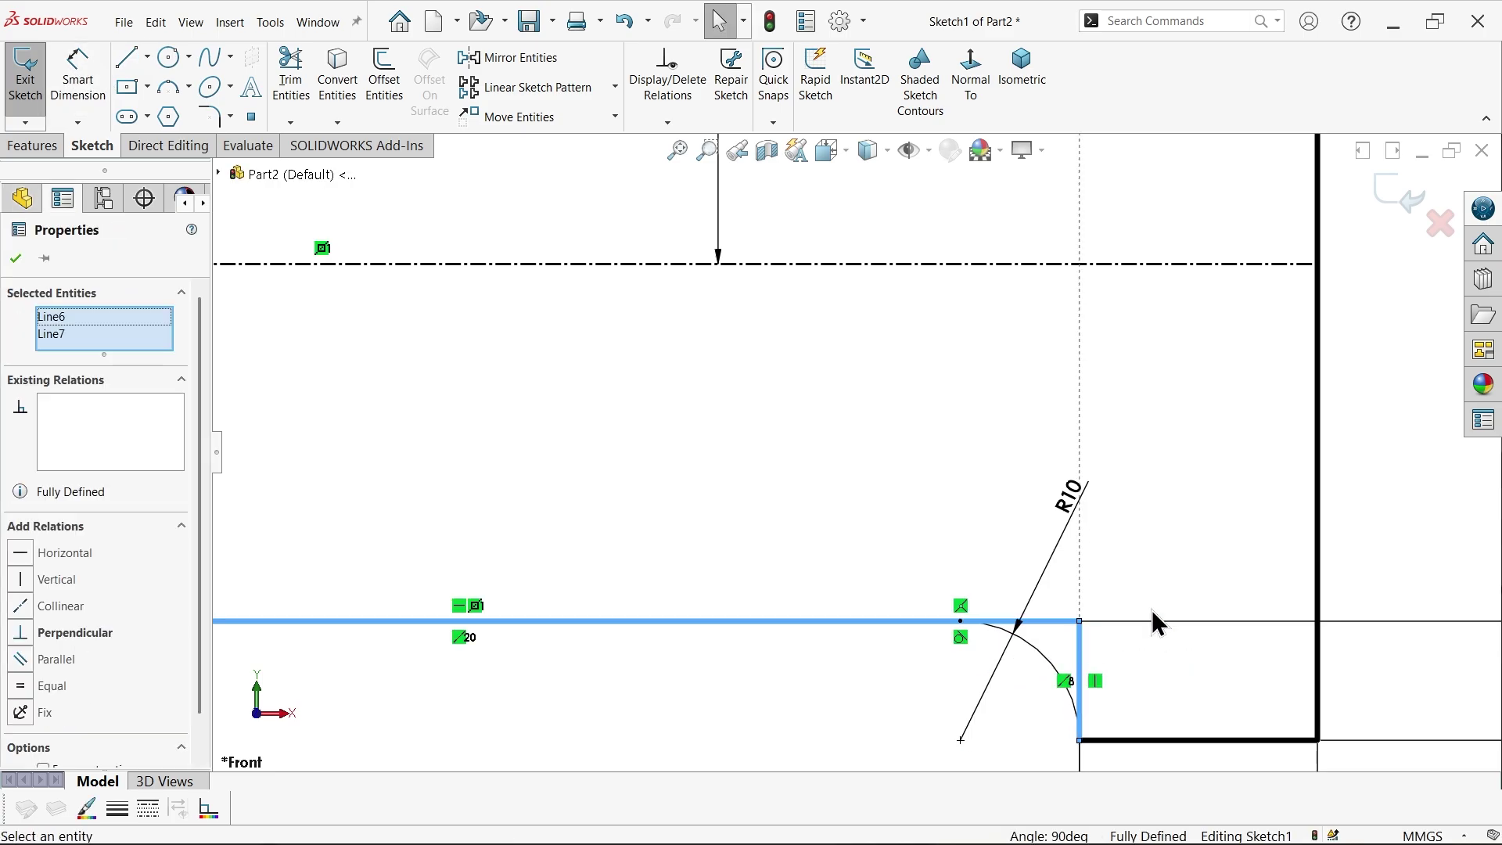
pyautogui.click(1152, 612)
# Step: Set the two construction lines at the lower flange corner to a 0.25 mm line thickness
pyautogui.click(1079, 665)
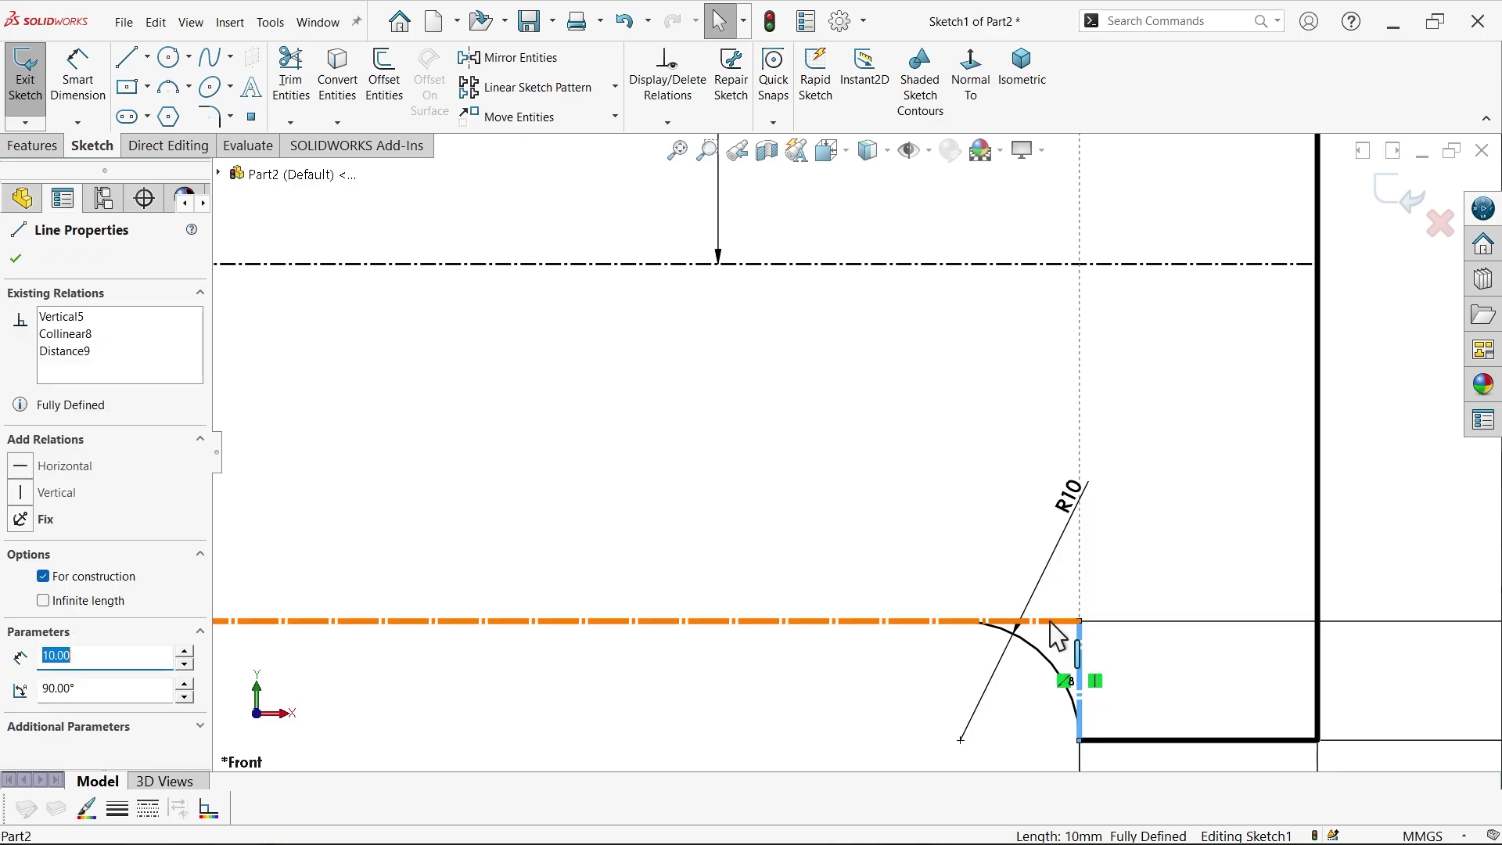
pyautogui.keyDown('ctrl'); pyautogui.click(1051, 623); pyautogui.keyUp('ctrl')
pyautogui.click(116, 811)
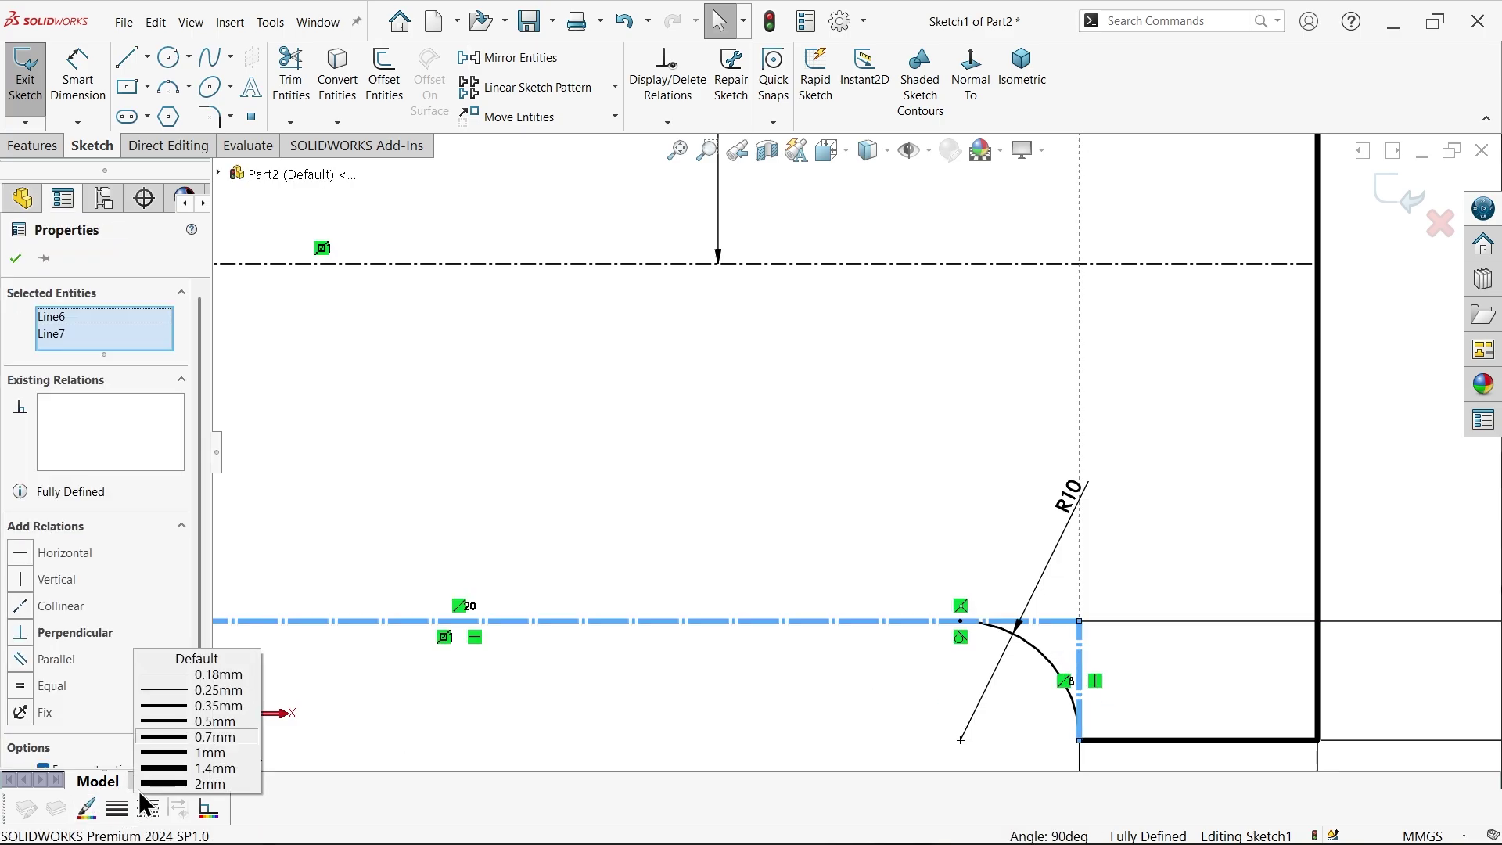
pyautogui.click(210, 692)
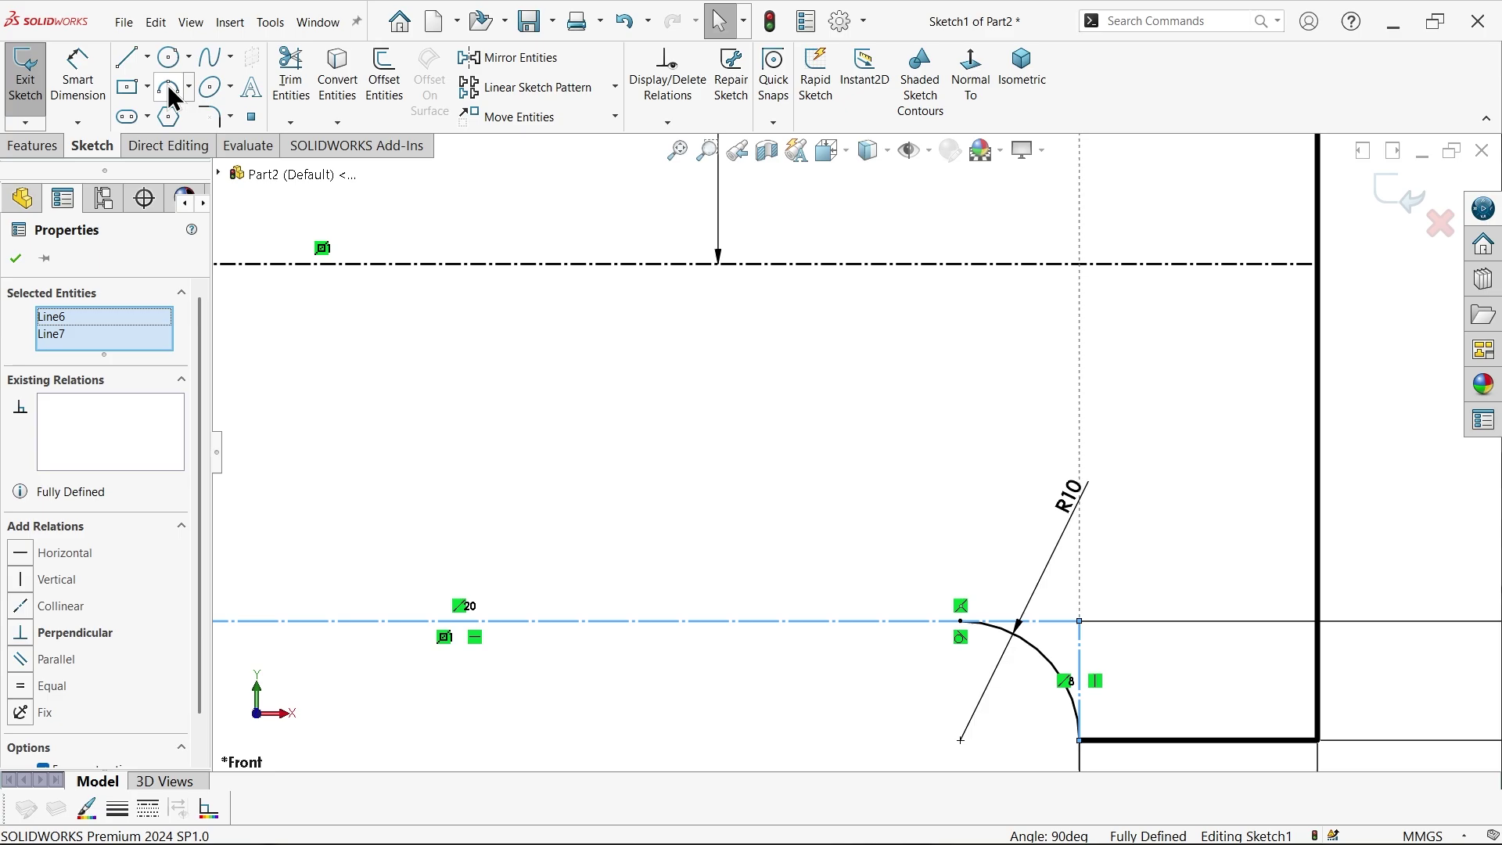
# Step: Sketch a horizontal line about 94 mm long along the pipe's lower edge from the R20 arc's end to the R10 arc
pyautogui.click(138, 70)
pyautogui.scroll(3, 594, 615)
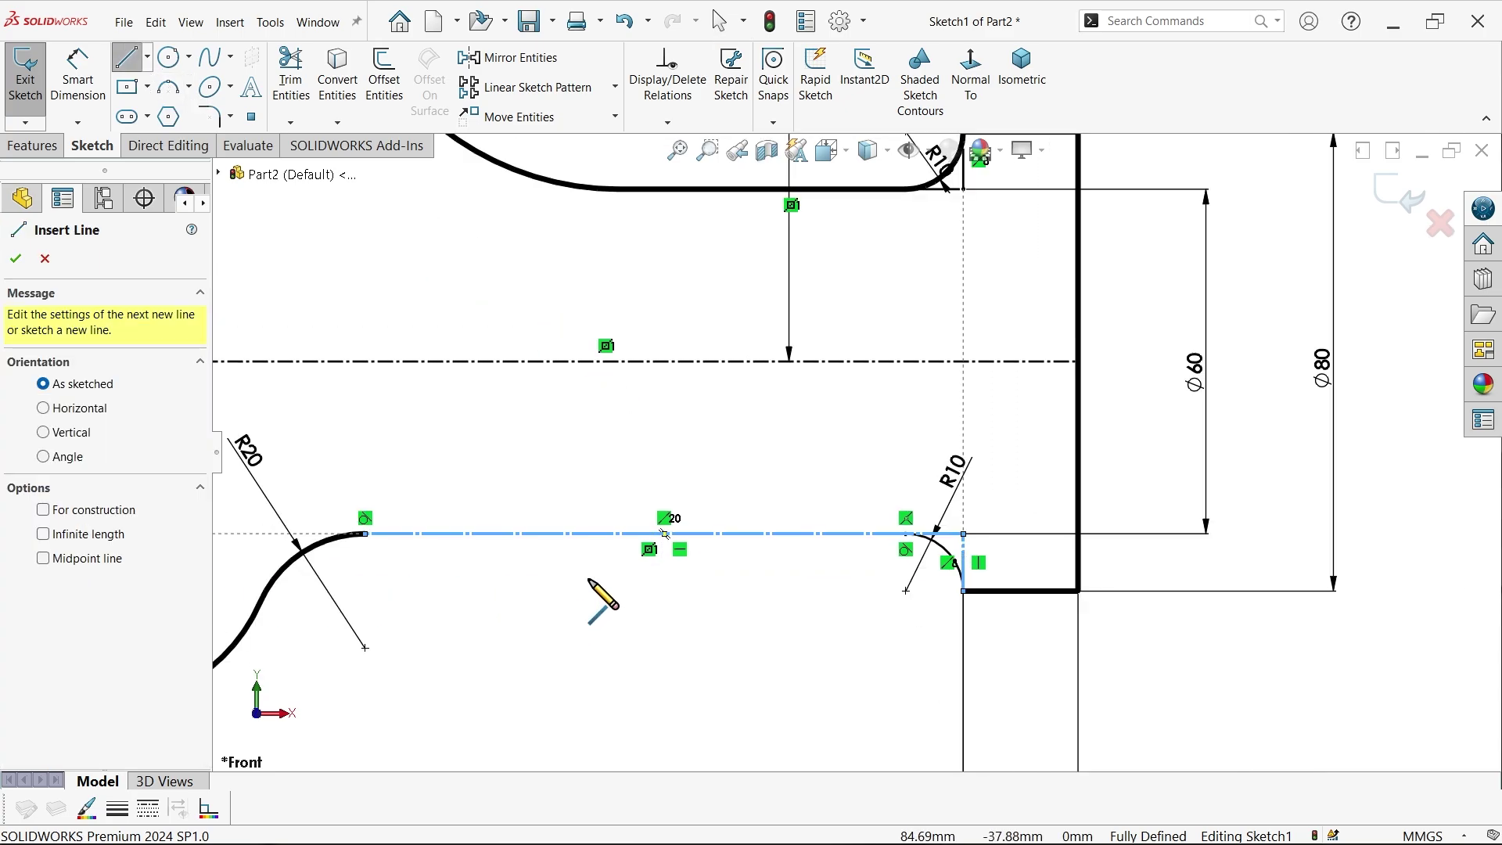
pyautogui.click(294, 499)
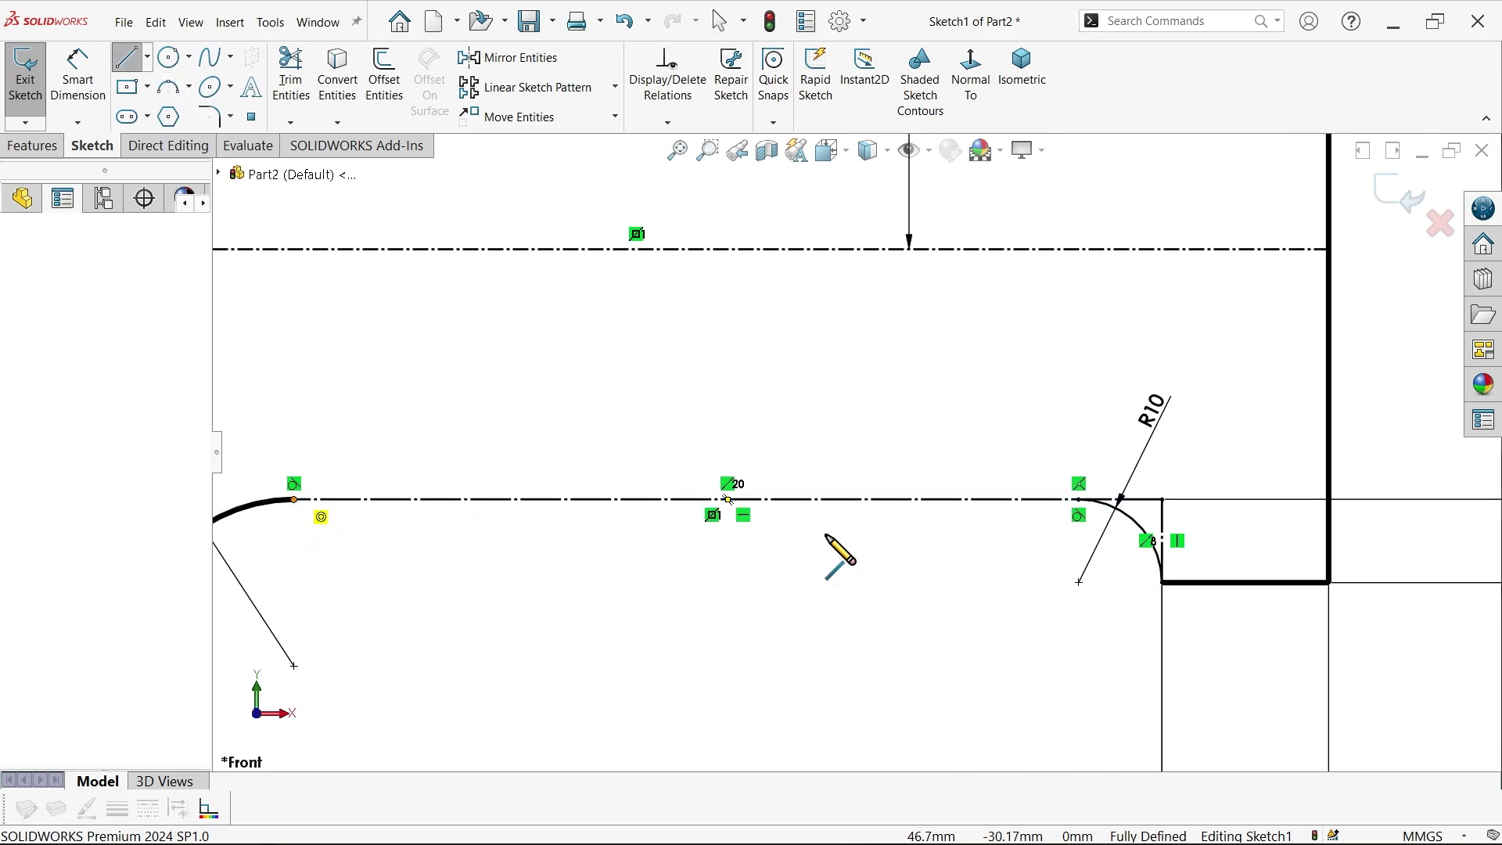
pyautogui.click(1079, 500)
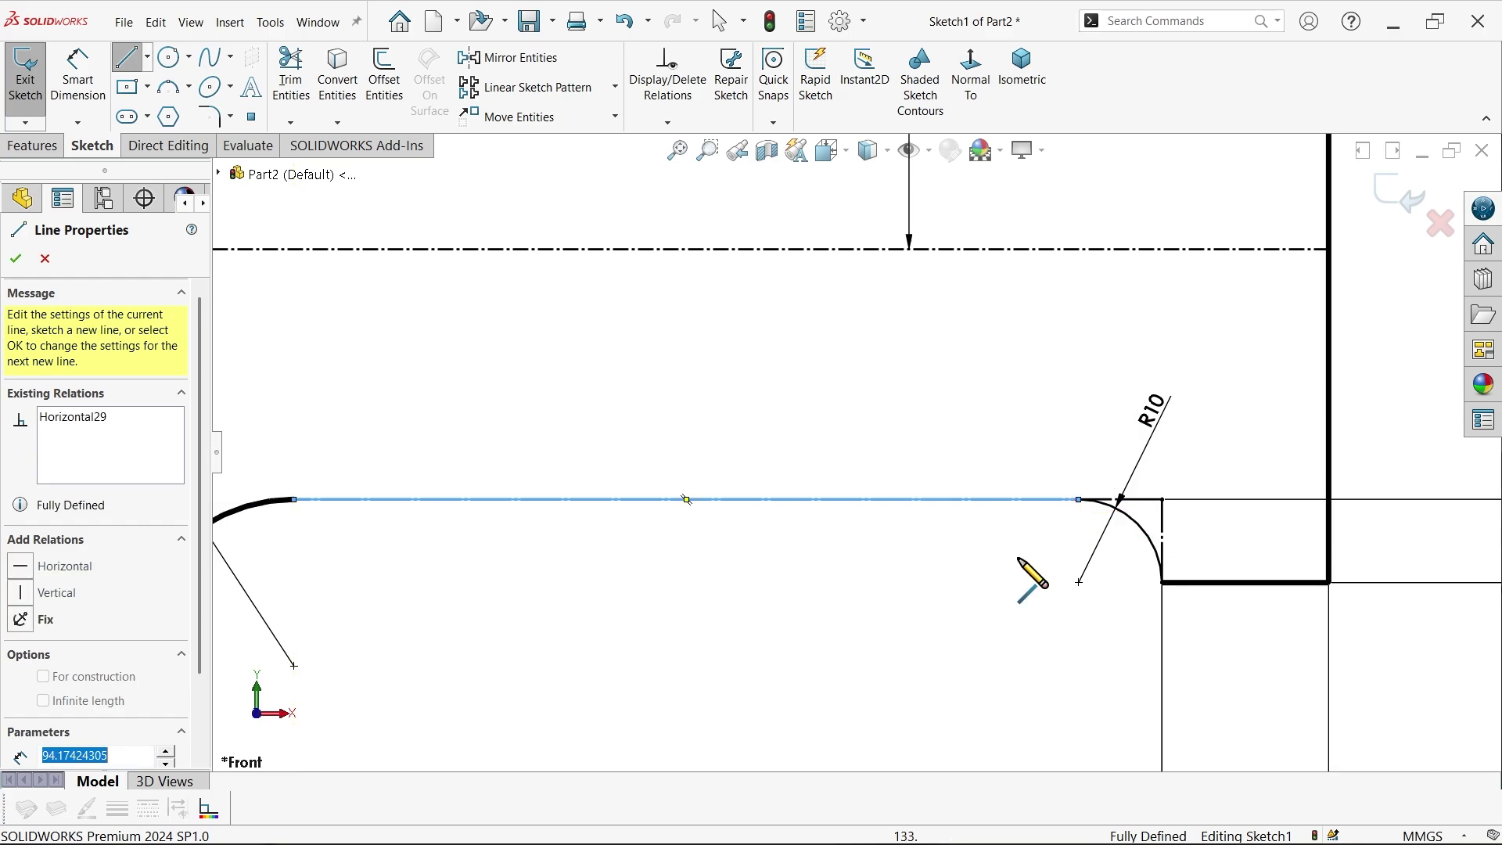
pyautogui.rightClick(1030, 577)
pyautogui.click(1032, 582)
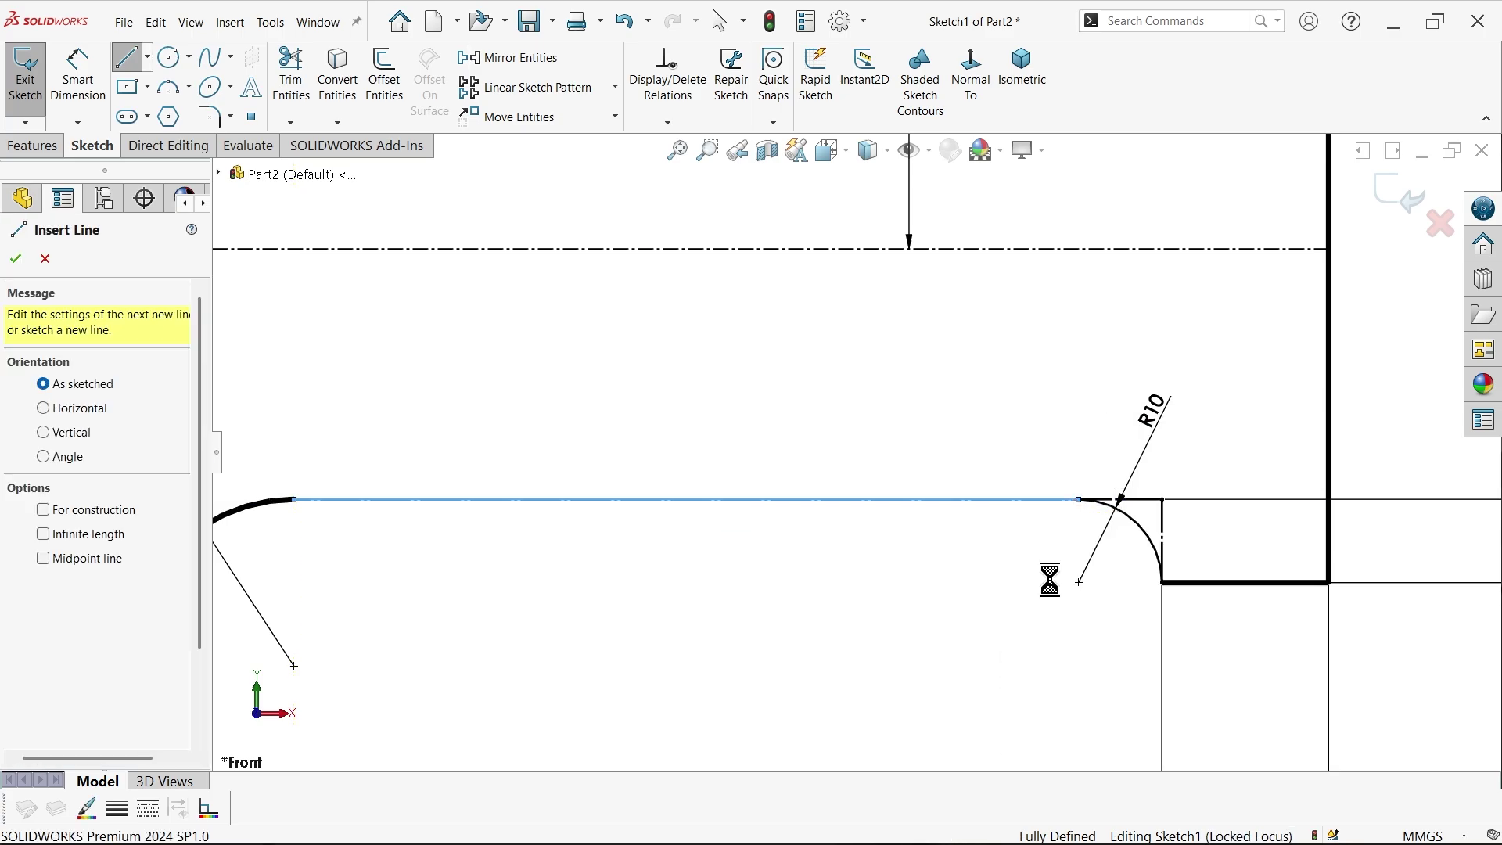
# Step: Set the new lower pipe line and the lower R10 arc to a 0.7 mm line thickness
pyautogui.click(1013, 507)
pyautogui.keyDown('ctrl'); pyautogui.click(1154, 553); pyautogui.keyUp('ctrl')
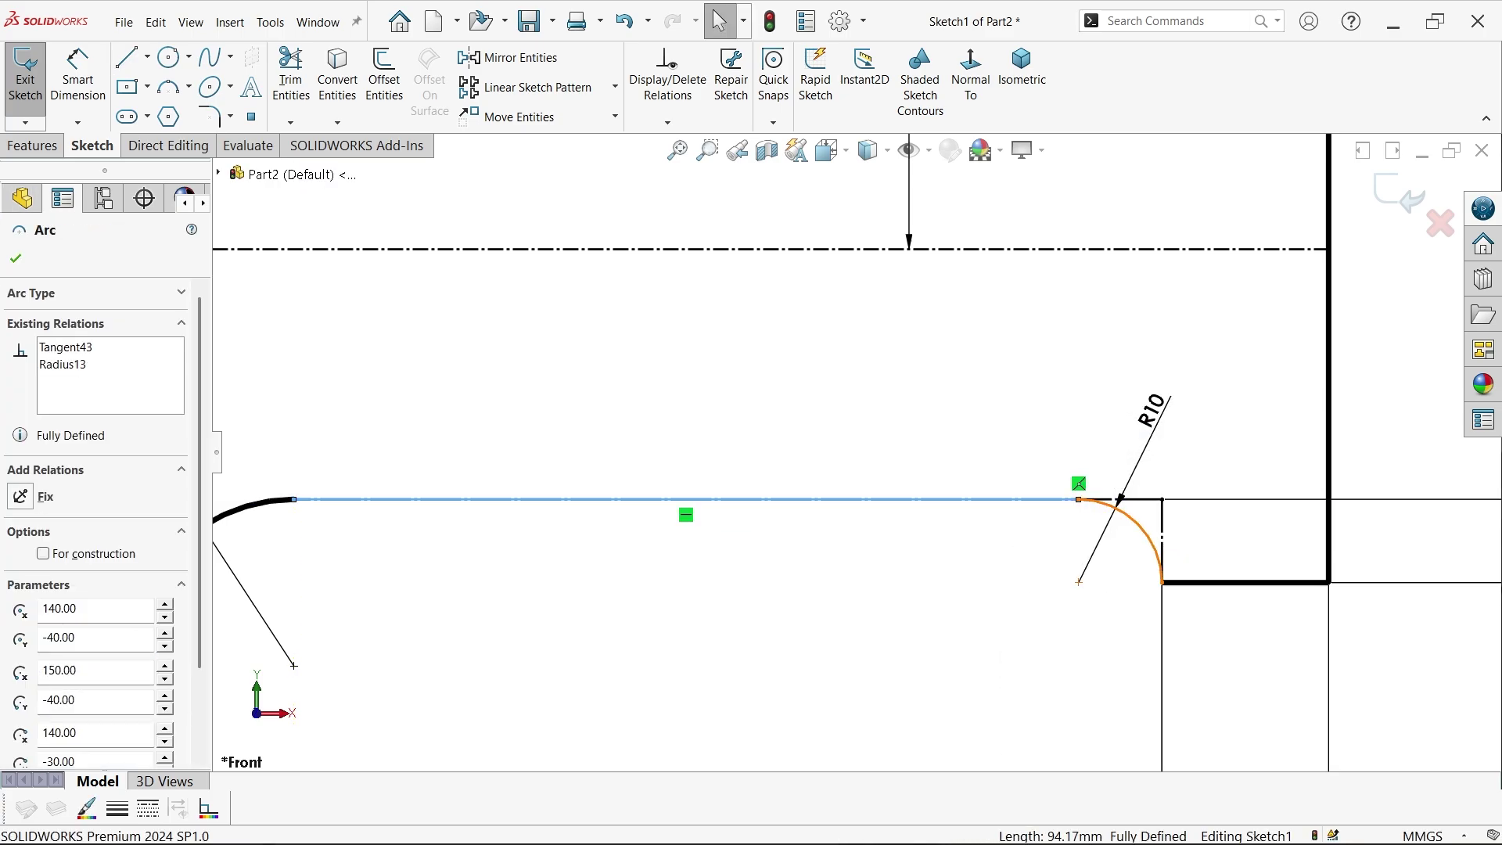
pyautogui.click(118, 812)
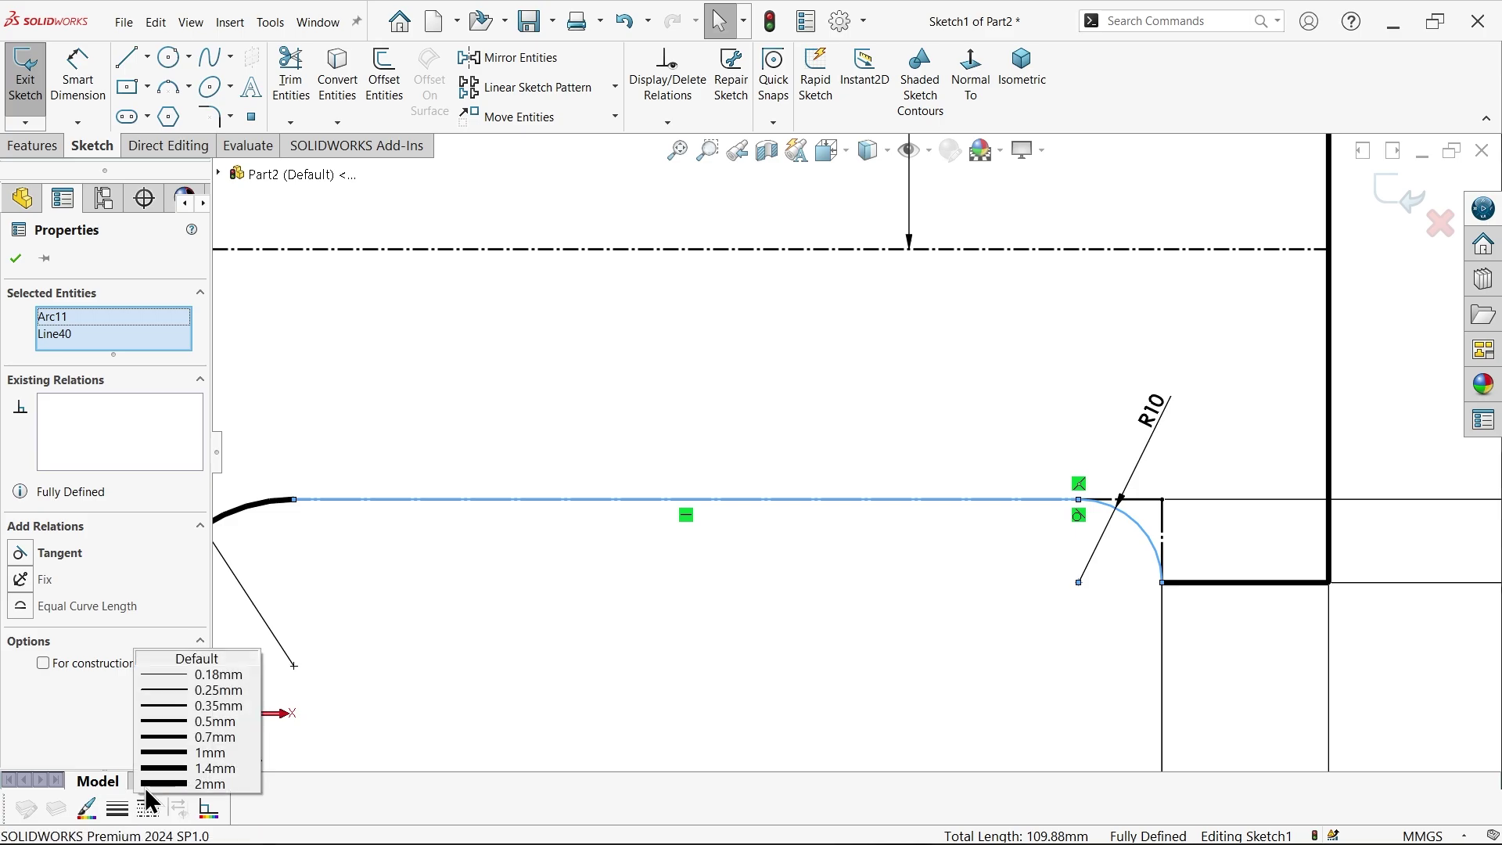
pyautogui.click(220, 734)
pyautogui.click(654, 640)
# Step: Move both R10 dimensions of the outlet flange outside the pipe, one above its upper edge and one below its lower edge
pyautogui.scroll(5, 896, 587)
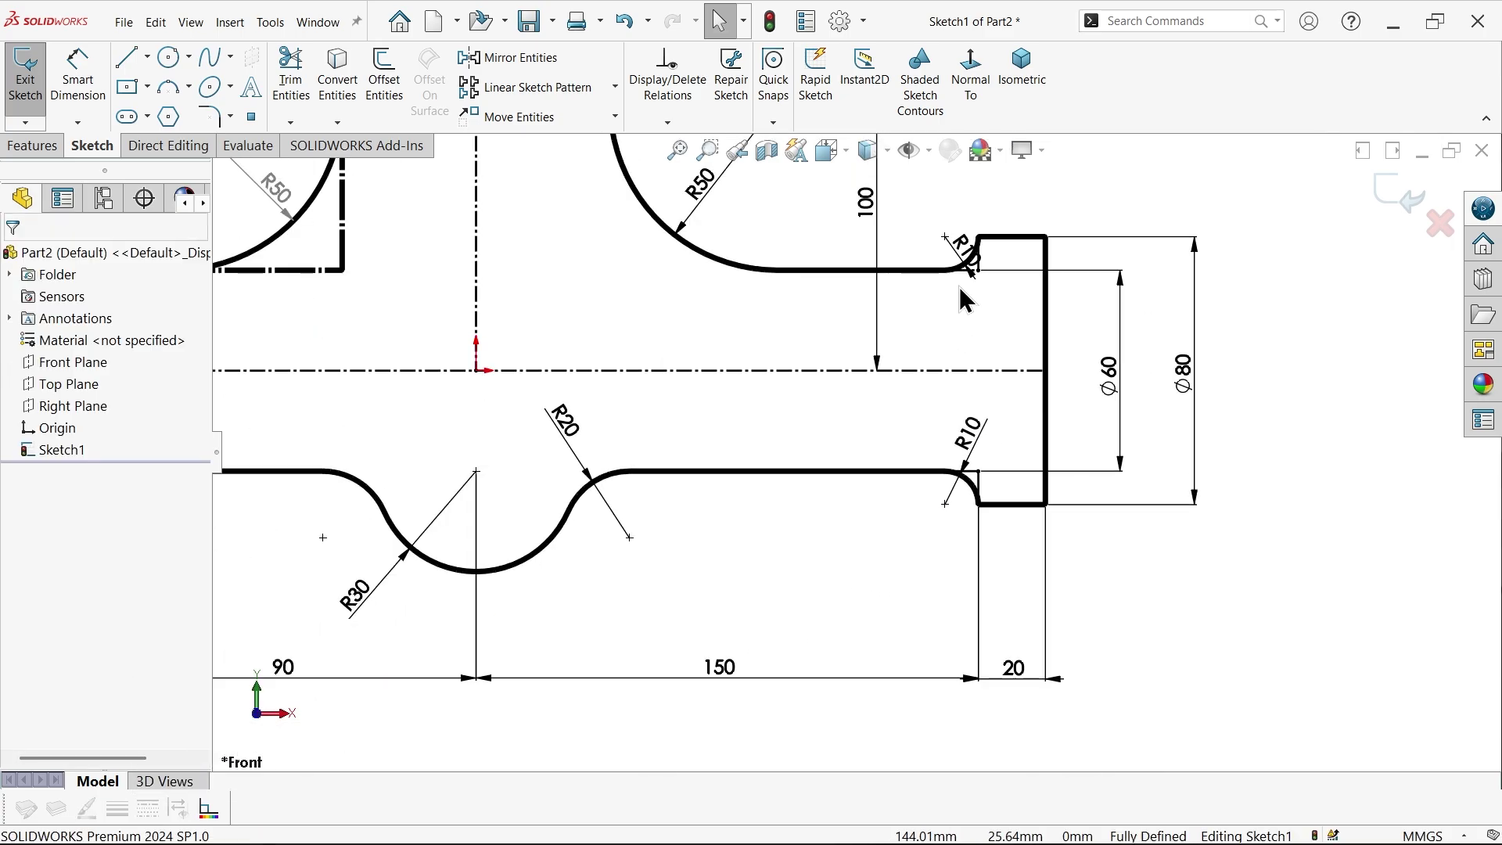
pyautogui.scroll(-3, 966, 299)
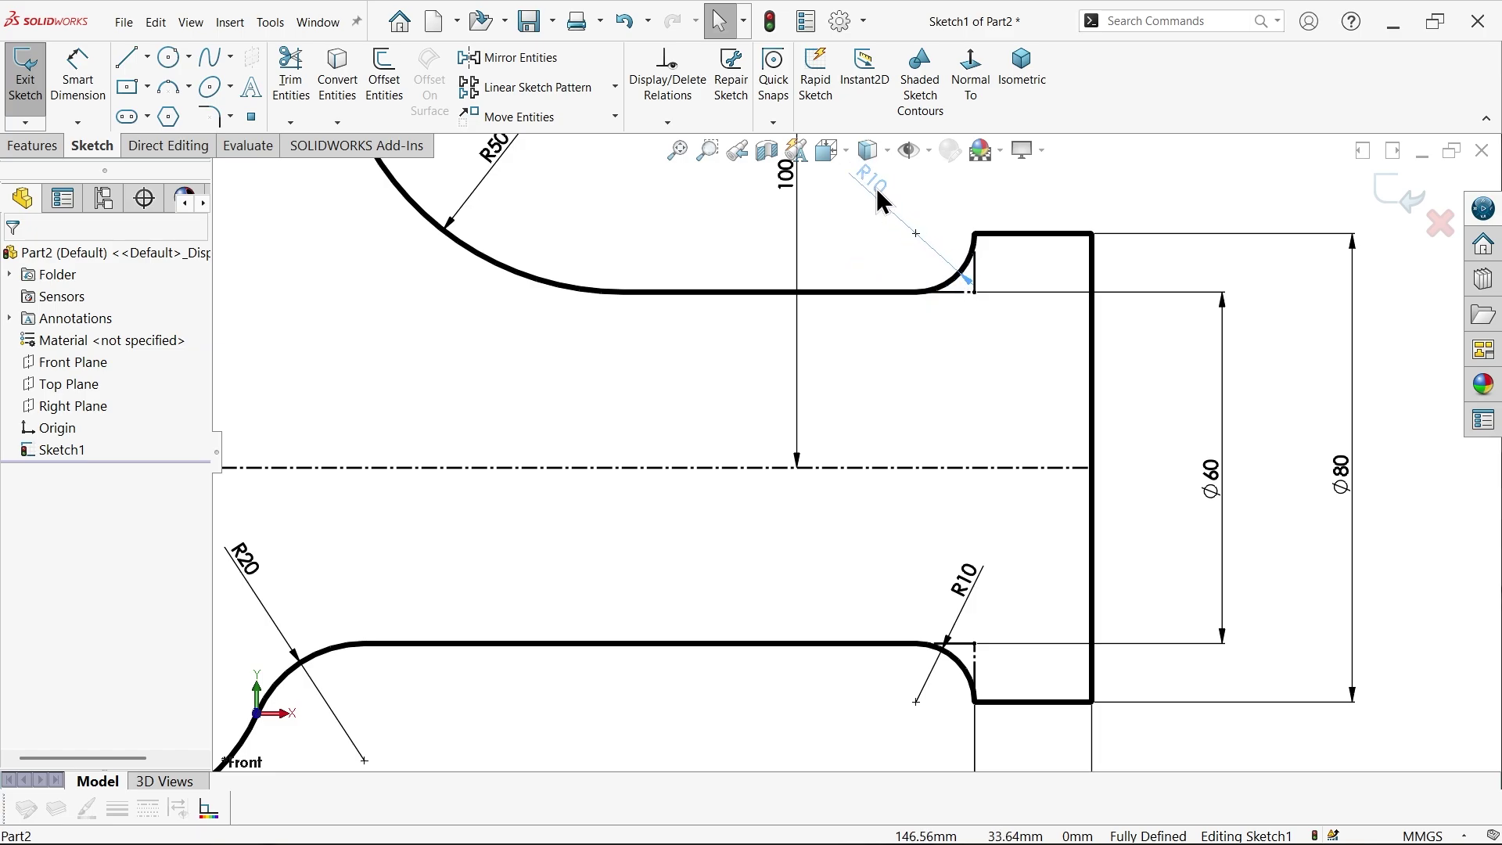
pyautogui.click(882, 202)
pyautogui.moveTo(969, 589)
pyautogui.mouseDown()
pyautogui.moveTo(896, 713)
pyautogui.moveTo(865, 729)
pyautogui.mouseUp()
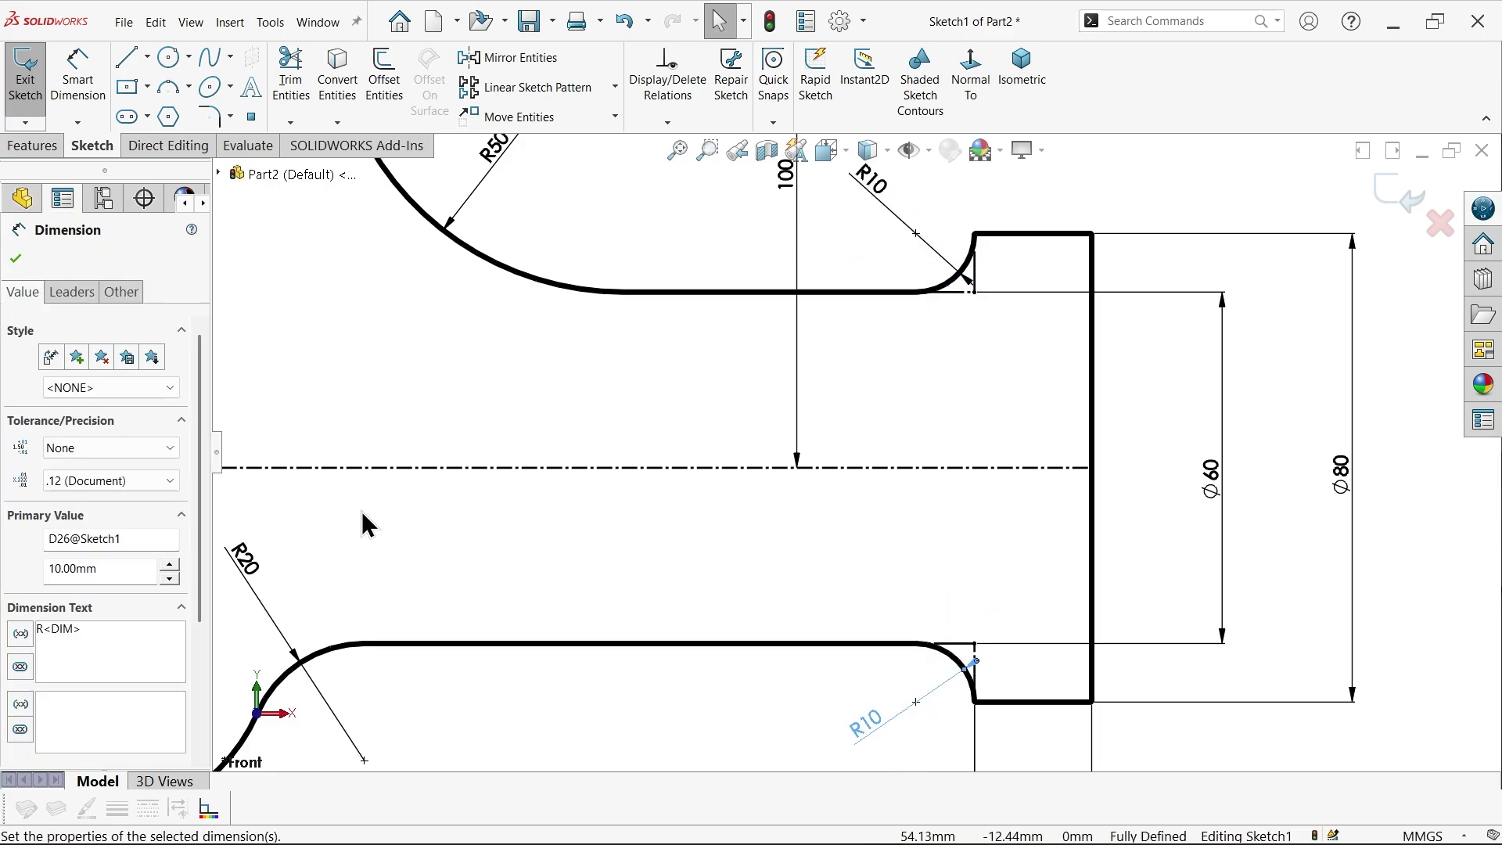
# Step: Place the leader arrows of both R10 flange dimensions on the inside of their arcs
pyautogui.click(71, 292)
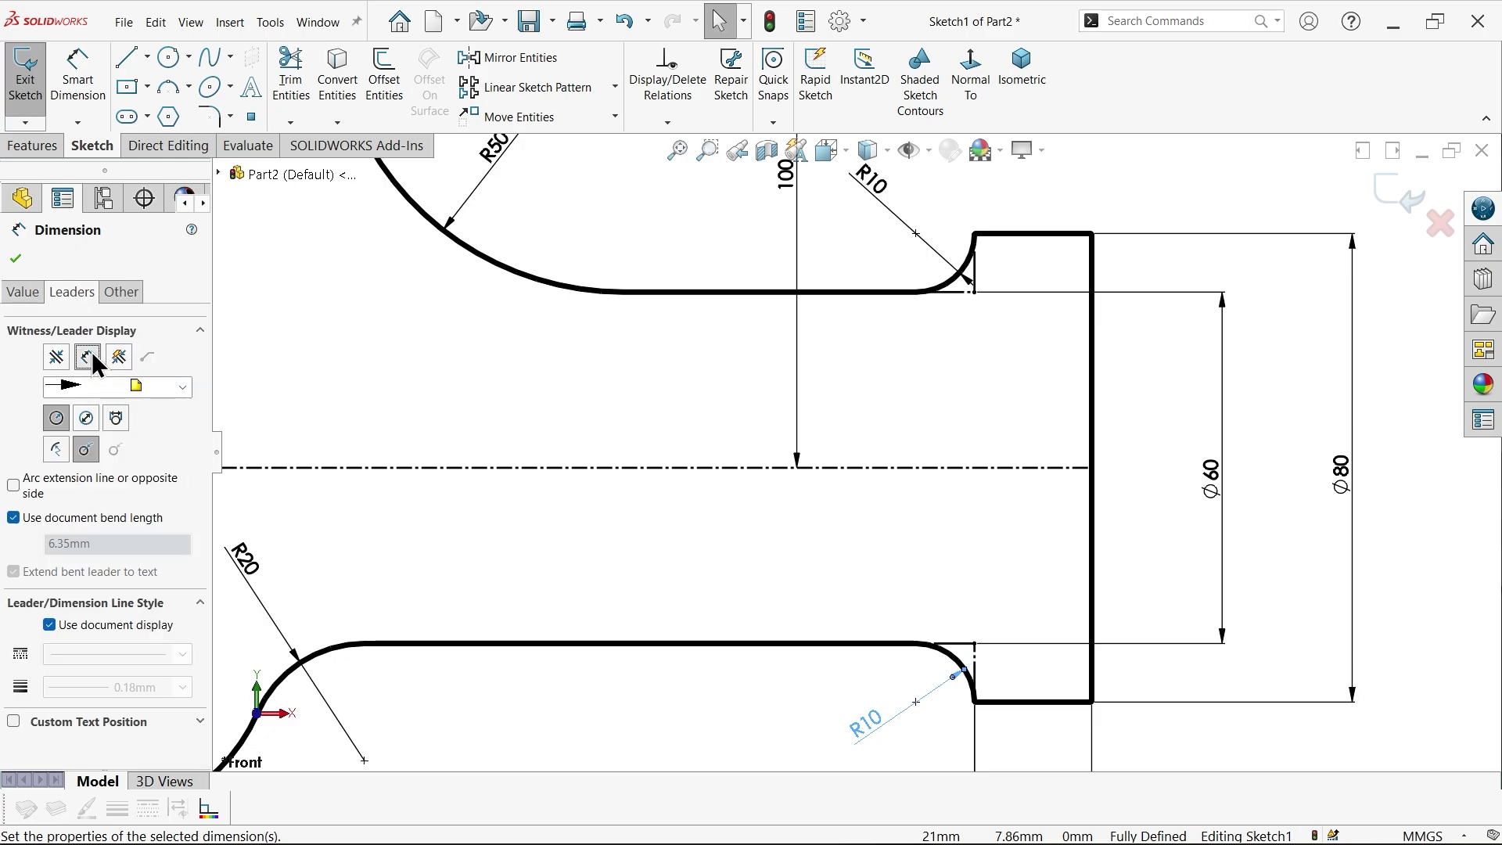
pyautogui.click(509, 335)
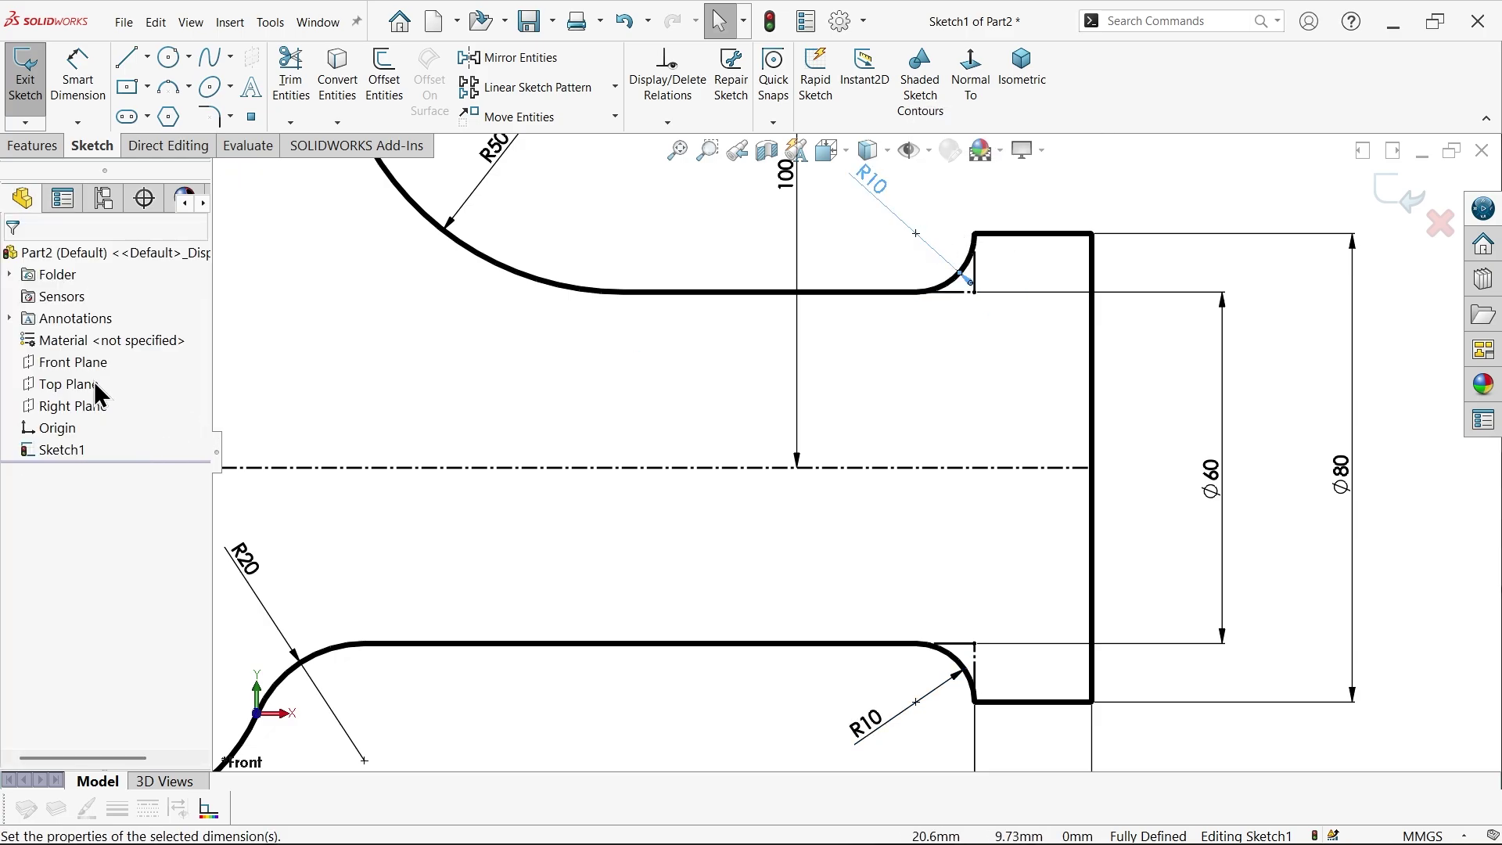
pyautogui.click(71, 292)
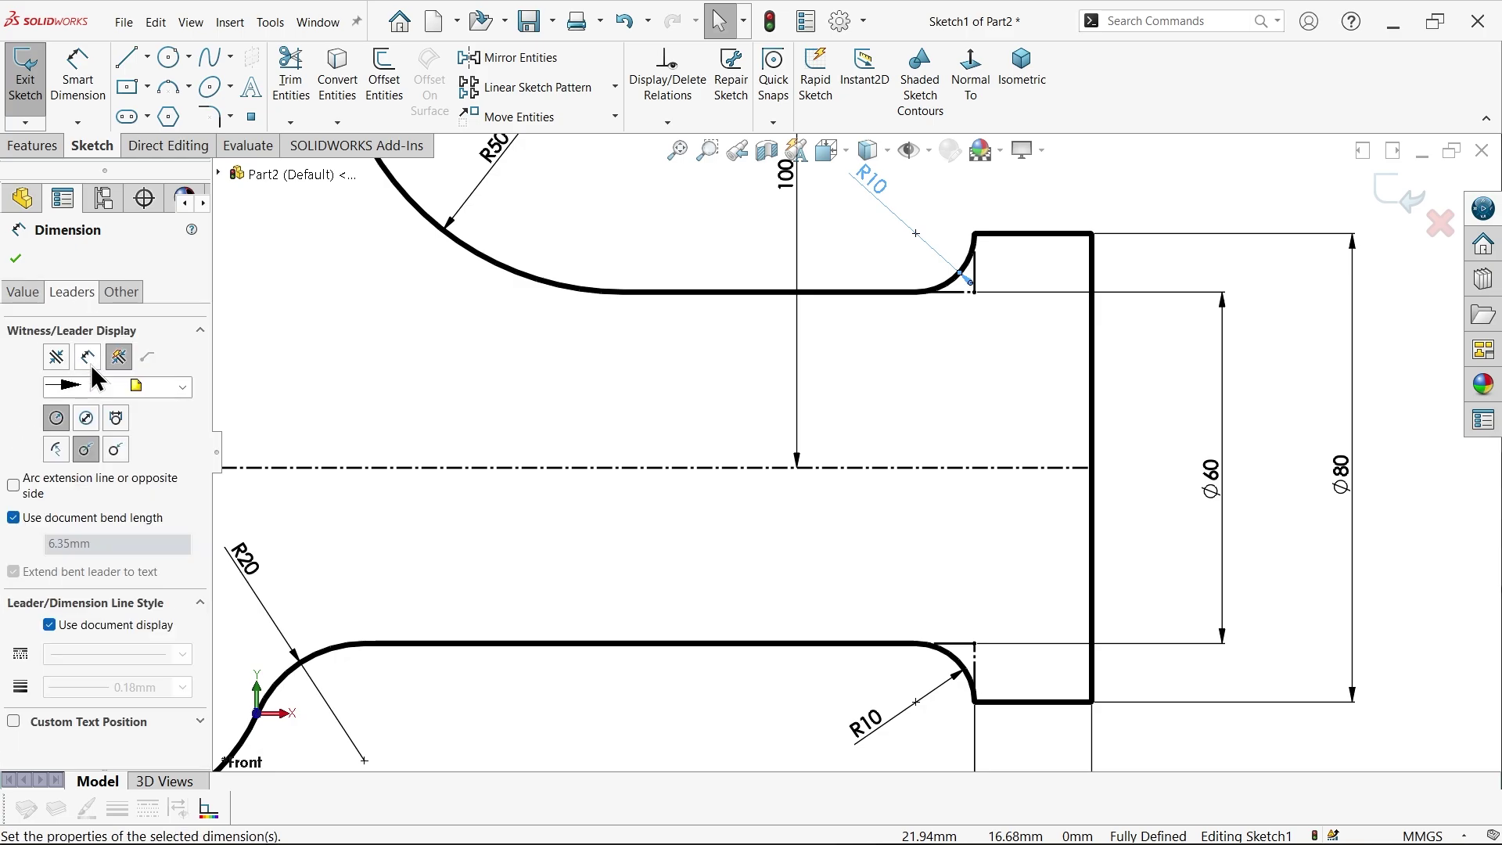
pyautogui.click(89, 360)
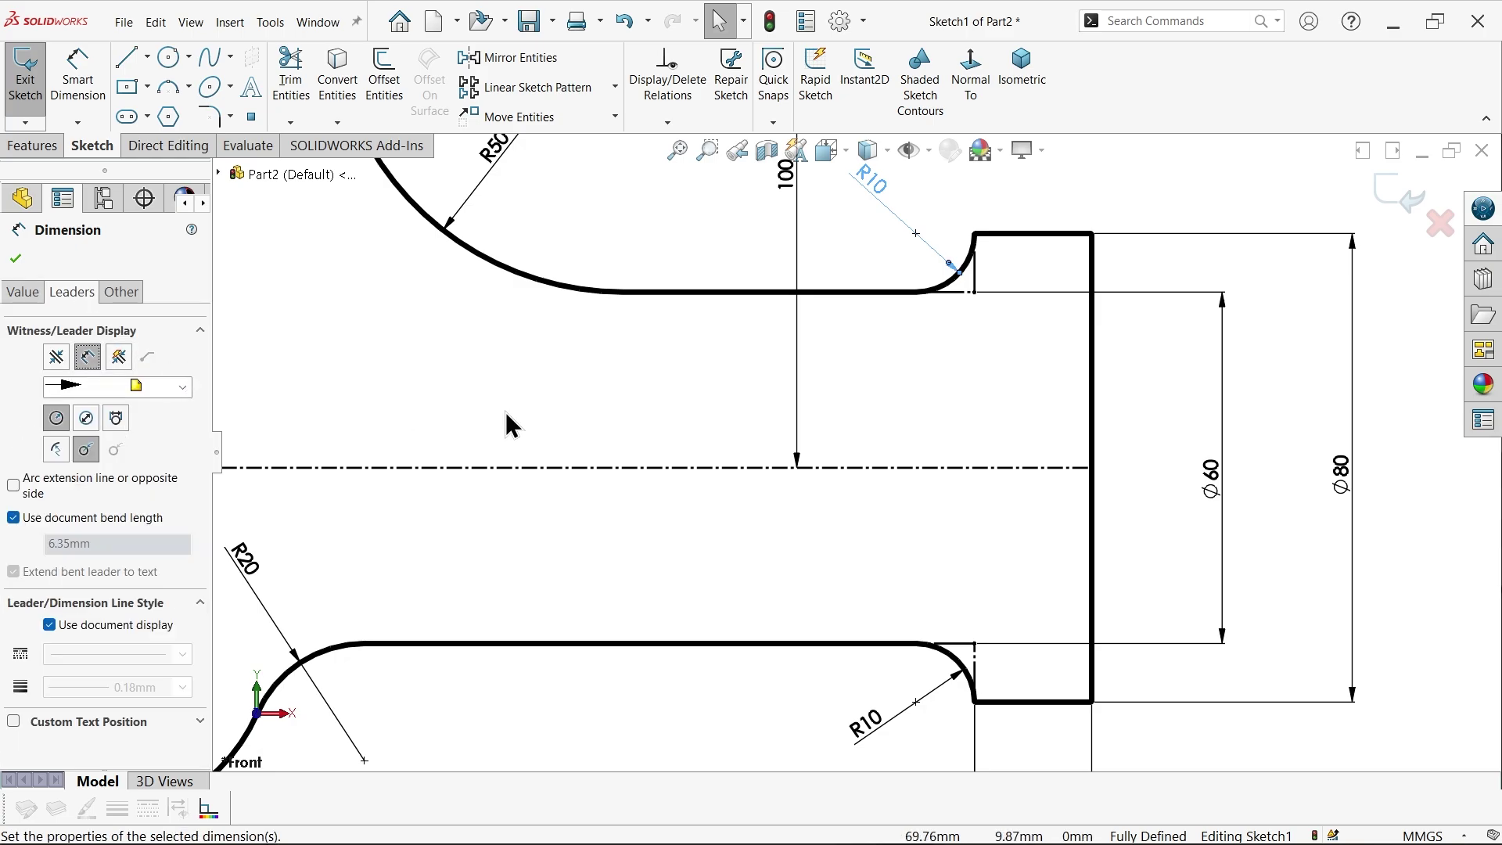
pyautogui.click(18, 260)
# Step: Turn off the display of the Line Format toolbar
pyautogui.scroll(-5, 783, 406)
pyautogui.scroll(2, 785, 393)
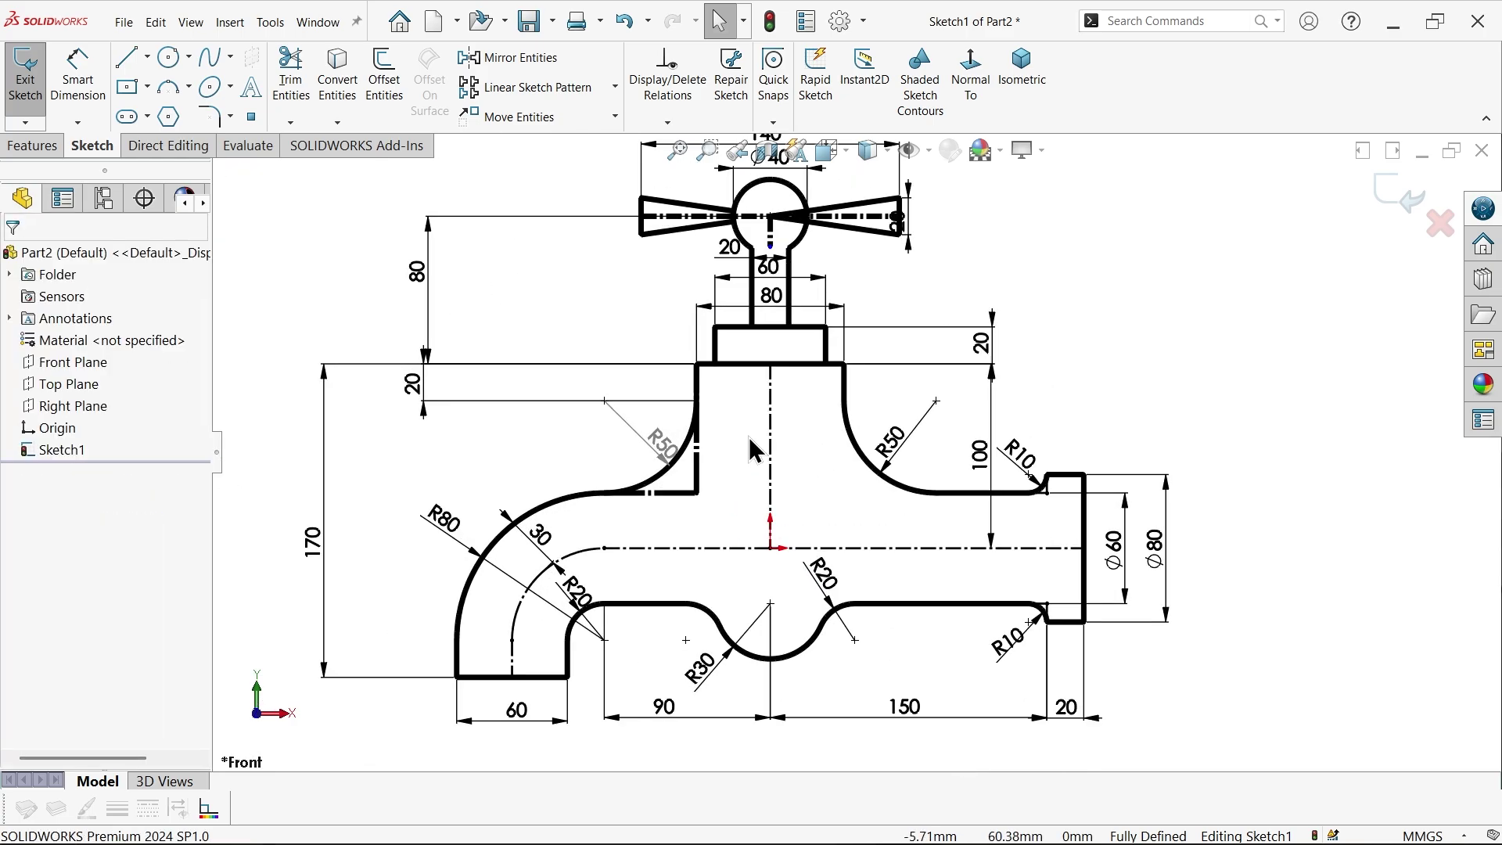
pyautogui.scroll(-2, 806, 367)
pyautogui.scroll(2, 822, 347)
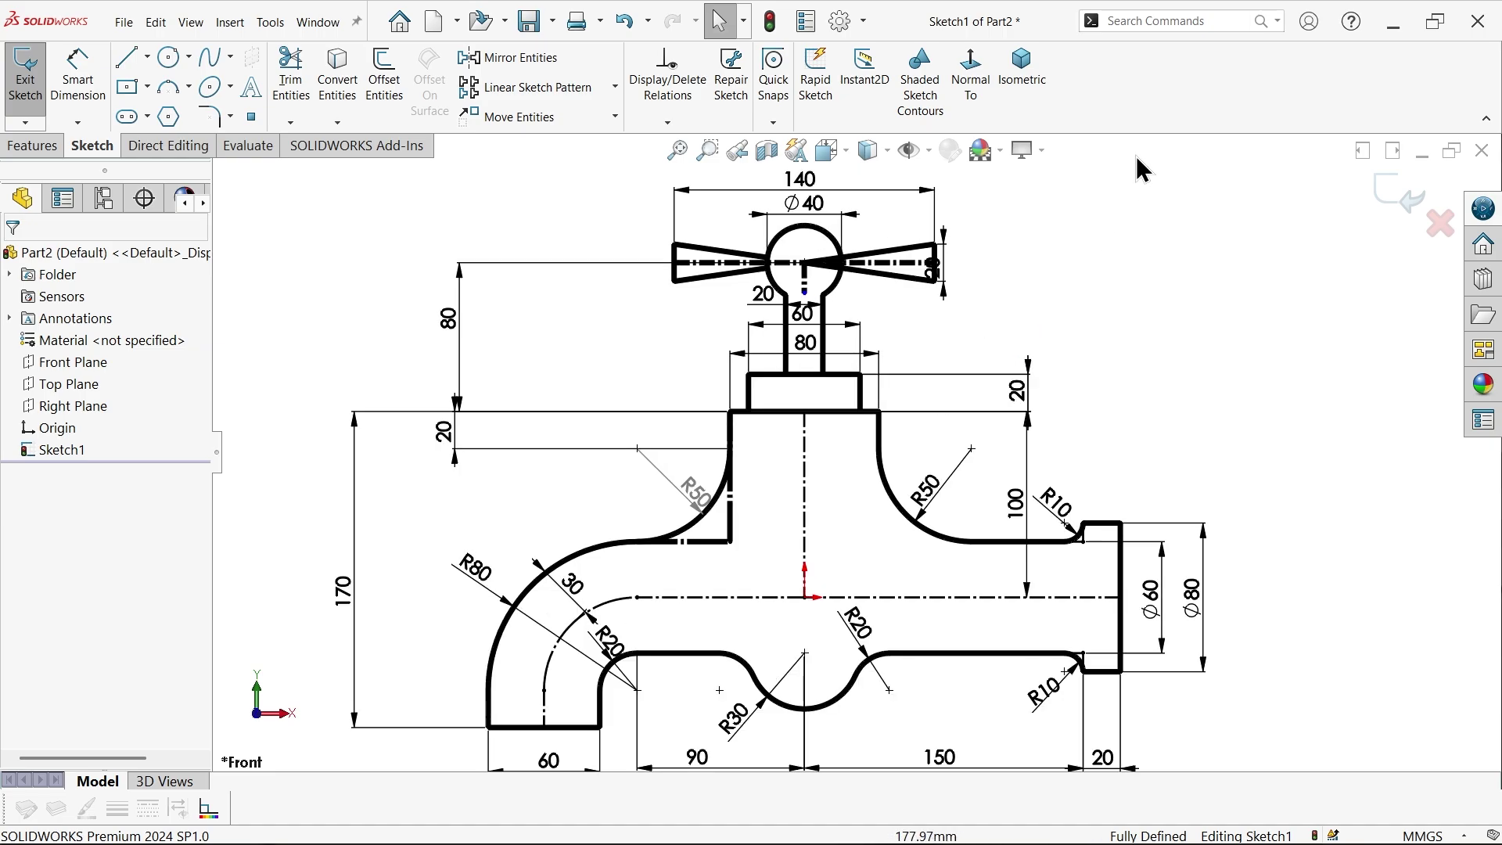
pyautogui.rightClick(1196, 62)
pyautogui.moveTo(1236, 139)
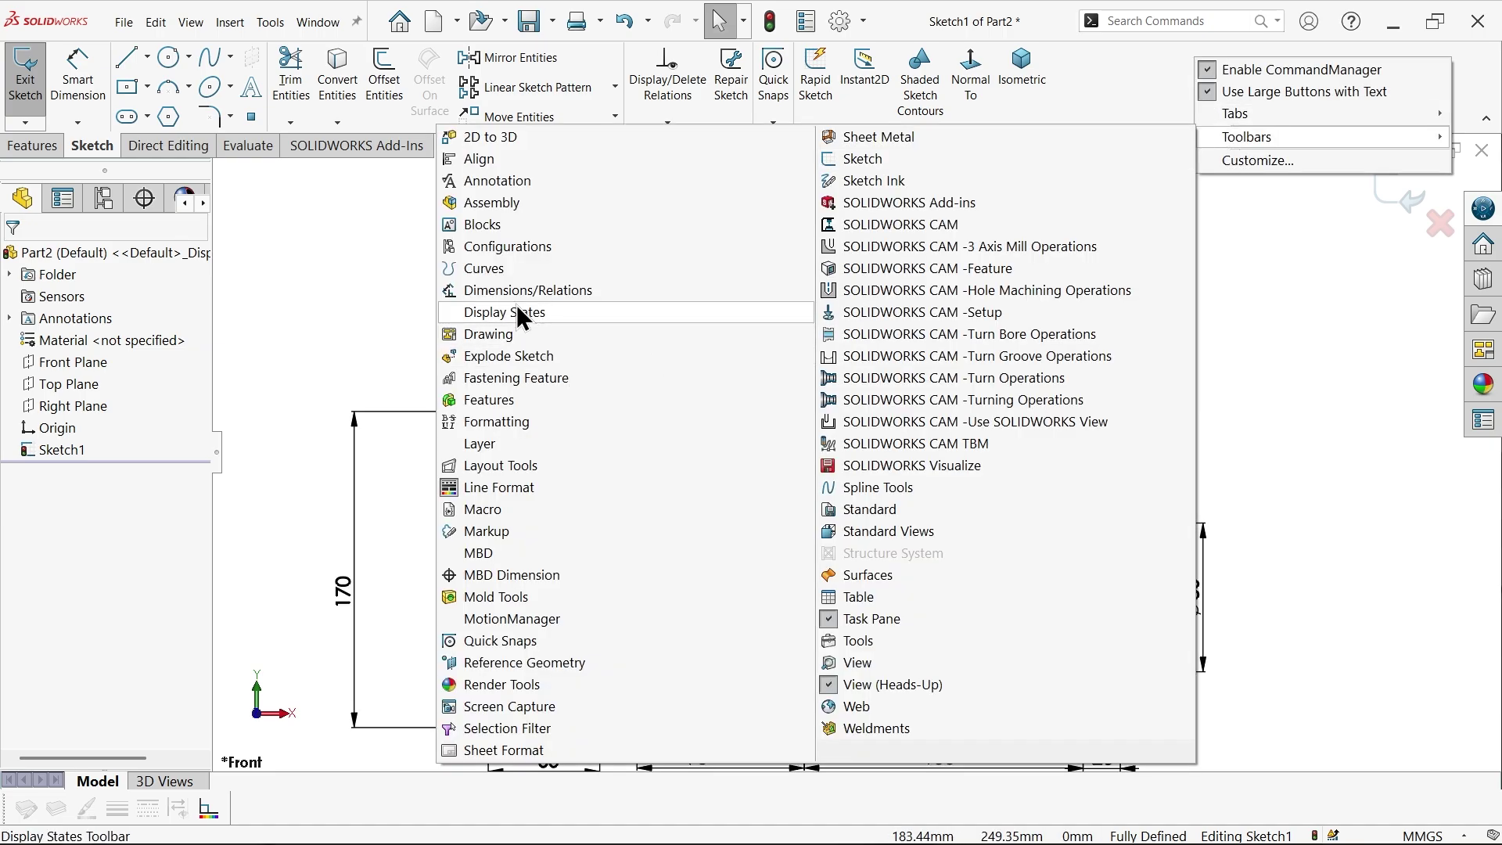
pyautogui.click(477, 484)
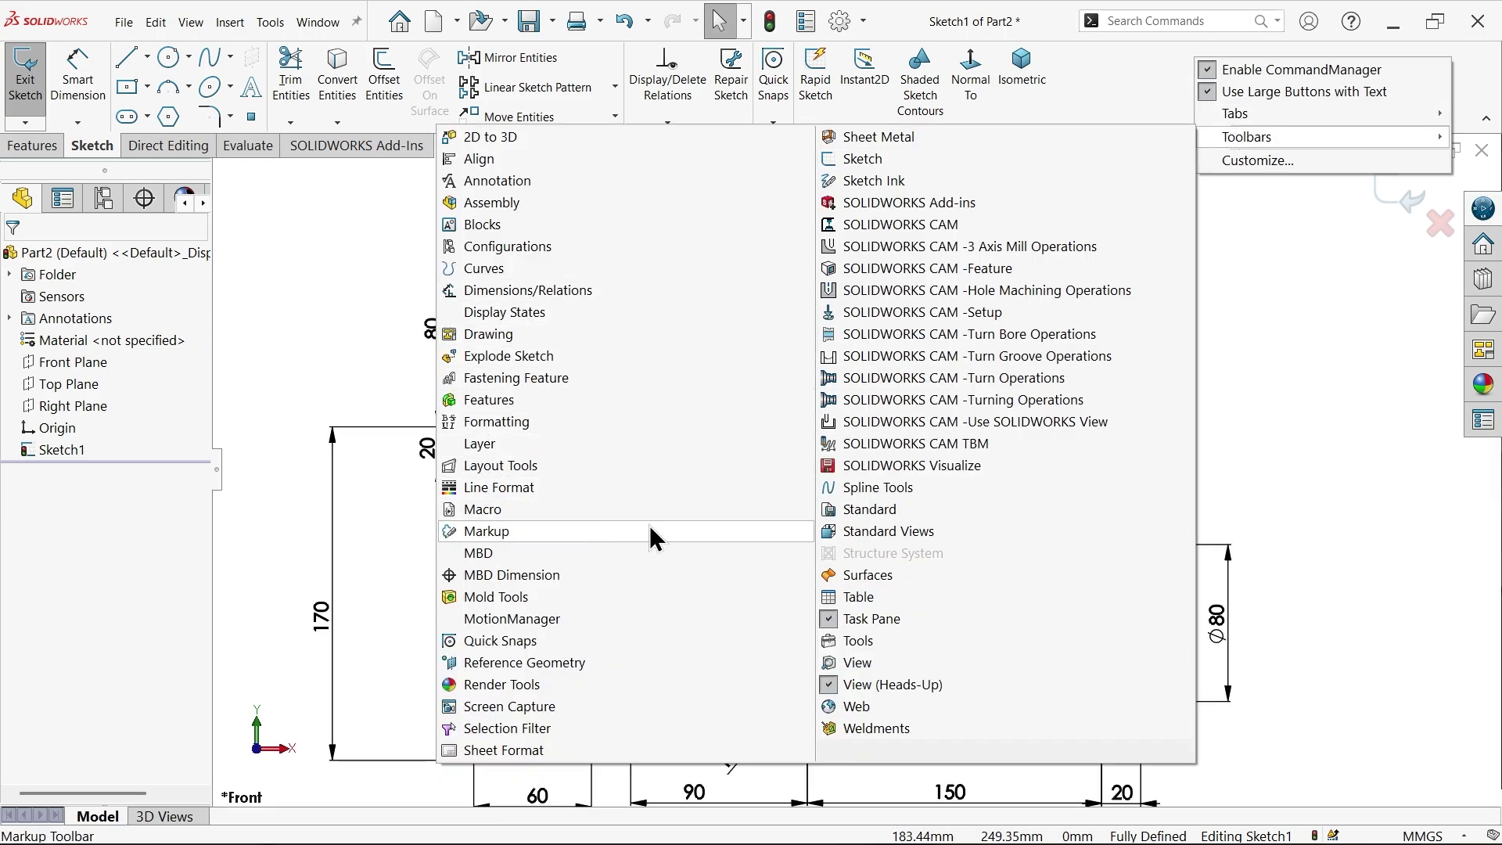
pyautogui.click(1295, 416)
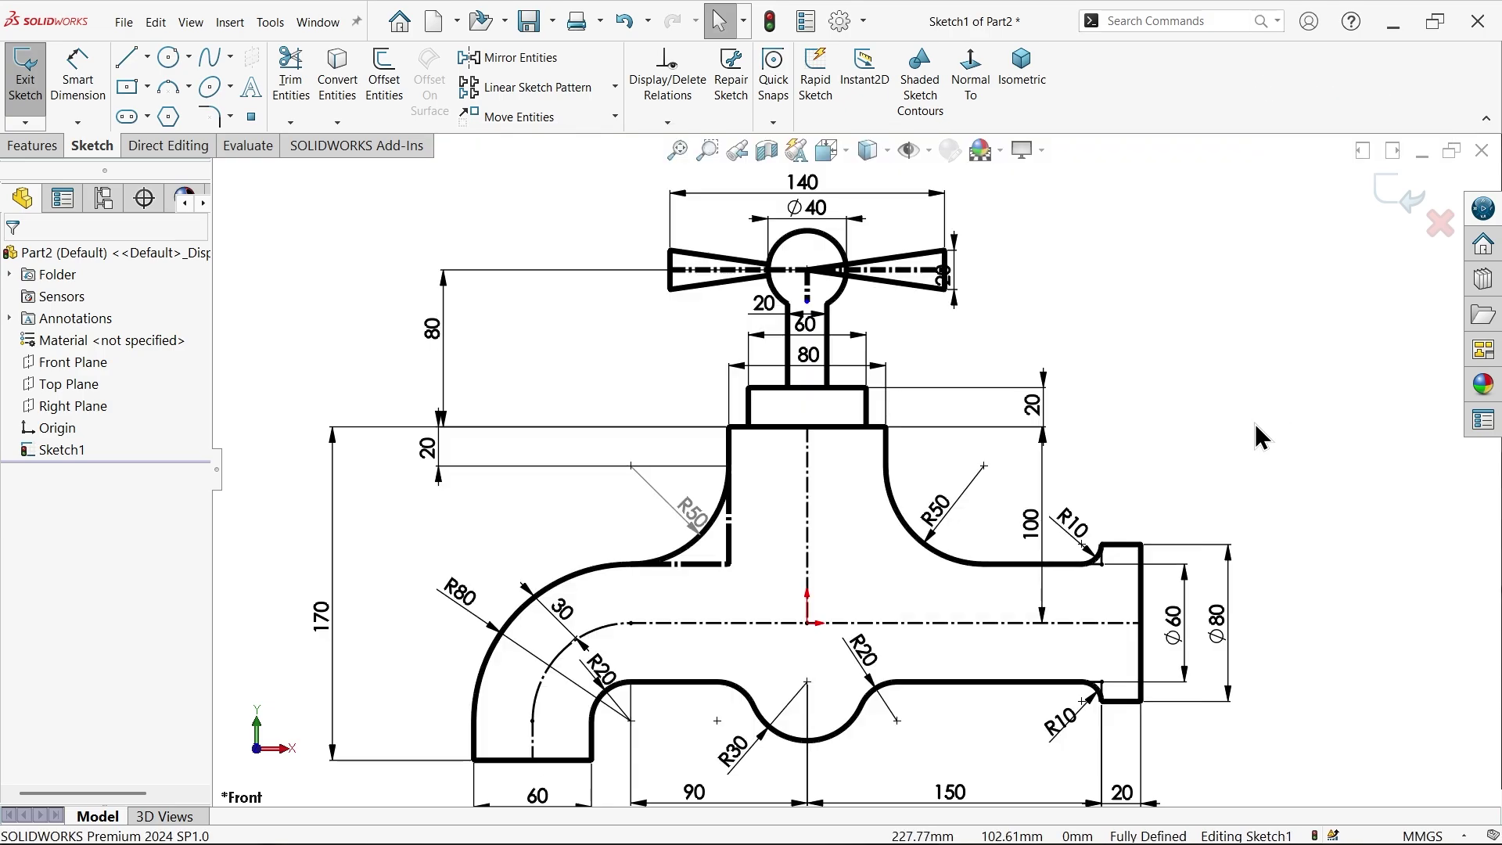
# Step: Select the vertical and horizontal construction lines that meet at the corner beside the body's left R50 arc
pyautogui.click(730, 531)
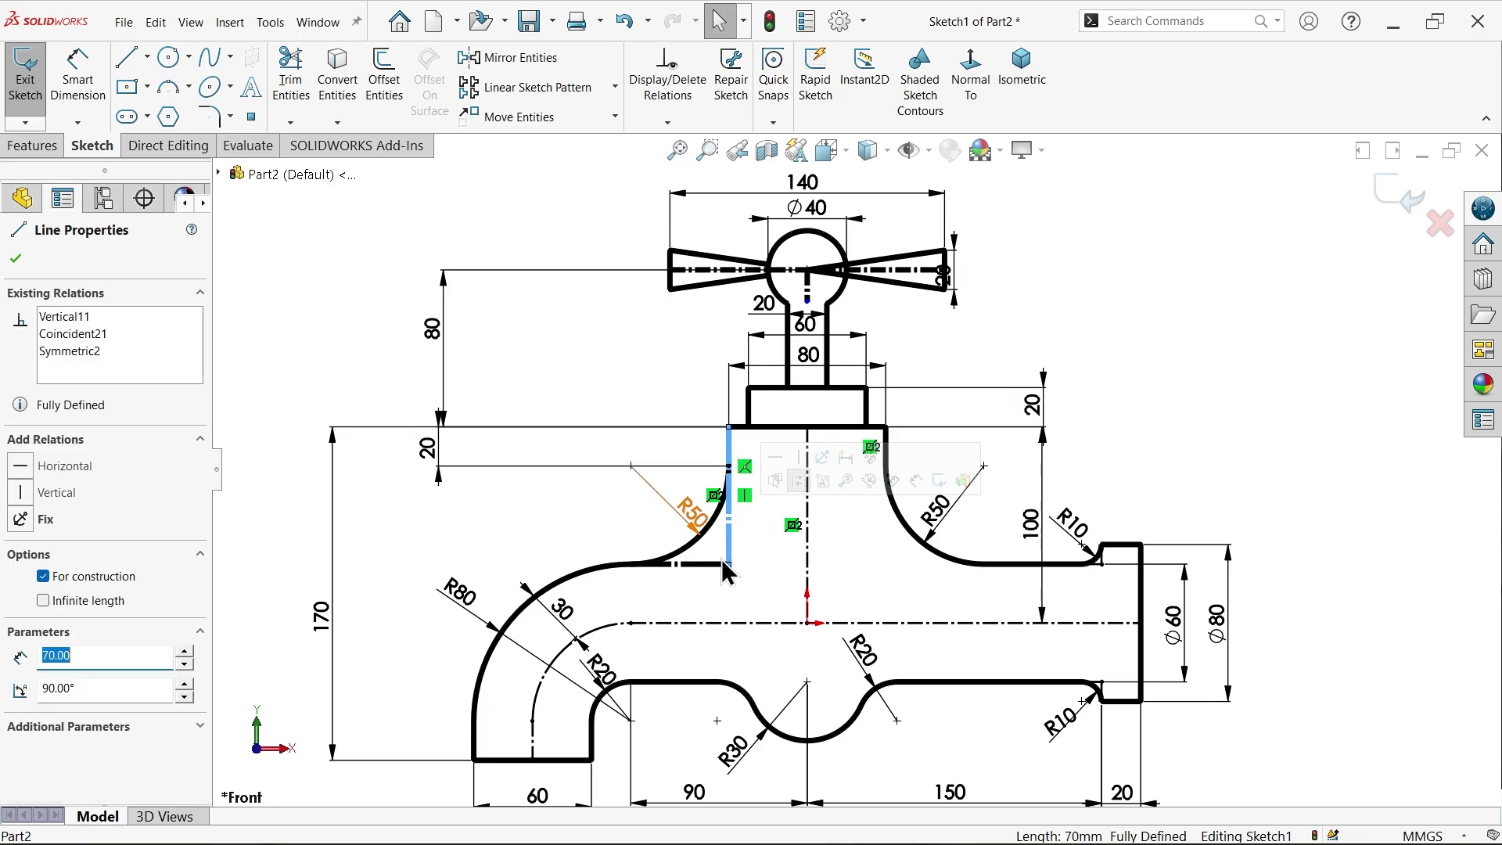
pyautogui.keyDown('ctrl'); pyautogui.click(704, 564); pyautogui.keyUp('ctrl')
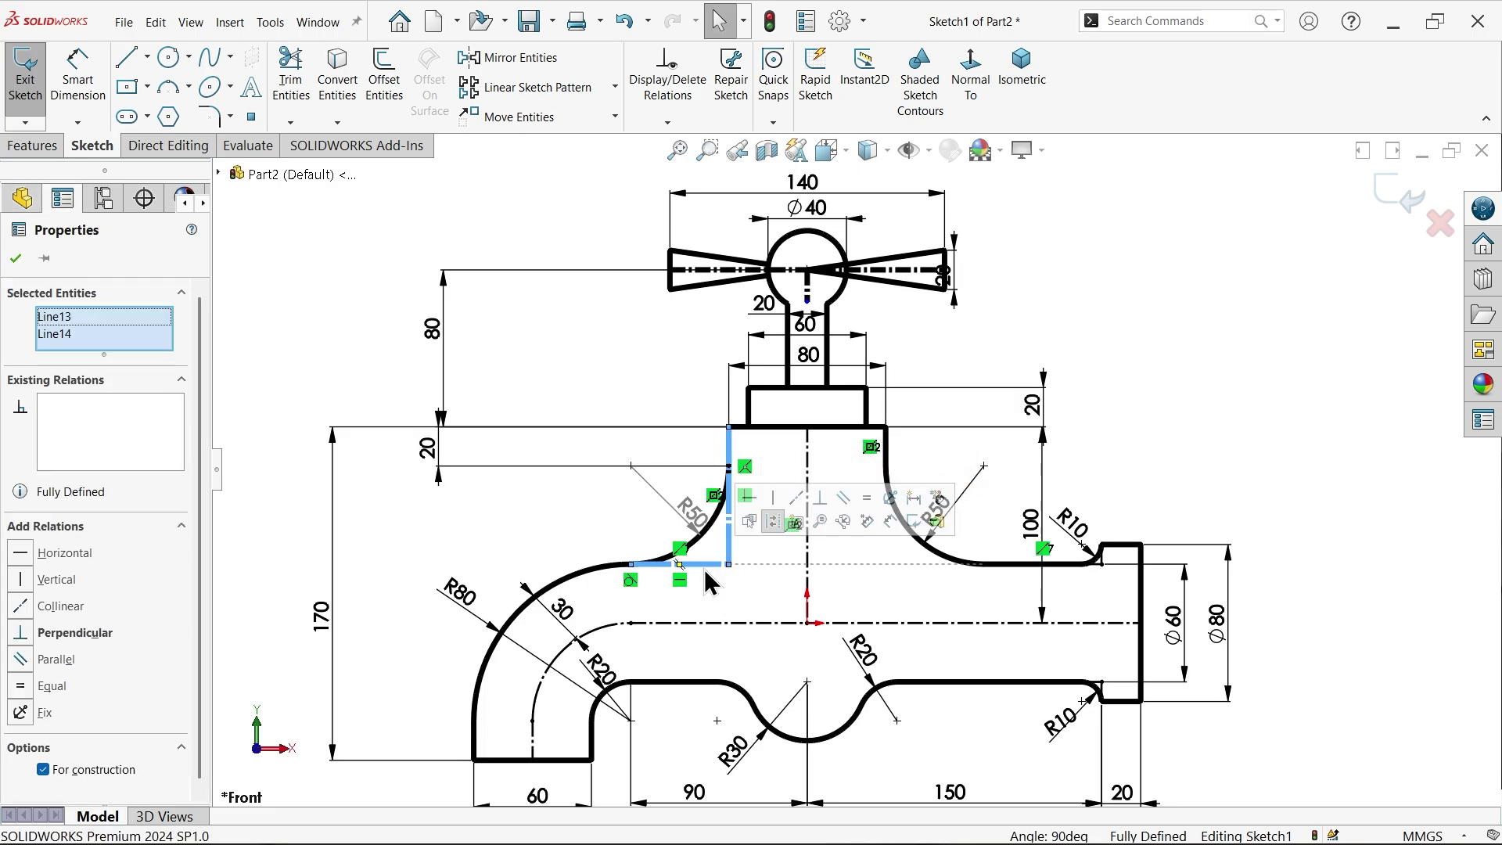